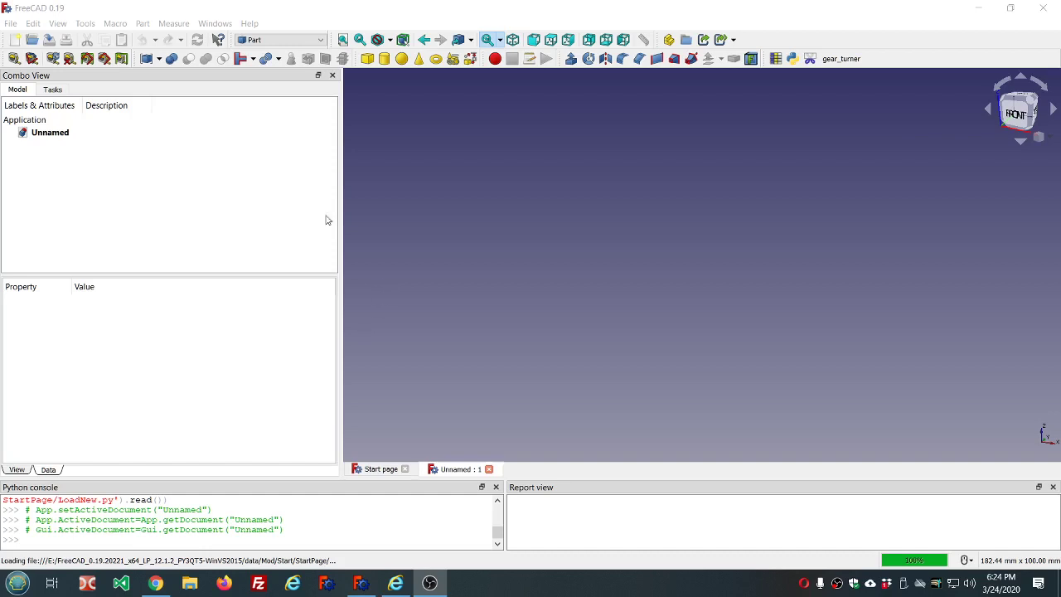
- Check FreeCAD's version and build information, then close the info window
left_click(253, 26)
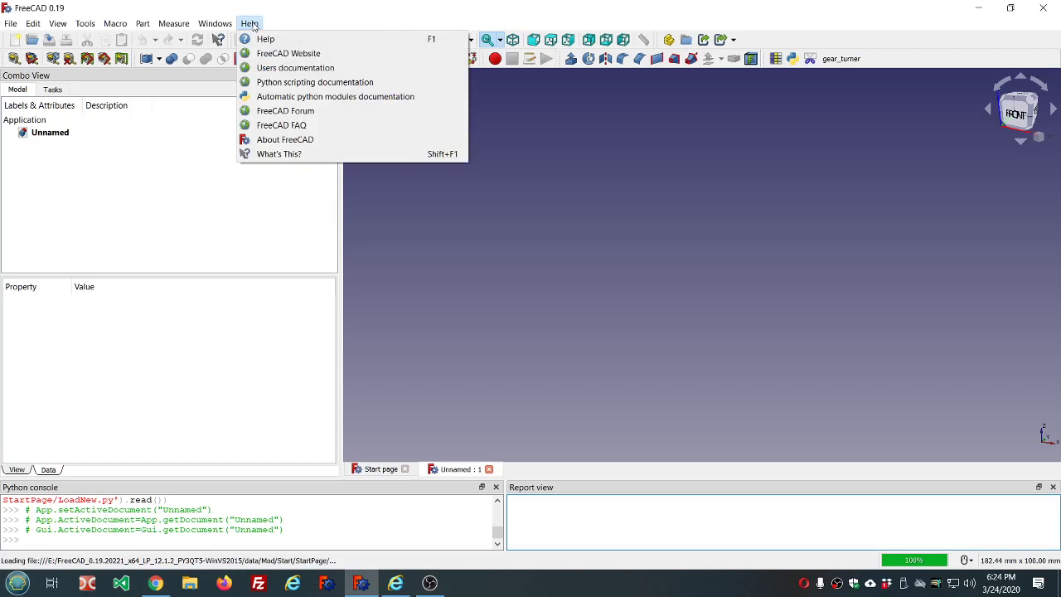
left_click(285, 138)
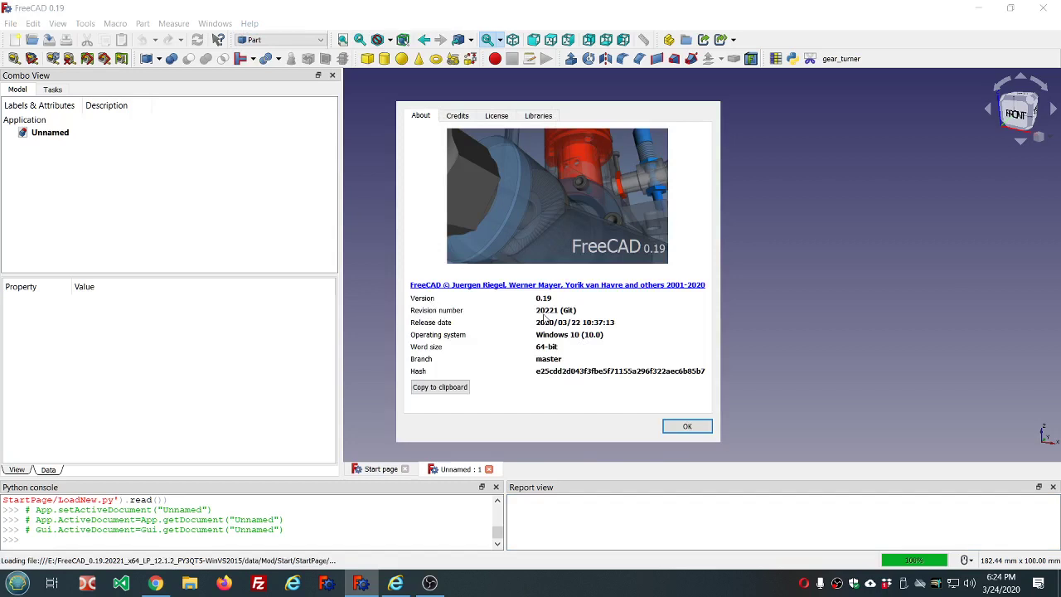
left_click(687, 427)
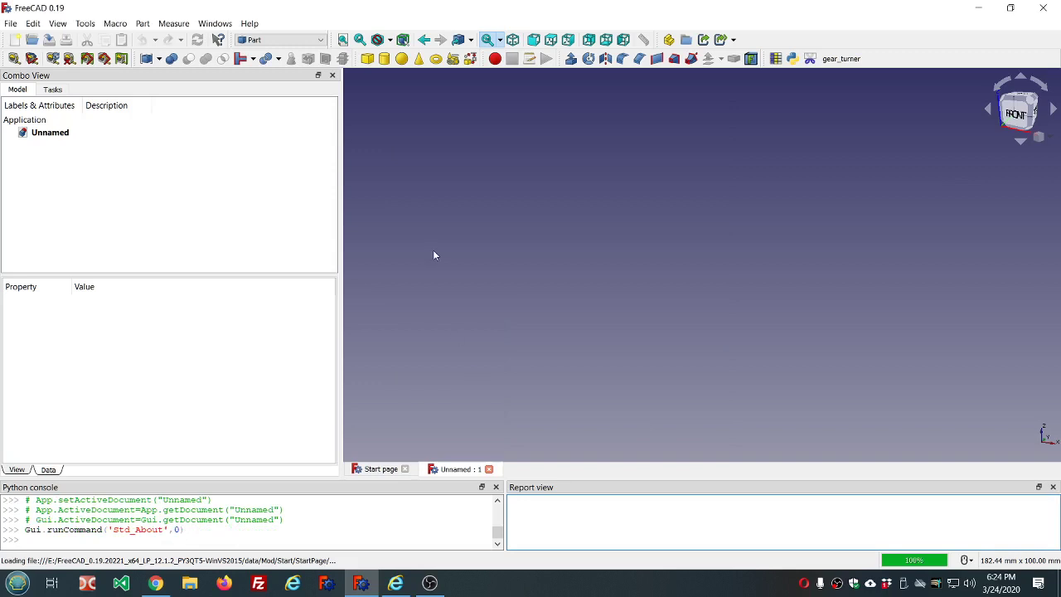
- Switch to the Sketcher workbench and start a new sketch on the XY plane
left_click(322, 41)
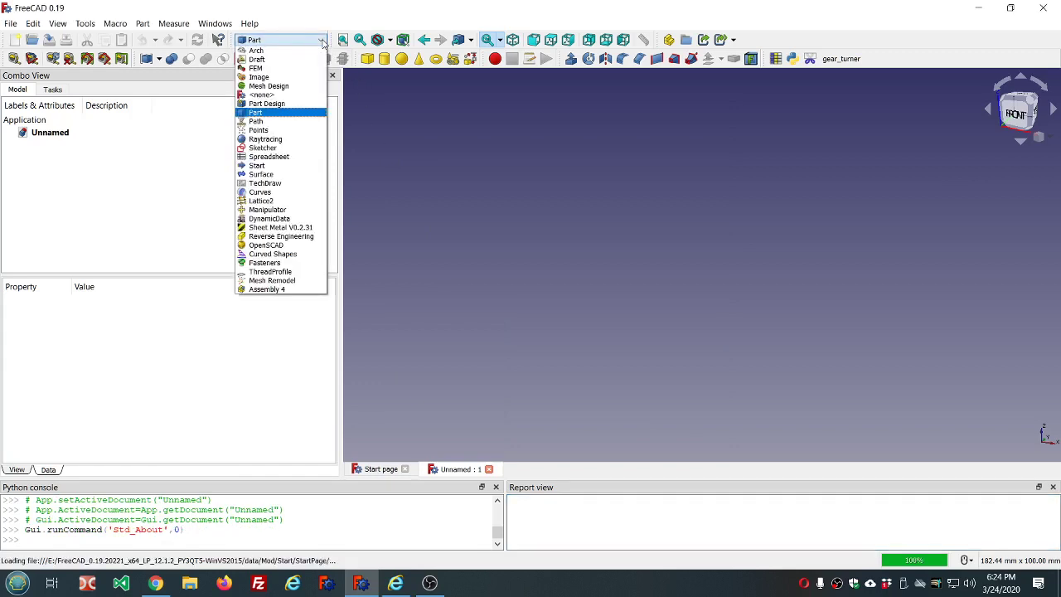
left_click(280, 150)
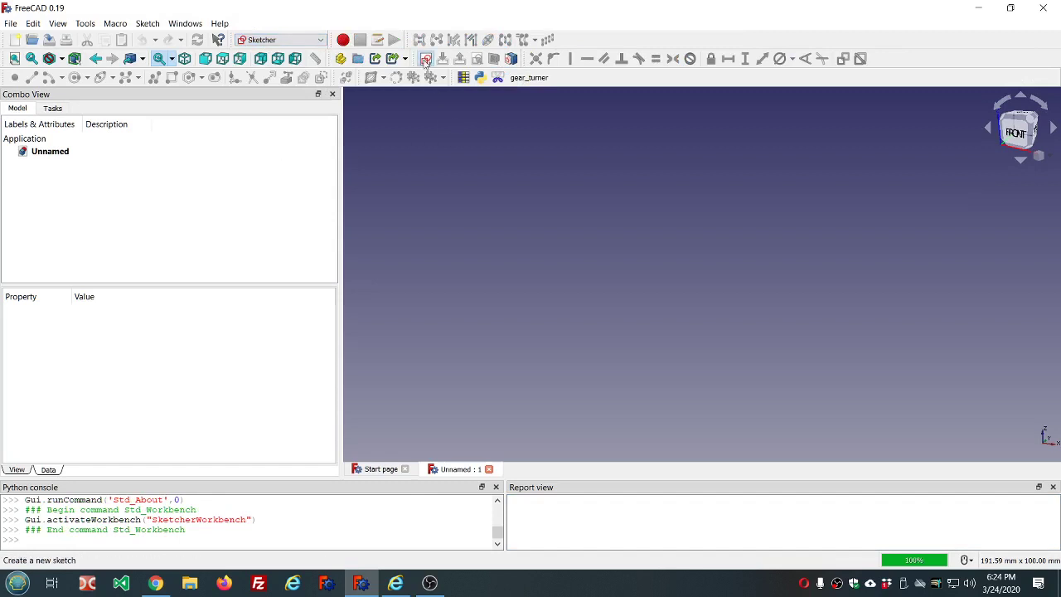
left_click(425, 61)
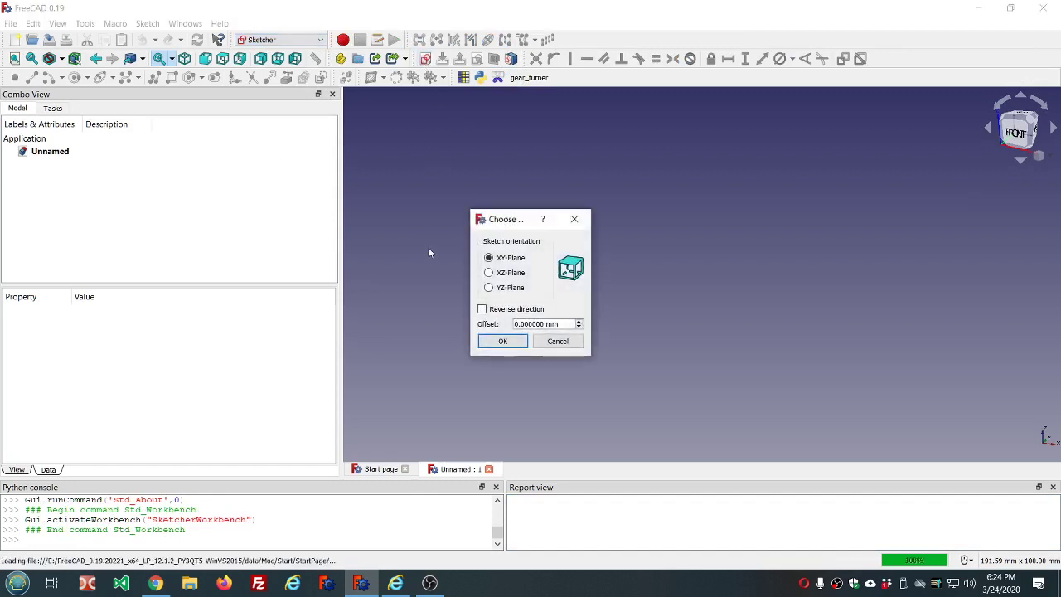
left_click(511, 347)
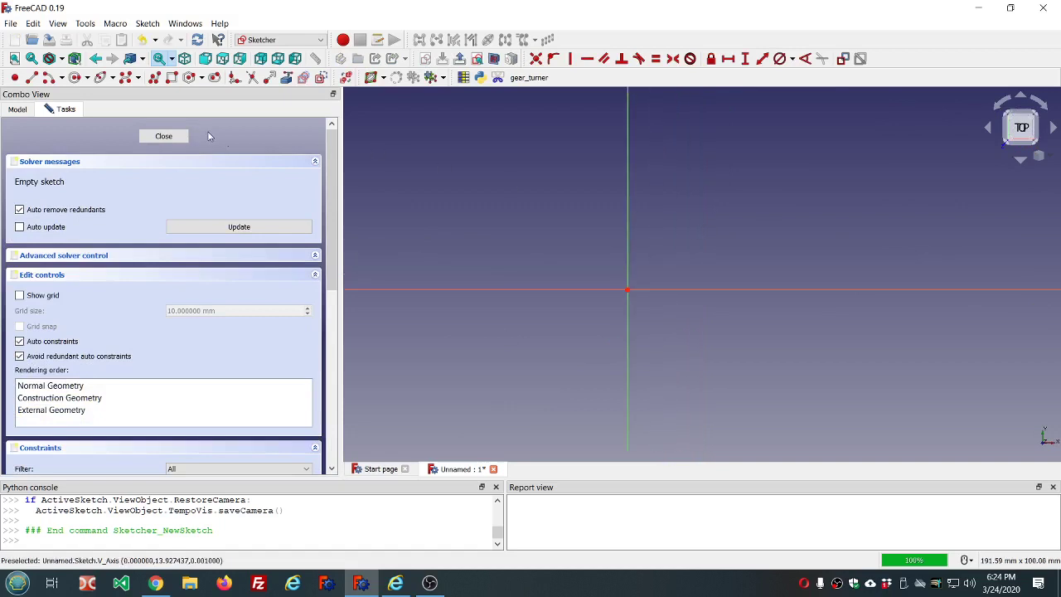
- Draw a rectangle spanning the origin, from upper-left to lower-right corner
left_click(172, 78)
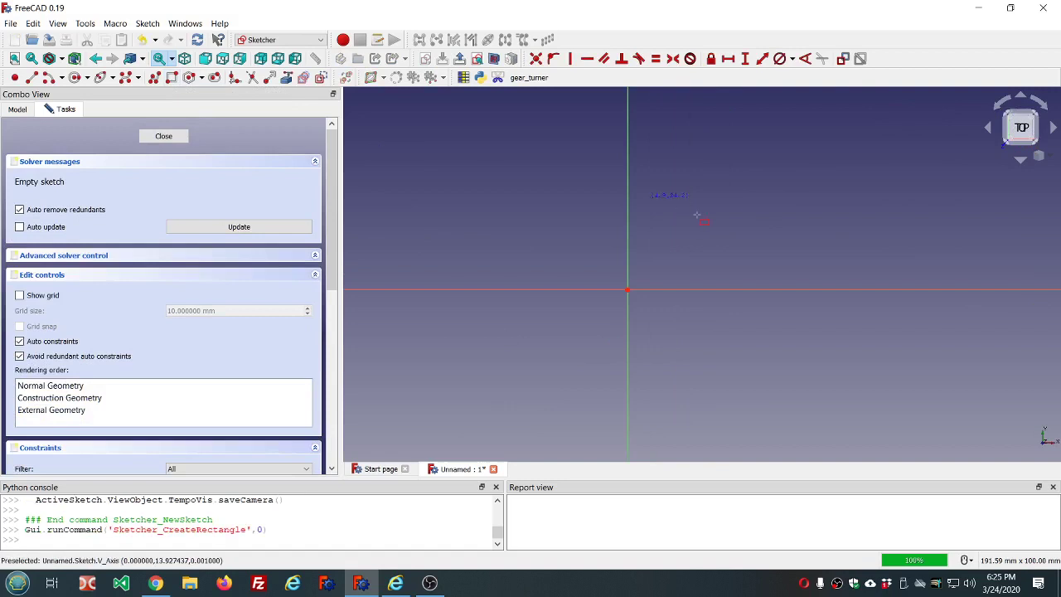
left_click(586, 236)
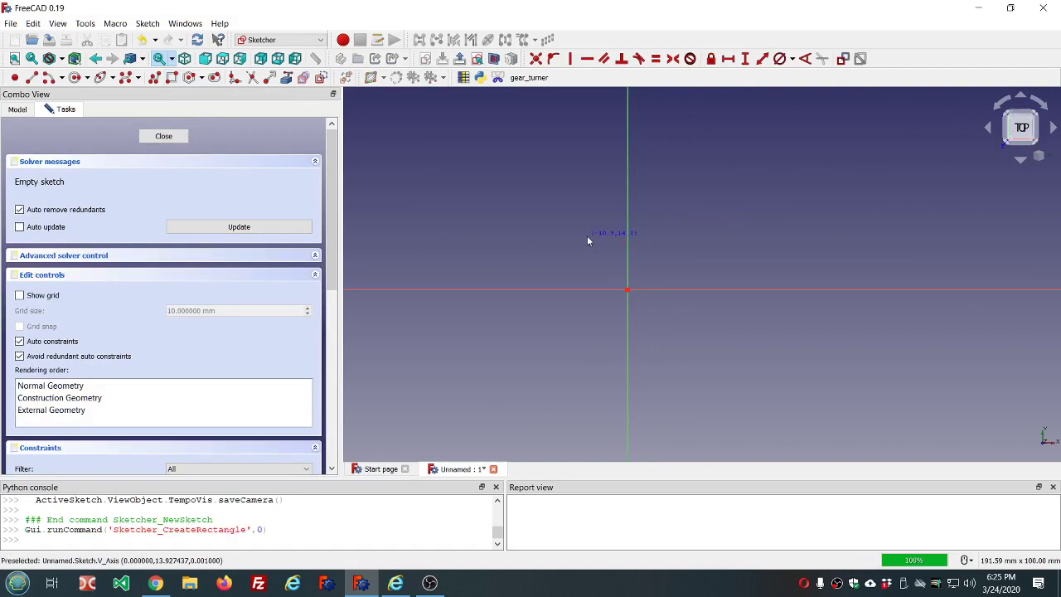
left_click(678, 339)
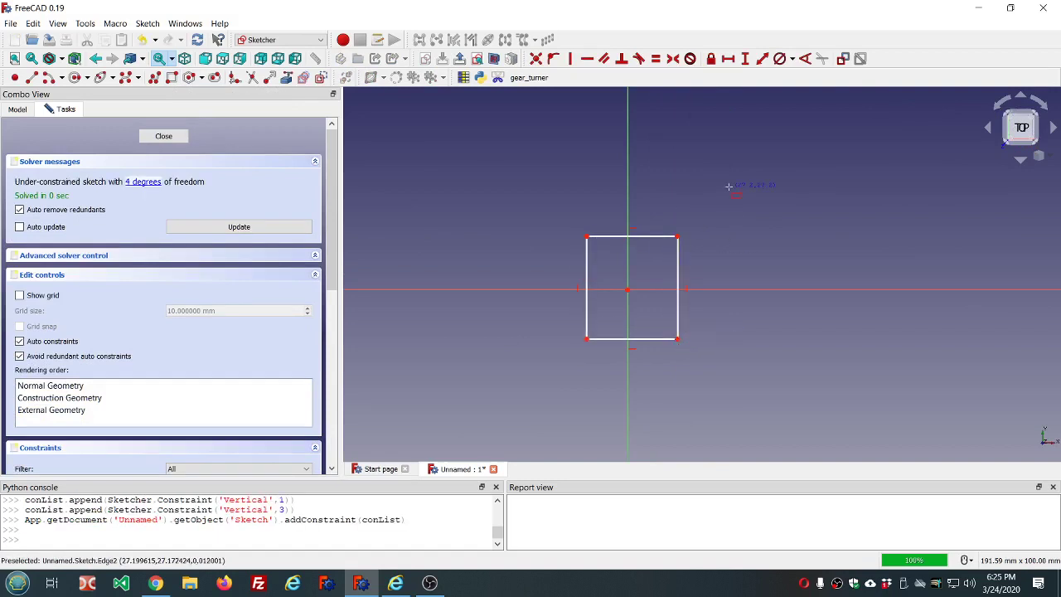
key("Escape")
- Constrain the rectangle's opposite corners symmetric about the origin and close the sketch
left_click(587, 237)
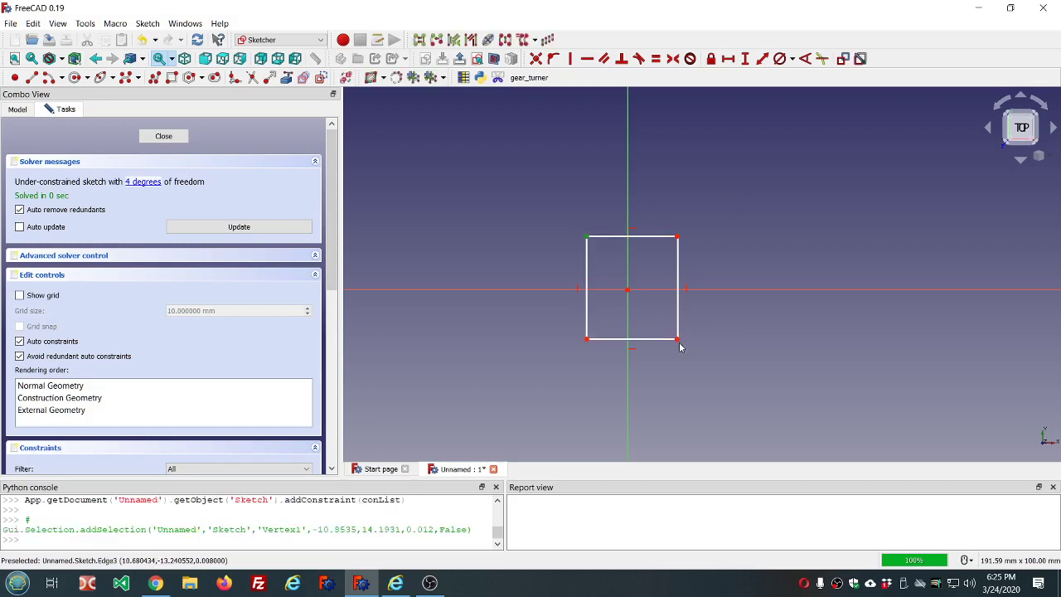
left_click(678, 340)
left_click(629, 290)
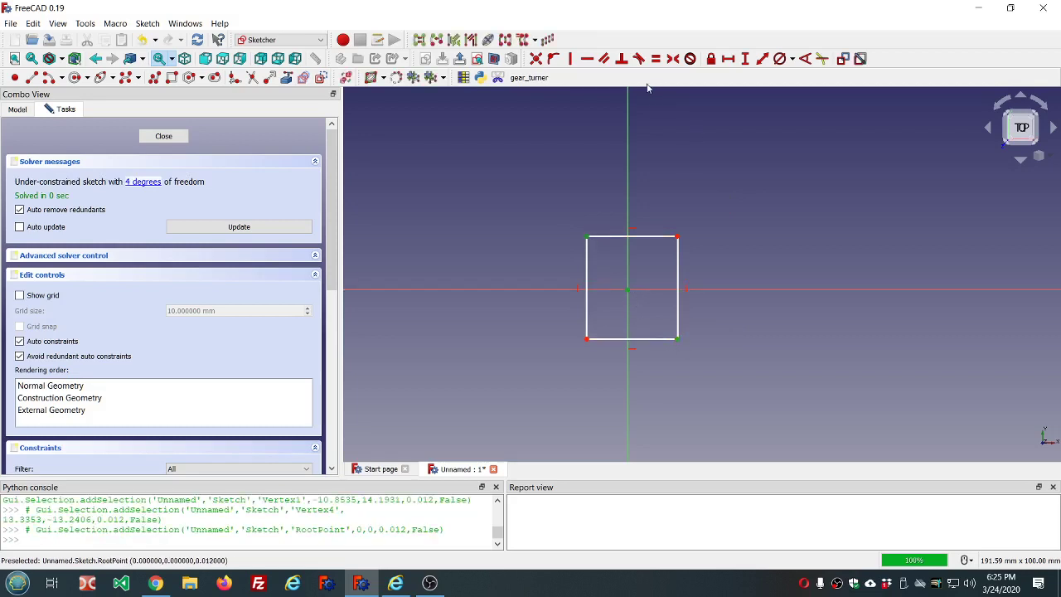
left_click(673, 58)
scroll(665, 124, "down", 2)
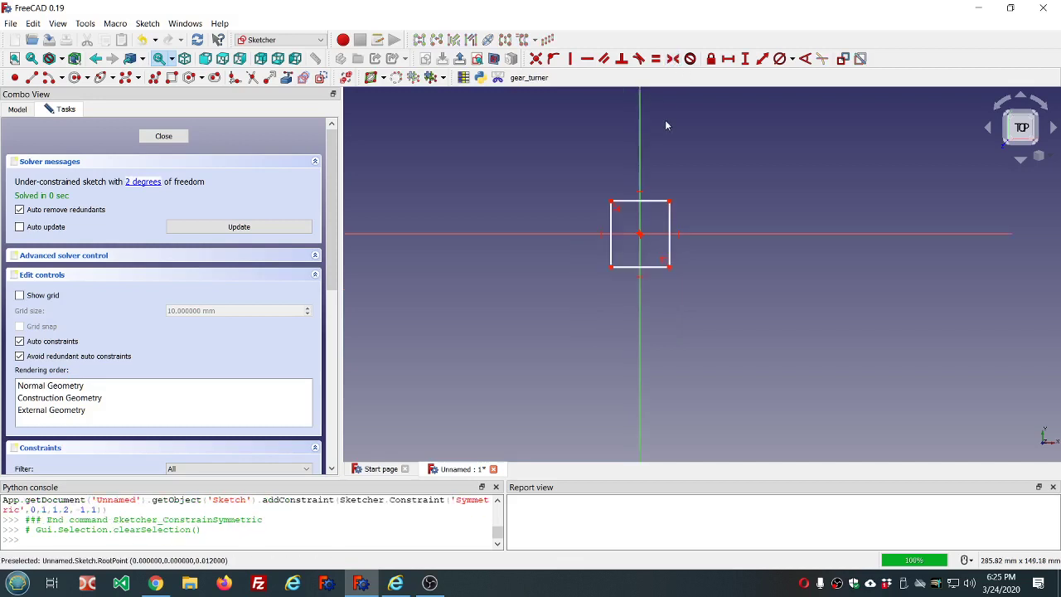
left_click(163, 137)
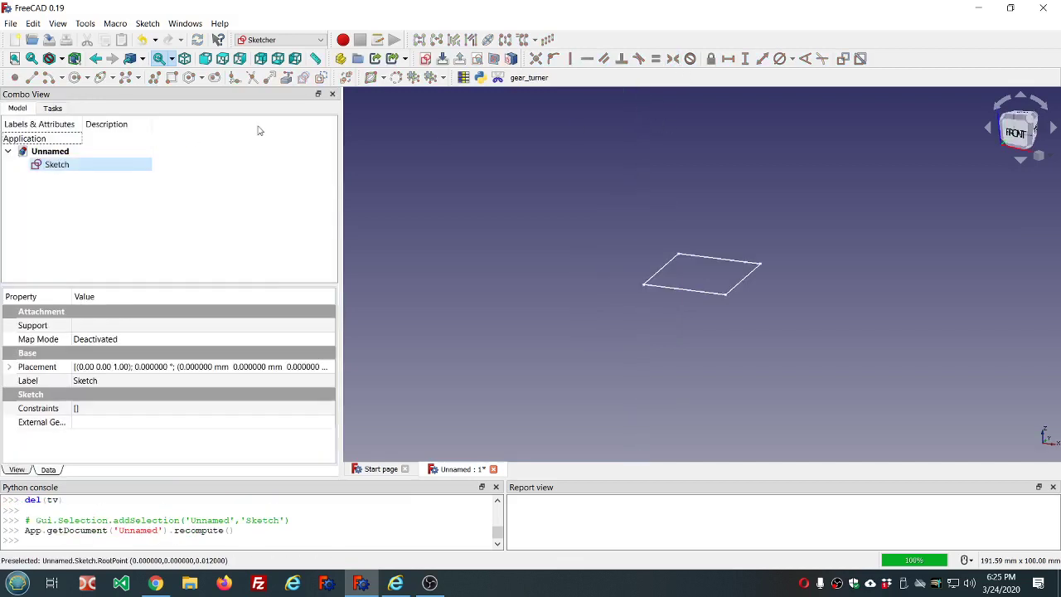
- Create spreadsheet ss and enter ss_width, ss_depth, ss_height, ss_num_rows in A1–A4
left_click(479, 79)
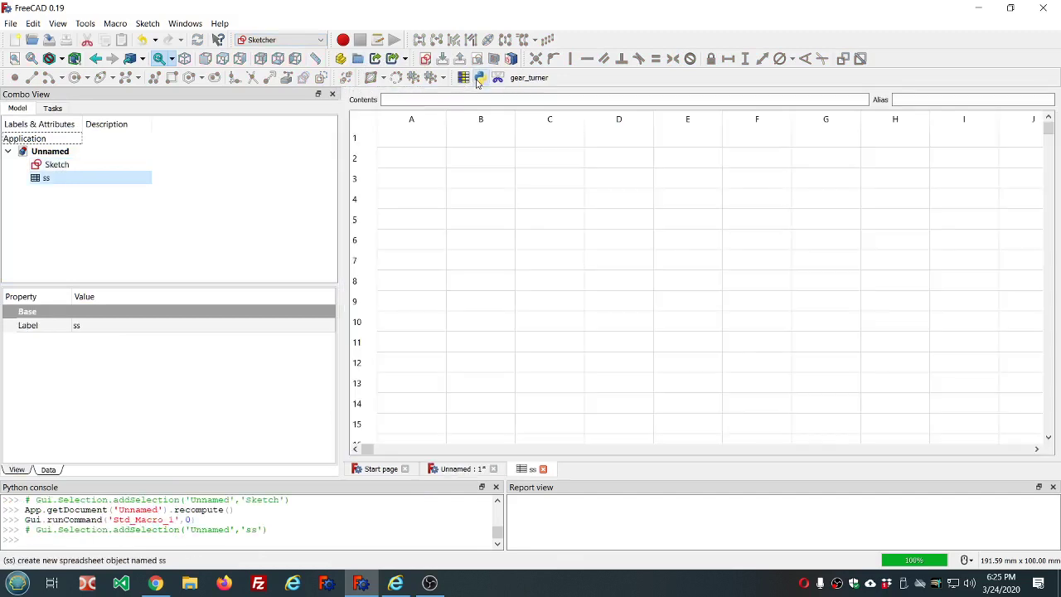
left_click(398, 138)
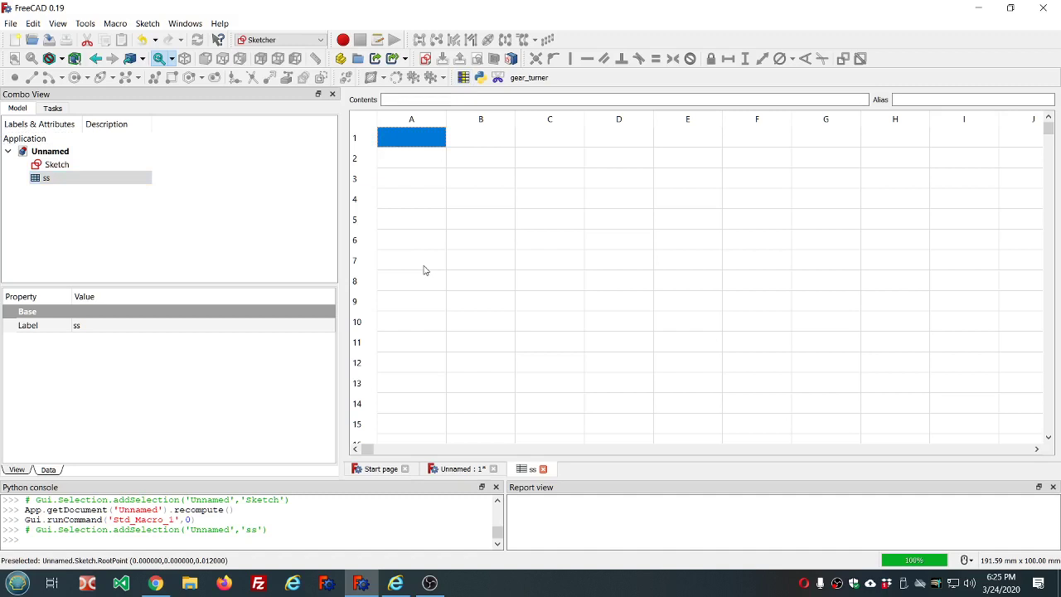
type("ss")
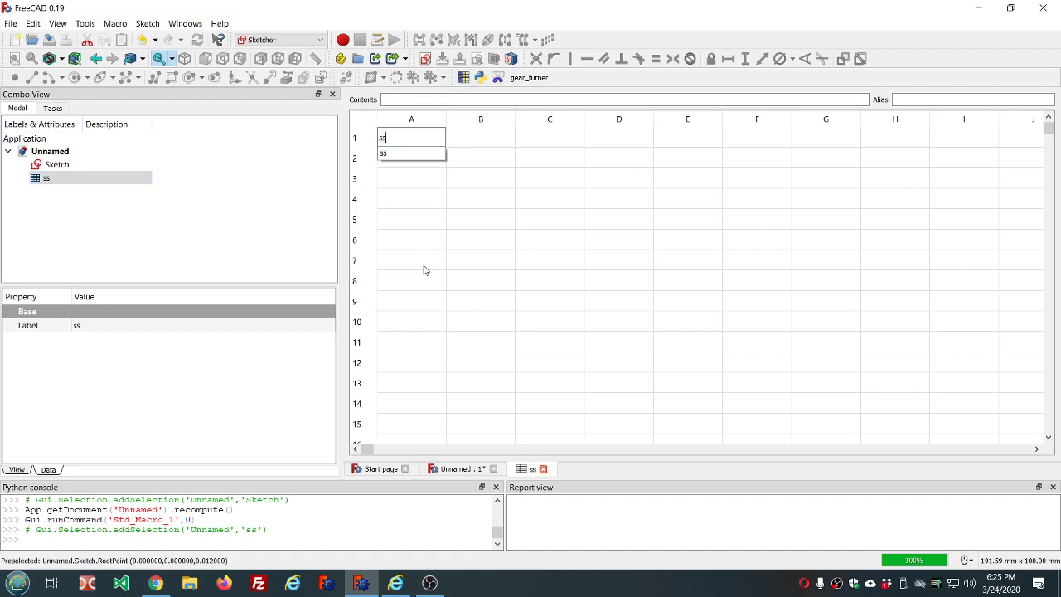
type("_width")
key("Return")
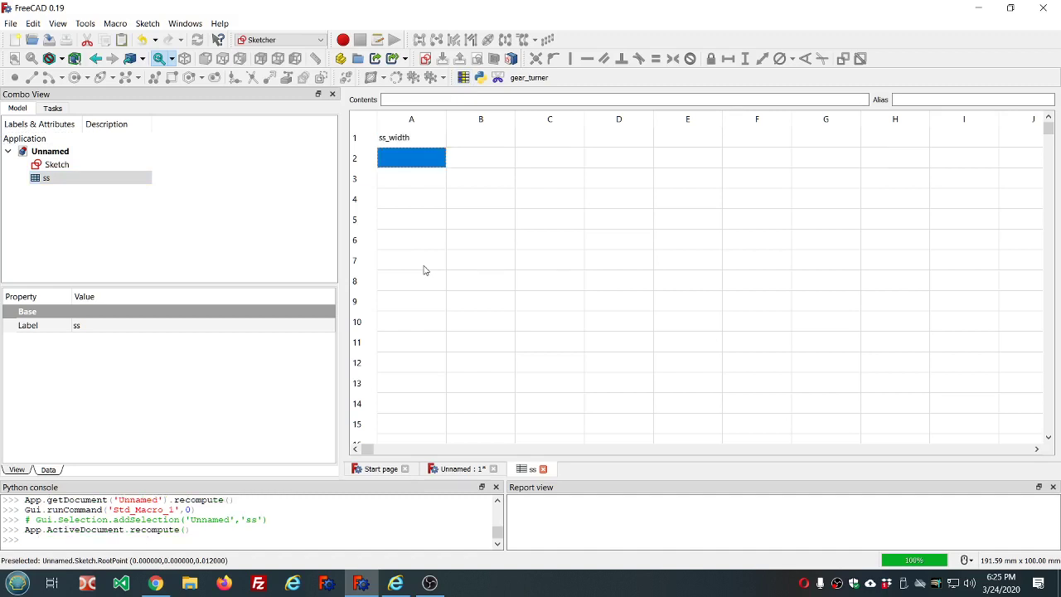
type("ss_")
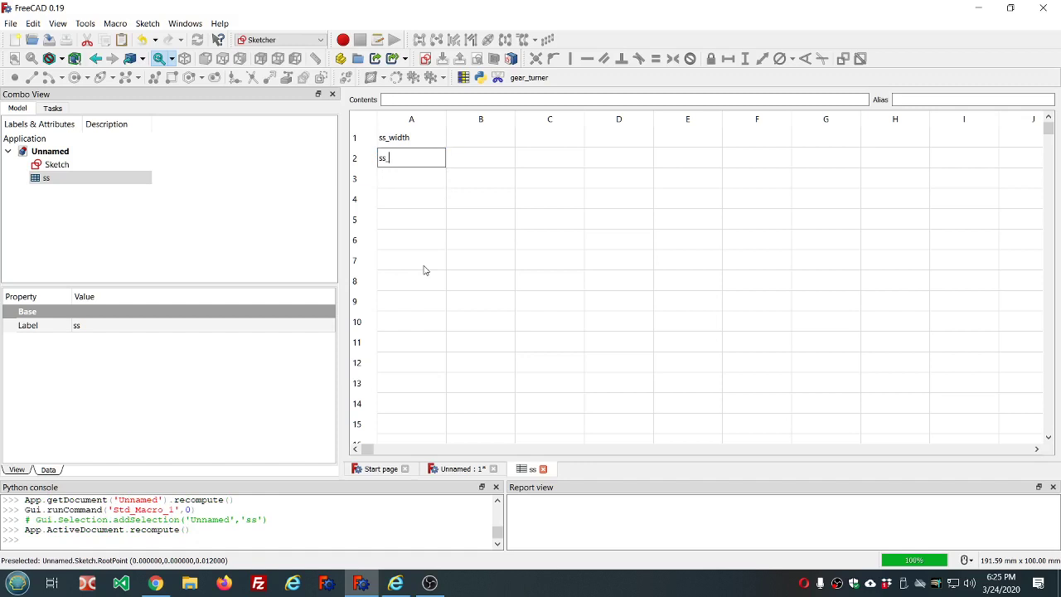
type("depth")
key("Return")
type("ss_")
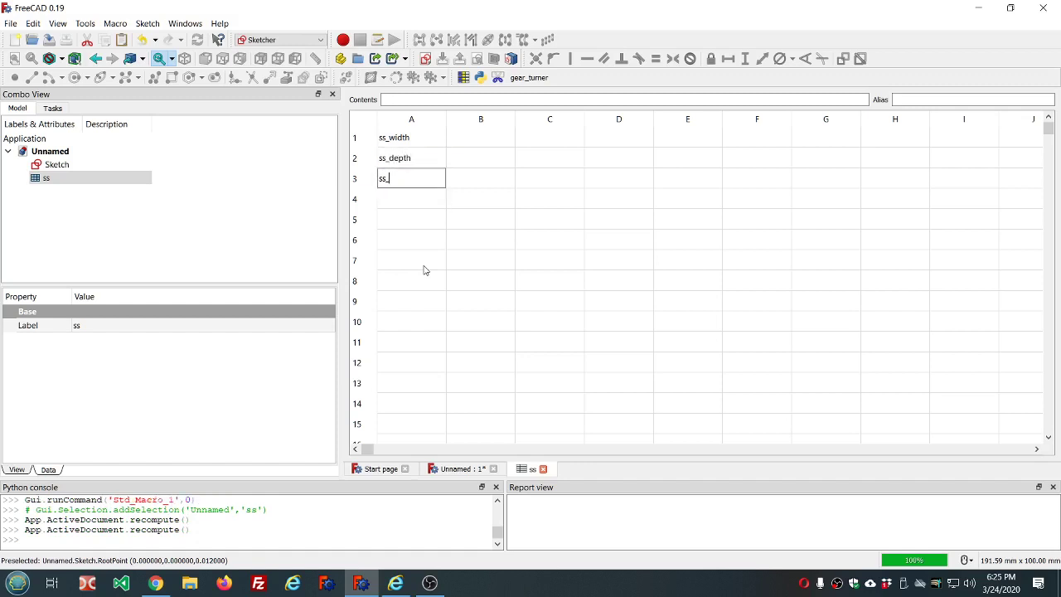
type("height")
key("Return")
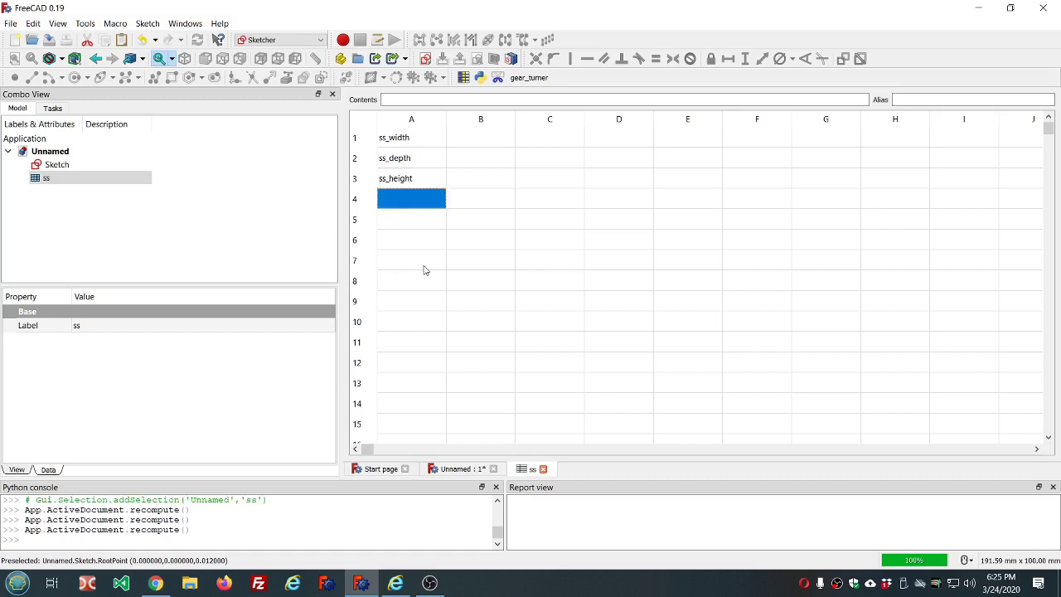
type("ss_num_")
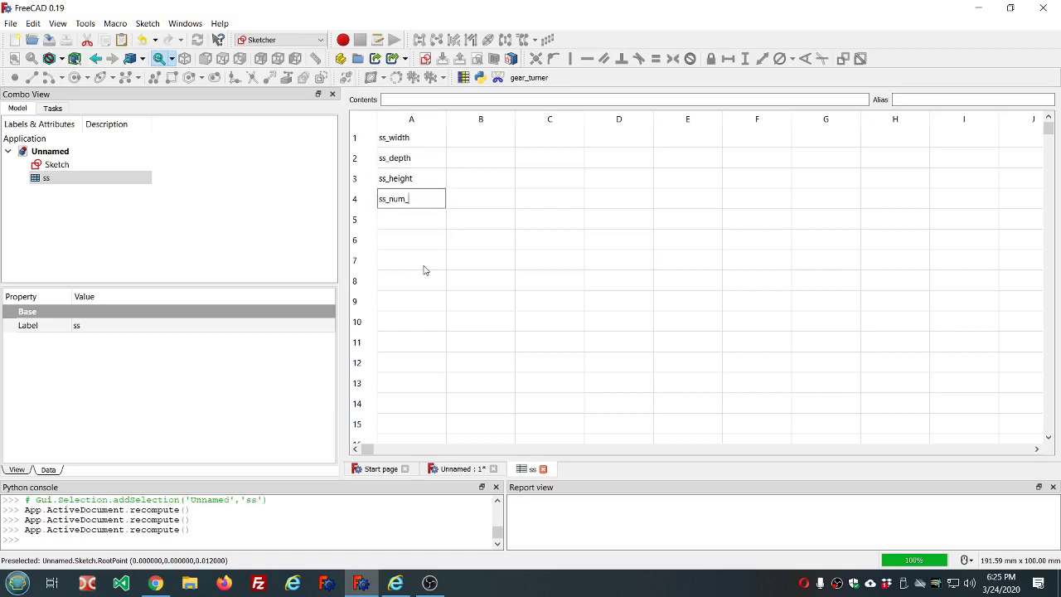
type("rows")
key("Return")
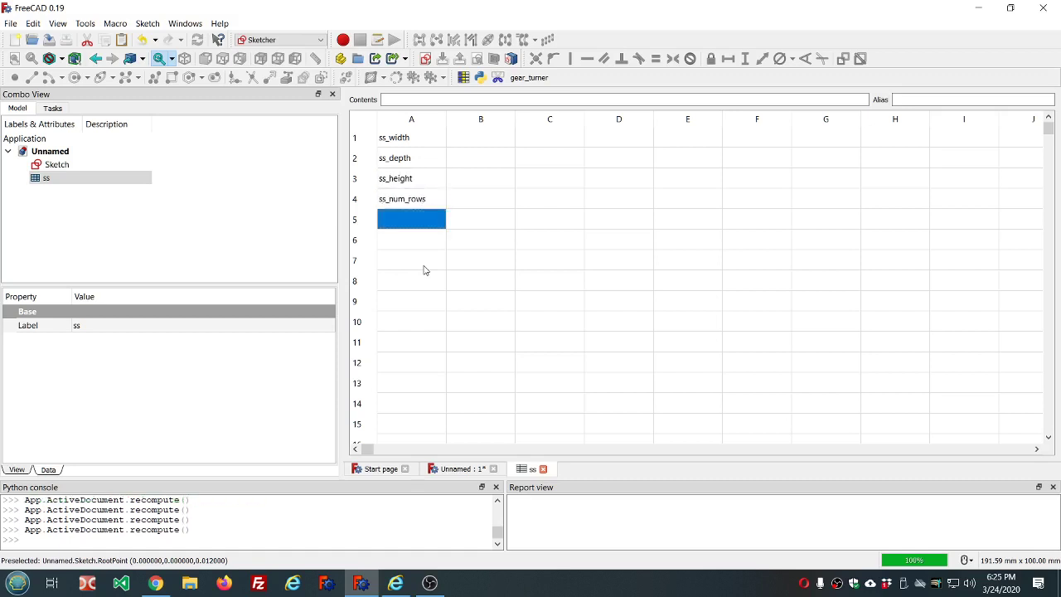
- Enter ss_num_cols, ss_hole_diameter, ss_wall_thickness and ss_angle in A5–A8
type("ss_num")
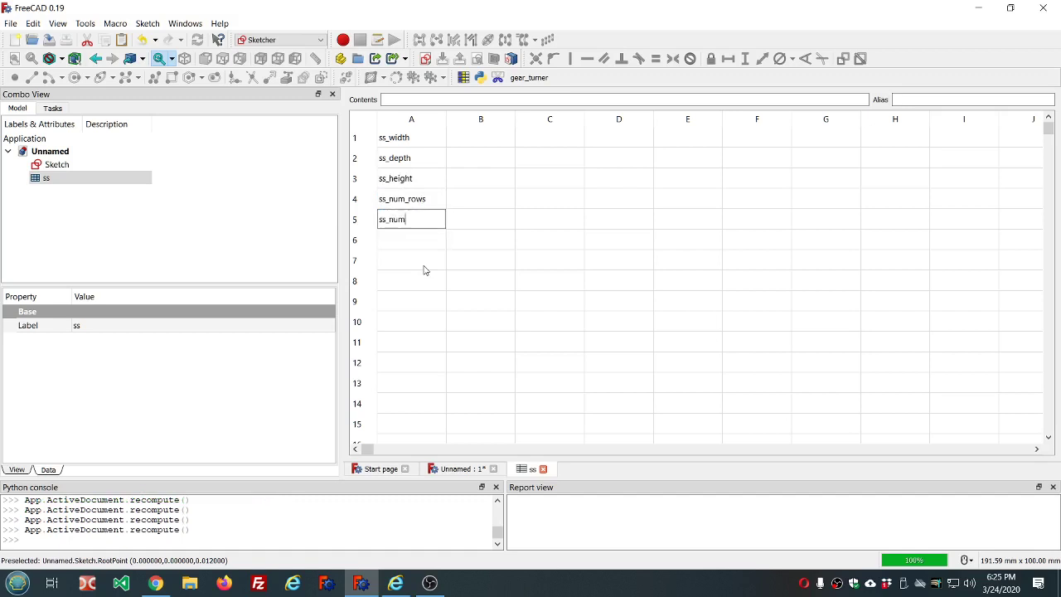
type("_cols")
key("Return")
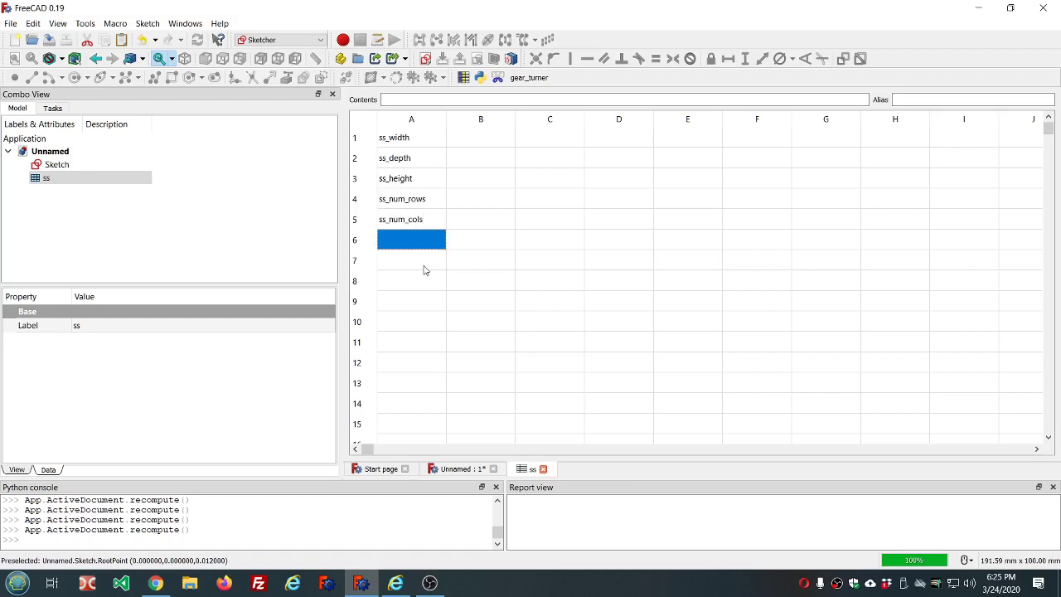
type("ss_hole_")
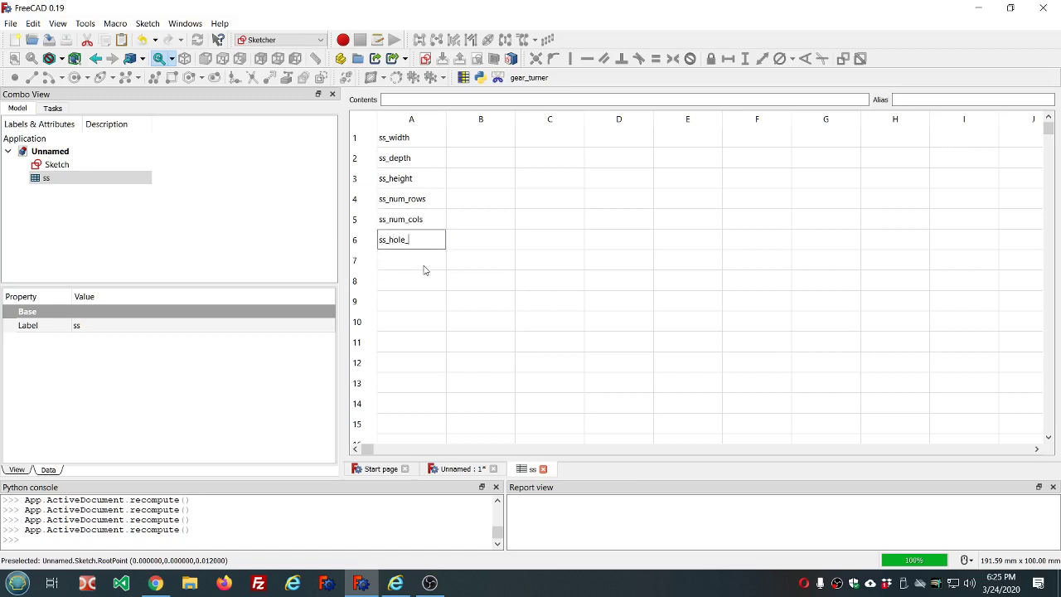
type("diameter")
key("Return")
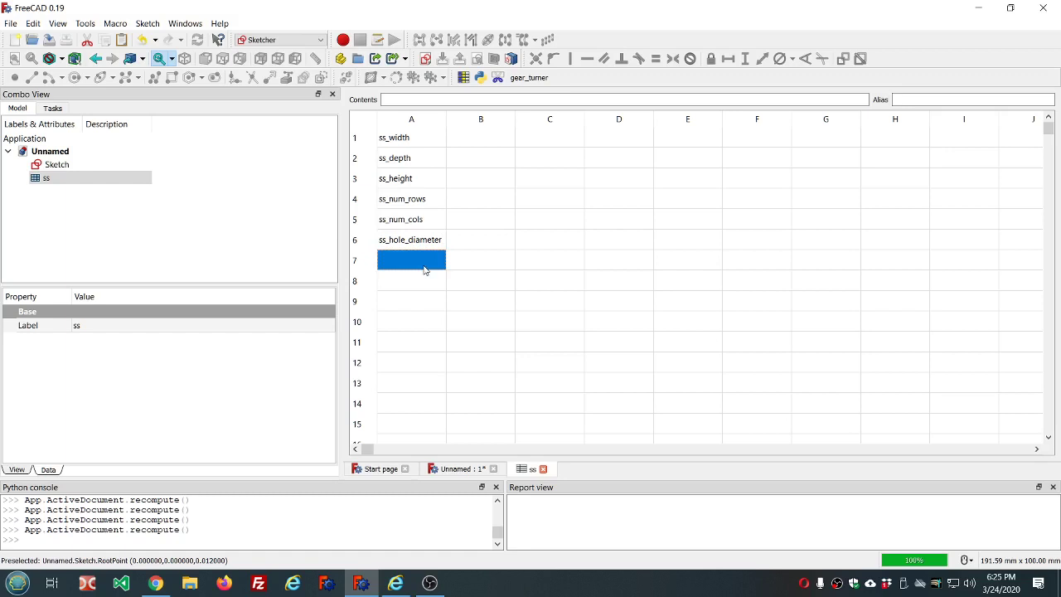
type("ss_wall")
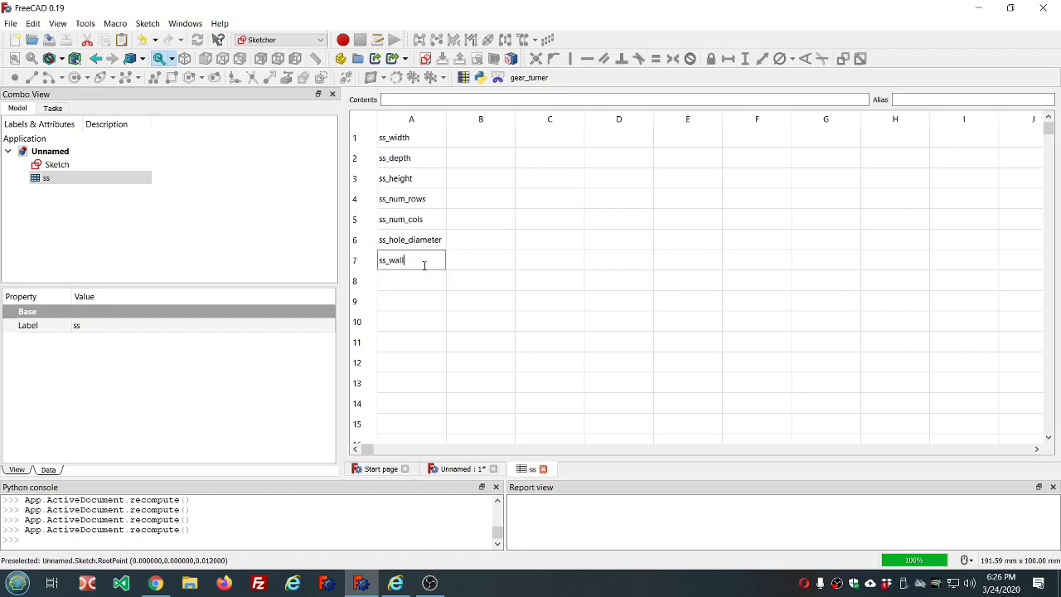
type("_thi")
type("ckness")
left_click(425, 284)
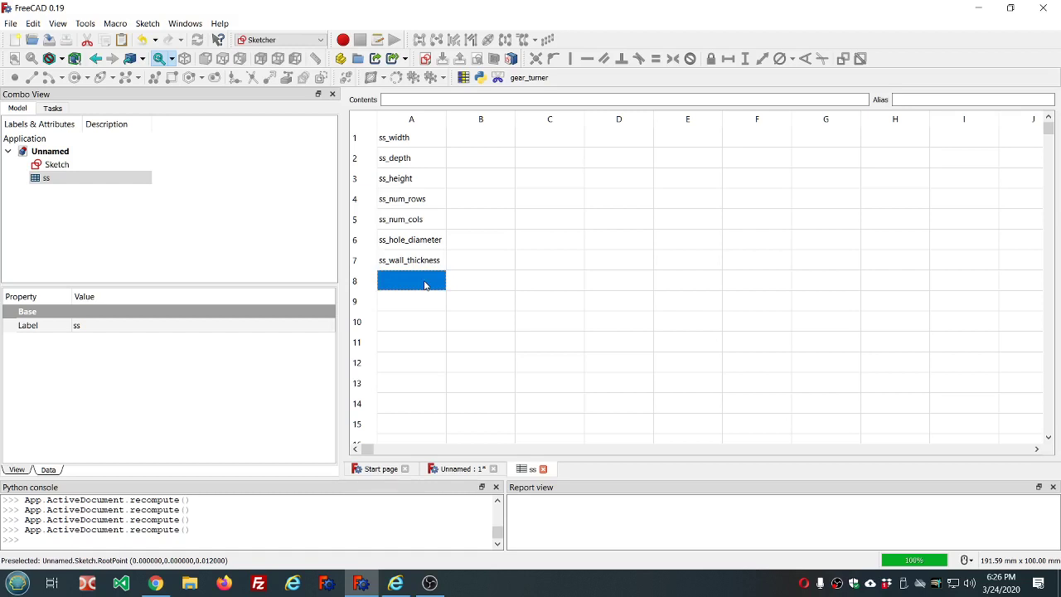
type("s")
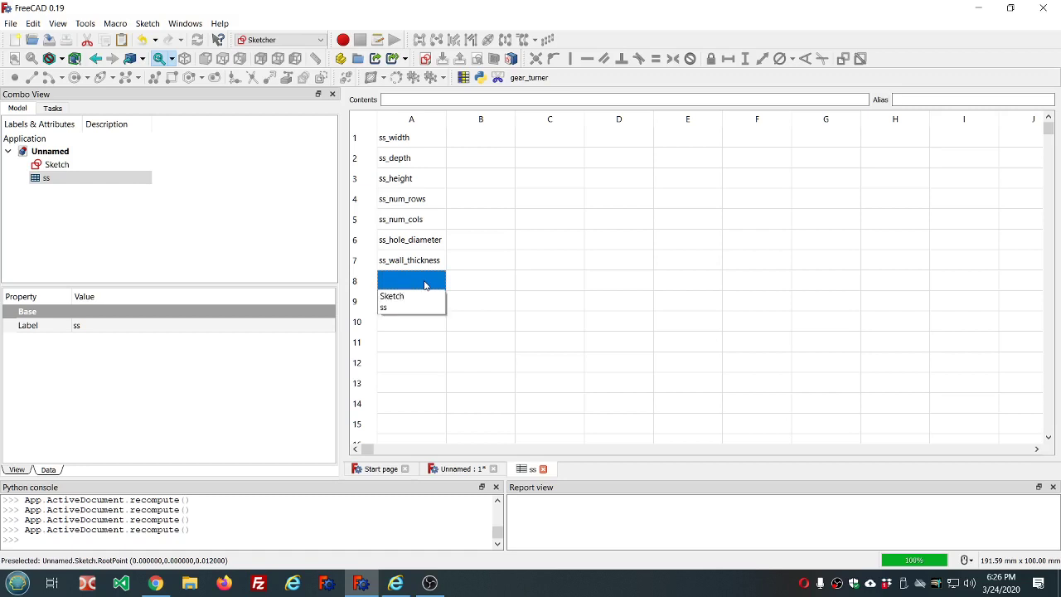
type("s_angle")
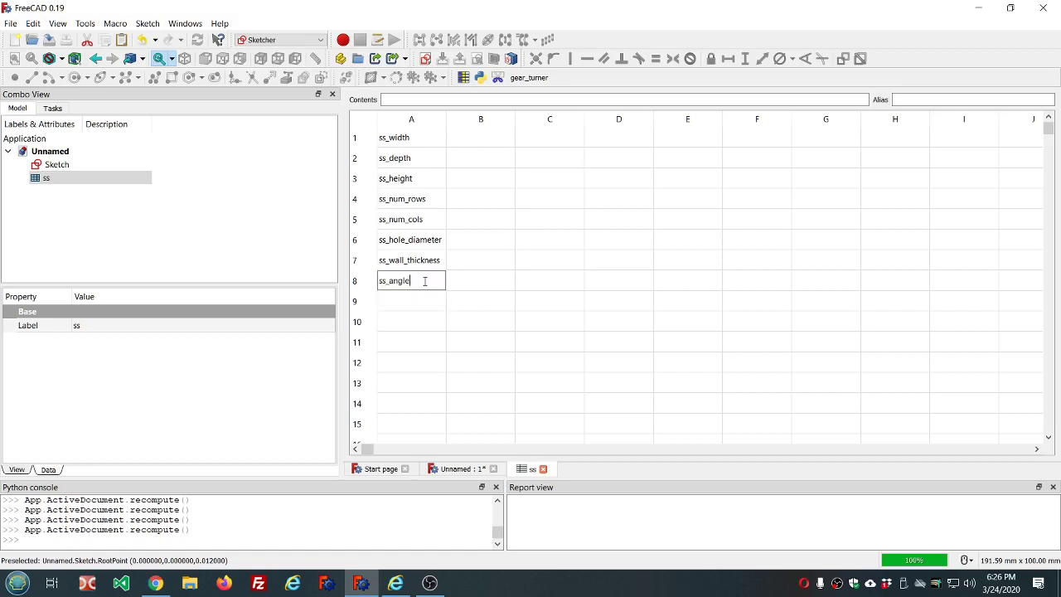
left_click(418, 310)
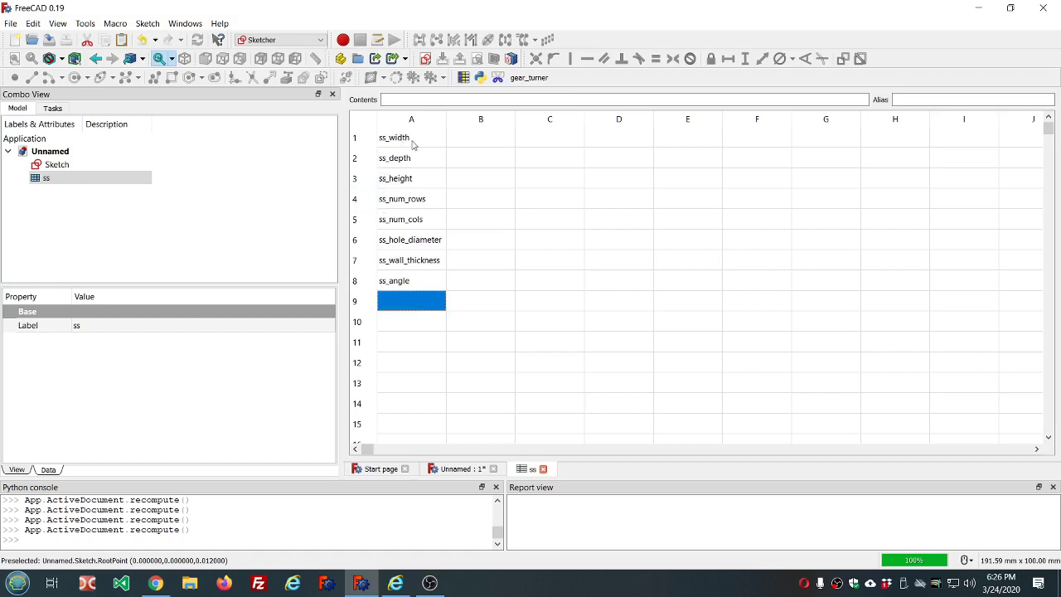
- Enter values 50, 50, 60, 3, 3 into cells B1–B5
left_click(479, 145)
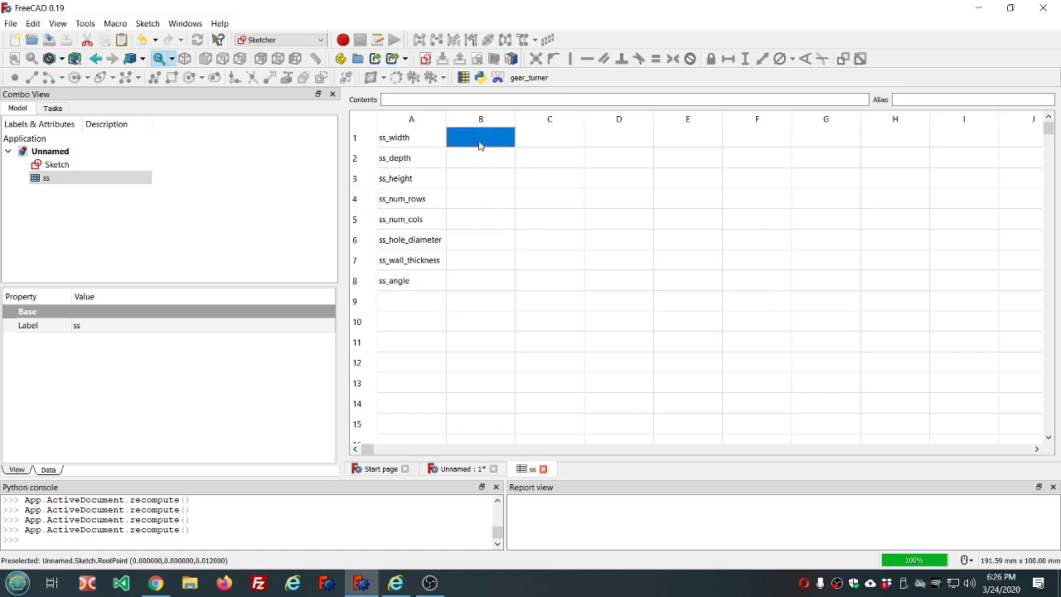
type("50")
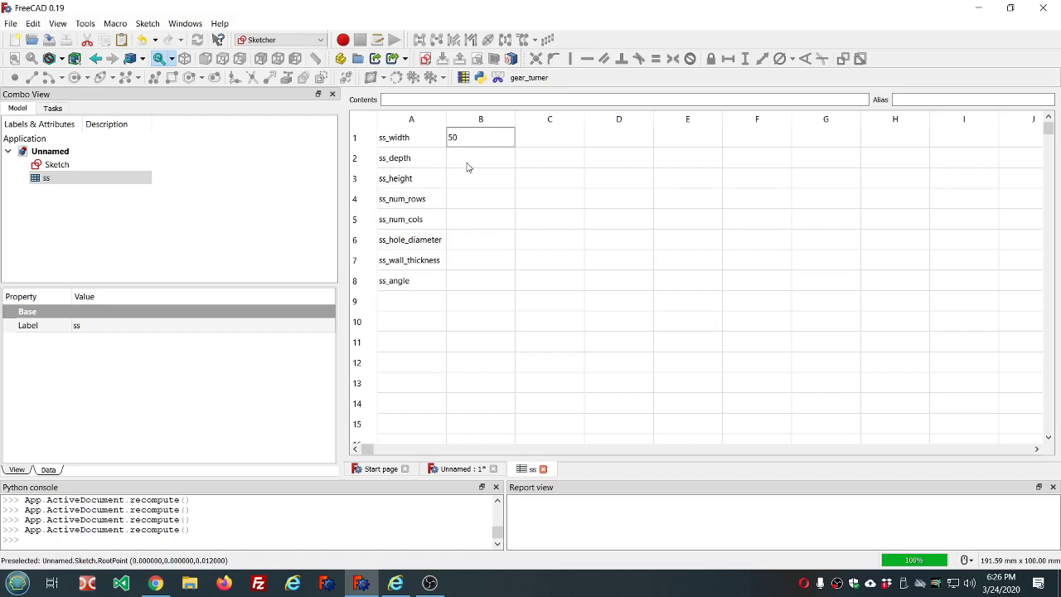
key("Return")
type("50")
key("Return")
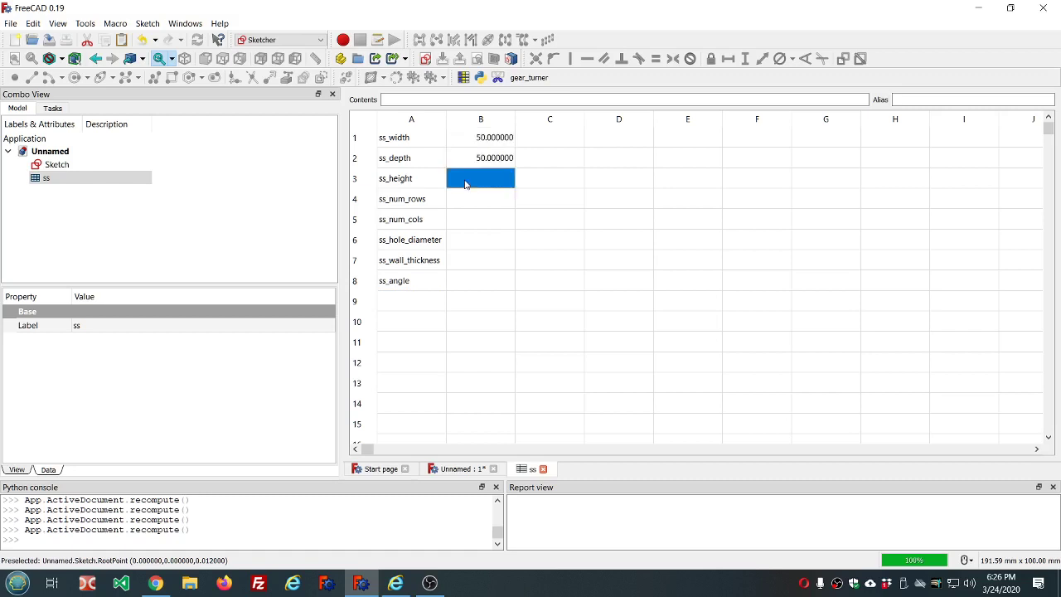
type("60")
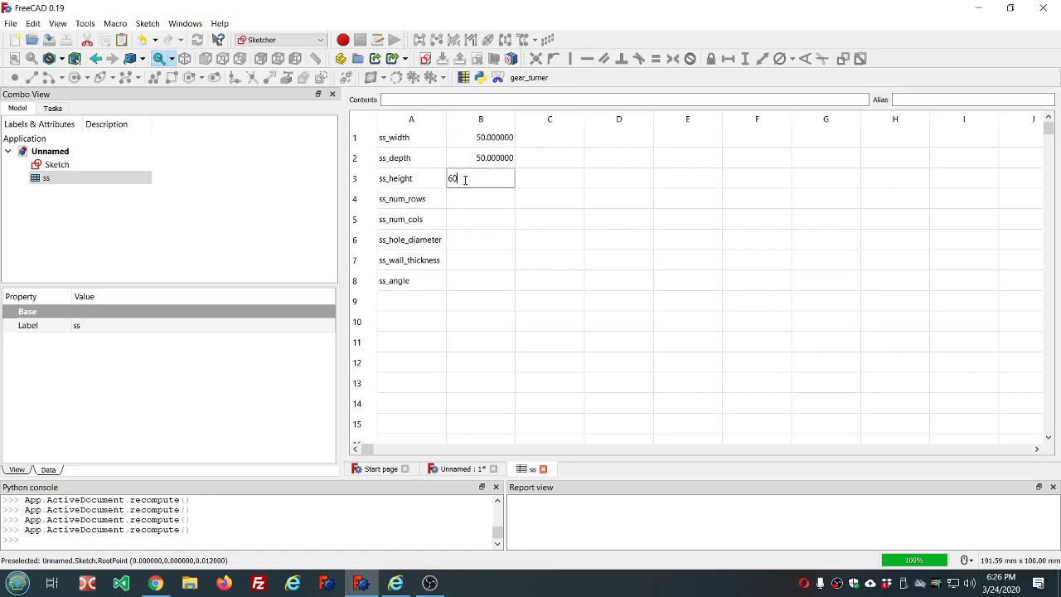
key("Return")
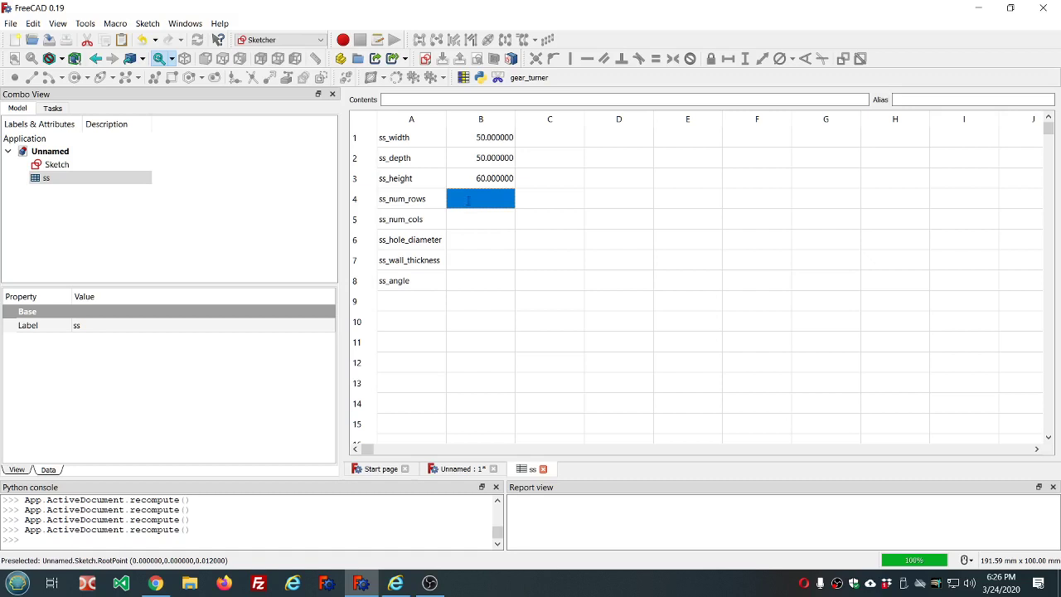
type("3")
key("Return")
type("3")
key("Return")
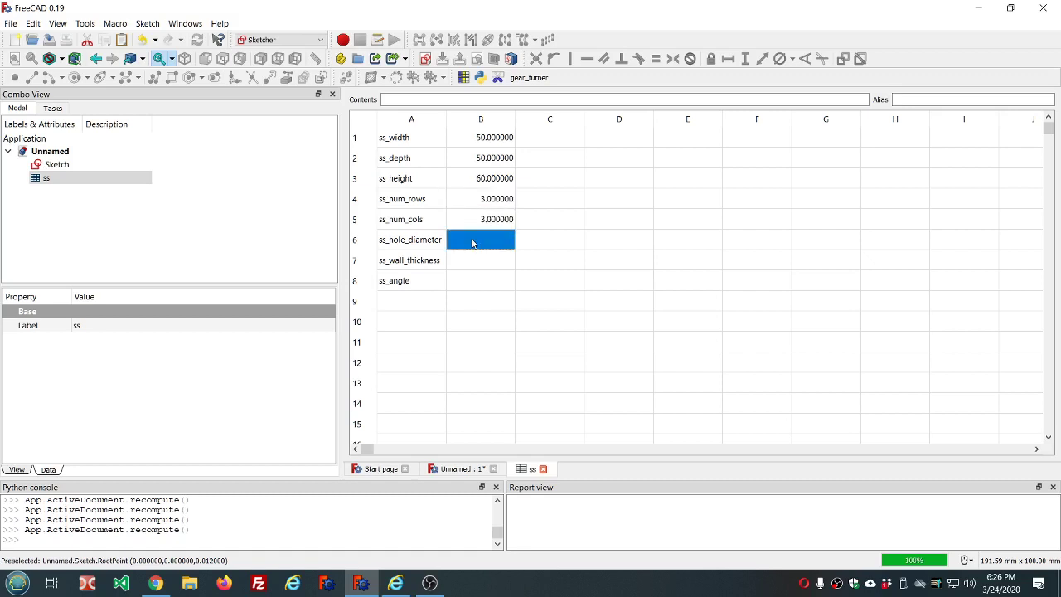
- Enter values 25, 2, 2 into cells B6–B8
type("25")
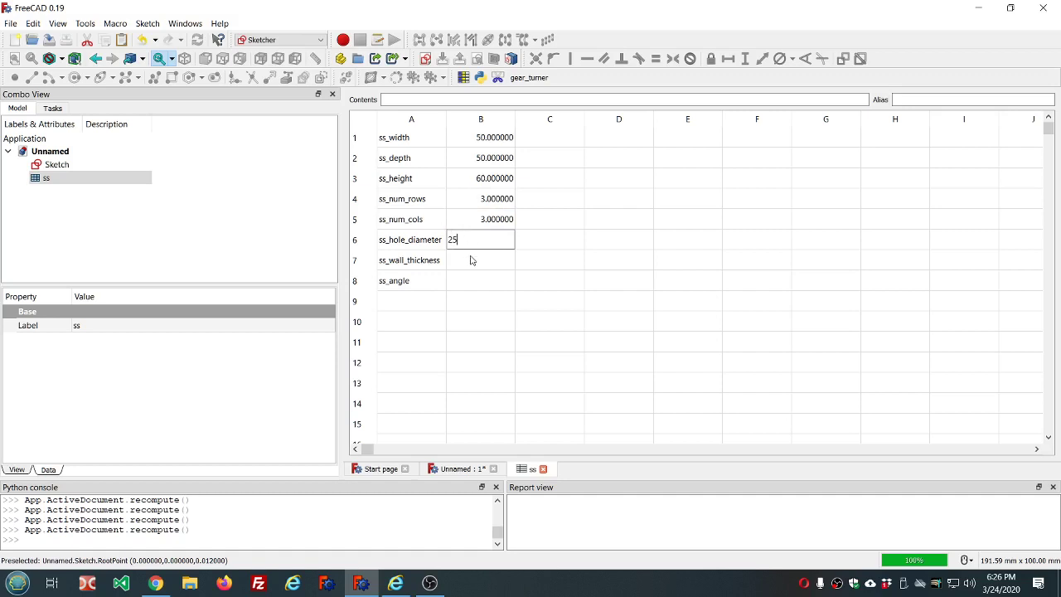
left_click(471, 259)
type("2")
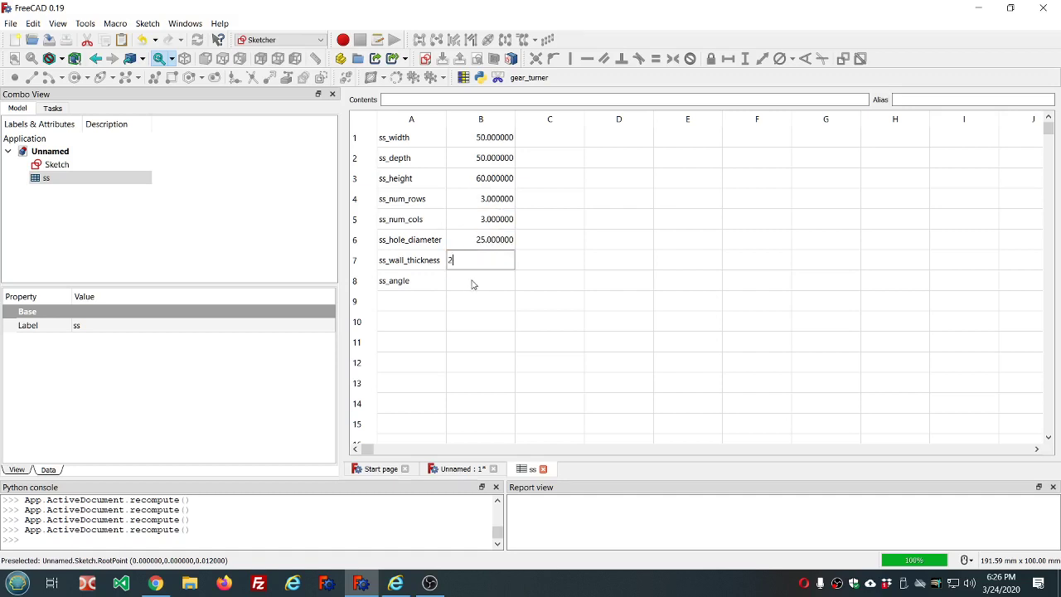
left_click(473, 283)
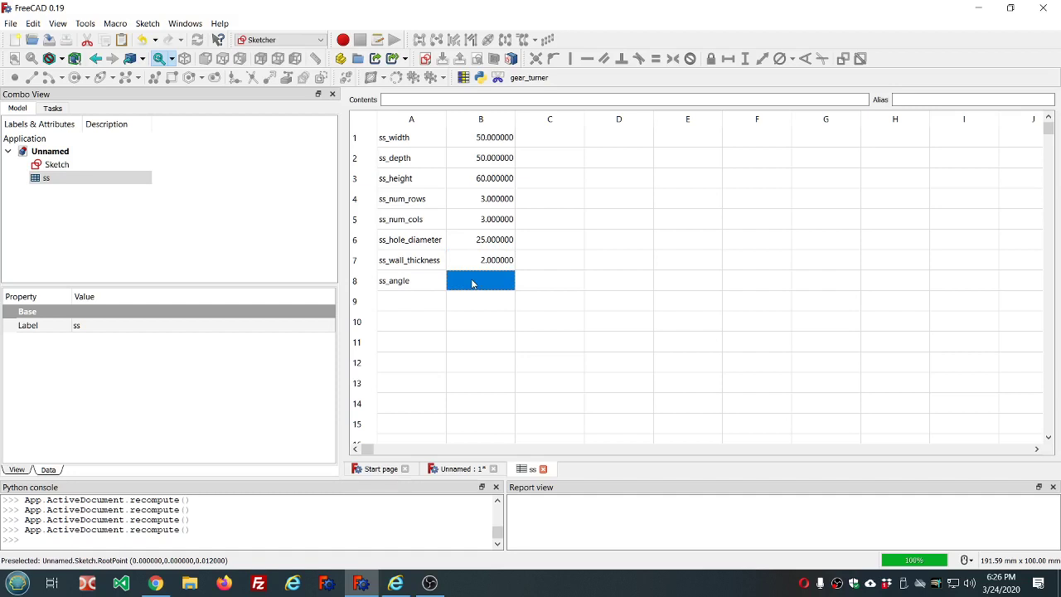
type("2")
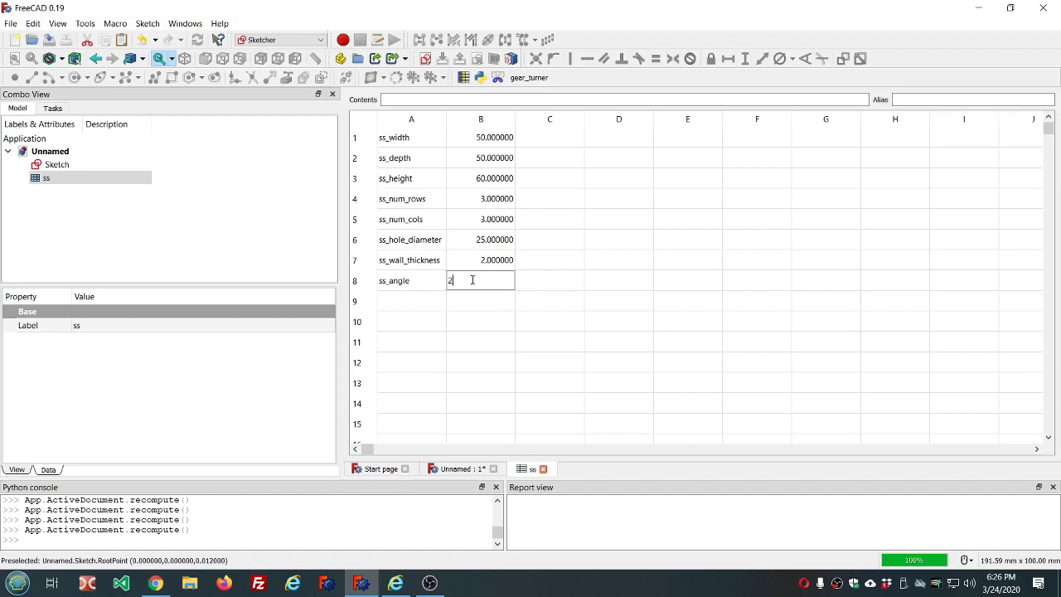
left_click(470, 303)
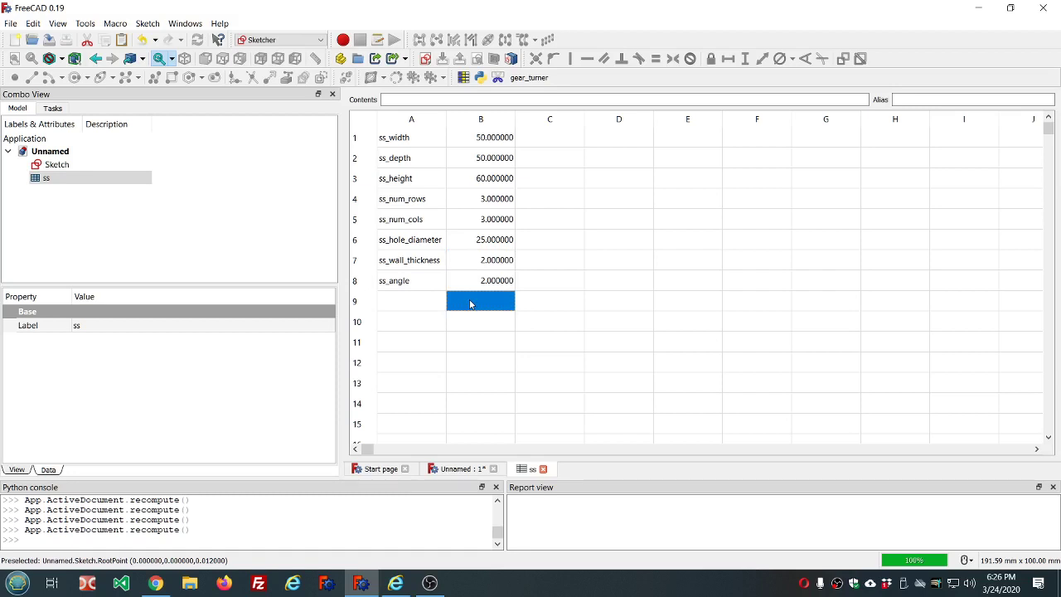
- Alias B1–B8 to the column A names with EasyAlias and verify the first aliases
left_click_drag(394, 141, 405, 280)
left_click(464, 77)
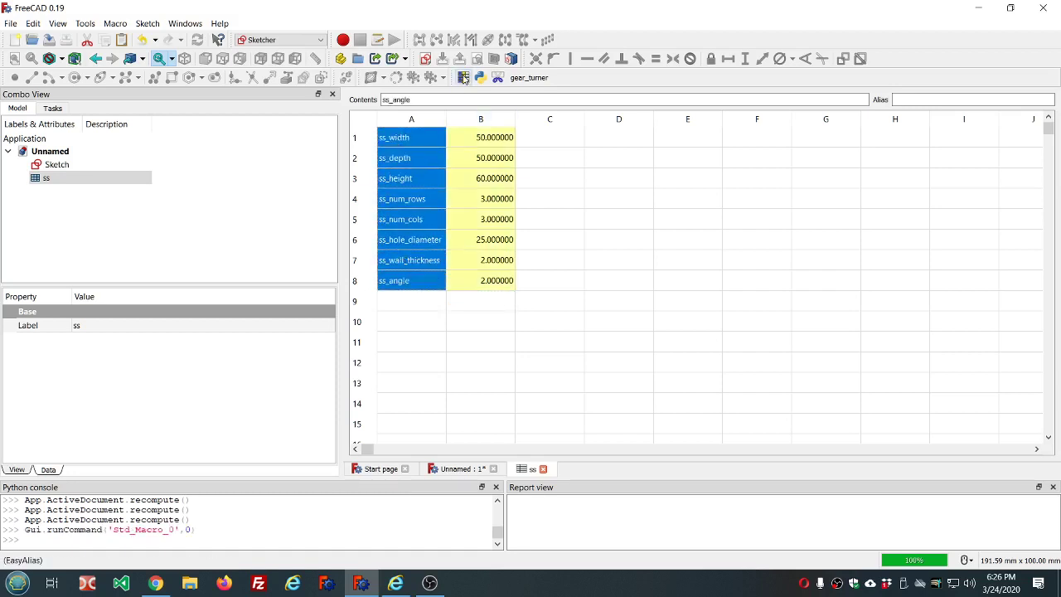
left_click(501, 144)
left_click(501, 164)
- Verify the aliases on the remaining values down to ss_angle
left_click(501, 201)
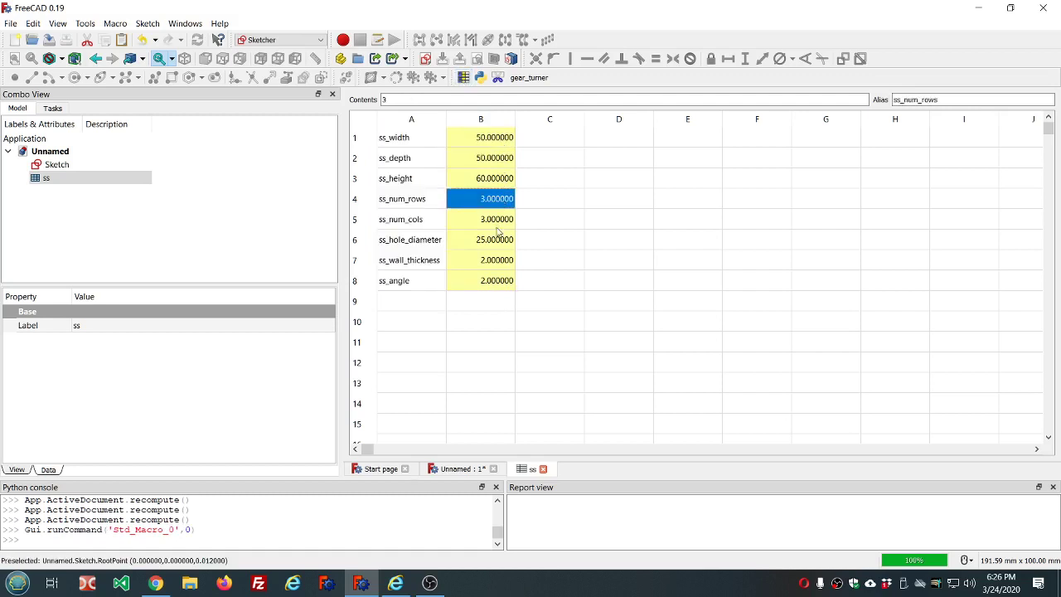
left_click(498, 226)
left_click(496, 247)
left_click(495, 266)
left_click(488, 286)
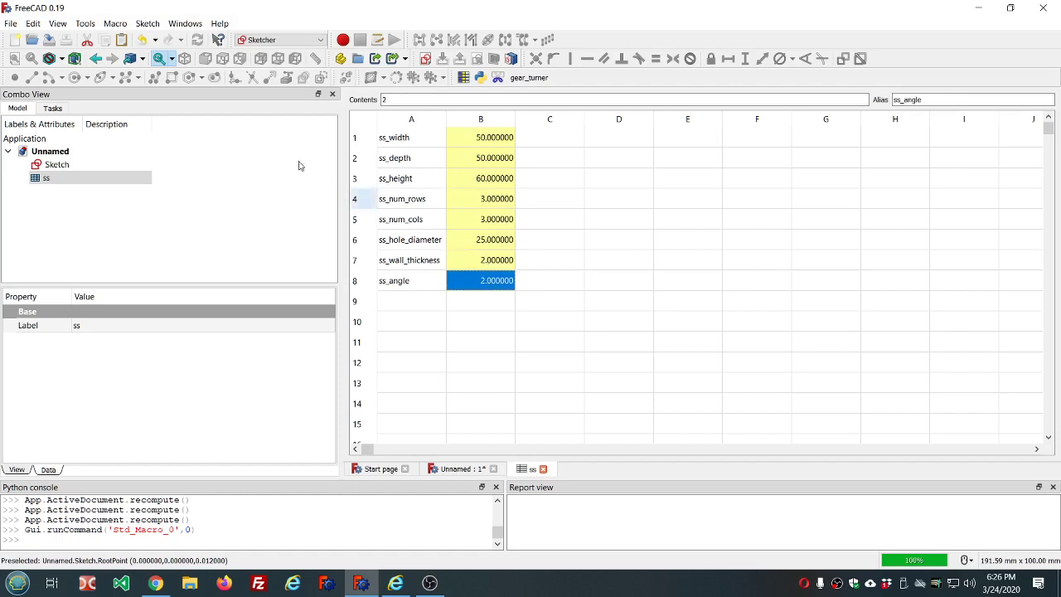
- Save the document as 060_seed_planters in the youtube_models folder
left_click(48, 41)
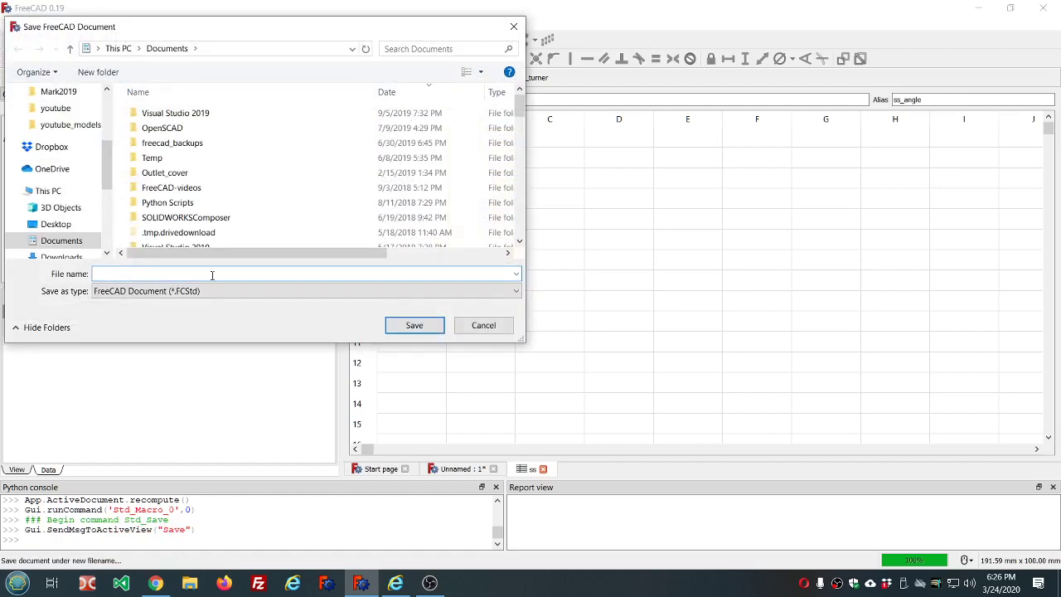
left_click(71, 124)
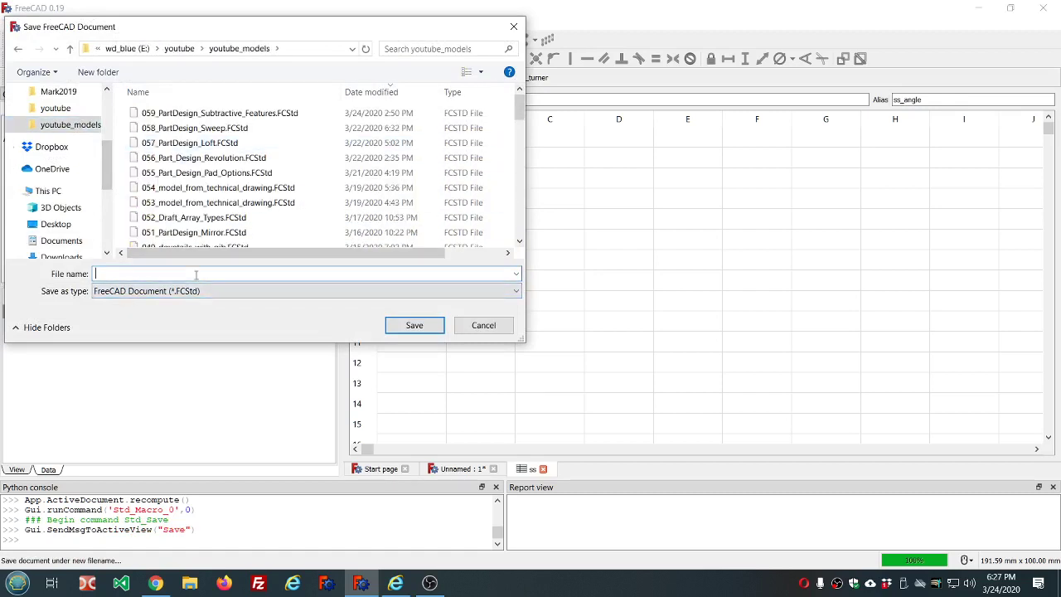
type("060")
type("_")
type("se")
type("ed")
type("_planters")
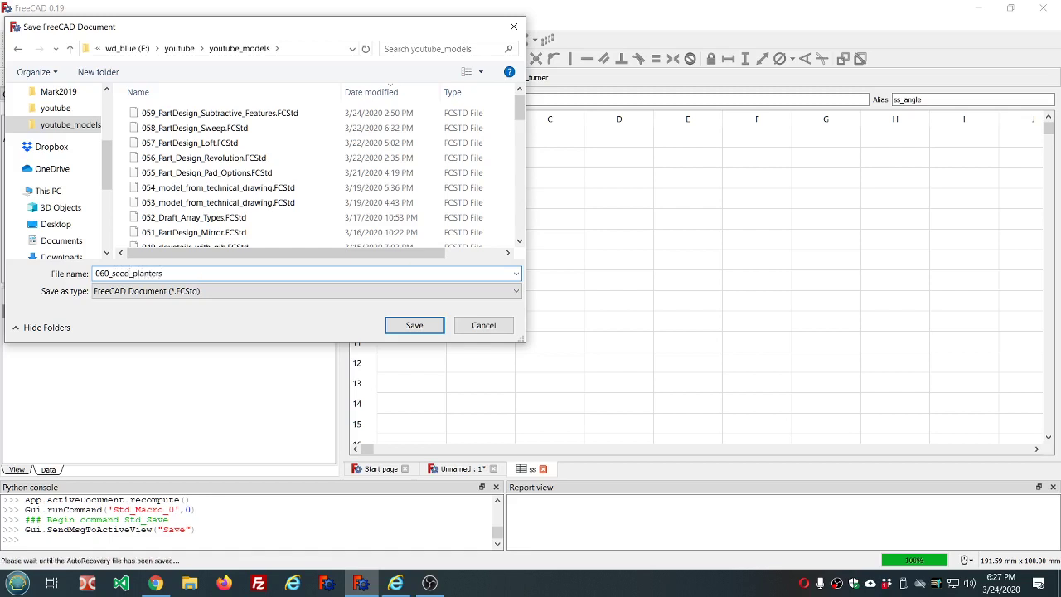
left_click(413, 326)
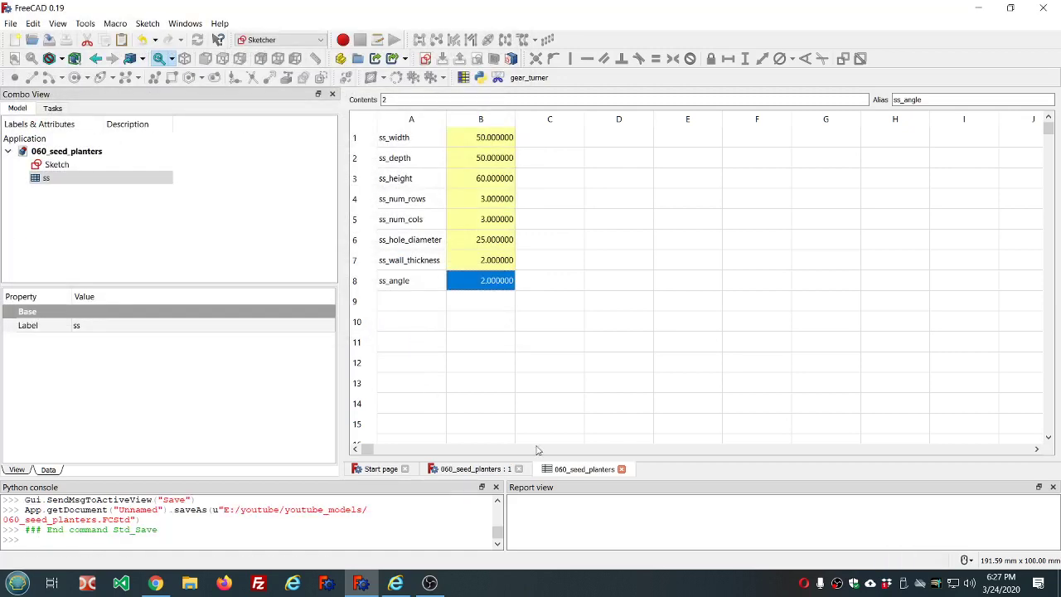
- Reopen the sketch and drive the top edge's horizontal length with =ss.ss_width
left_click(495, 470)
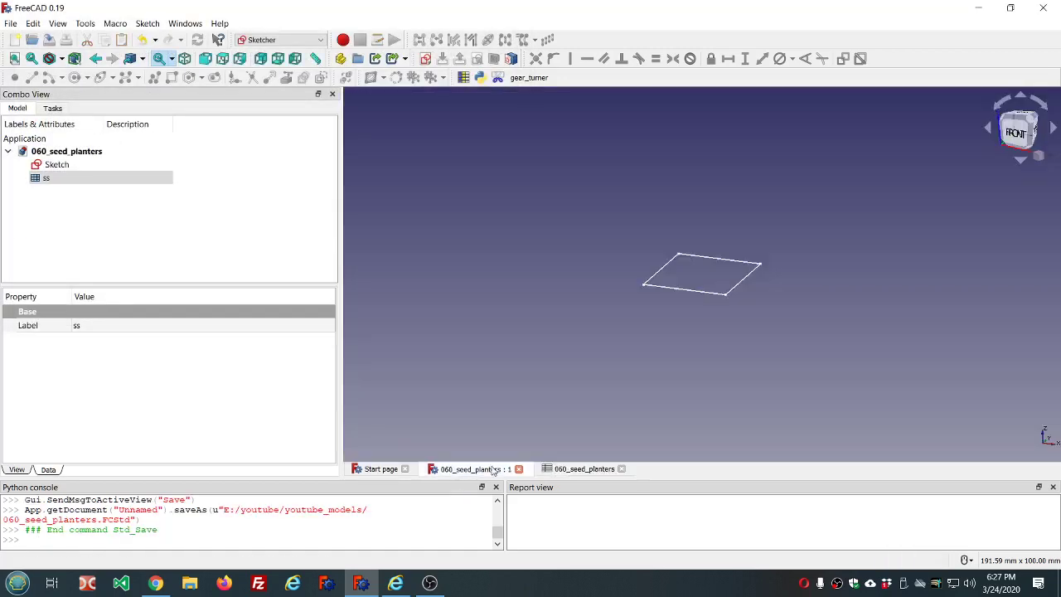
double_click(52, 166)
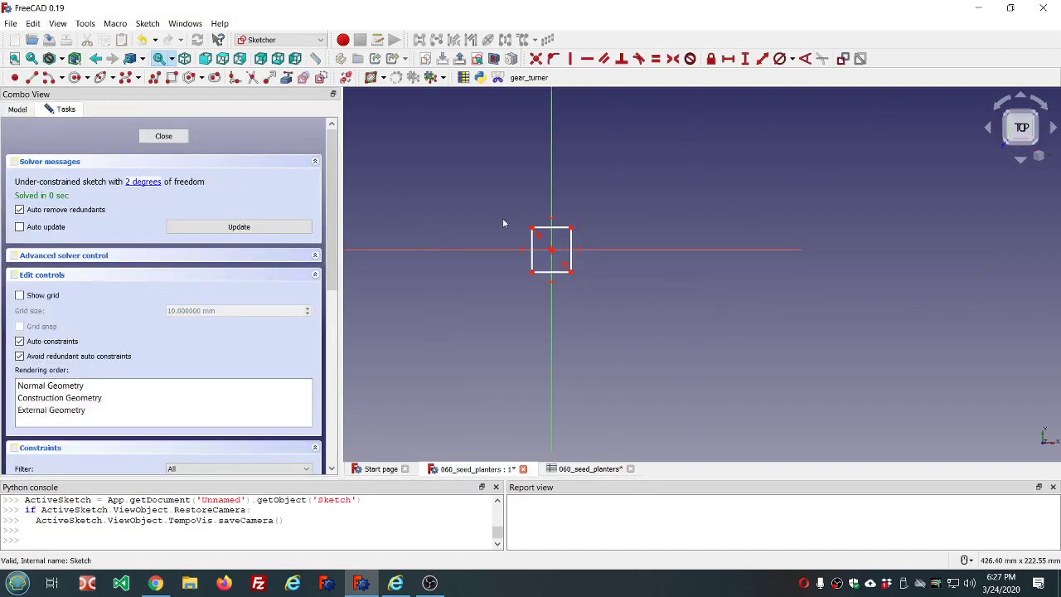
scroll(514, 216, "up", 5)
left_click(632, 262)
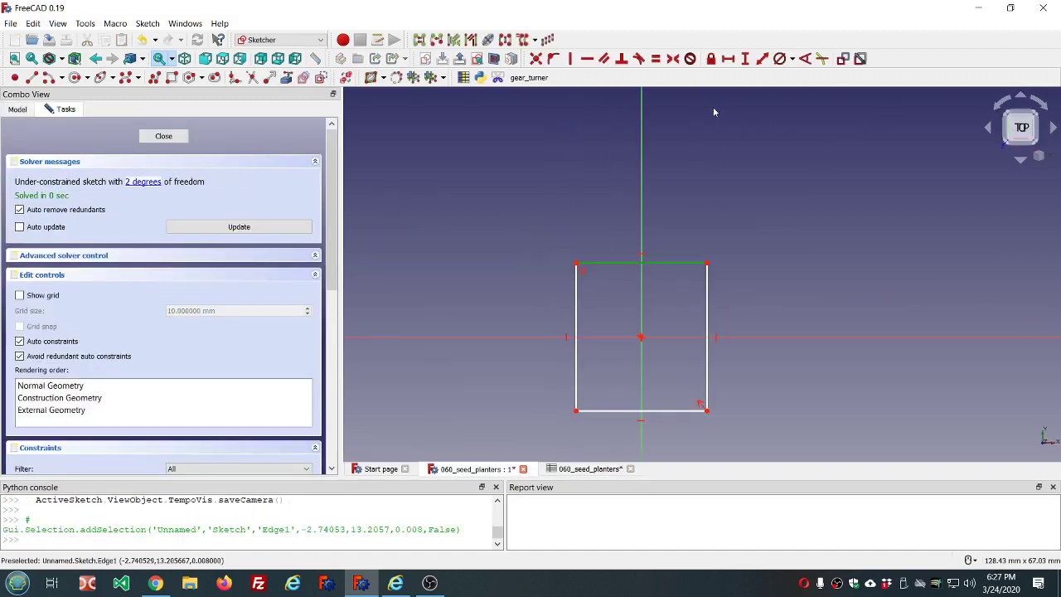
left_click(728, 59)
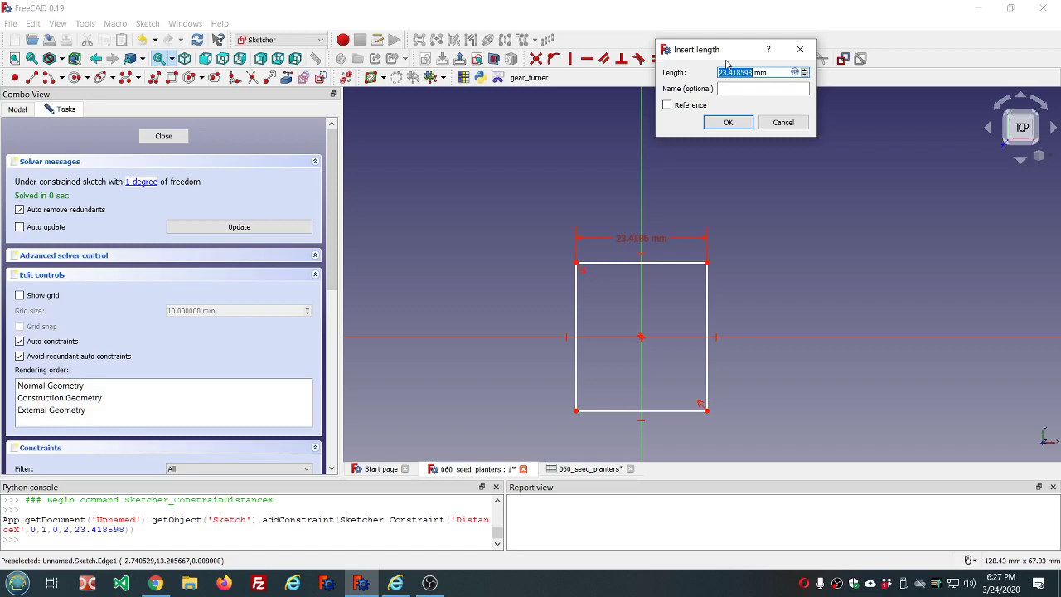
type("5")
type("=ss.ss")
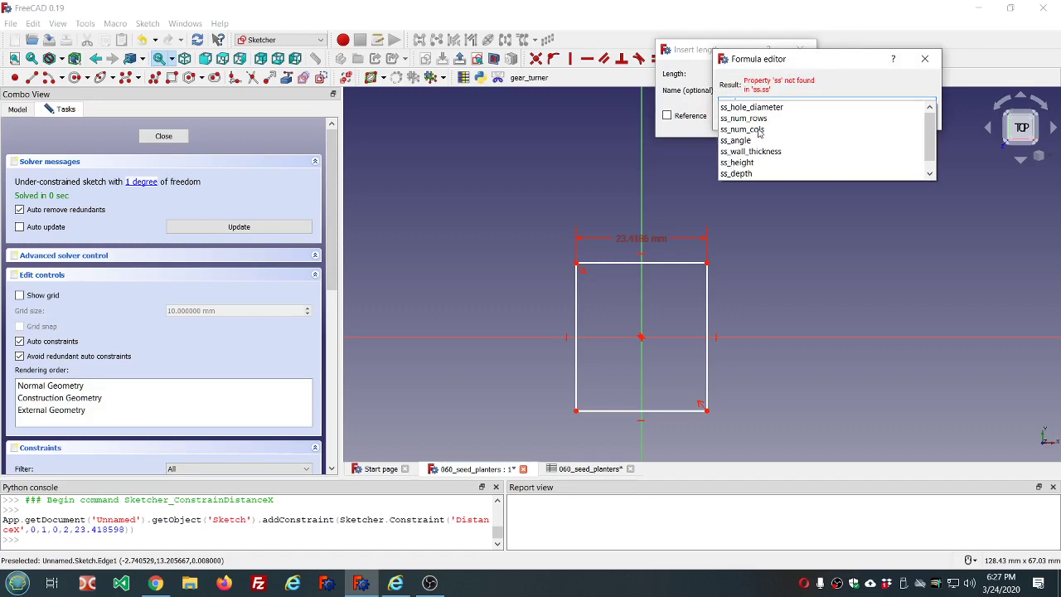
scroll(758, 133, "down", 1)
left_click(752, 175)
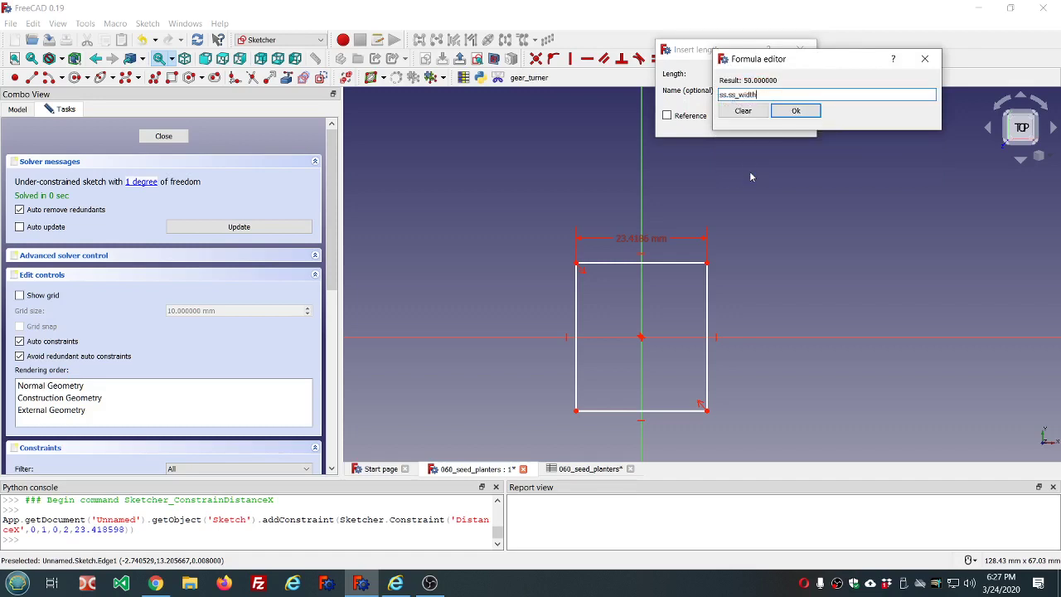
left_click(790, 113)
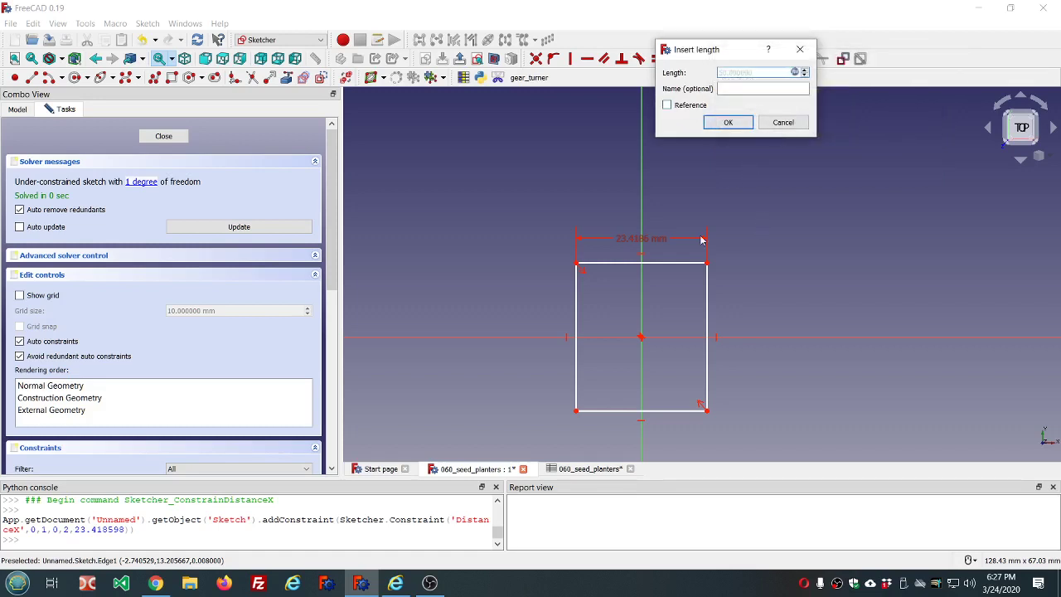
left_click(728, 122)
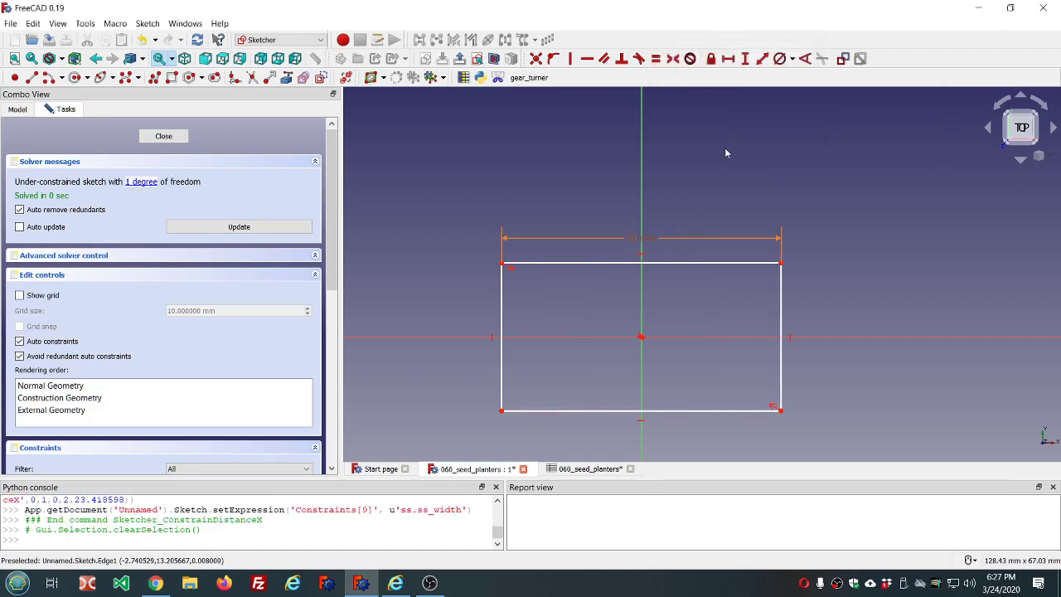
- Drive the right edge's vertical length with =ss.ss_depth and close the sketch
left_click(782, 329)
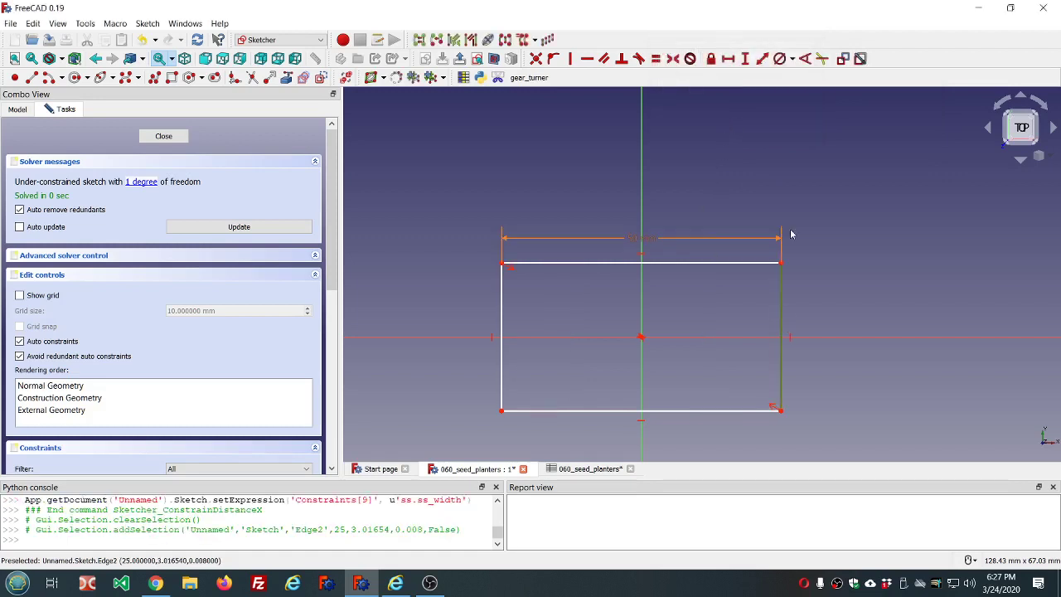
left_click(745, 58)
type("=ss.")
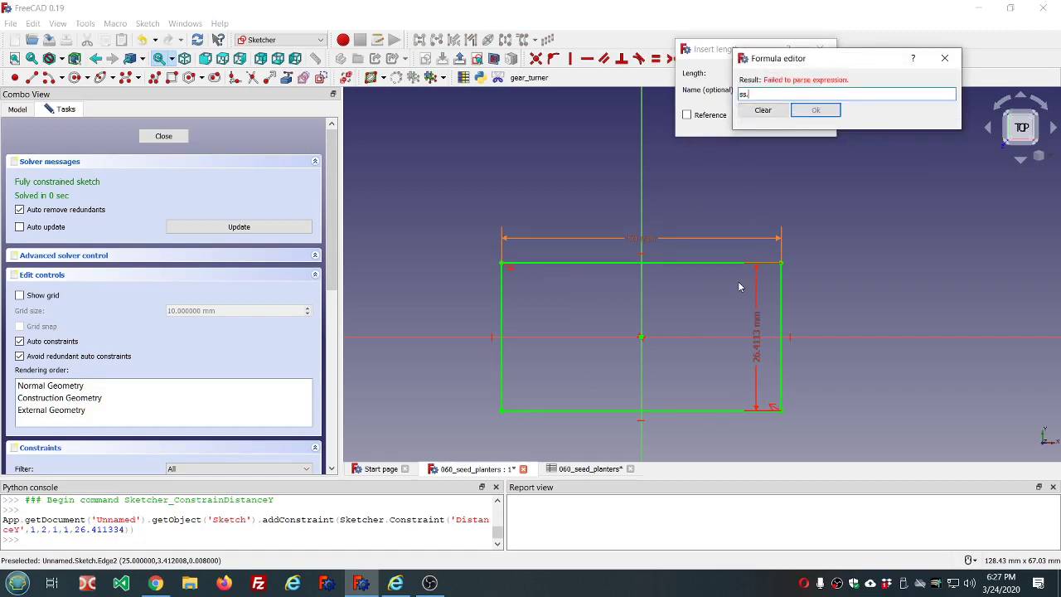
type("ss")
left_click(754, 172)
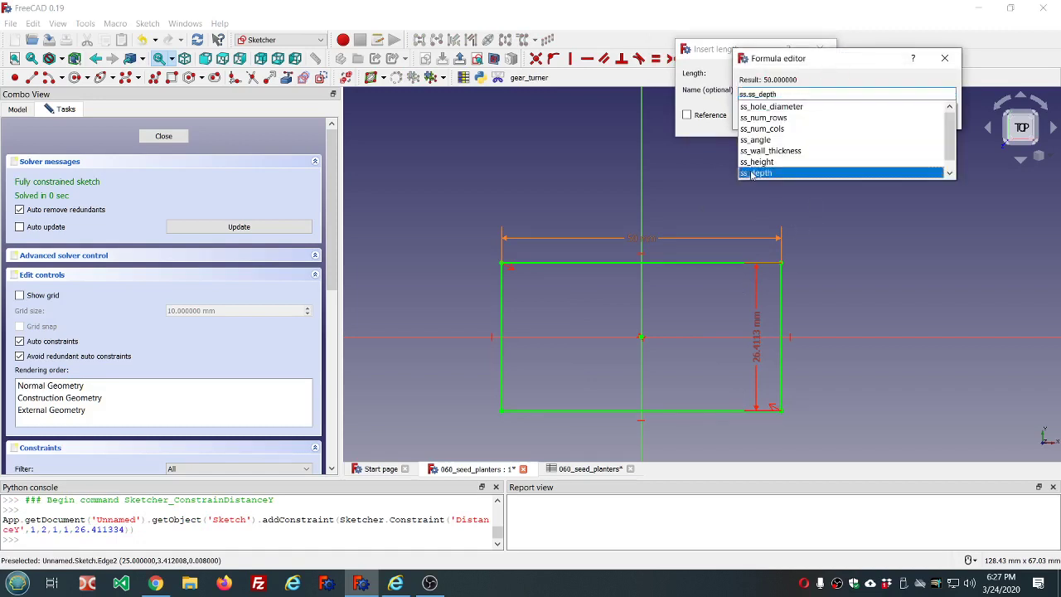
left_click(816, 110)
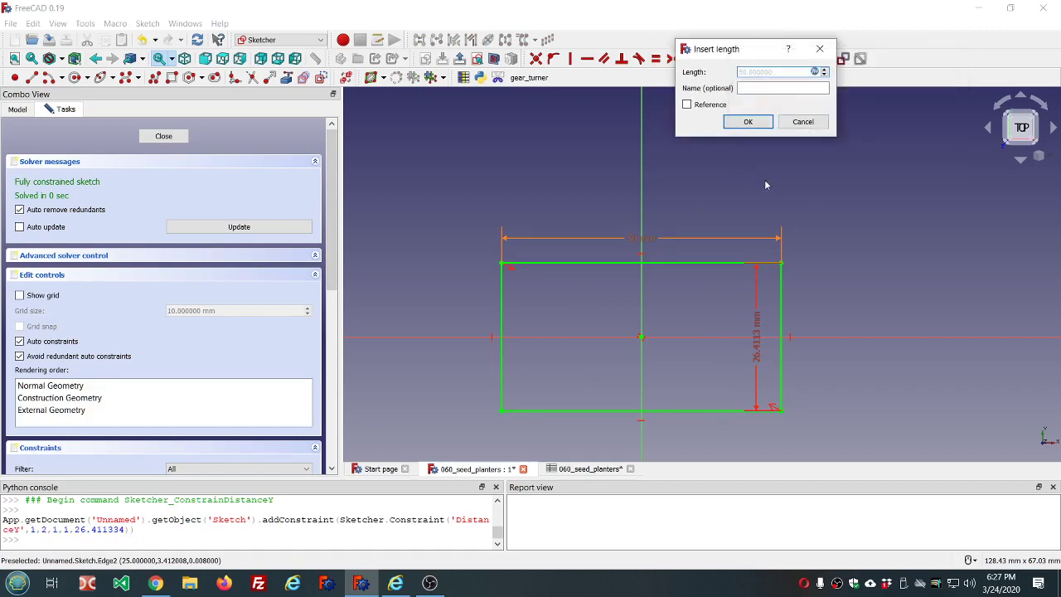
left_click(750, 123)
scroll(730, 146, "down", 4)
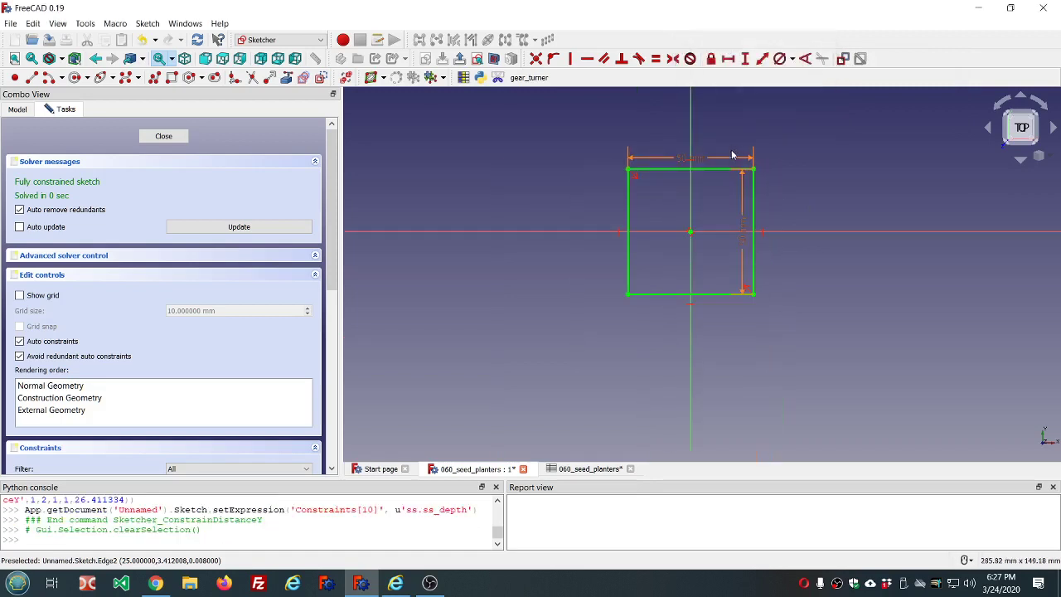
left_click(172, 137)
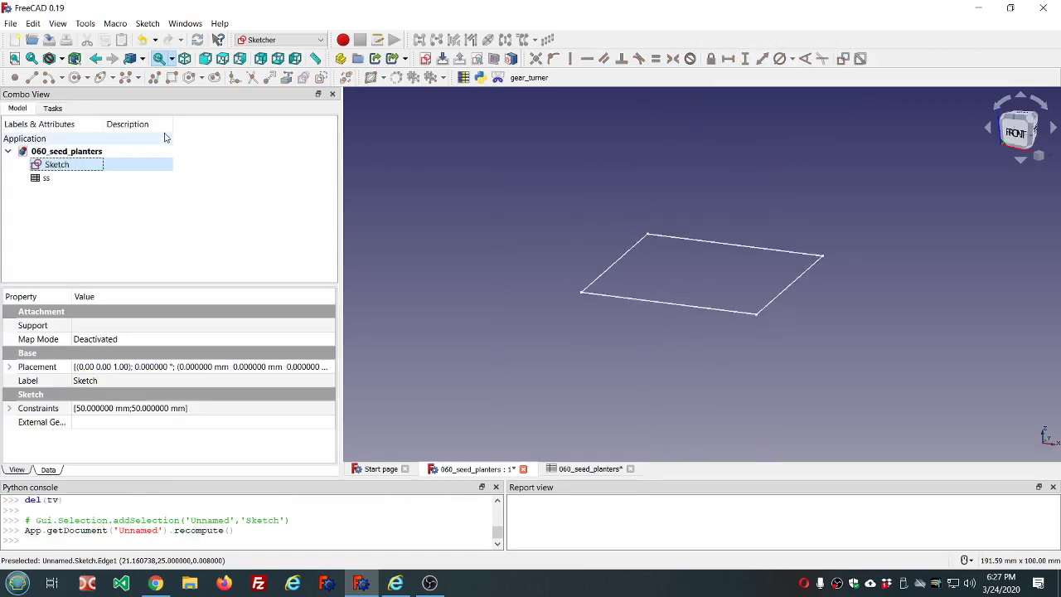
- Switch to the Part workbench and extrude the sketch into a solid
left_click(279, 40)
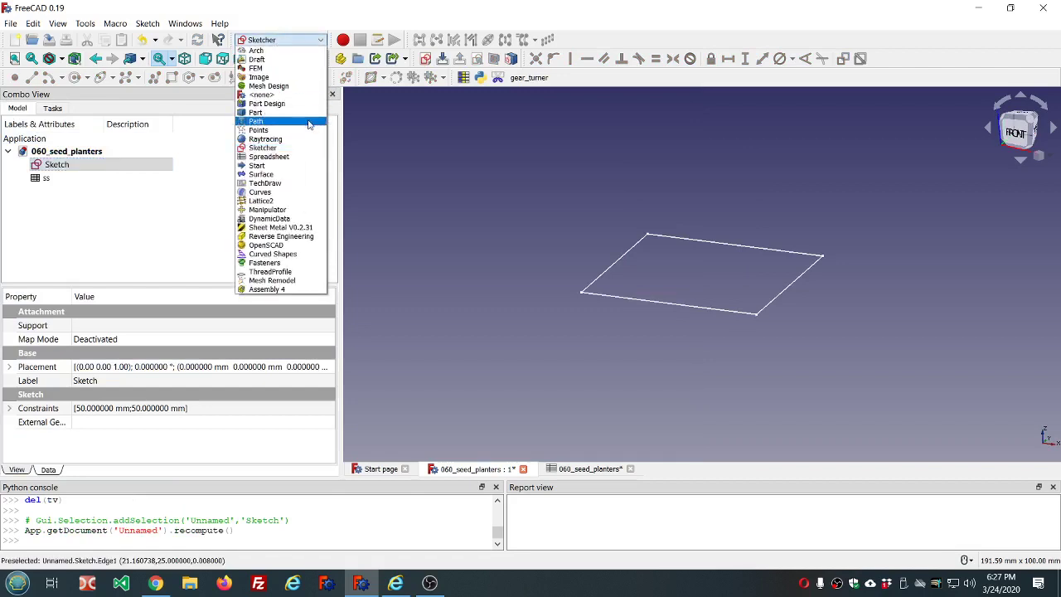
left_click(274, 112)
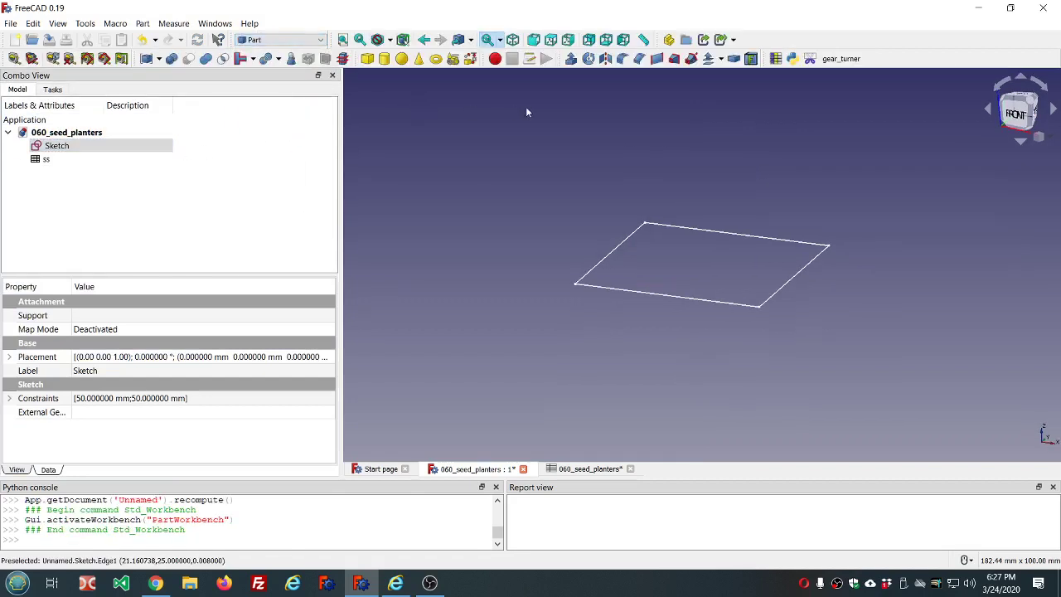
left_click(570, 60)
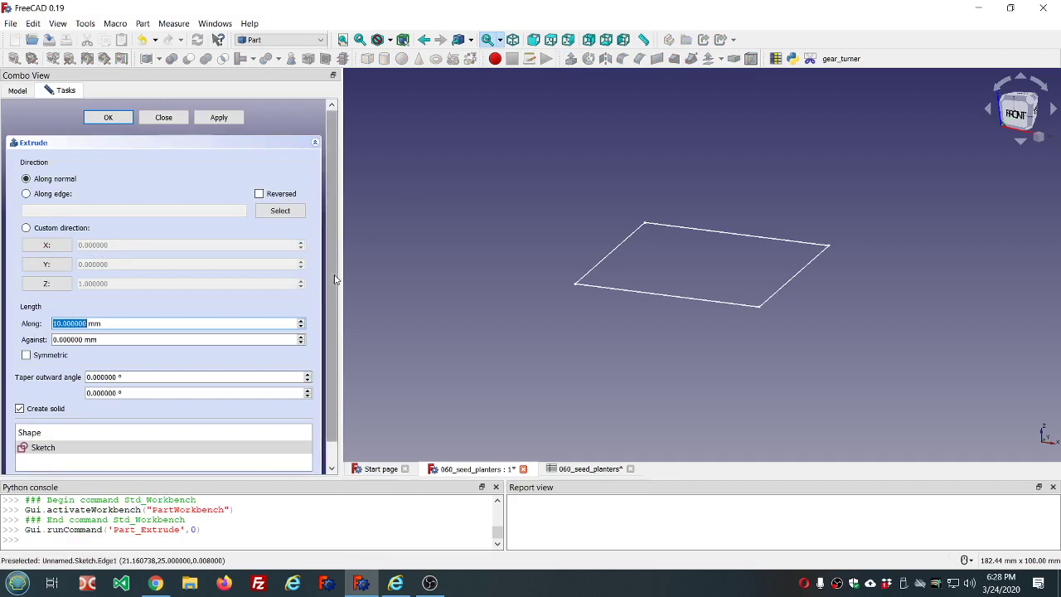
left_click(111, 118)
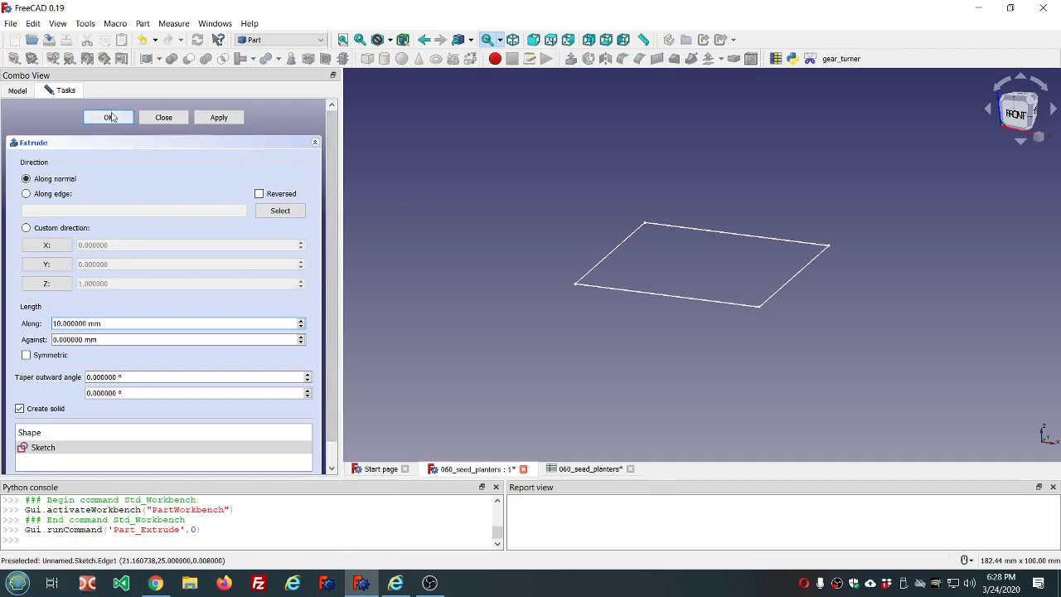
- Set the Extrude's forward length to the formula ss.ss_height, giving a 60 mm tall block
left_click(58, 158)
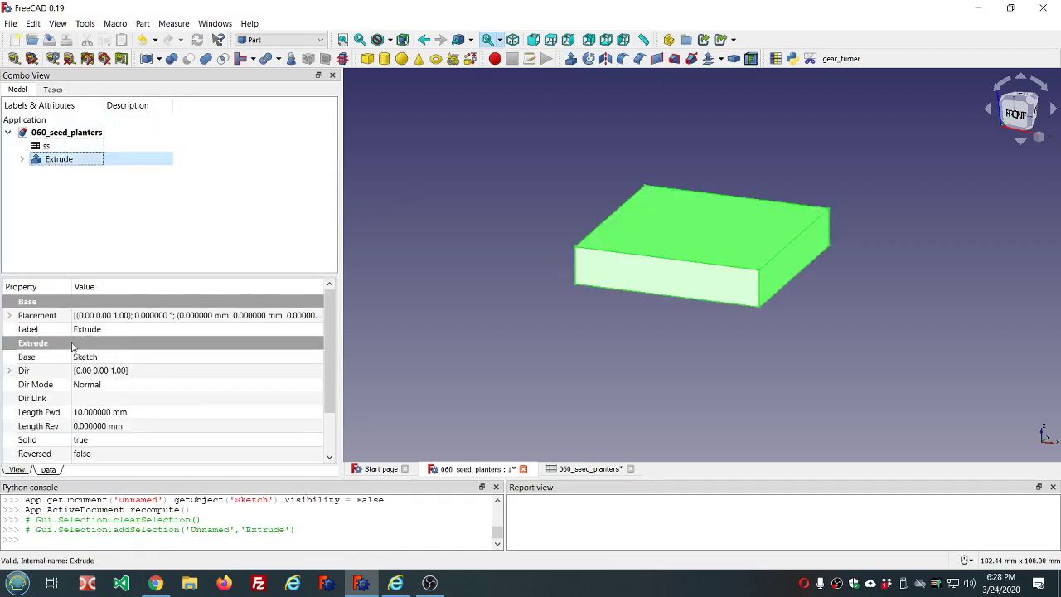
left_click(214, 413)
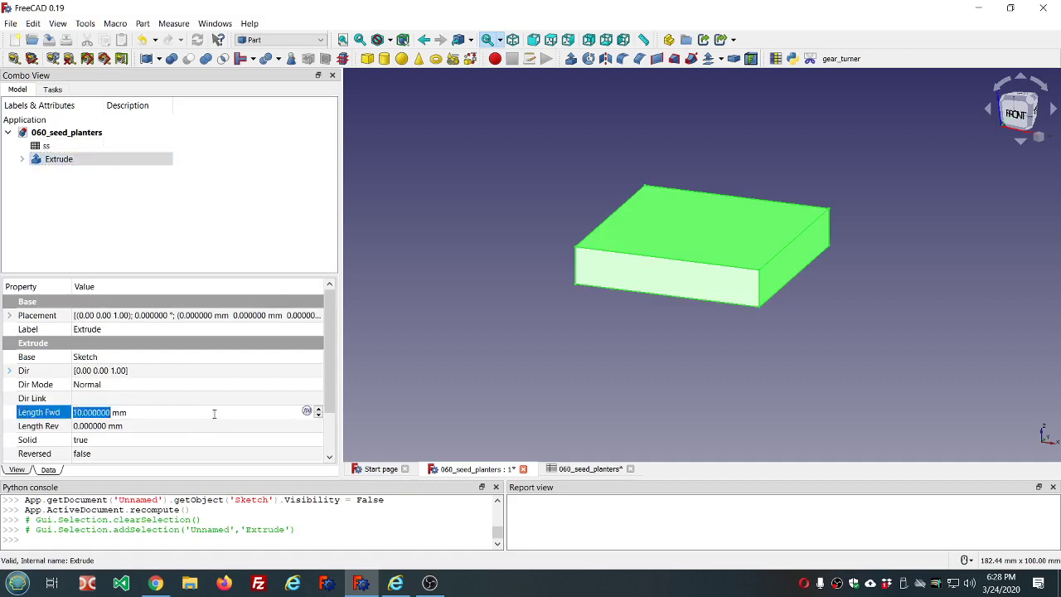
key("equal")
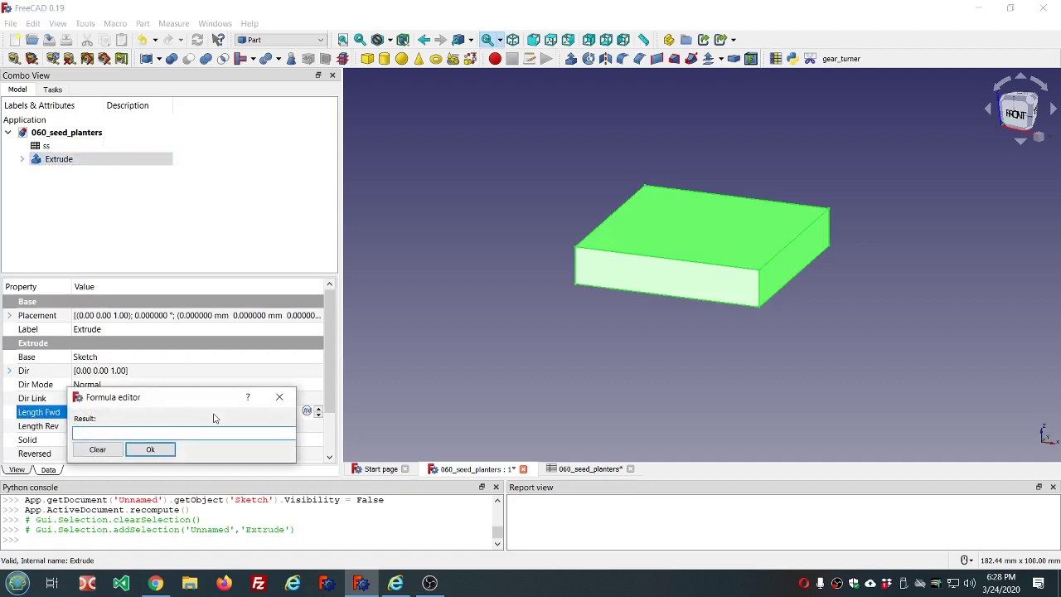
type("ss.ss")
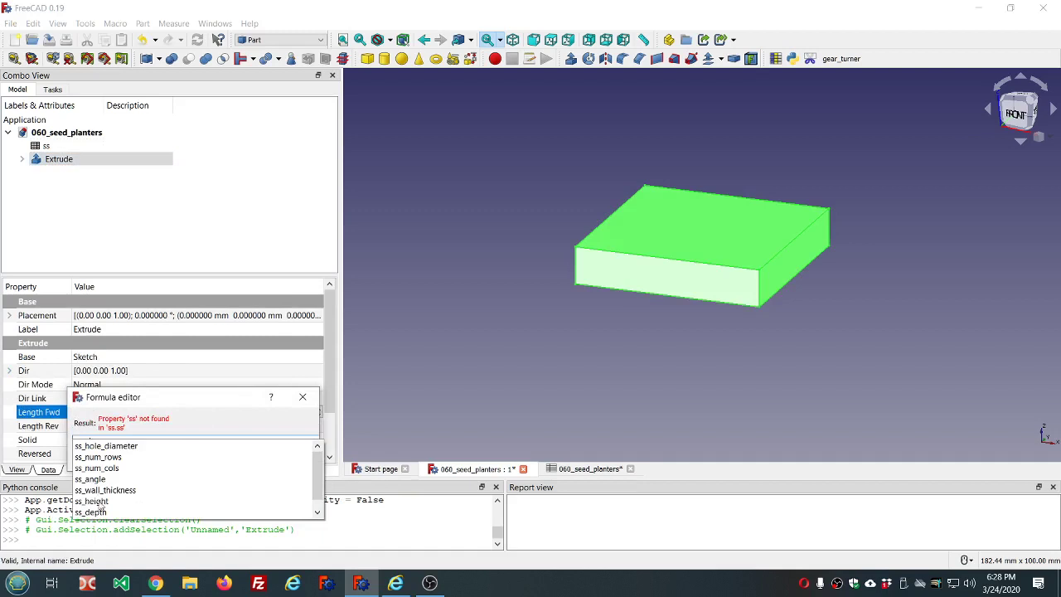
left_click(98, 501)
left_click(141, 455)
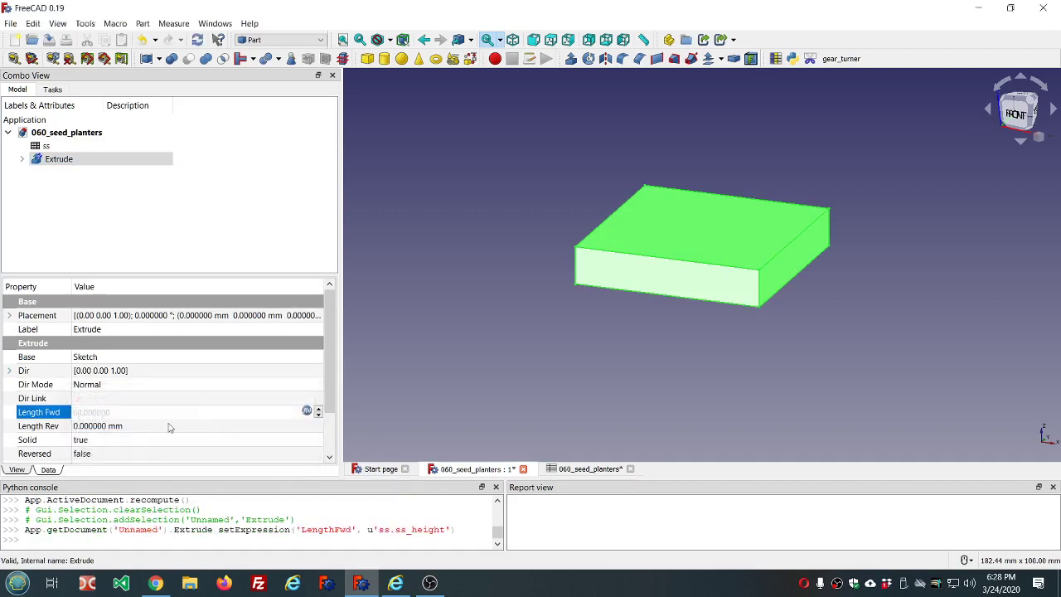
left_click(553, 297)
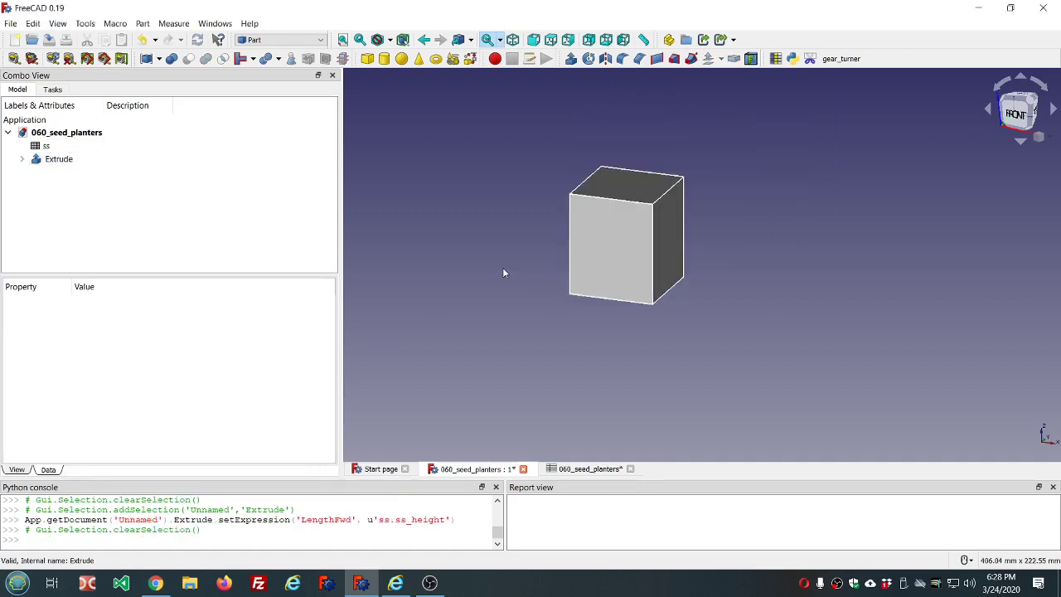
- Orbit and zoom around the 50 × 50 × 60 mm block and select the Extrude object
mouse_move(503, 273)
middle_mouse_down()
mouse_move(539, 287)
mouse_move(526, 316)
mouse_move(562, 312)
mouse_move(535, 280)
middle_mouse_up()
scroll(535, 285, "down", 2)
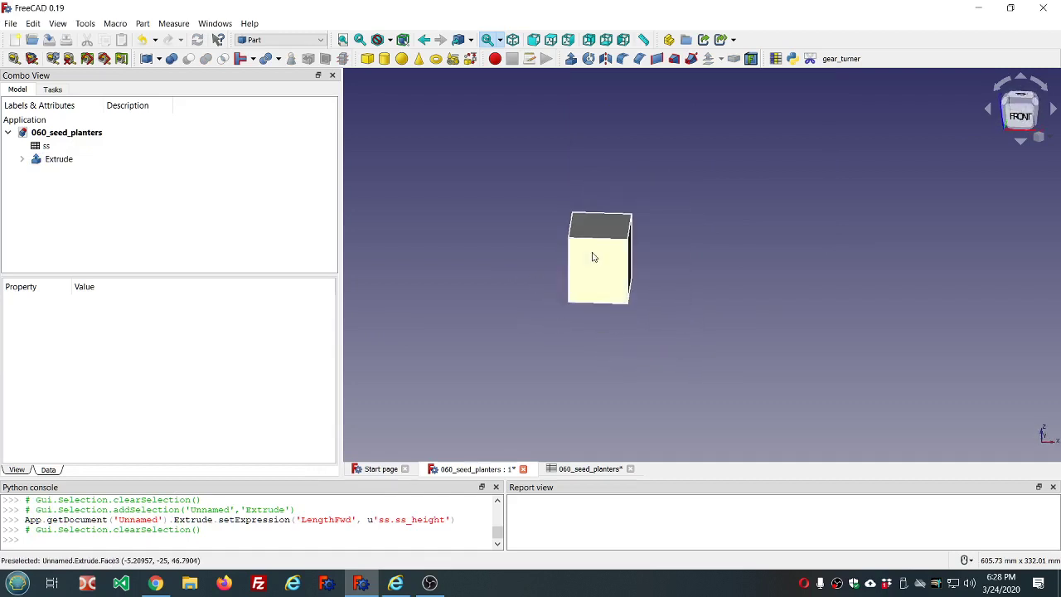
scroll(594, 256, "up", 4)
mouse_move(621, 249)
middle_mouse_down()
mouse_move(627, 300)
mouse_move(656, 334)
mouse_move(680, 306)
mouse_move(668, 287)
mouse_move(559, 241)
mouse_move(638, 251)
mouse_move(630, 268)
middle_mouse_up()
scroll(626, 301, "down", 2)
scroll(630, 319, "up", 2)
scroll(633, 327, "up", 2)
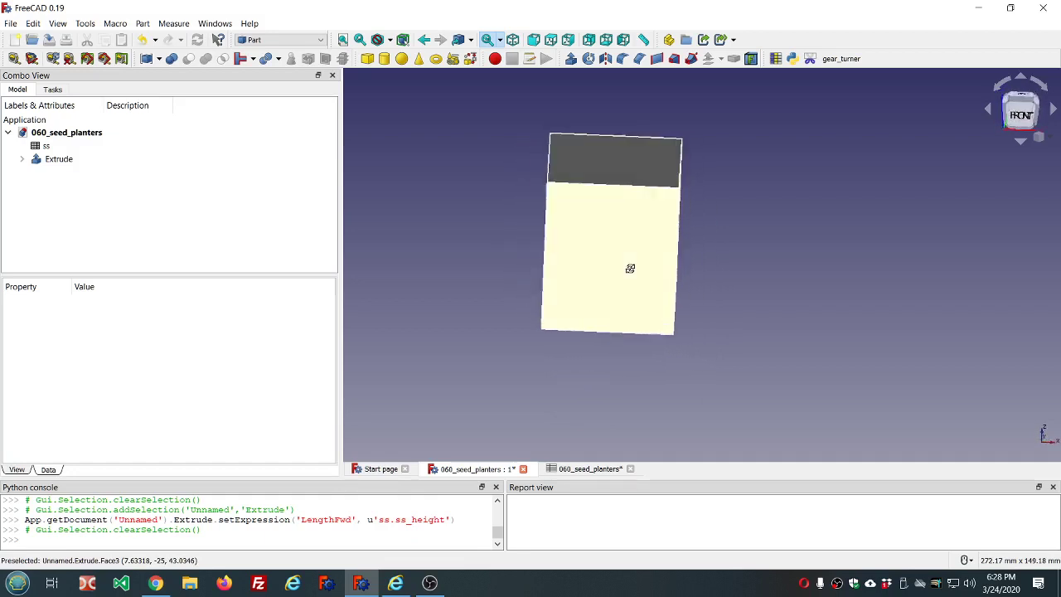
left_click(70, 161)
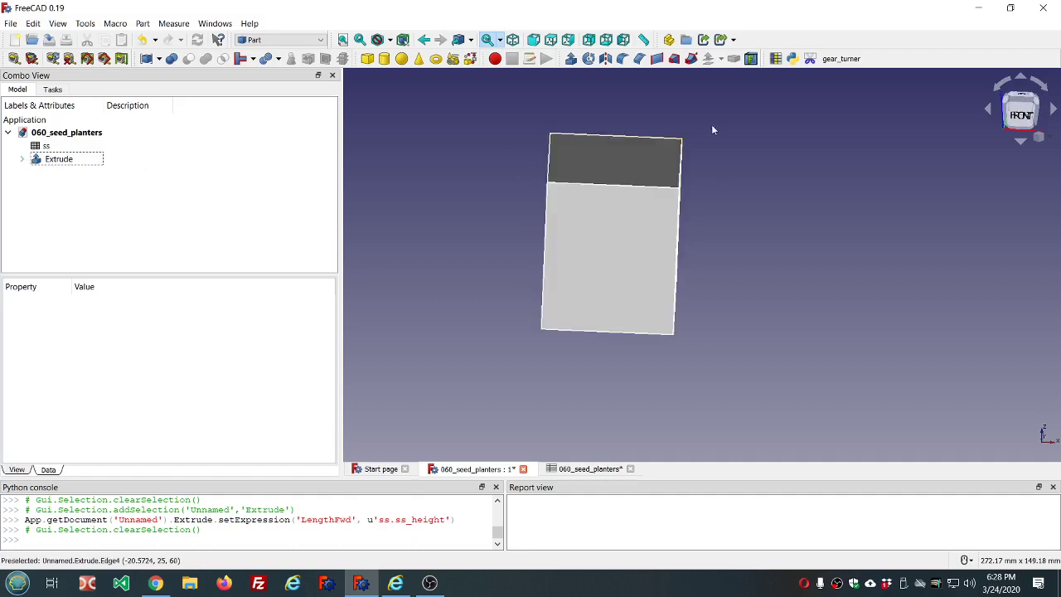
scroll(1011, 128, "down", 2)
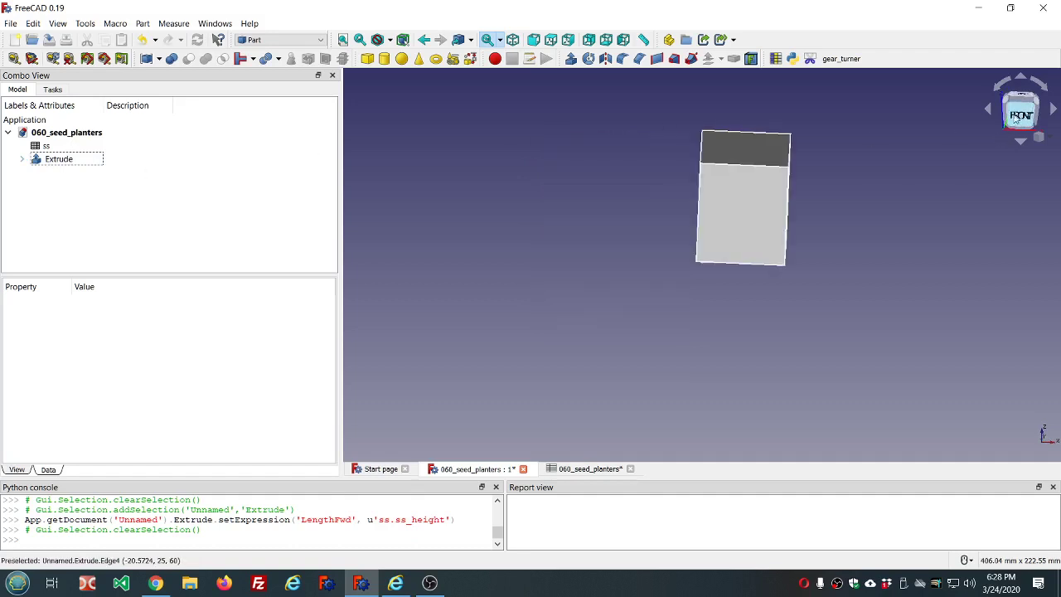
- View the block from the Top view and bring up the workbench list
left_click(550, 39)
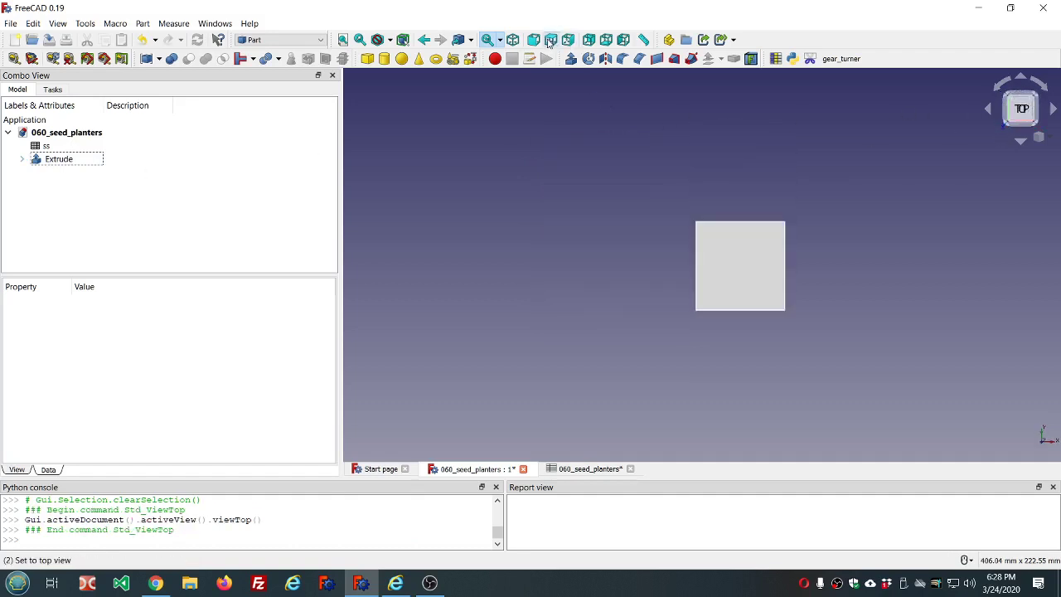
scroll(665, 147, "down", 2)
scroll(797, 146, "up", 3)
scroll(564, 145, "down", 1)
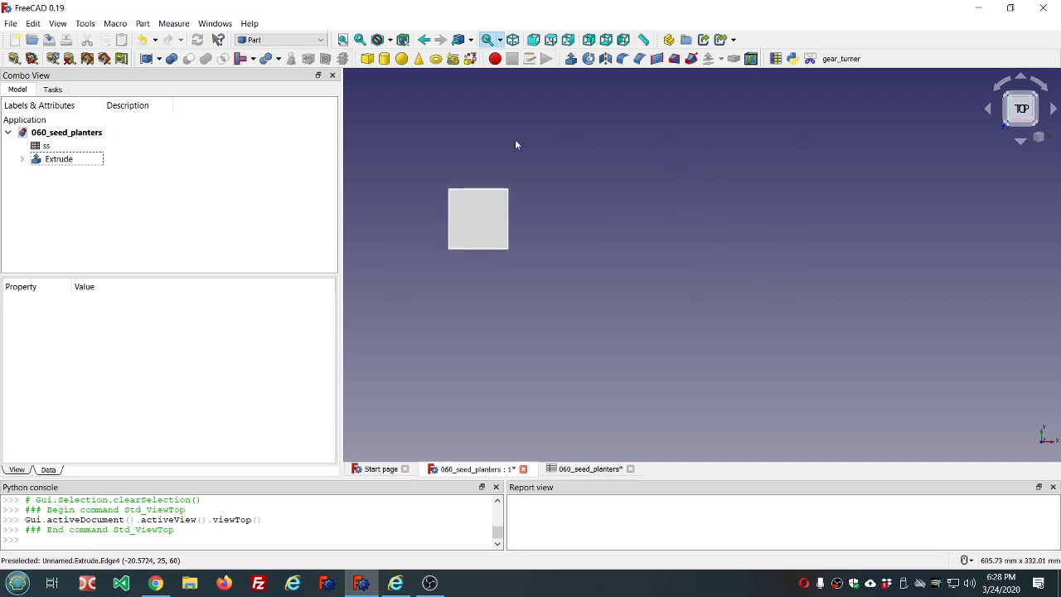
scroll(457, 132, "up", 2)
scroll(415, 155, "up", 2)
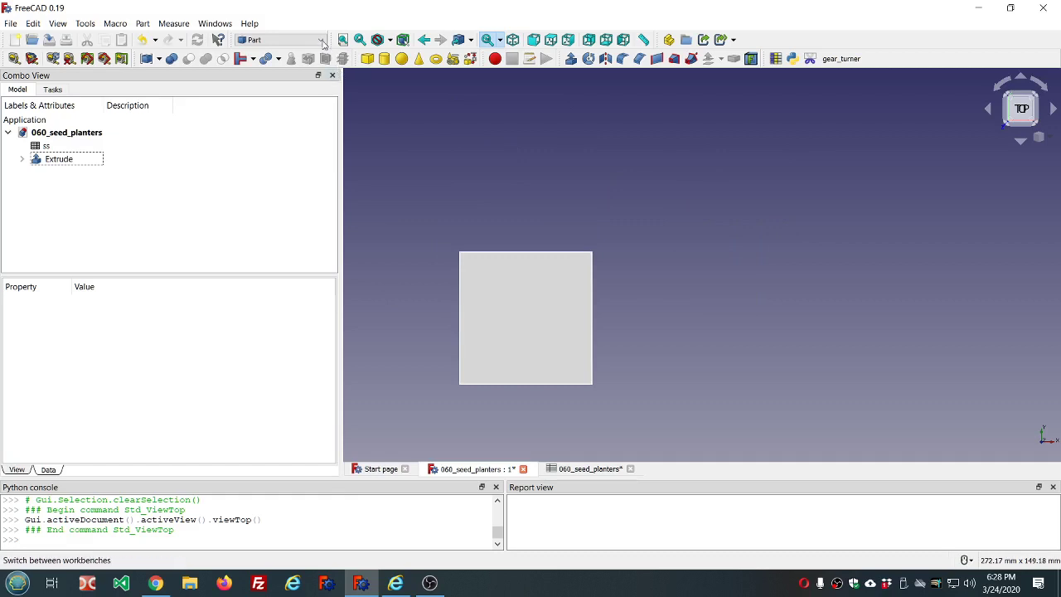
left_click(286, 39)
- Switch to Sketcher, create Sketch001 on the XY plane and enable the section view
left_click(278, 148)
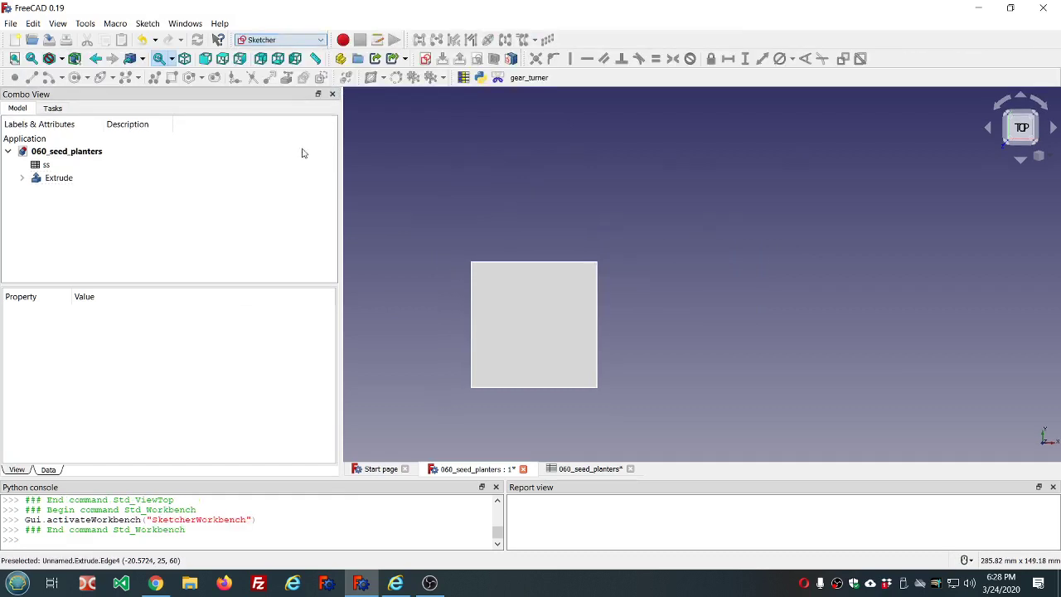
left_click(427, 62)
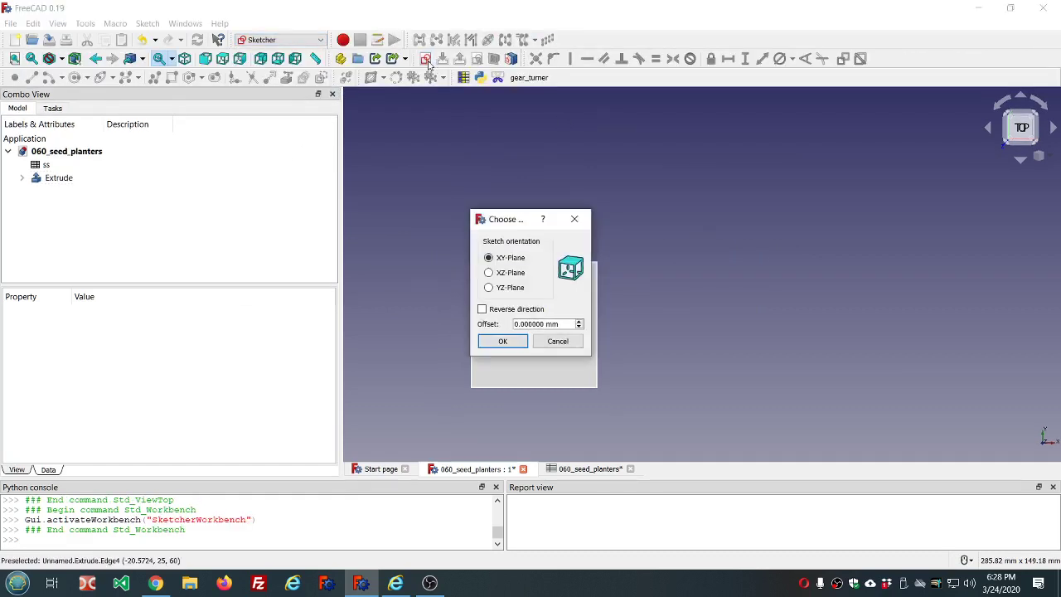
left_click(501, 343)
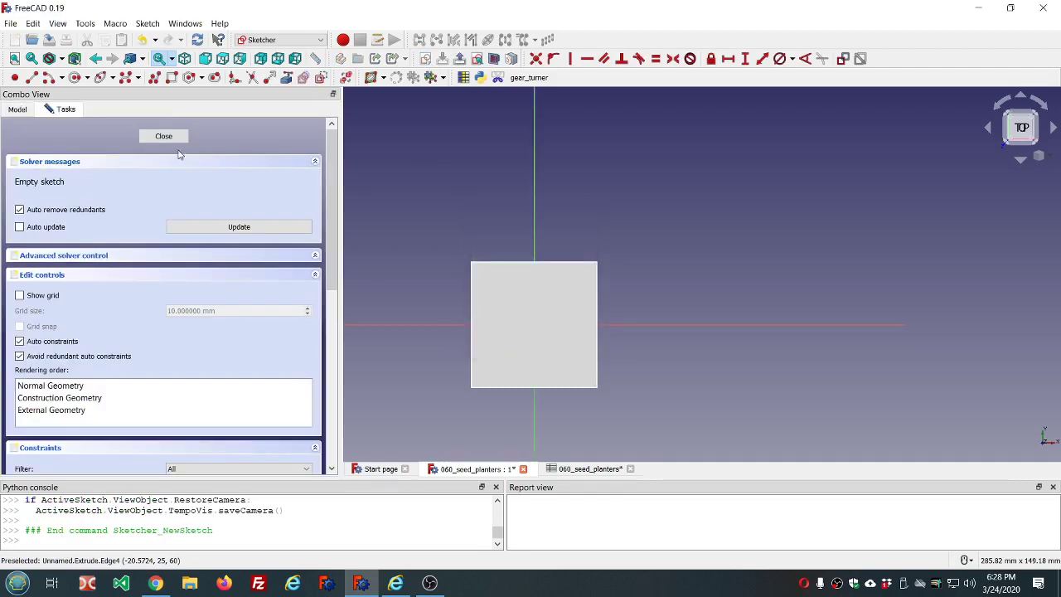
scroll(426, 193, "down", 2)
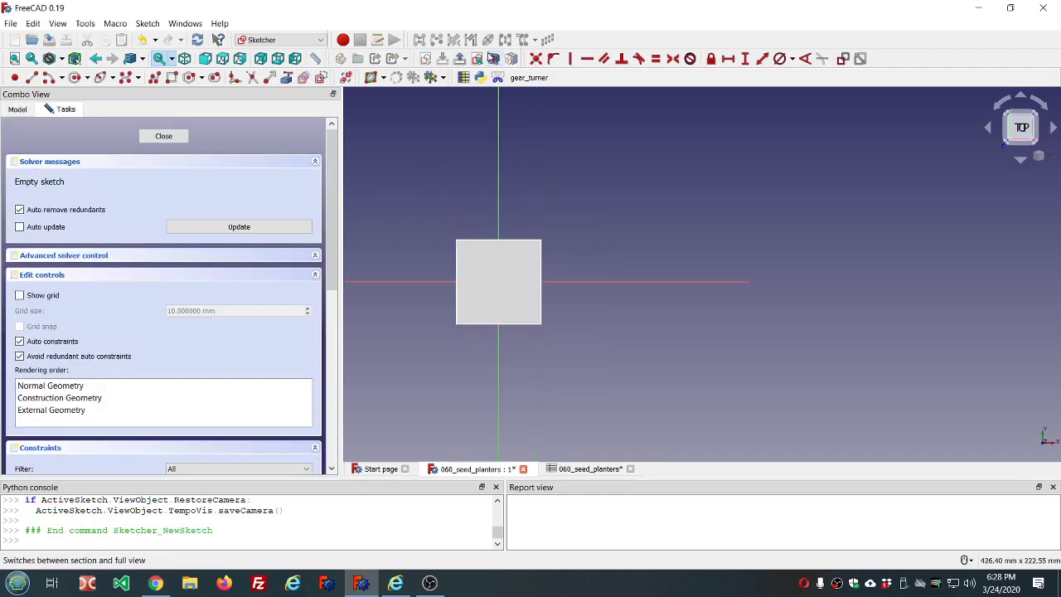
left_click(497, 77)
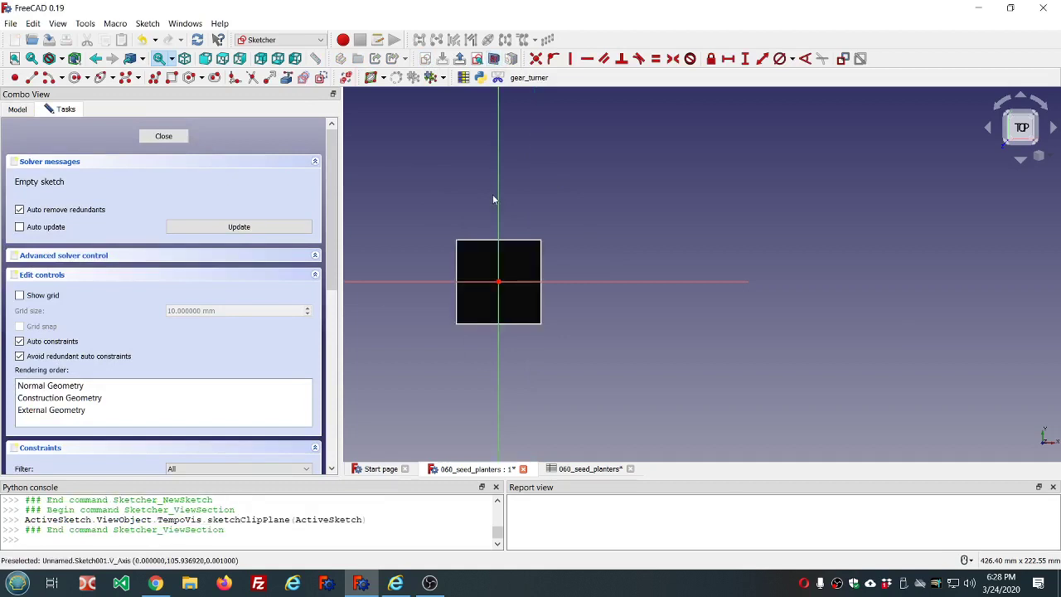
- Draw a rectangle just inside the block's square top outline
left_click(172, 78)
scroll(424, 247, "up", 2)
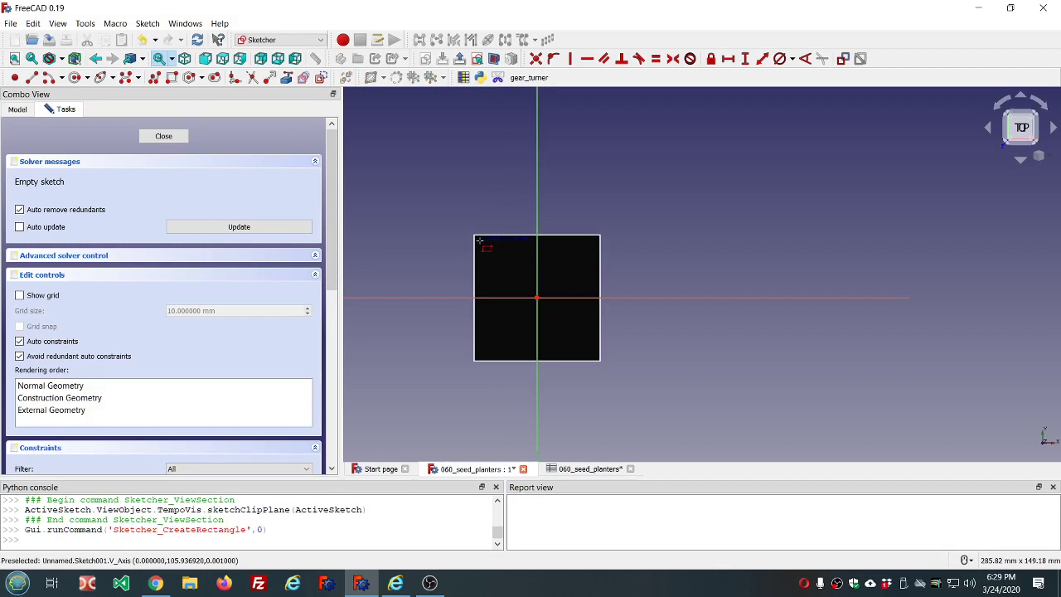
left_click(479, 240)
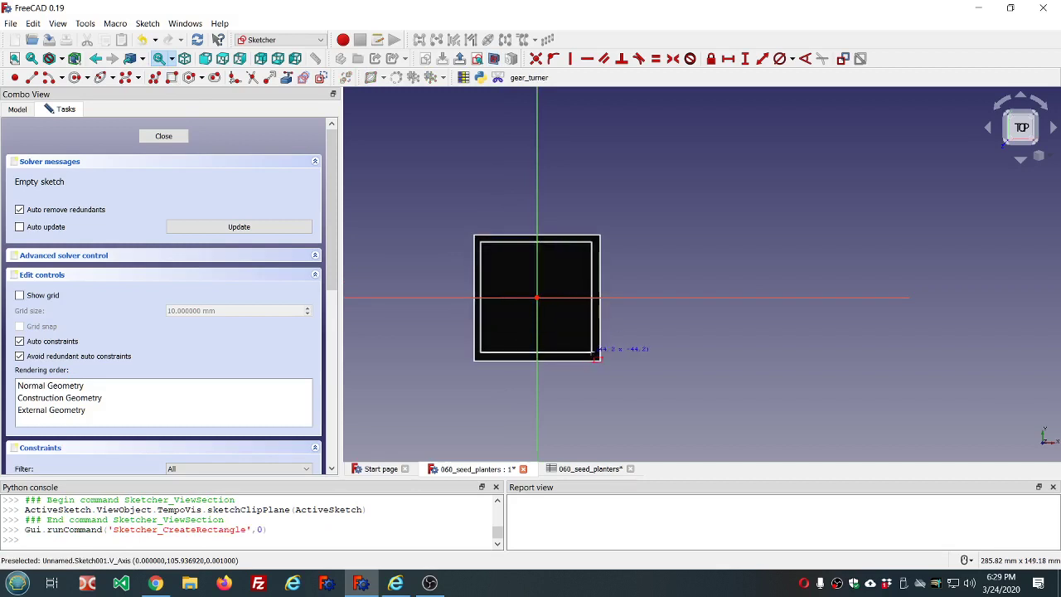
left_click(595, 352)
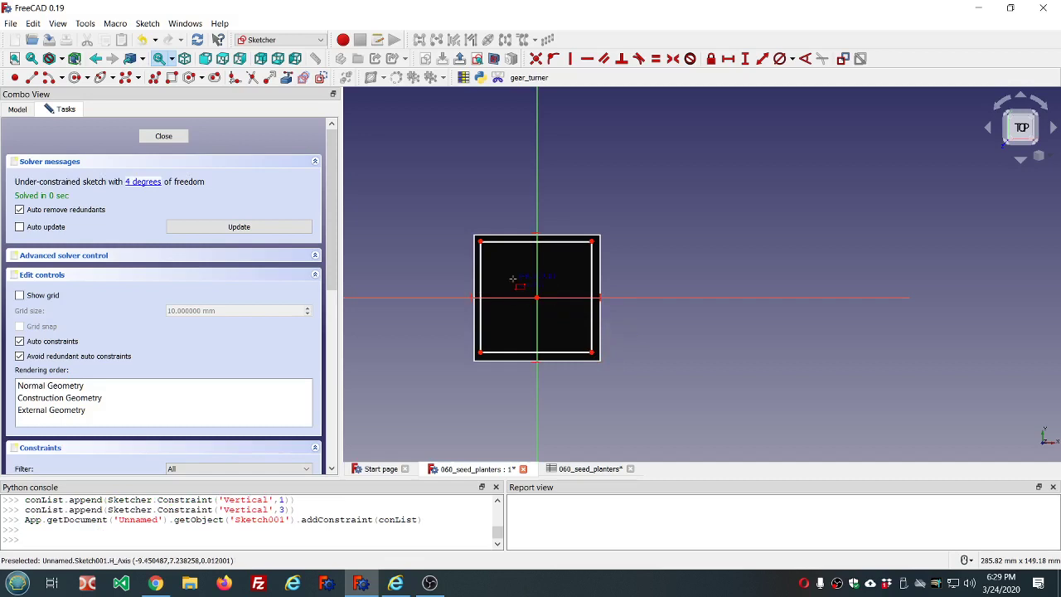
- Make the inner rectangle's corners symmetric about the origin and add a horizontal length constraint to its top edge
left_click(481, 241)
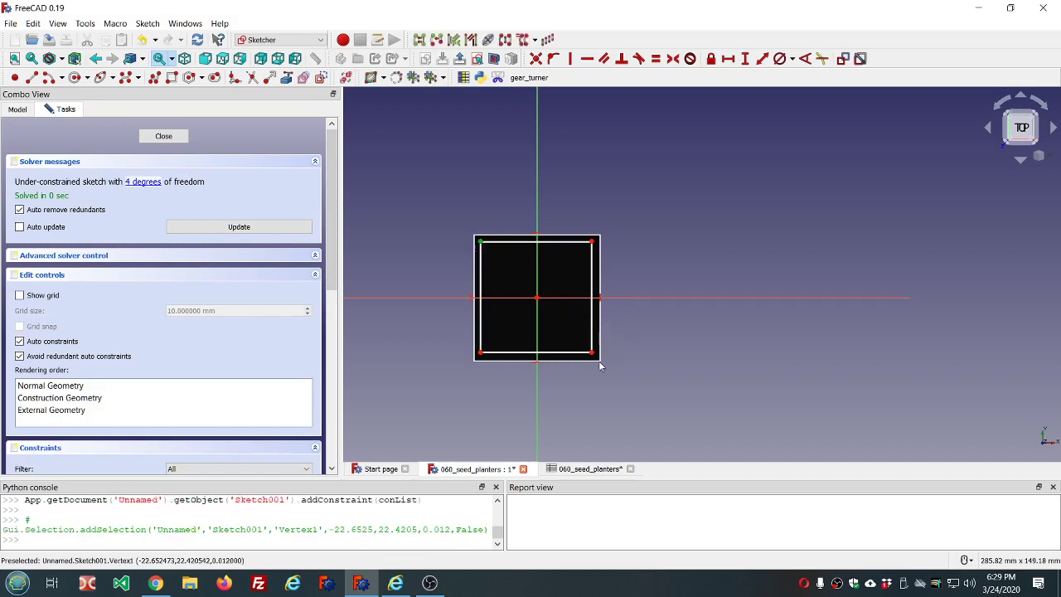
left_click(593, 353)
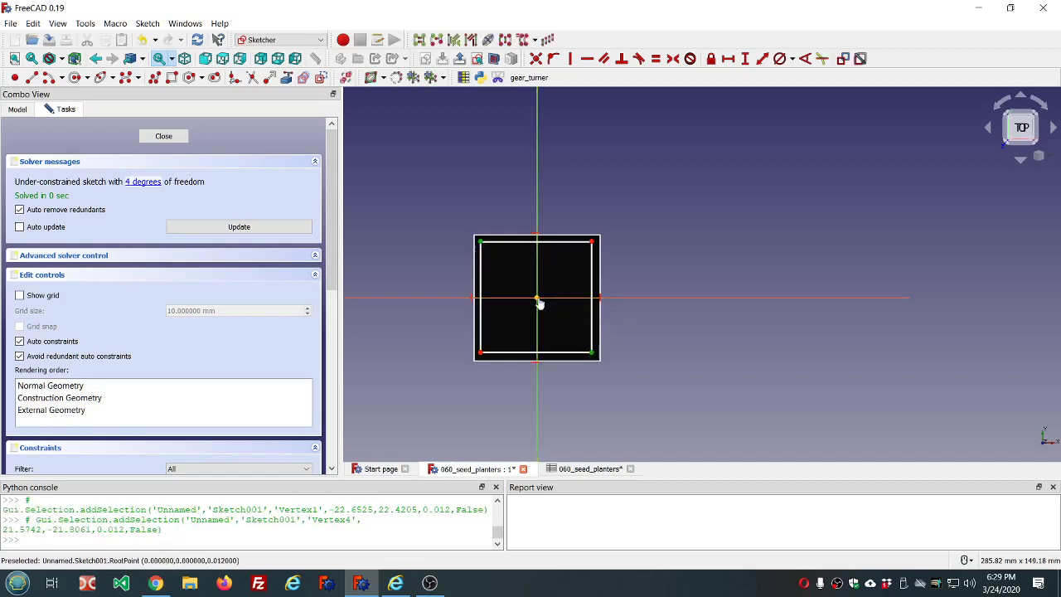
left_click(537, 297)
left_click(672, 58)
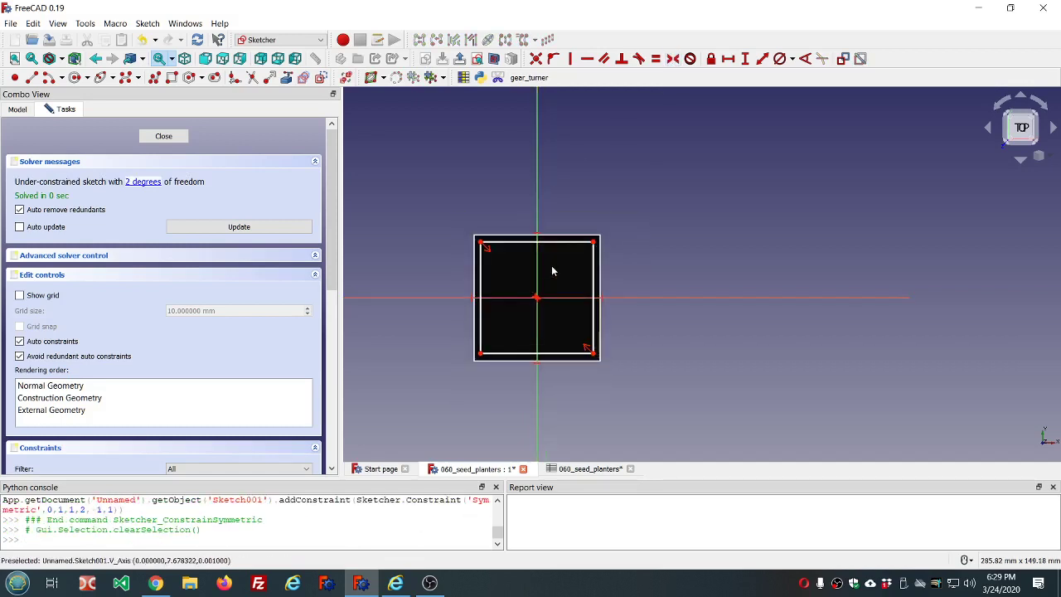
left_click(517, 247)
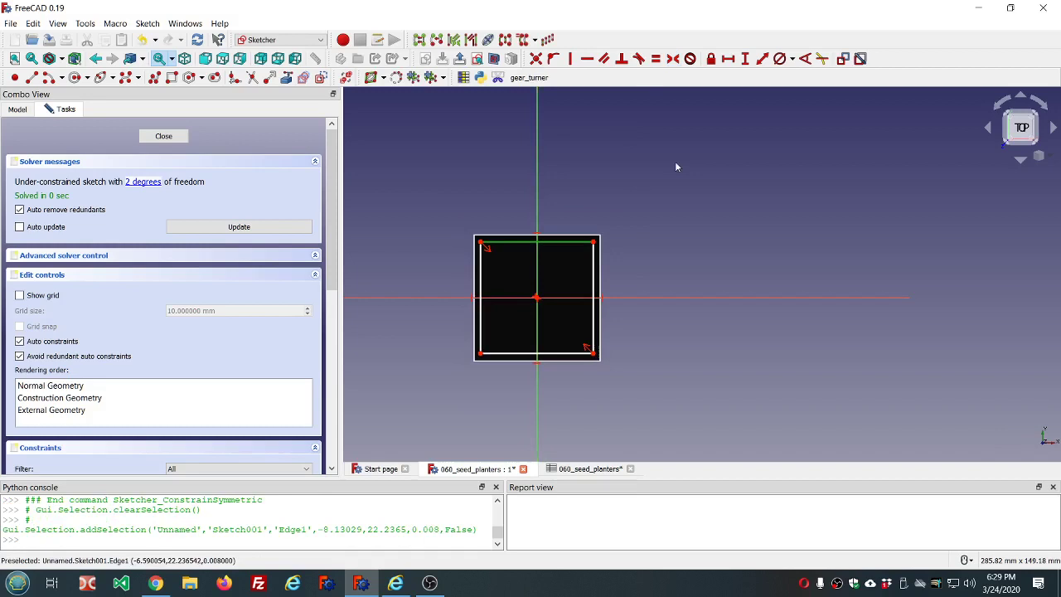
left_click(728, 59)
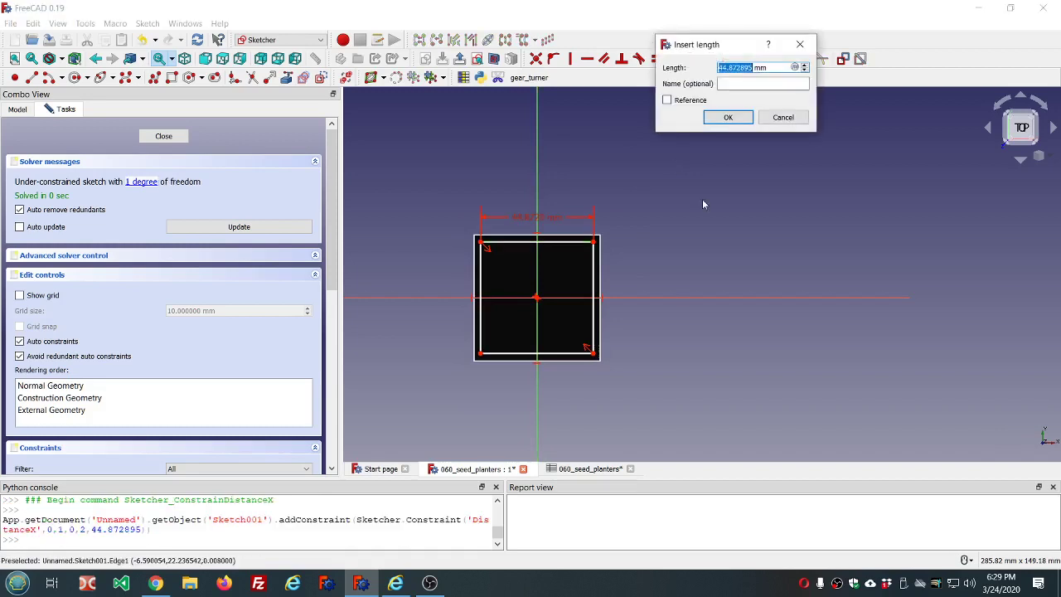
- Enter the width formula ss.ss_width-ss.ss_wall_thickness*3, making the inner square 44 mm wide
type("=ss.ss")
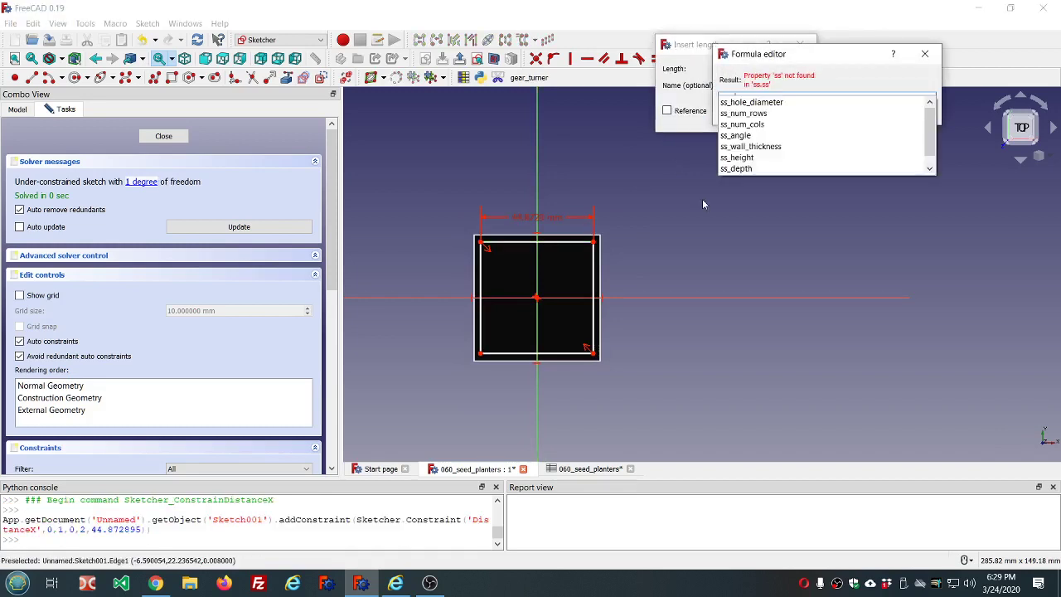
key("Down")
key("Down")
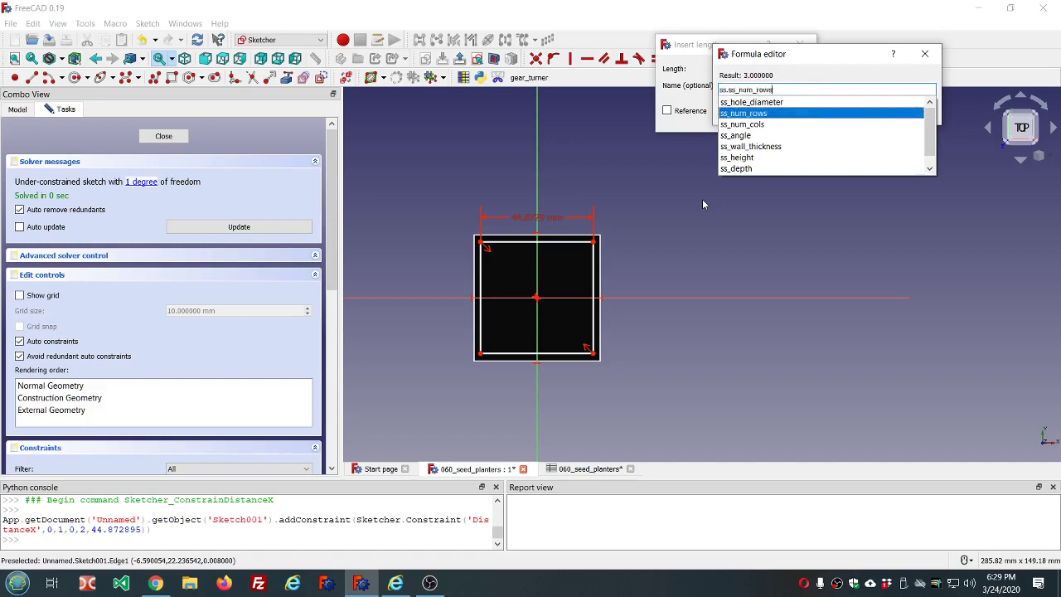
key("Down")
key("Down")
key("Down")
key("Down")
key("Down")
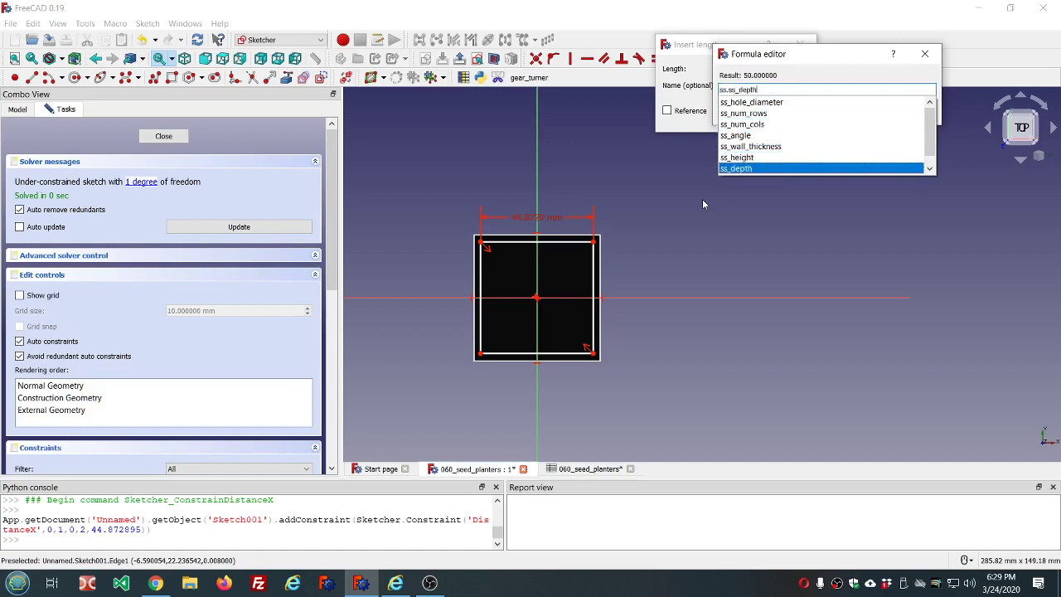
key("Down")
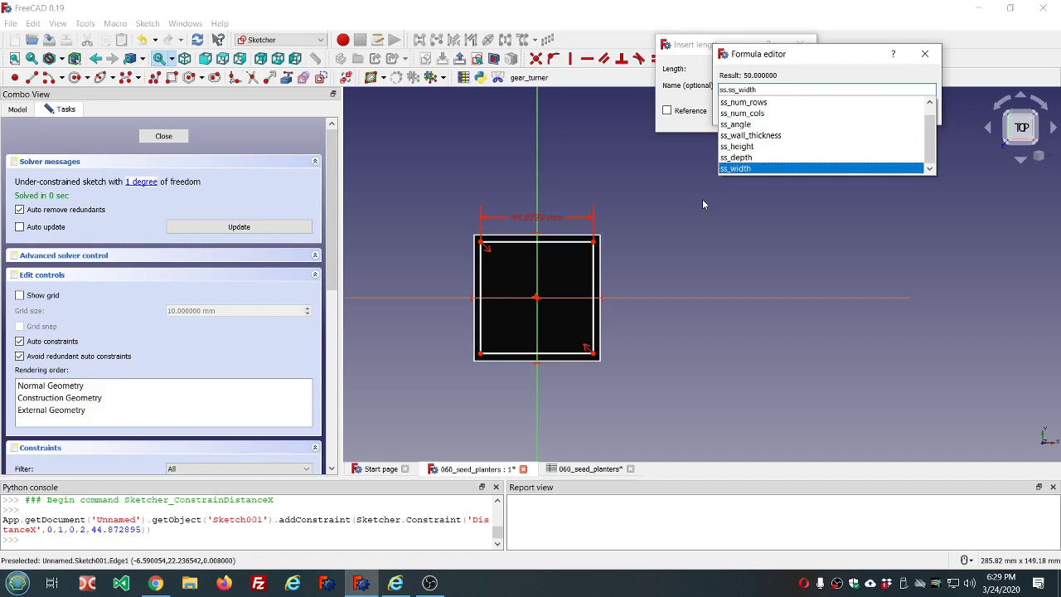
type("-")
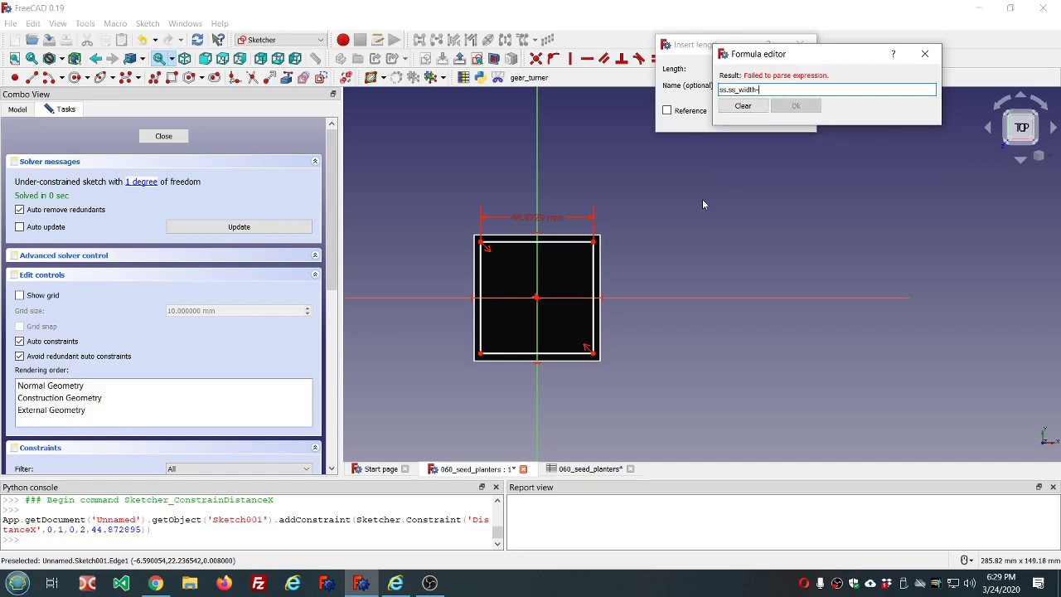
type("ss")
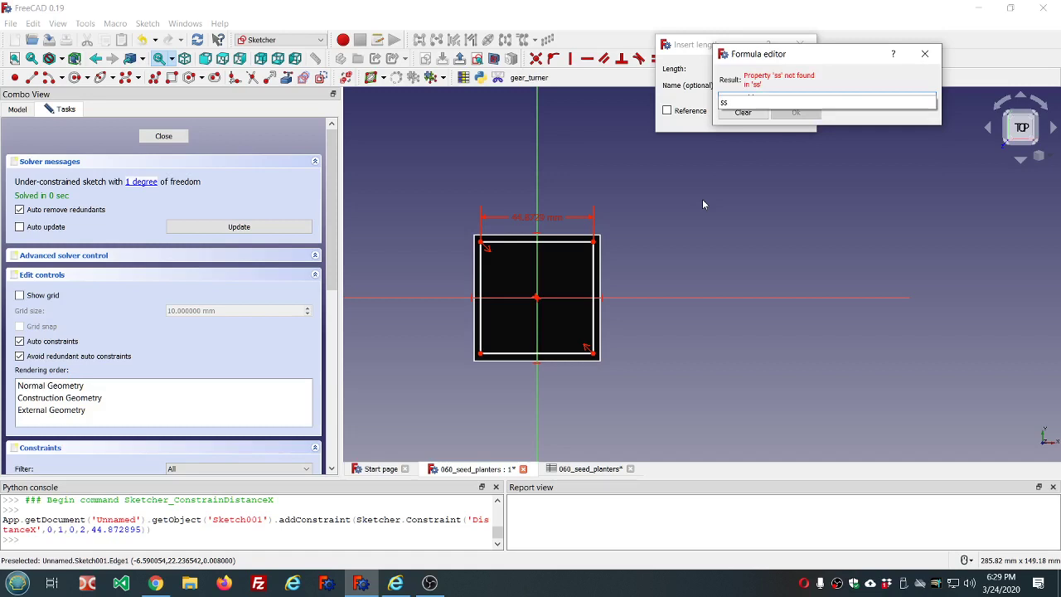
type(".")
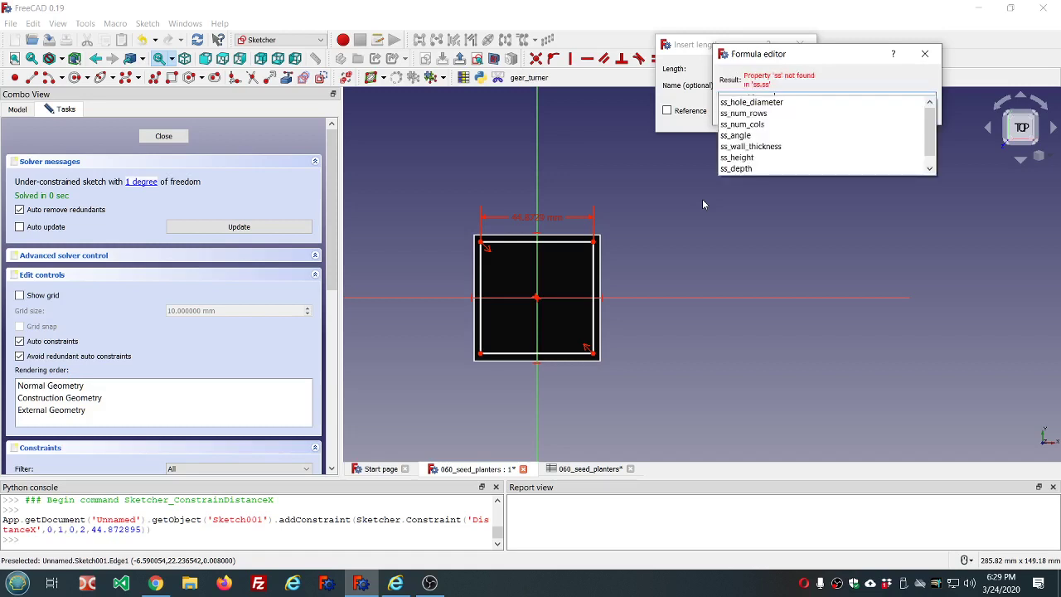
key("Down")
key("Down")
key("Down")
key("Down")
key("Down")
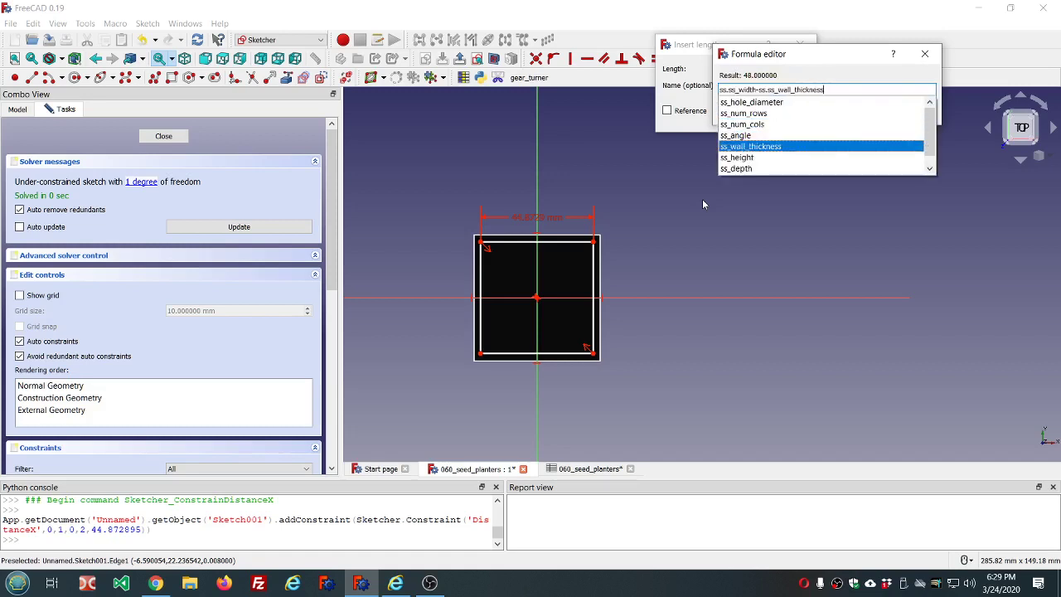
type("*")
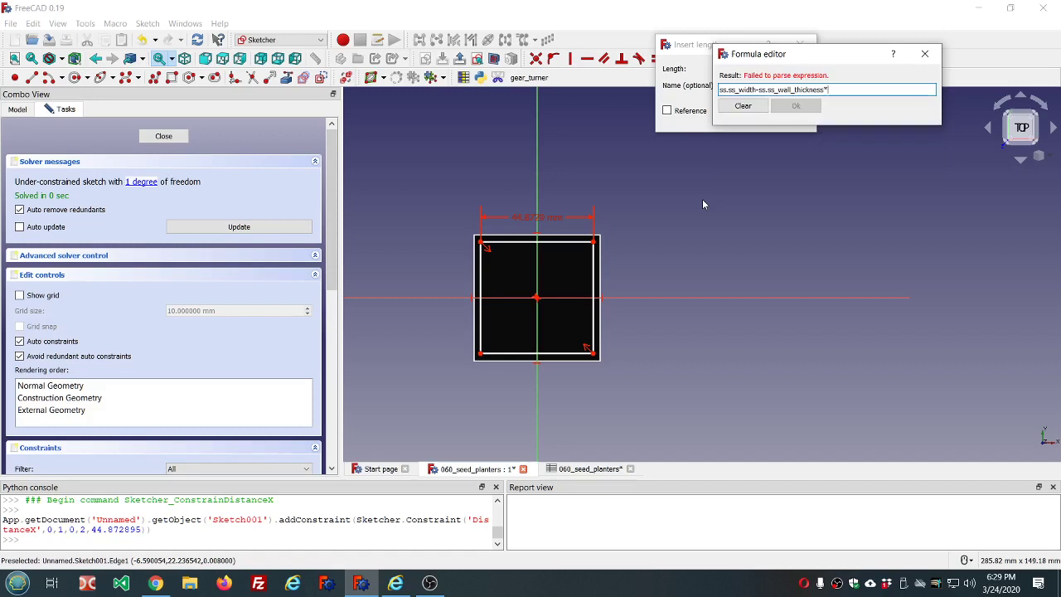
type("2")
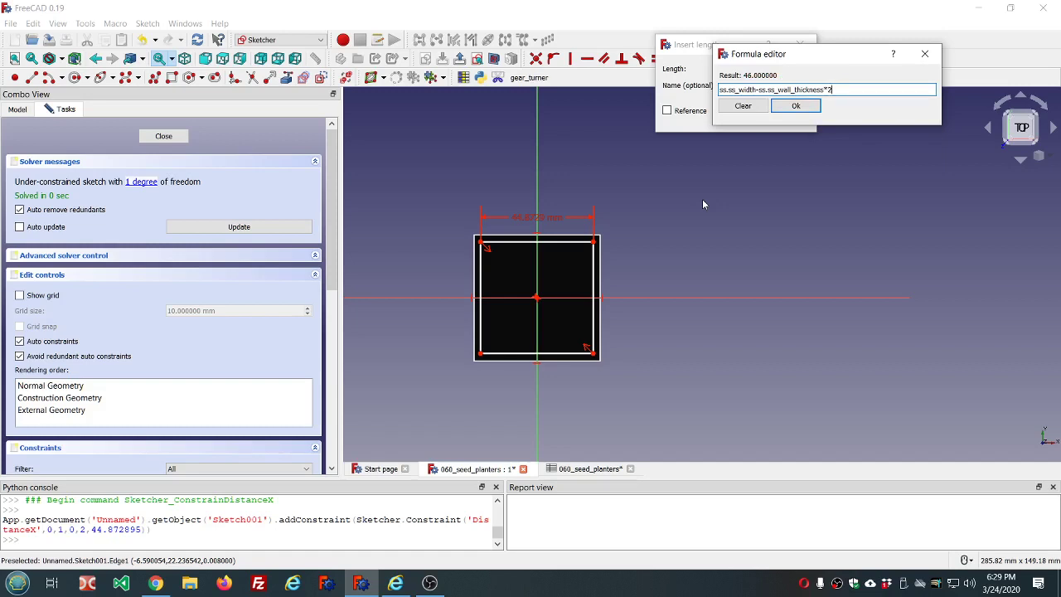
key("BackSpace")
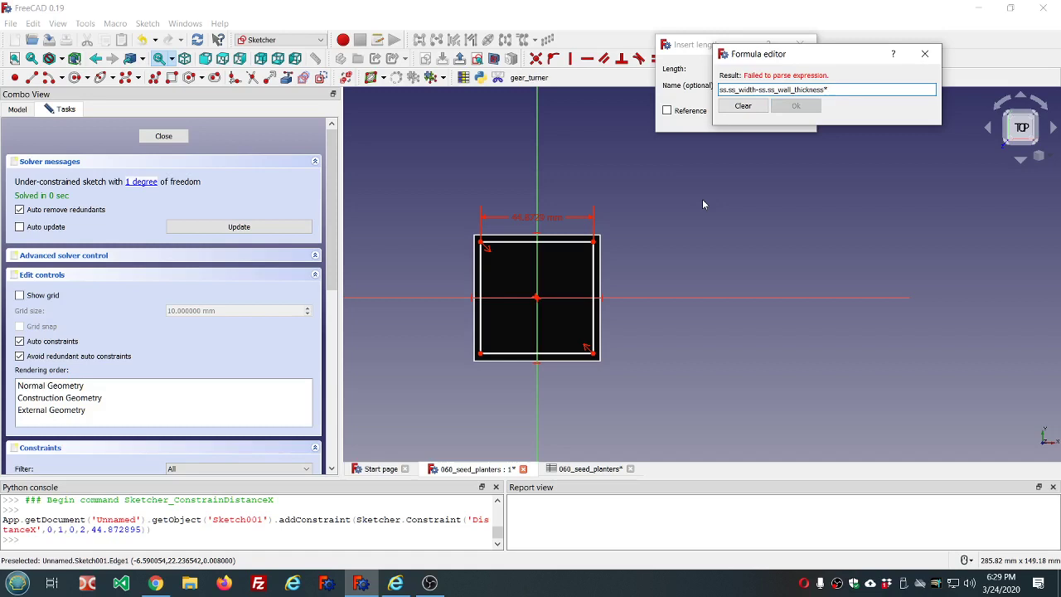
type("3")
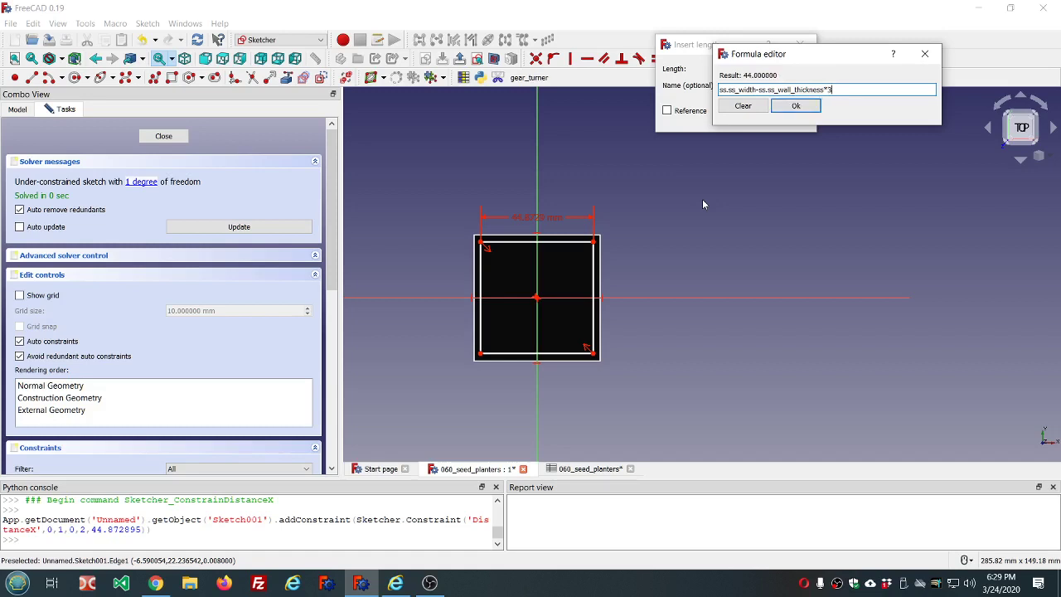
left_click(788, 110)
left_click(735, 116)
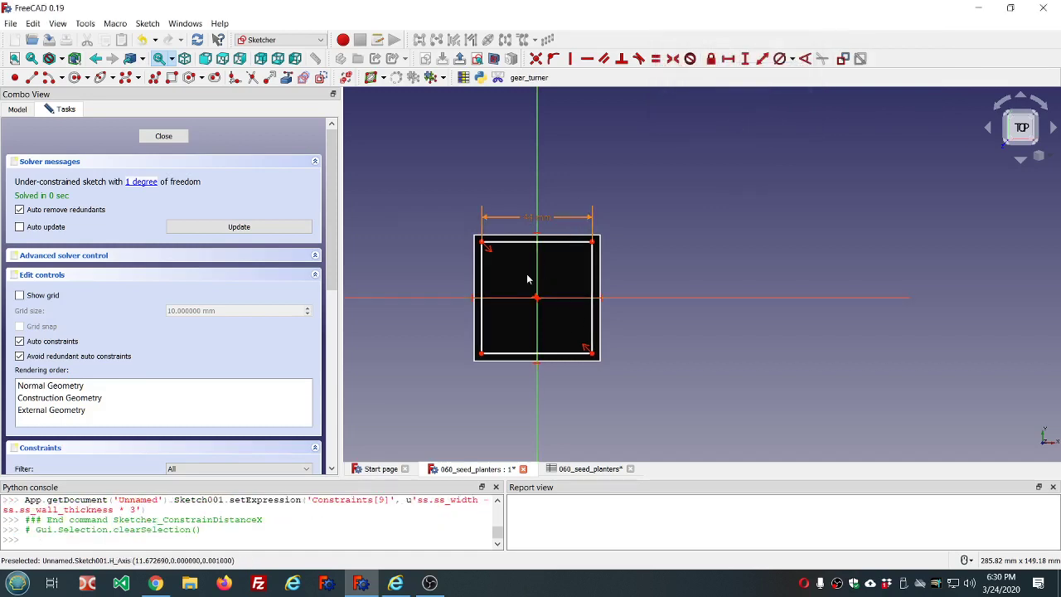
- Constrain the inner square's right edge height to =ss.ss_depth-ss.ss_wall_thickness*3, giving 44 mm
left_click(592, 286)
left_click(745, 58)
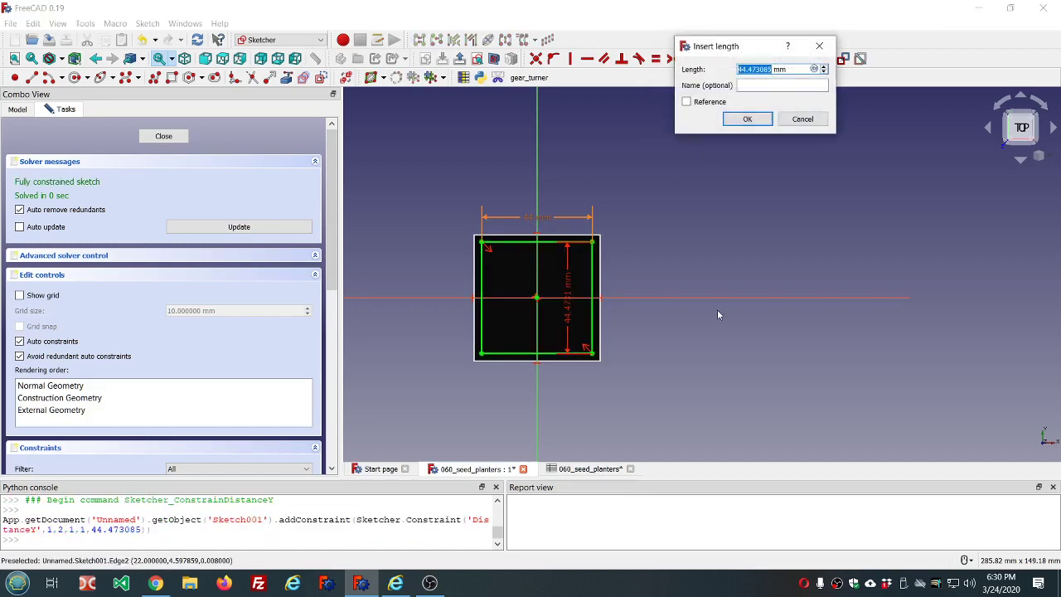
type("=ss.ss")
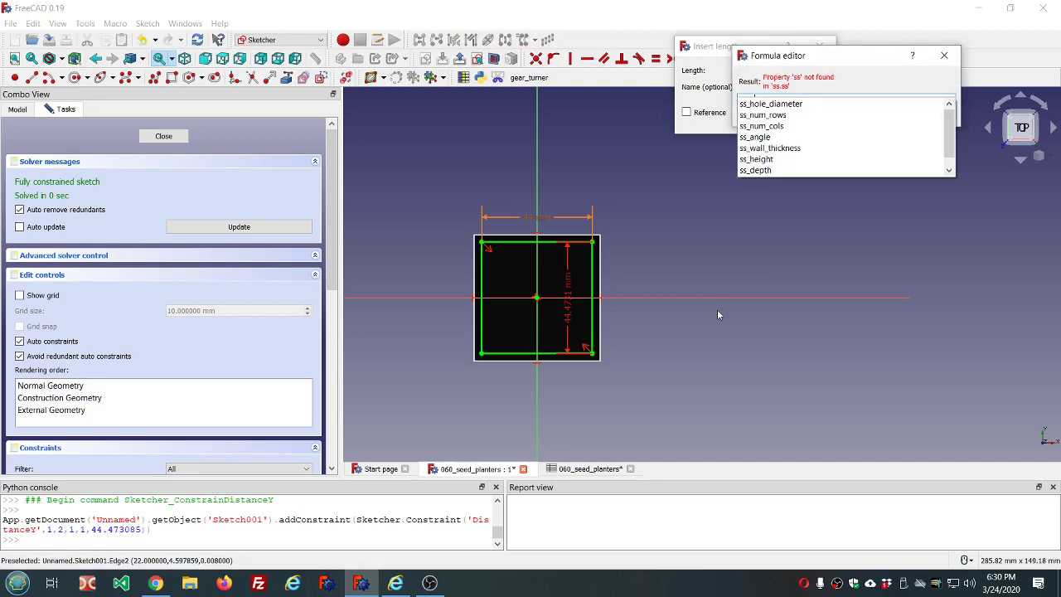
left_click(763, 170)
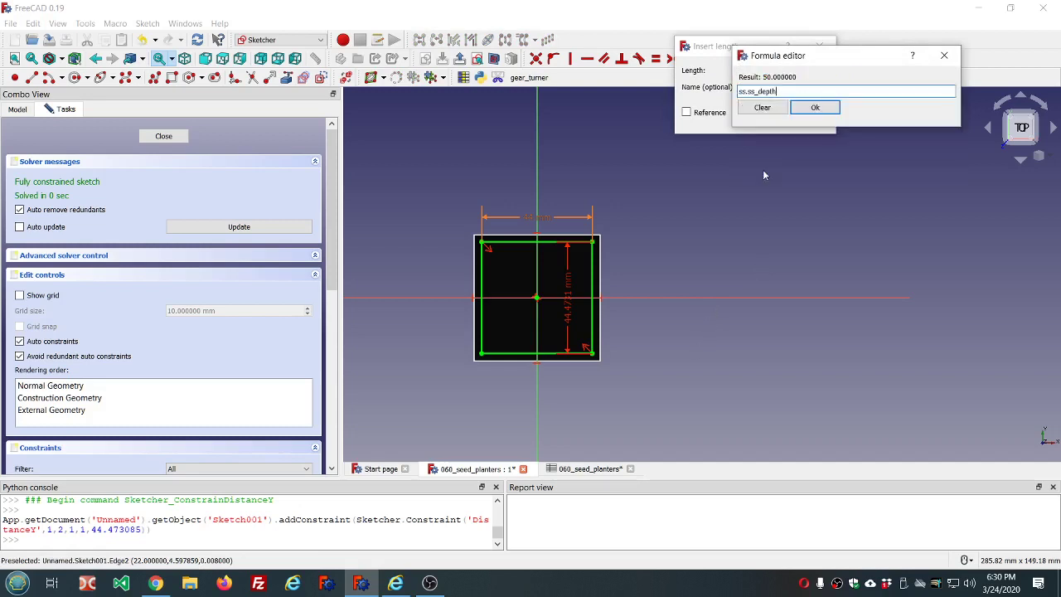
key("BackSpace")
key("BackSpace")
key("BackSpace")
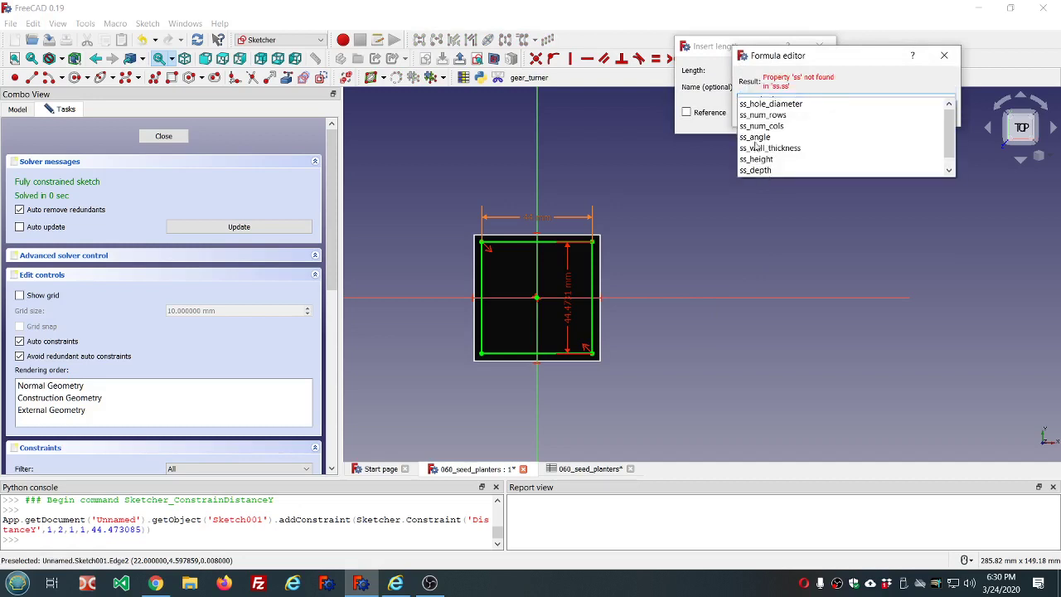
left_click(756, 148)
type("*")
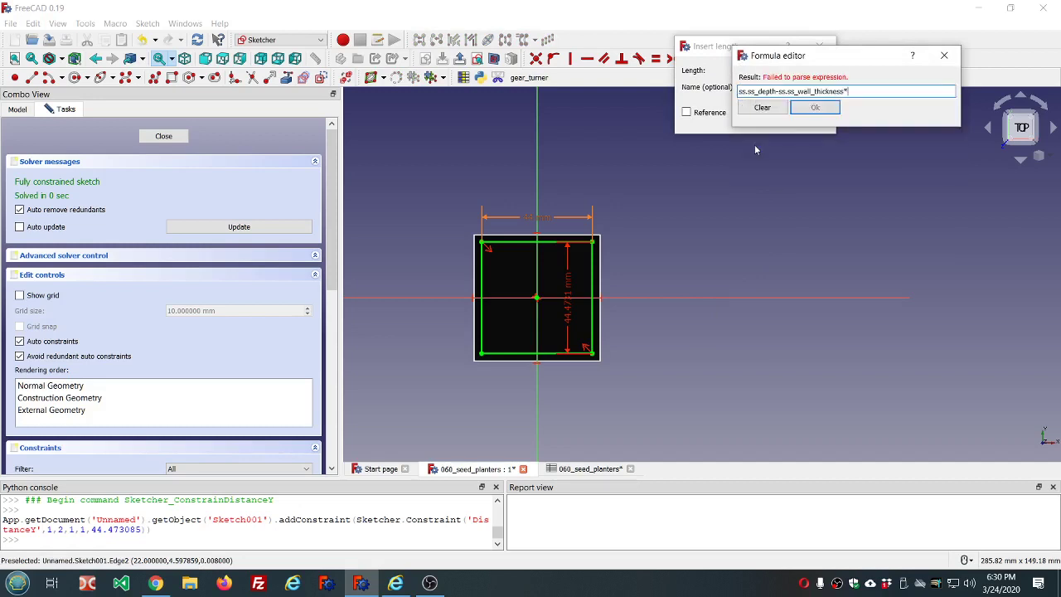
type("3")
left_click(817, 109)
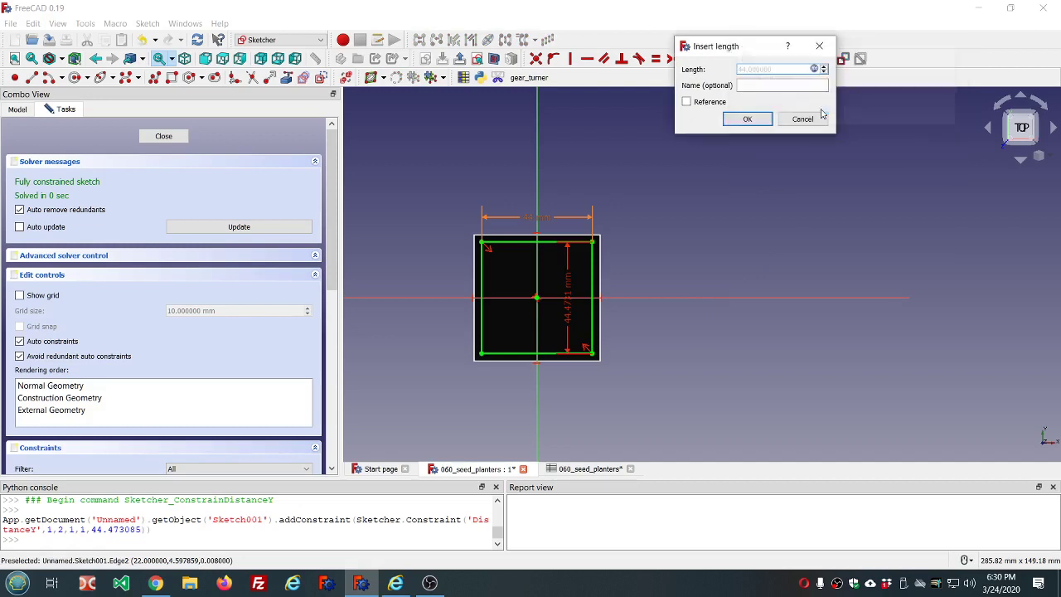
left_click(753, 120)
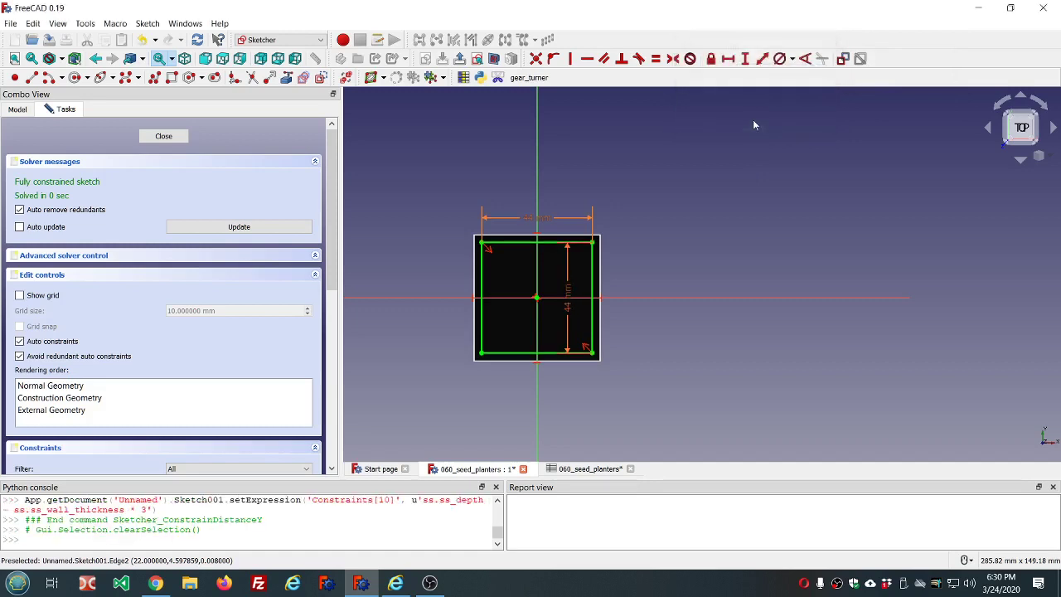
- Close the inner sketch and set Sketch001's placement z to =ss.ss_wall_thickness (2 mm)
left_click(174, 138)
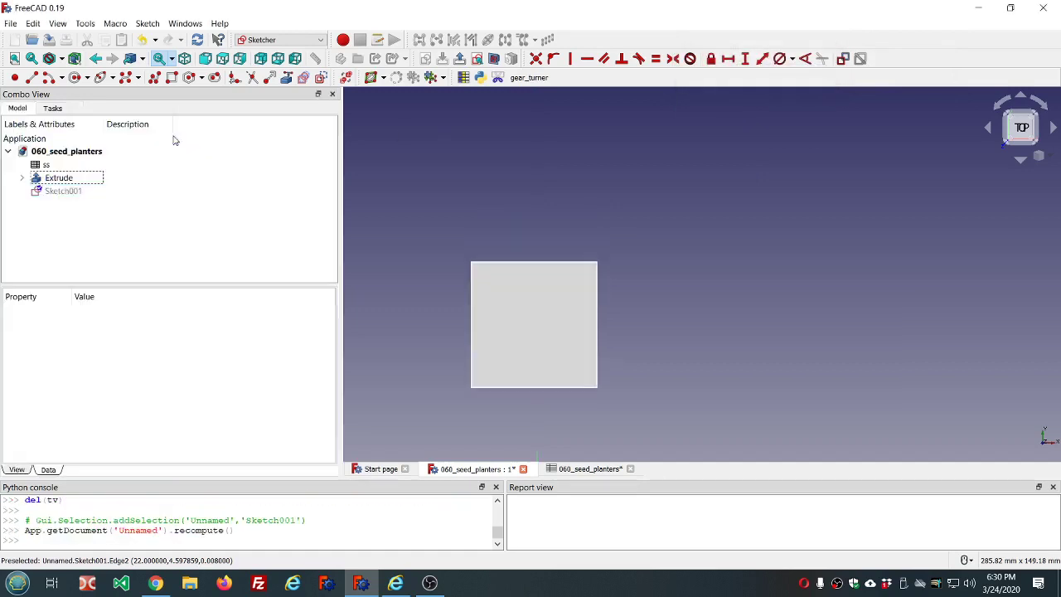
left_click(83, 194)
left_click(10, 367)
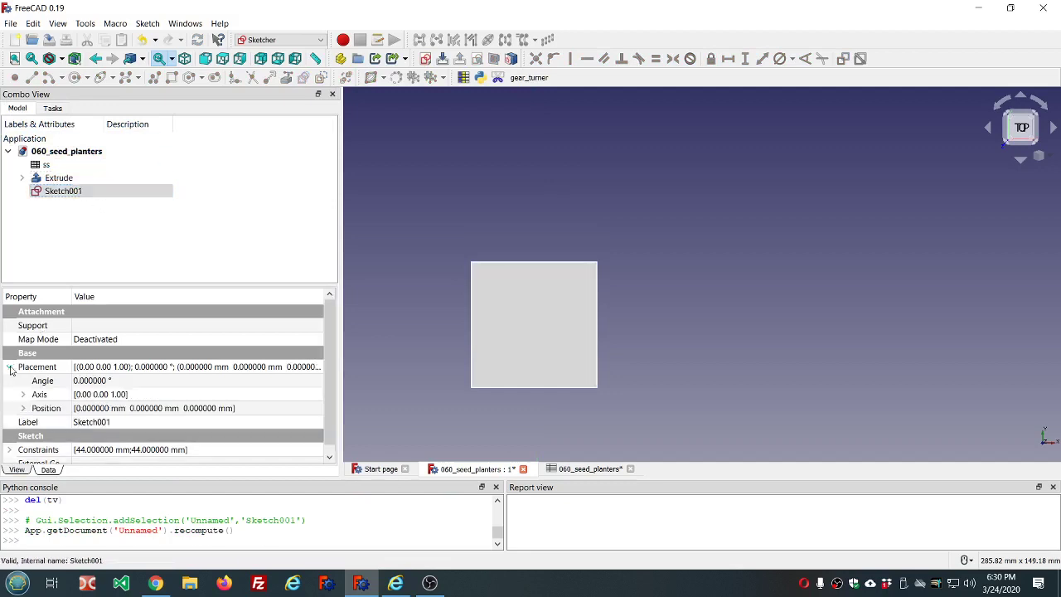
left_click(23, 408)
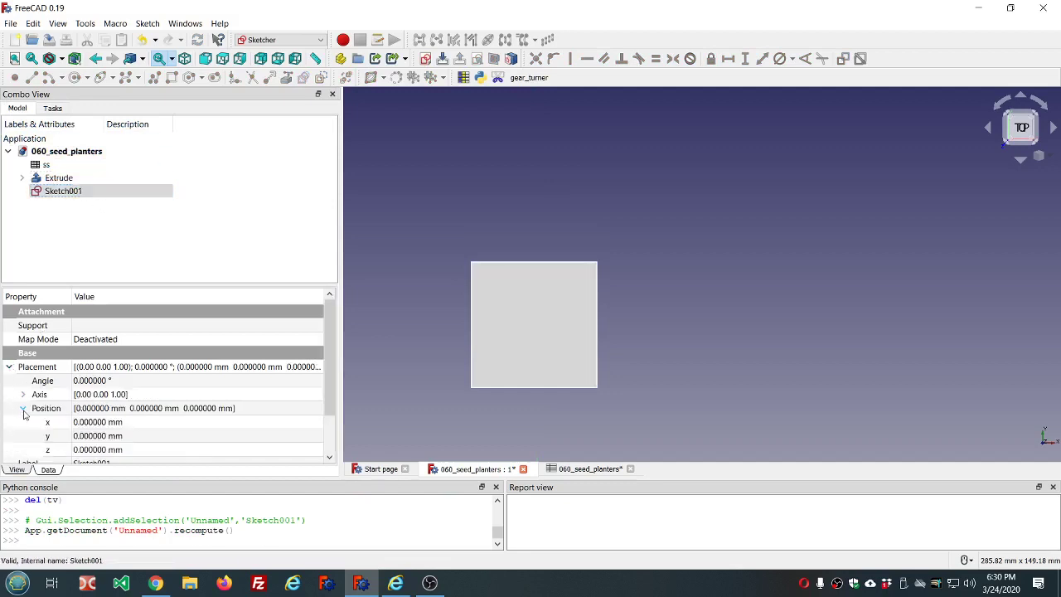
left_click(169, 450)
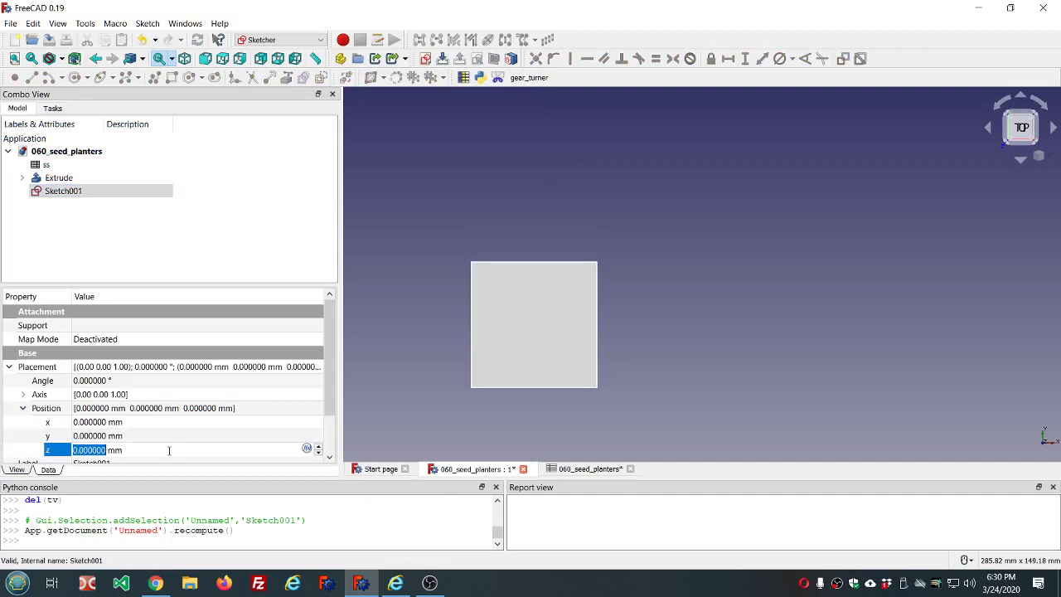
type("=ss.ss")
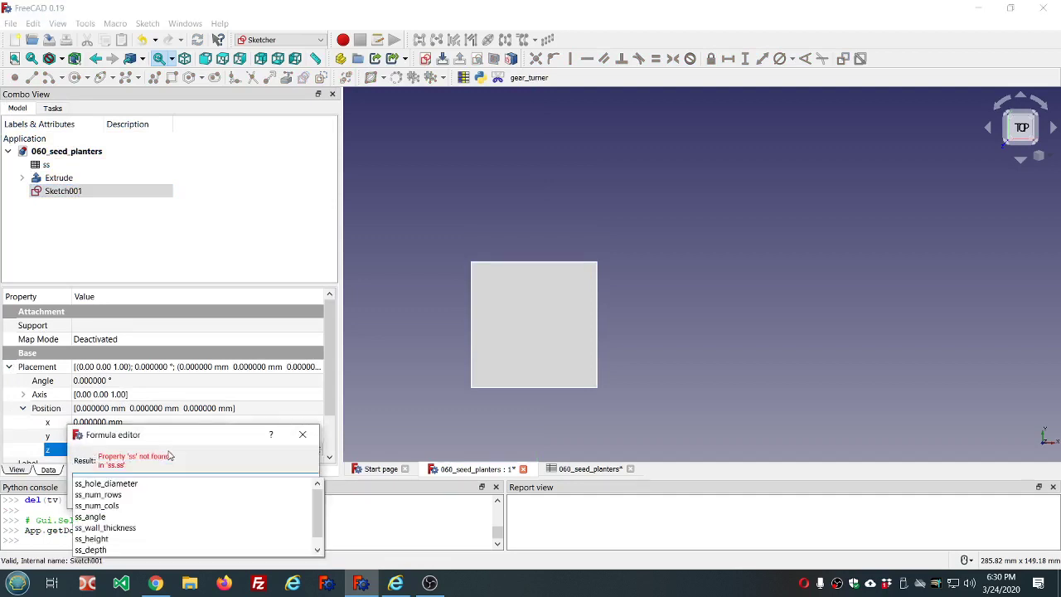
left_click(124, 527)
left_click(145, 489)
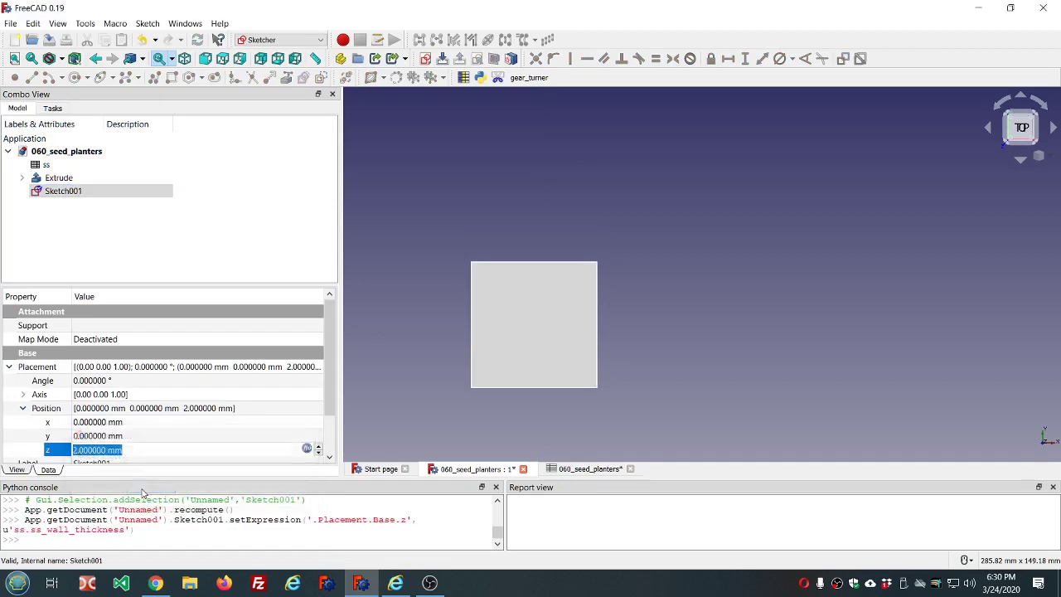
left_click(603, 419)
middle_click_drag(590, 424, 588, 359)
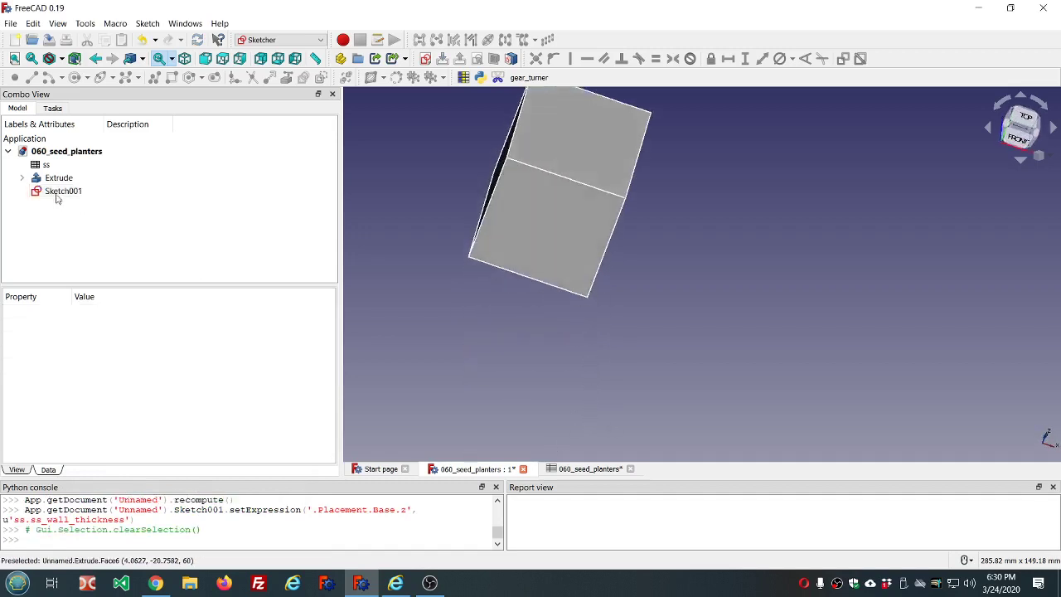
left_click(22, 177)
left_click(48, 178)
left_click(52, 178)
key("space")
left_click(70, 191)
key("space")
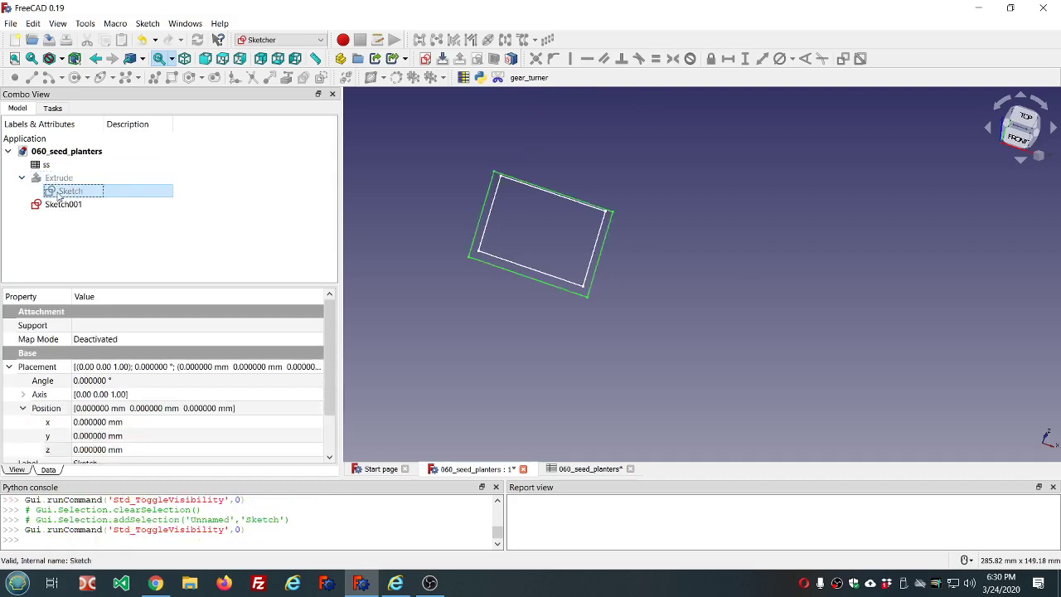
left_click(63, 204)
key("space")
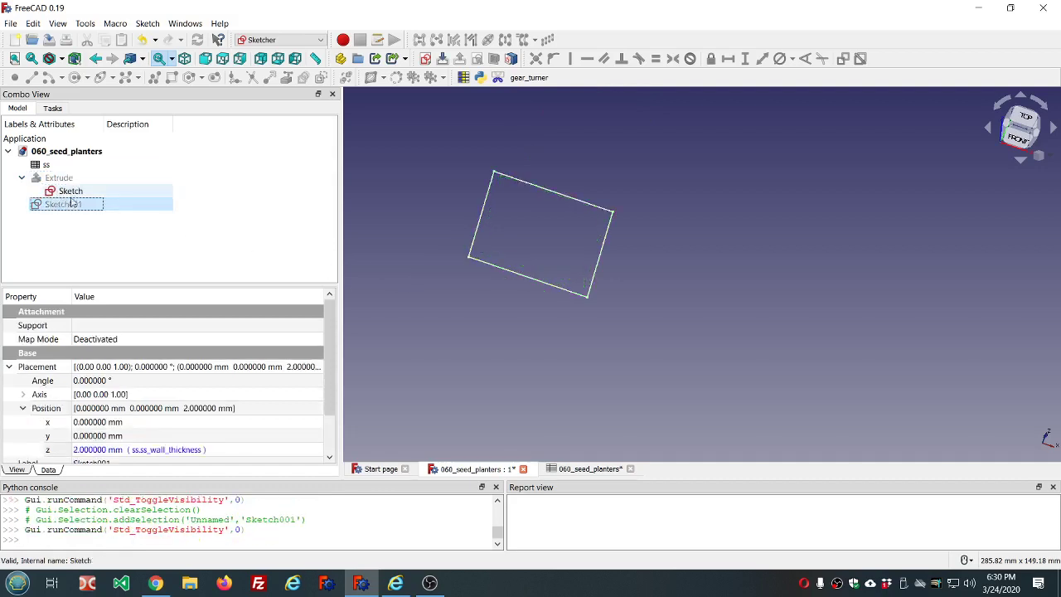
key("space")
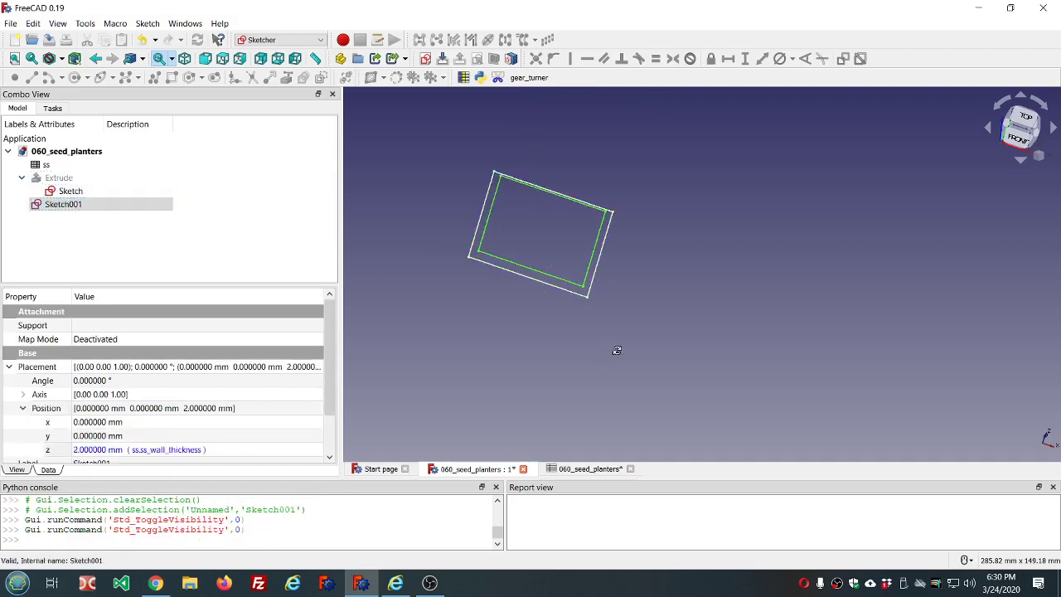
mouse_move(616, 351)
middle_mouse_down()
mouse_move(630, 300)
mouse_move(656, 305)
mouse_move(621, 360)
middle_mouse_up()
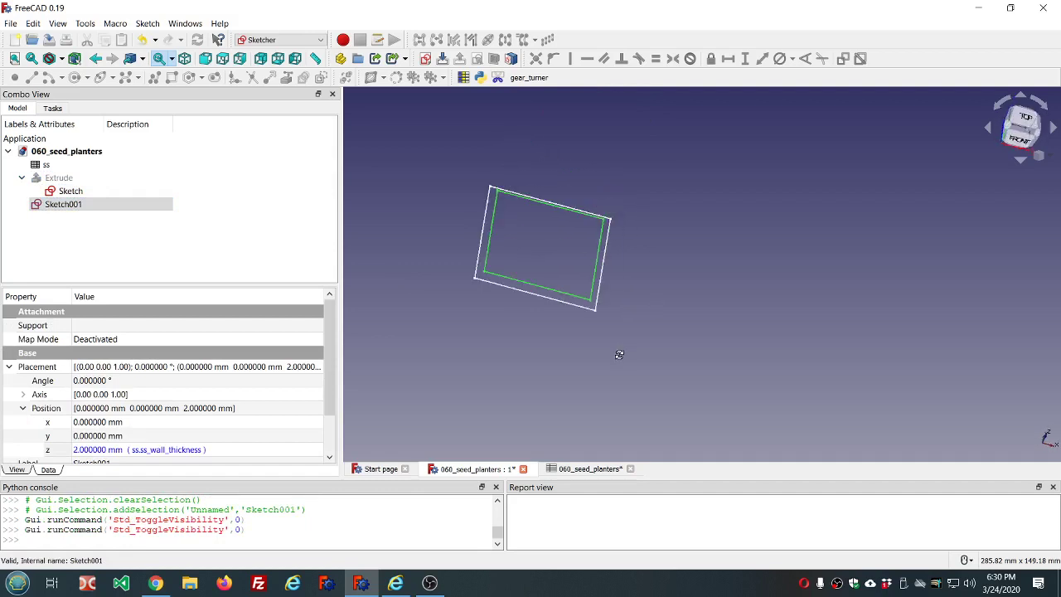
left_click(62, 177)
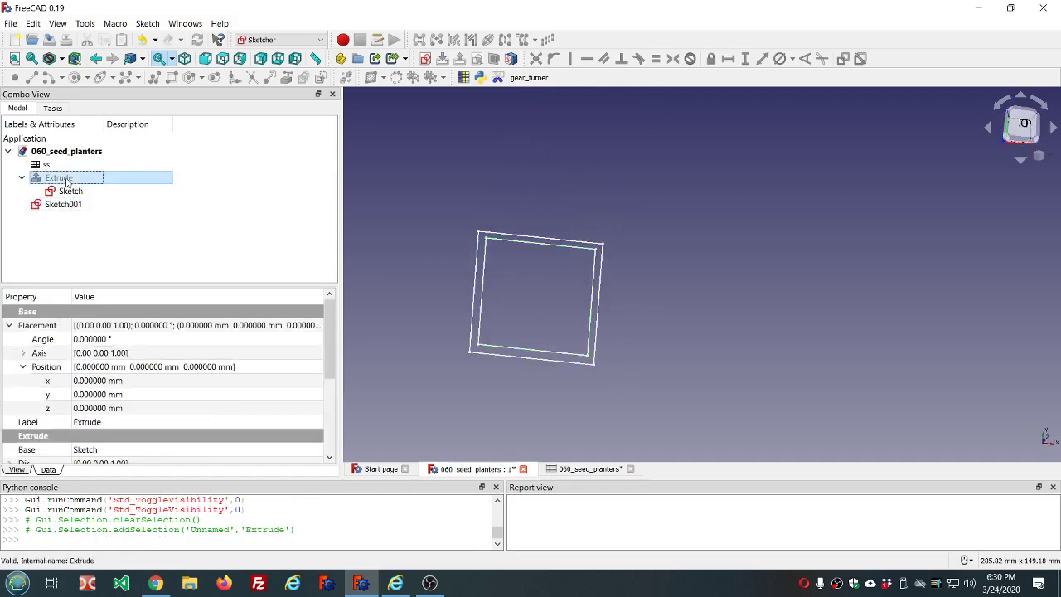
key("space")
left_click(68, 191)
key("space")
left_click(70, 204)
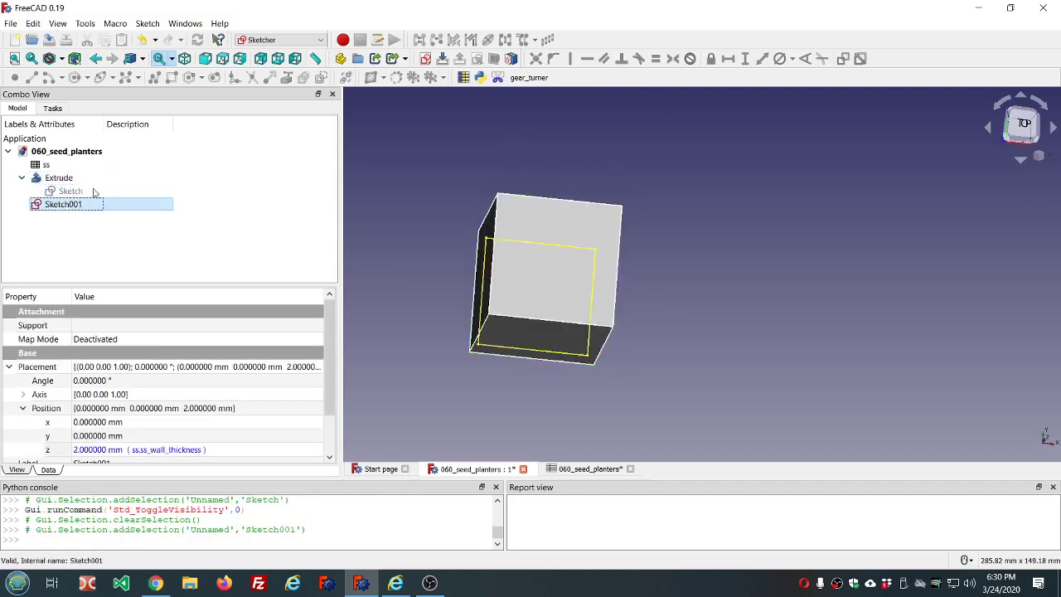
left_click(301, 41)
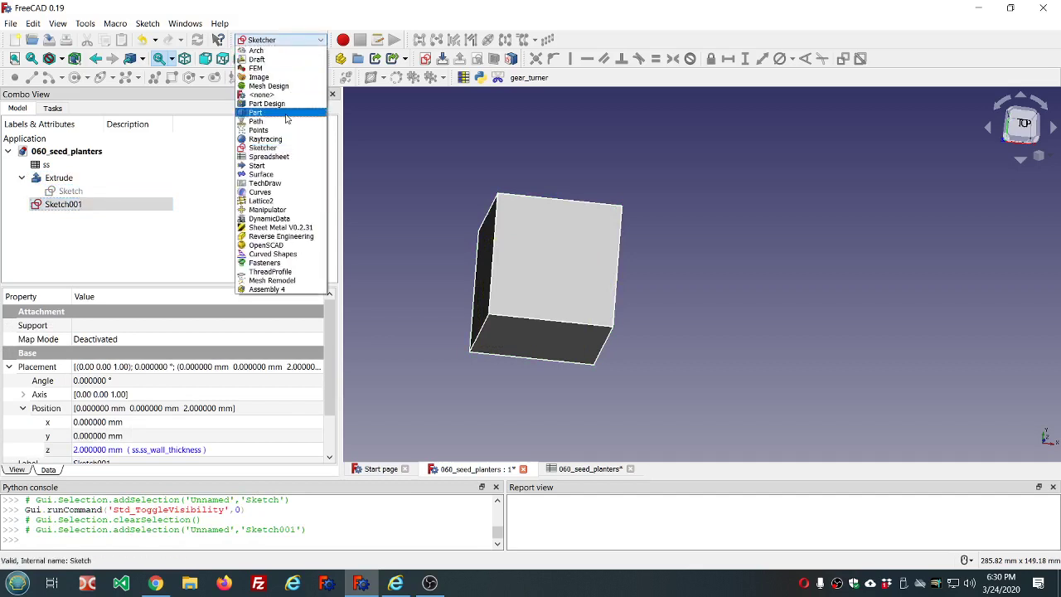
- In the Part workbench, extrude Sketch001 60 mm with zero taper to create Extrude001
left_click(285, 110)
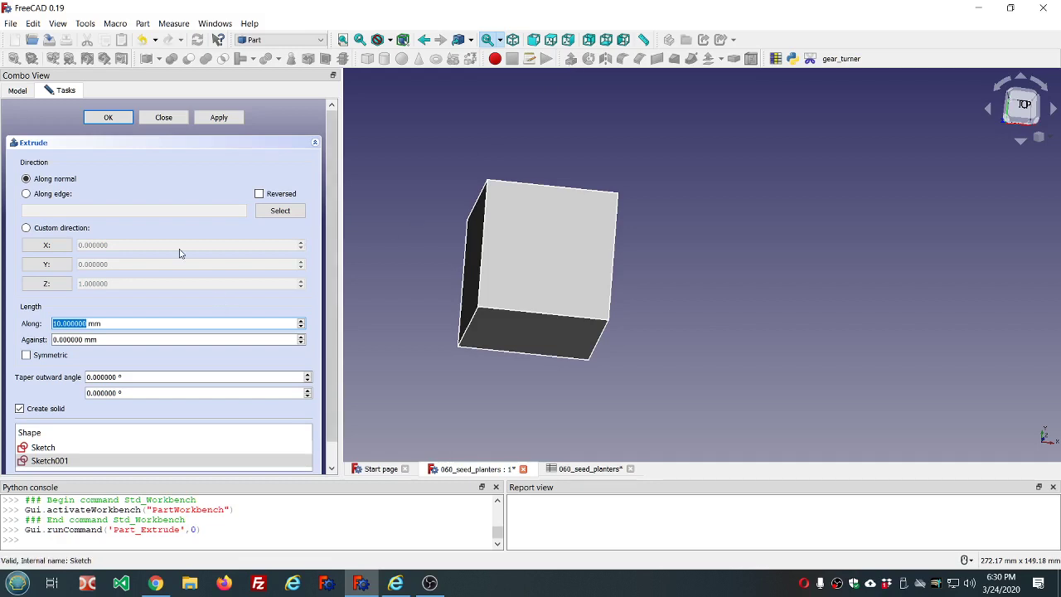
left_click(193, 326)
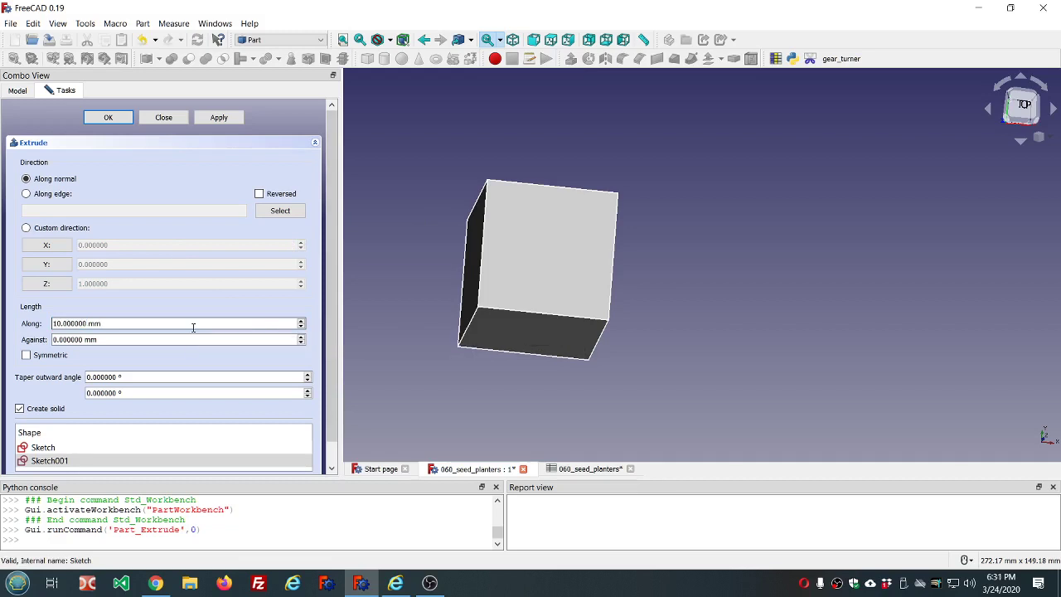
scroll(193, 327, "up", 2)
type("60")
left_click(176, 341)
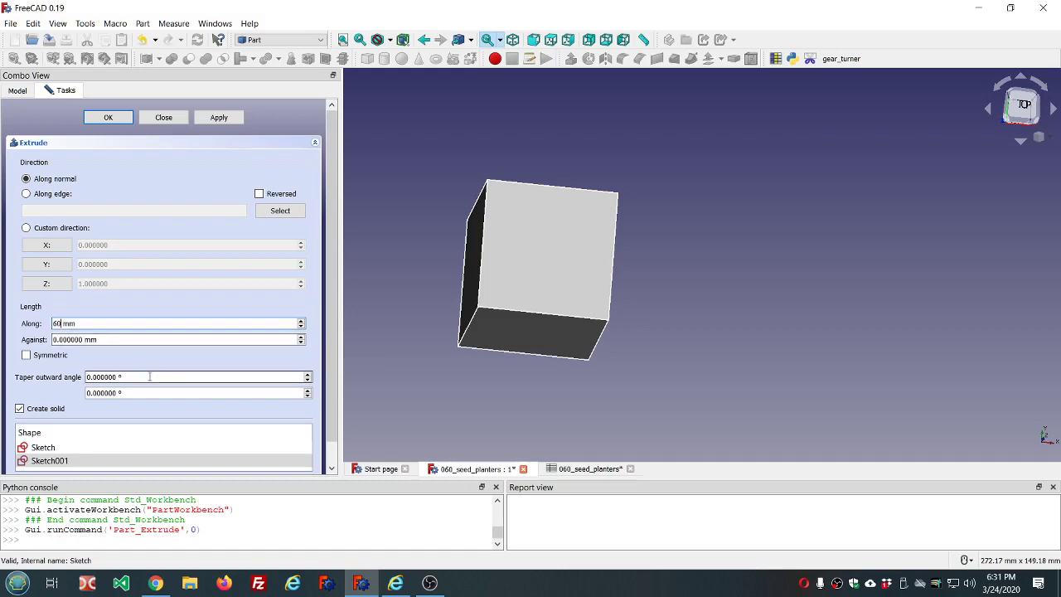
left_click(150, 377)
left_click(149, 378)
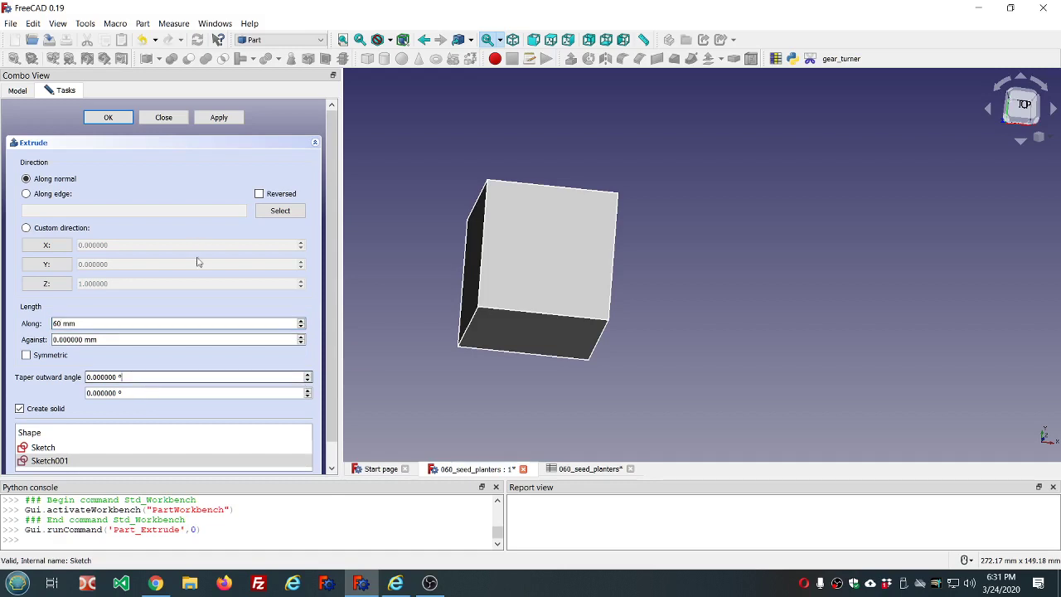
left_click(108, 118)
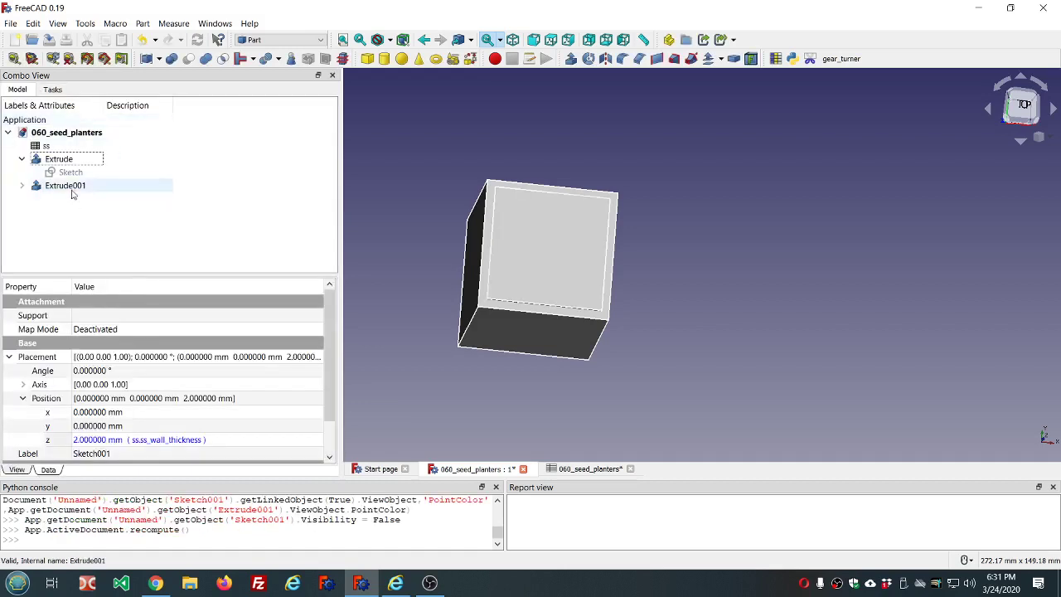
left_click(72, 190)
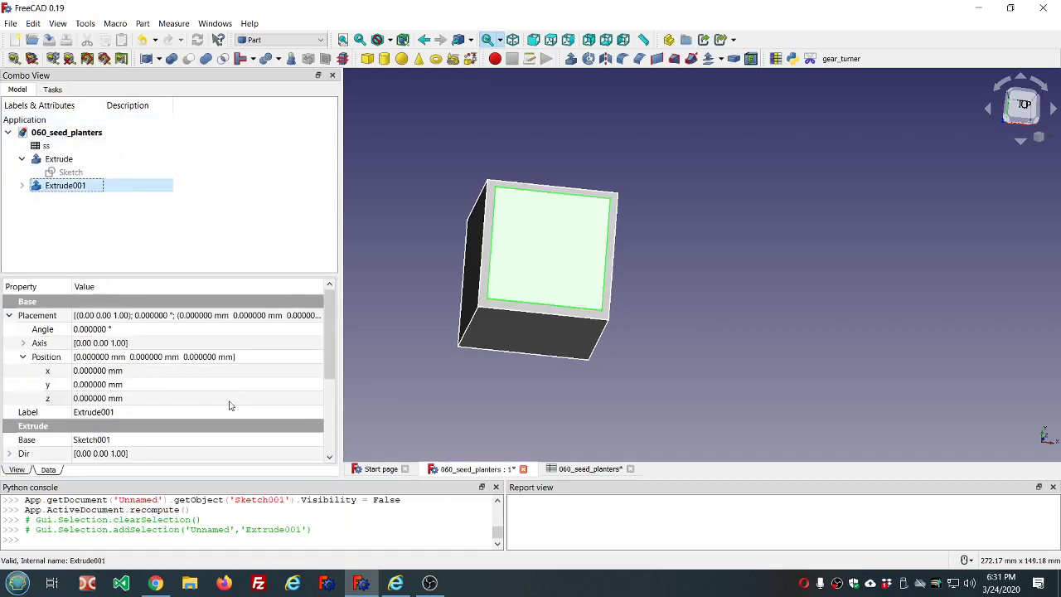
- Set Extrude001's Length Fwd to the expression =ss.ss_height
scroll(229, 406, "down", 3)
left_click(194, 377)
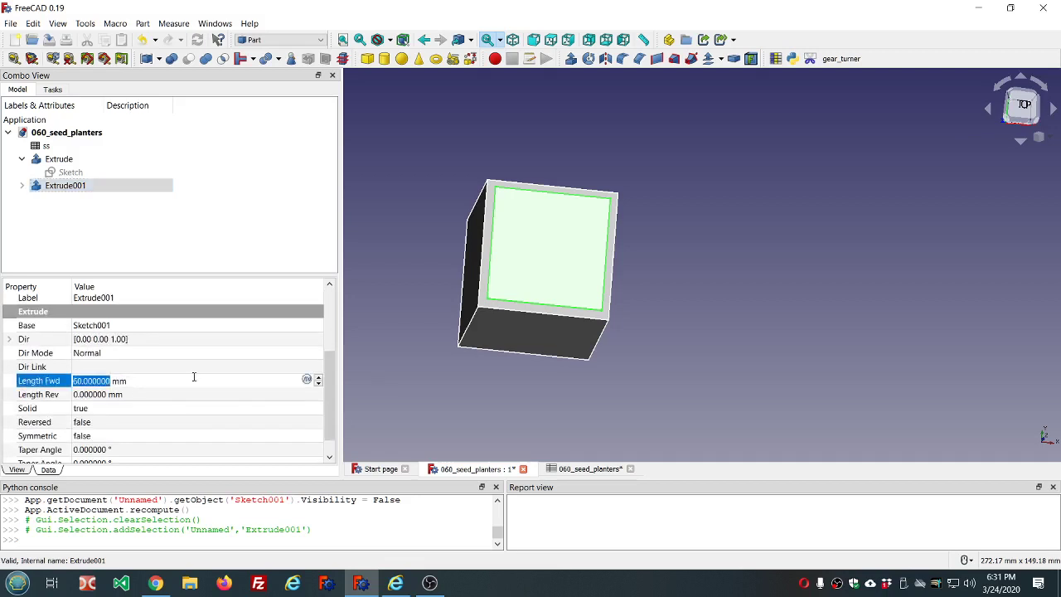
type("=ss")
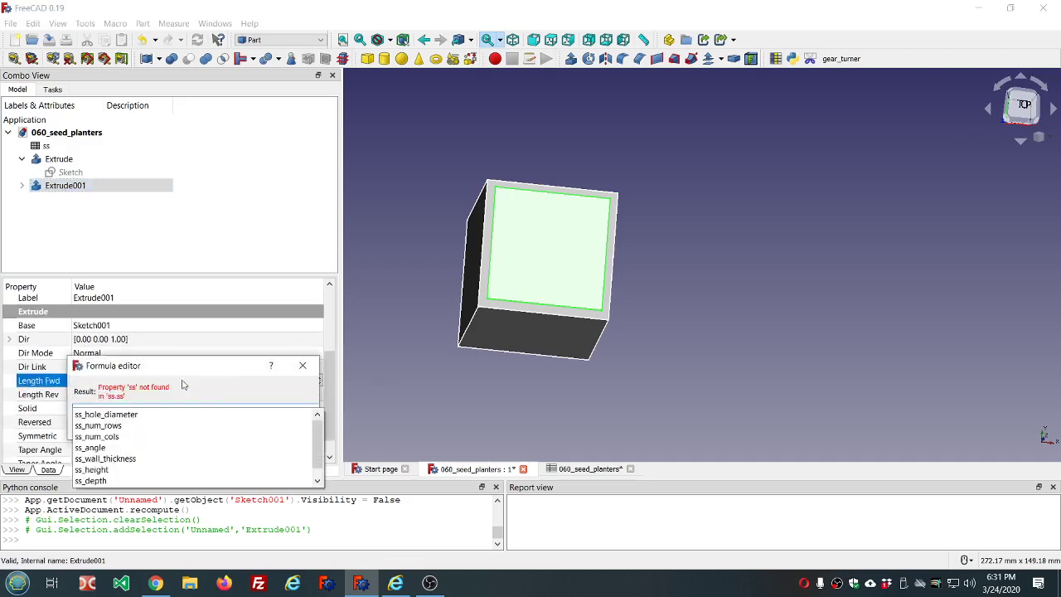
left_click(119, 470)
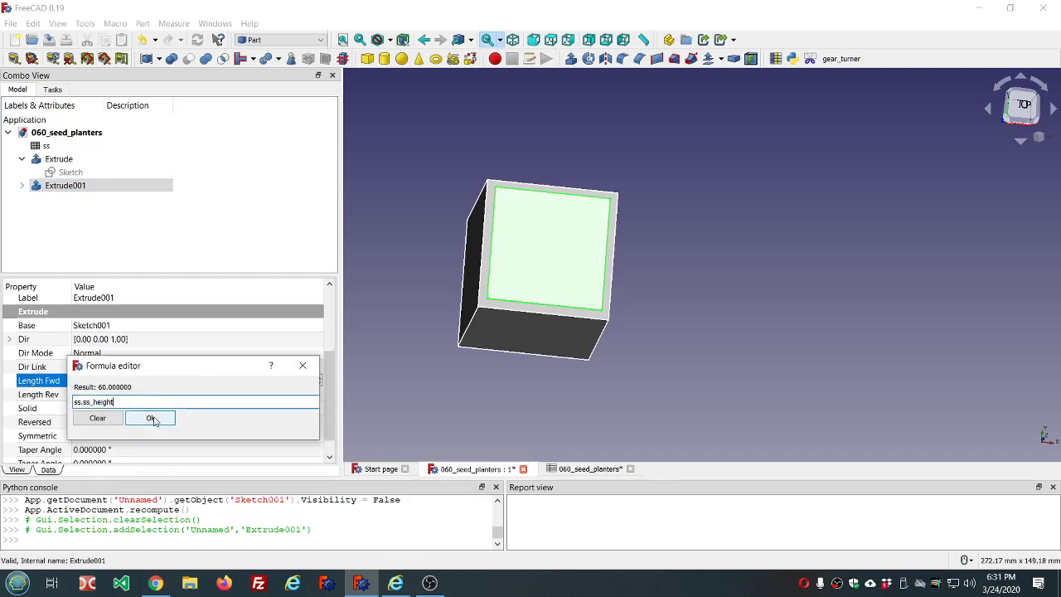
left_click(151, 418)
- Bind Extrude001's Taper Angle to the expression =ss.ss_angle
middle_click_drag(590, 442, 590, 380)
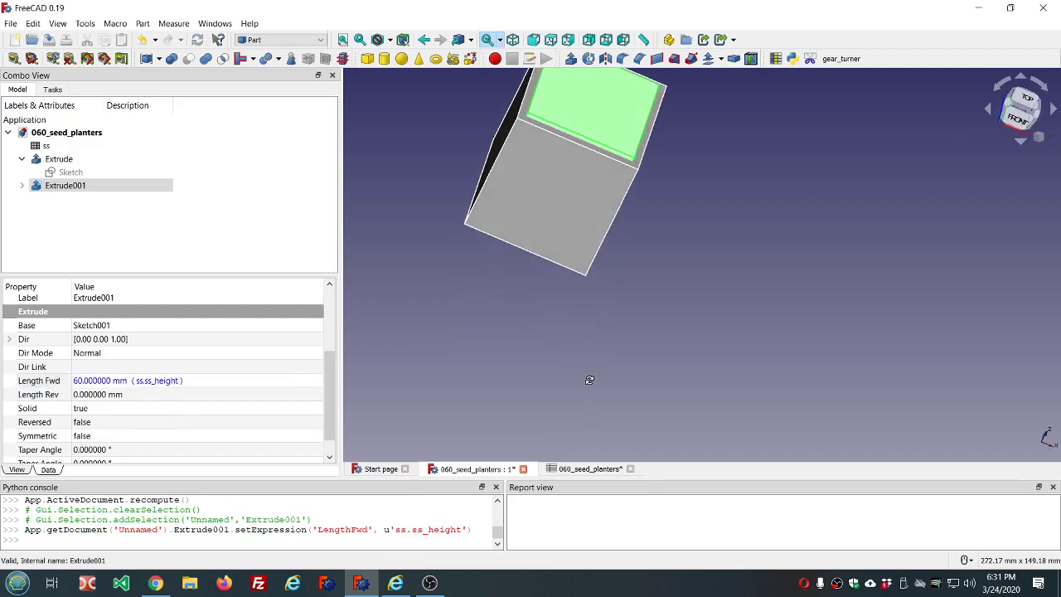
scroll(588, 380, "down", 3)
scroll(591, 322, "up", 4)
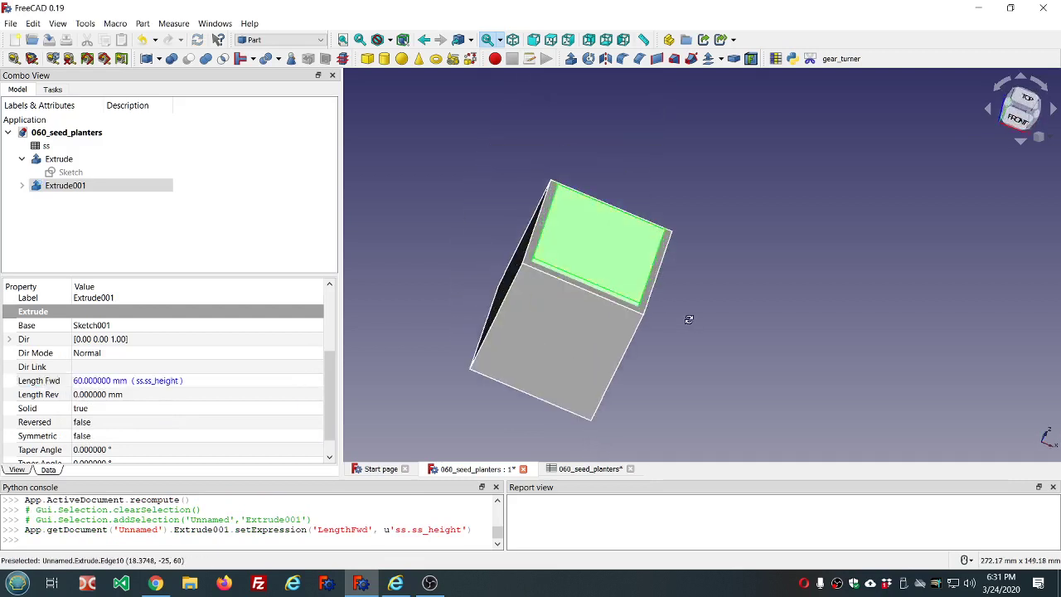
middle_click_drag(689, 319, 495, 398)
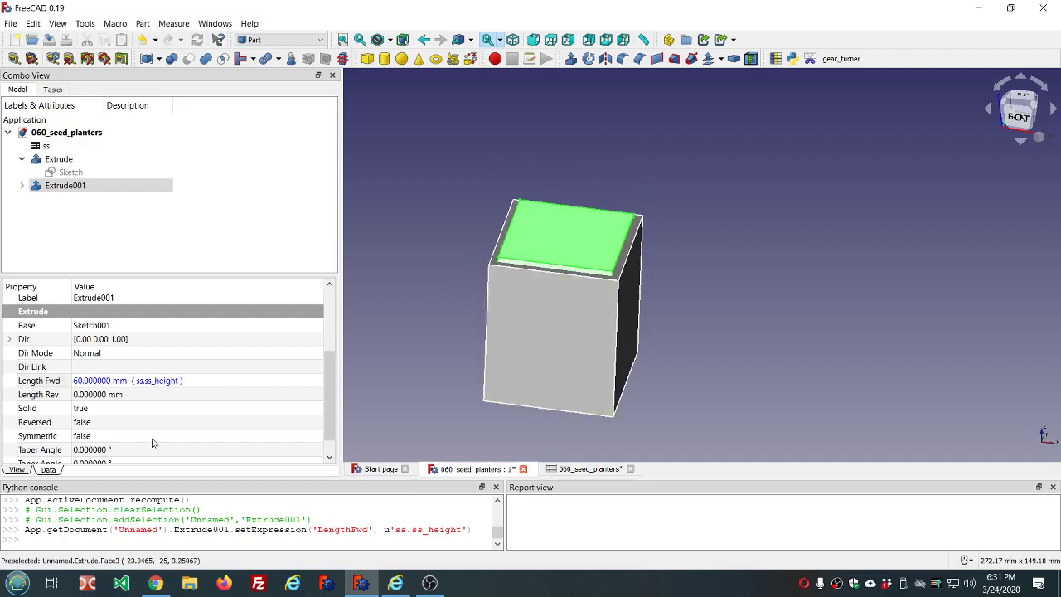
left_click(181, 448)
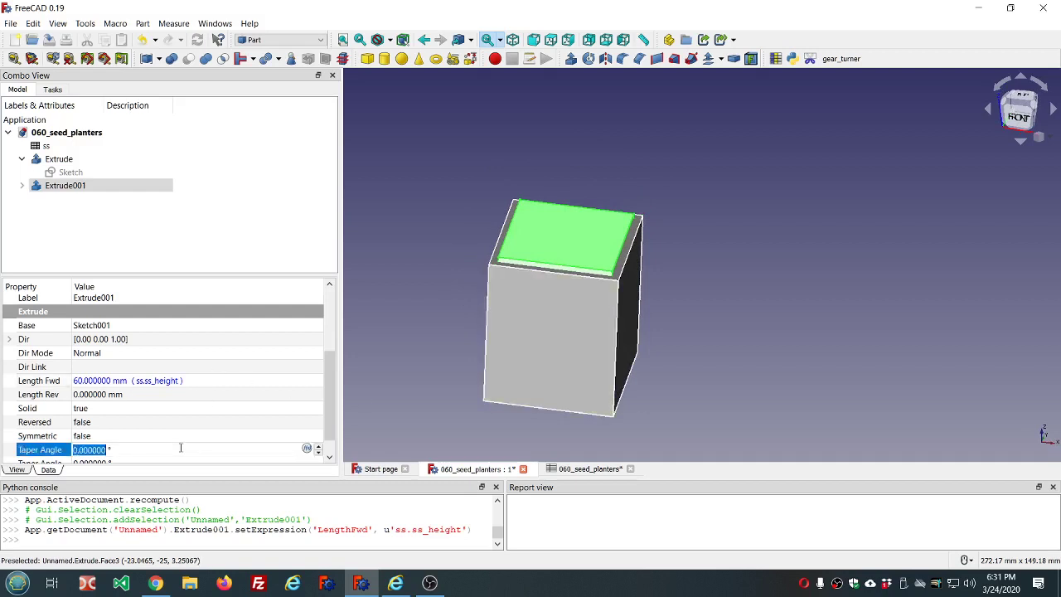
type("=ss.s")
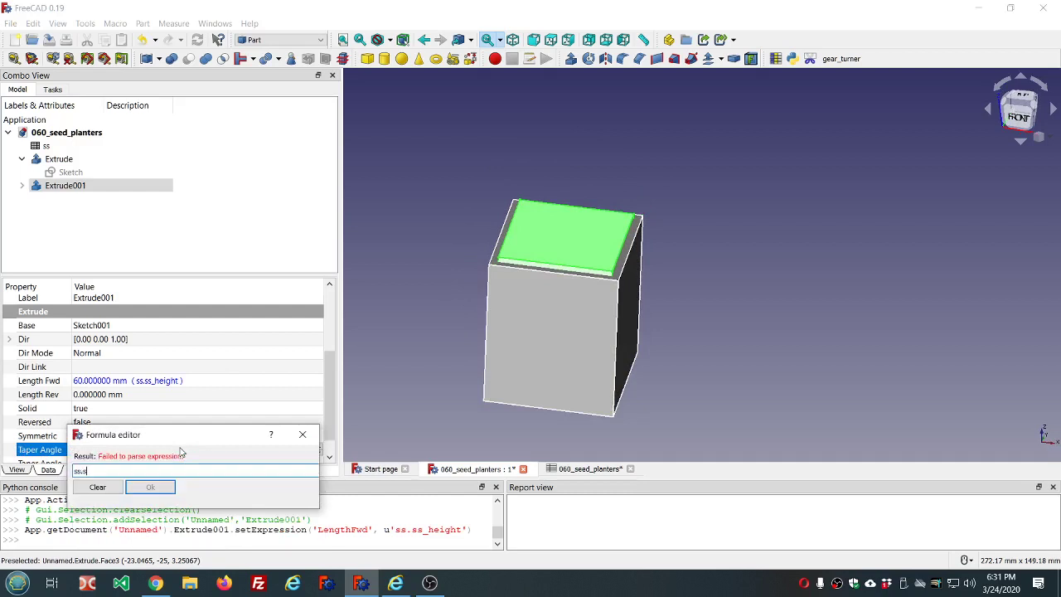
type("s")
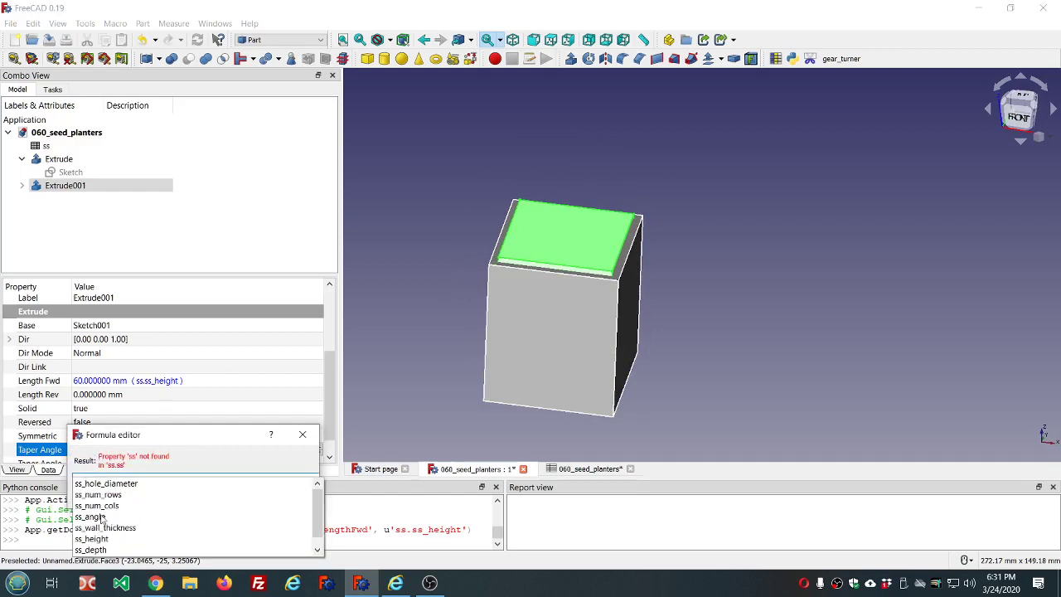
left_click(102, 517)
left_click(151, 487)
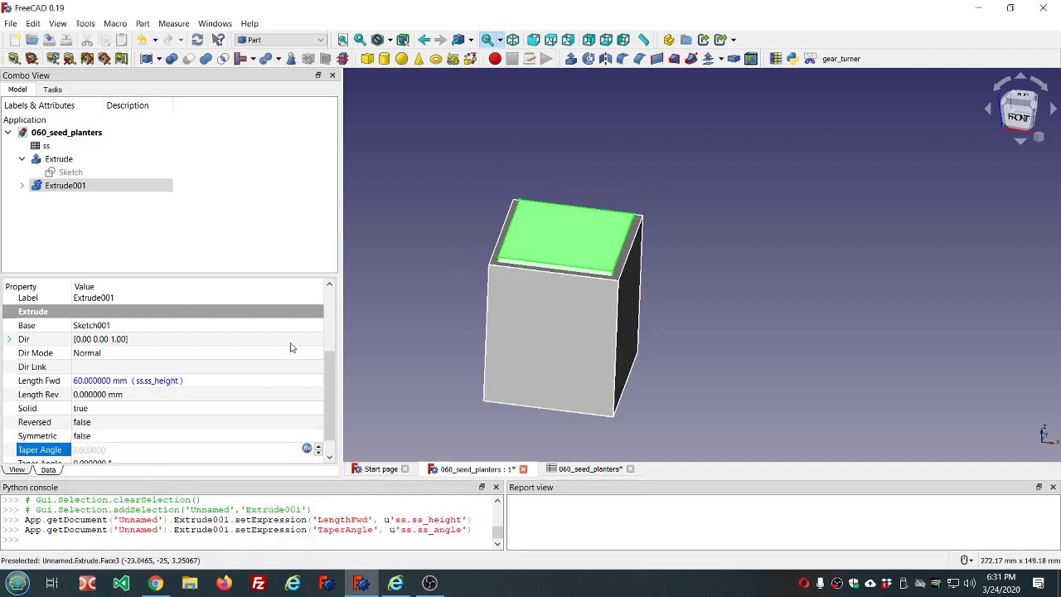
left_click(281, 243)
middle_click_drag(444, 224, 461, 260)
scroll(460, 260, "down", 3)
scroll(506, 290, "up", 5)
mouse_move(527, 304)
middle_mouse_down()
mouse_move(542, 299)
mouse_move(563, 317)
mouse_move(509, 285)
middle_mouse_up()
scroll(509, 285, "down", 2)
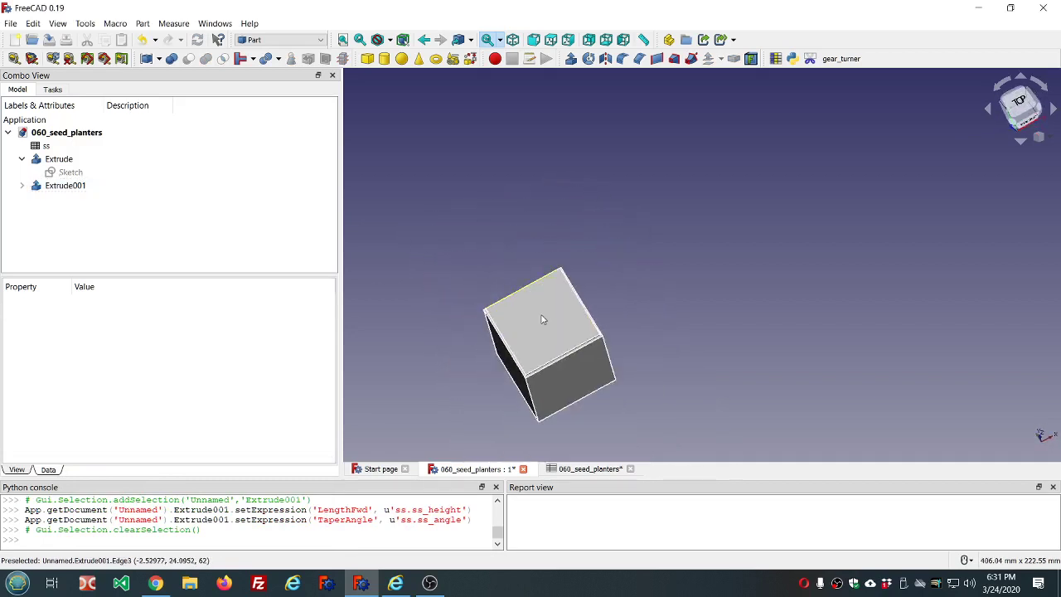
scroll(540, 316, "up", 3)
scroll(415, 260, "down", 1)
middle_click_drag(412, 249, 438, 208)
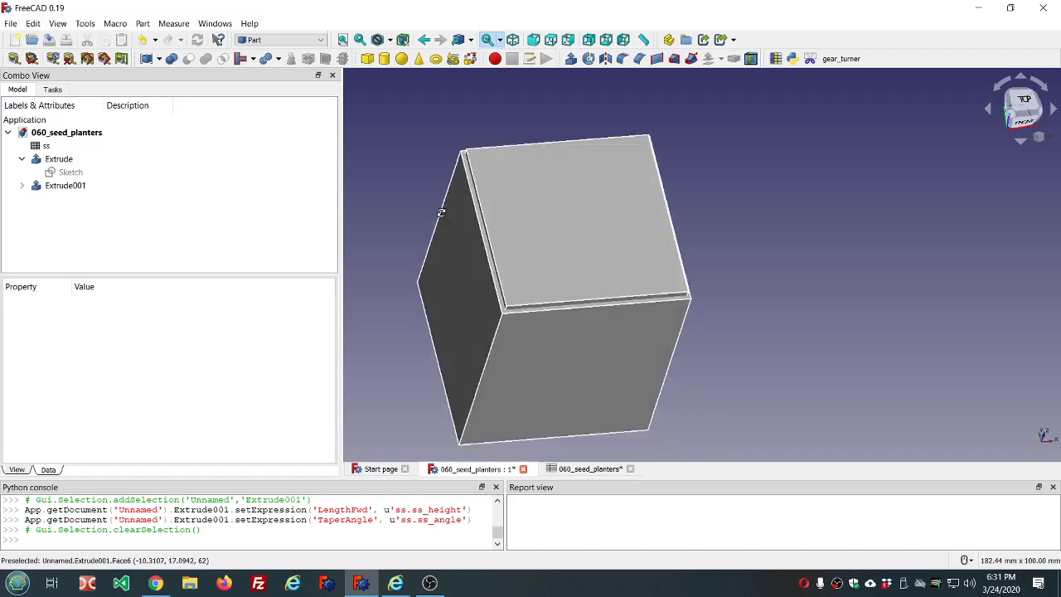
middle_click_drag(623, 230, 616, 286)
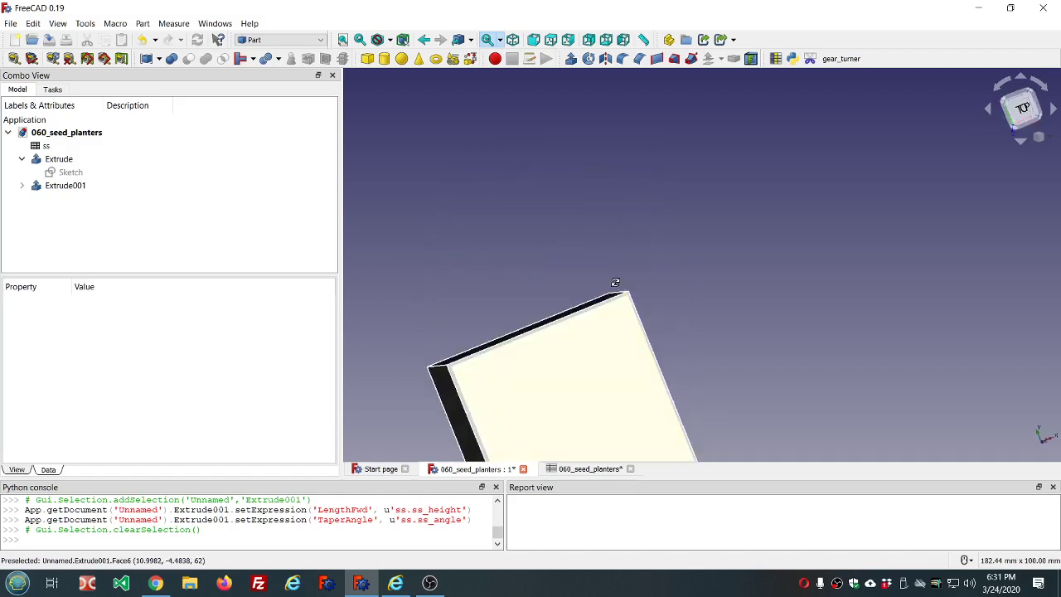
scroll(576, 359, "up", 3)
mouse_move(578, 359)
middle_mouse_down()
mouse_move(575, 307)
mouse_move(661, 301)
mouse_move(704, 260)
mouse_move(583, 308)
mouse_move(573, 326)
middle_mouse_up()
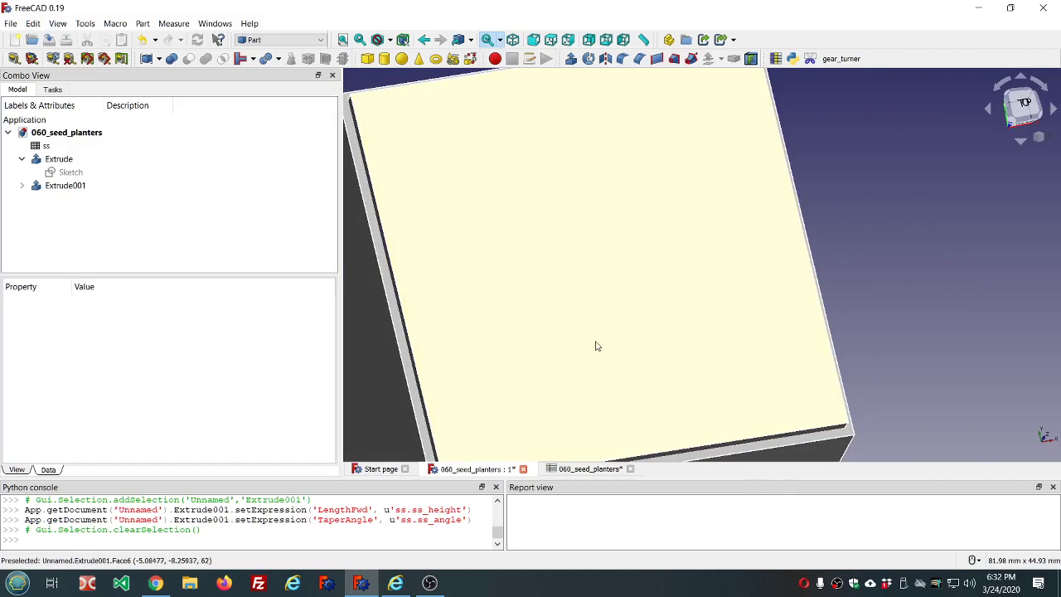
scroll(912, 190, "down", 3)
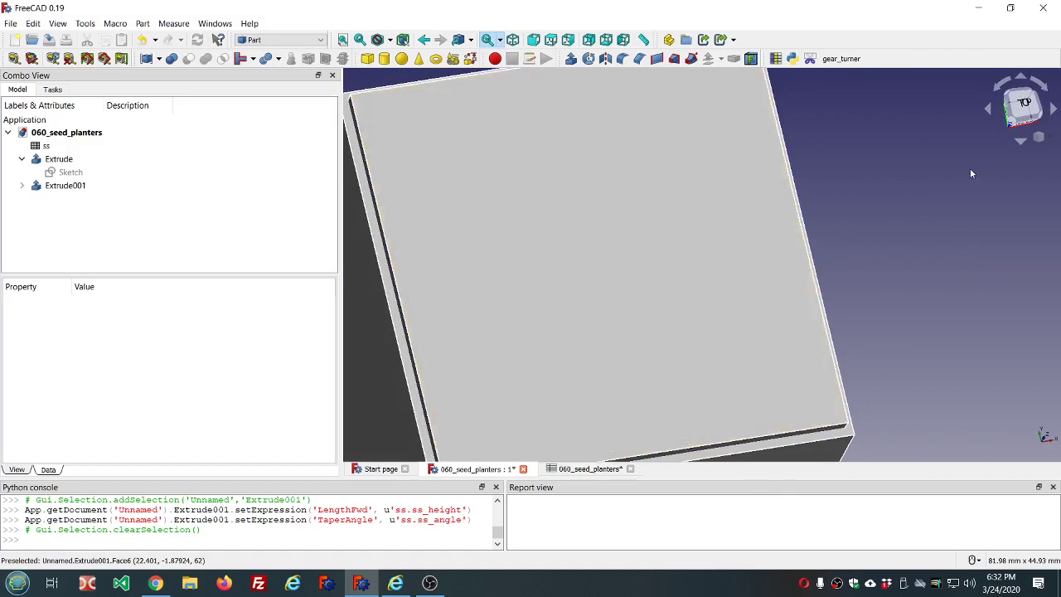
scroll(976, 162, "down", 3)
middle_click_drag(983, 156, 933, 100)
middle_click_drag(973, 133, 947, 112)
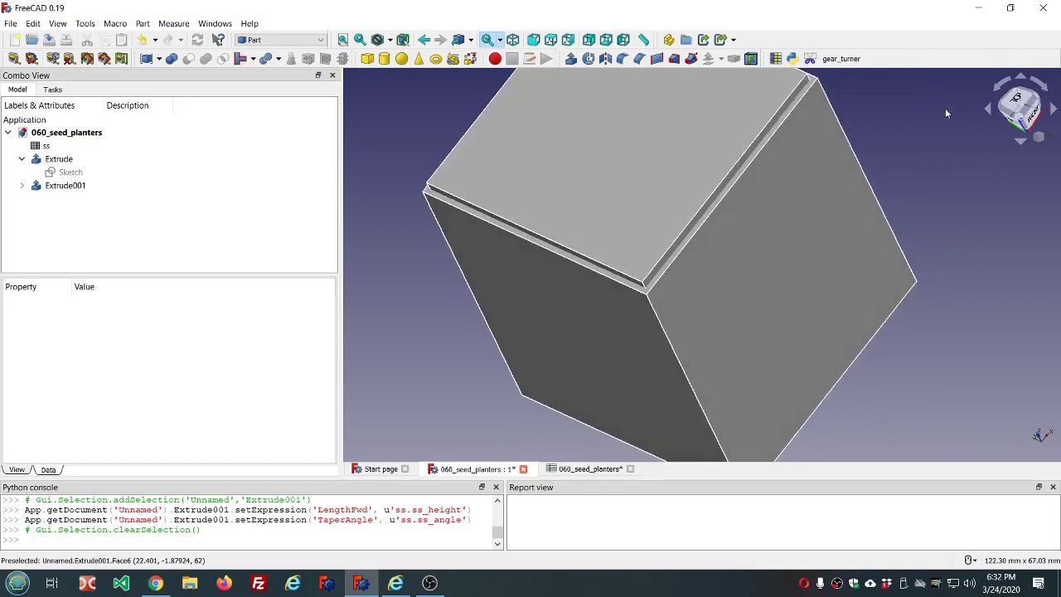
left_click(1033, 120)
scroll(897, 189, "down", 3)
scroll(896, 189, "down", 3)
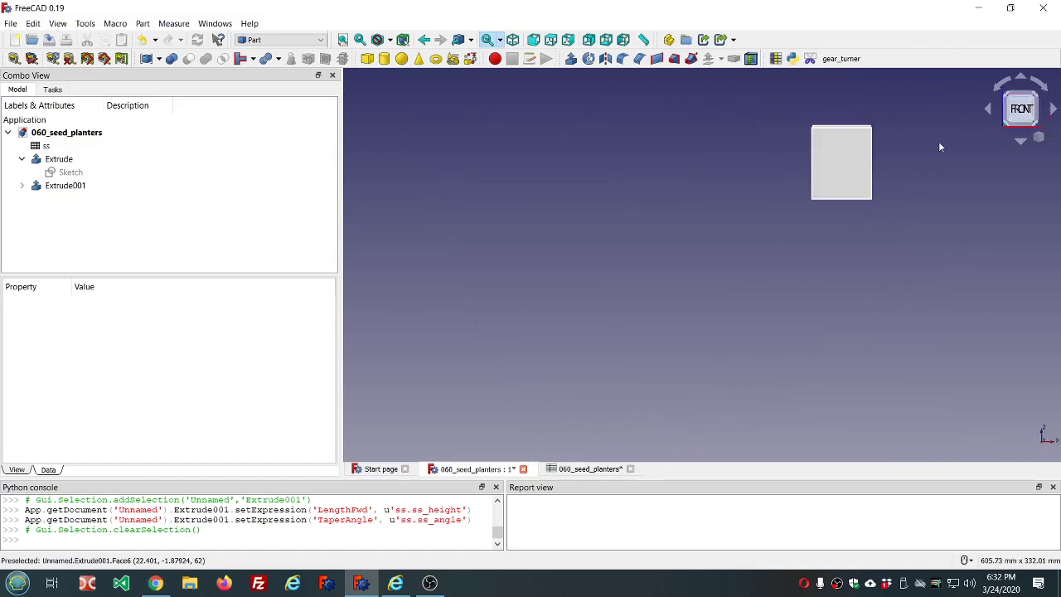
scroll(940, 147, "up", 6)
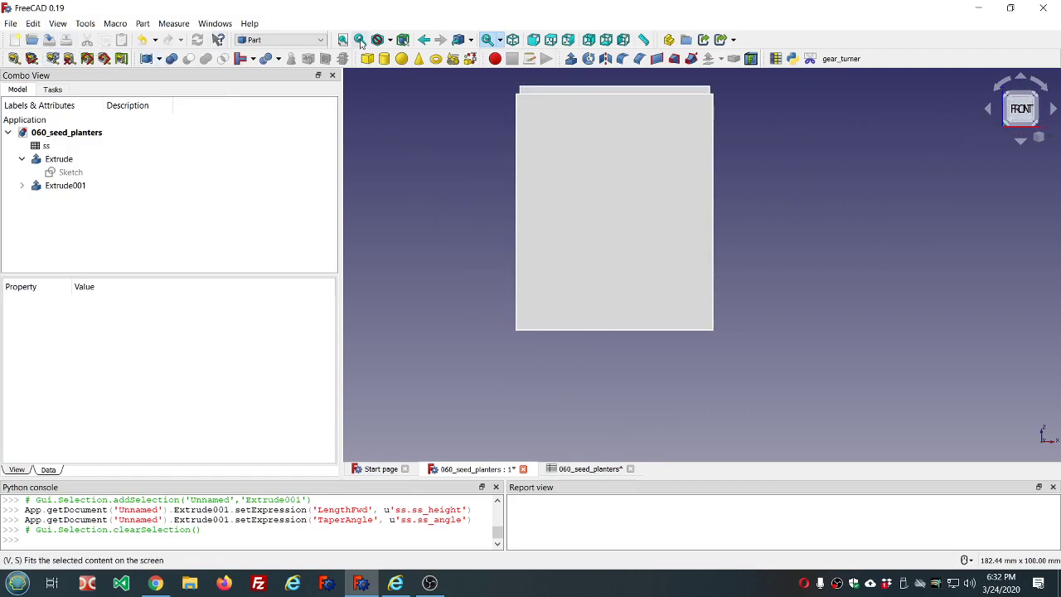
- Switch the draw style to Wireframe and zoom to see the tapered inner cavity outline
left_click(390, 41)
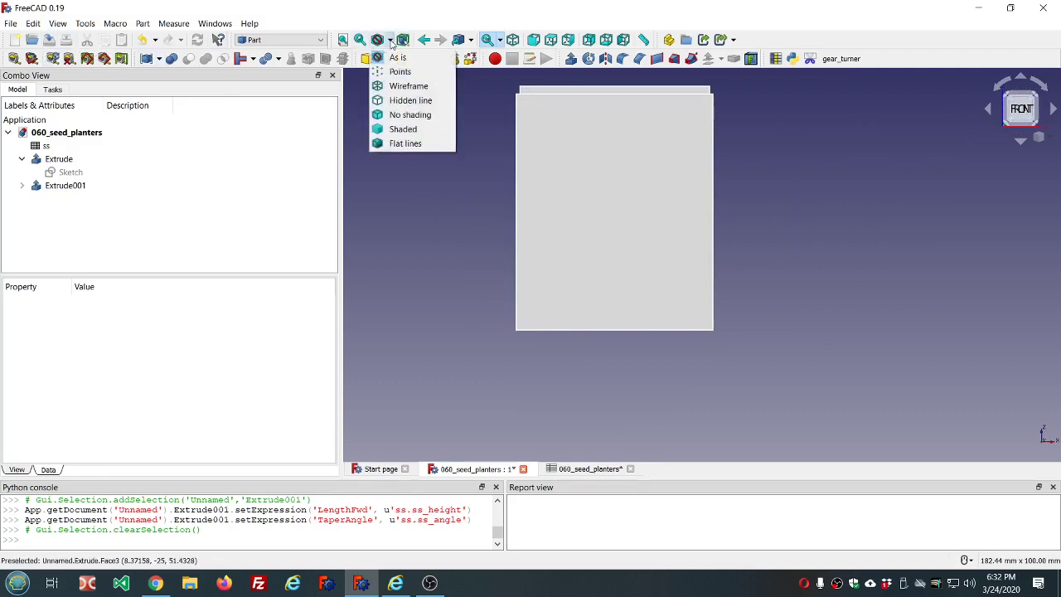
left_click(393, 88)
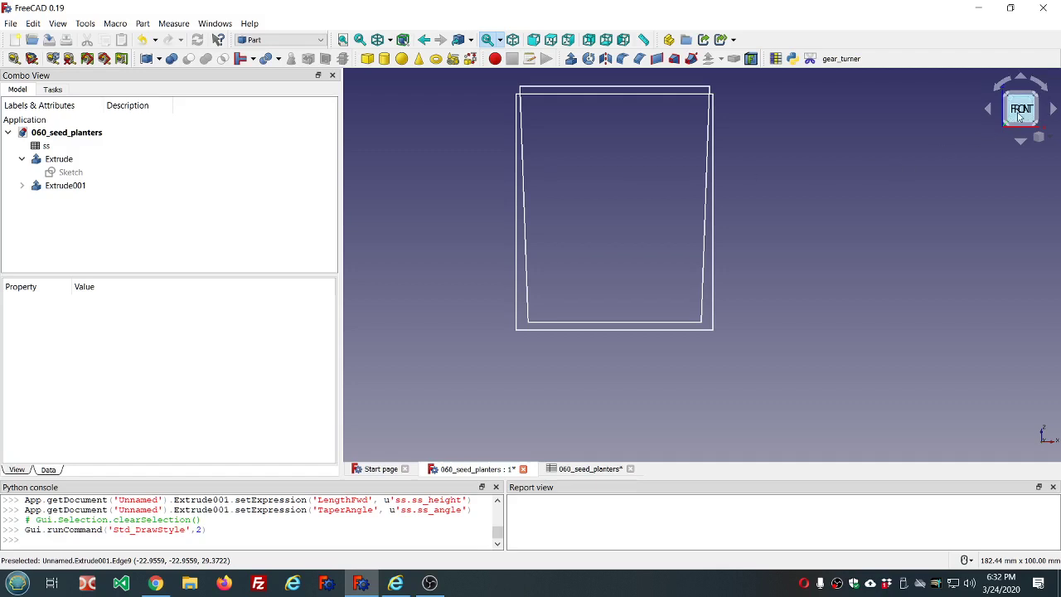
scroll(862, 142, "down", 2)
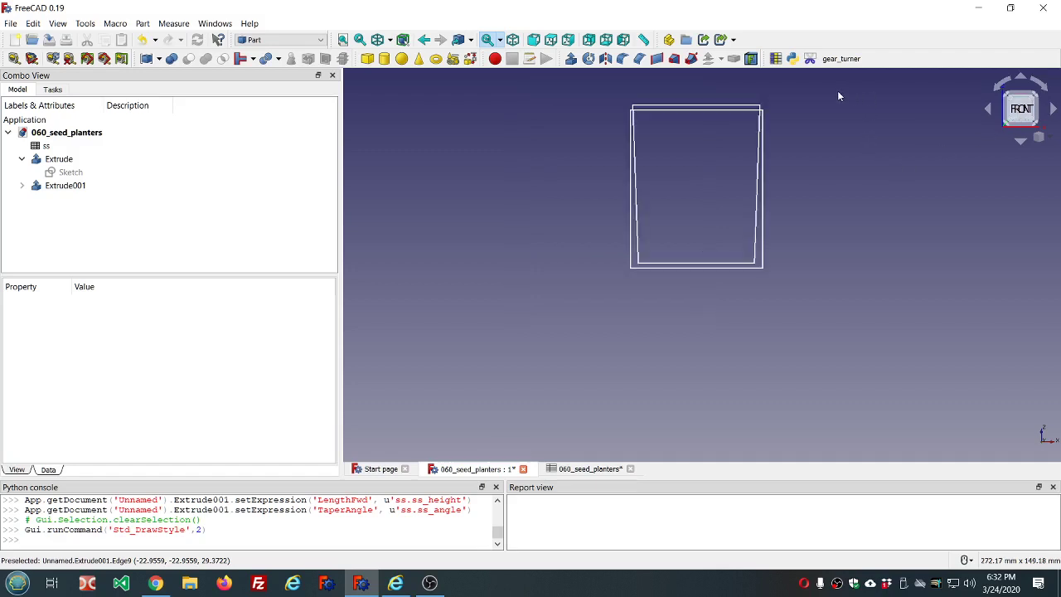
scroll(837, 96, "up", 2)
scroll(837, 97, "down", 2)
scroll(839, 99, "up", 1)
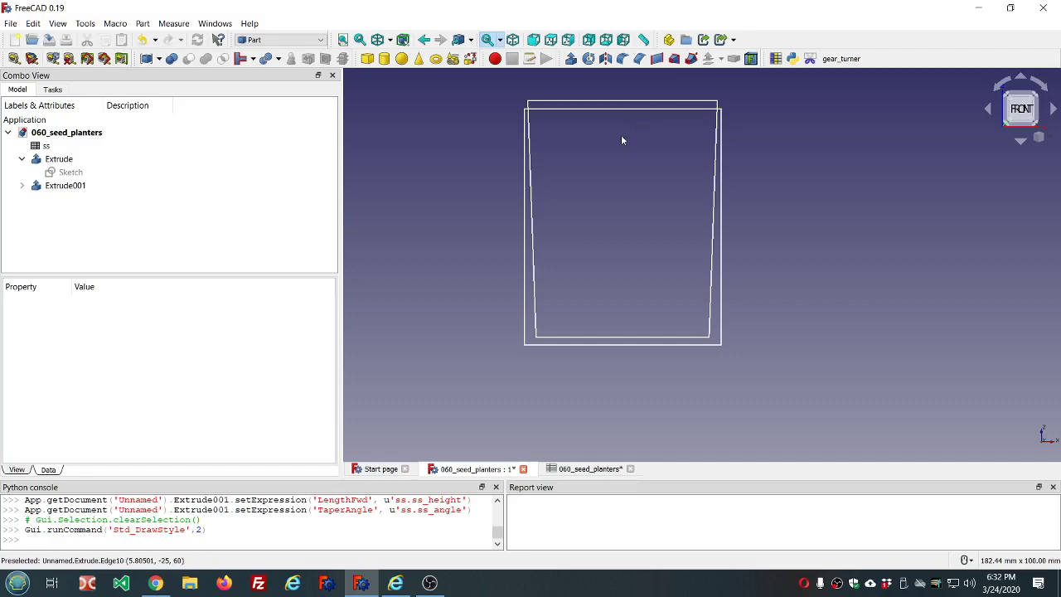
- Enter 1.5 for ss_angle in spreadsheet cell B8 and return to the 3D view
double_click(136, 147)
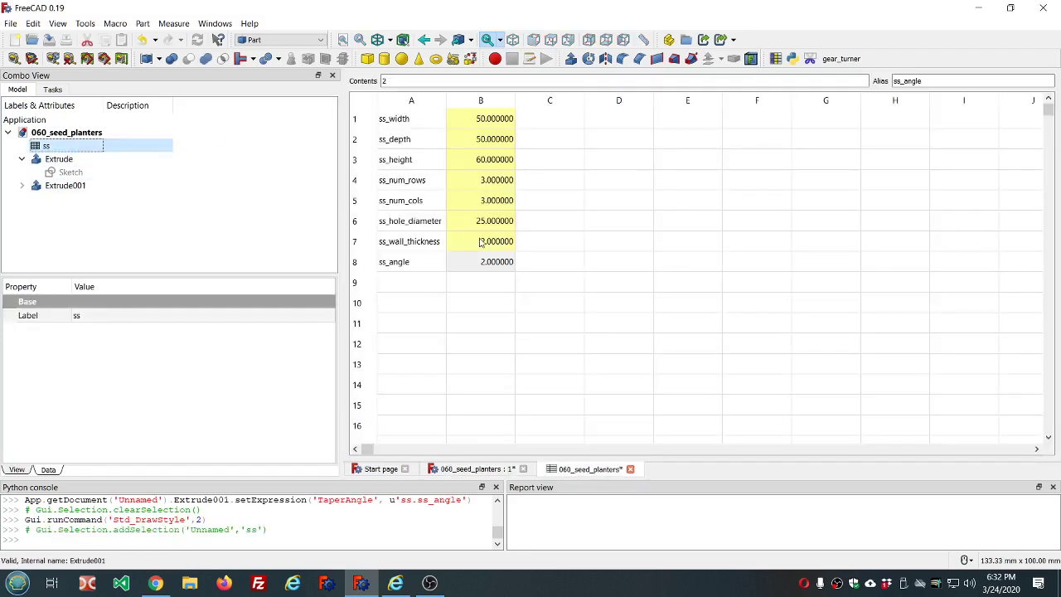
left_click(501, 270)
type("1")
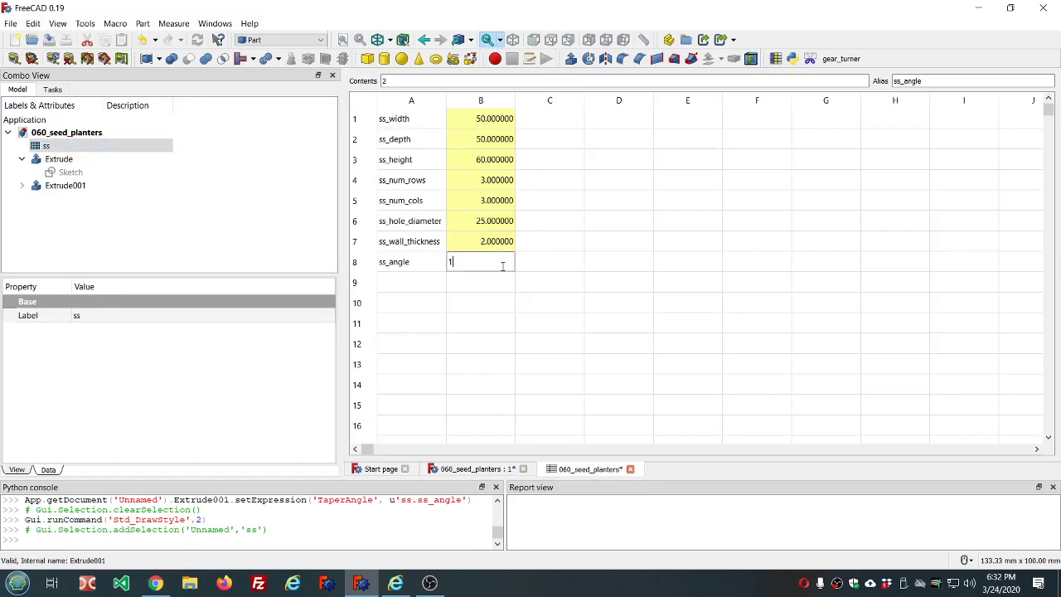
type(".5")
left_click(560, 266)
left_click(474, 470)
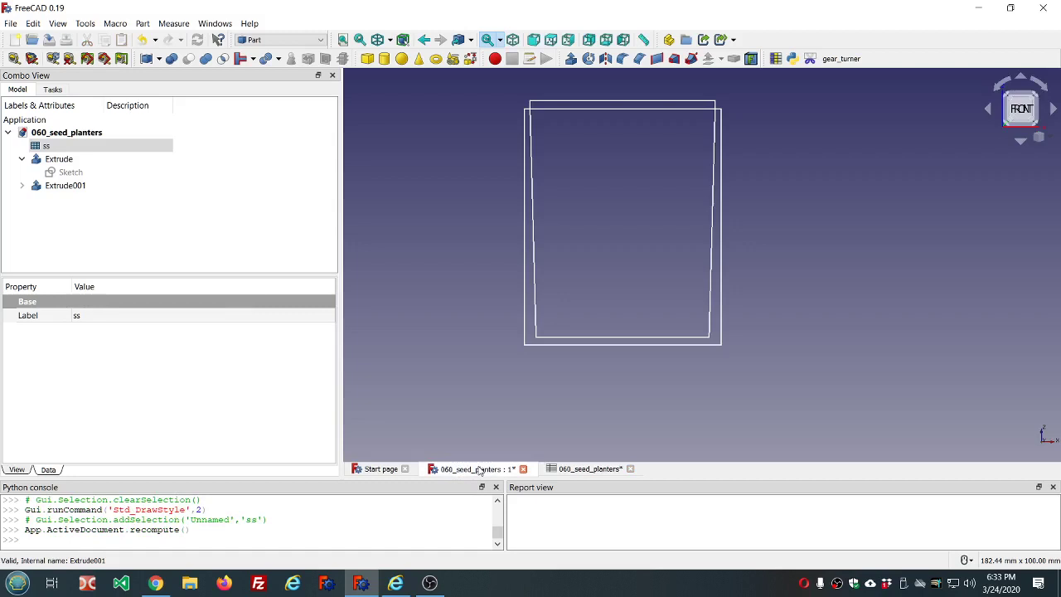
- Check Extrude001's taper angle, then change ss_angle in cell B8 to 1
left_click(77, 187)
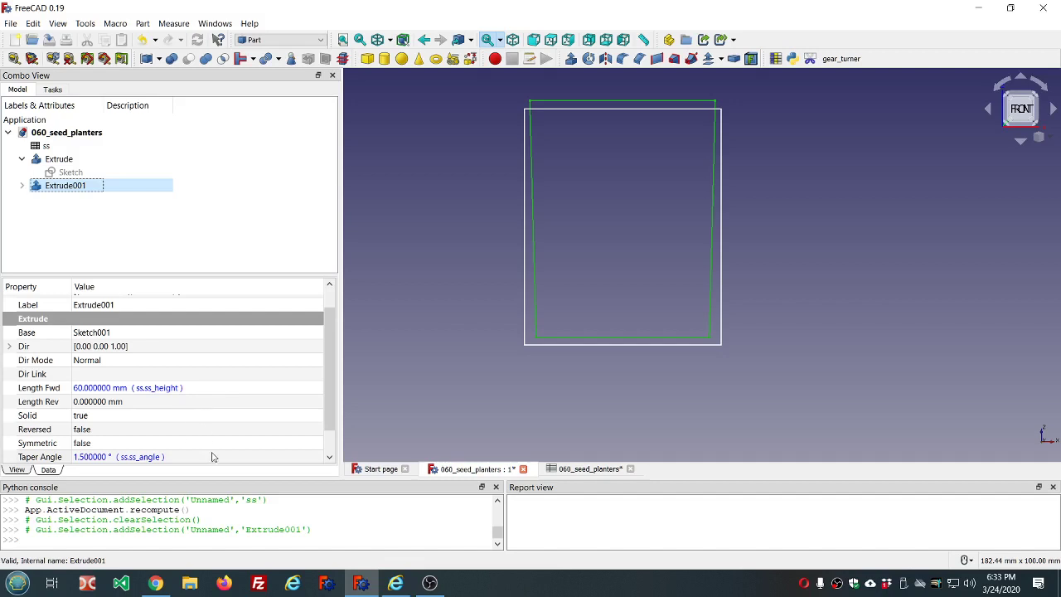
double_click(49, 146)
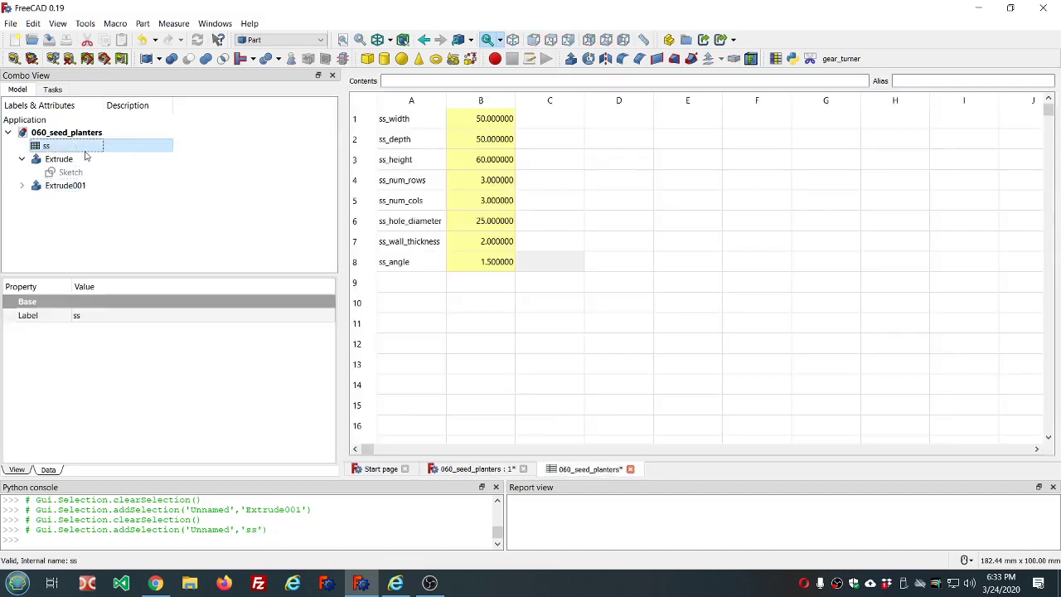
left_click(478, 268)
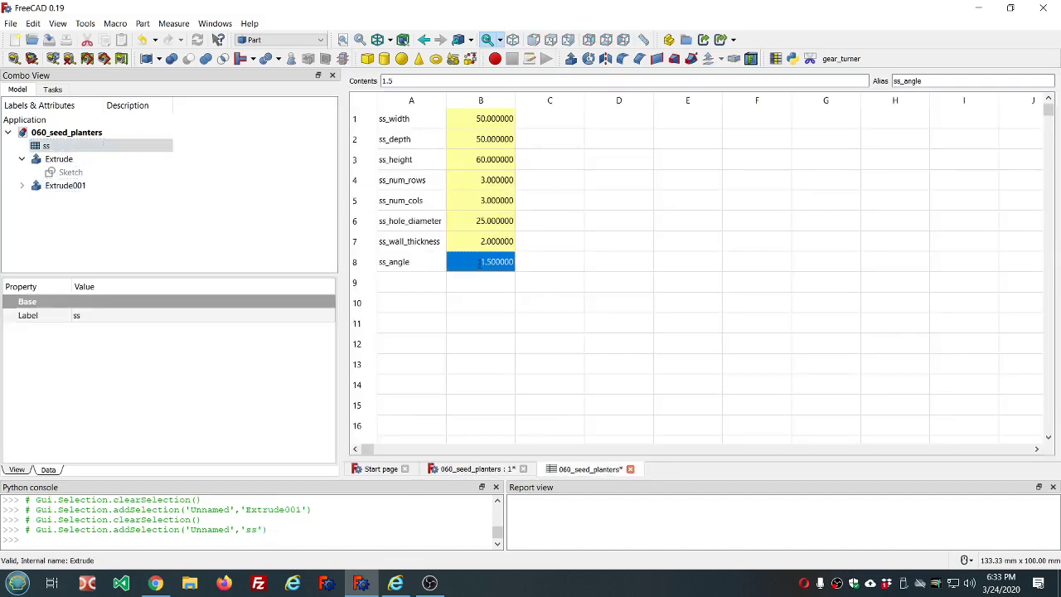
type("1")
left_click(570, 263)
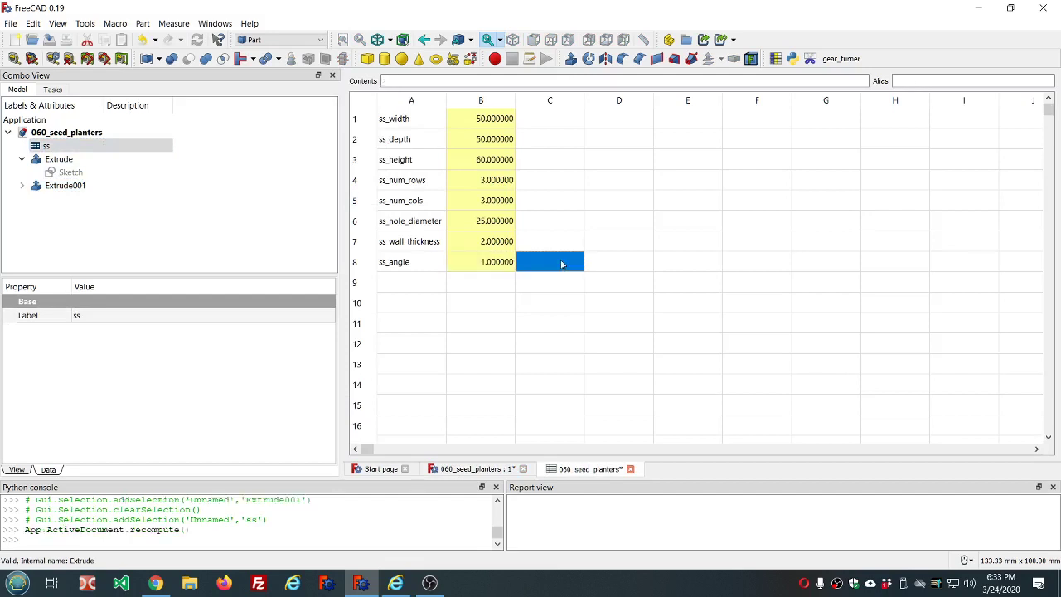
left_click(477, 470)
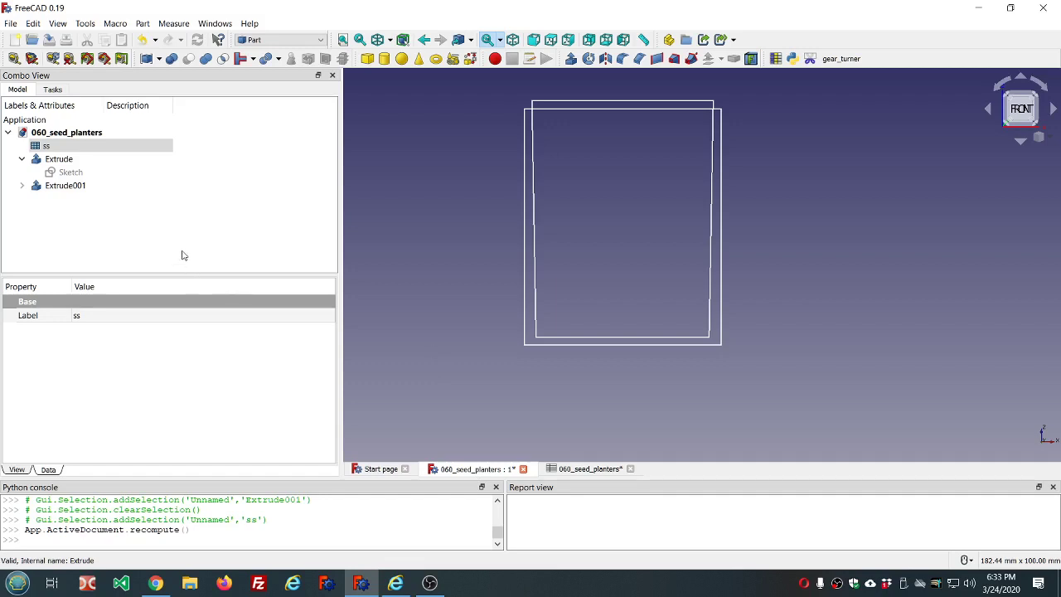
middle_click_drag(625, 160, 625, 155)
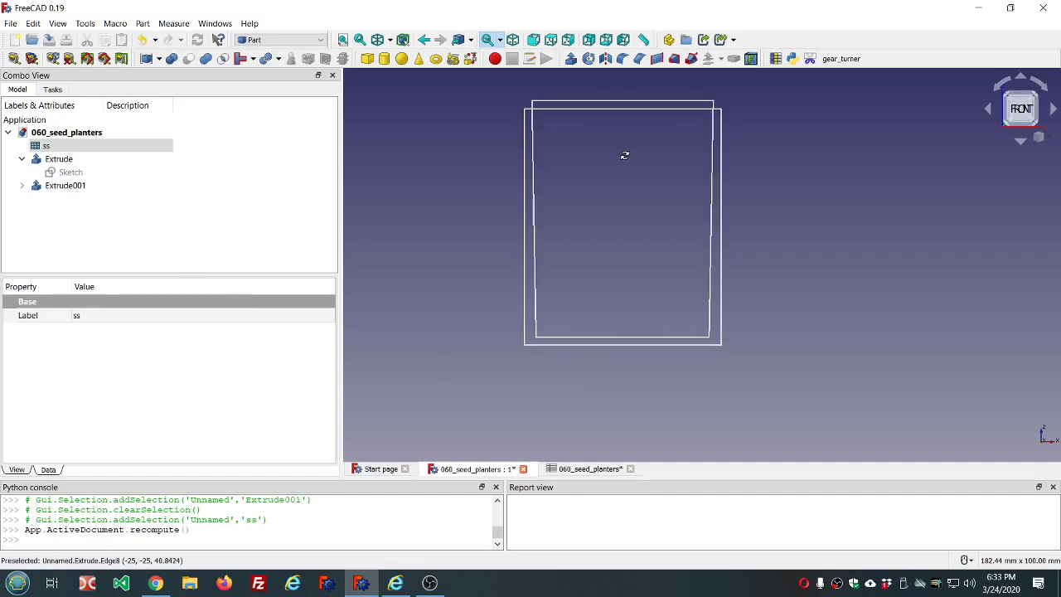
scroll(515, 103, "up", 4)
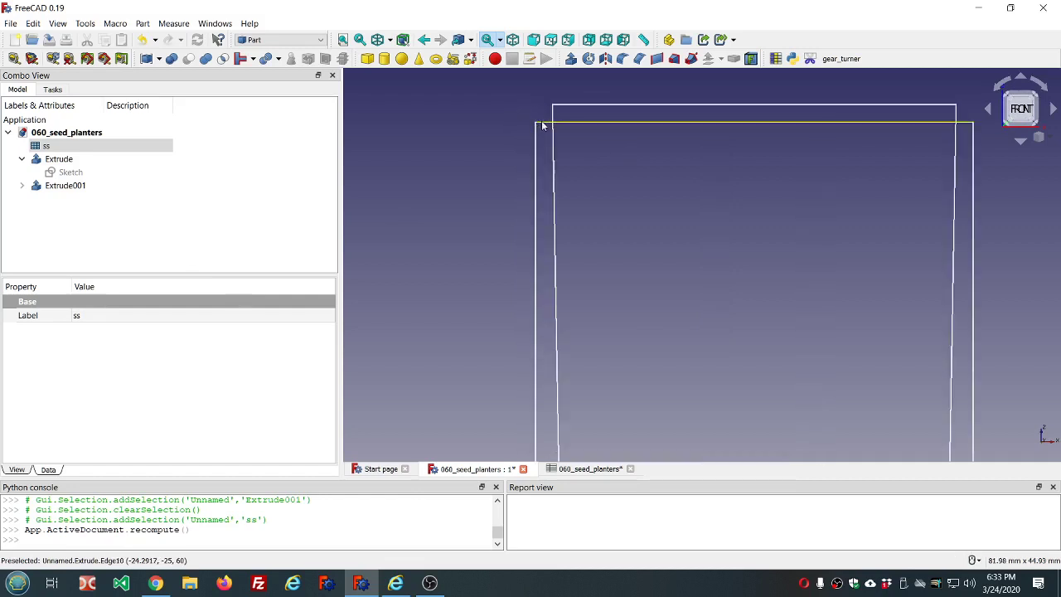
- Measure the top corner gap between the outer and inner boxes, about 2.81 mm
left_click(13, 59)
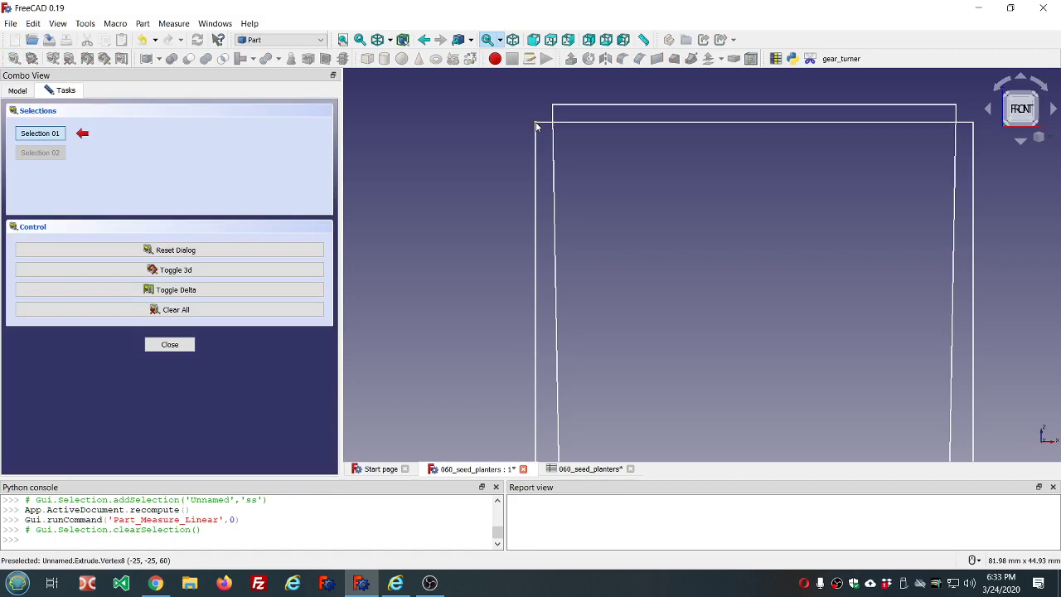
left_click(537, 124)
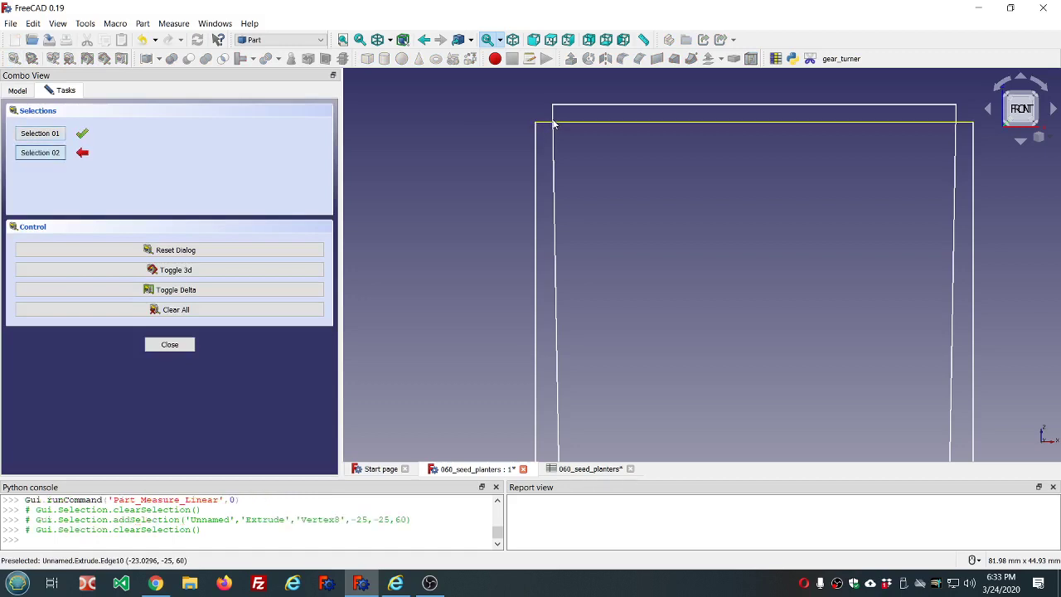
left_click(554, 124)
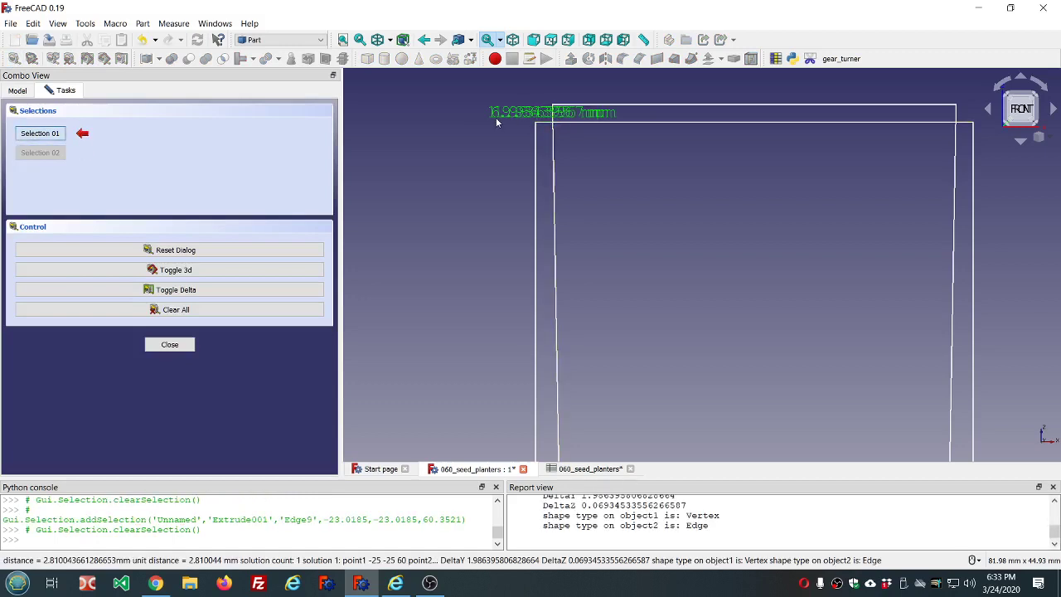
mouse_move(620, 99)
middle_mouse_down()
mouse_move(624, 140)
mouse_move(652, 127)
mouse_move(614, 83)
mouse_move(628, 170)
mouse_move(634, 114)
middle_mouse_up()
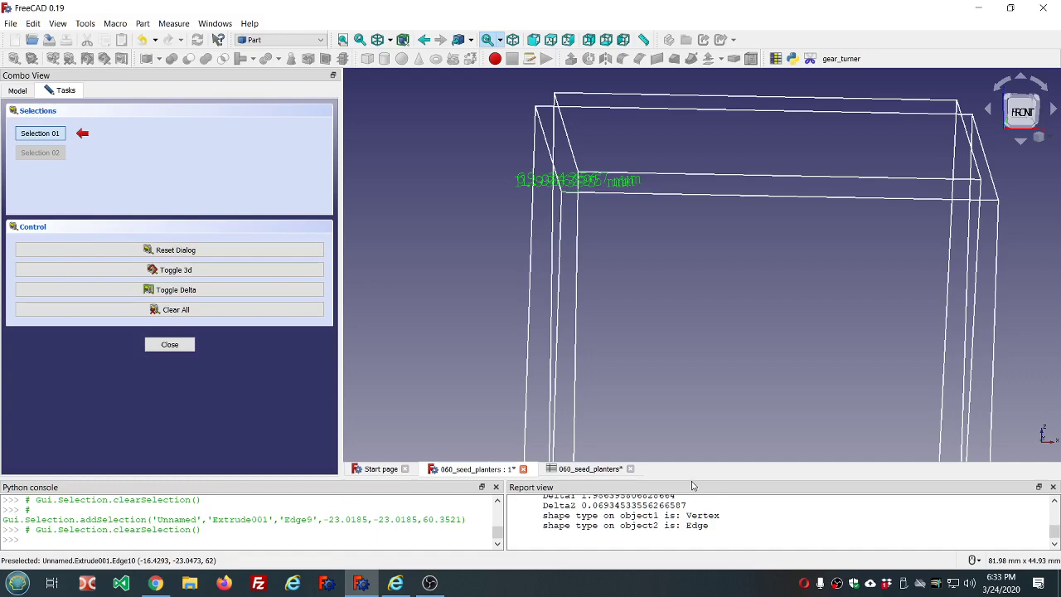
mouse_move(693, 482)
left_mouse_down()
mouse_move(690, 352)
mouse_move(688, 406)
left_mouse_up()
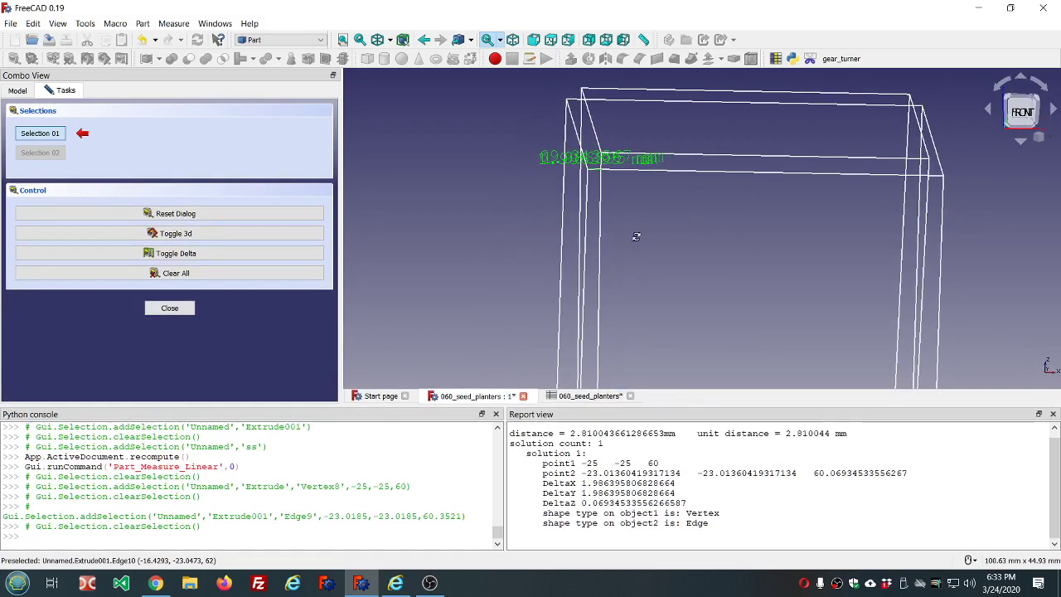
- Measure the bottom corner gap between the outer and inner boxes, about 4.69 mm
middle_click_drag(635, 242, 626, 233)
scroll(627, 215, "down", 3)
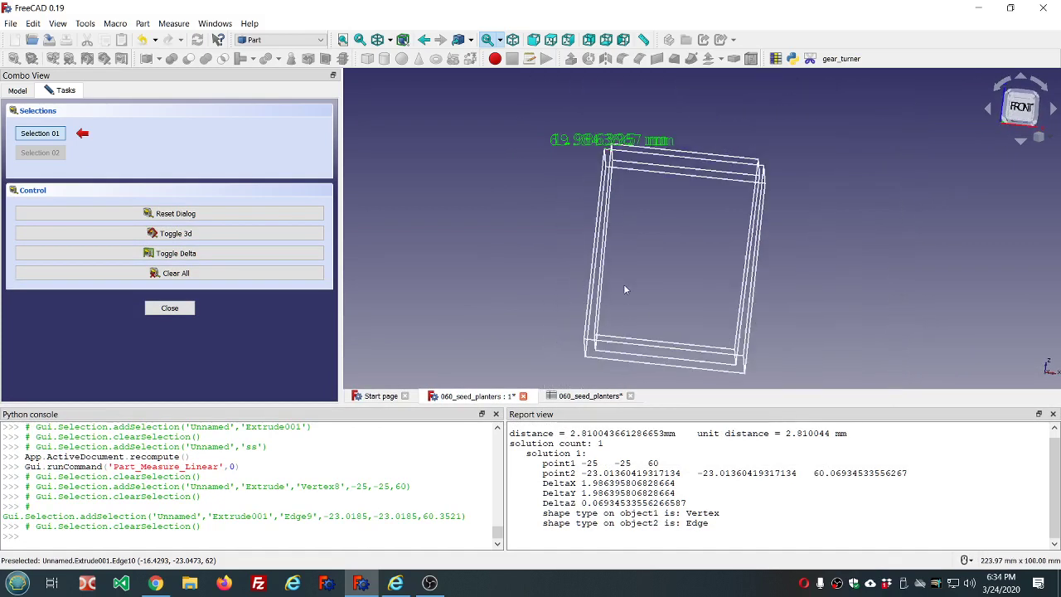
scroll(614, 298, "up", 5)
scroll(611, 309, "down", 1)
scroll(617, 313, "down", 2)
scroll(624, 318, "down", 2)
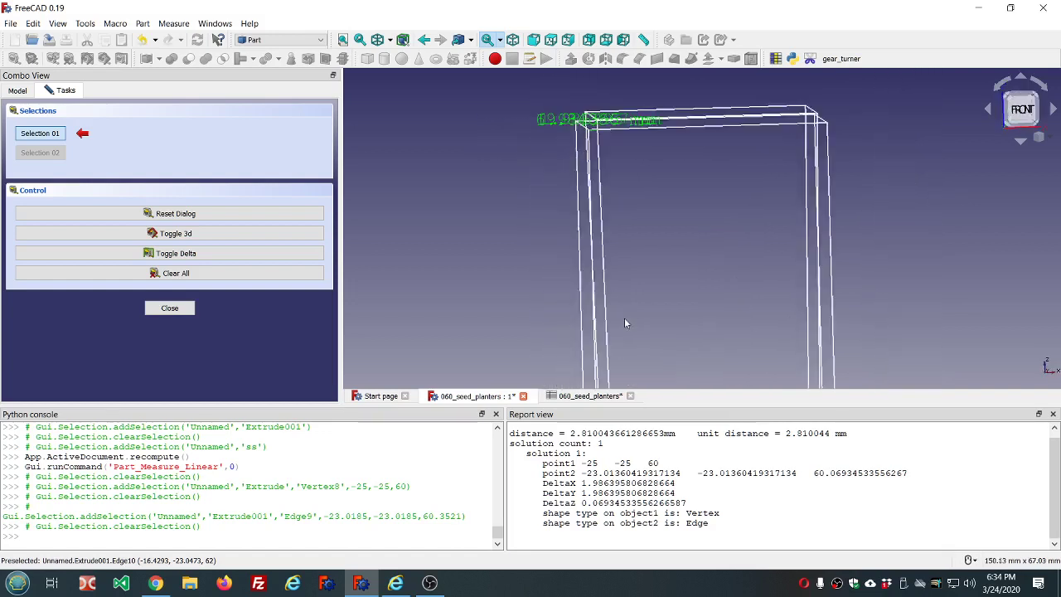
scroll(624, 318, "down", 1)
scroll(628, 365, "up", 4)
middle_click_drag(663, 286, 644, 281)
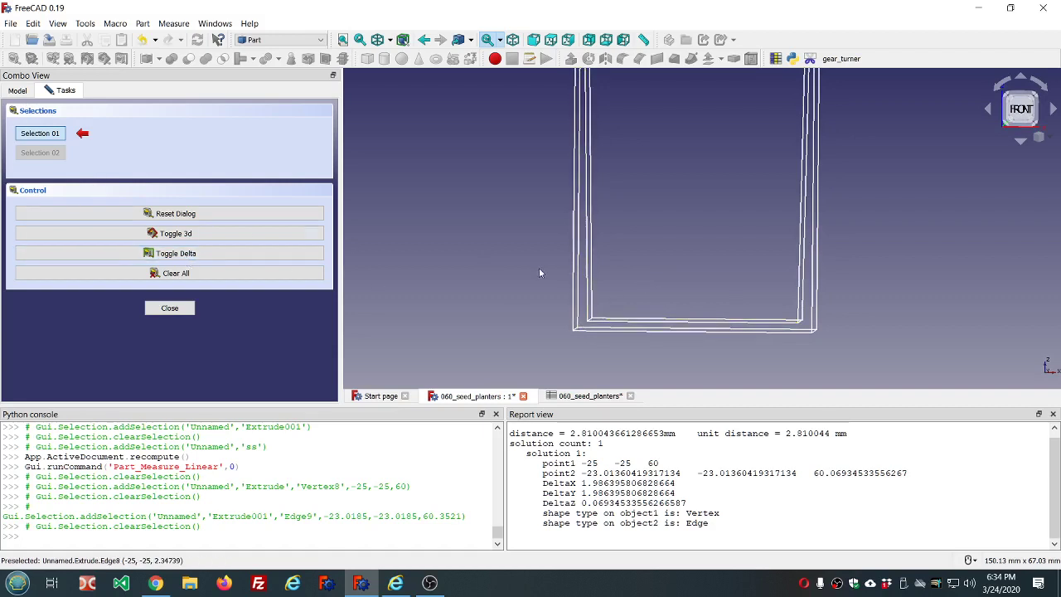
scroll(570, 332, "up", 3)
scroll(571, 339, "up", 1)
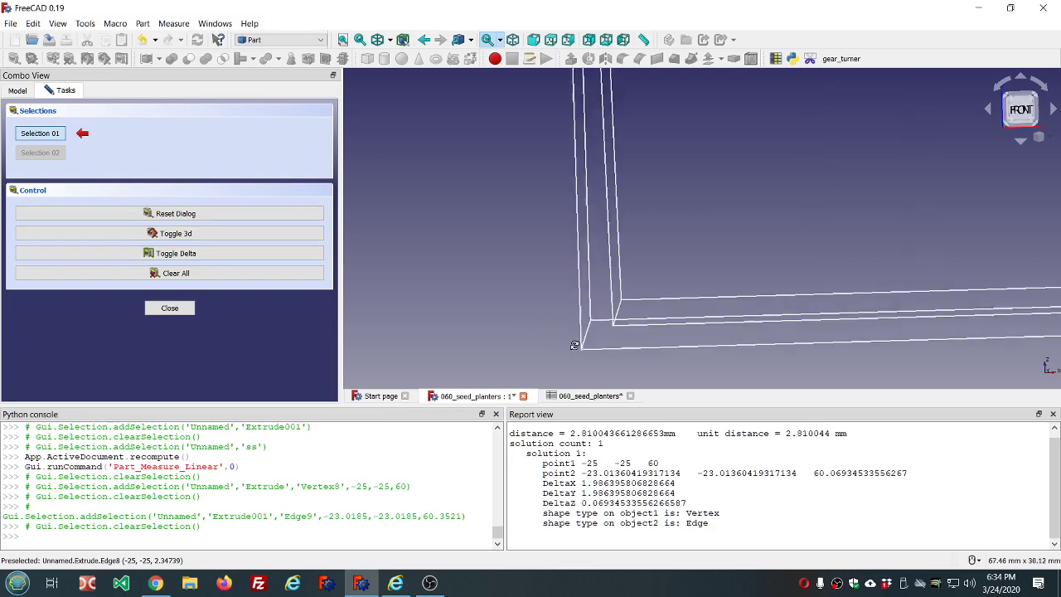
scroll(572, 343, "up", 1)
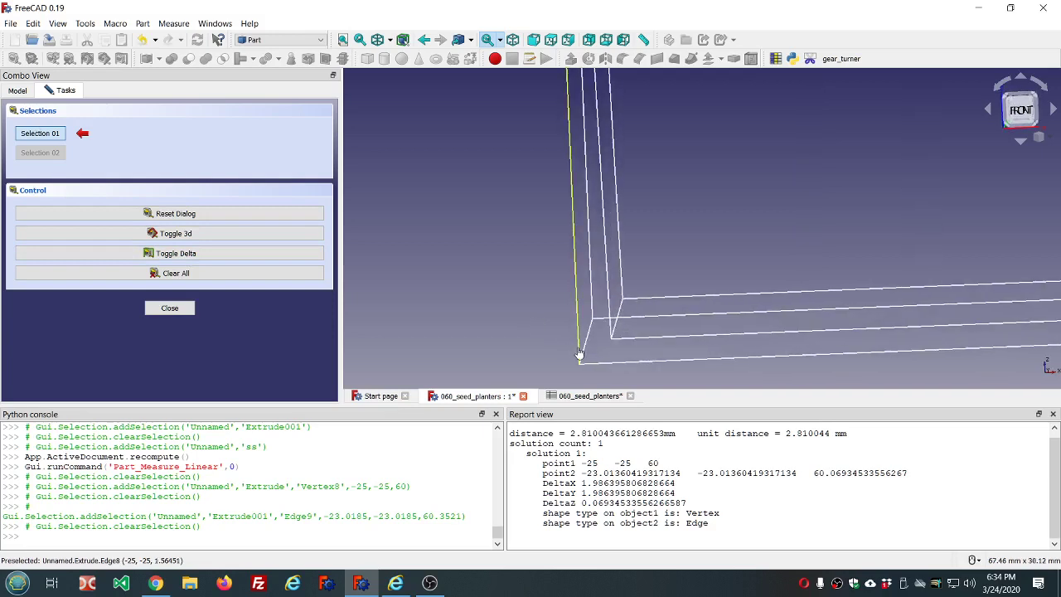
left_click(580, 353)
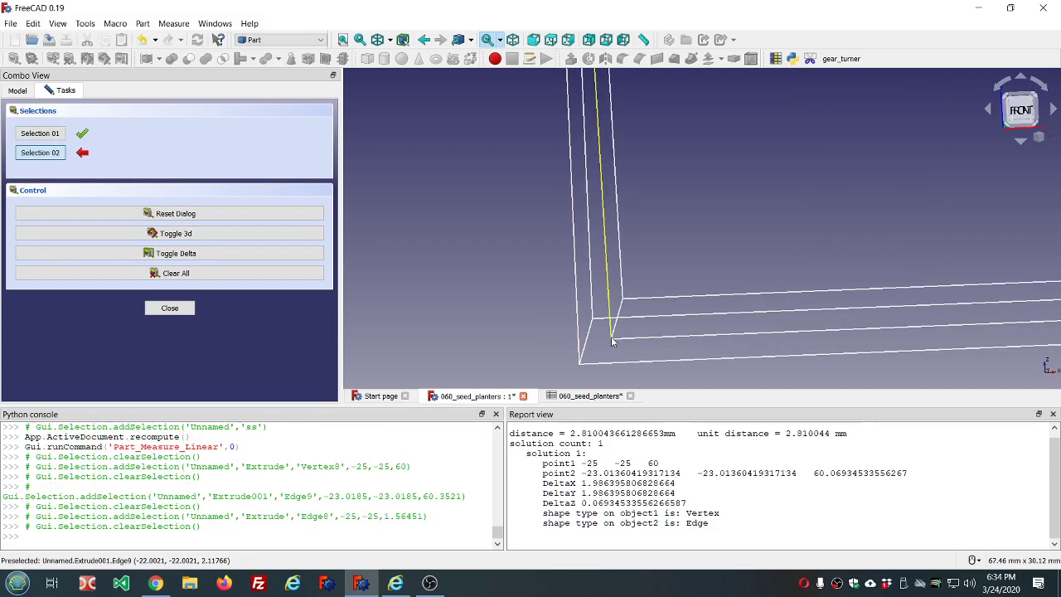
left_click(612, 341)
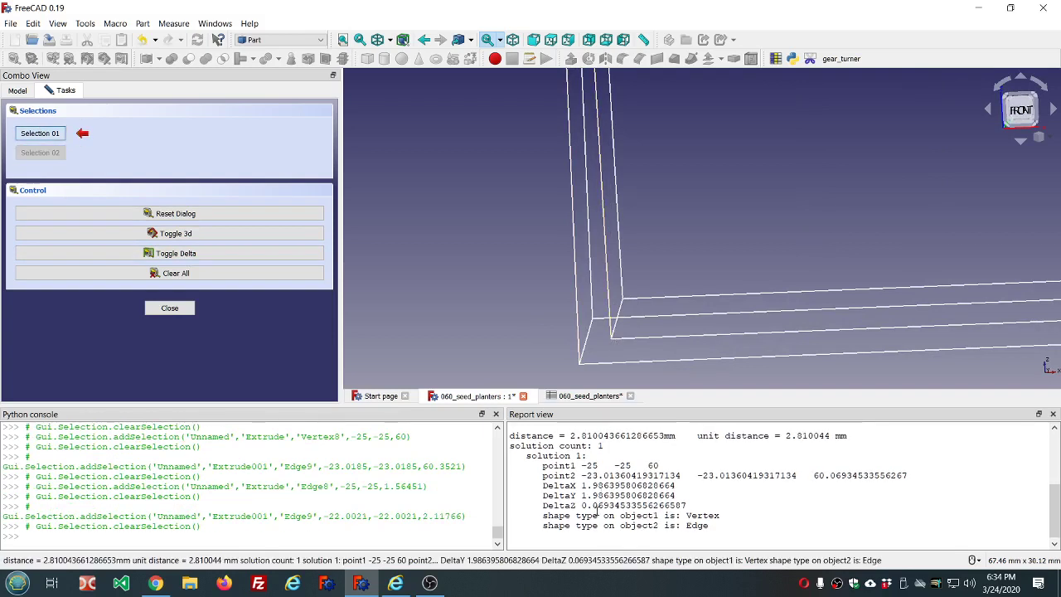
left_click(579, 364)
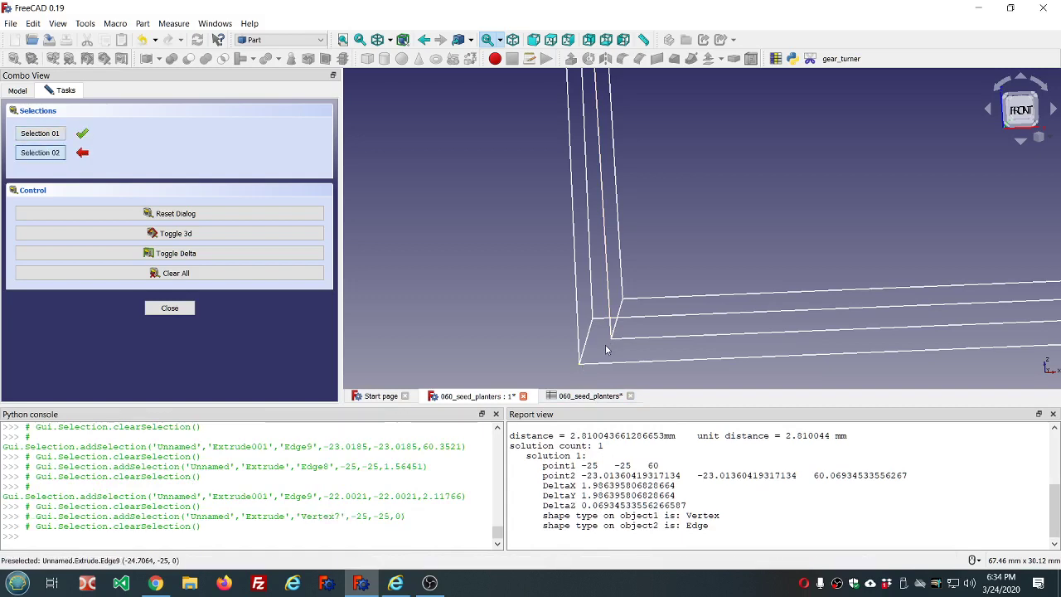
left_click(614, 344)
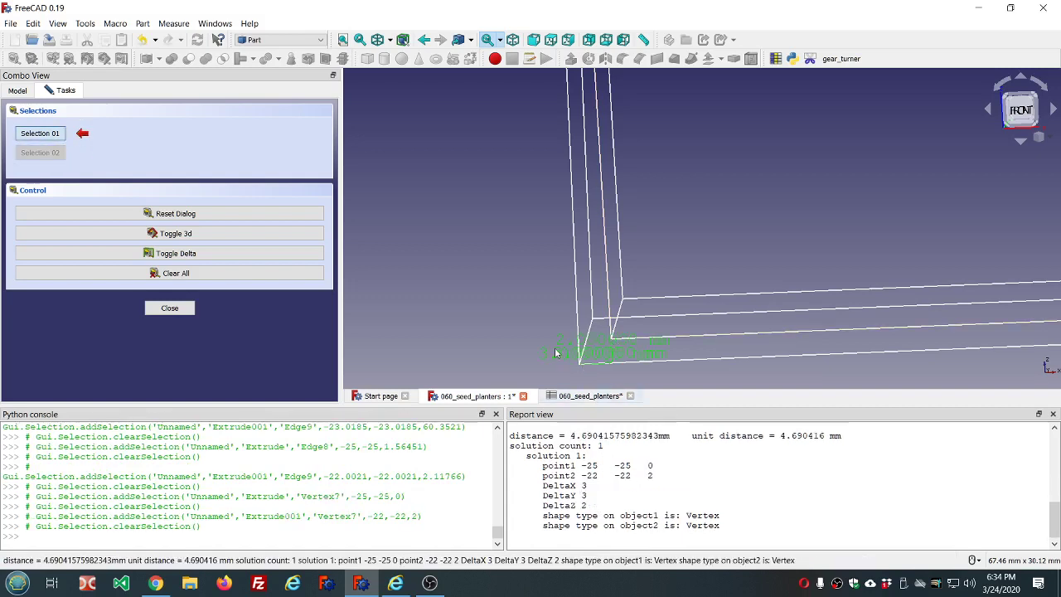
- Clear the measurement labels and close the measuring panel
left_click(199, 274)
left_click(169, 307)
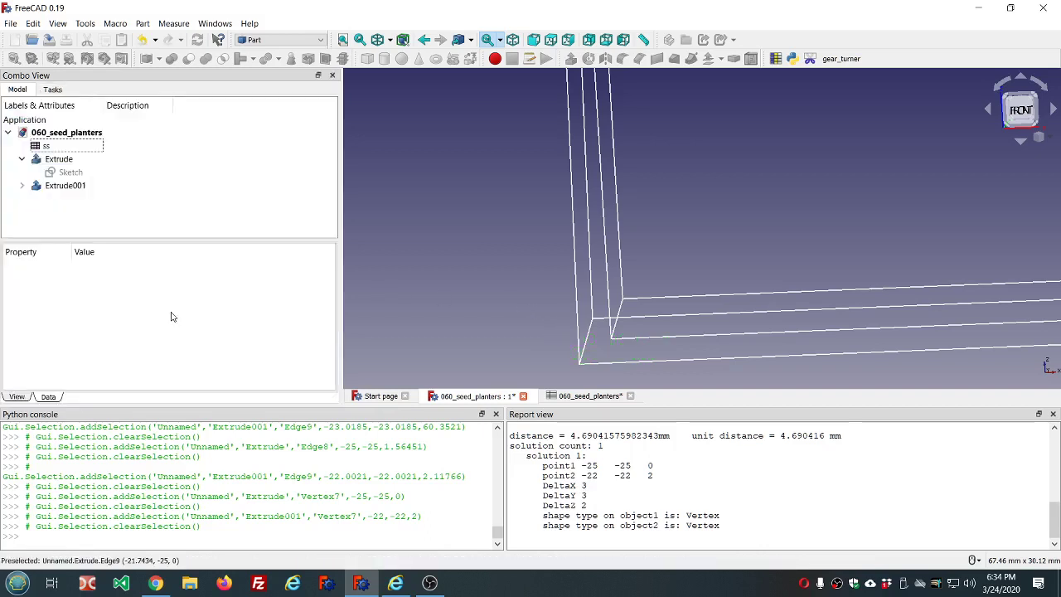
scroll(533, 284, "down", 2)
scroll(533, 284, "down", 3)
mouse_move(605, 236)
middle_mouse_down()
mouse_move(621, 224)
mouse_move(610, 242)
middle_mouse_up()
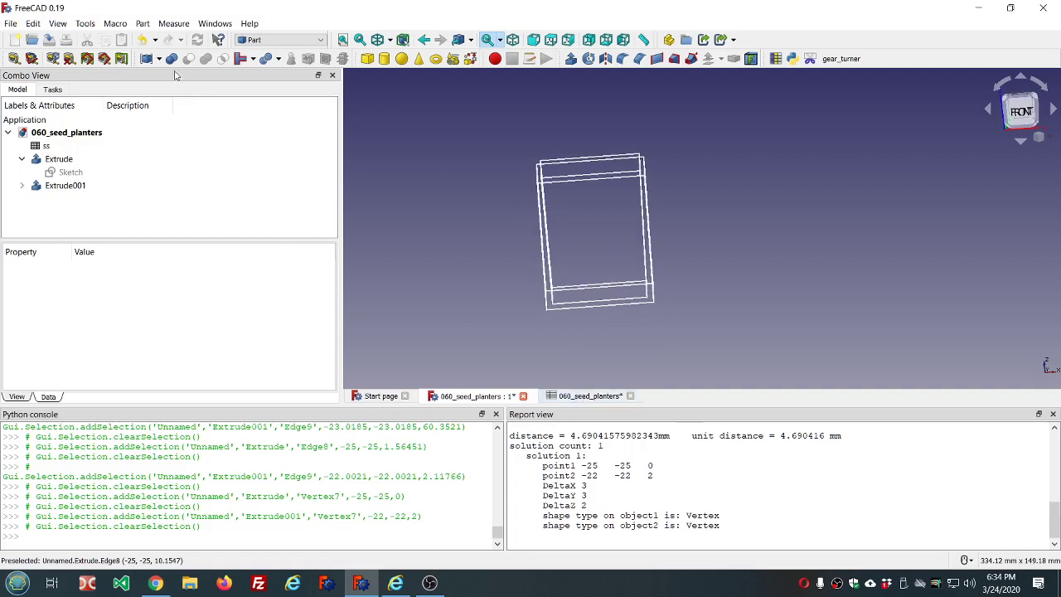
- Restore As is shading and cut Extrude001 from Extrude, creating the hollow Cut box
left_click(395, 40)
left_click(399, 57)
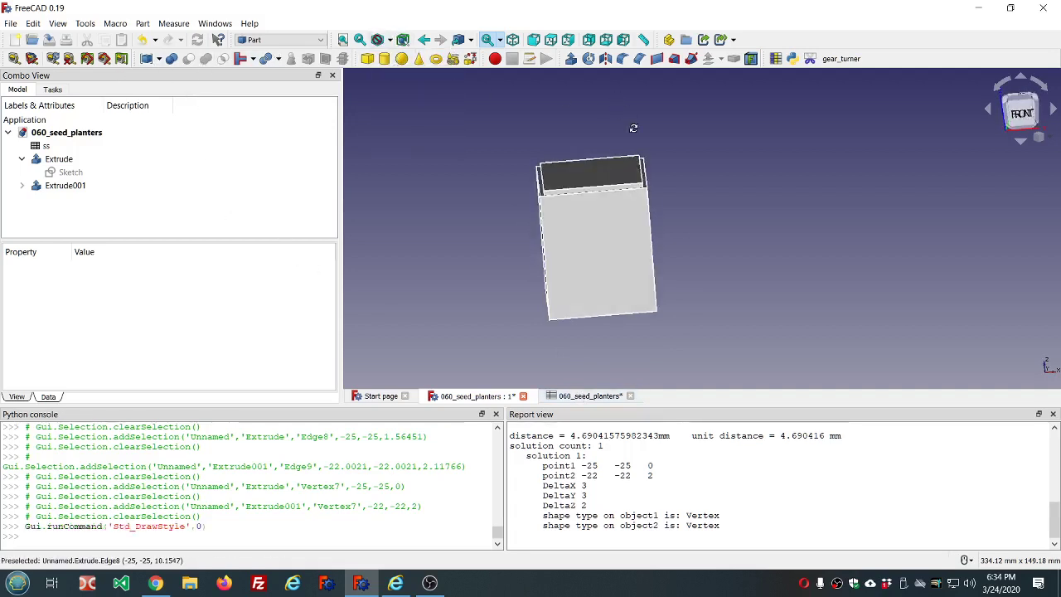
left_click(60, 158)
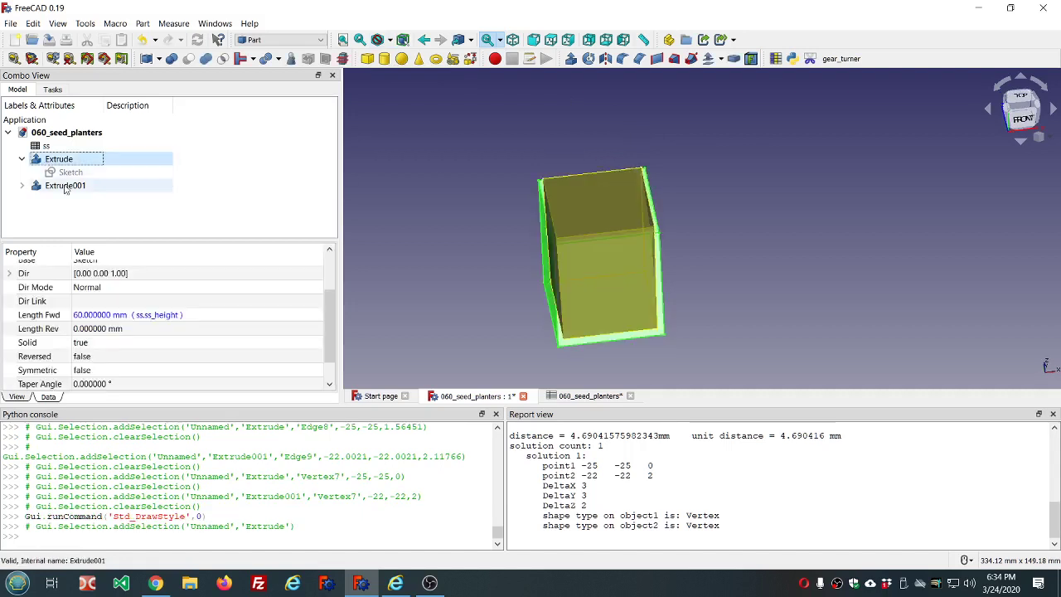
left_click(65, 186, "ctrl")
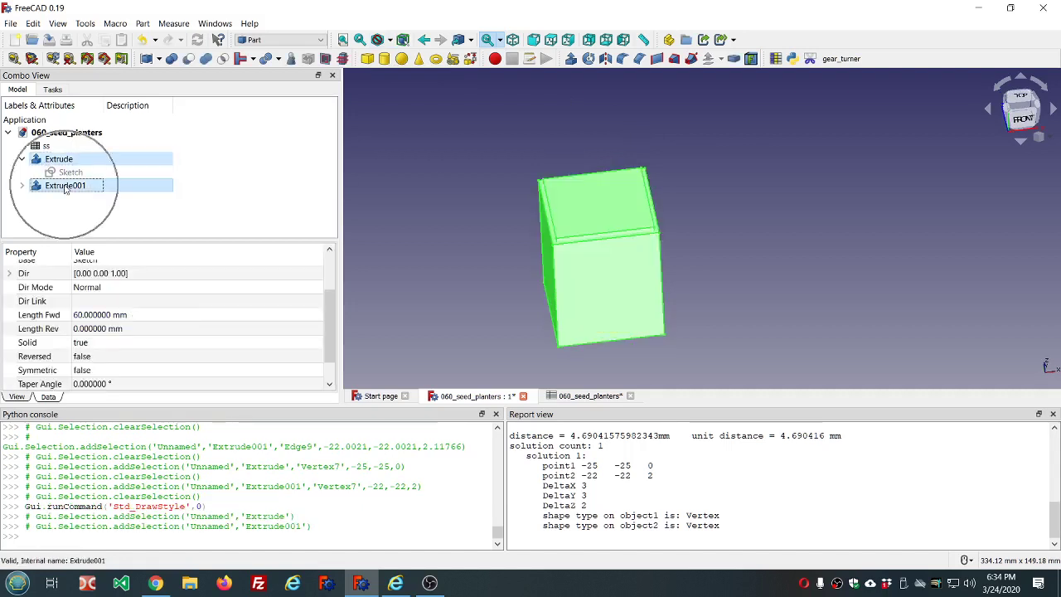
left_click(192, 62)
mouse_move(587, 124)
middle_mouse_down()
mouse_move(595, 90)
mouse_move(589, 112)
mouse_move(635, 170)
middle_mouse_up()
scroll(620, 134, "up", 2)
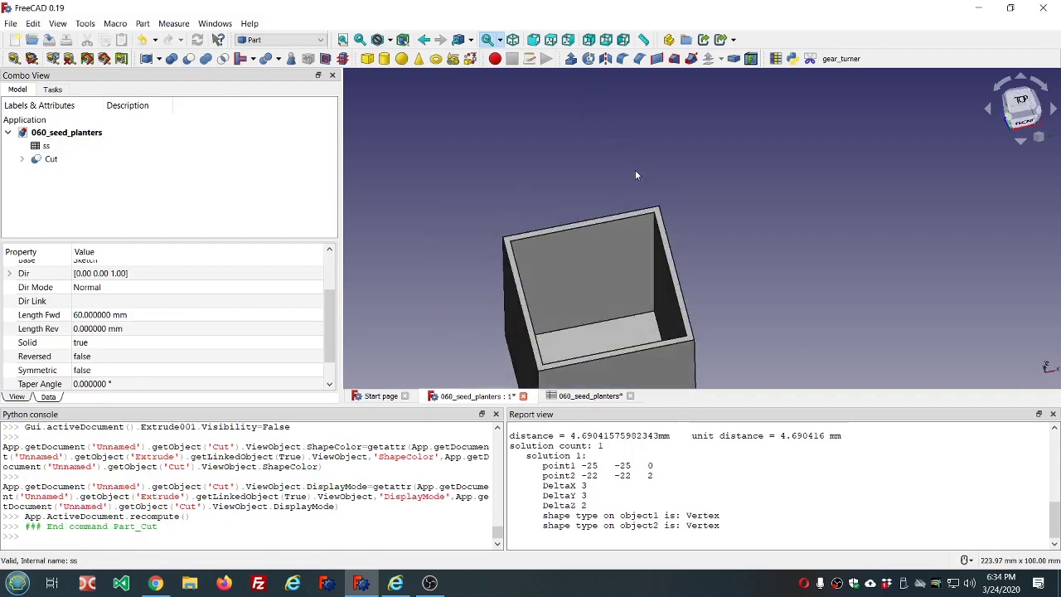
scroll(662, 270, "down", 3)
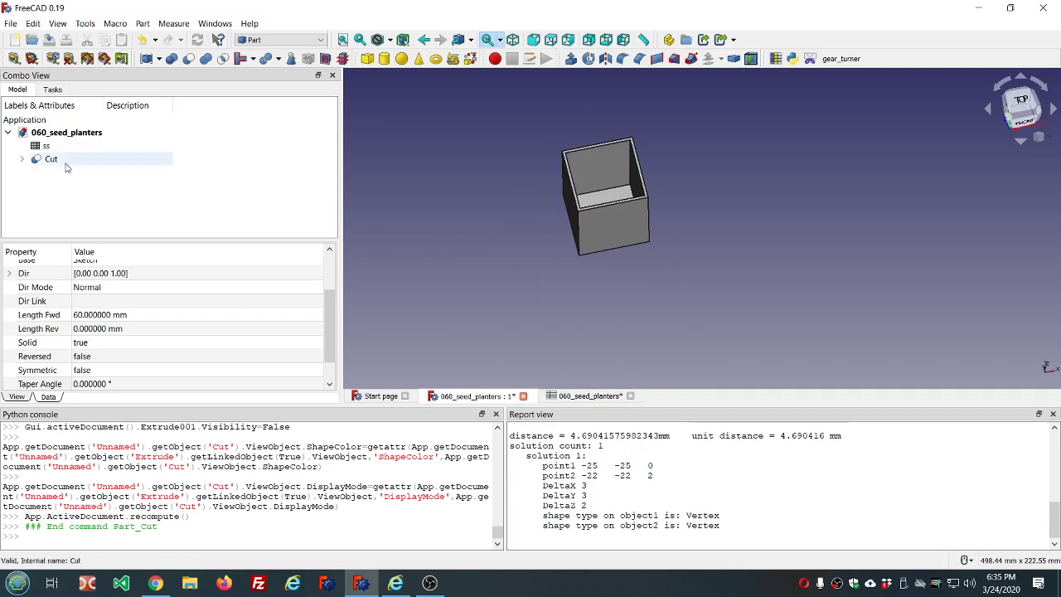
- Switch to the Sketcher workbench and clear the report log
left_click(306, 42)
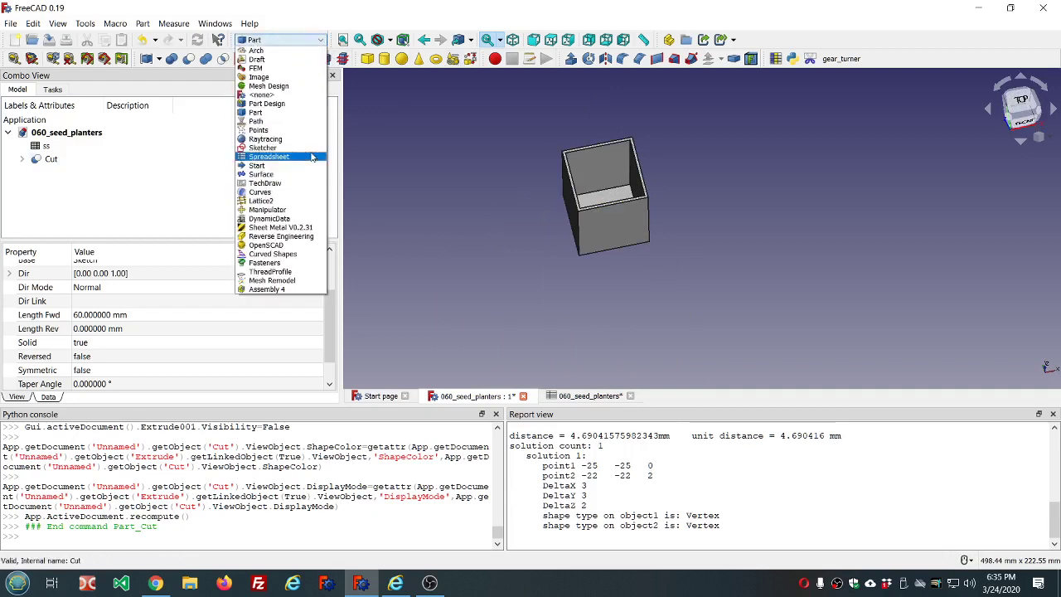
left_click(289, 151)
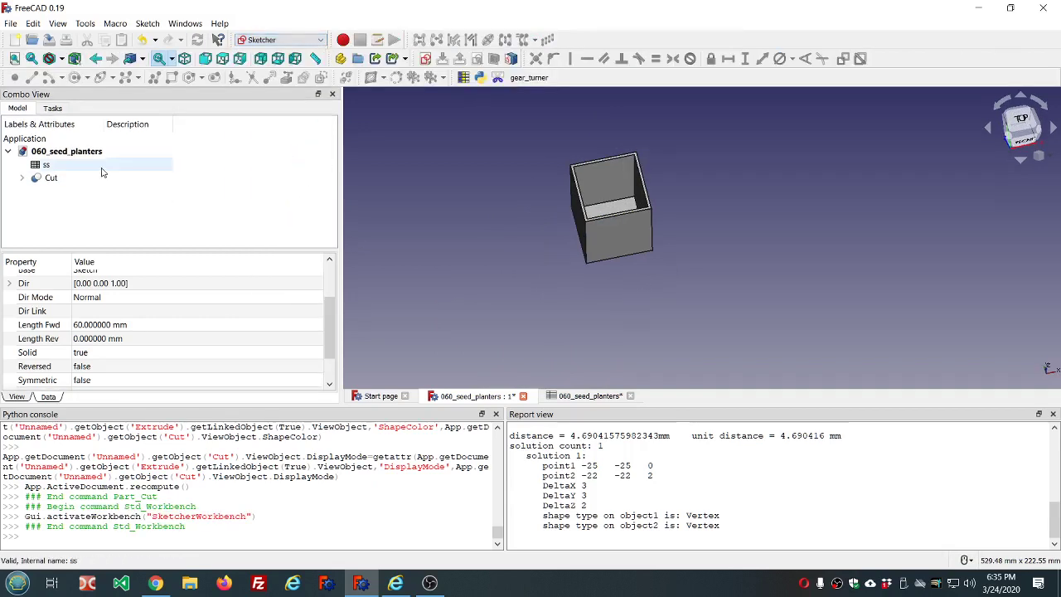
left_click(426, 59)
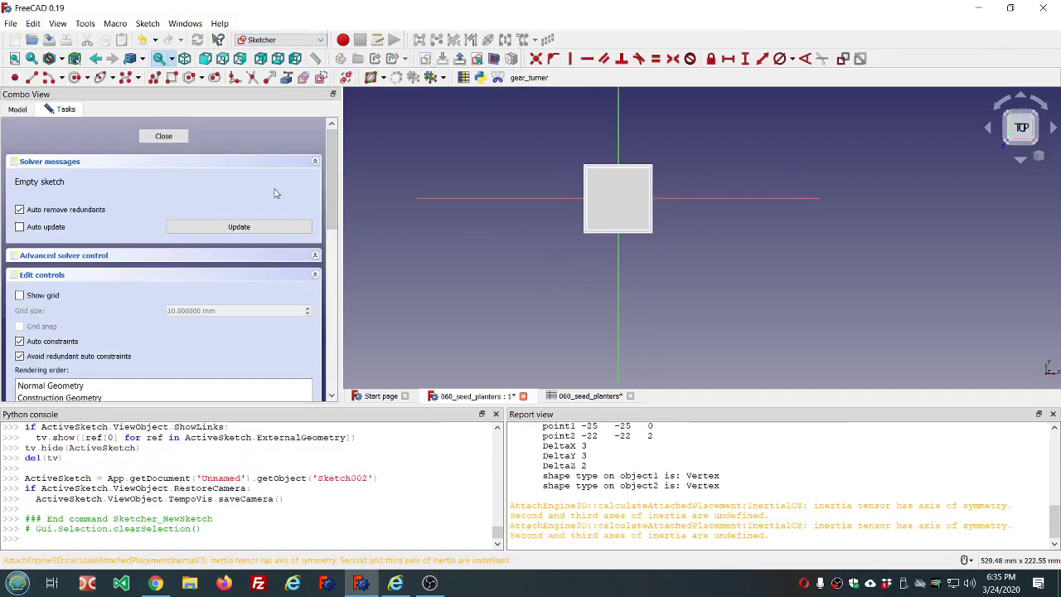
right_click(615, 471)
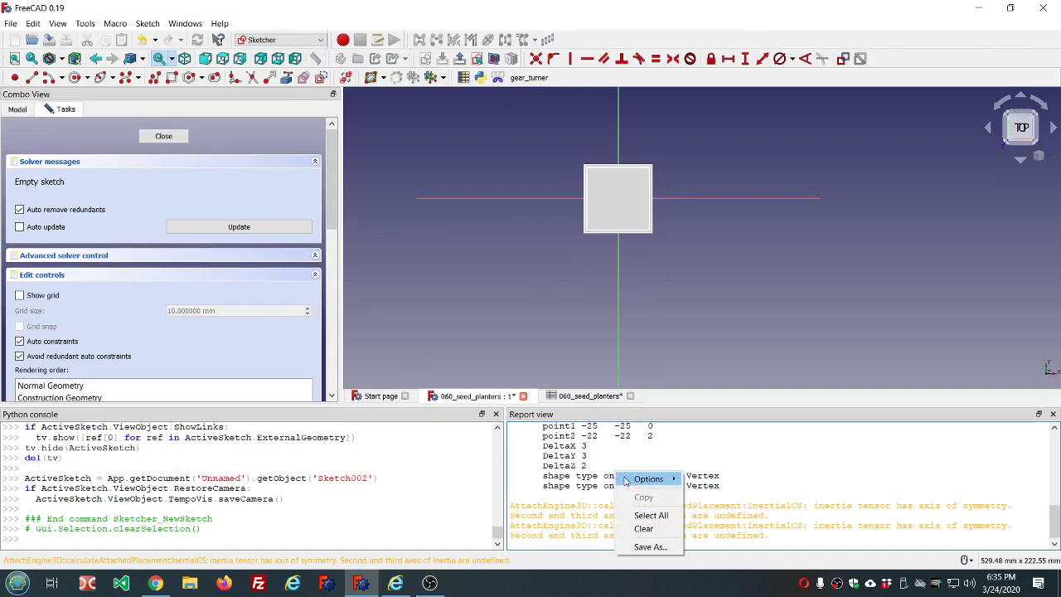
left_click(638, 525)
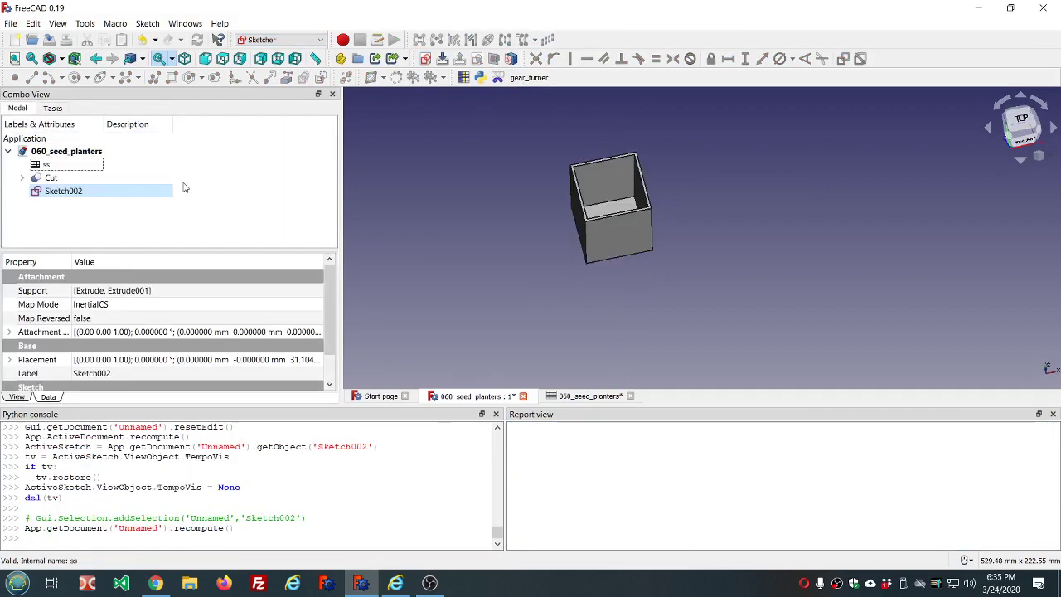
- Delete the empty Sketch002 and start a new sketch
left_click(136, 217)
left_click(89, 192)
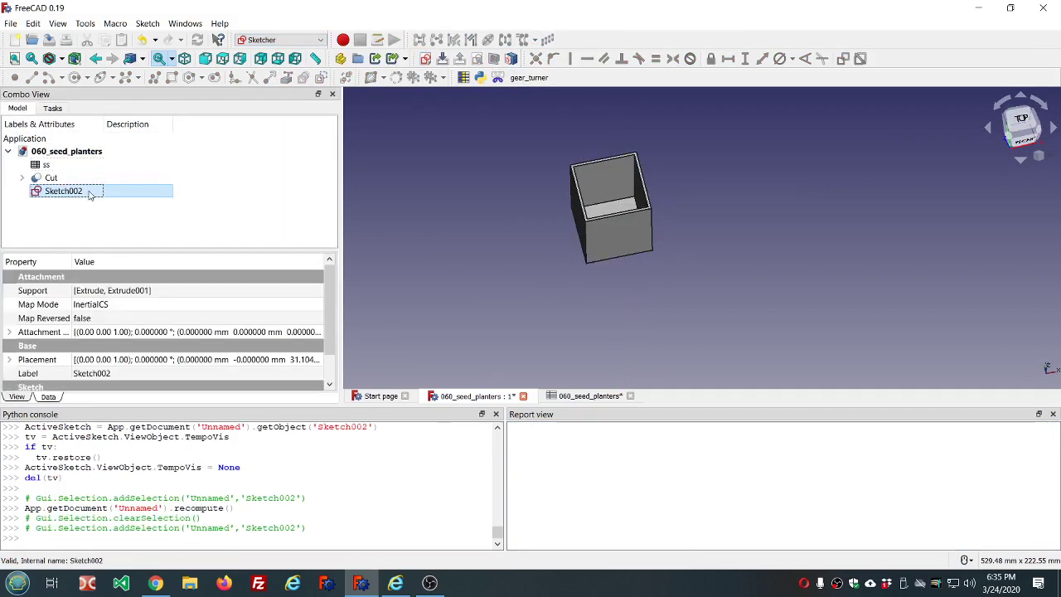
key("Delete")
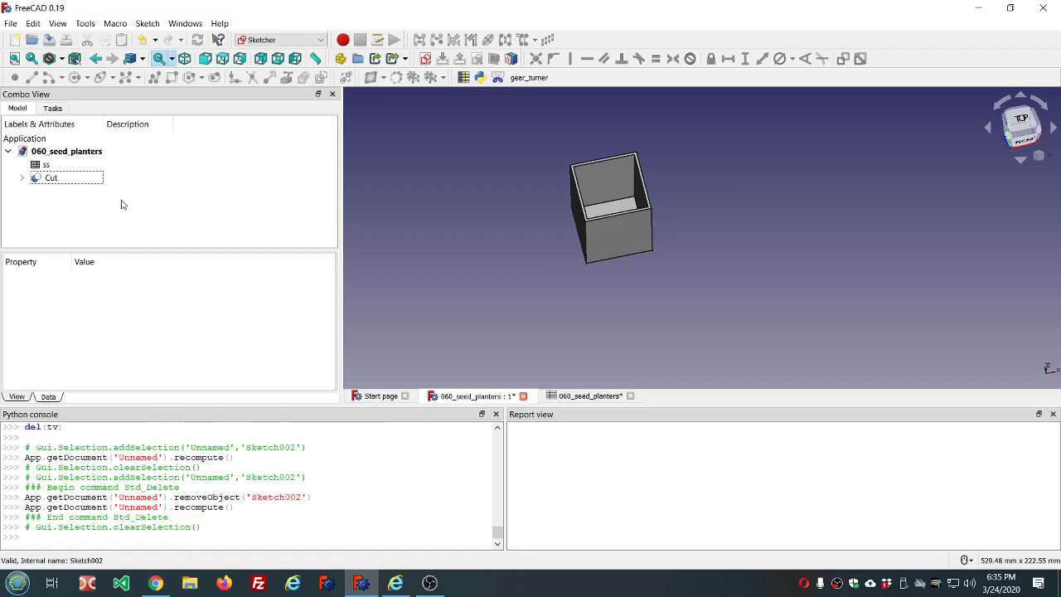
left_click(425, 58)
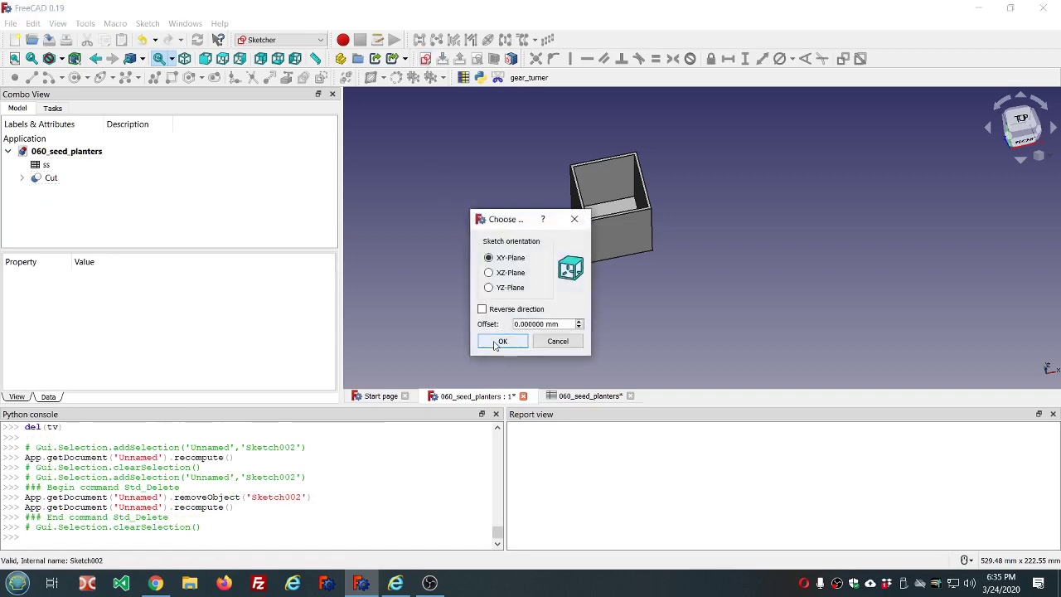
- On the XY plane with section view, draw a circle centred on the origin
left_click(501, 341)
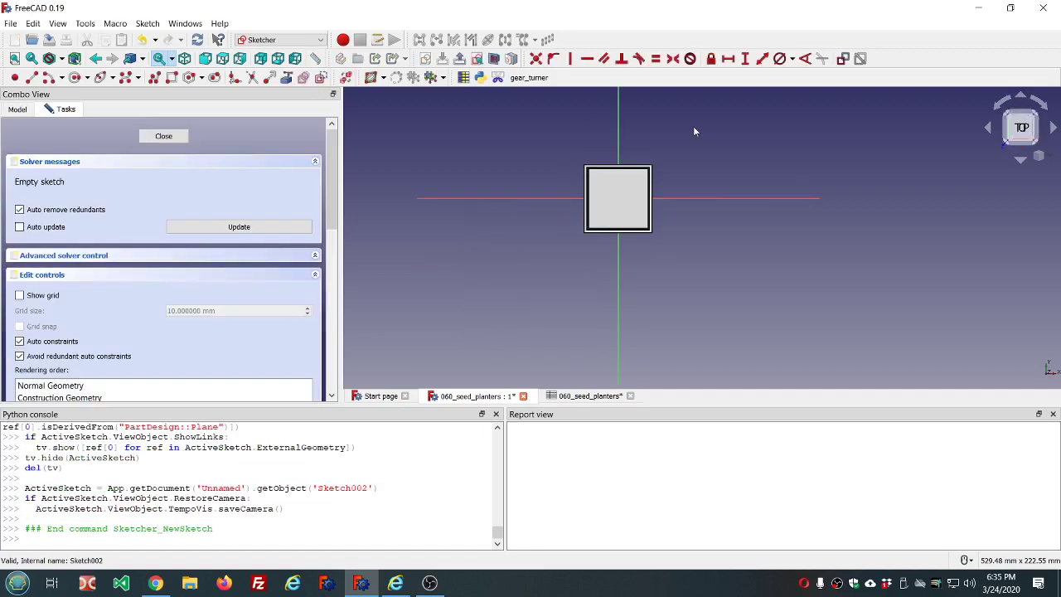
left_click(494, 58)
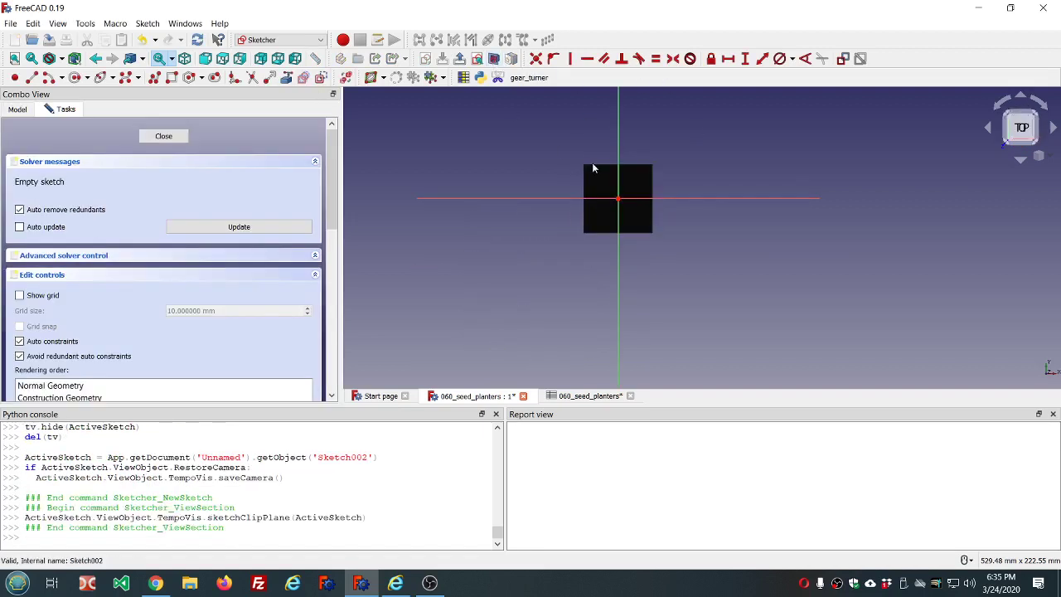
left_click(74, 77)
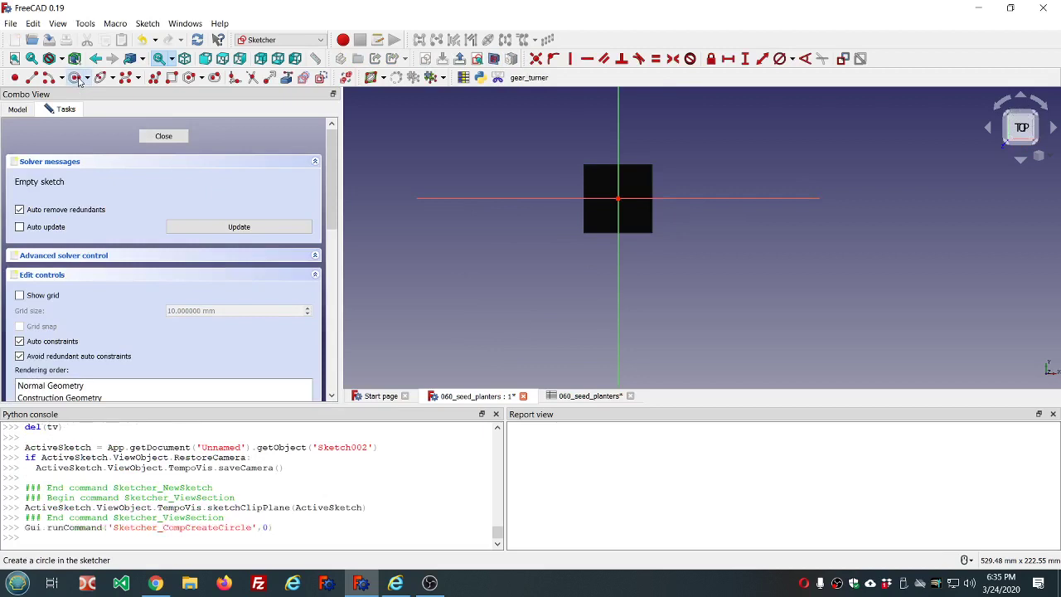
scroll(614, 198, "up", 2)
scroll(614, 197, "up", 2)
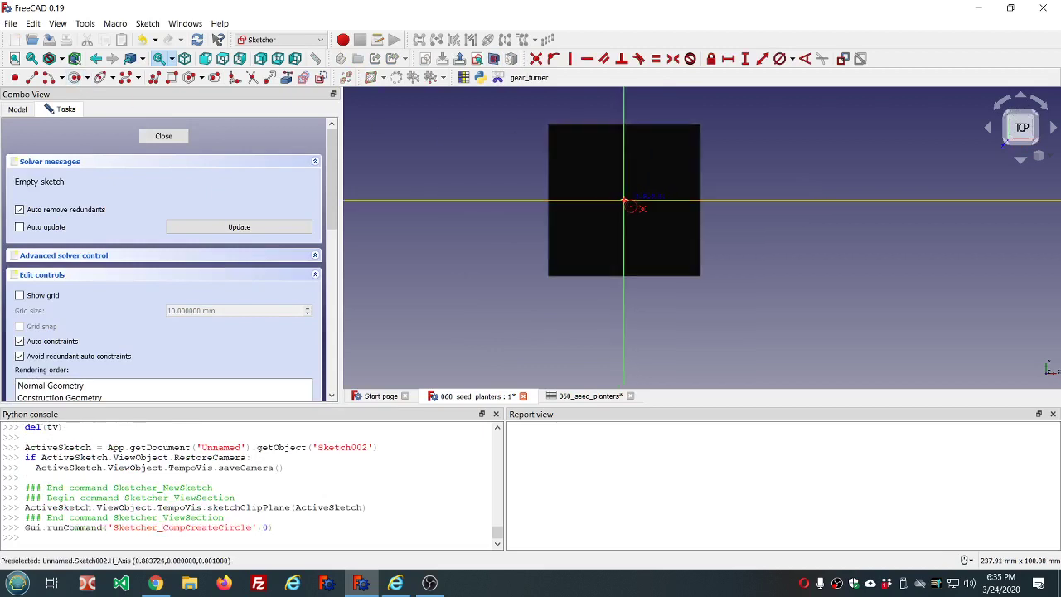
left_click(624, 200)
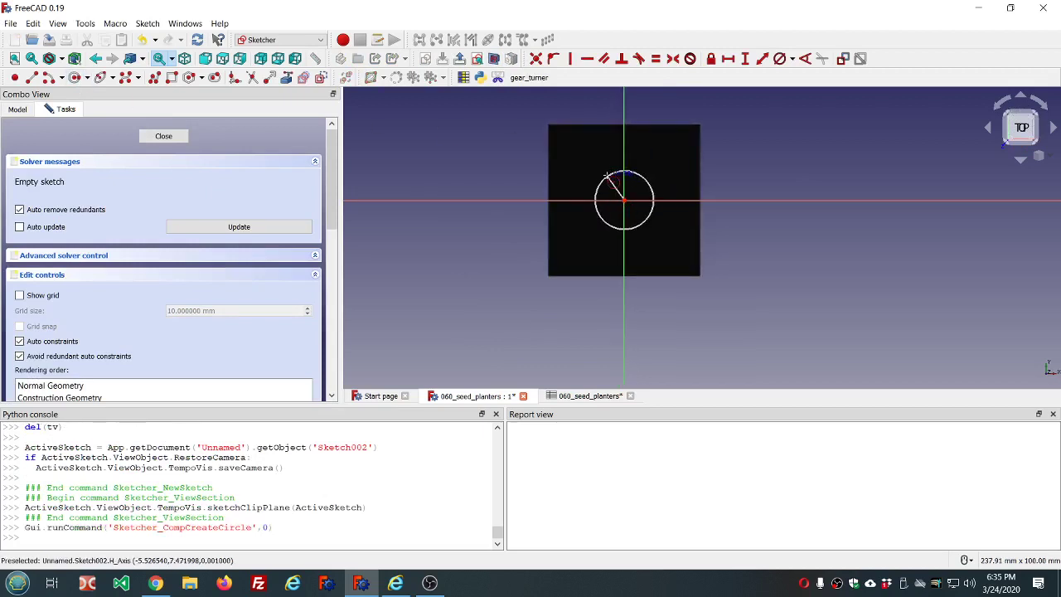
left_click(639, 174)
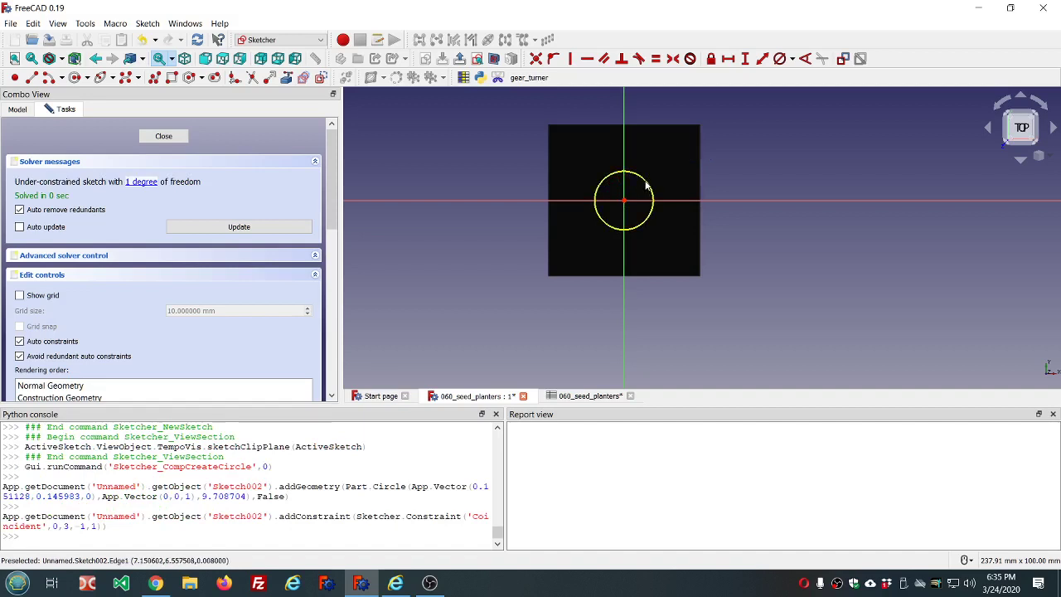
left_click(648, 182)
- Constrain the circle's diameter to ss.ss_hole_diameter (25 mm) and close the sketch
left_click(792, 60)
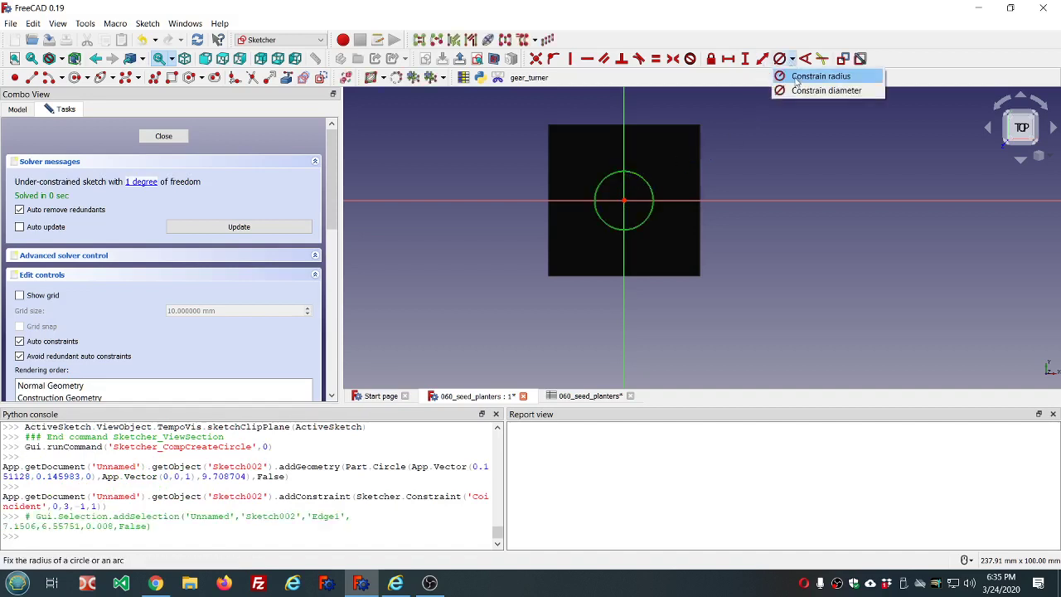
left_click(799, 89)
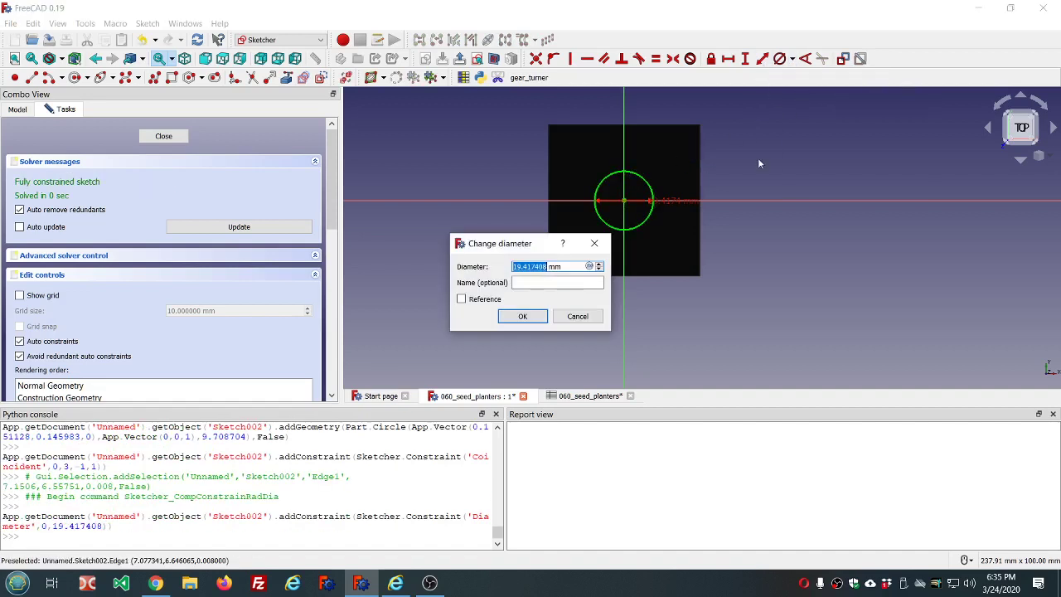
key("equal")
type("ss.s")
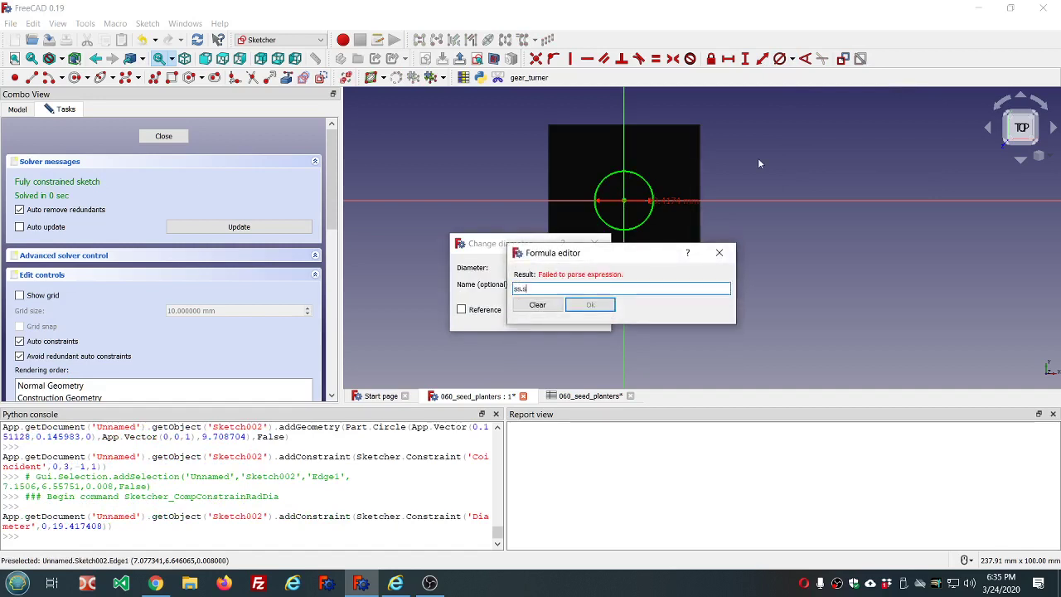
type("s")
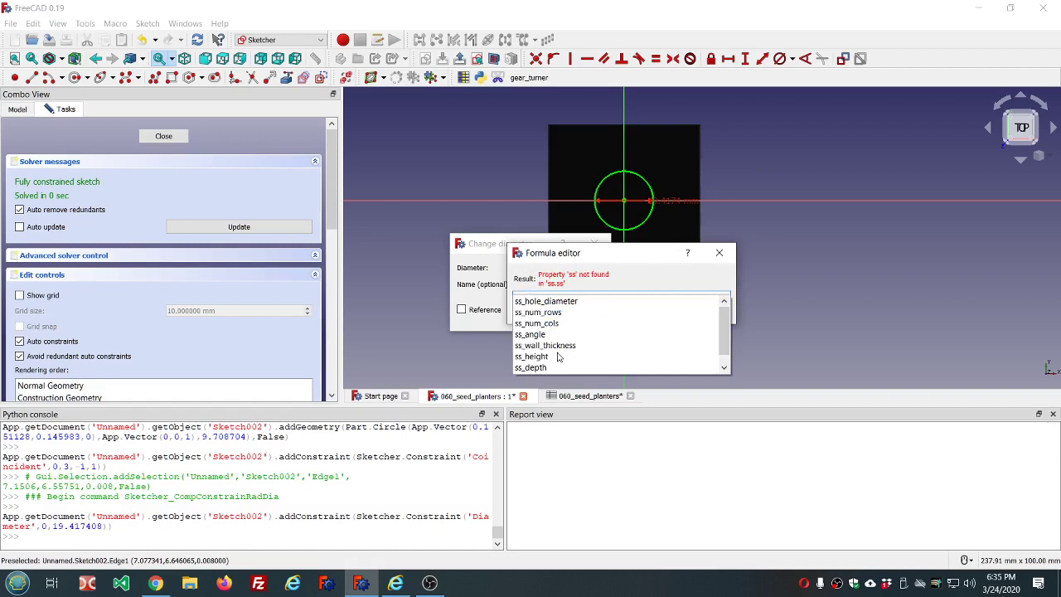
left_click(556, 301)
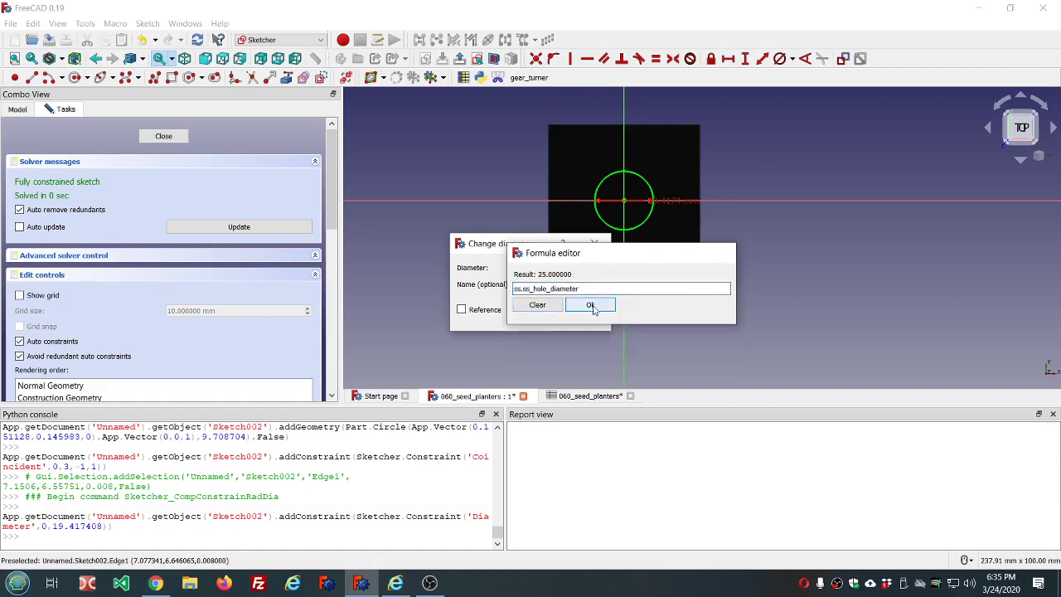
left_click(594, 305)
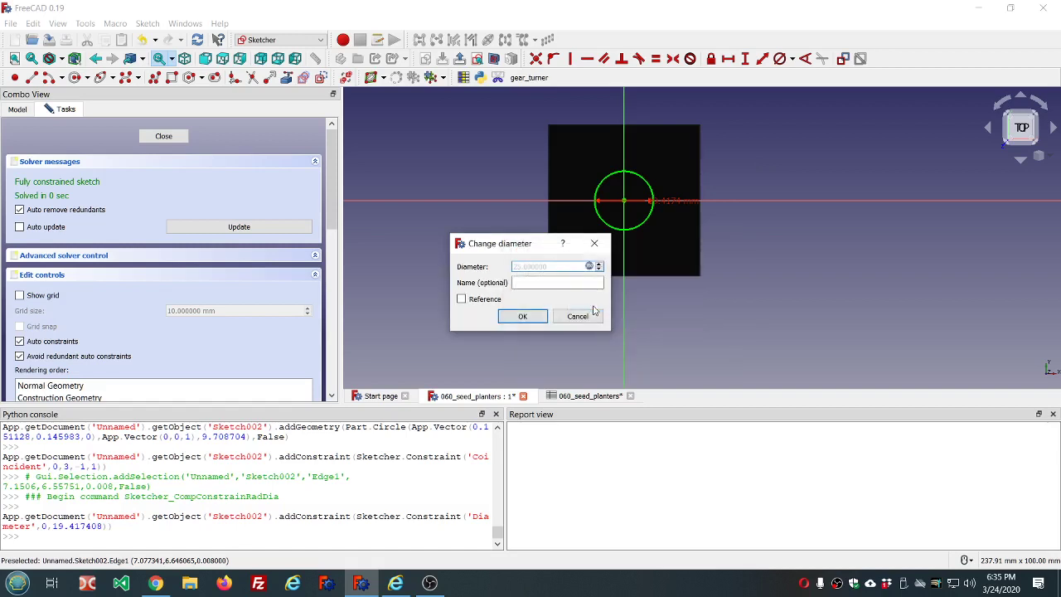
left_click(522, 318)
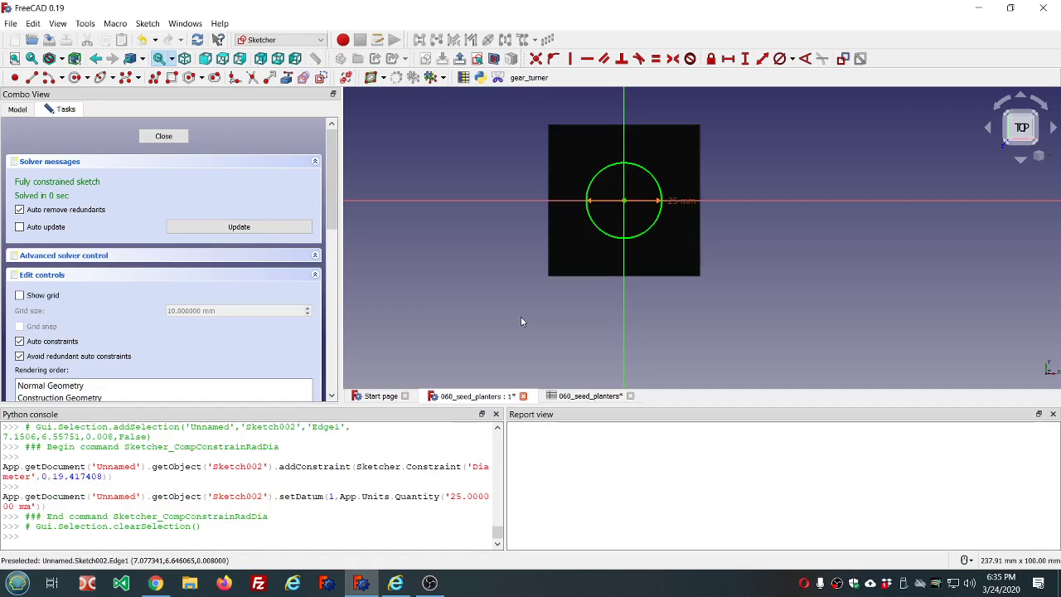
left_click(170, 141)
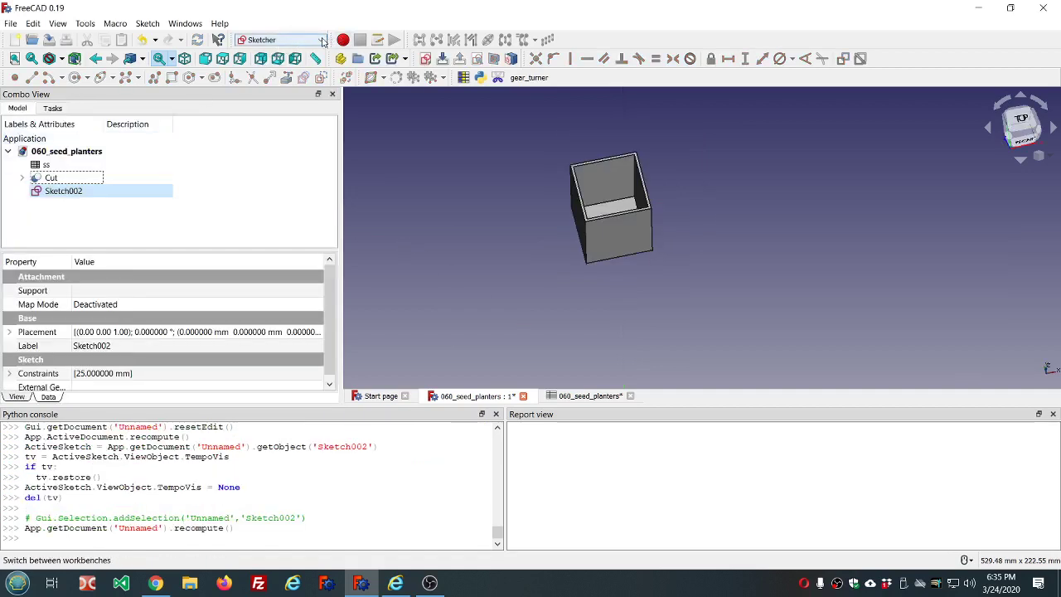
- In the Part workbench, extrude the 25 mm circle Sketch002 by 10 mm into Extrude002
left_click(323, 42)
left_click(301, 112)
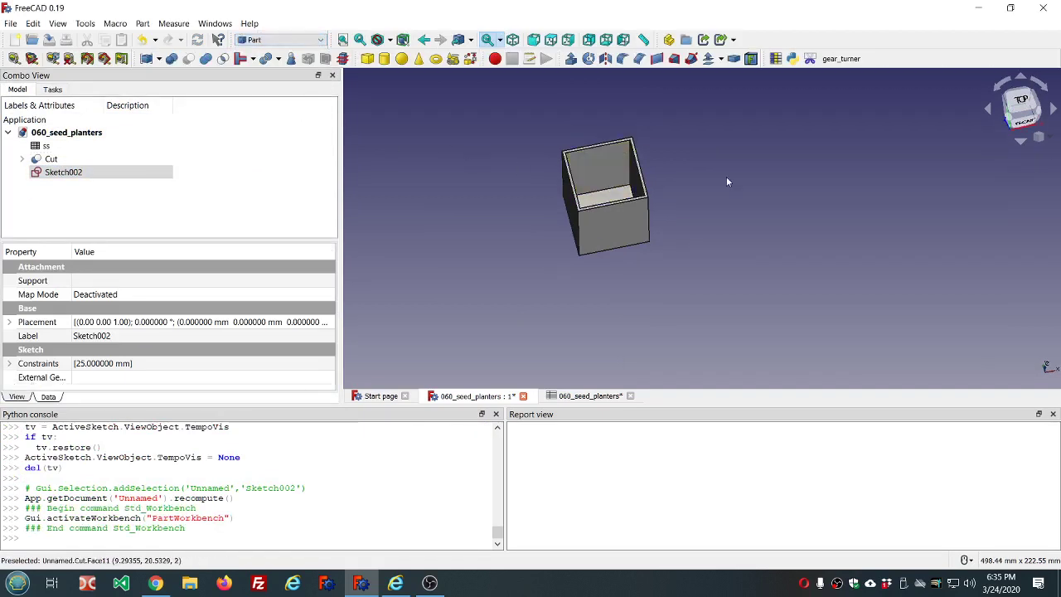
key("2")
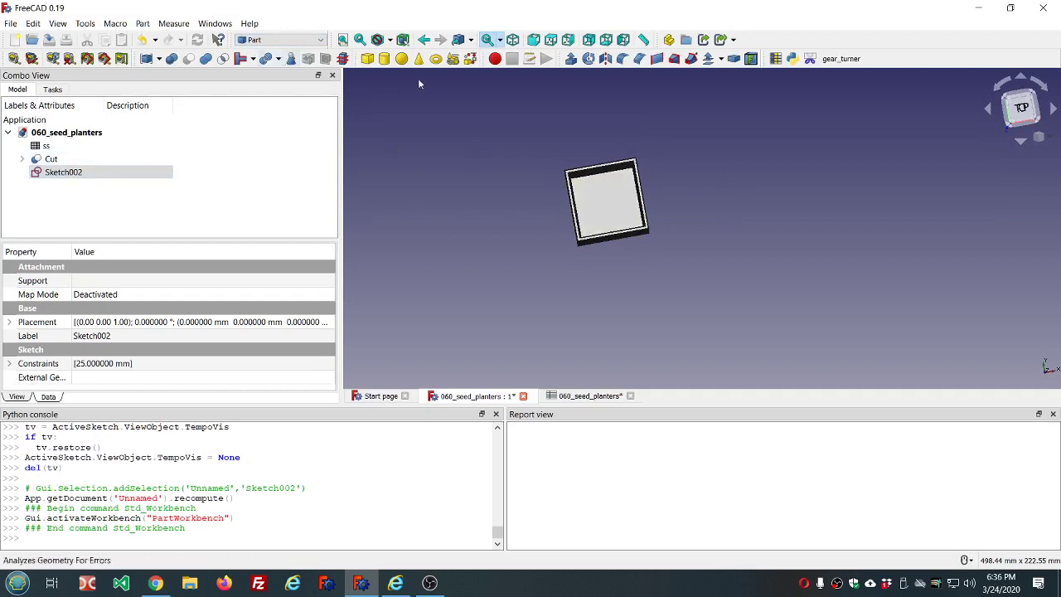
left_click(571, 58)
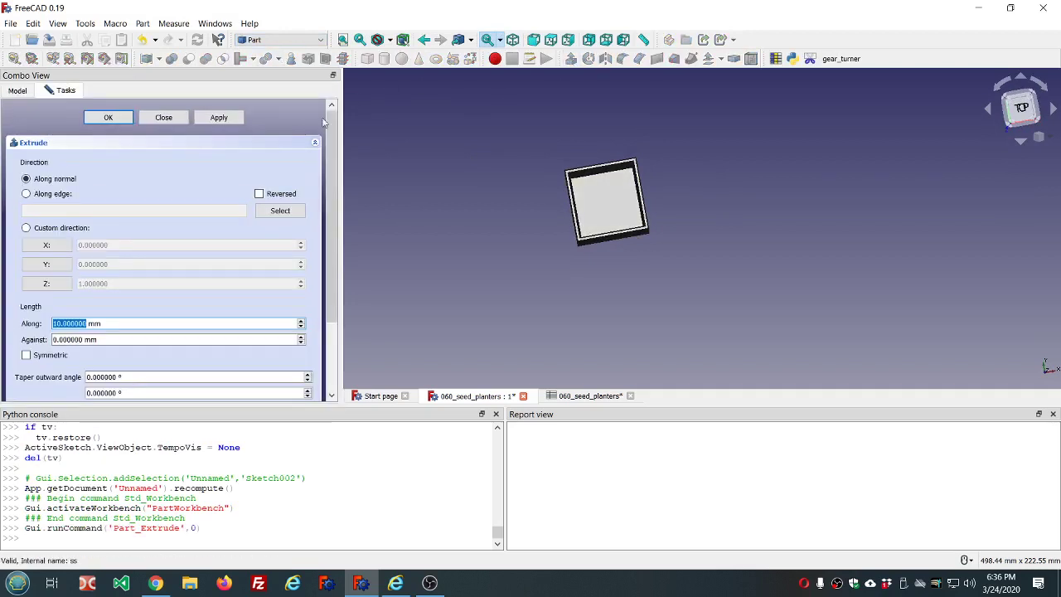
left_click(108, 117)
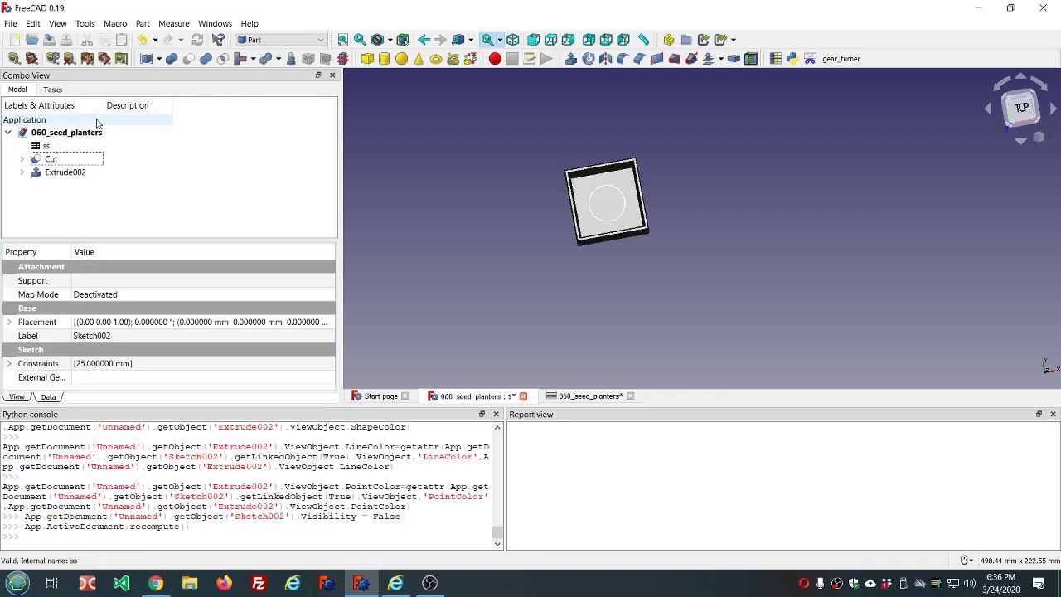
mouse_move(679, 250)
middle_mouse_down()
mouse_move(654, 161)
mouse_move(679, 249)
middle_mouse_up()
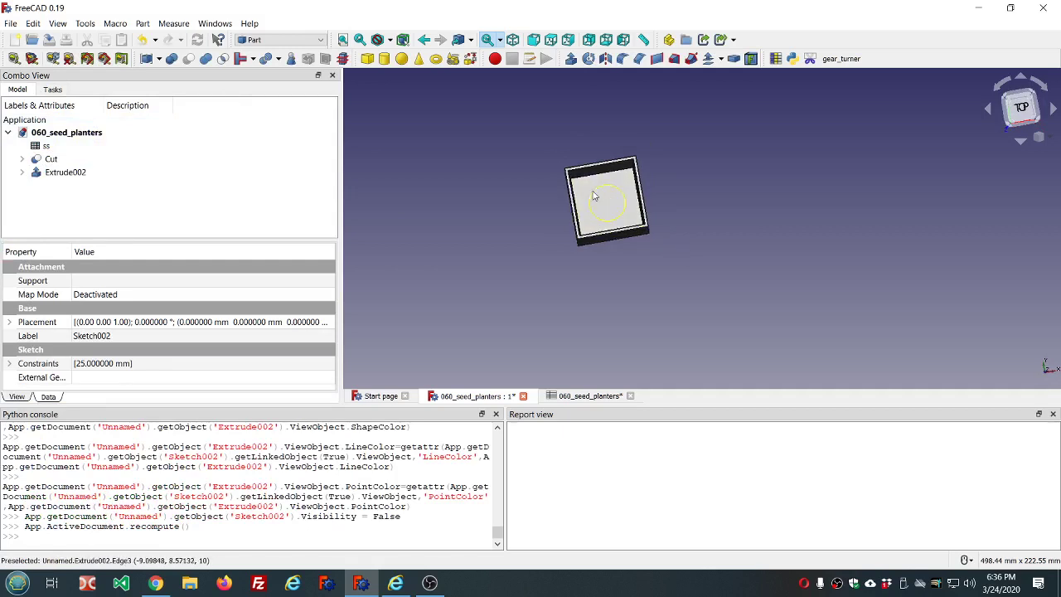
- Select the hollow block Cut, then Extrude002, ready for the boolean cut
left_click(75, 176)
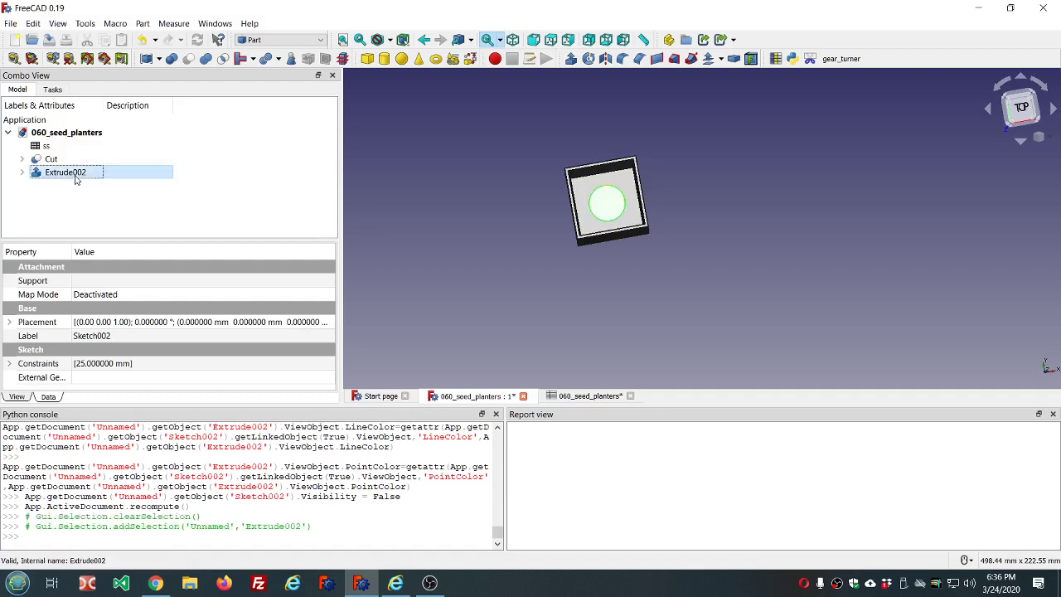
left_click(68, 162)
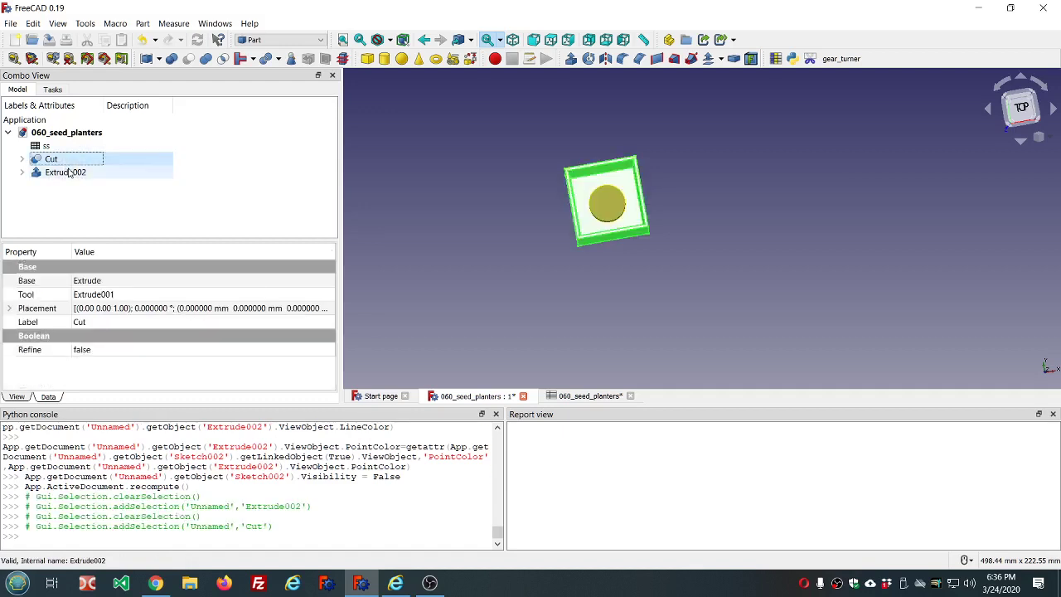
left_click(70, 171, "ctrl")
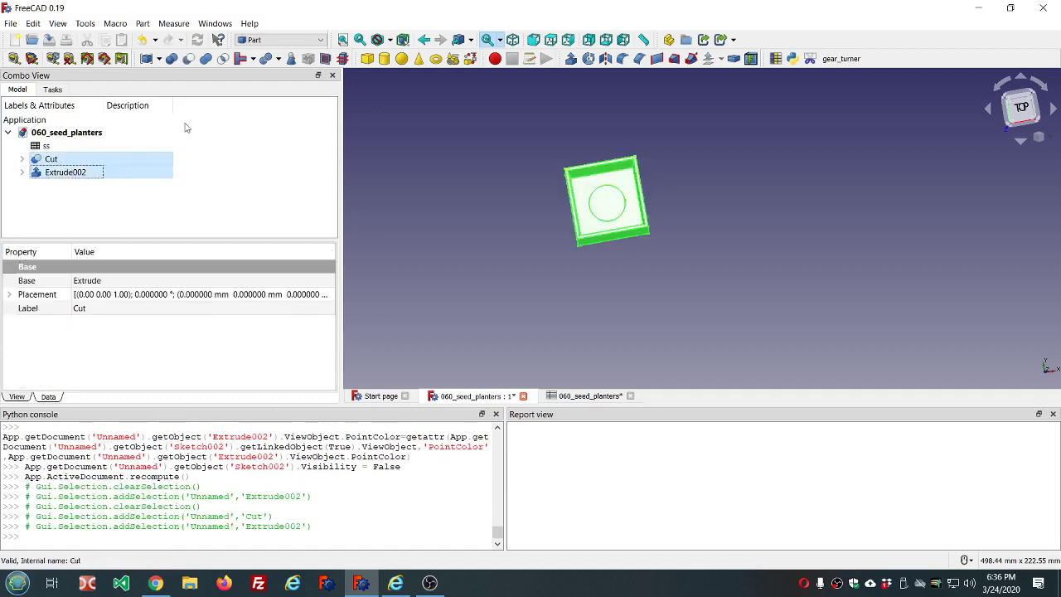
left_click(188, 60)
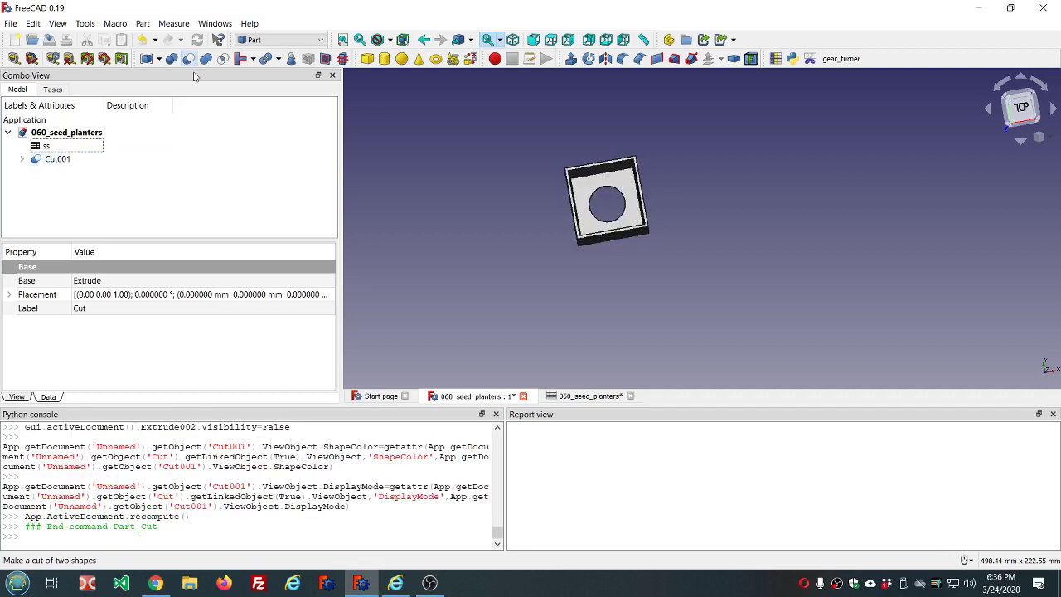
middle_click_drag(624, 277, 605, 245)
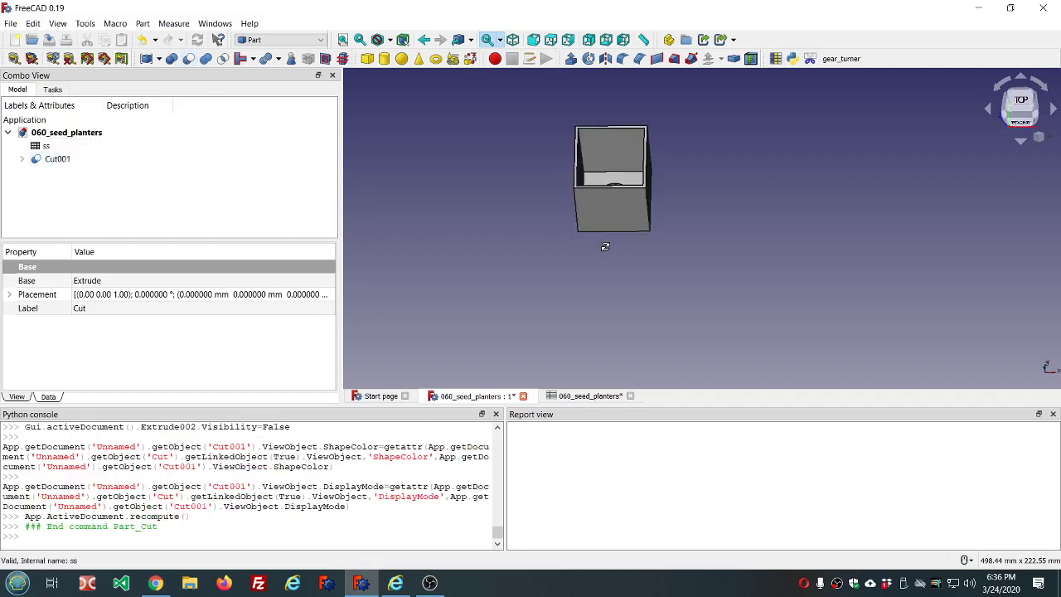
scroll(617, 185, "up", 3)
scroll(638, 166, "up", 2)
mouse_move(642, 175)
middle_mouse_down()
mouse_move(639, 190)
mouse_move(611, 138)
mouse_move(649, 222)
middle_mouse_up()
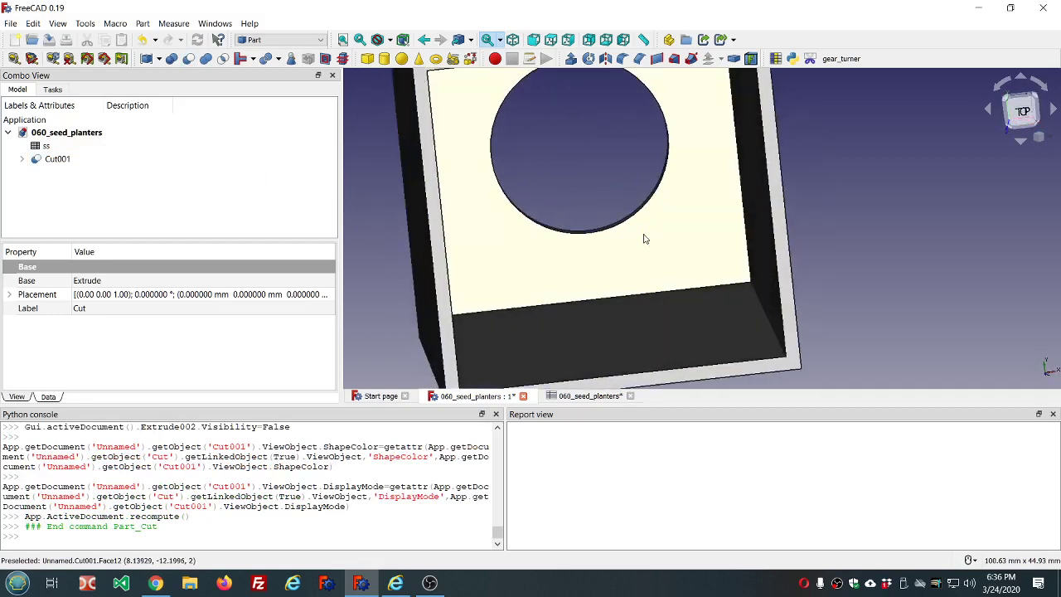
scroll(645, 239, "up", 2)
scroll(635, 223, "down", 2)
scroll(625, 218, "down", 3)
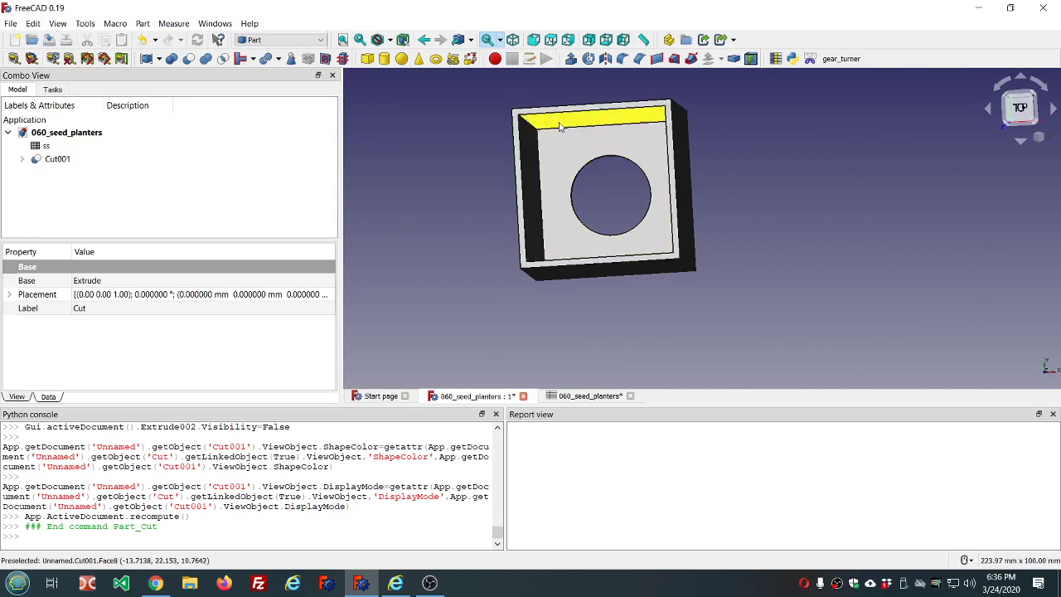
middle_click_drag(560, 126, 611, 222)
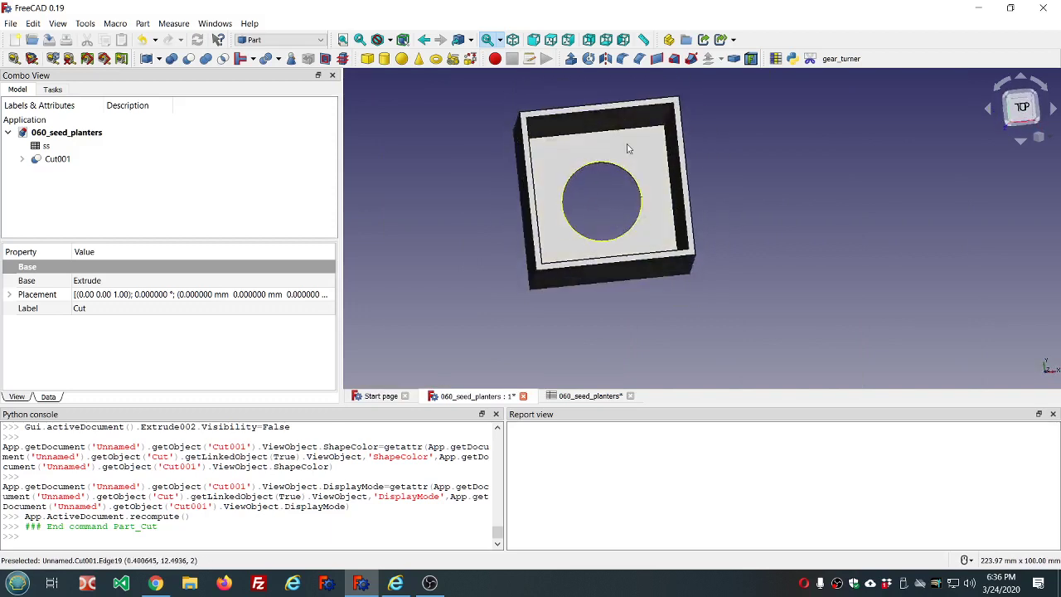
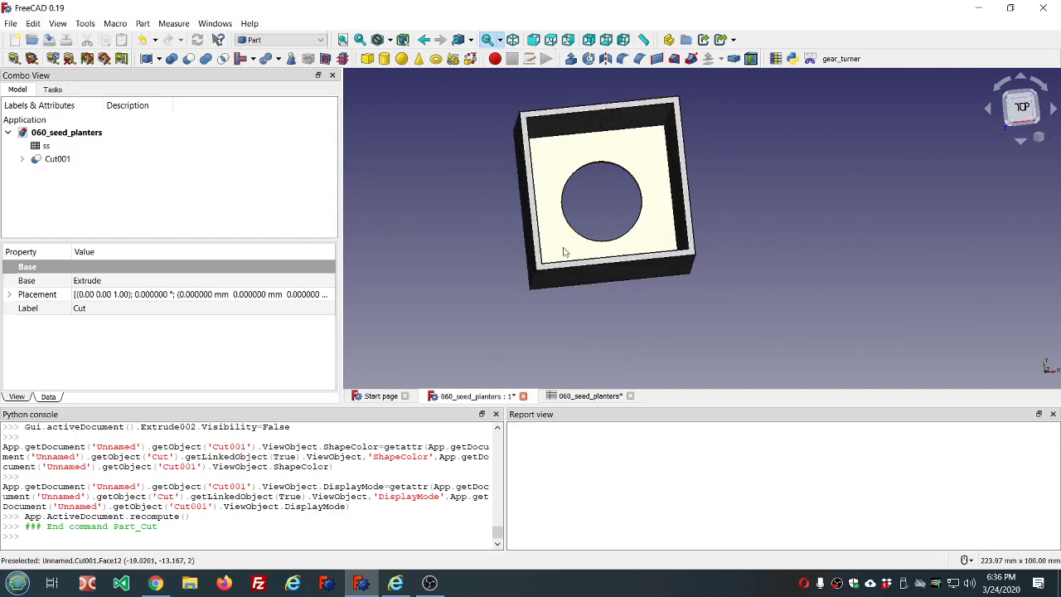
- Select the Cut001 planter cup and switch to the Draft workbench
scroll(539, 195, "down", 1)
scroll(539, 195, "down", 1)
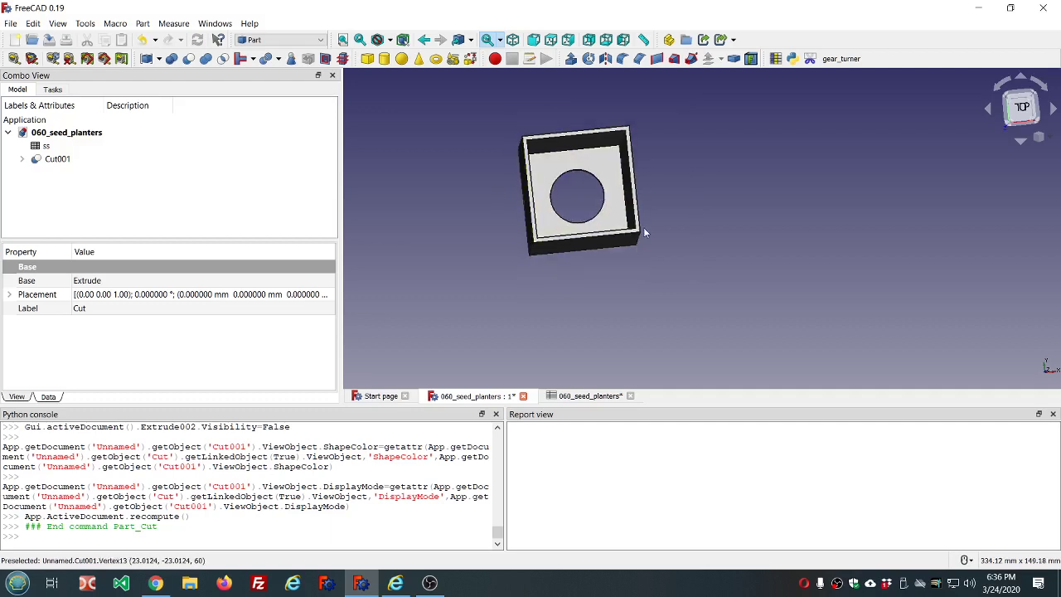
scroll(667, 271, "down", 3)
scroll(667, 271, "up", 1)
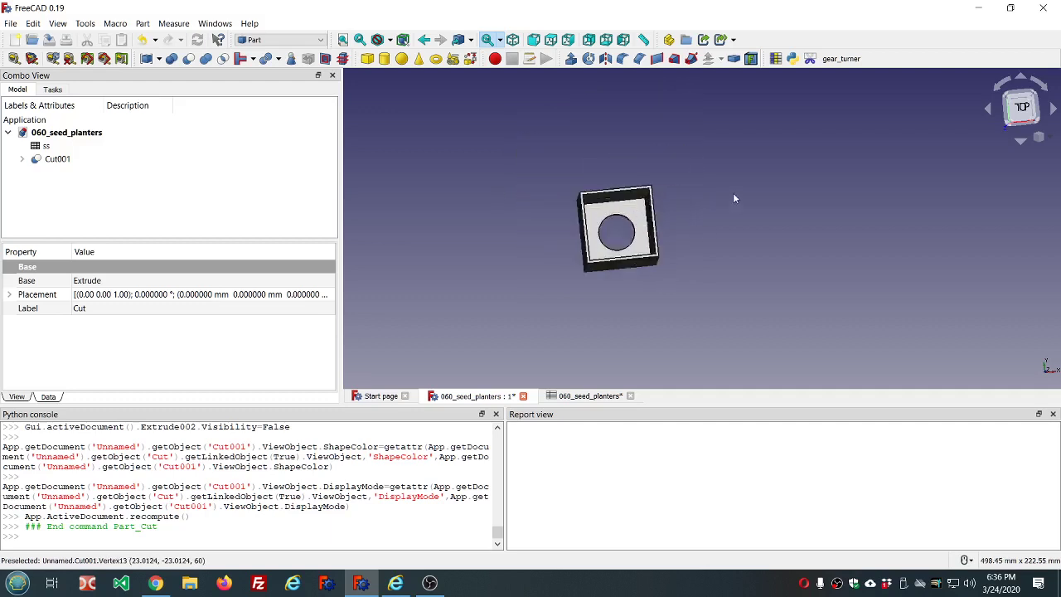
scroll(730, 221, "up", 2)
middle_click_drag(730, 221, 731, 240)
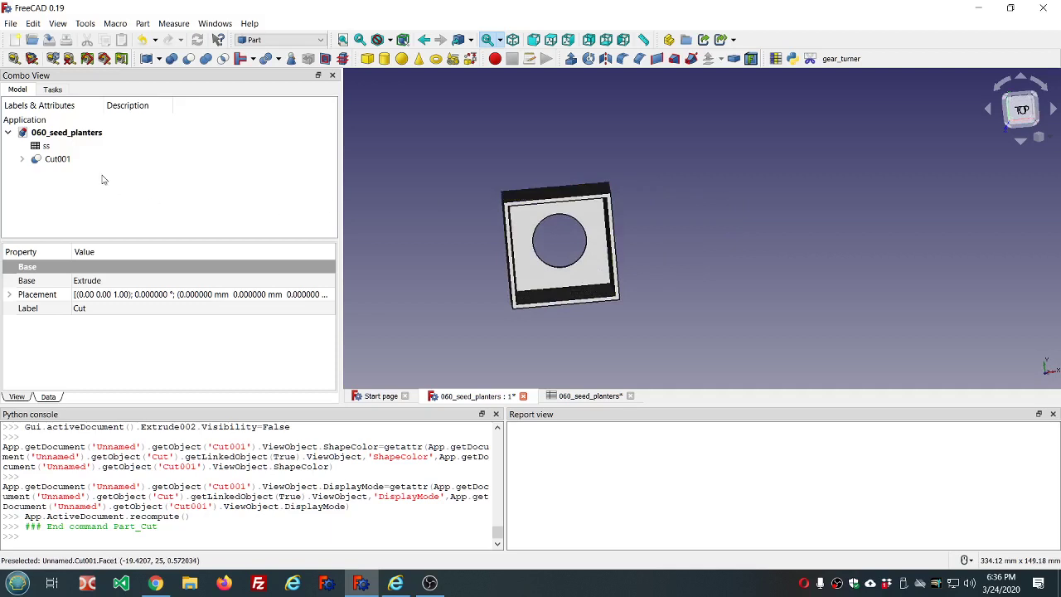
left_click(58, 159)
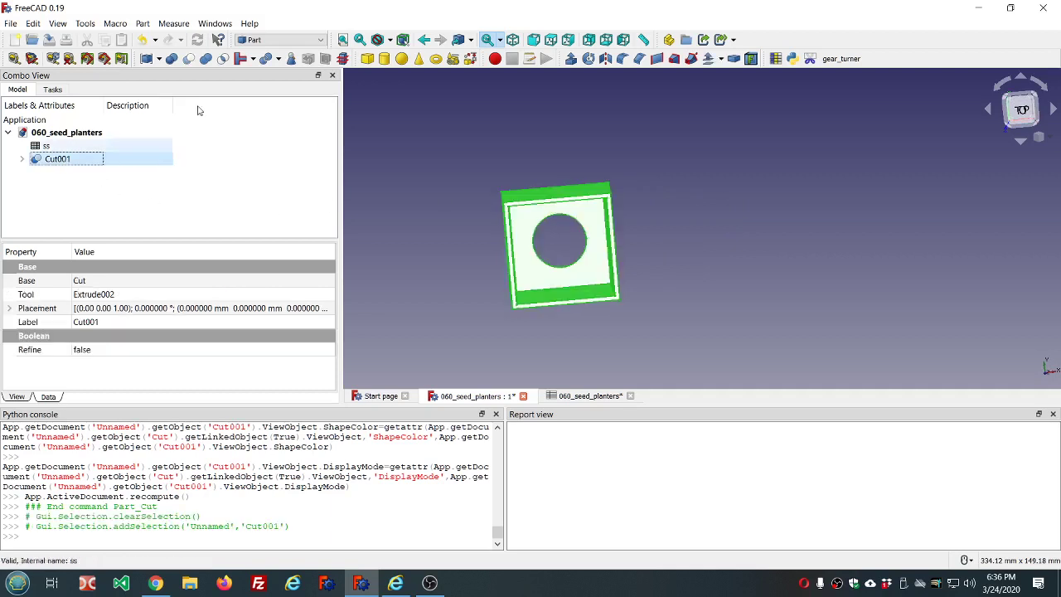
left_click(315, 40)
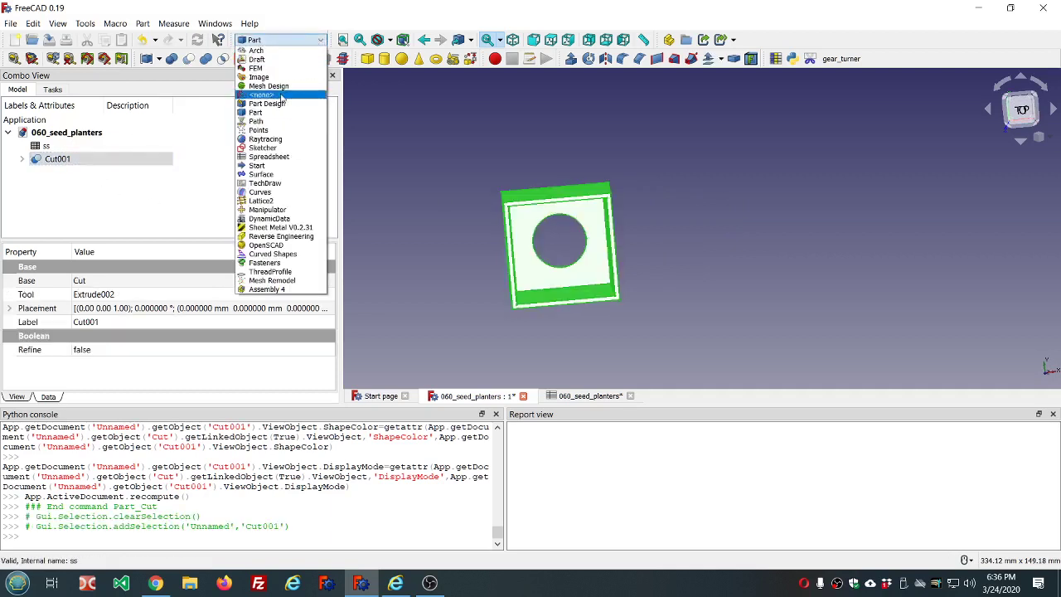
left_click(263, 59)
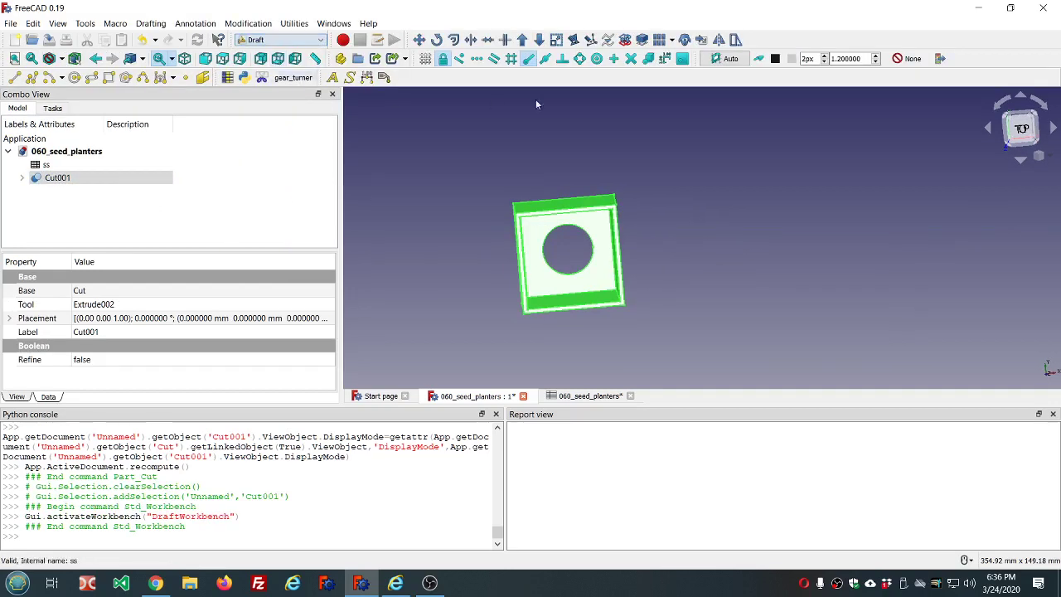
- Create an orthogonal array of the cup with default settings (100 mm spacing in X and Y)
left_click(673, 39)
left_click(678, 60)
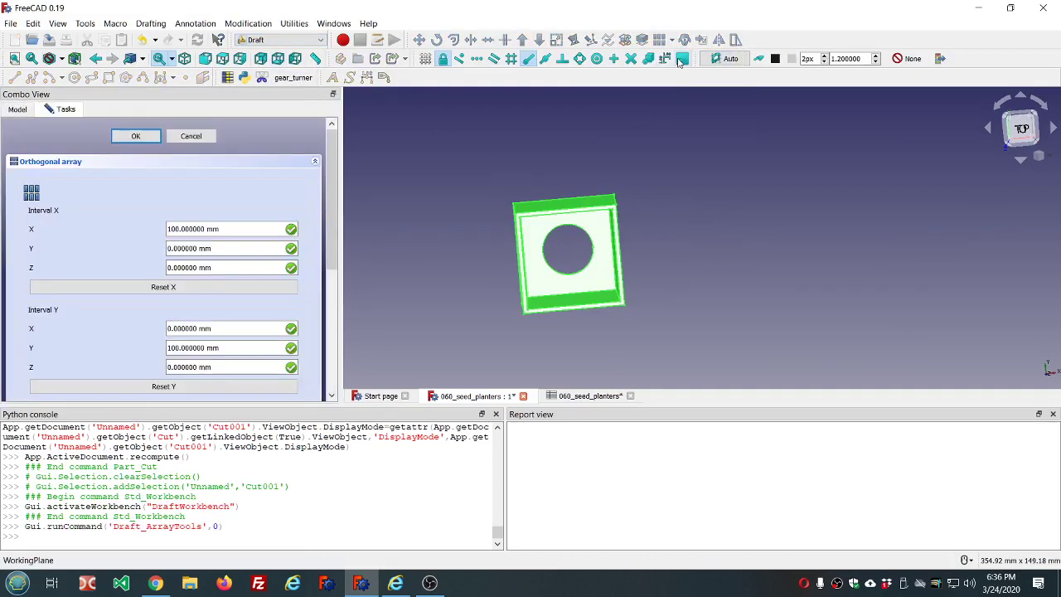
left_click(136, 137)
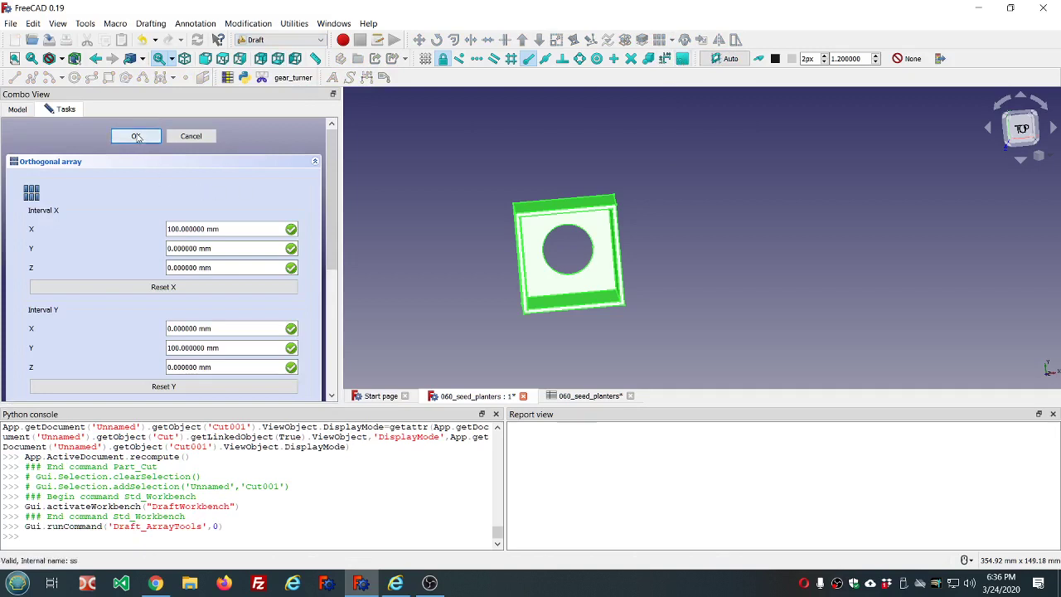
scroll(595, 172, "down", 2)
scroll(595, 173, "down", 2)
scroll(699, 148, "up", 4)
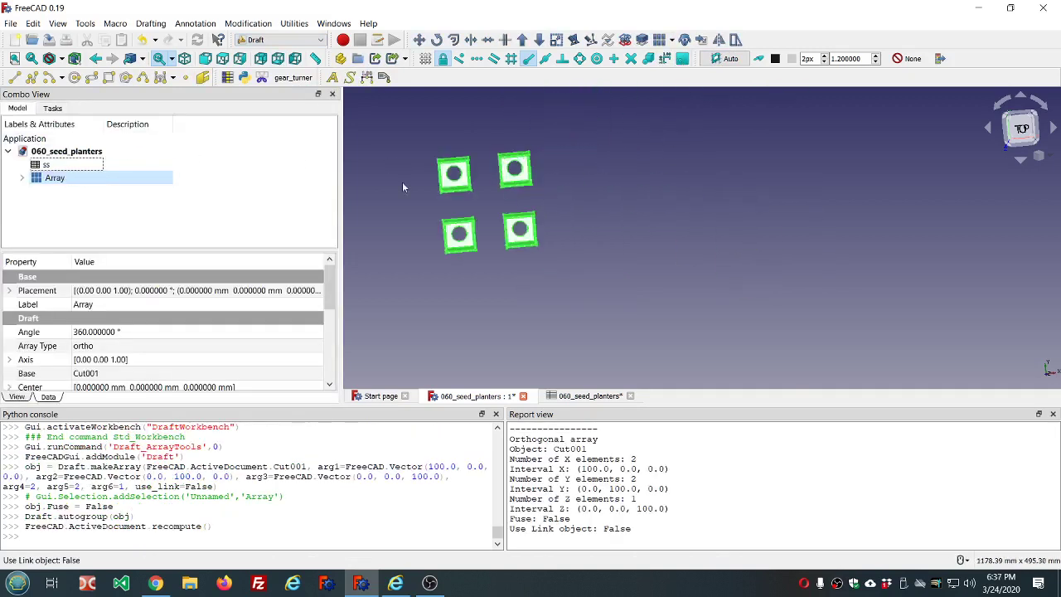
- Set the Array's Interval X x spacing to the formula =ss.ss_width
left_click(46, 180)
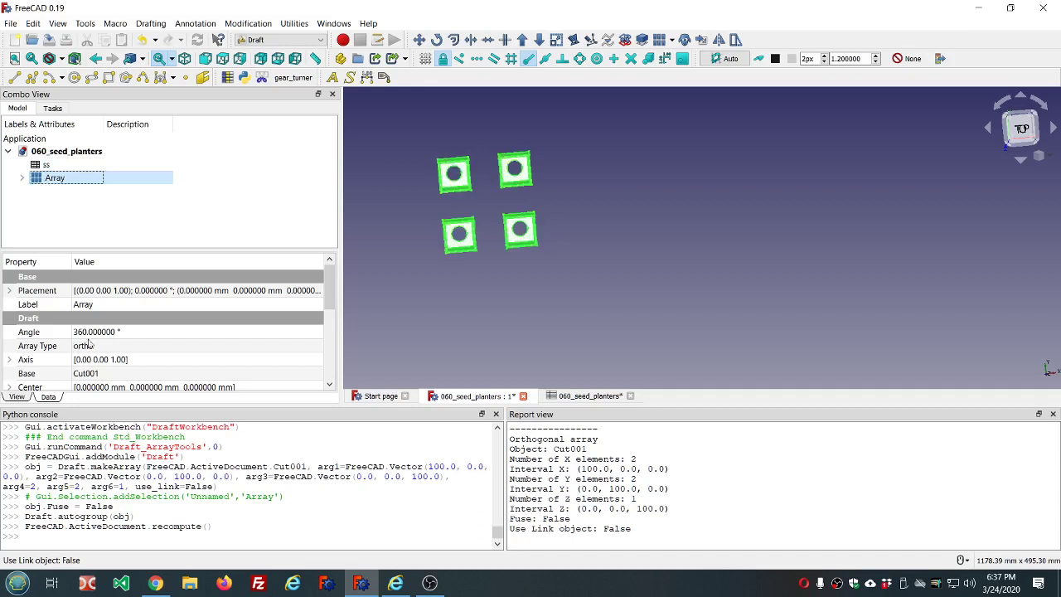
scroll(249, 363, "down", 2)
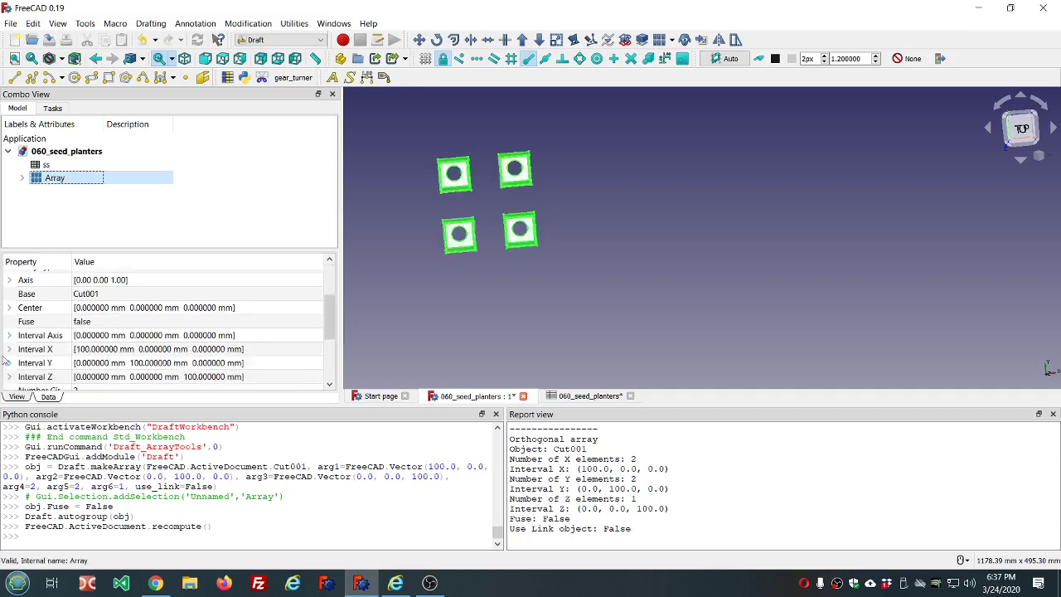
left_click(8, 349)
left_click(153, 364)
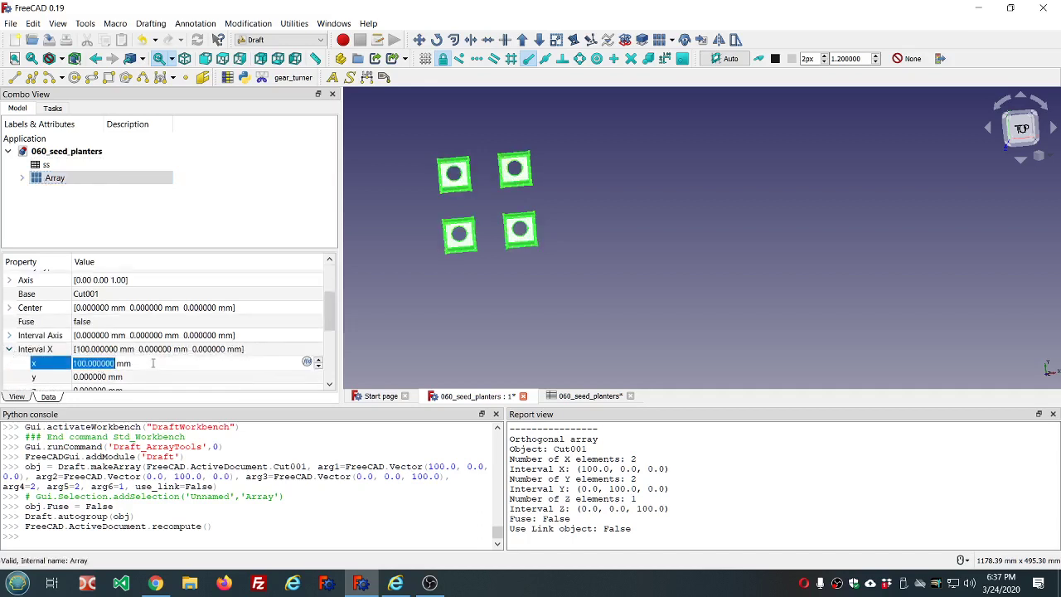
type("=ss")
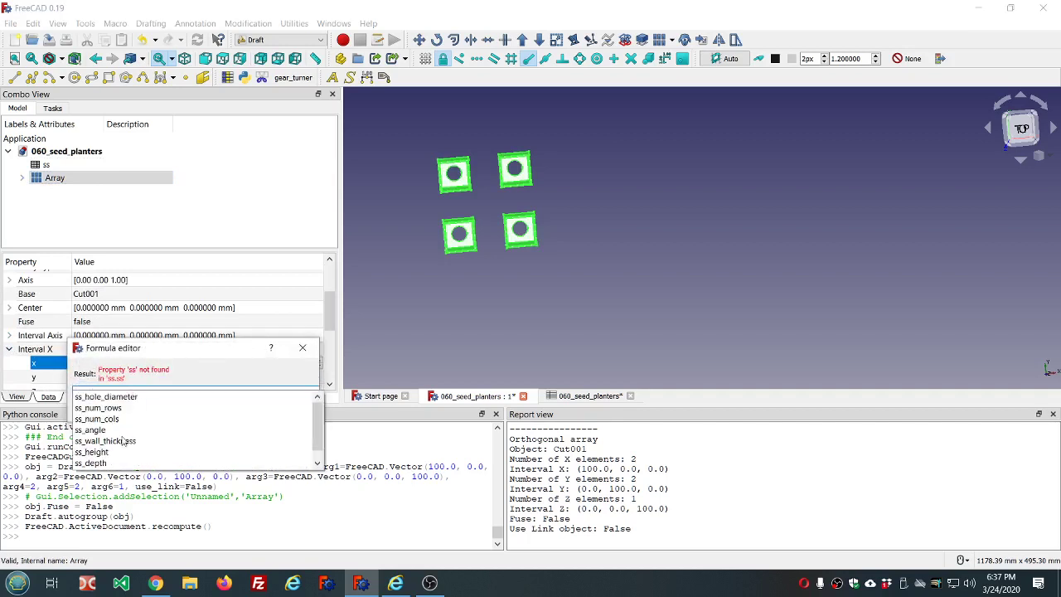
scroll(124, 430, "down", 1)
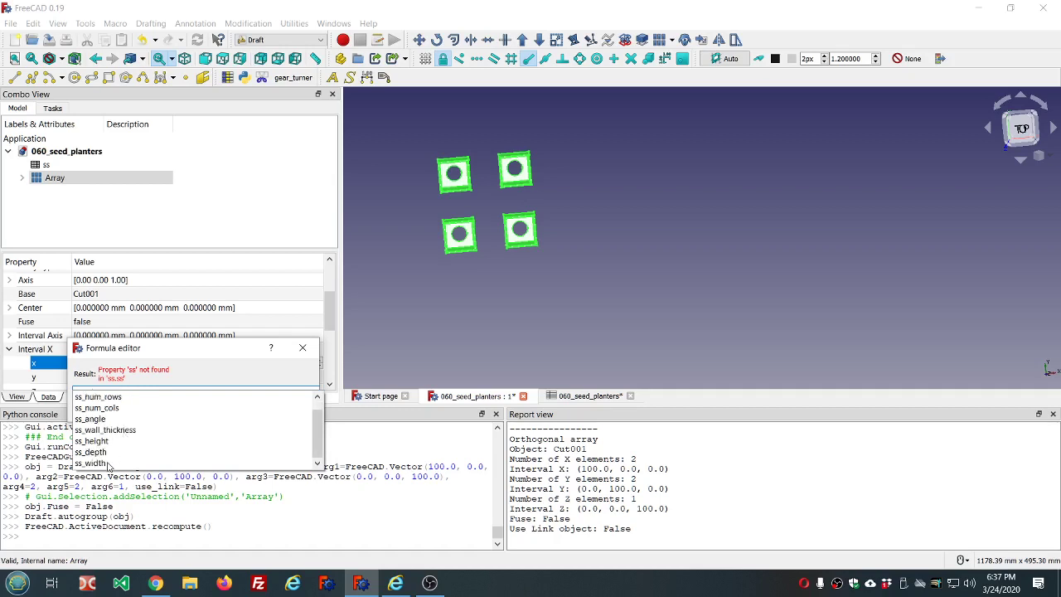
left_click(107, 462)
left_click(152, 406)
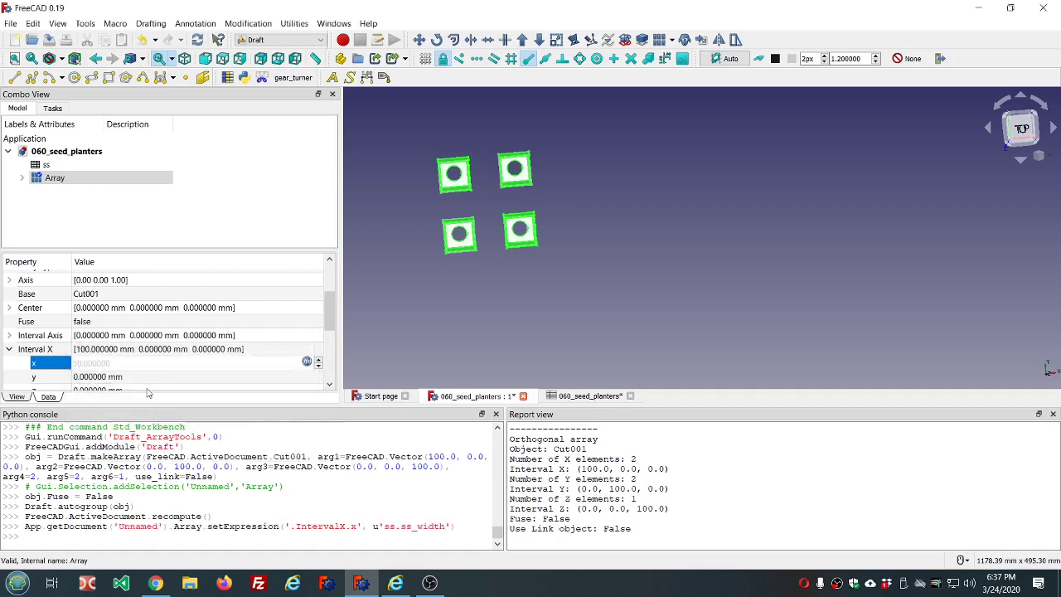
left_click(184, 229)
scroll(423, 173, "up", 2)
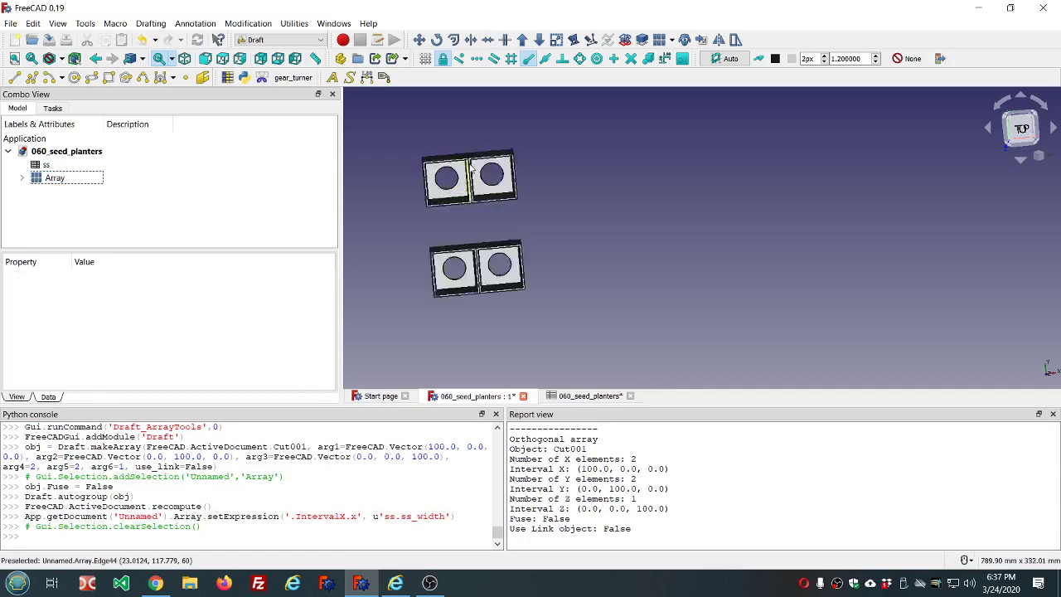
scroll(468, 165, "up", 3)
scroll(468, 168, "down", 2)
scroll(469, 168, "down", 1)
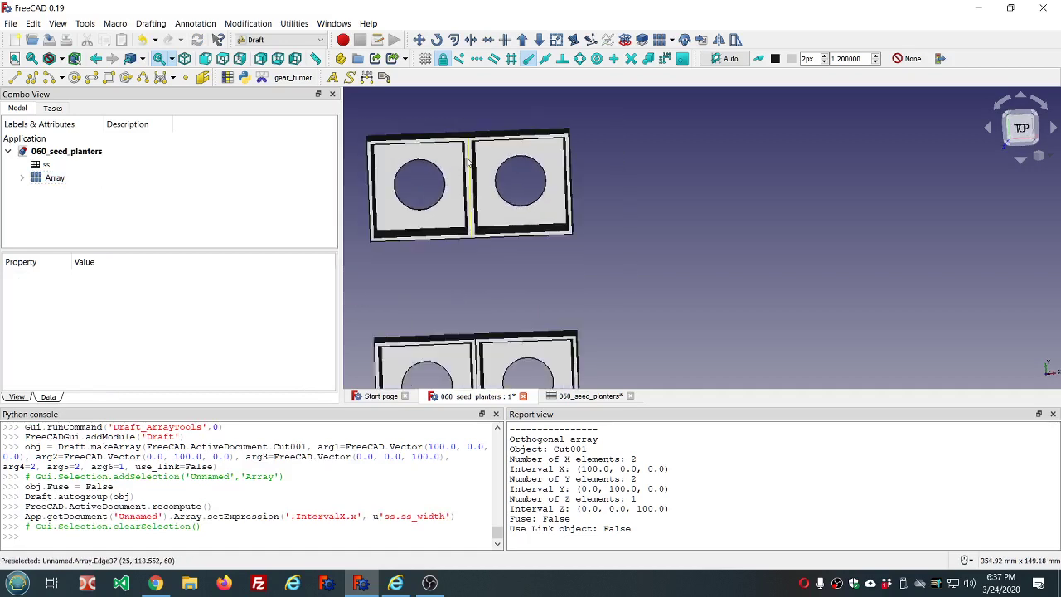
- Revise the X spacing formula to ss.ss_width - ss.ss_wall_thickness, giving 48 mm
left_click(55, 178)
left_click(182, 385)
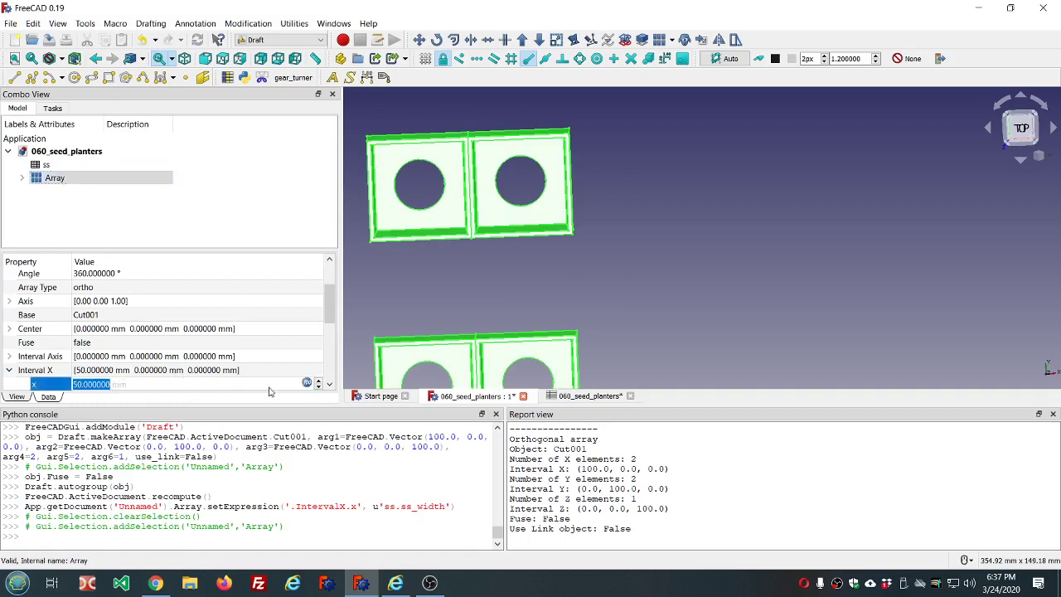
left_click(306, 384)
left_click(189, 406)
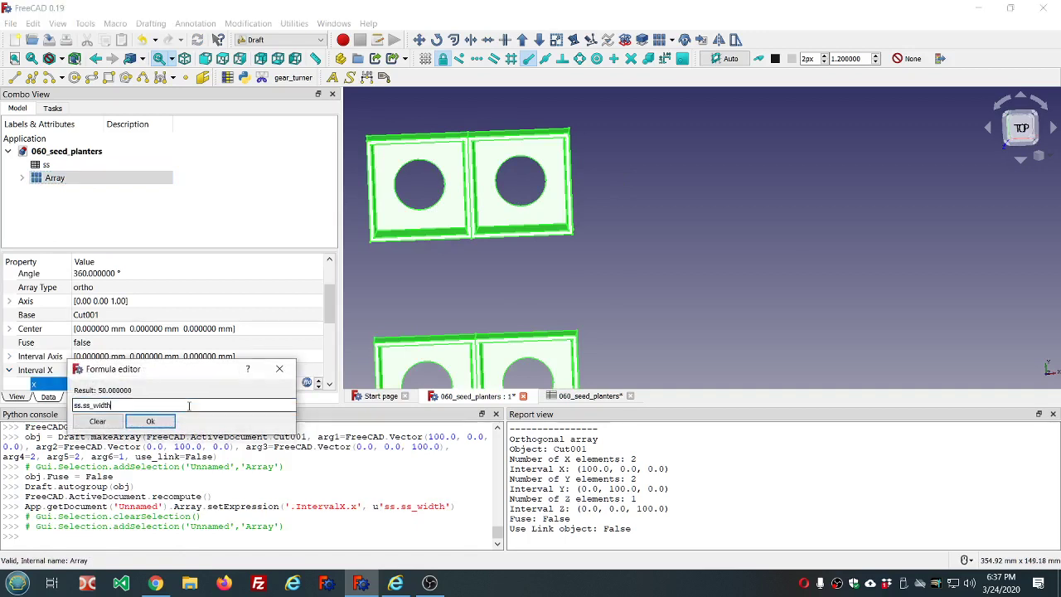
key("BackSpace")
key("BackSpace")
key("BackSpace")
key("BackSpace")
key("BackSpace")
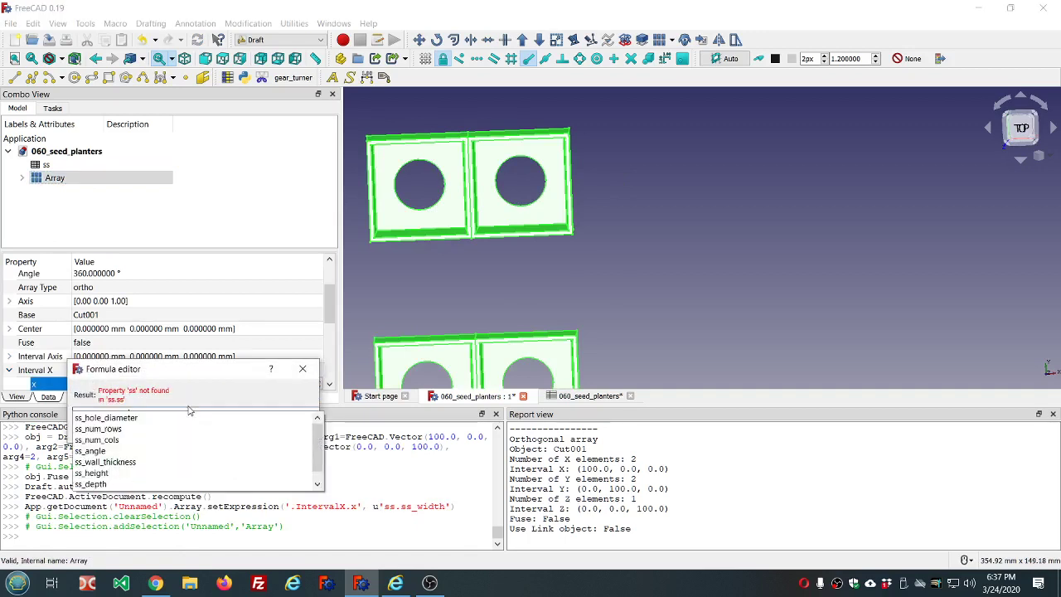
key("Up")
key("Up")
key("Up")
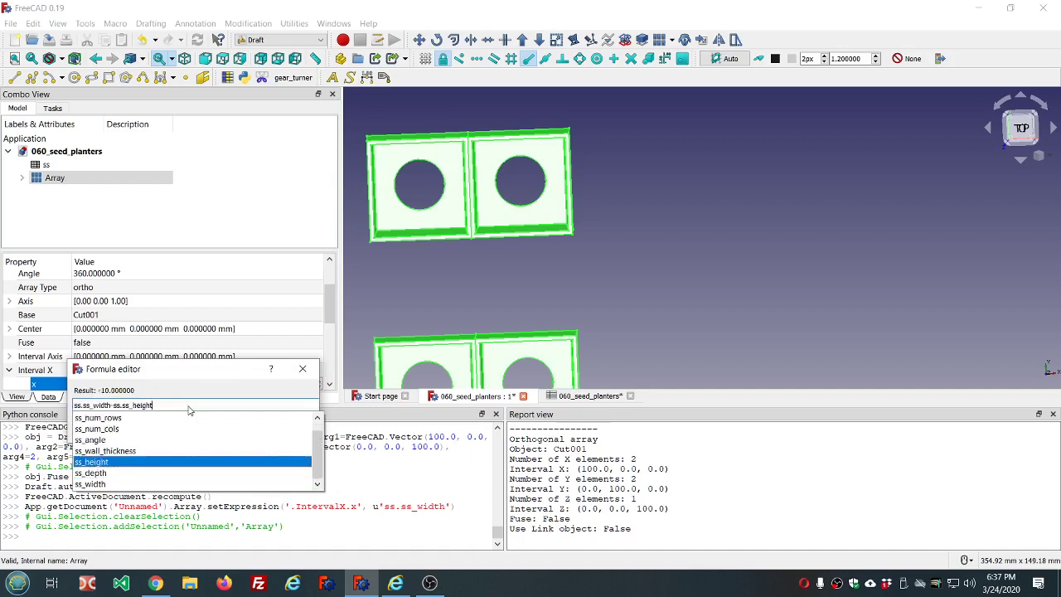
key("Up")
key("Return")
key("Return")
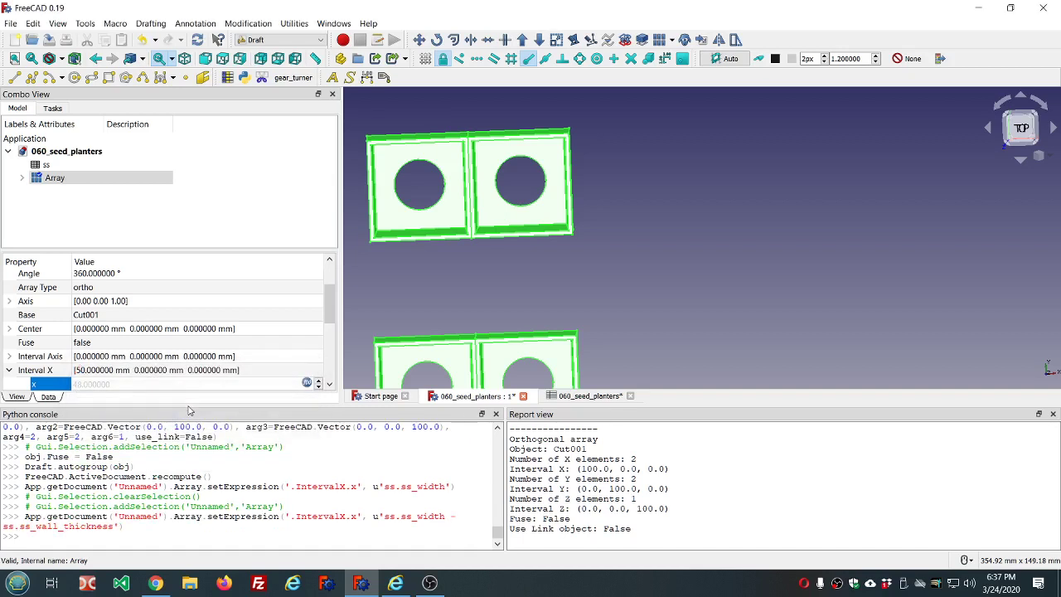
left_click(496, 292)
mouse_move(486, 277)
middle_mouse_down()
mouse_move(487, 255)
mouse_move(482, 270)
middle_mouse_up()
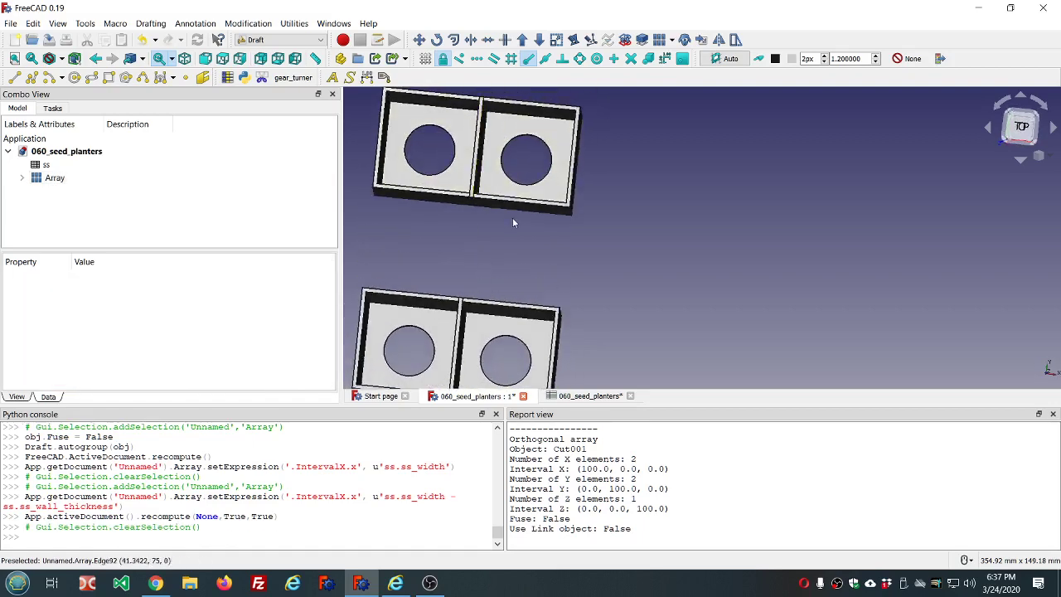
scroll(513, 217, "down", 2)
left_click(55, 177)
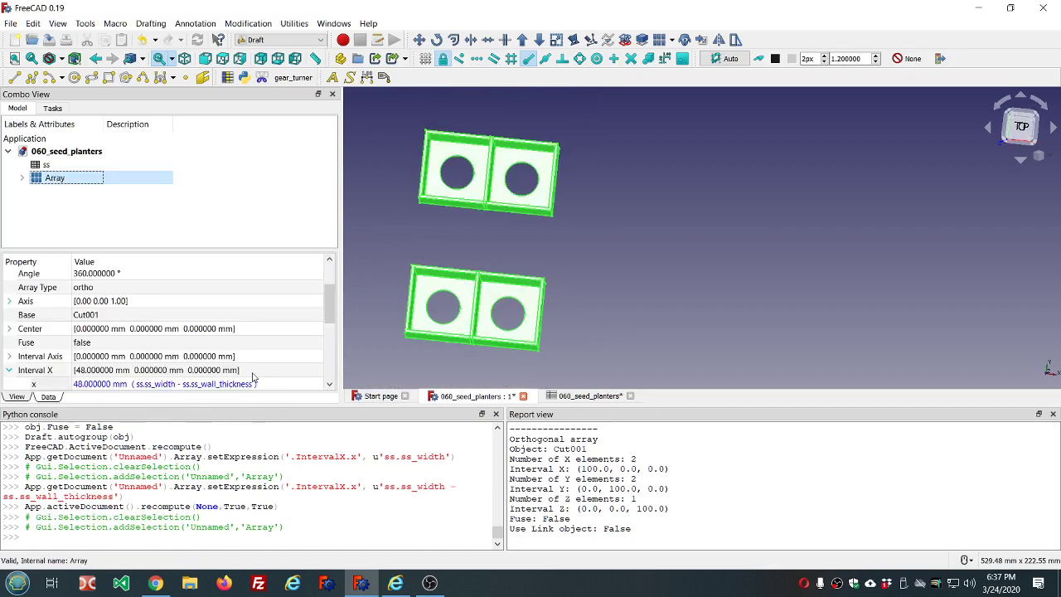
scroll(286, 370, "down", 1)
- Set Interval Y's y spacing to ss.ss_width - ss.ss_wall_thickness, so rows abut at 48 mm
scroll(222, 359, "down", 1)
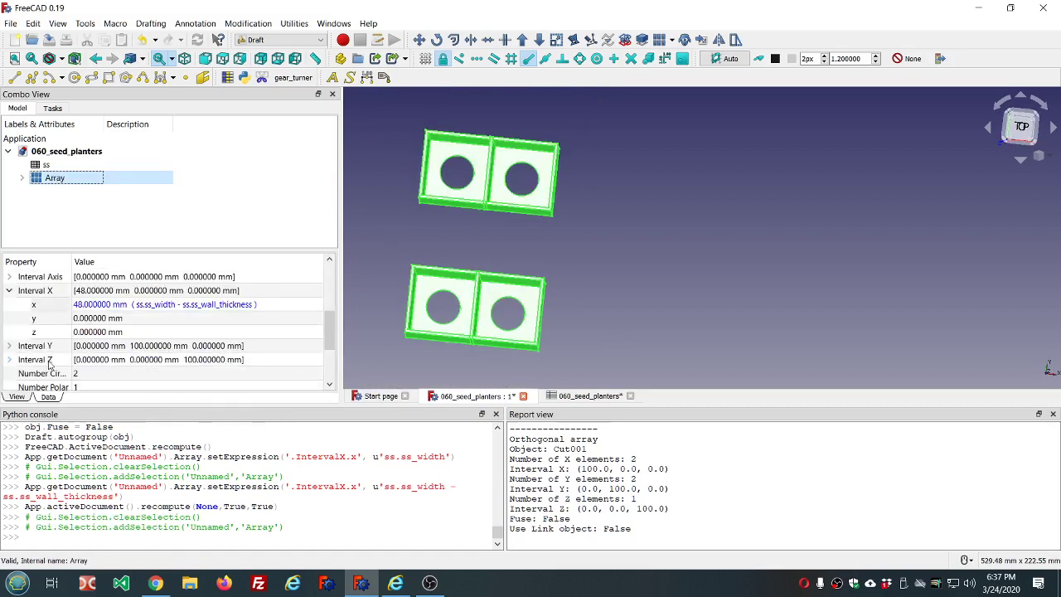
left_click(8, 346)
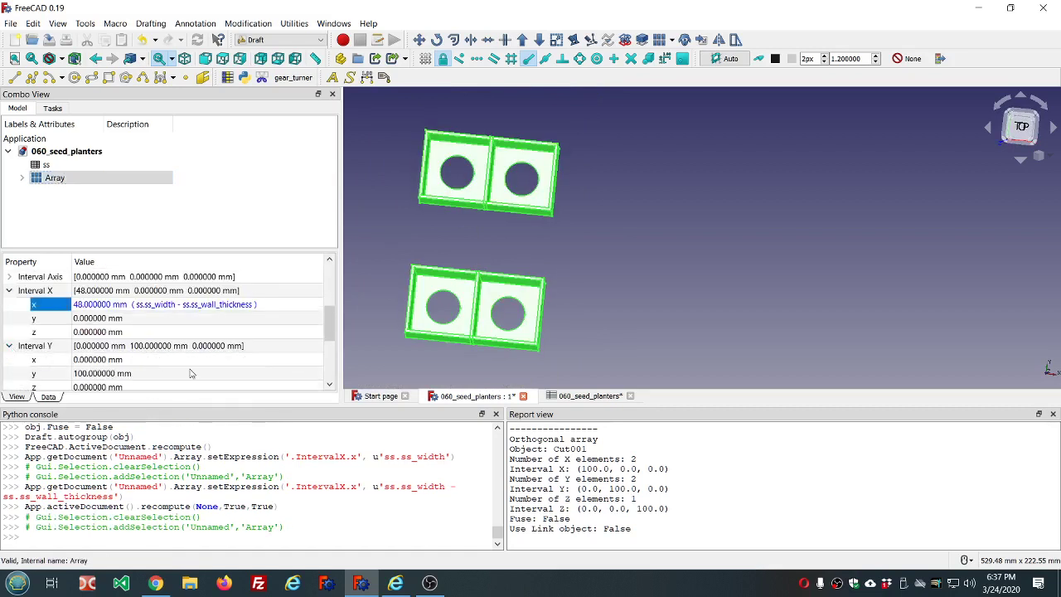
left_click(240, 372)
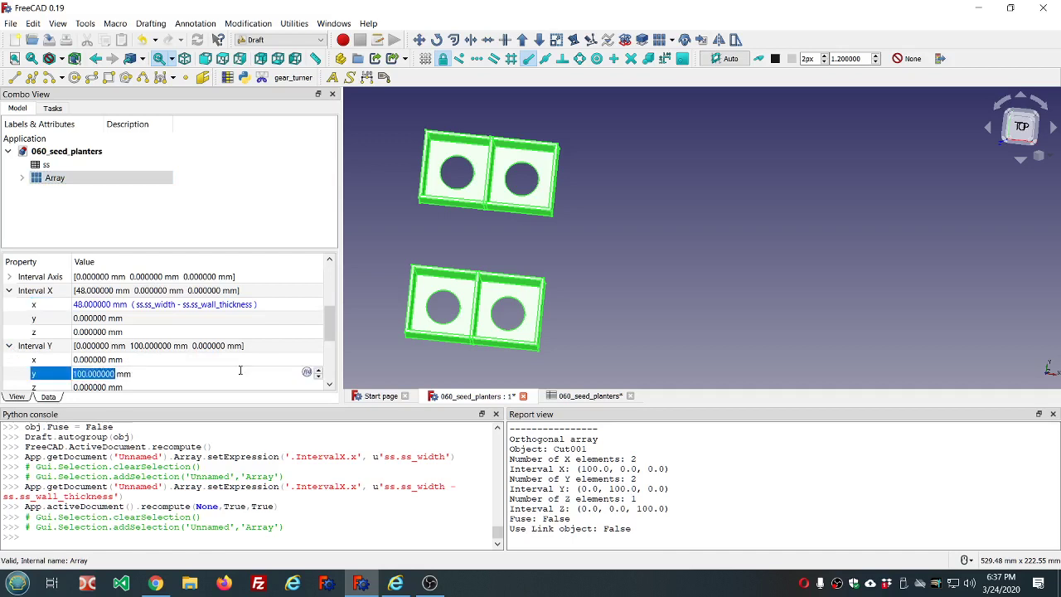
type("=ss.ss")
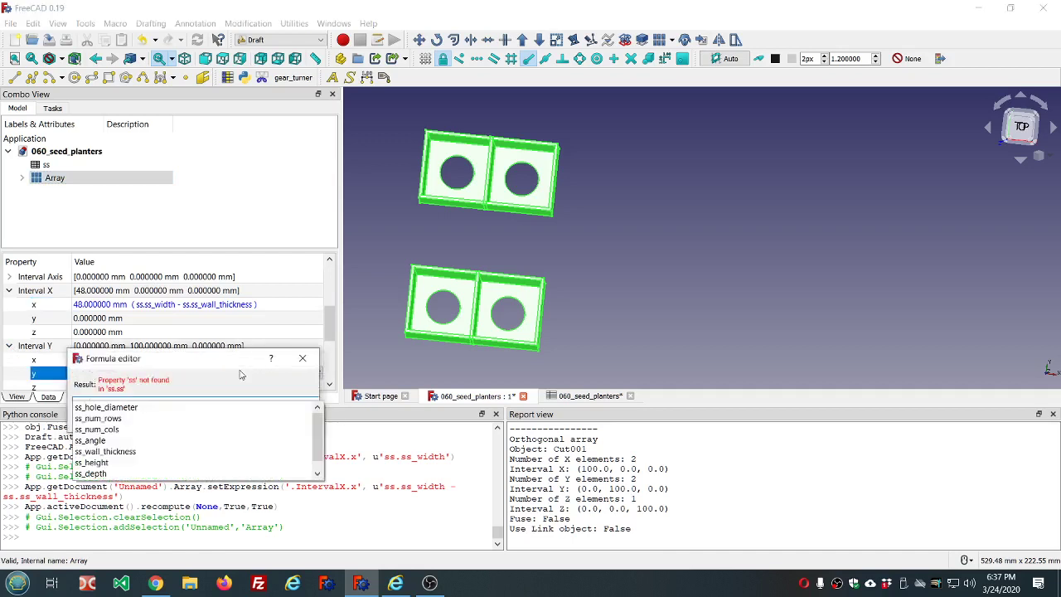
key("Up")
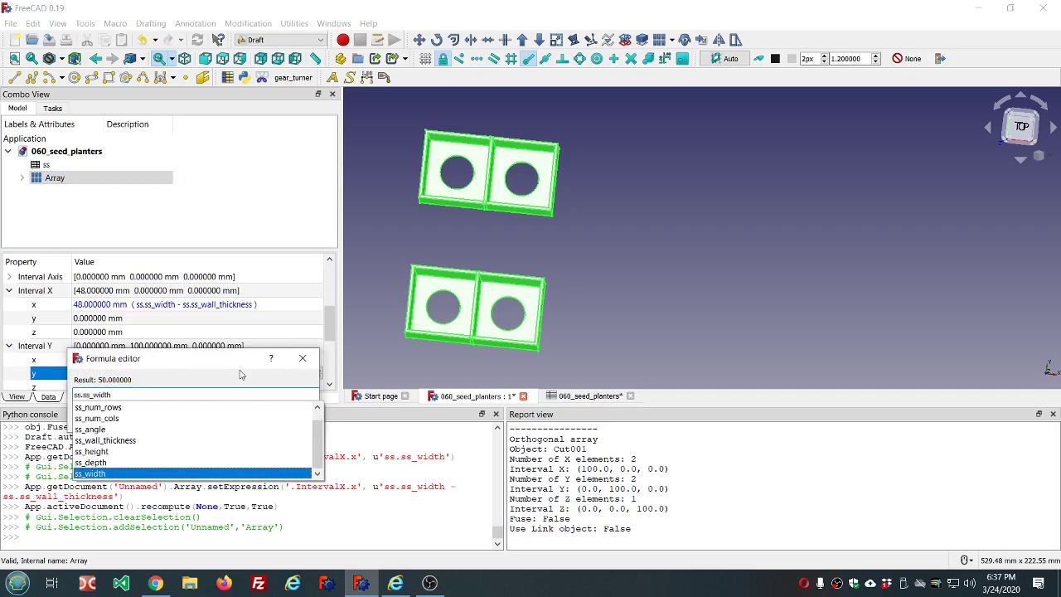
type("-")
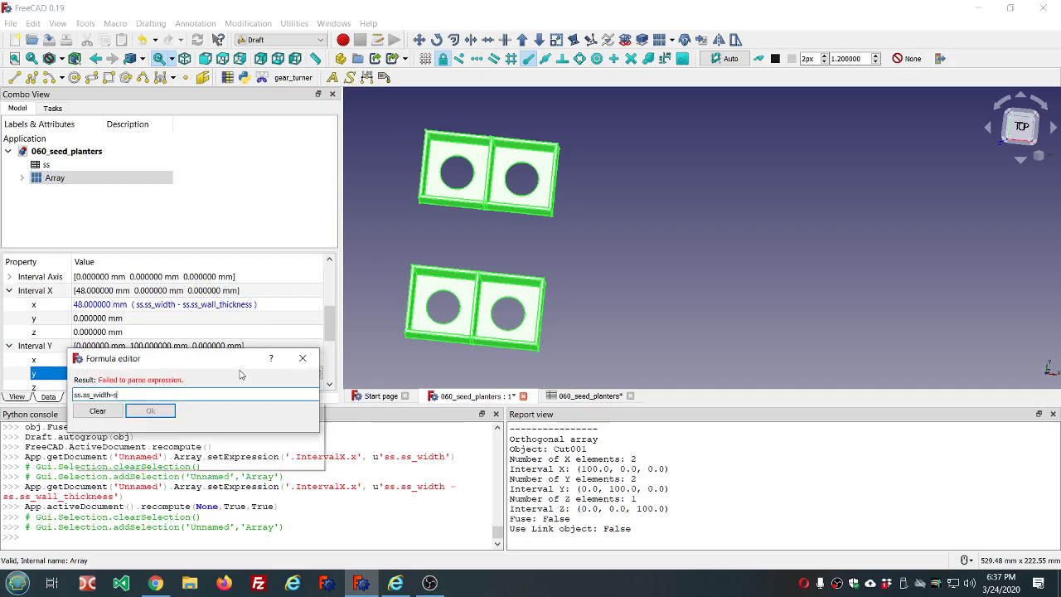
type(" ss.ss")
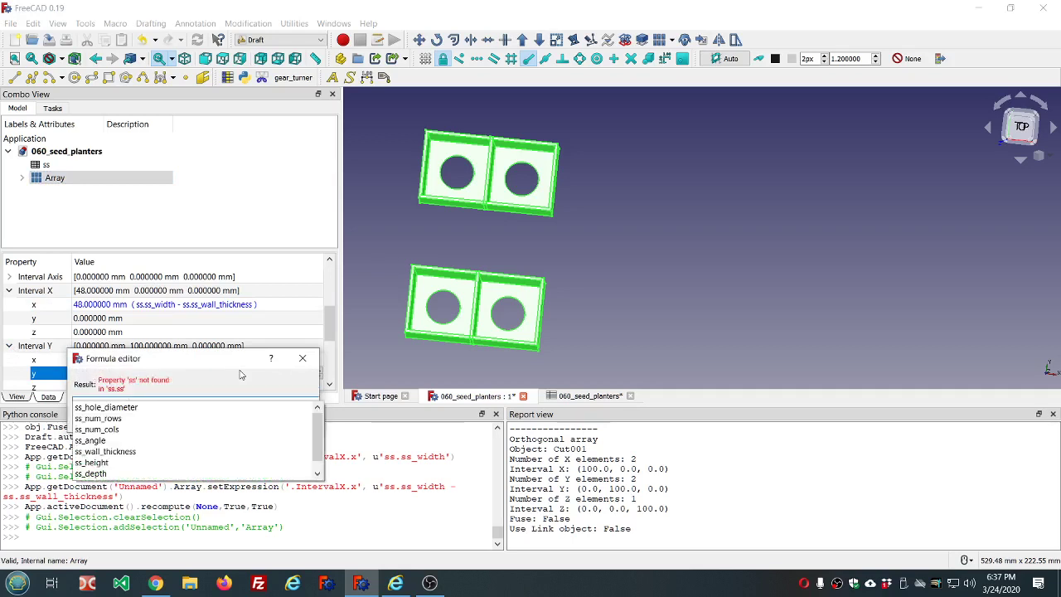
key("Up")
key("Up")
key("Return")
key("Return")
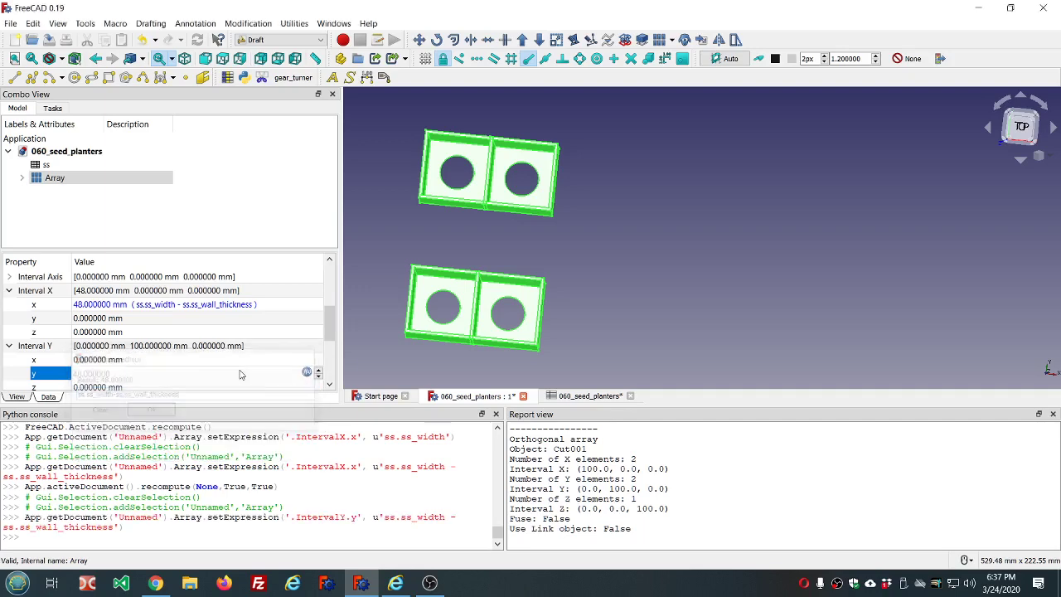
left_click(470, 255)
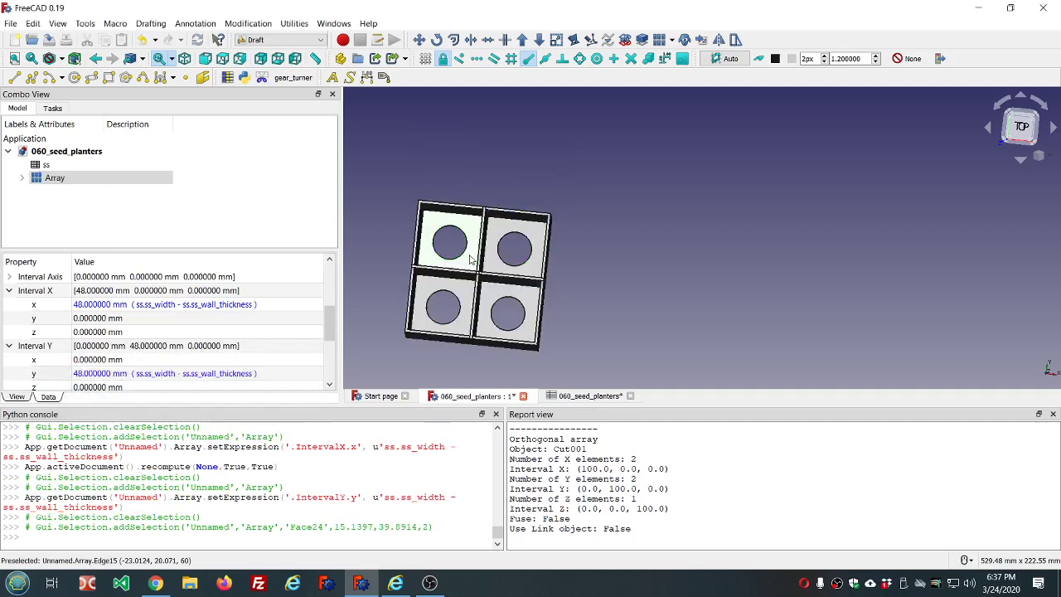
scroll(509, 270, "up", 4)
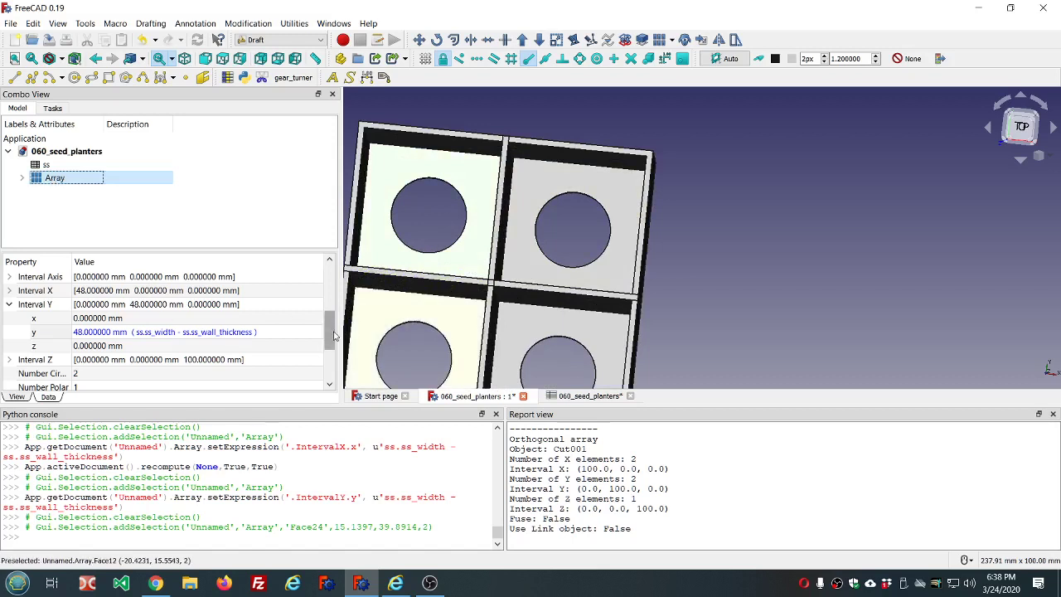
- Set the Array's Fuse property to true
left_click(299, 332)
scroll(294, 336, "up", 2)
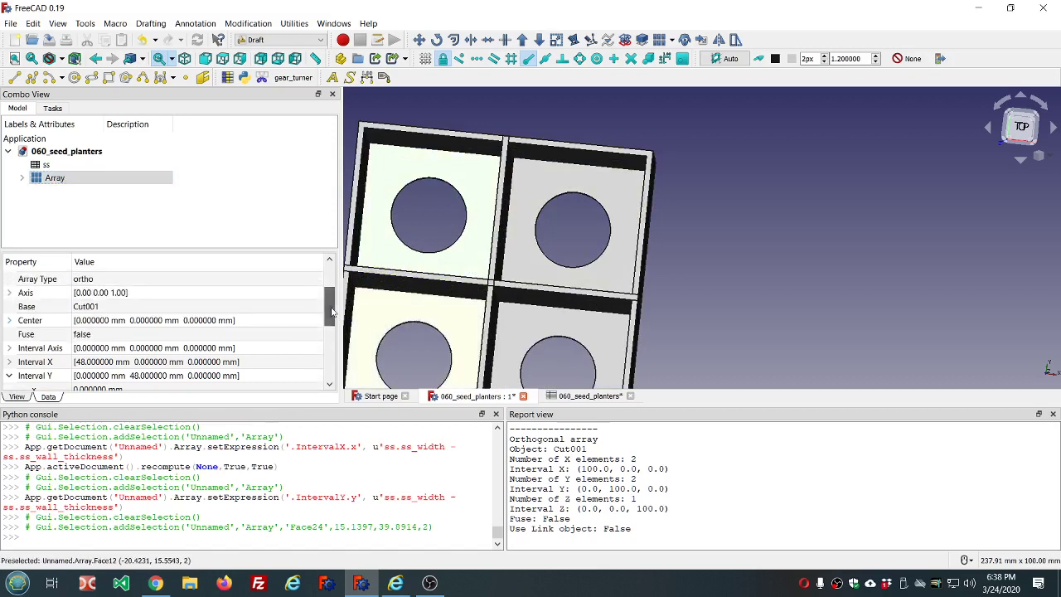
left_click(291, 336)
left_click(318, 335)
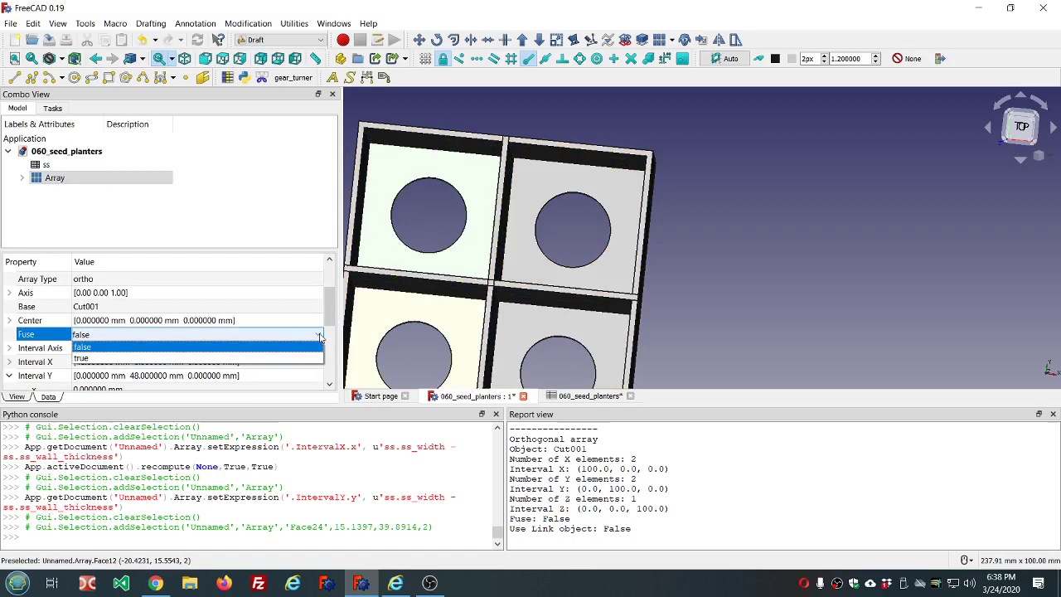
left_click(181, 360)
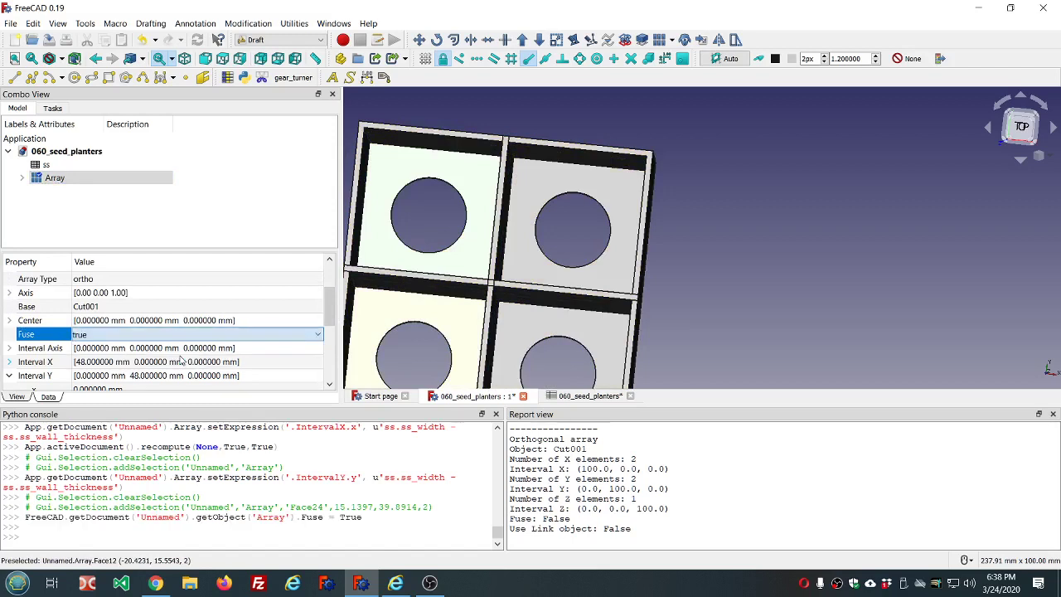
left_click(412, 216)
scroll(438, 229, "down", 5)
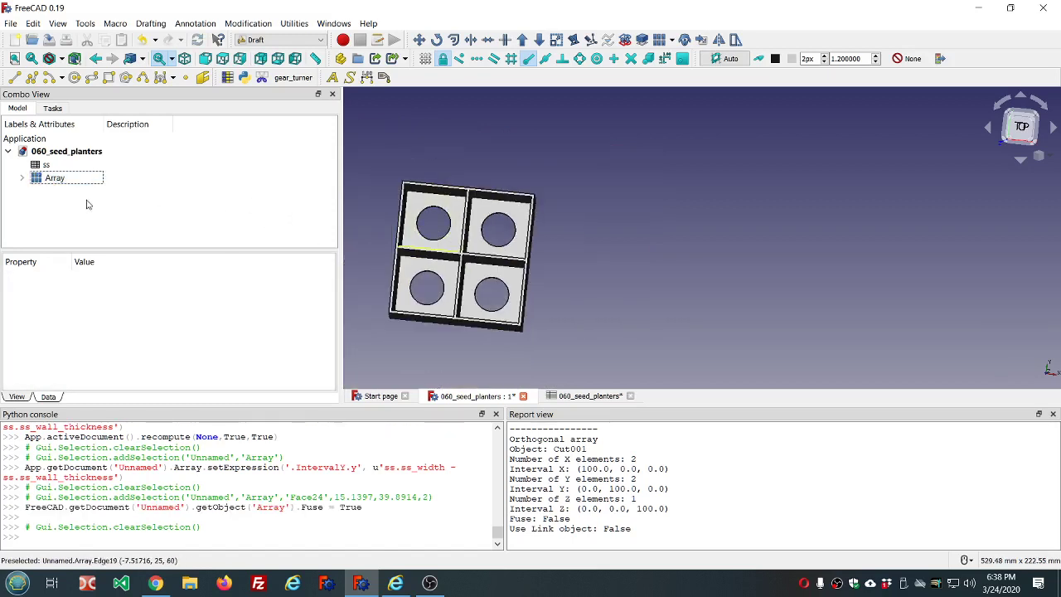
- Drive the Array's Number X from the formula =ss.ss_num_cols
left_click(54, 177)
scroll(237, 352, "down", 5)
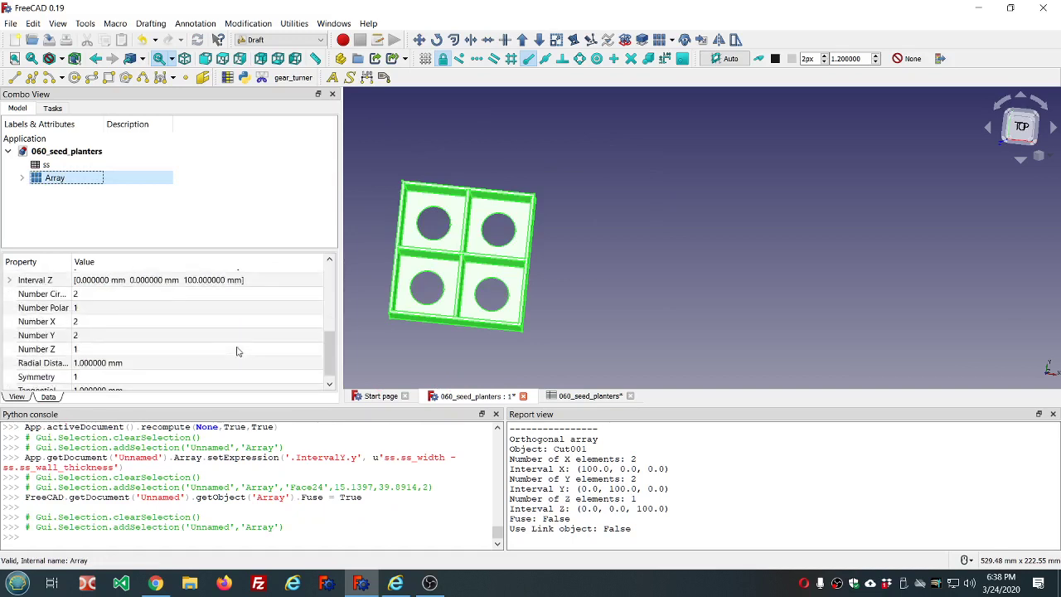
left_click(145, 321)
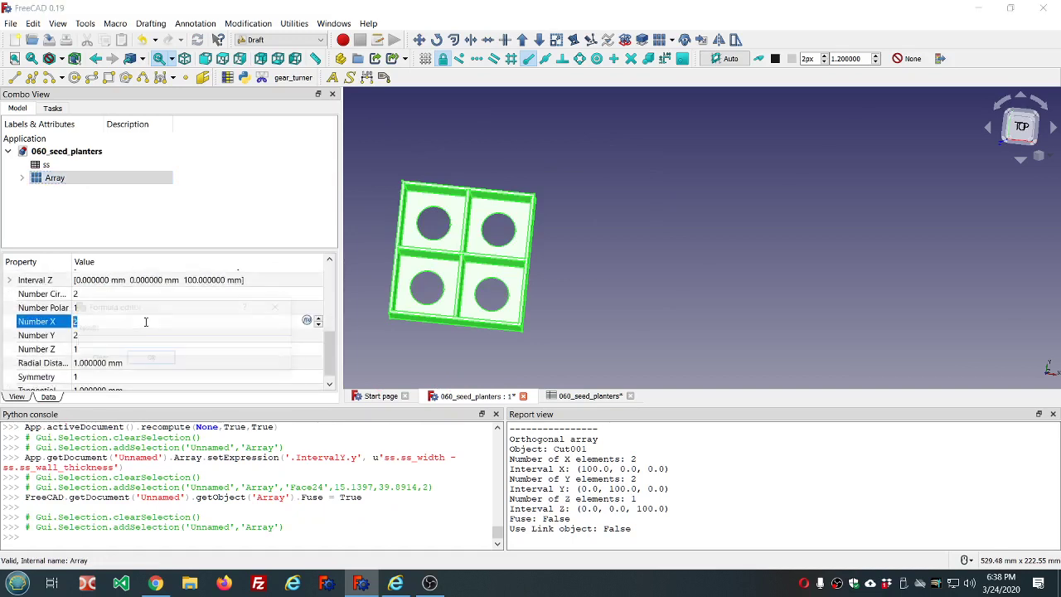
type("=ss.ss")
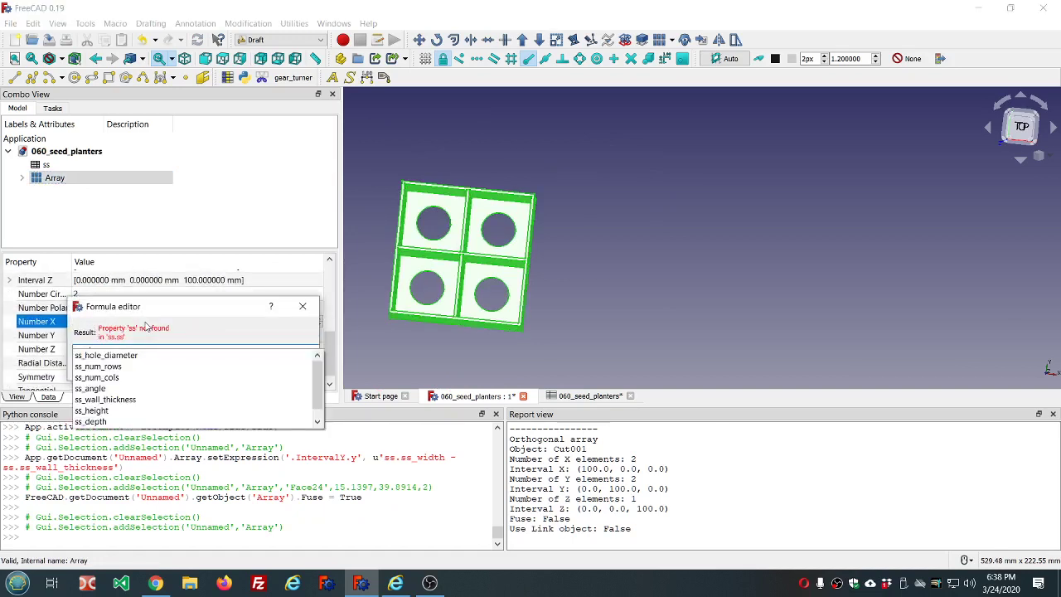
key("Up")
key("Up")
key("Up")
key("Up")
key("Up")
key("Up")
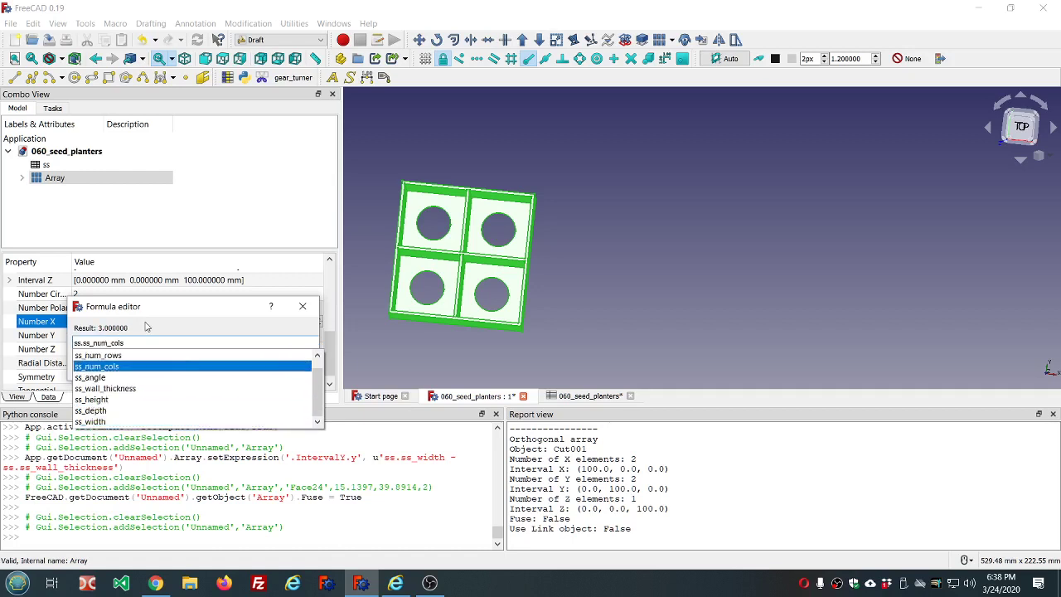
key("Return")
key("Return")
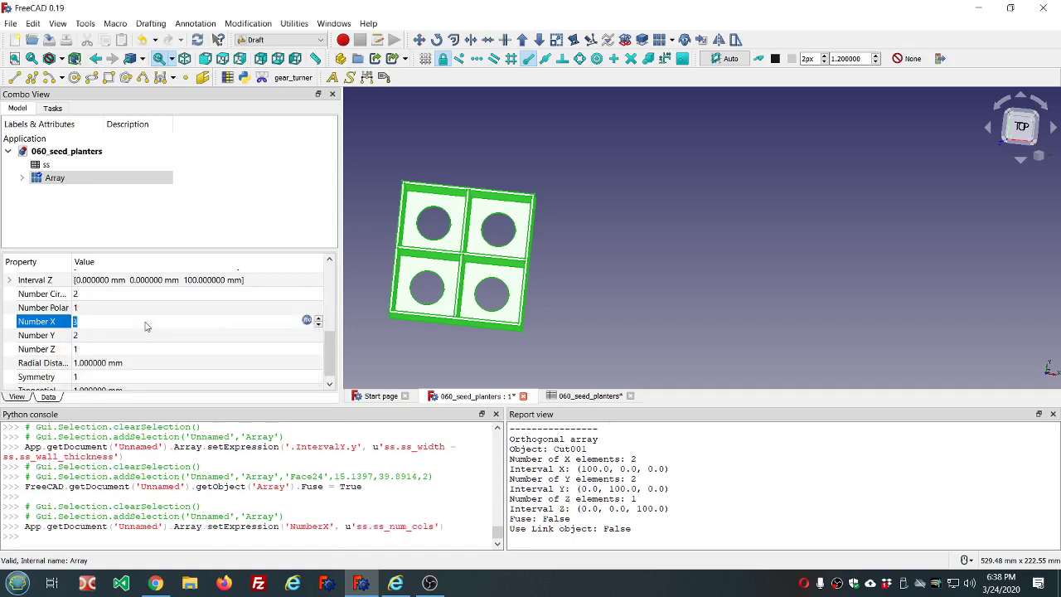
- Drive Number Y from =ss.ss_num_rows for a 3x3 grid, then open the ss spreadsheet
left_click(121, 336)
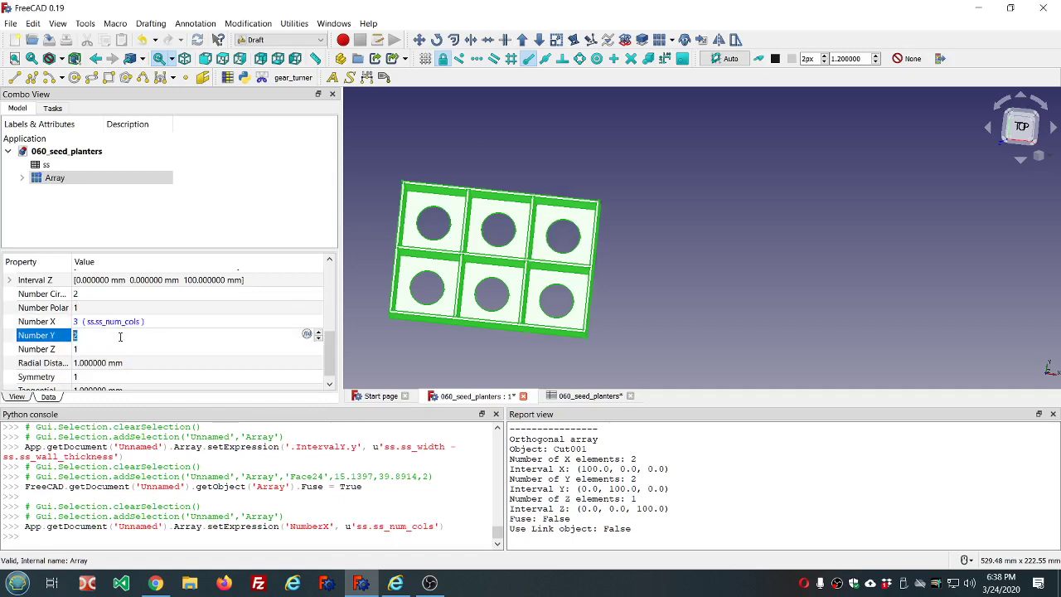
type("=ss.s")
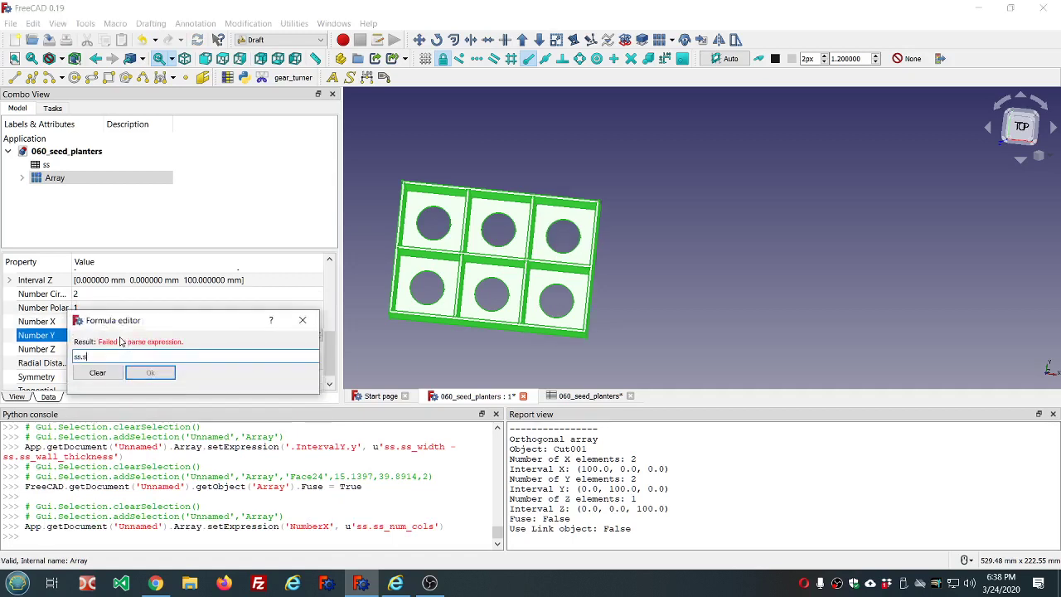
type("s")
left_click(106, 381)
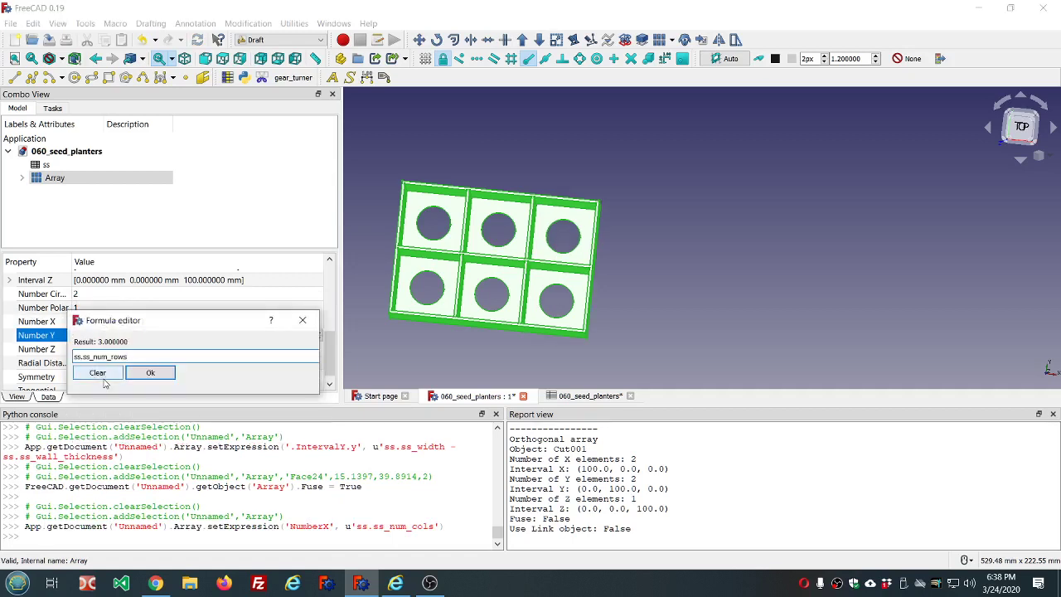
left_click(151, 373)
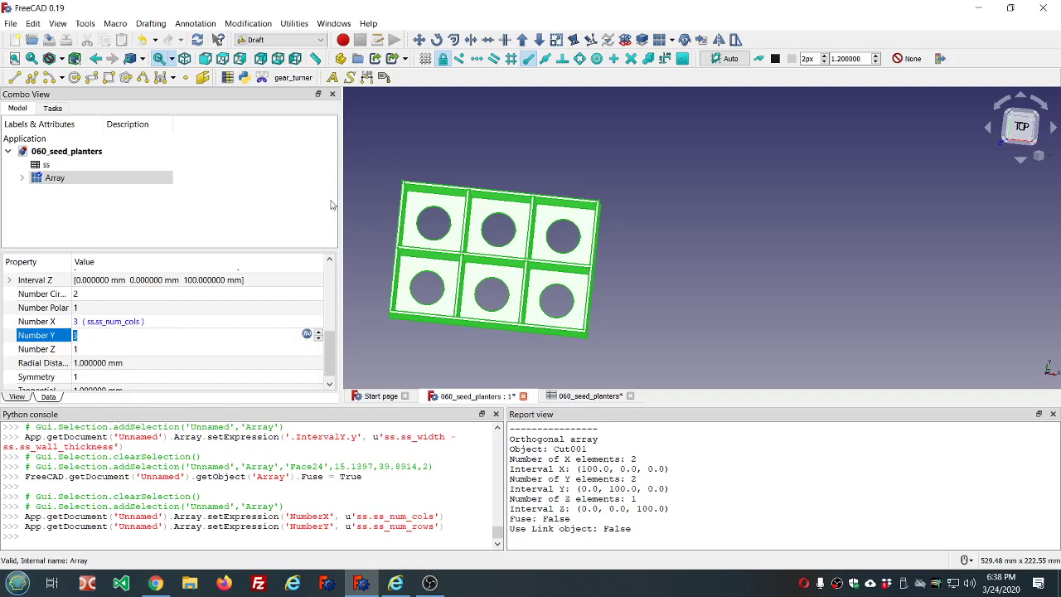
left_click(209, 211)
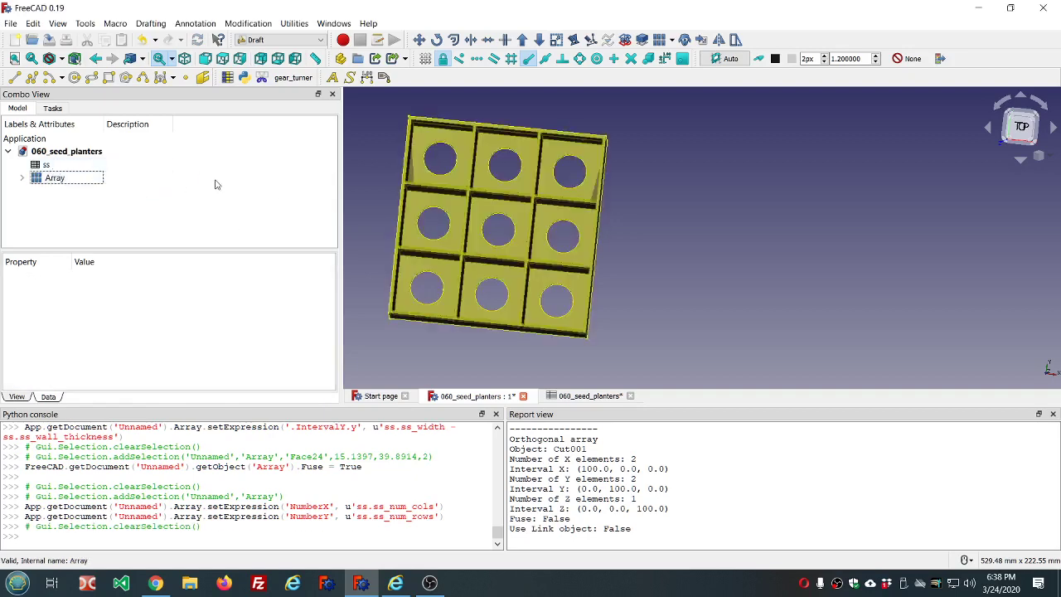
double_click(47, 164)
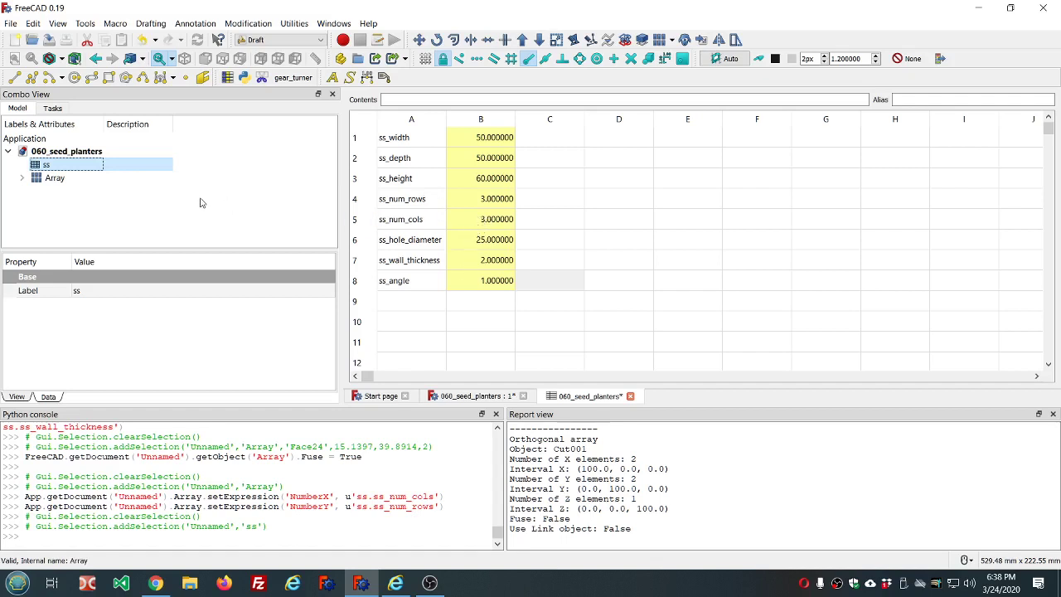
- Back in the 3D view, orbit around the 3x3 cup array to inspect it from several angles
left_click(55, 178)
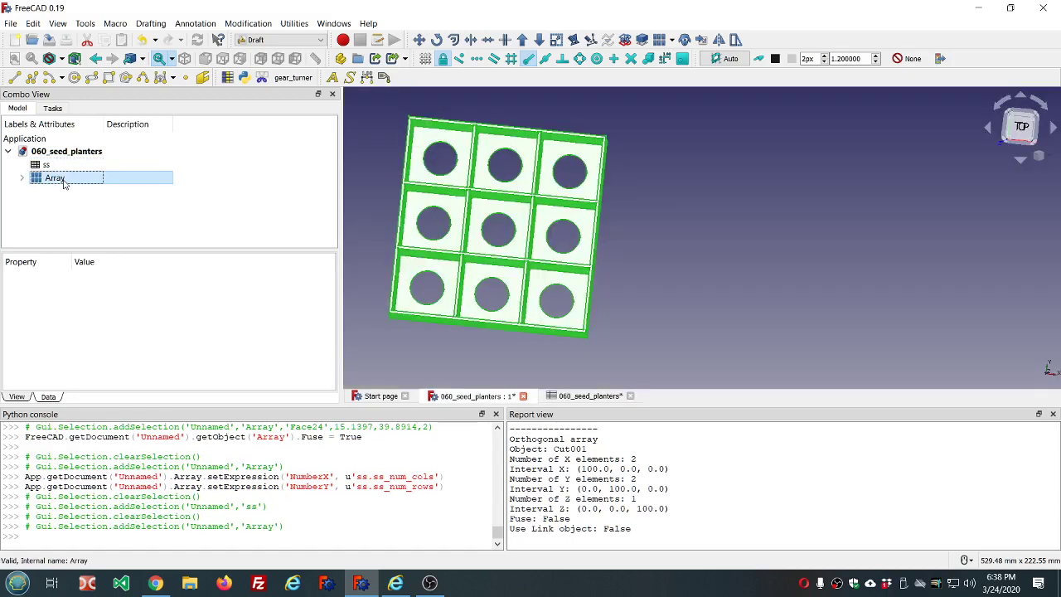
left_click(623, 343)
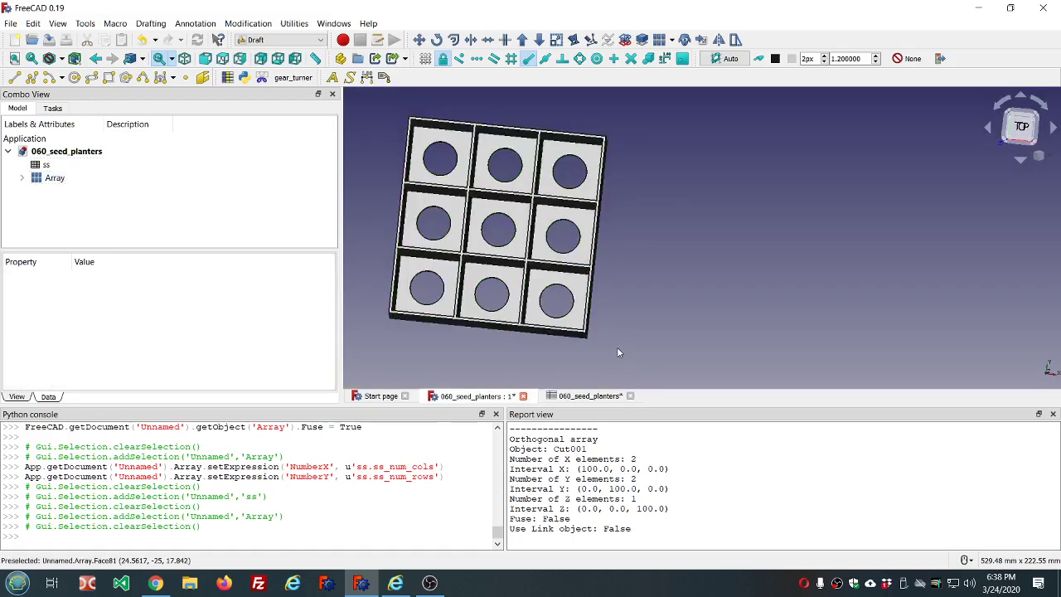
middle_click_drag(617, 347, 635, 315)
scroll(597, 247, "up", 2)
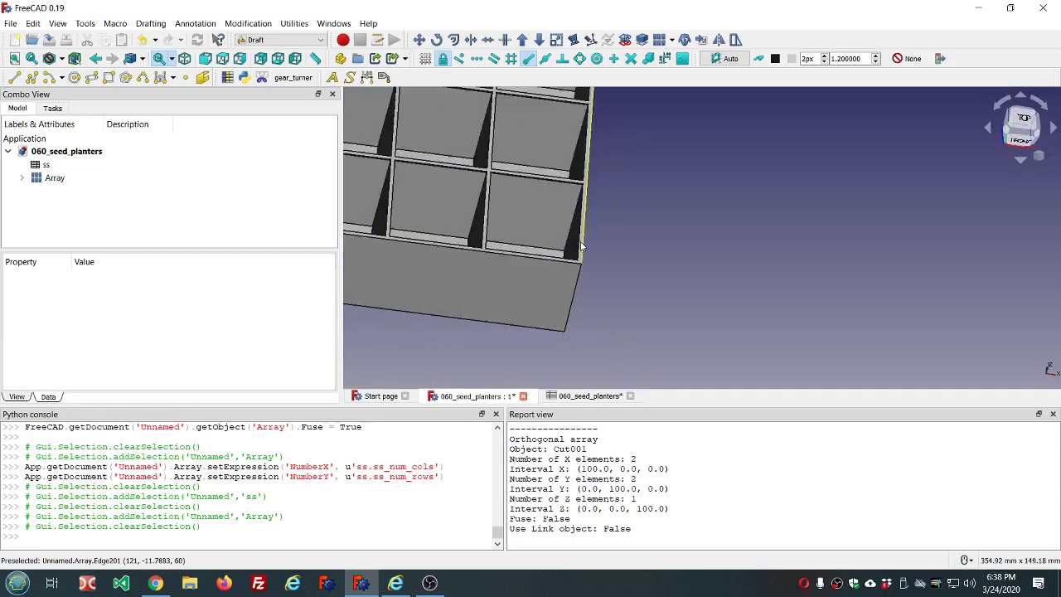
scroll(507, 188, "down", 3)
mouse_move(507, 188)
middle_mouse_down()
mouse_move(498, 230)
mouse_move(495, 194)
middle_mouse_up()
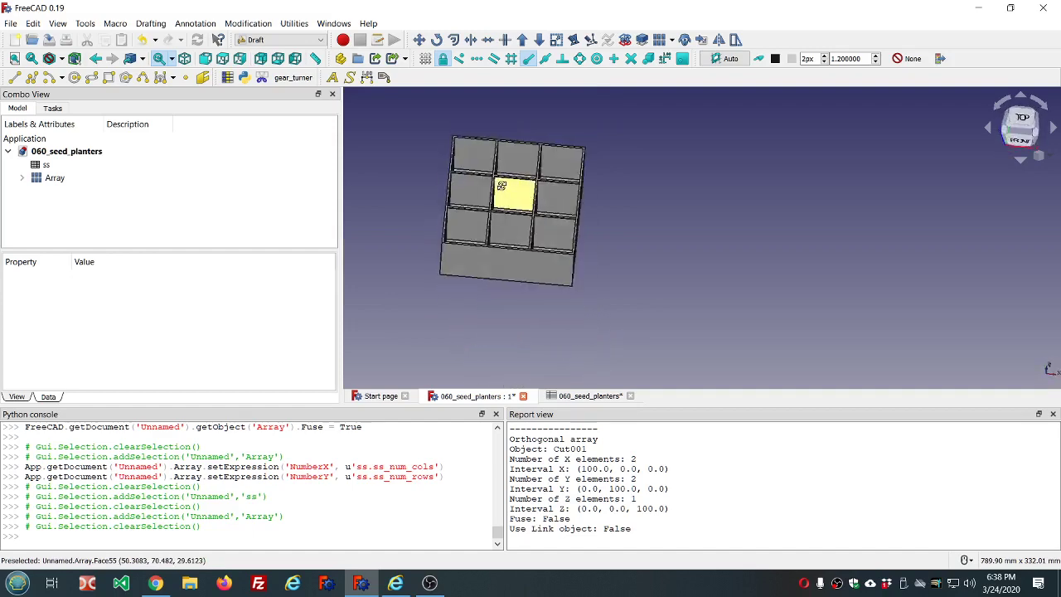
scroll(495, 194, "up", 3)
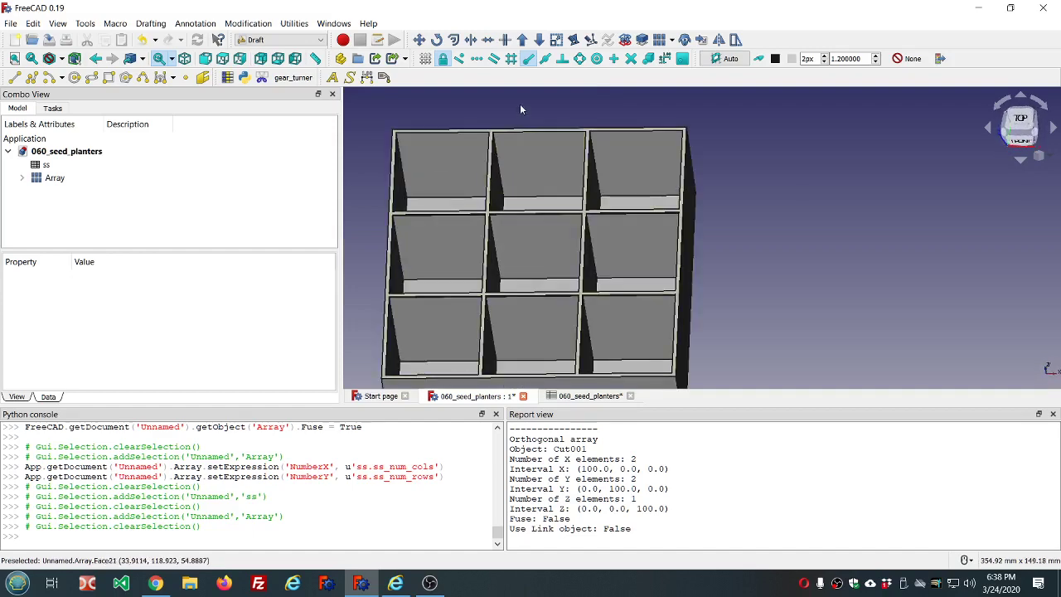
middle_click_drag(522, 103, 522, 111)
scroll(524, 116, "down", 3)
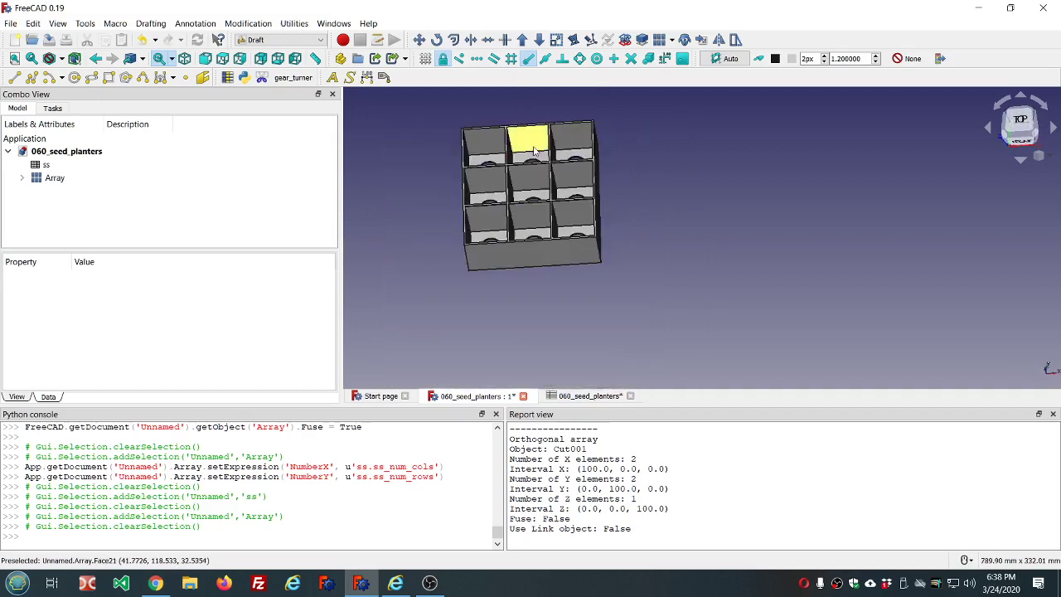
middle_click_drag(537, 149, 541, 155)
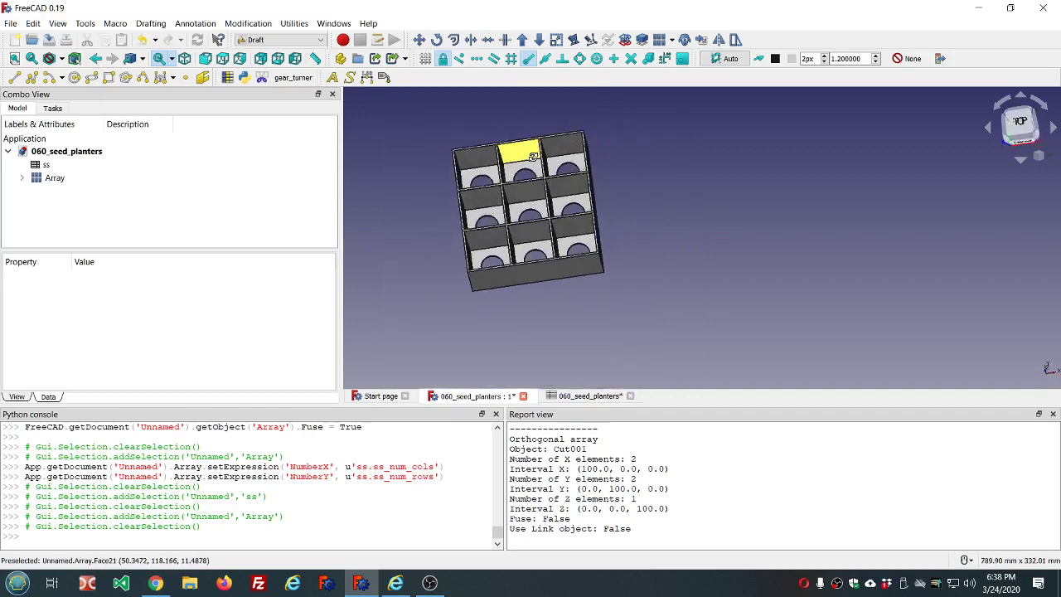
scroll(527, 197, "up", 2)
scroll(527, 198, "up", 2)
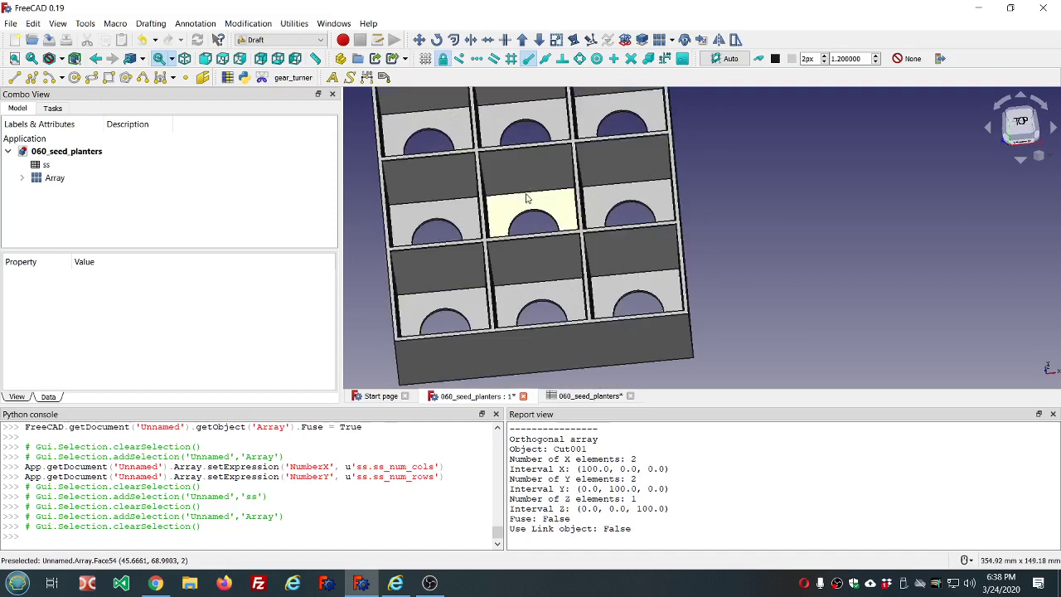
mouse_move(528, 197)
middle_mouse_down()
mouse_move(478, 182)
mouse_move(493, 171)
mouse_move(481, 183)
mouse_move(461, 175)
mouse_move(502, 199)
mouse_move(524, 186)
middle_mouse_up()
scroll(524, 187, "down", 5)
mouse_move(547, 145)
middle_mouse_down()
mouse_move(533, 138)
mouse_move(538, 128)
mouse_move(544, 138)
middle_mouse_up()
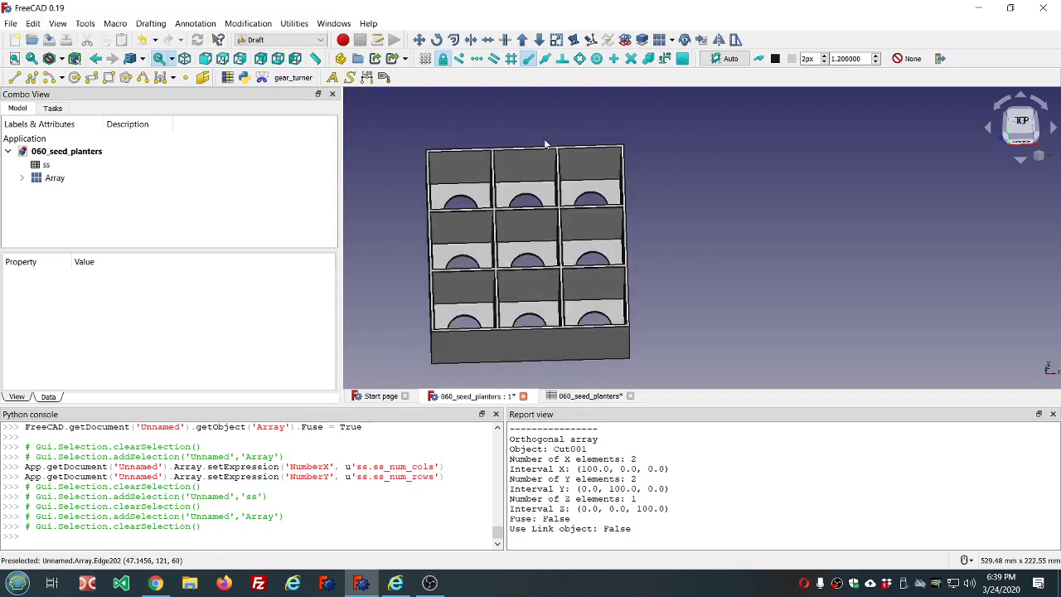
scroll(517, 154, "up", 2)
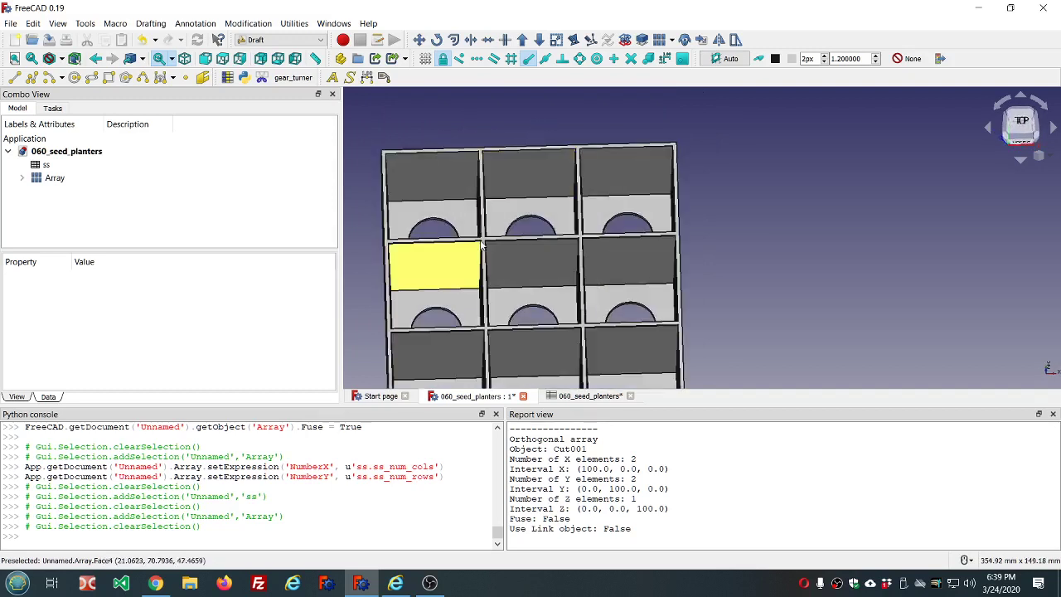
scroll(514, 213, "down", 2)
middle_click_drag(538, 217, 532, 191)
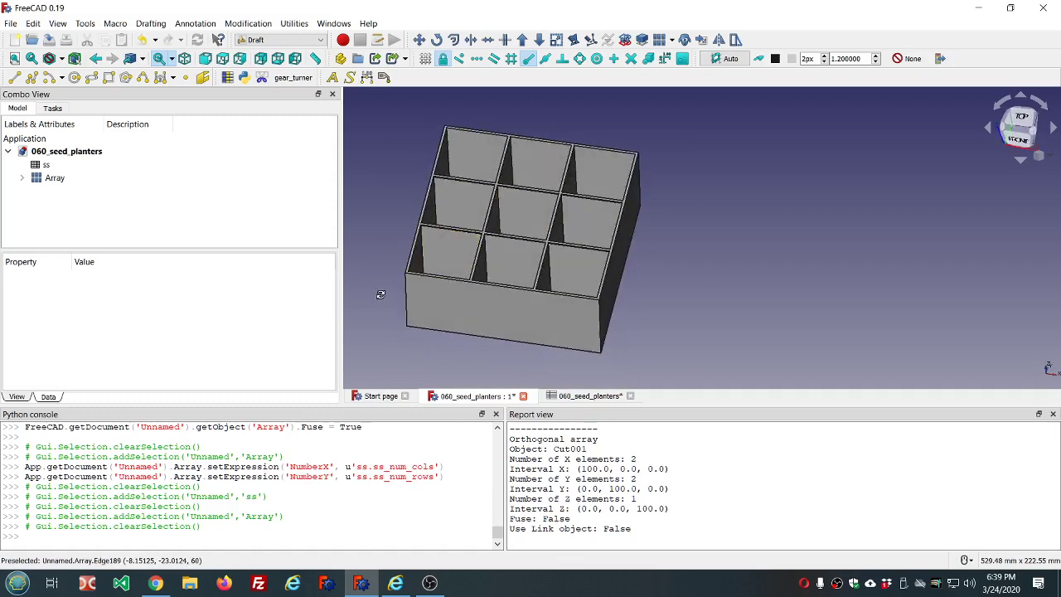
middle_click_drag(380, 299, 393, 301)
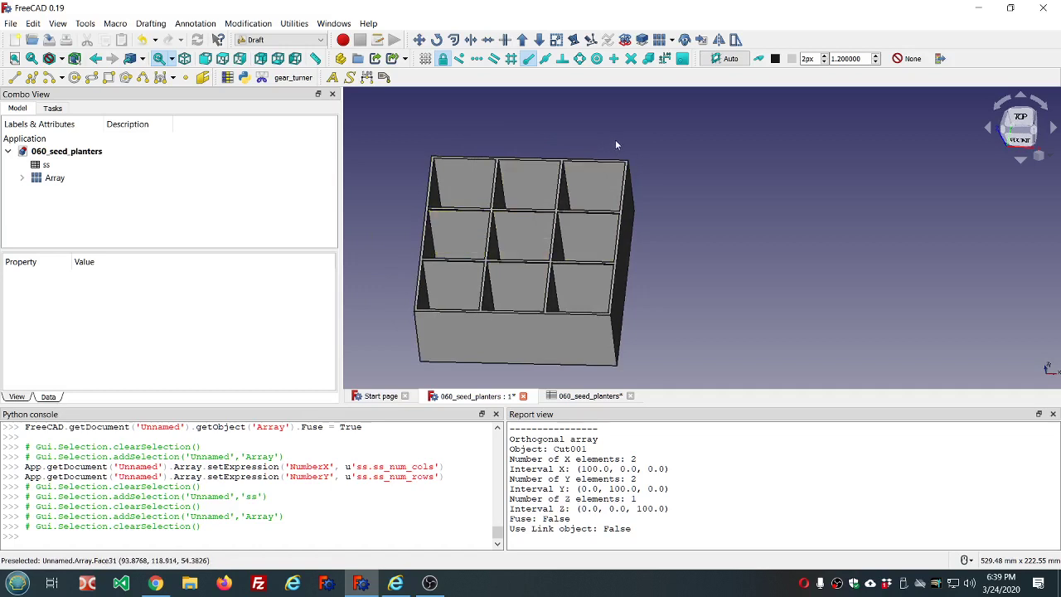
- Snap to the Top view so the nine cups are seen square-on
key("2")
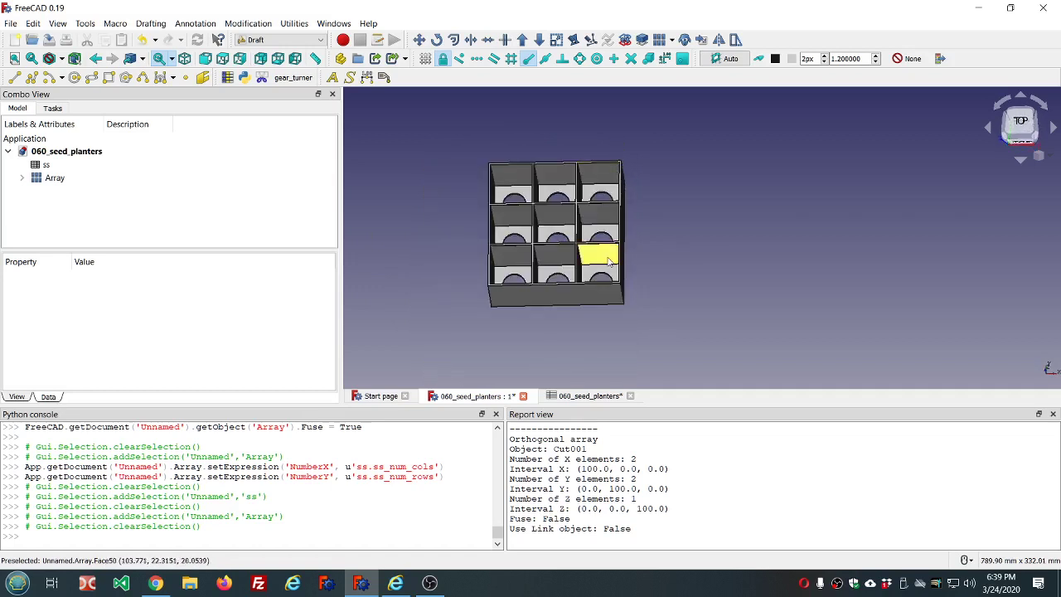
mouse_move(614, 320)
middle_mouse_down()
mouse_move(615, 341)
mouse_move(627, 347)
middle_mouse_up()
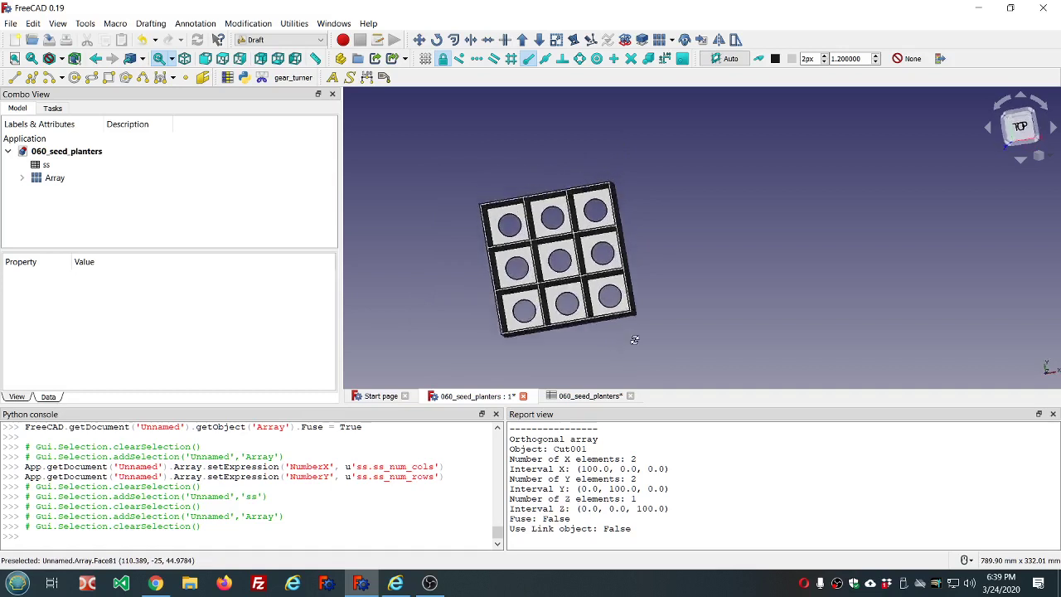
left_click(1020, 131)
scroll(509, 188, "up", 4)
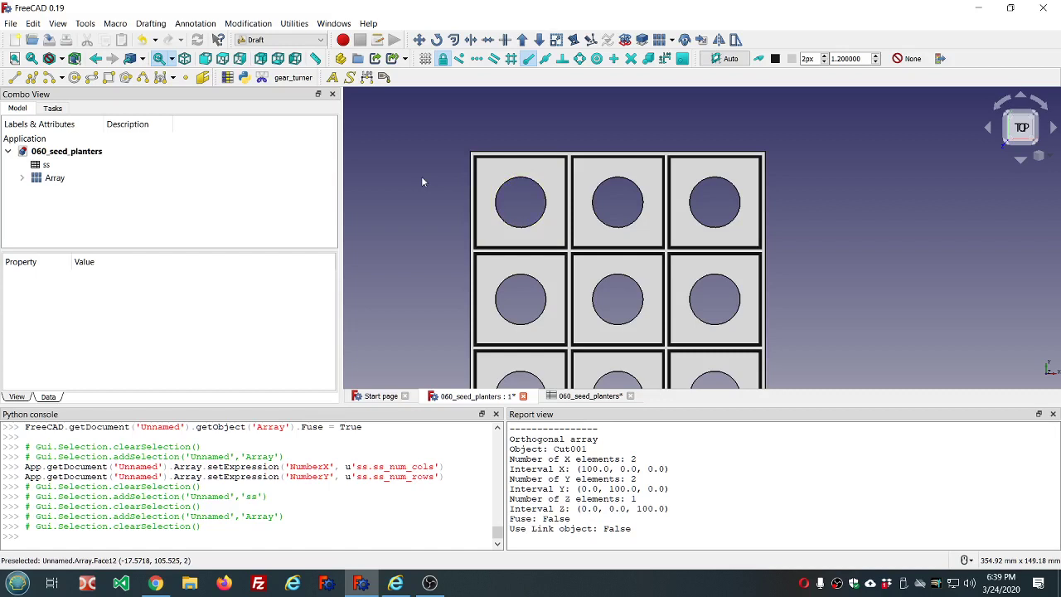
scroll(422, 180, "down", 2)
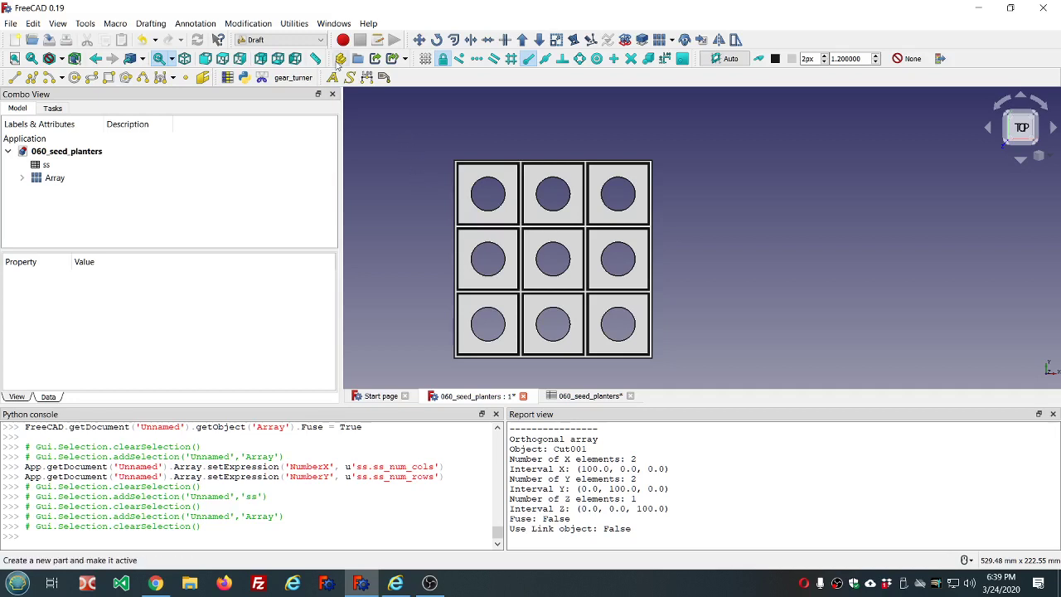
- Switch to the Sketcher workbench and create a new sketch on the XY-Plane
left_click(282, 39)
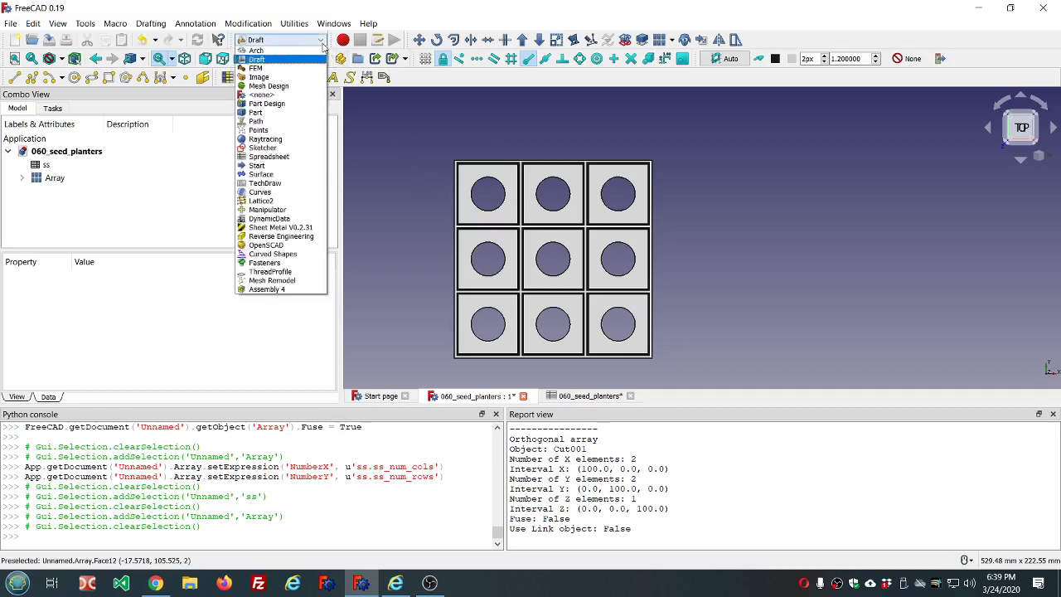
left_click(292, 149)
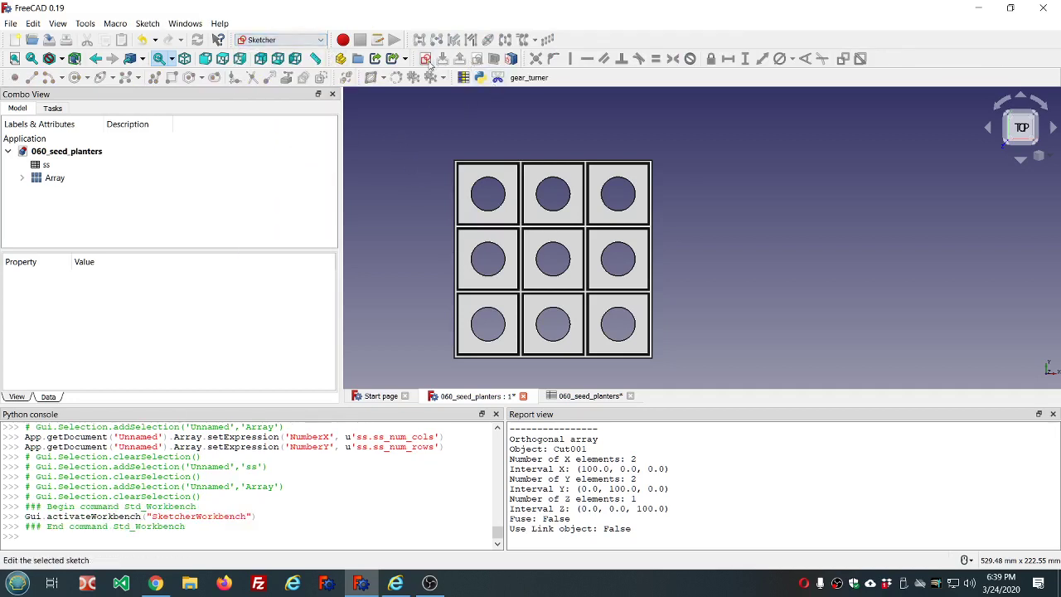
left_click(425, 58)
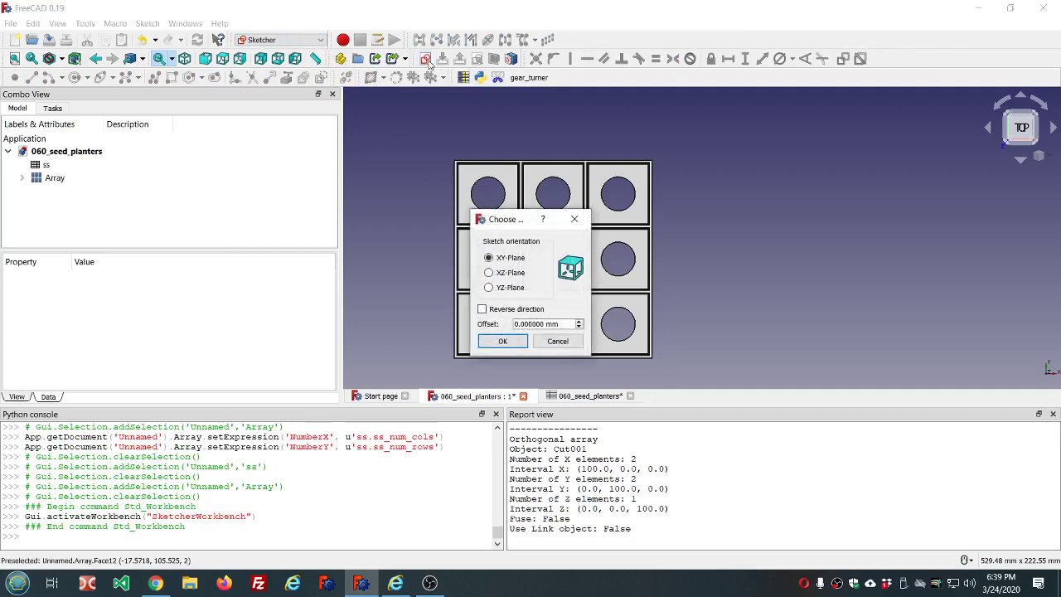
left_click(502, 341)
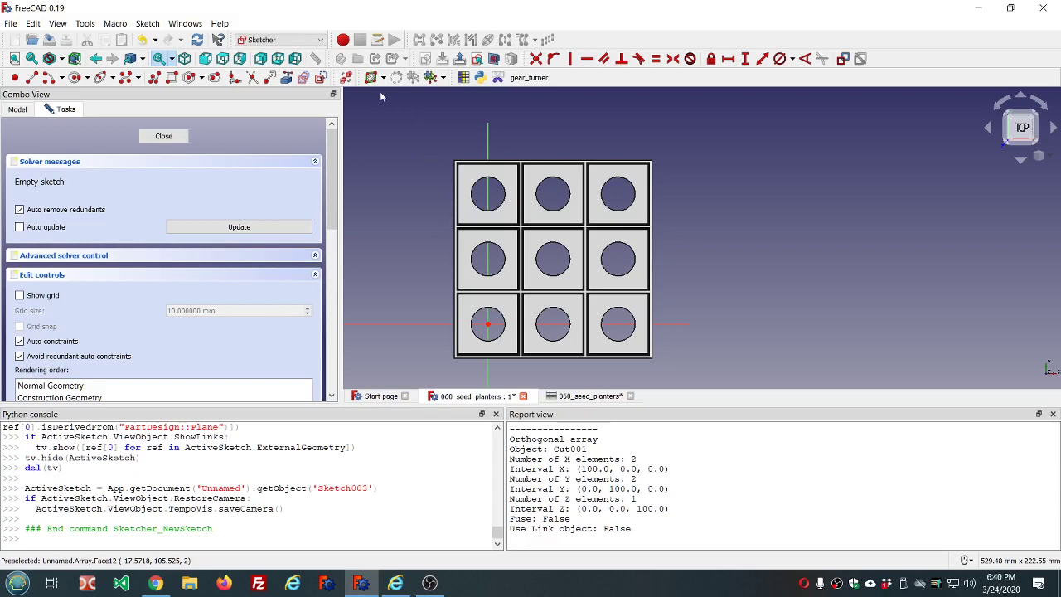
- Draw a rectangle from the bottom-left hole centre to the top-right one, about 97.7 × 98 mm
left_click(170, 78)
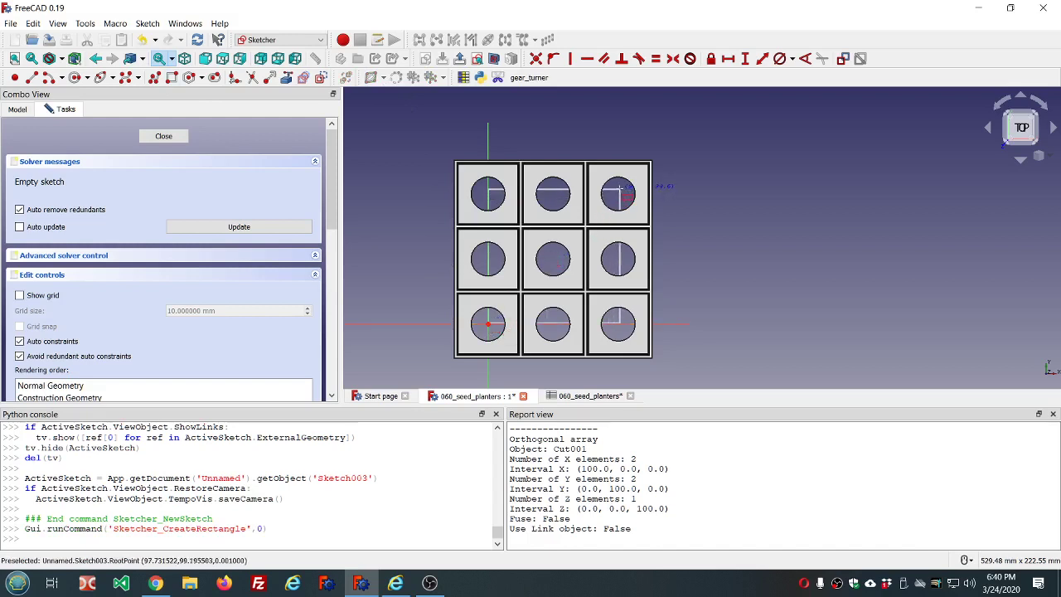
left_click(619, 192)
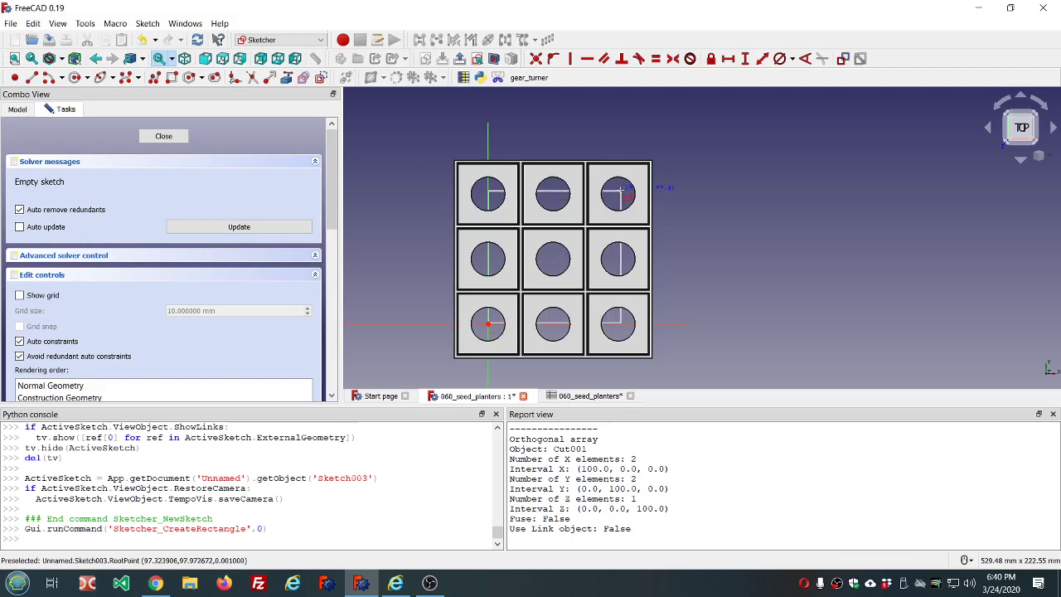
left_click(613, 203)
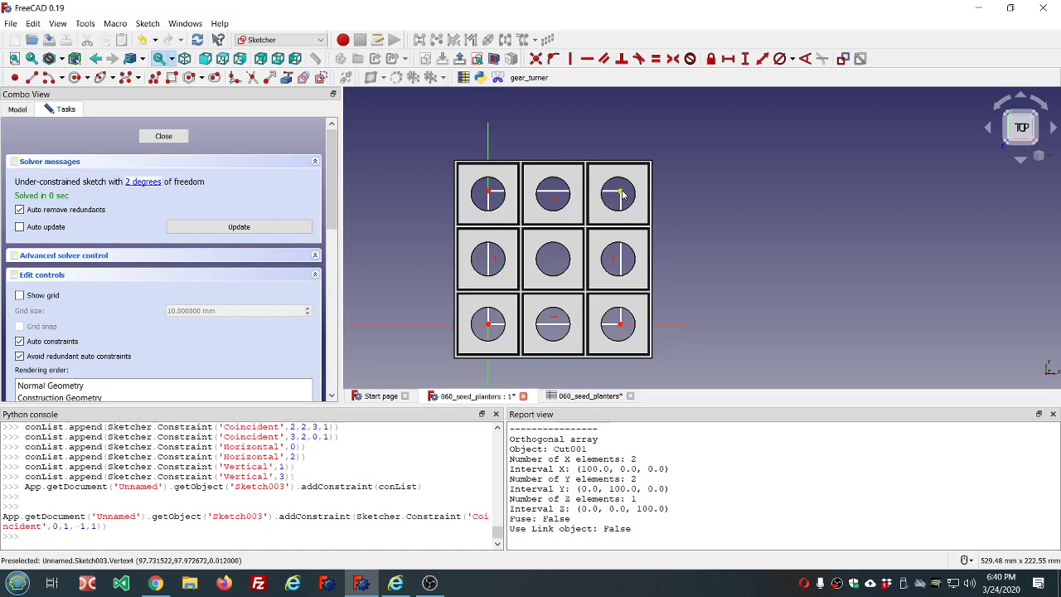
left_click(623, 194)
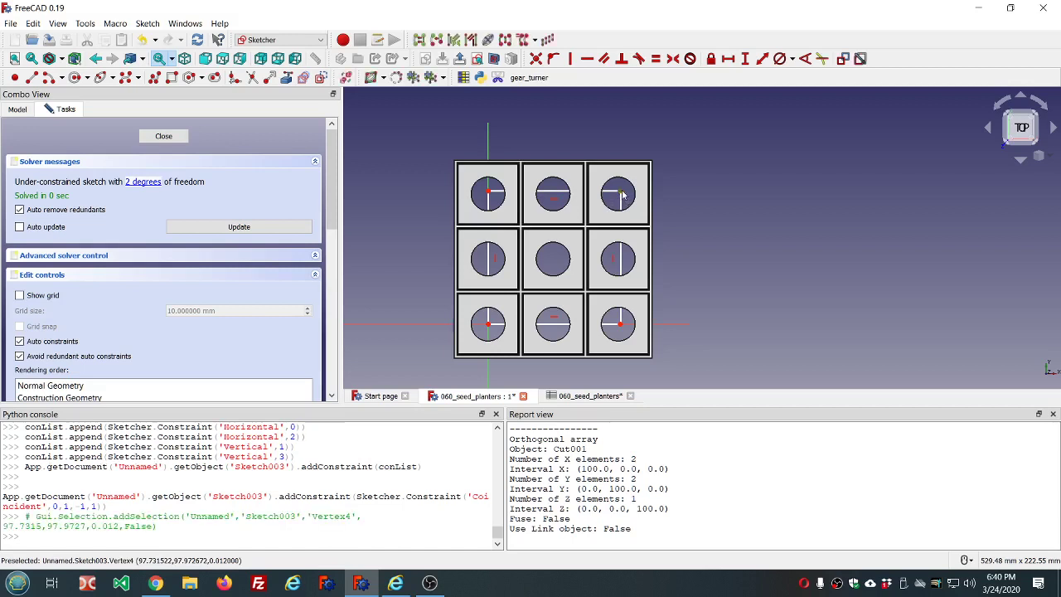
- Add a vertical distance constraint using an ss_depth and ss_num_rows formula, initially 150 mm
left_click(744, 58)
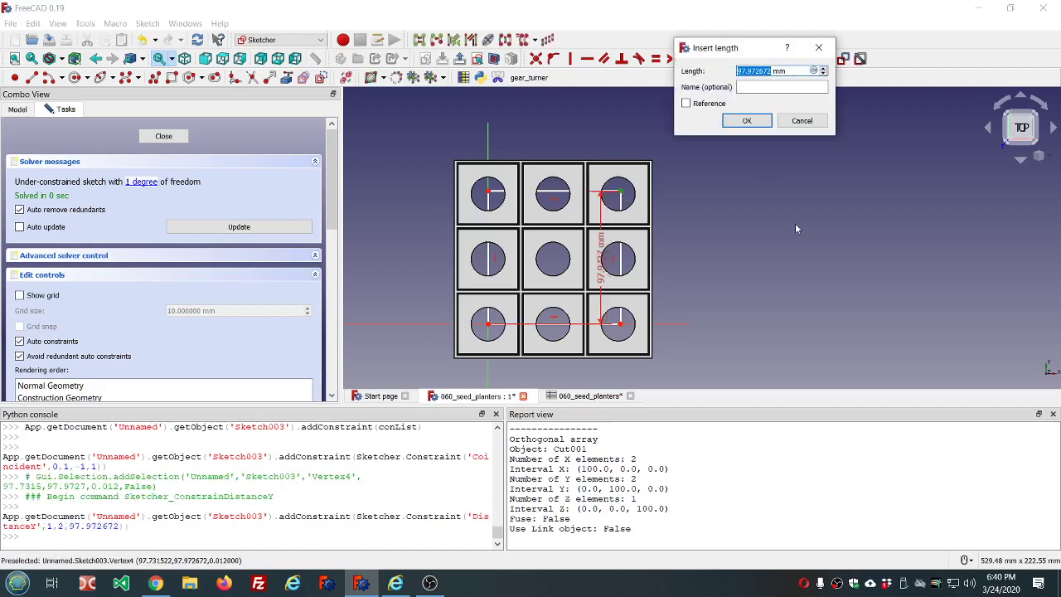
key("equal")
type("ss")
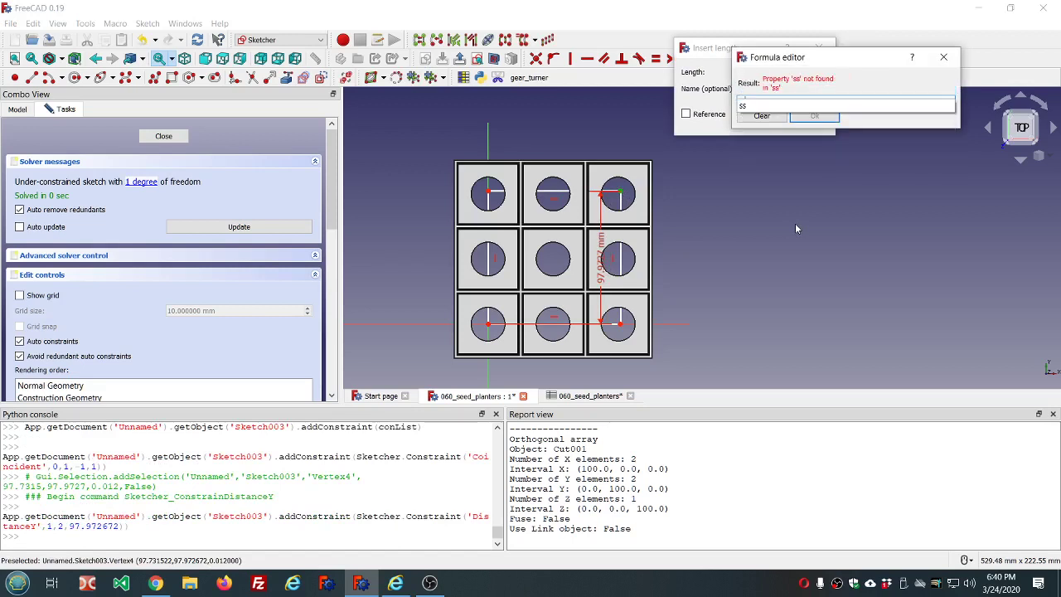
type(".ss")
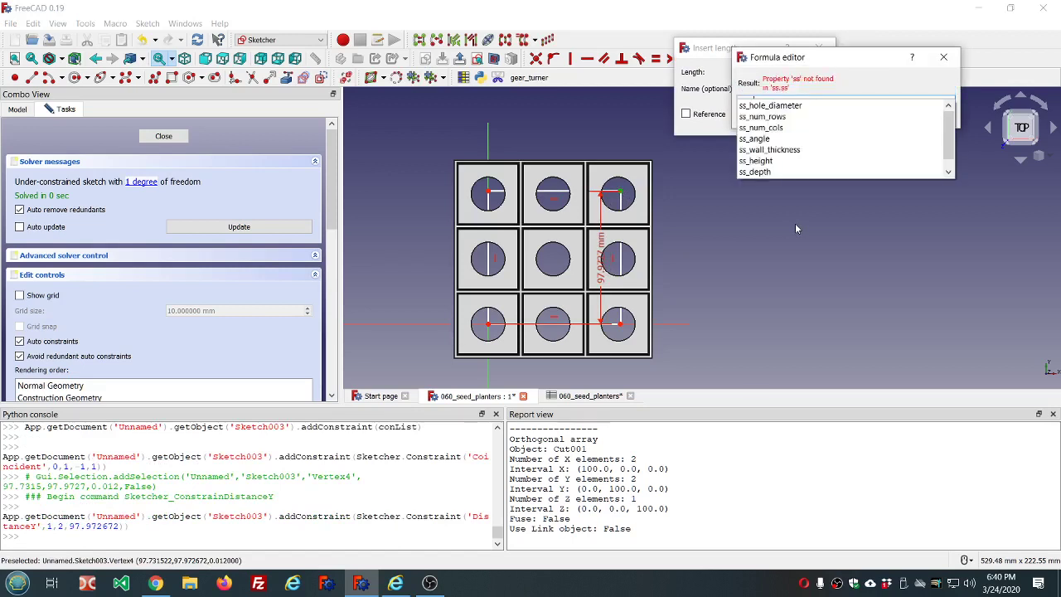
key("Up")
key("Up")
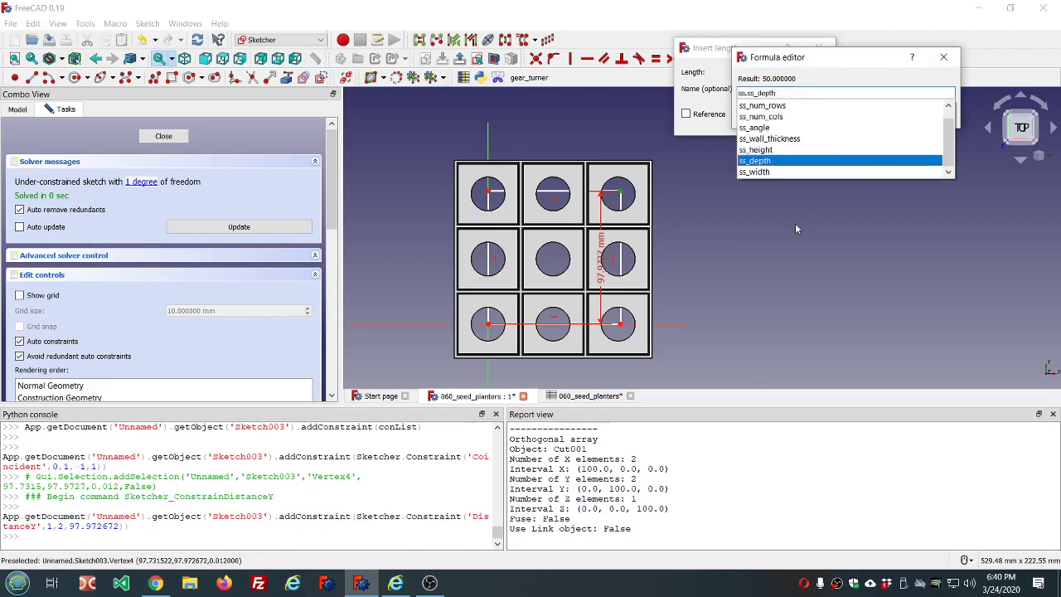
type("-")
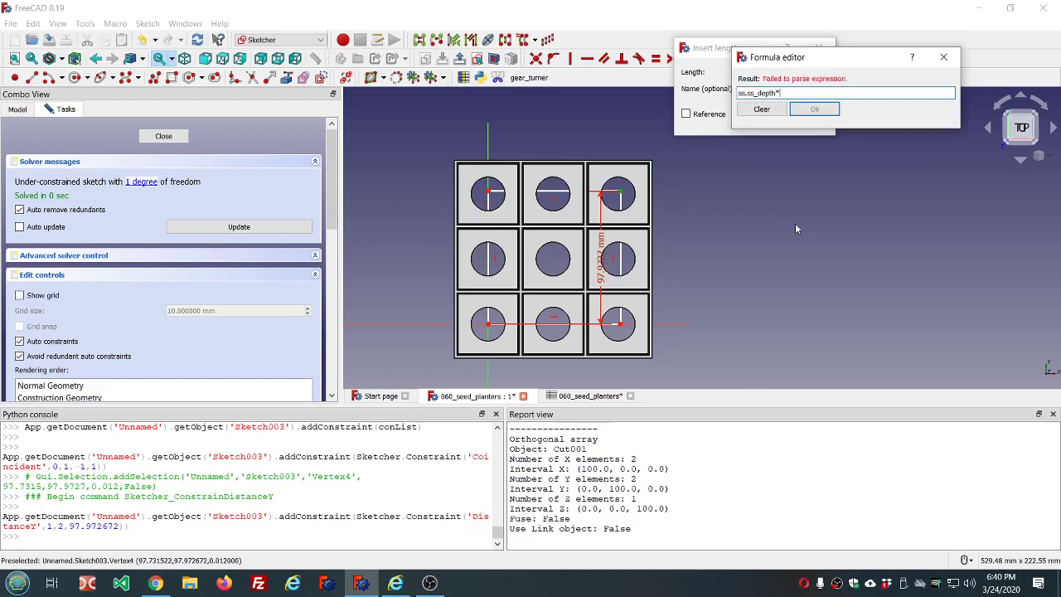
type("ss.ss")
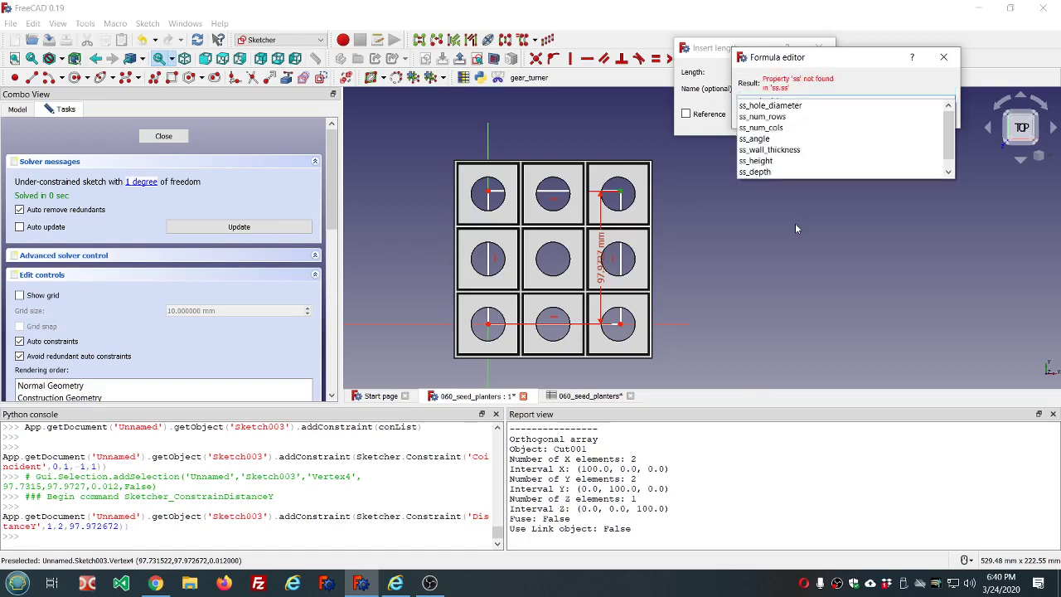
key("Up")
key("Up")
key("Up")
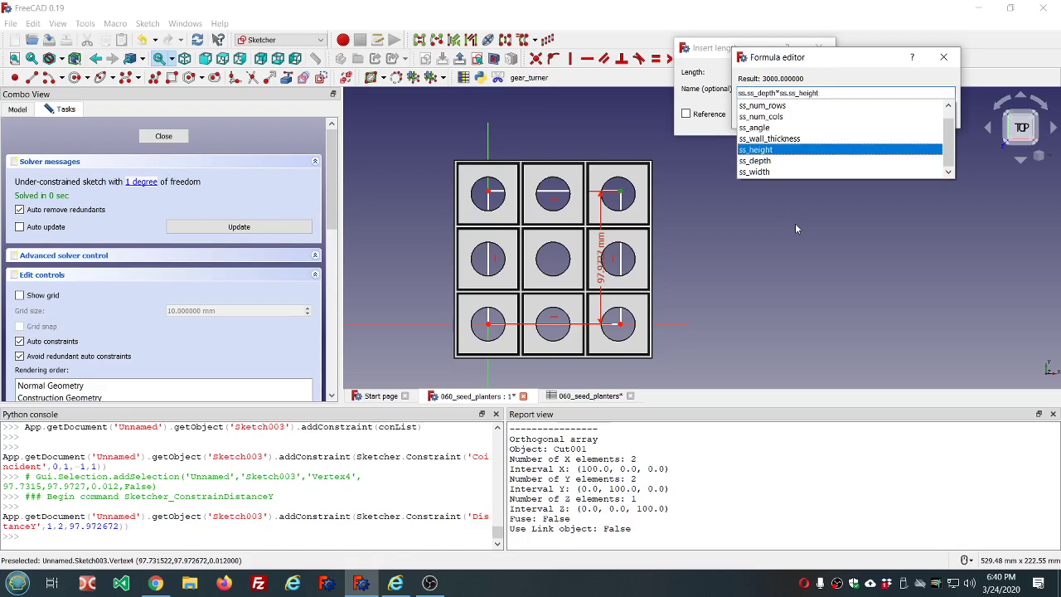
key("Up")
key("Up")
key("Up")
key("Up")
key("Return")
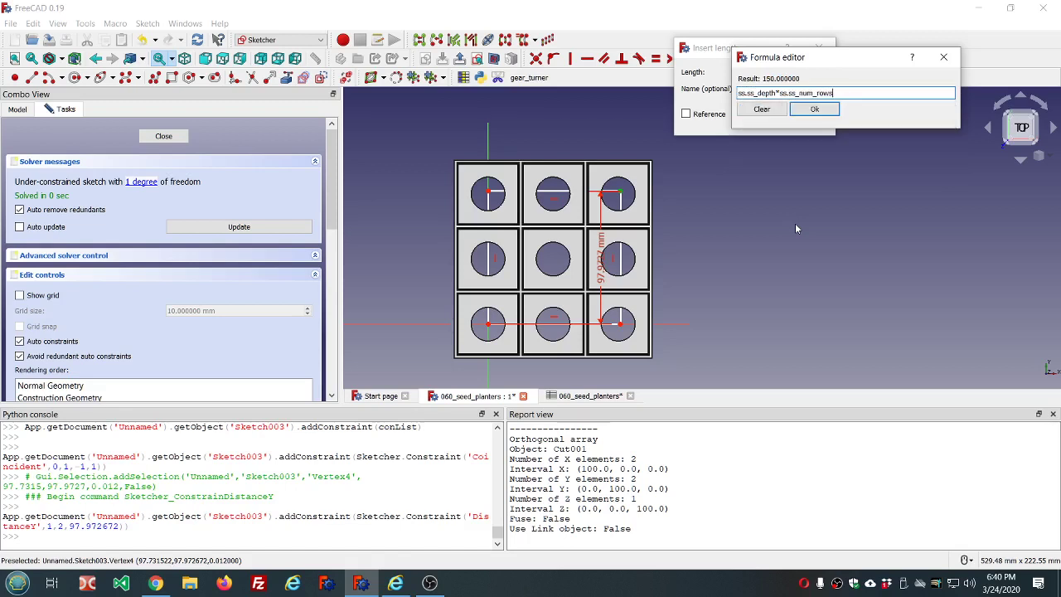
key("Return")
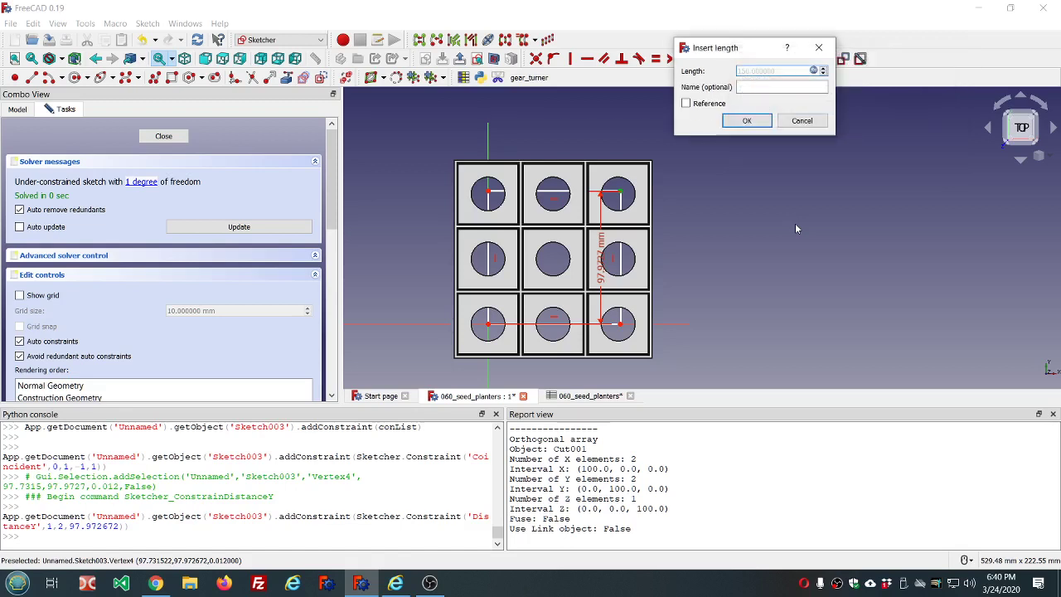
left_click(749, 121)
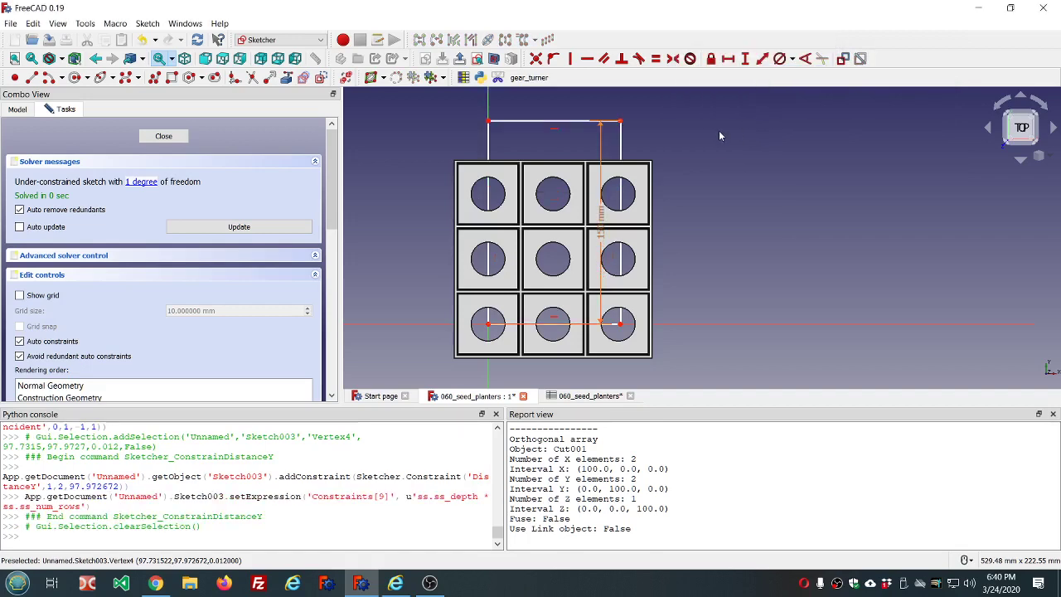
left_click_drag(603, 235, 695, 238)
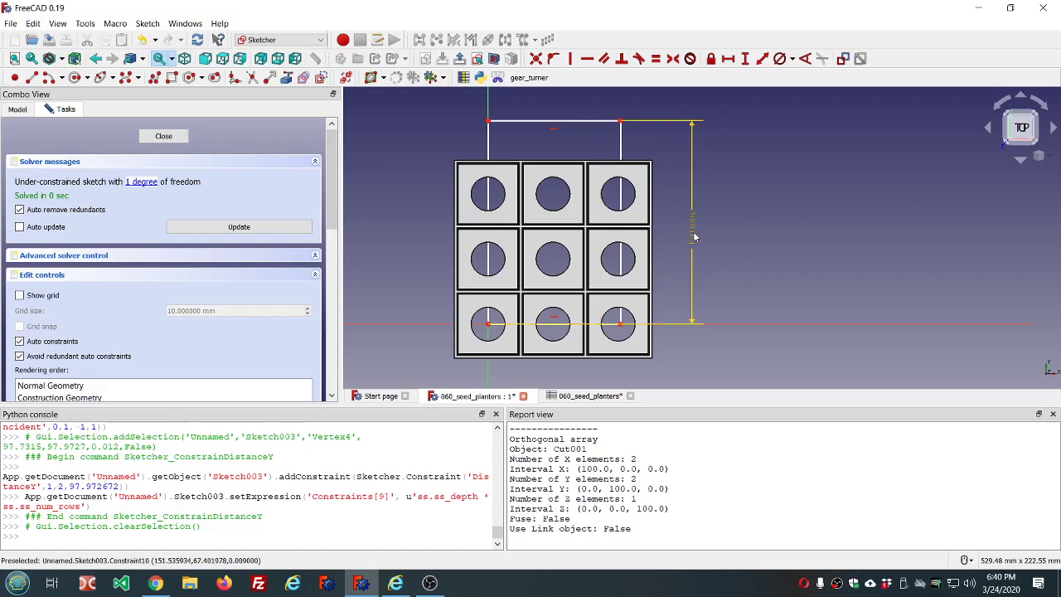
- Correct the formula to ss.ss_depth * (ss.ss_num_rows - 1), making the height 100 mm
double_click(694, 238)
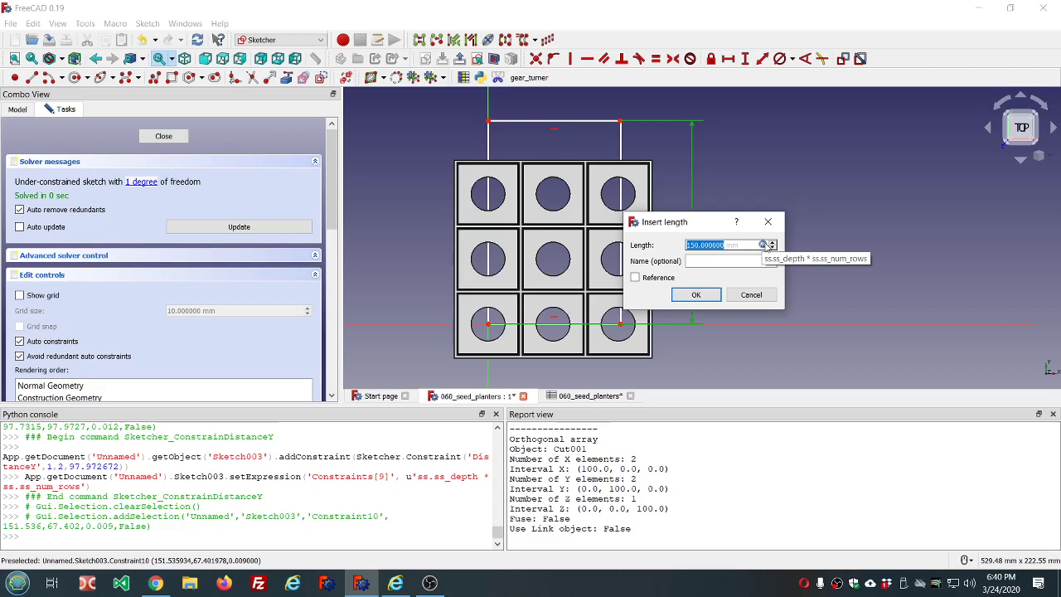
left_click(763, 245)
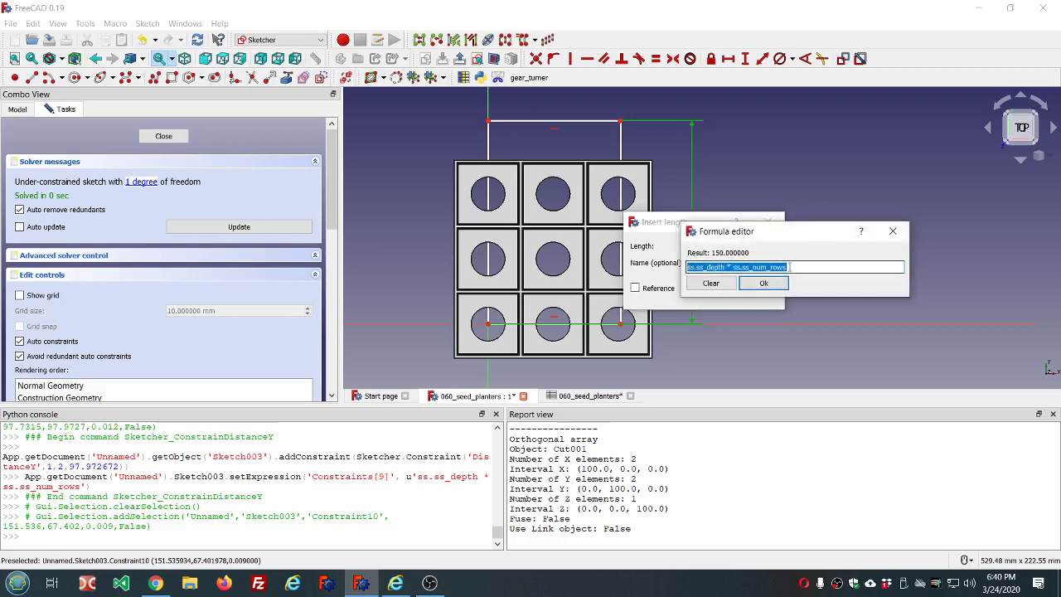
left_click(734, 268)
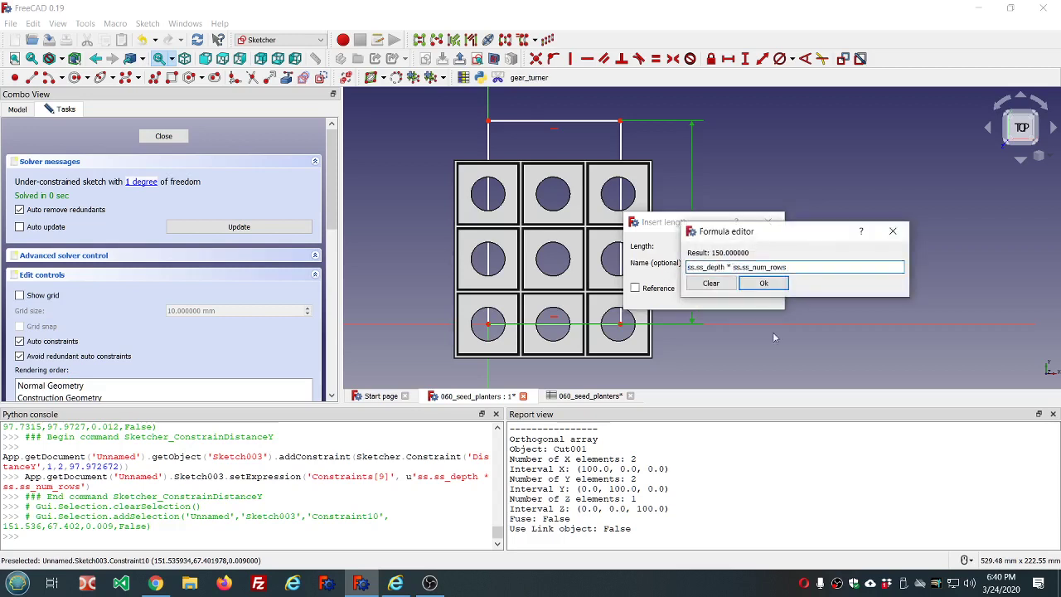
type("(")
left_click(769, 283)
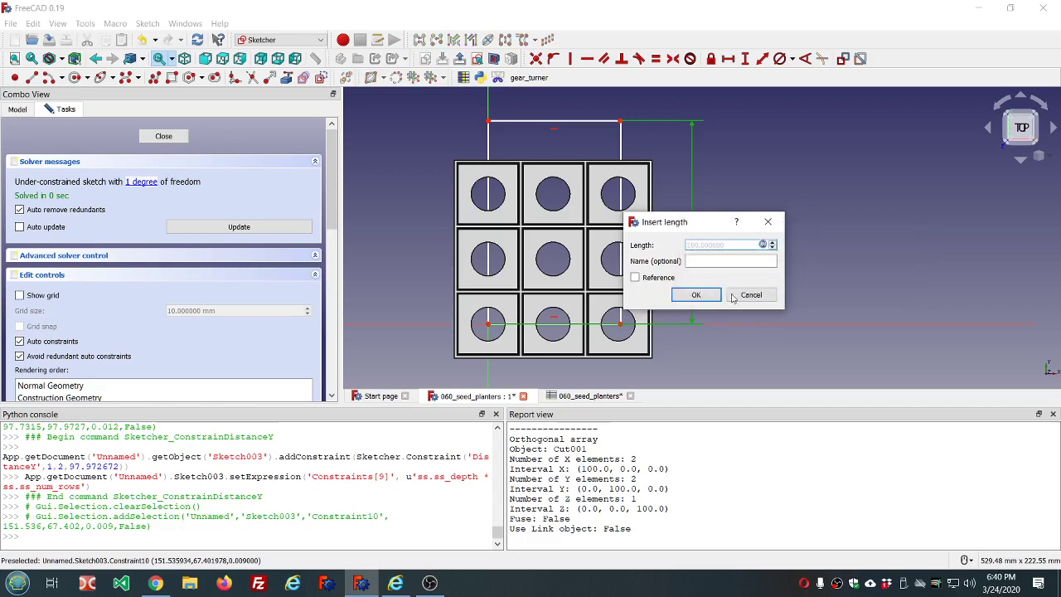
left_click(697, 295)
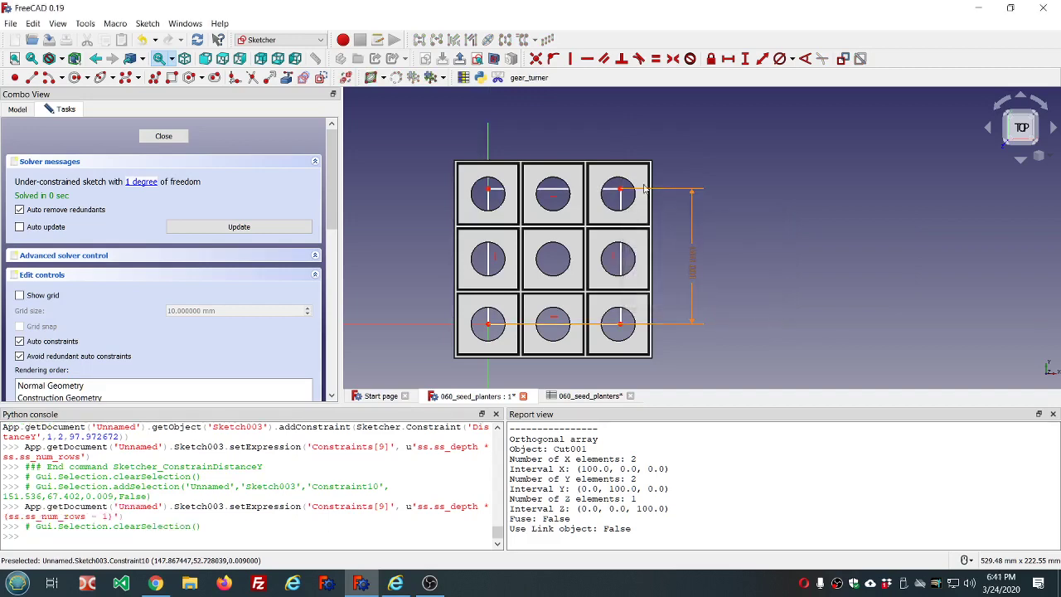
scroll(610, 170, "up", 2)
middle_click_drag(622, 175, 616, 174)
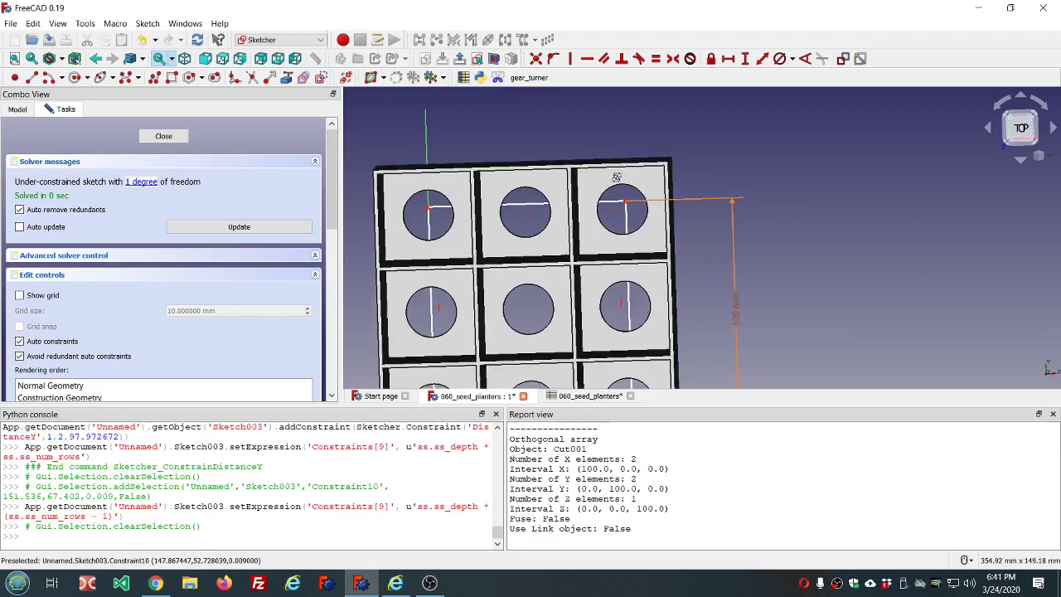
scroll(618, 178, "down", 2)
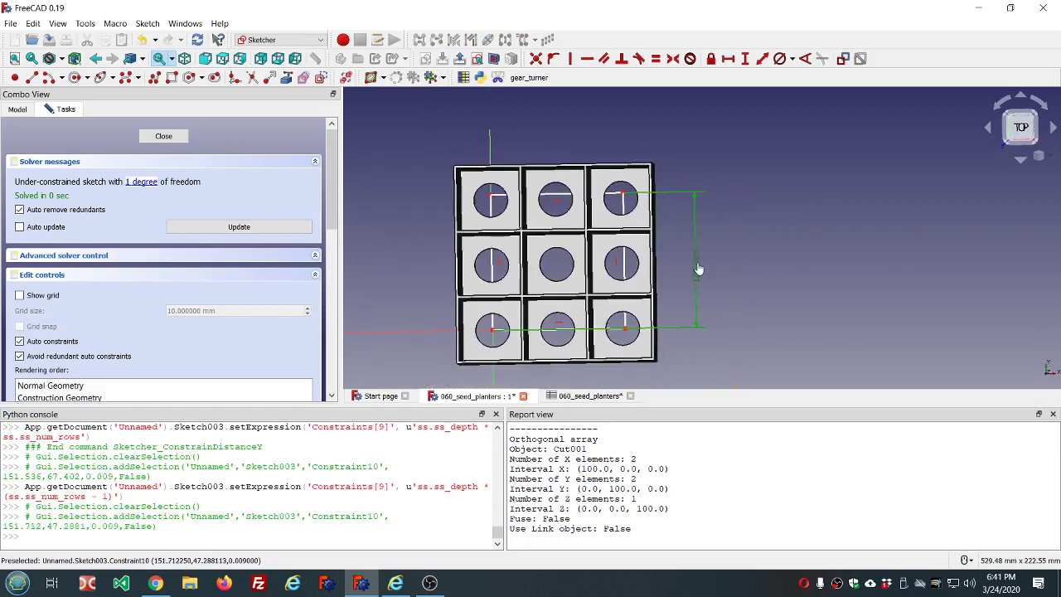
- Rewrite the vertical dimension's formula as (ss_depth - ss_wall_thickness) with a trailing *2 factor
double_click(699, 264)
left_click(764, 277)
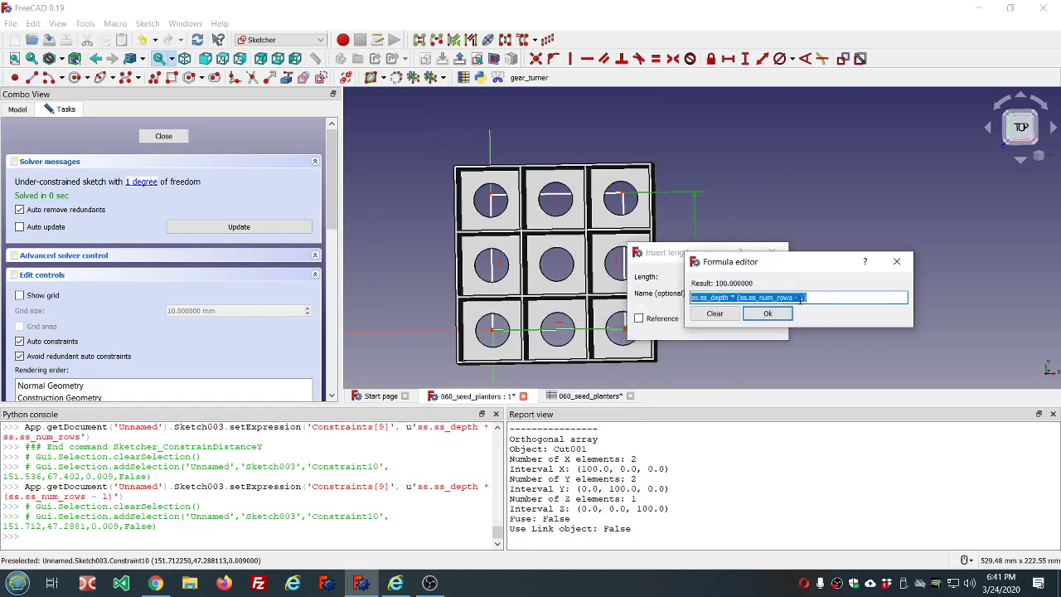
left_click(806, 297)
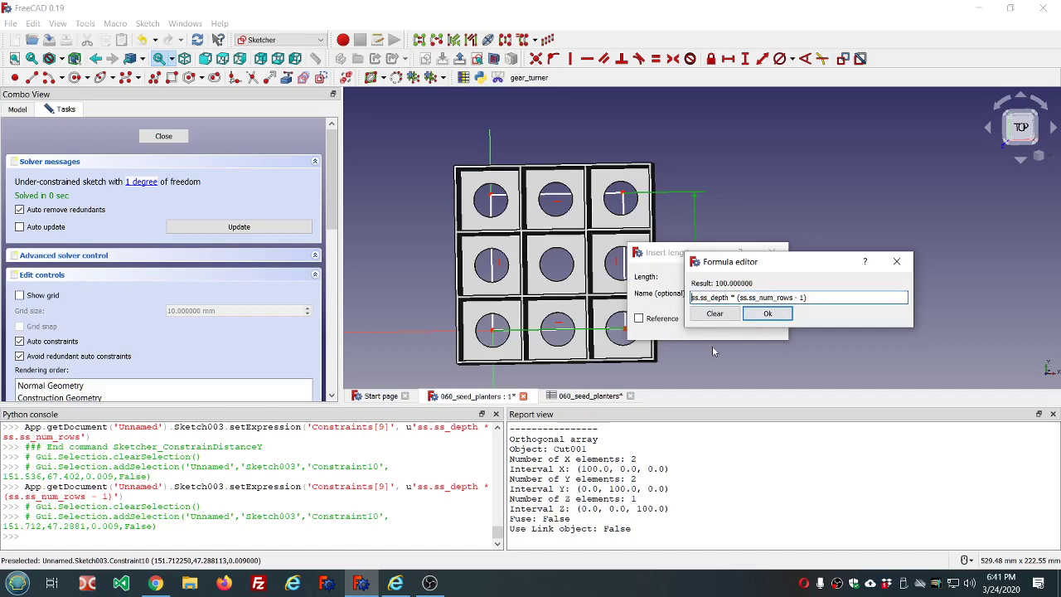
type("(")
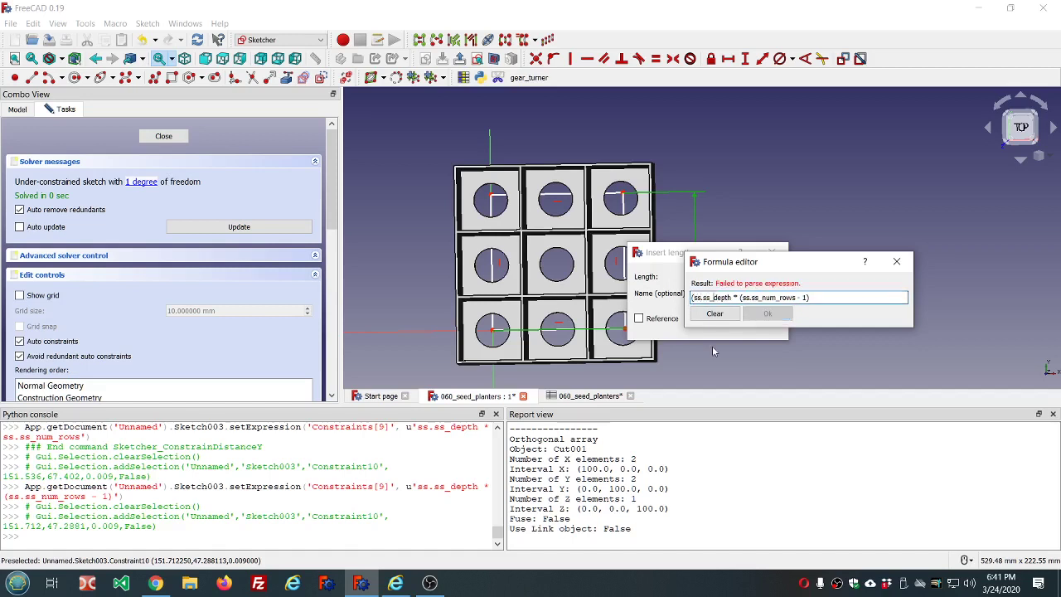
key("Right")
key("Right")
key("Right")
key("Right")
key("Right")
key("Right")
type(")")
type("-ss.ss")
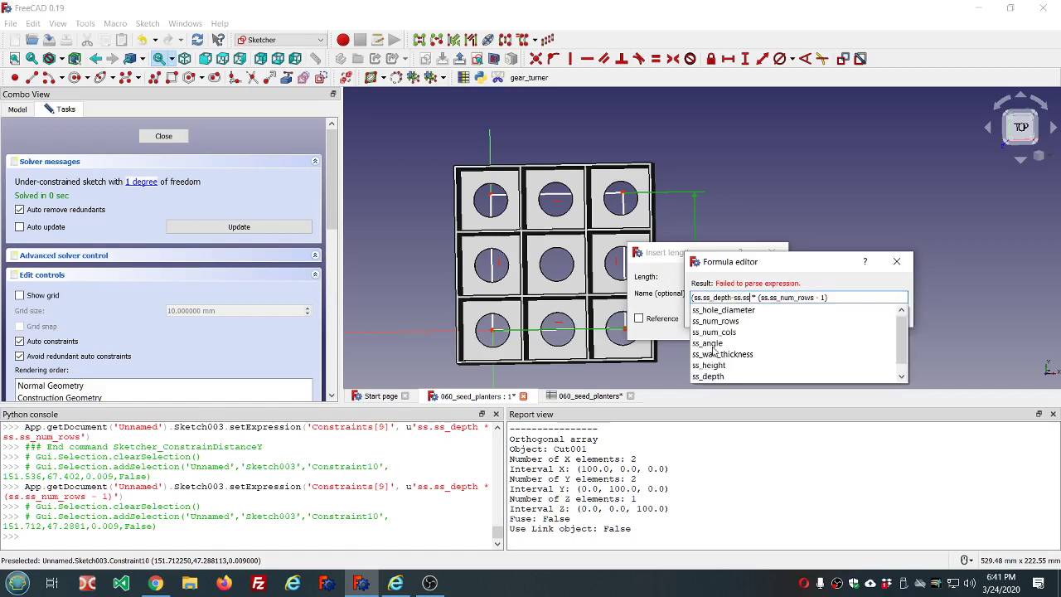
key("Up")
key("Up")
key("Up")
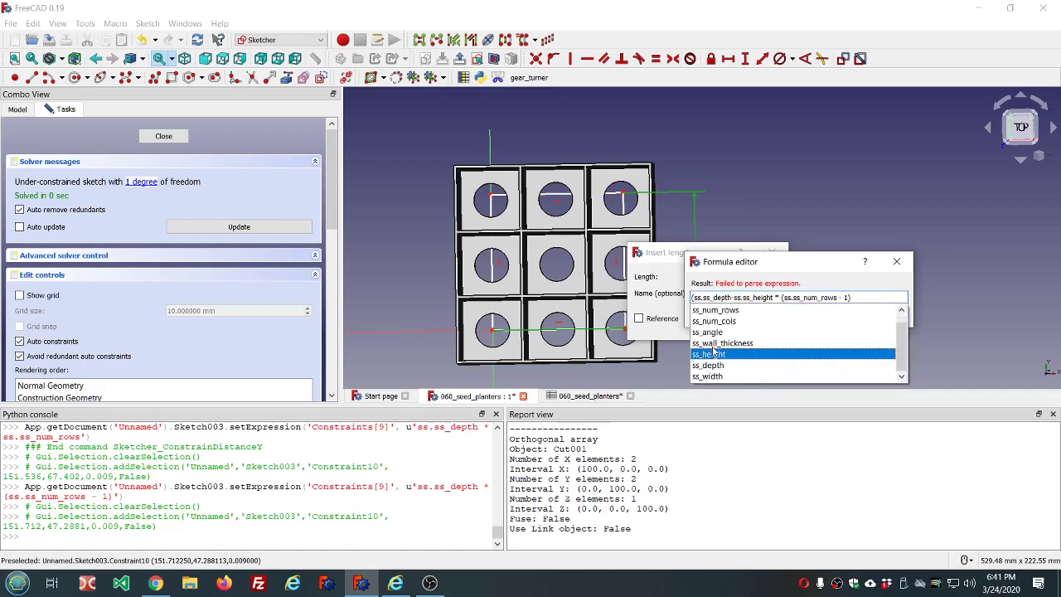
key("Up")
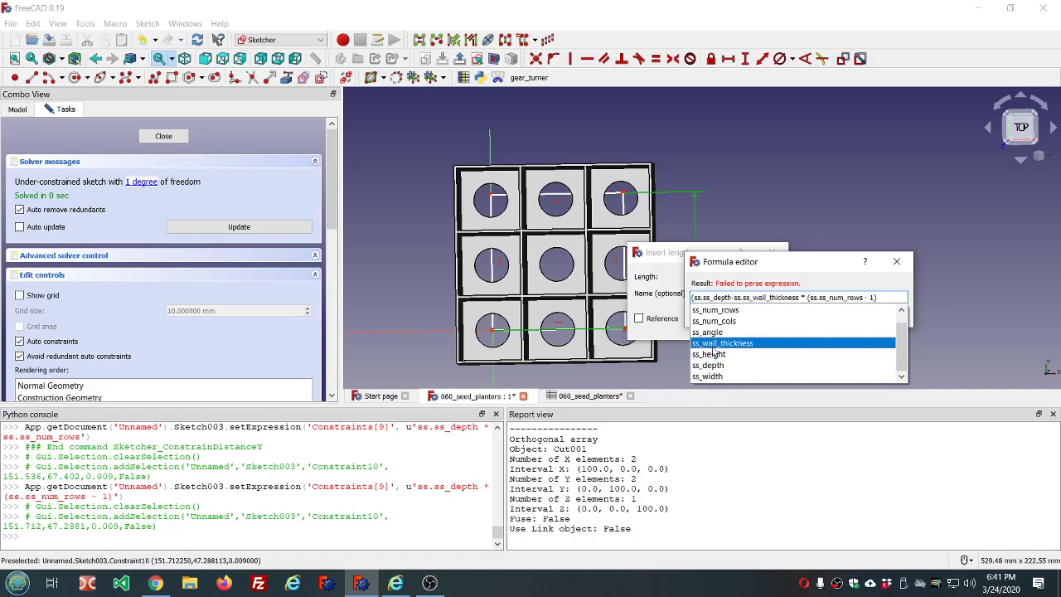
key("Return")
type("*2)")
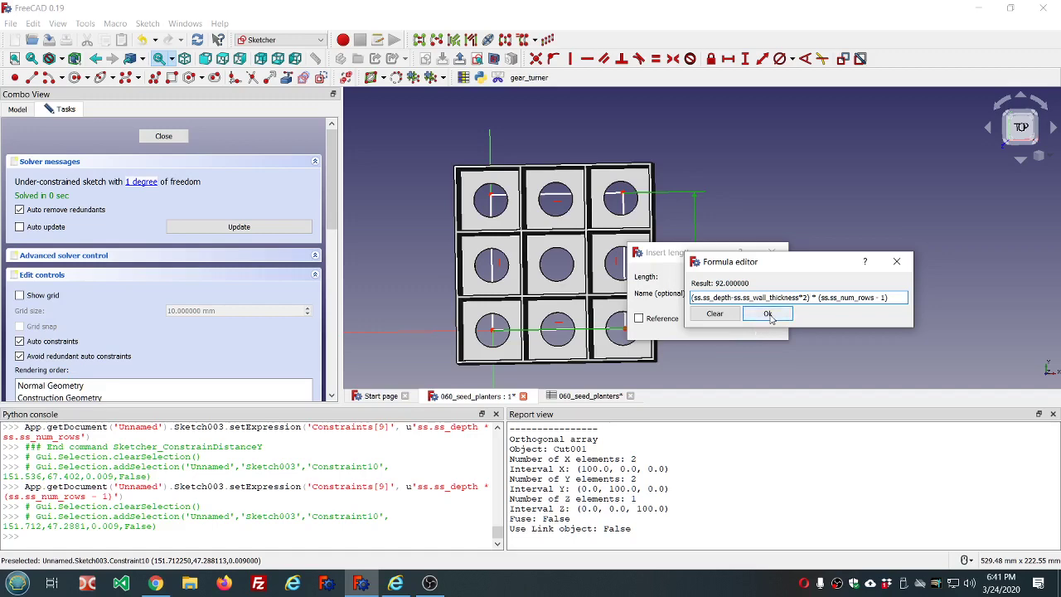
left_click(769, 316)
left_click(703, 325)
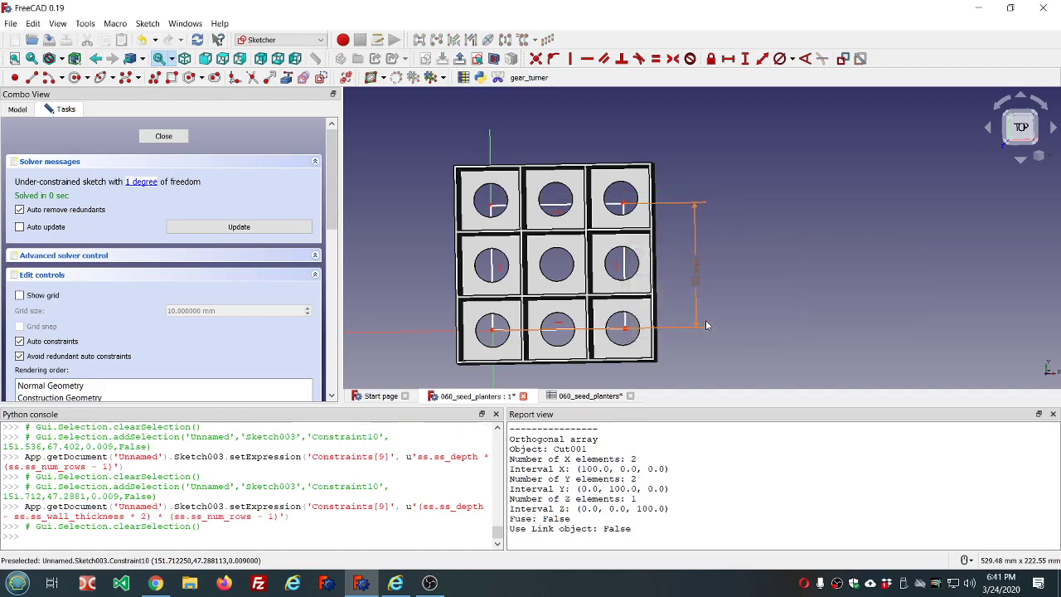
scroll(663, 204, "up", 3)
scroll(664, 204, "down", 3)
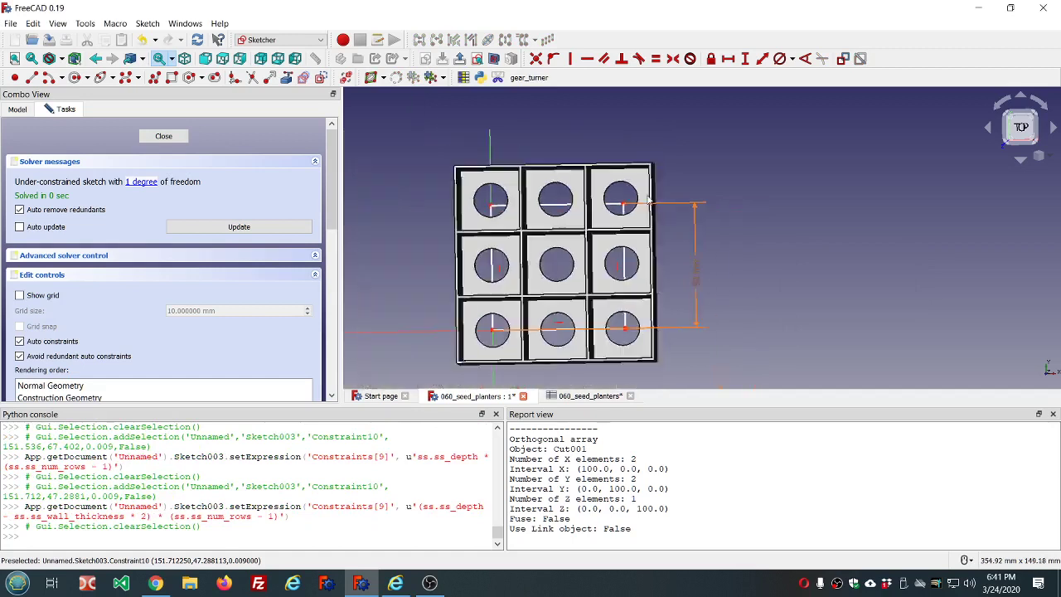
- Remove the doubling from the vertical dimension's formula so it evaluates to 96 mm
double_click(697, 285)
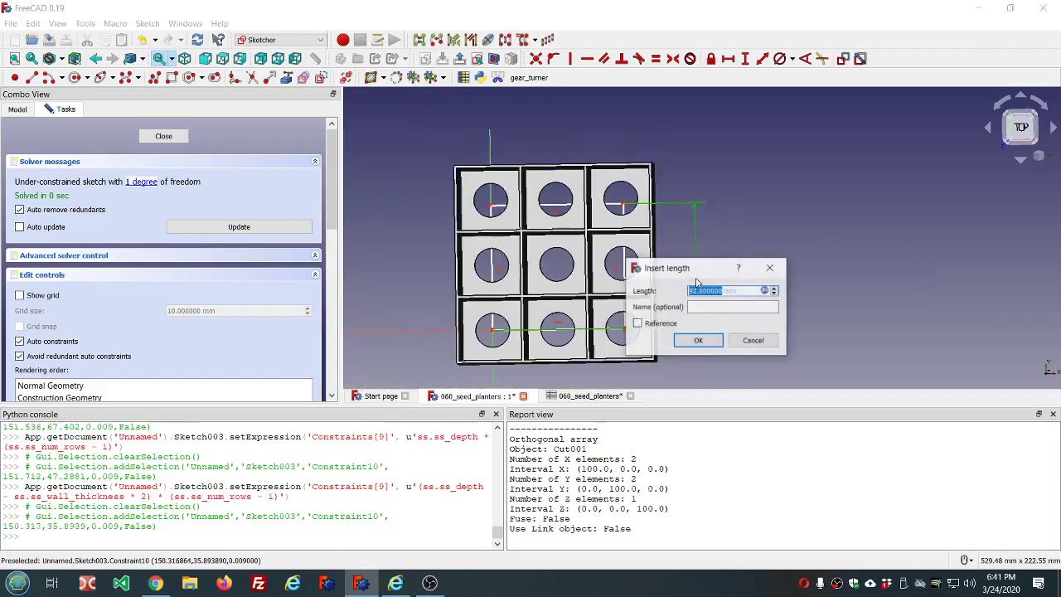
left_click(765, 291)
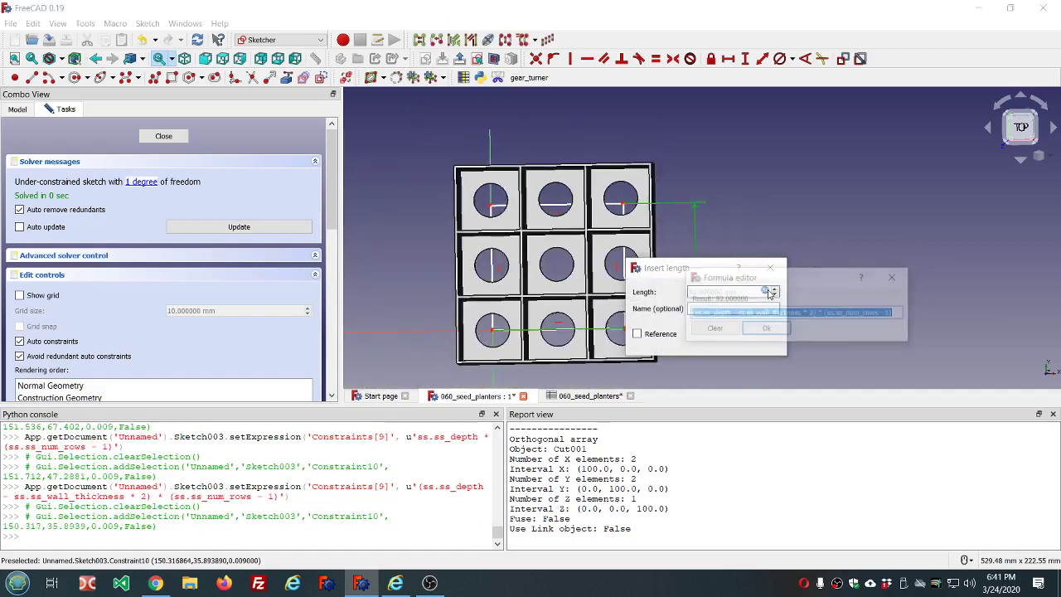
left_click(803, 313)
key("Delete")
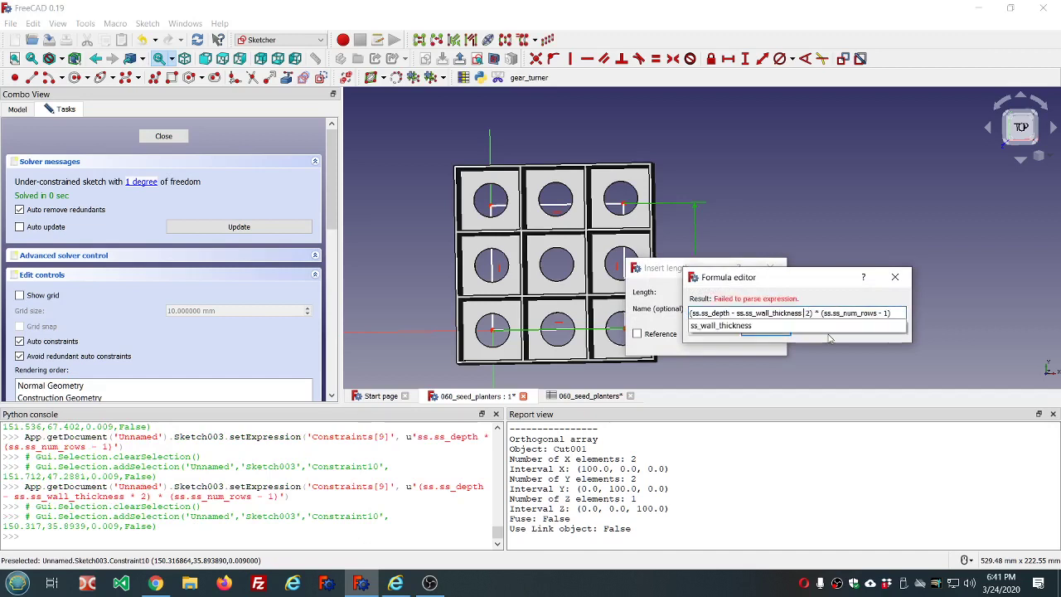
key("Delete")
key("Delete")
key("Delete")
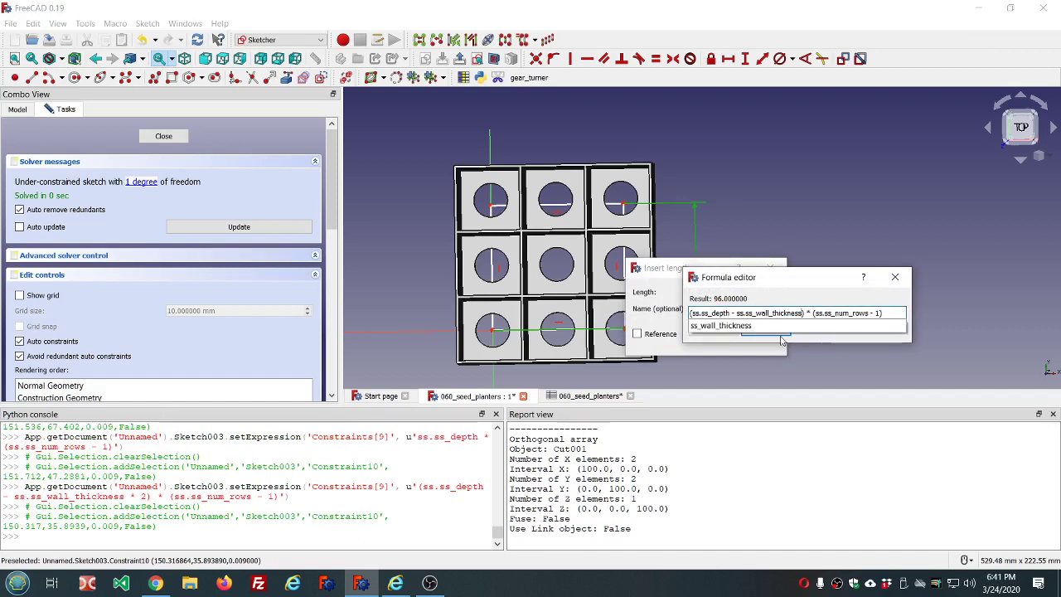
left_click(845, 315)
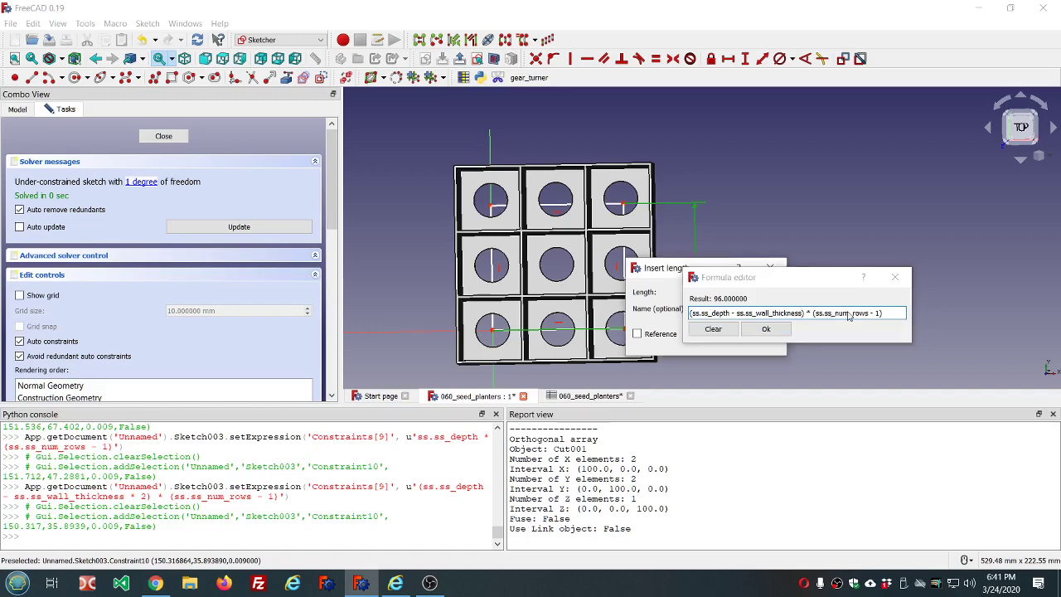
left_click(775, 330)
left_click(701, 341)
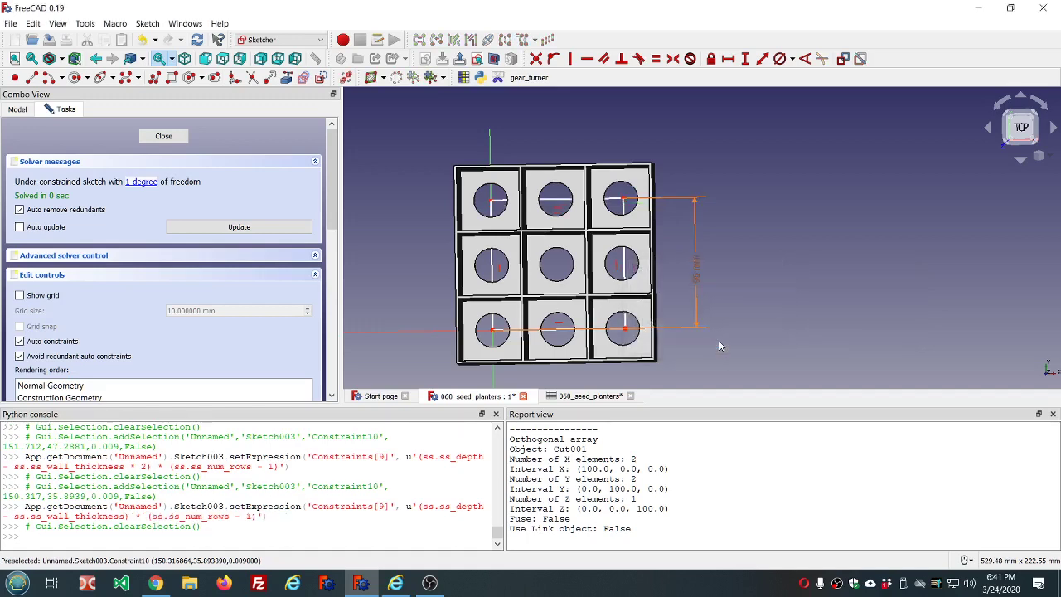
- Move the vertical dimension left and add a horizontal distance between hole centres
middle_click_drag(763, 257, 764, 258)
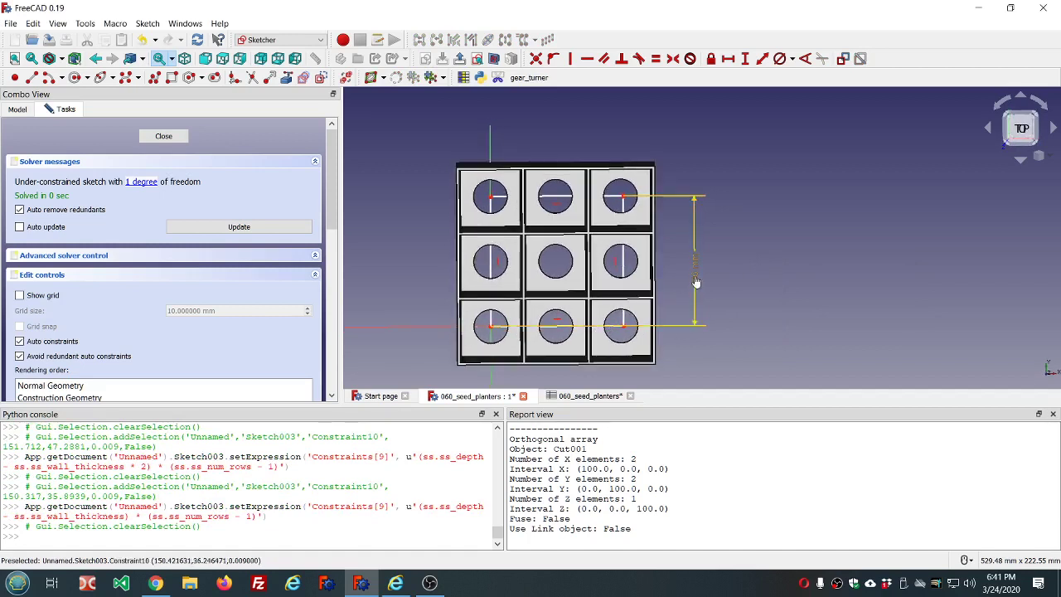
left_click_drag(694, 286, 410, 241)
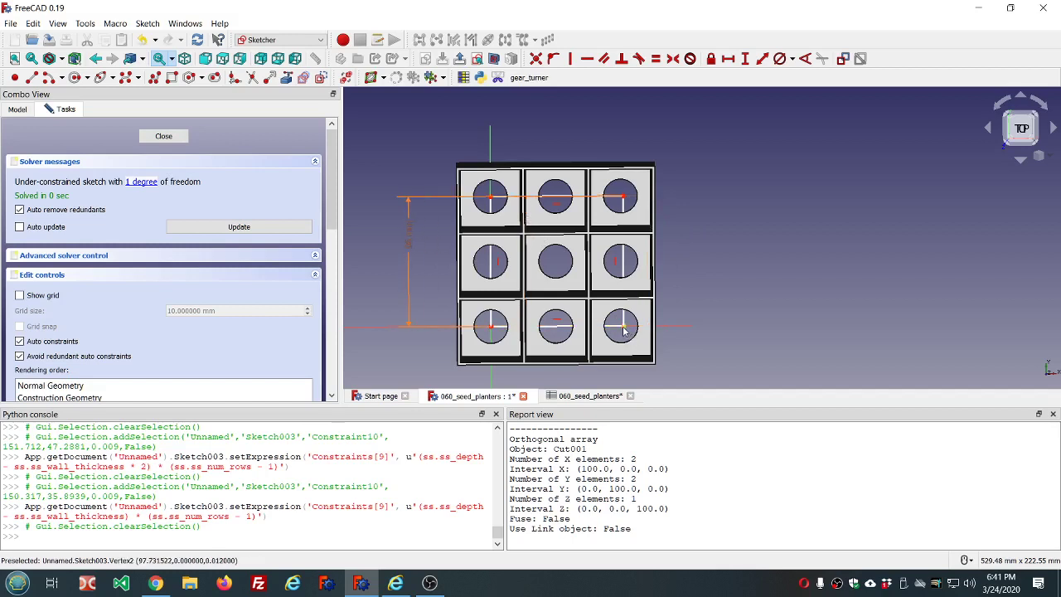
left_click(621, 196)
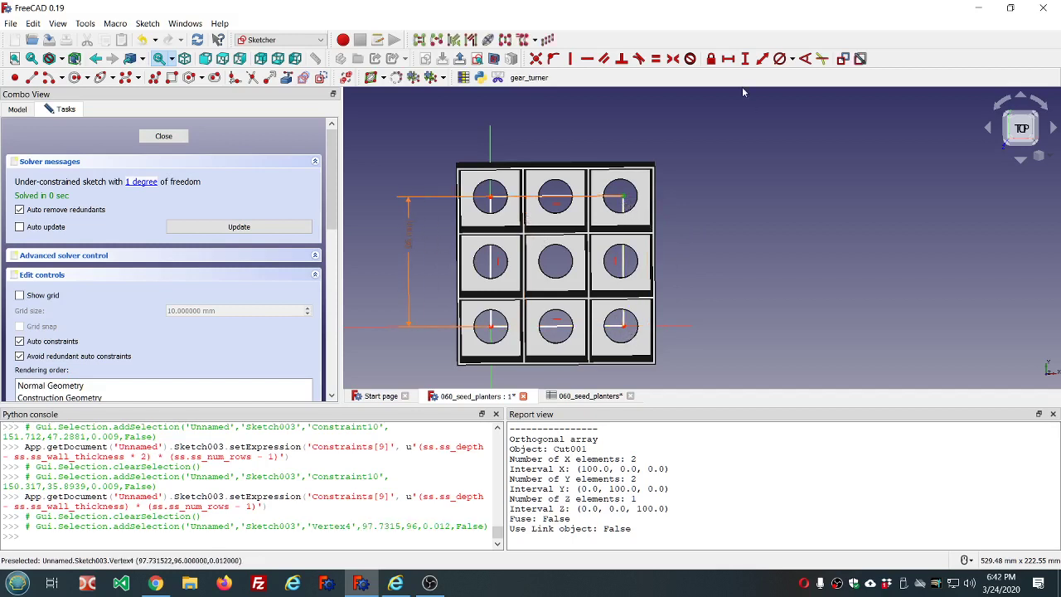
left_click(728, 58)
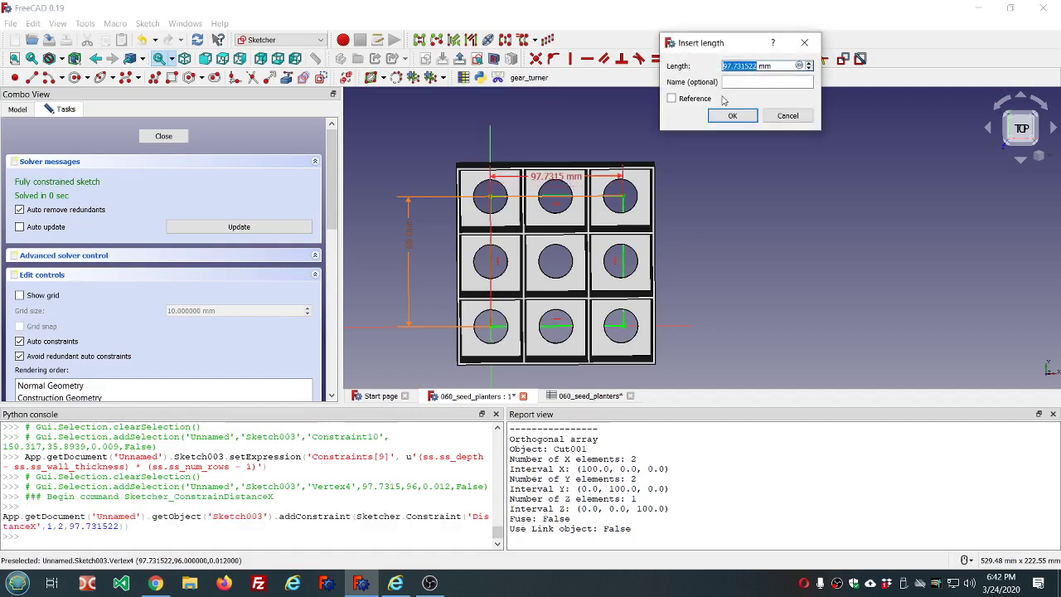
left_click(801, 66)
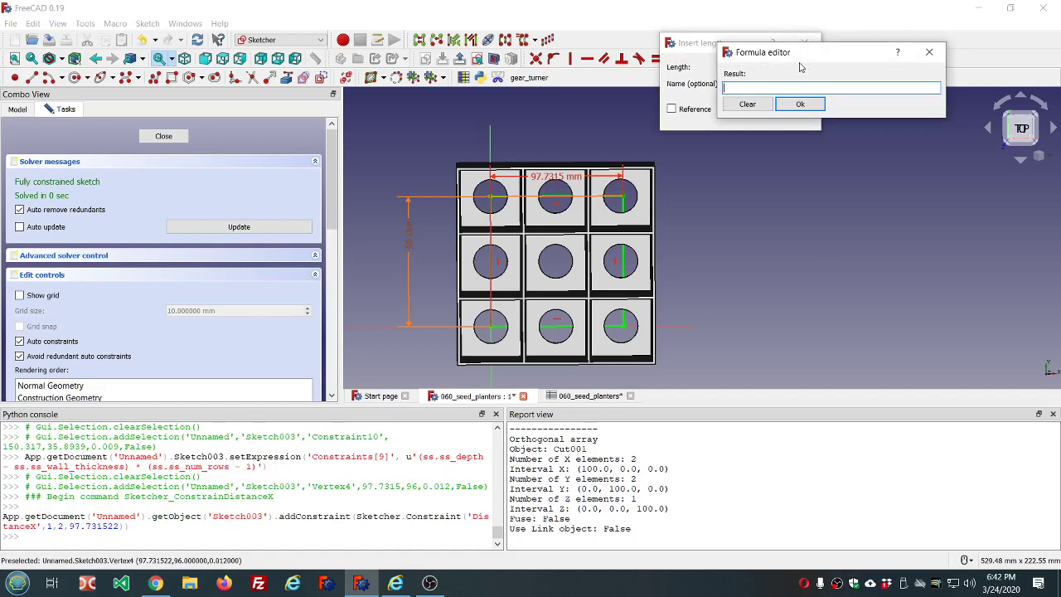
- Set the horizontal distance to (ss.ss_width-ss.ss_wall_thickness)*(ss.ss_num_cols-1), giving 96 mm
type("(ss.ss")
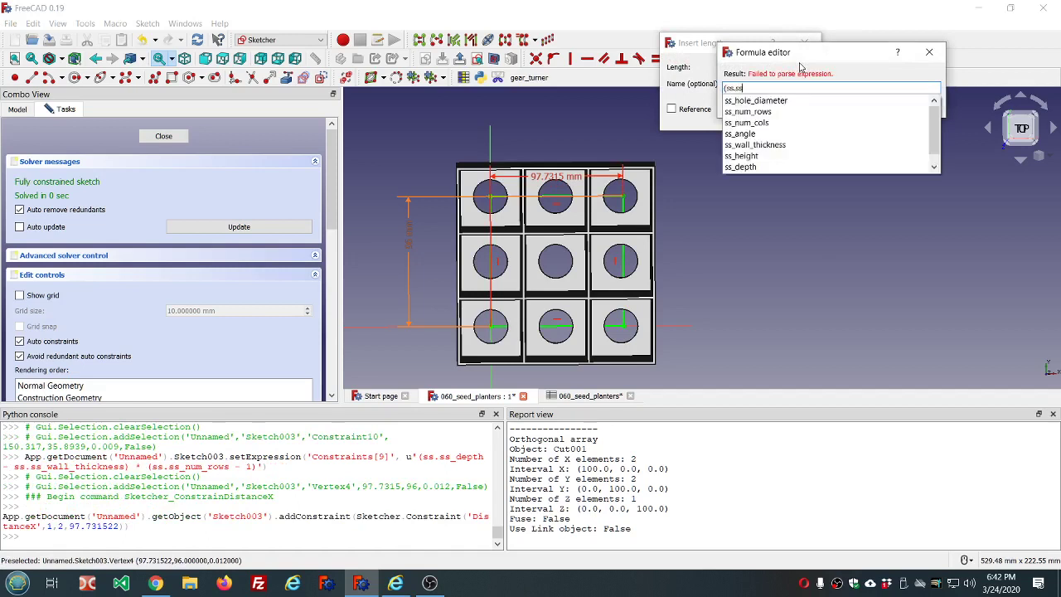
key("Up")
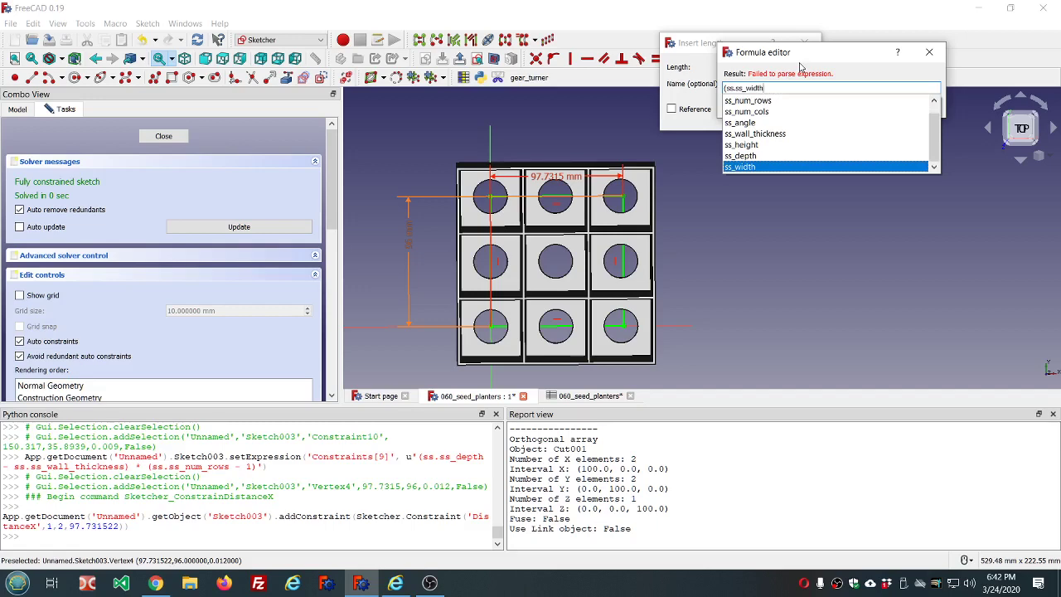
type("-ss.s")
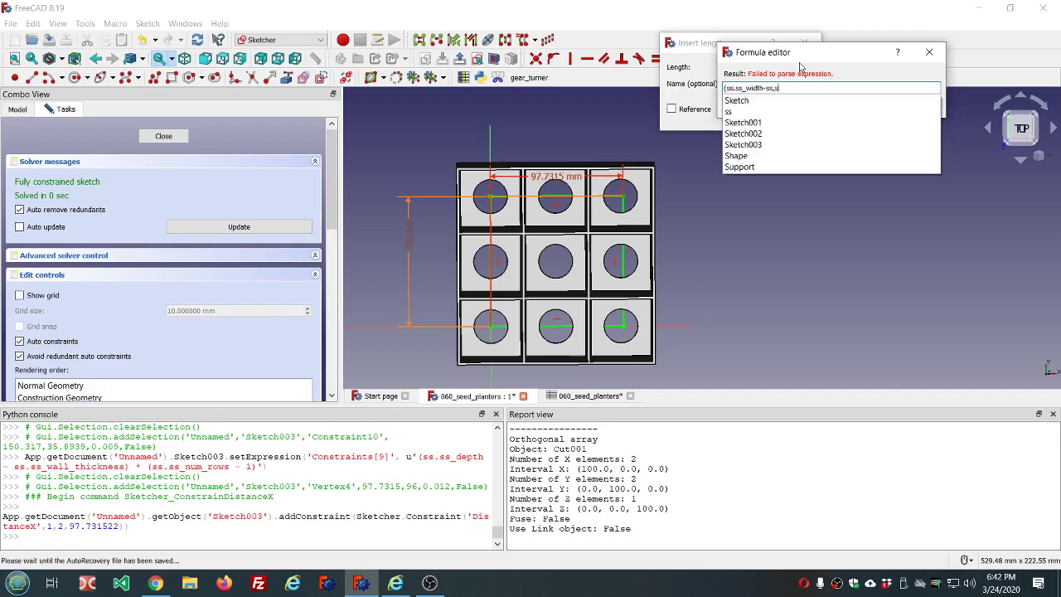
type("s")
key("BackSpace")
key("BackSpace")
key("BackSpace")
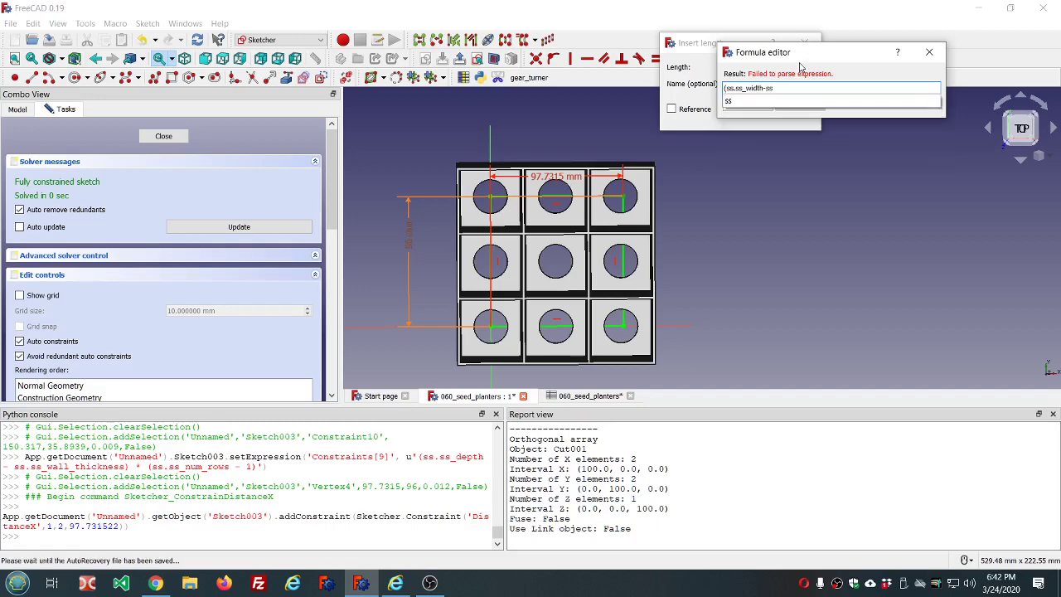
type(".ss")
key("Up")
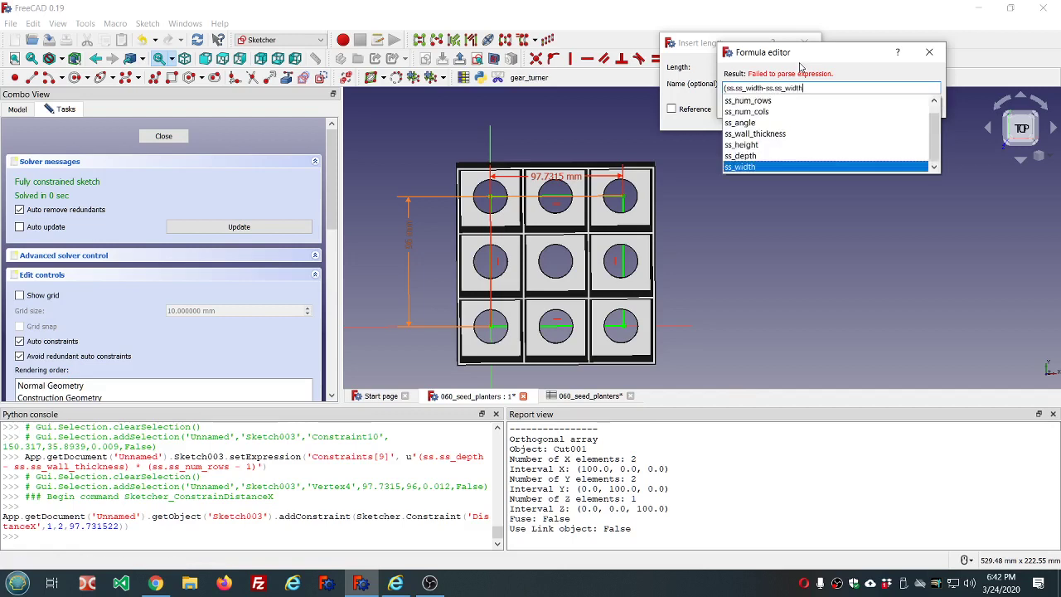
key("Up")
key("Up")
key("Up")
key("Return")
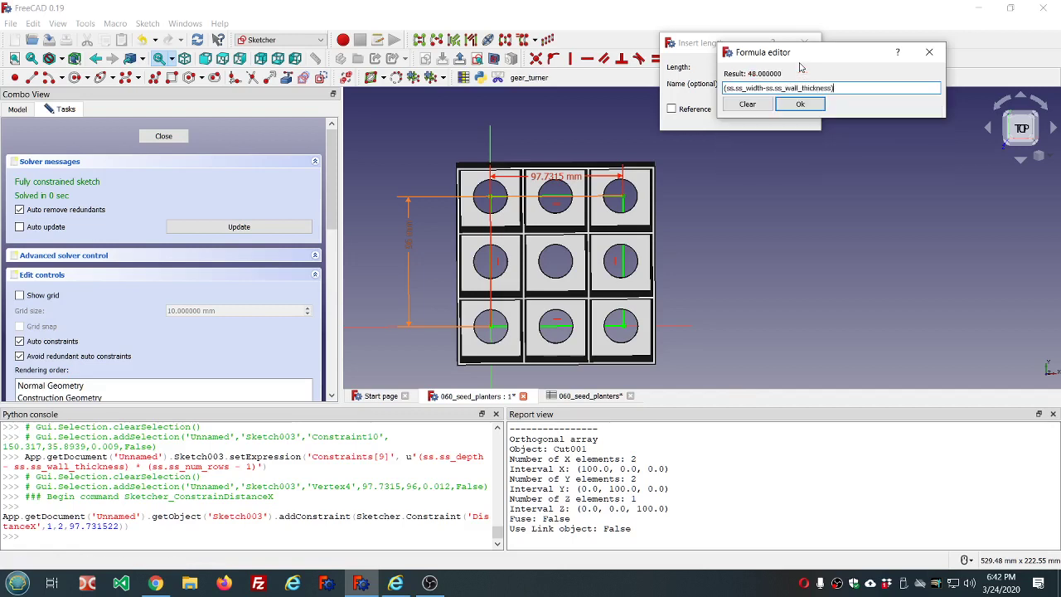
type(")*(ss")
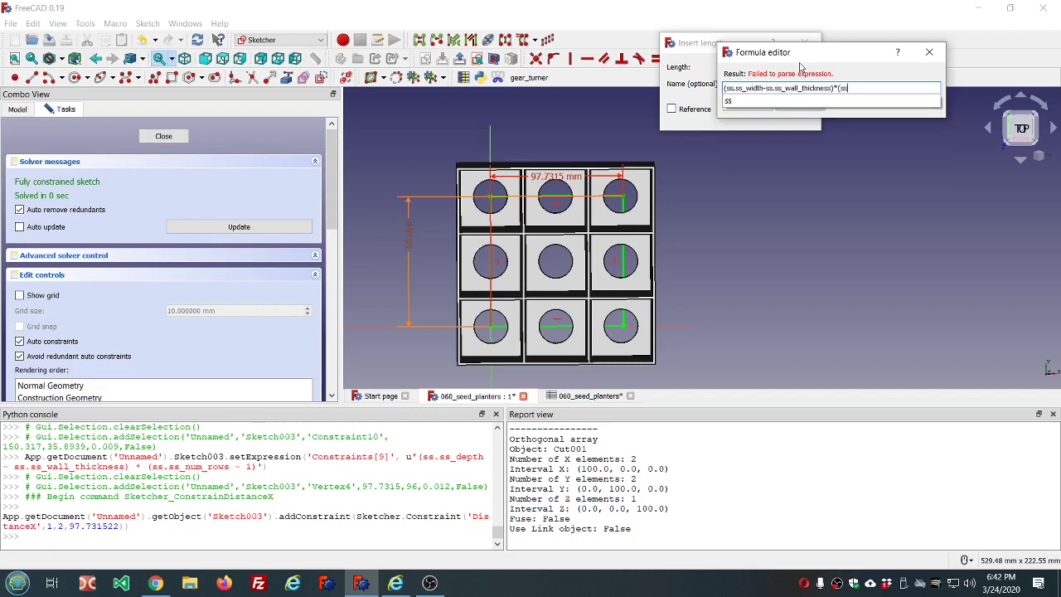
type(".ss")
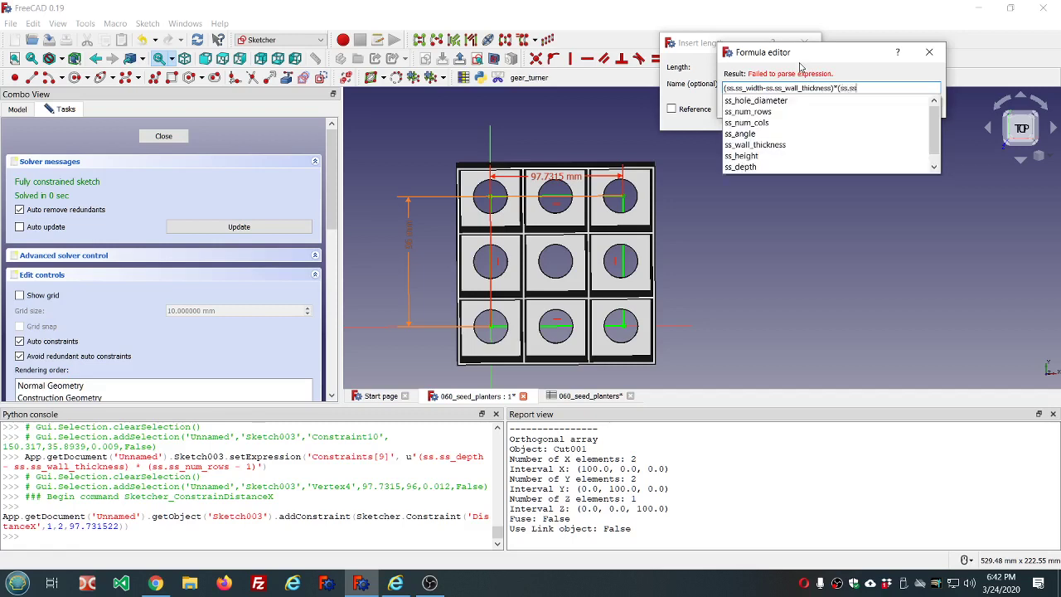
key("Up")
key("Up")
key("Up")
key("Up")
key("Up")
key("Up")
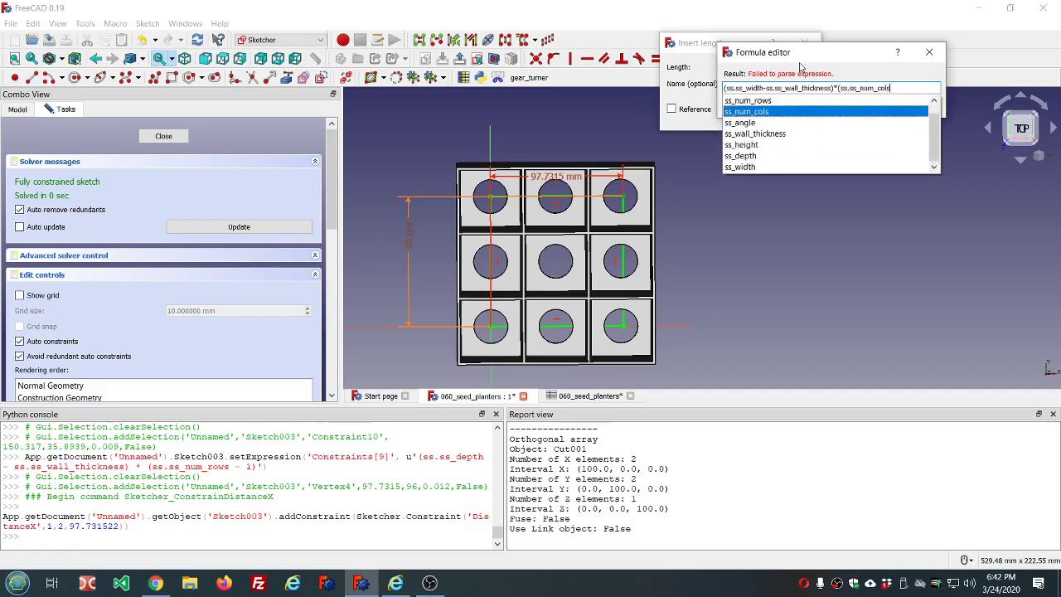
key("Return")
type("-1")
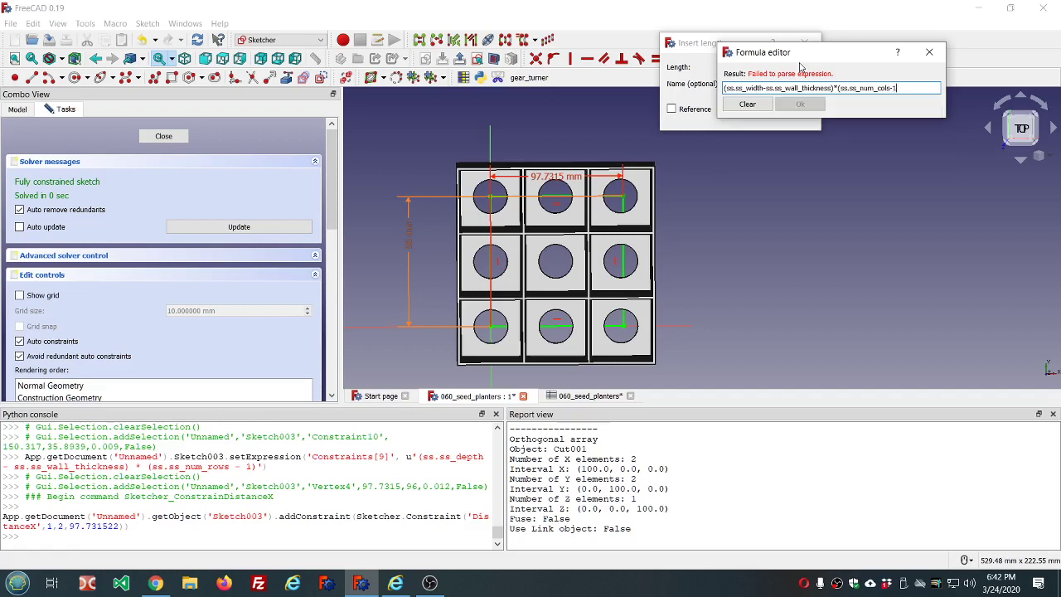
type(")")
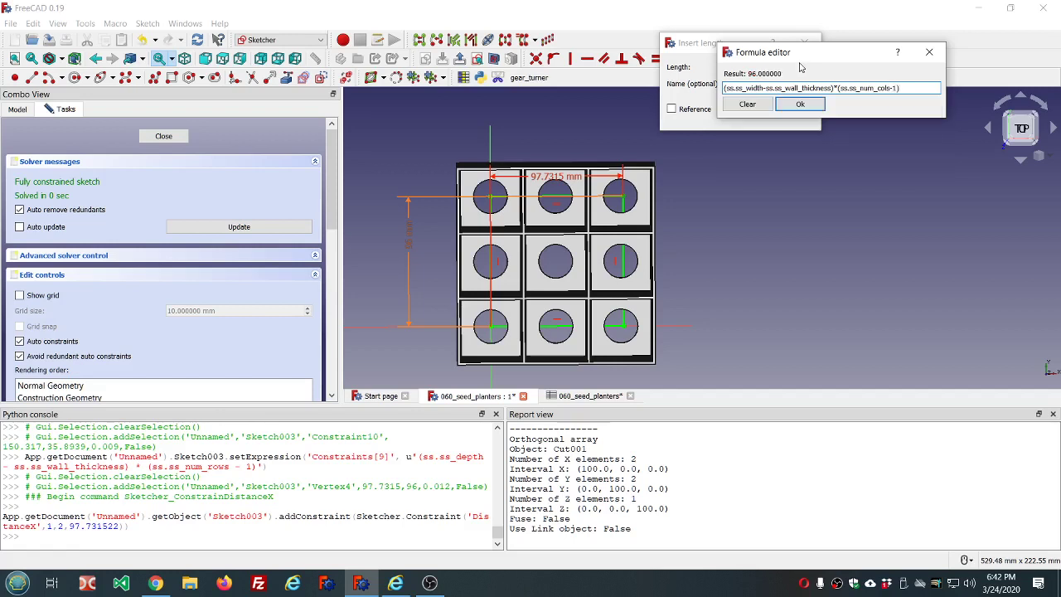
left_click(800, 104)
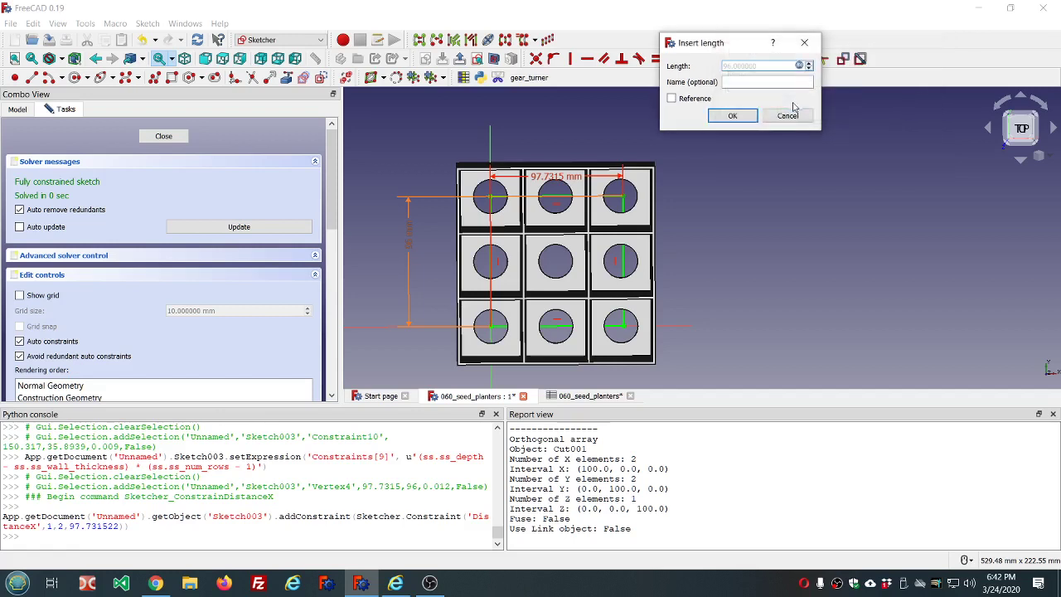
left_click(741, 117)
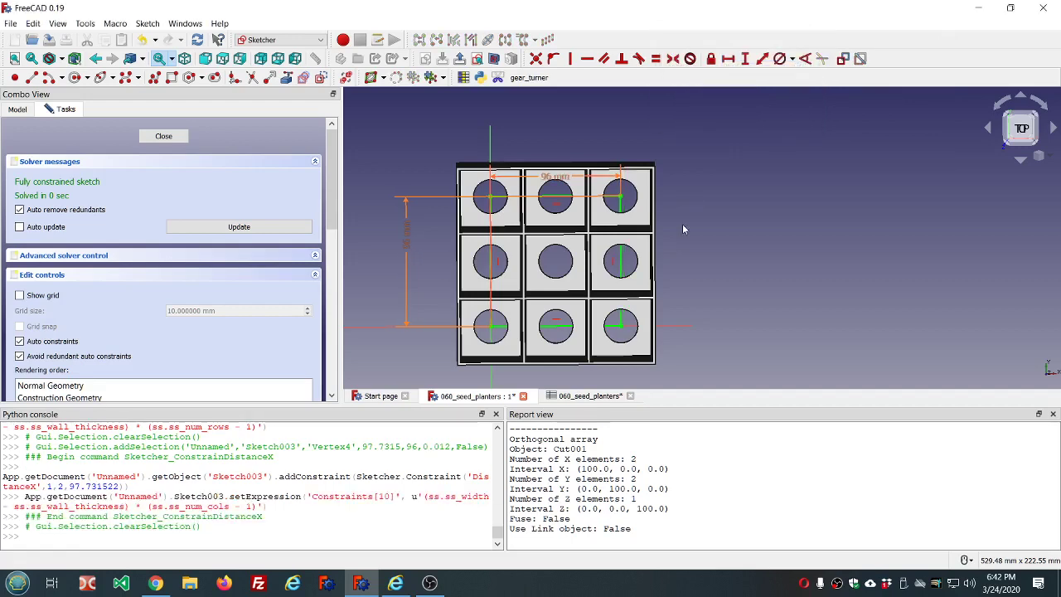
scroll(682, 232, "down", 2)
- Close the sketch and expand Sketch003's Placement Position properties
mouse_move(689, 246)
middle_mouse_down()
mouse_move(674, 221)
mouse_move(580, 240)
middle_mouse_up()
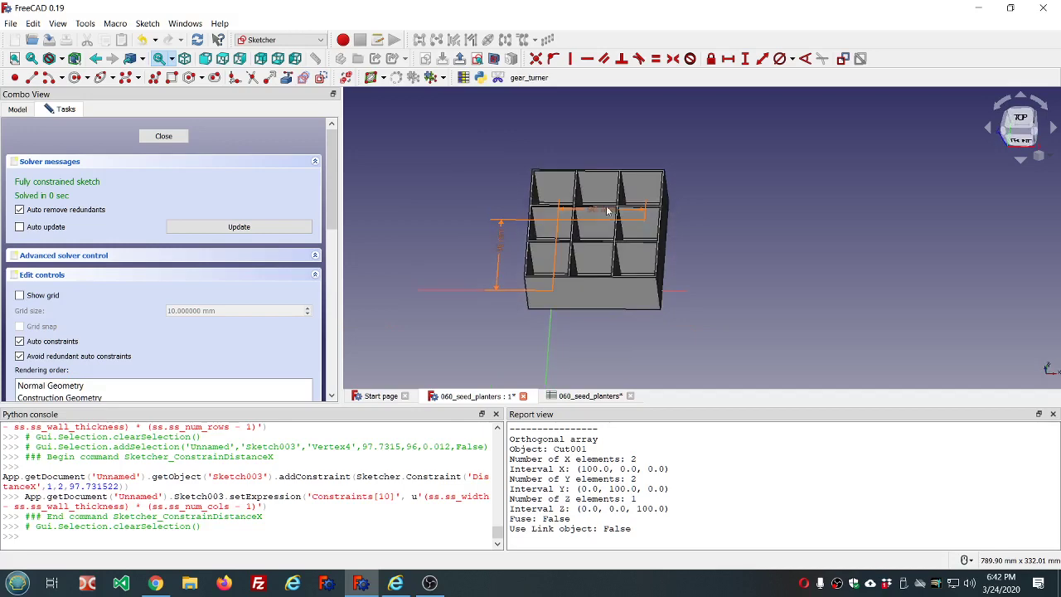
left_click(163, 138)
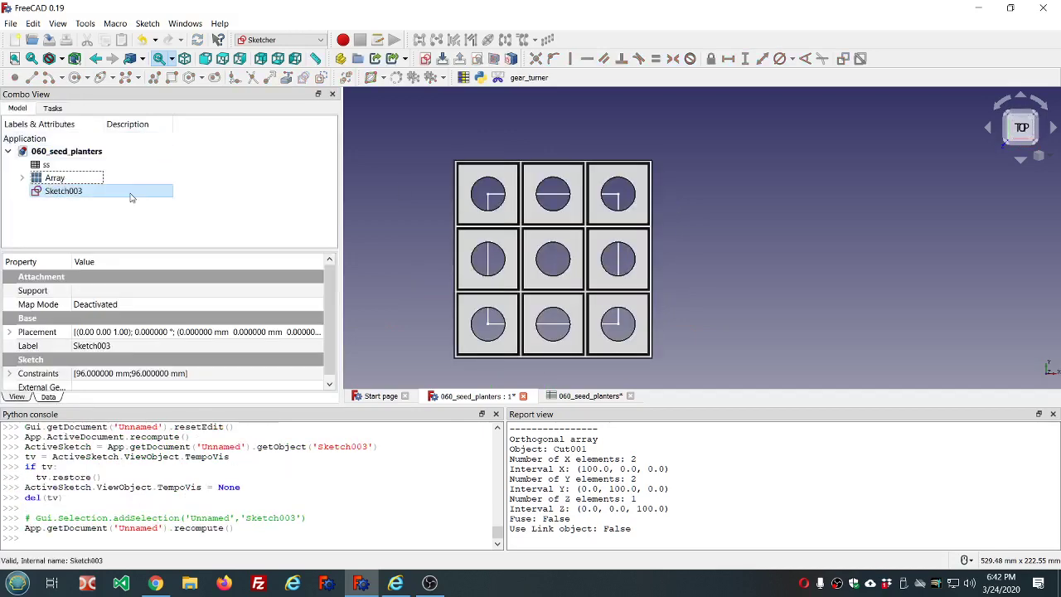
left_click(9, 332)
left_click(23, 374)
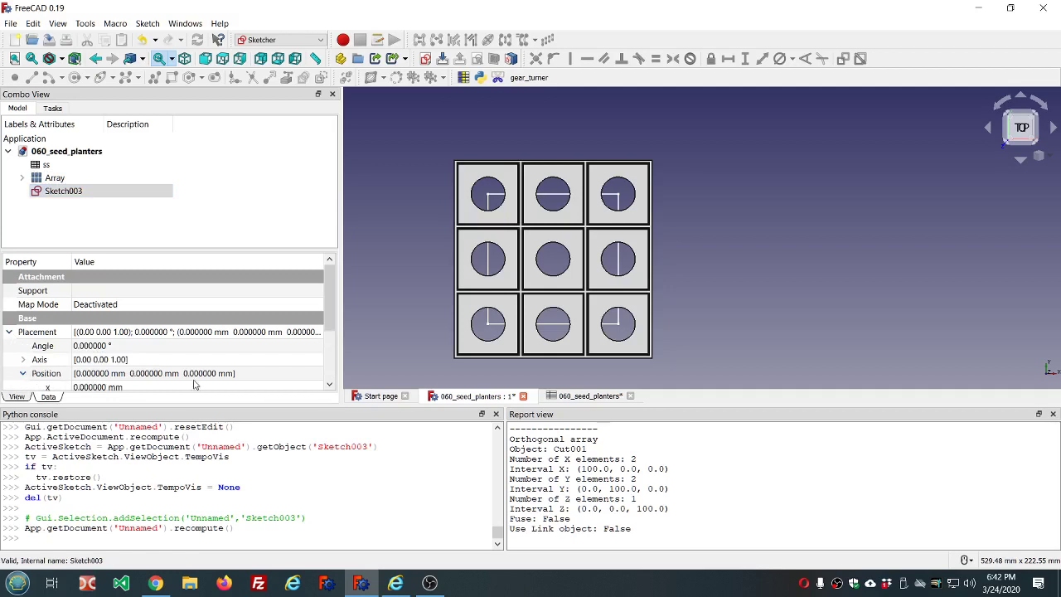
- Set Sketch003's z position to =ss.ss_height*3/4, placing it at 45 mm
scroll(195, 384, "down", 2)
left_click(161, 336)
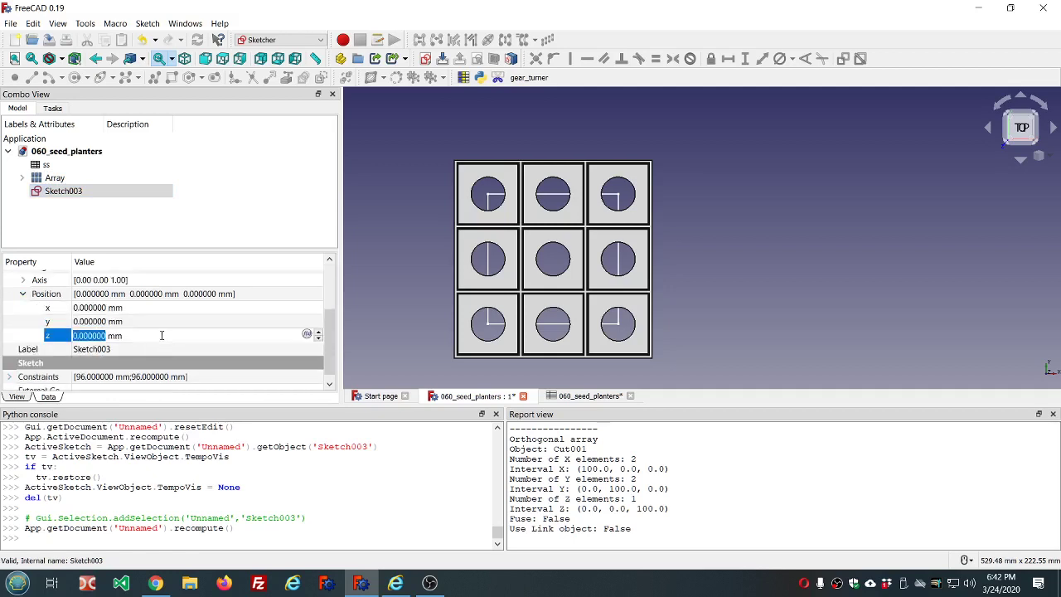
type("=ss.ss")
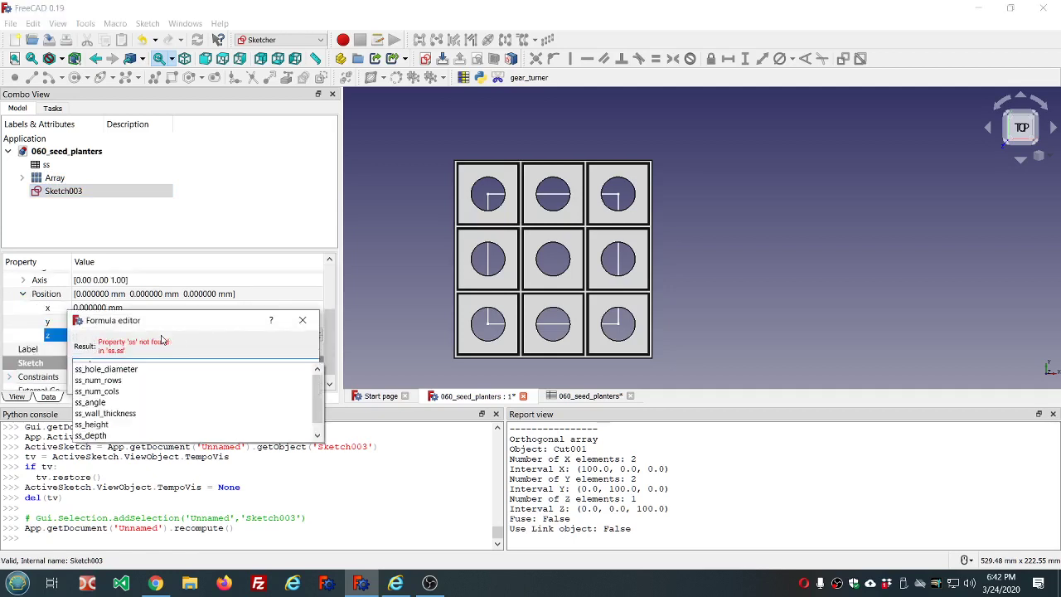
key("Up")
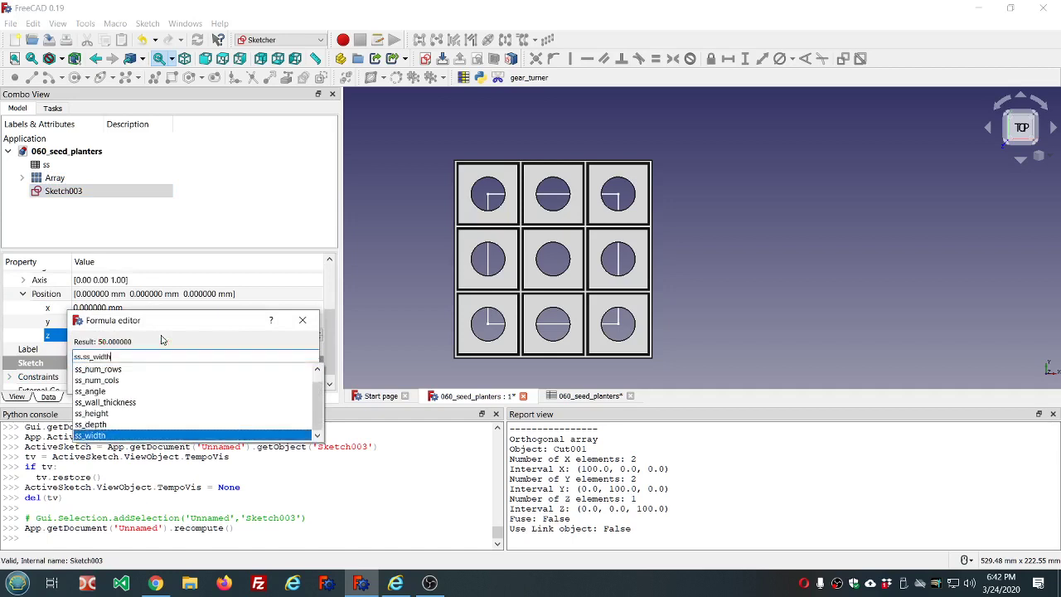
key("Up")
key("Up")
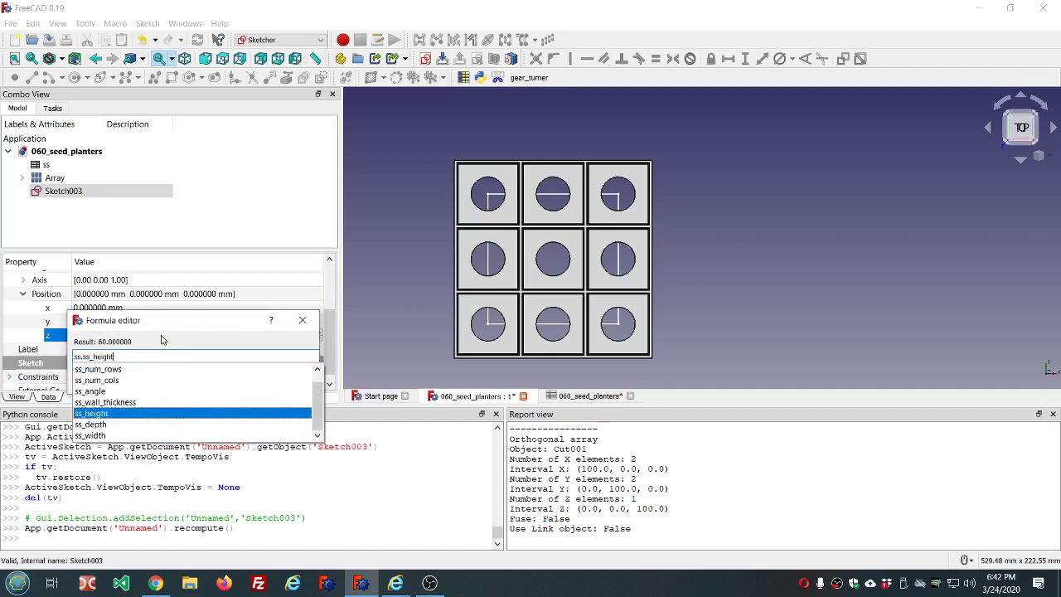
type("*")
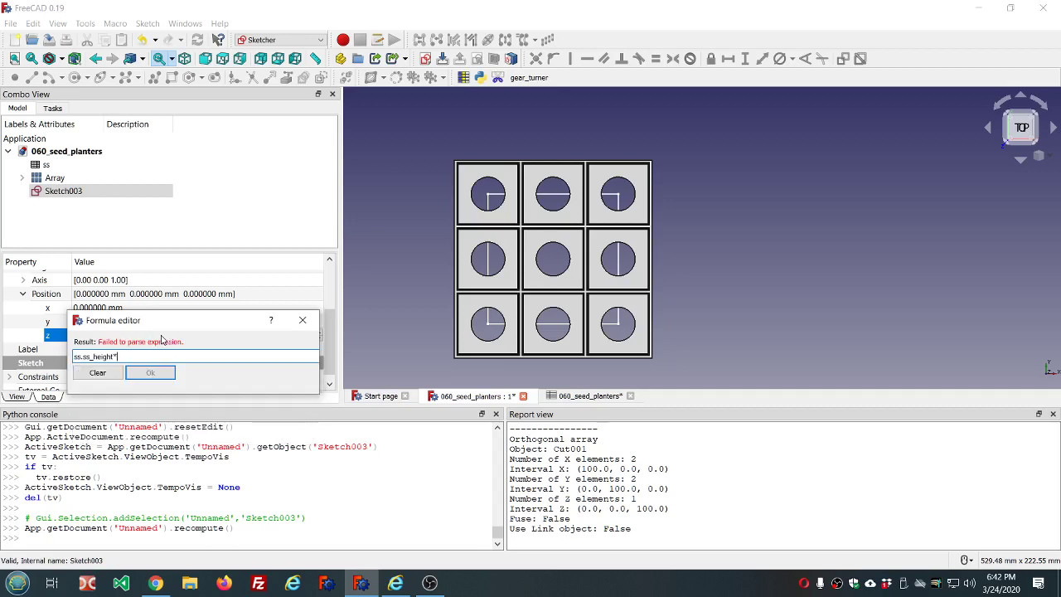
type("3/4")
left_click(145, 373)
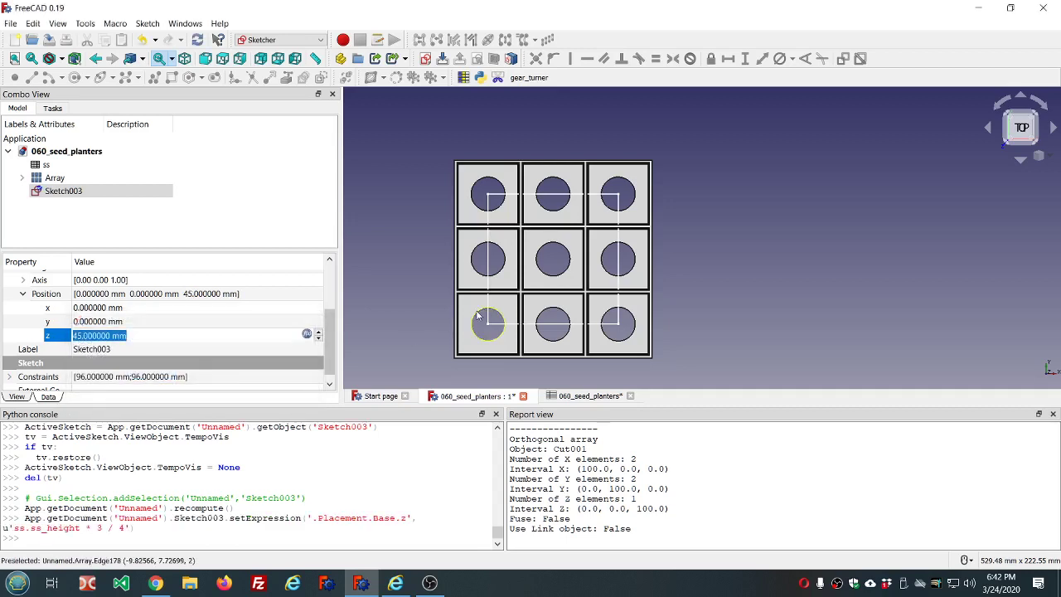
- Check the sketch's height in the view and reopen the z position formula
mouse_move(664, 315)
middle_mouse_down()
mouse_move(659, 253)
mouse_move(581, 264)
middle_mouse_up()
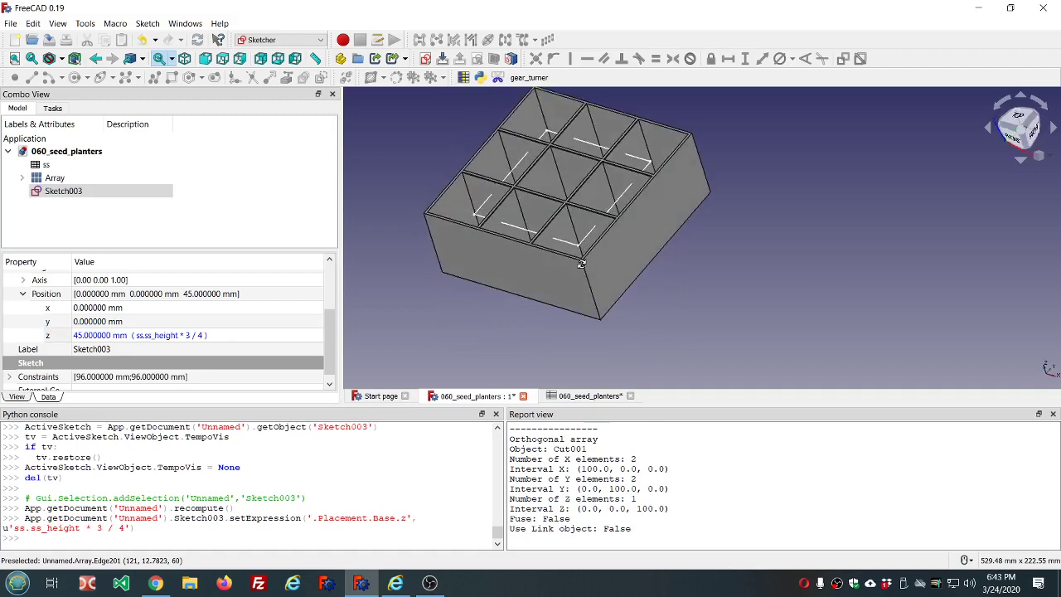
middle_click_drag(581, 264, 670, 273)
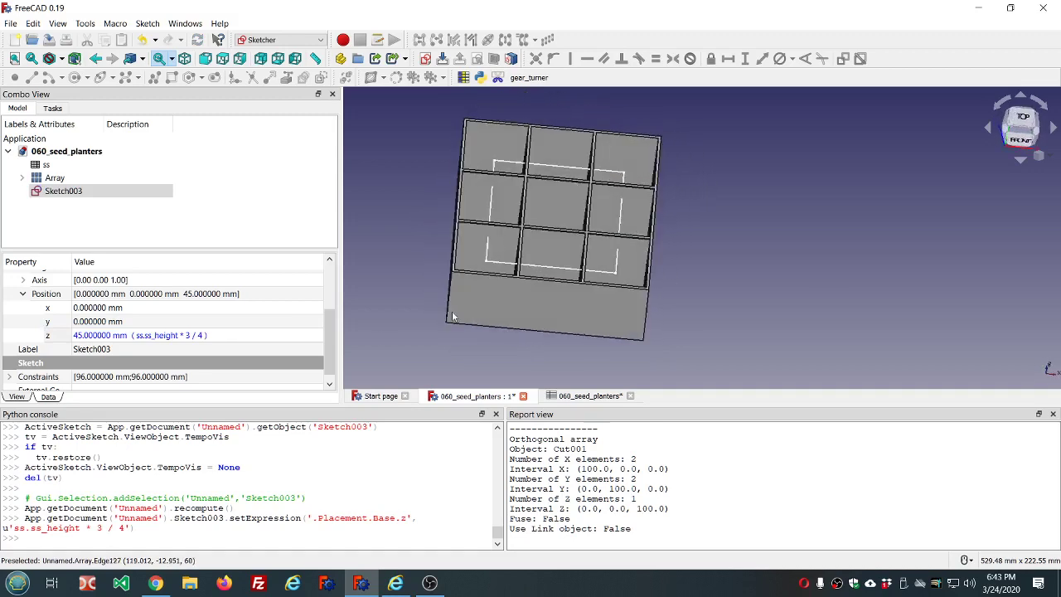
left_click(266, 338)
left_click(306, 334)
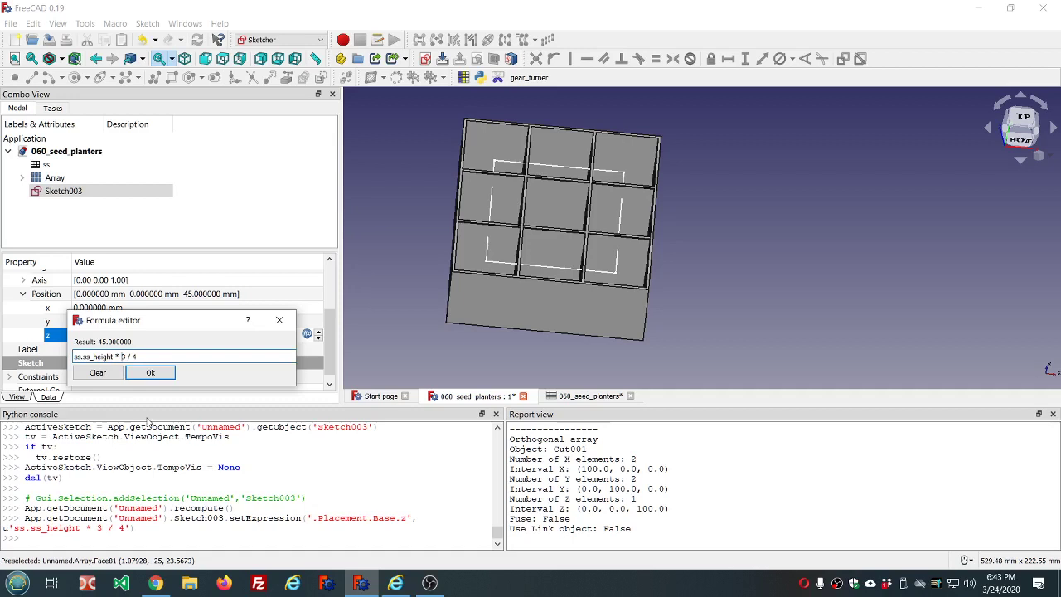
- Change the z formula to ss.ss_height * 9/10, raising Sketch003 to 54 mm
type("9/10")
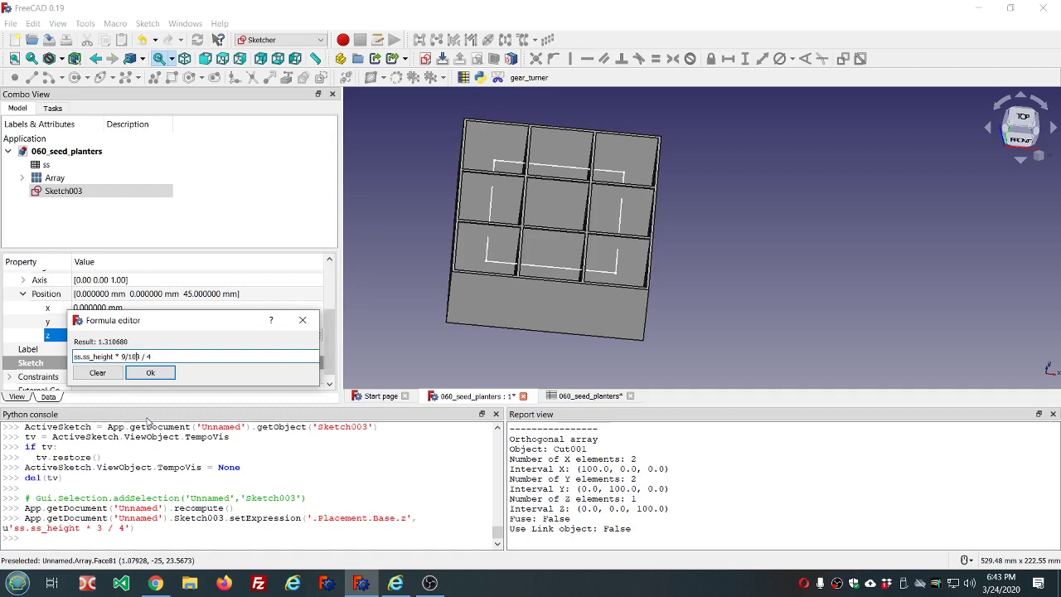
key("Delete")
key("Delete")
key("Delete")
key("Delete")
key("Delete")
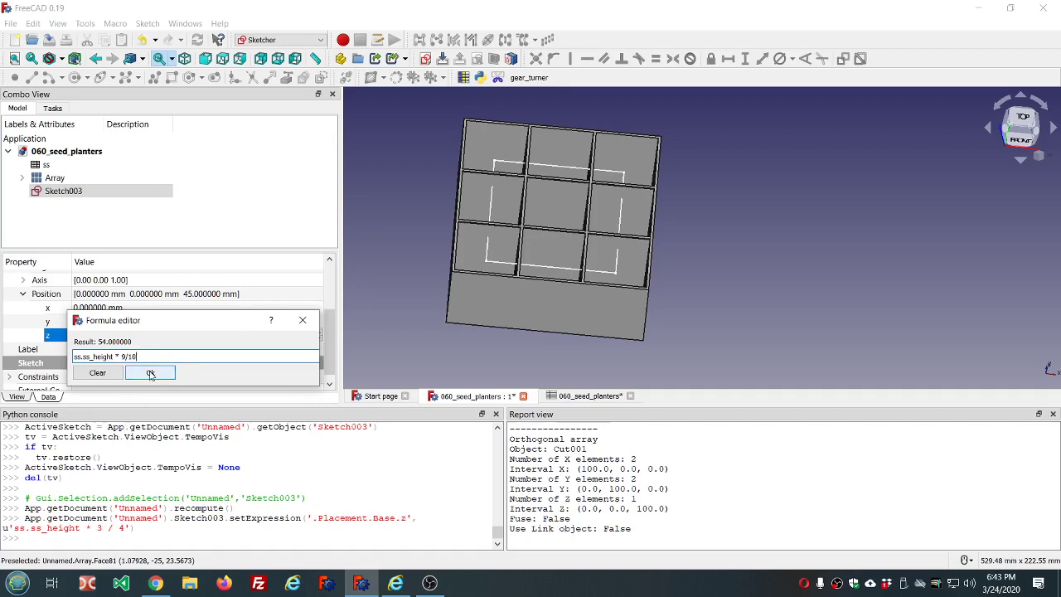
left_click(150, 372)
- Select Sketch003 in the model tree
mouse_move(590, 313)
middle_mouse_down()
mouse_move(592, 280)
mouse_move(590, 308)
middle_mouse_up()
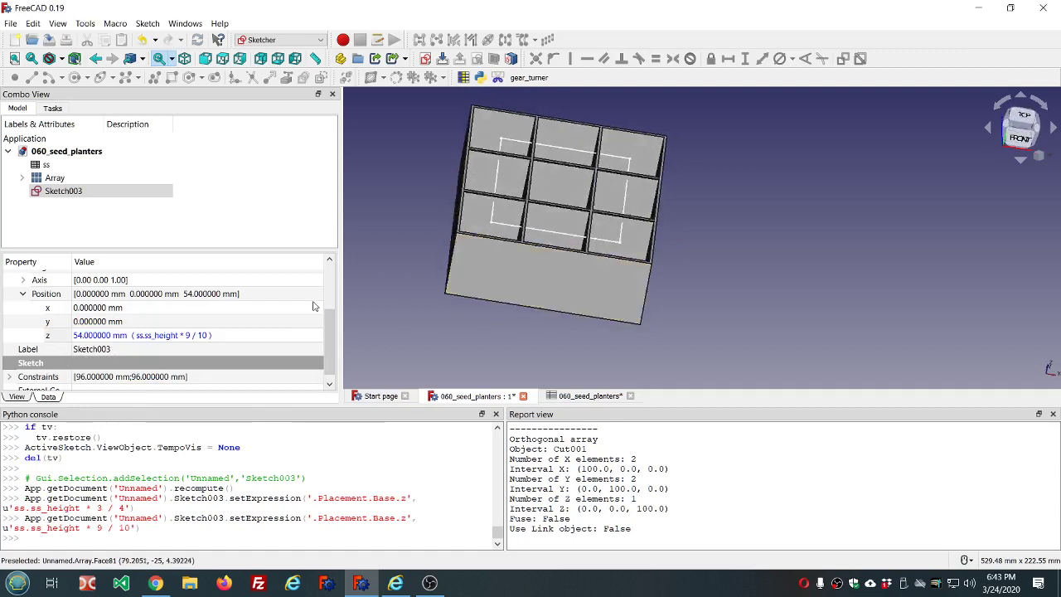
left_click(63, 191)
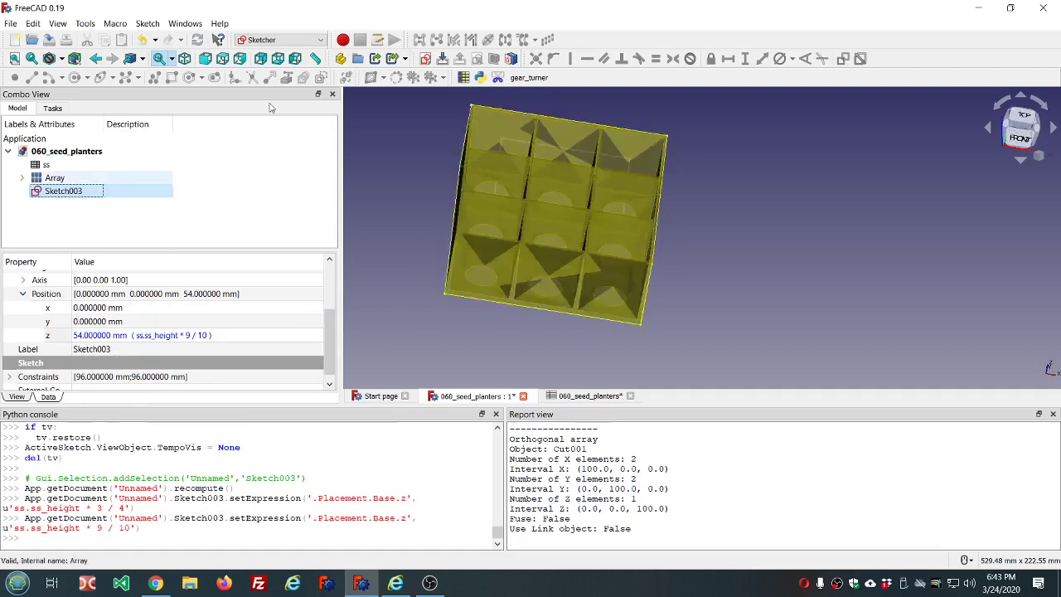
left_click(321, 40)
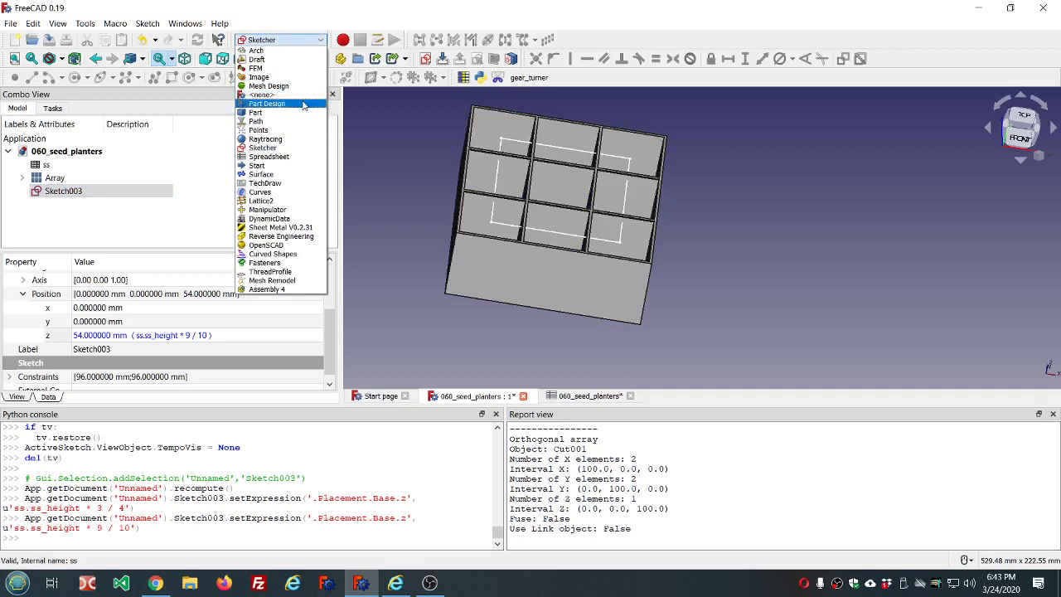
- Extrude Sketch003 in the Part workbench to create Extrude003
left_click(300, 116)
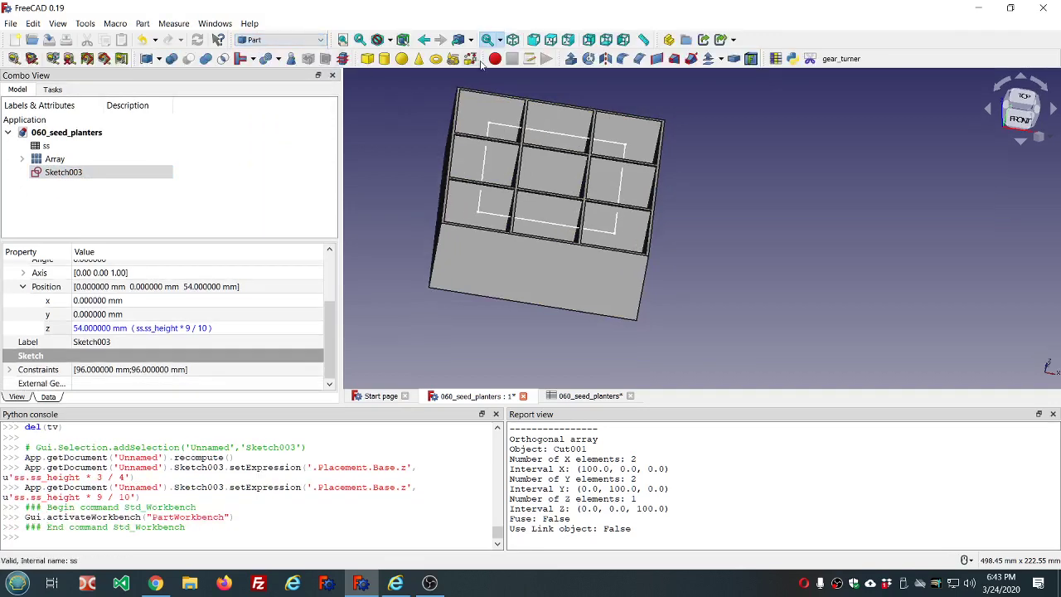
left_click(572, 58)
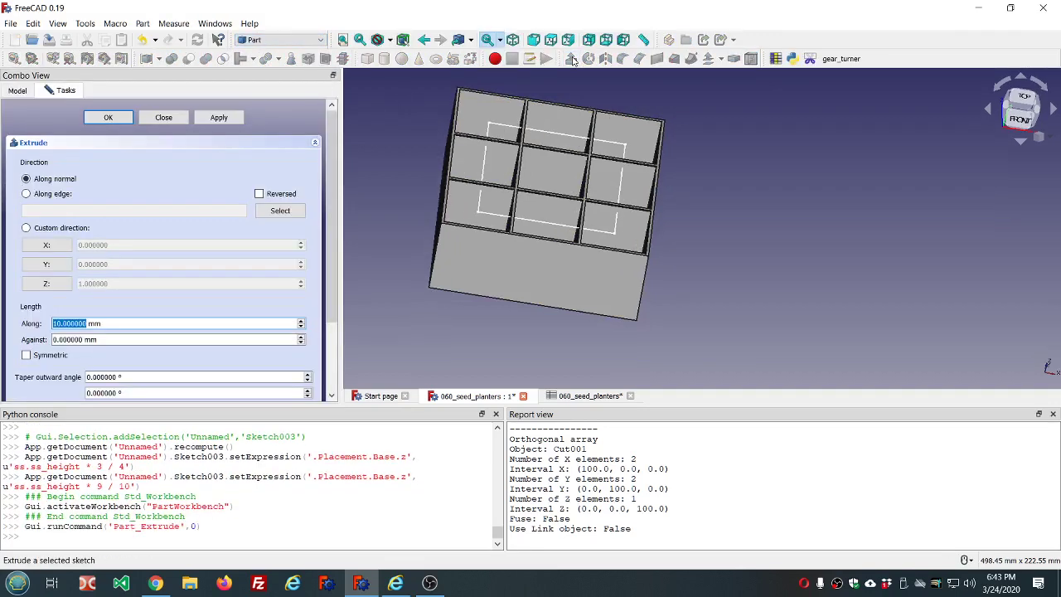
left_click(112, 117)
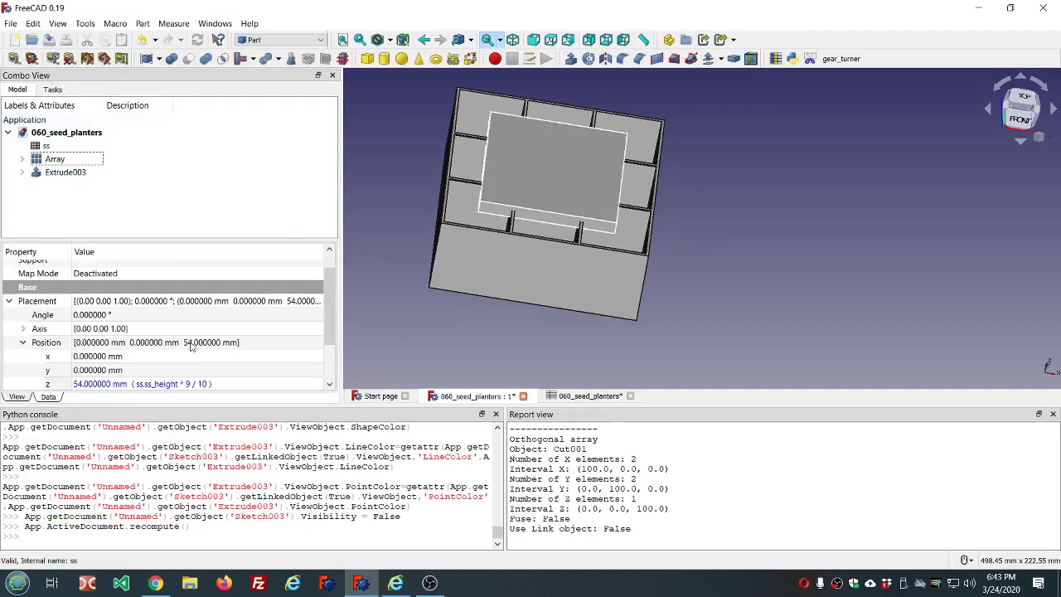
- Bind Extrude003's Length Fwd to ss.ss_height (60 mm)
left_click(64, 171)
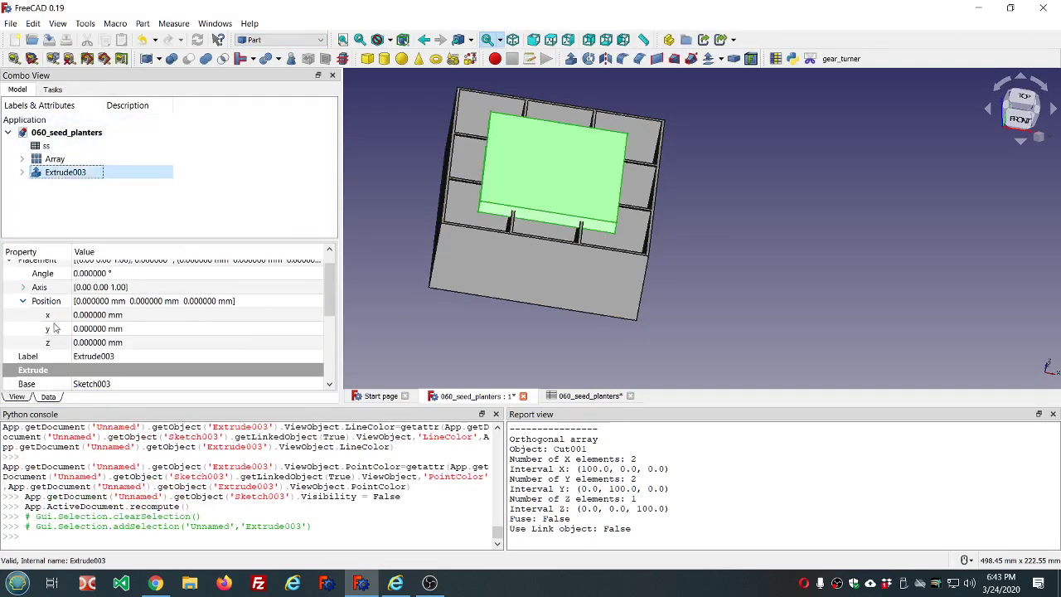
scroll(54, 330, "up", 1)
left_click(9, 281)
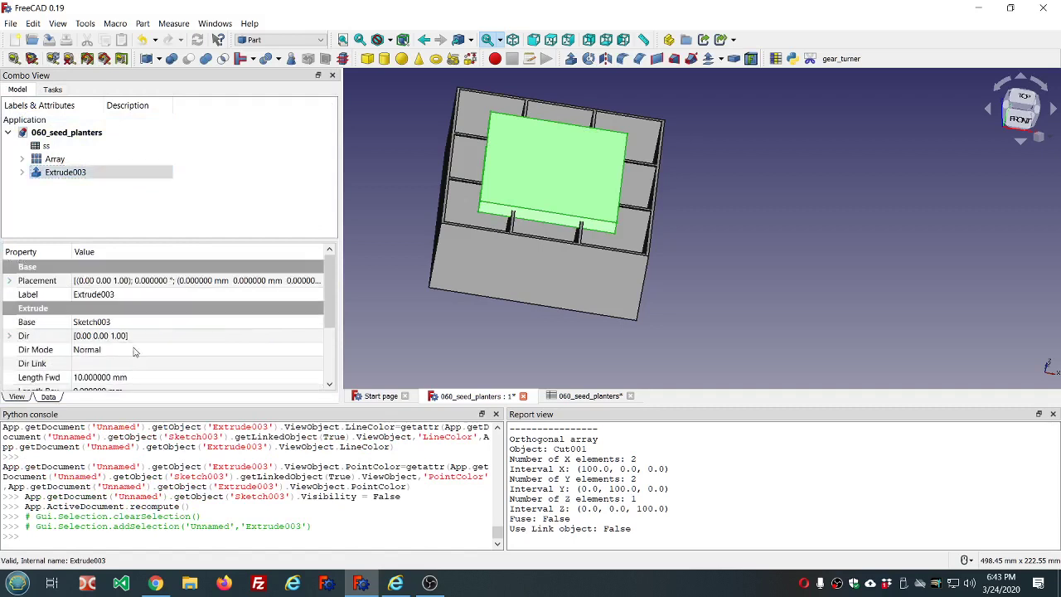
scroll(195, 349, "down", 1)
left_click(169, 338)
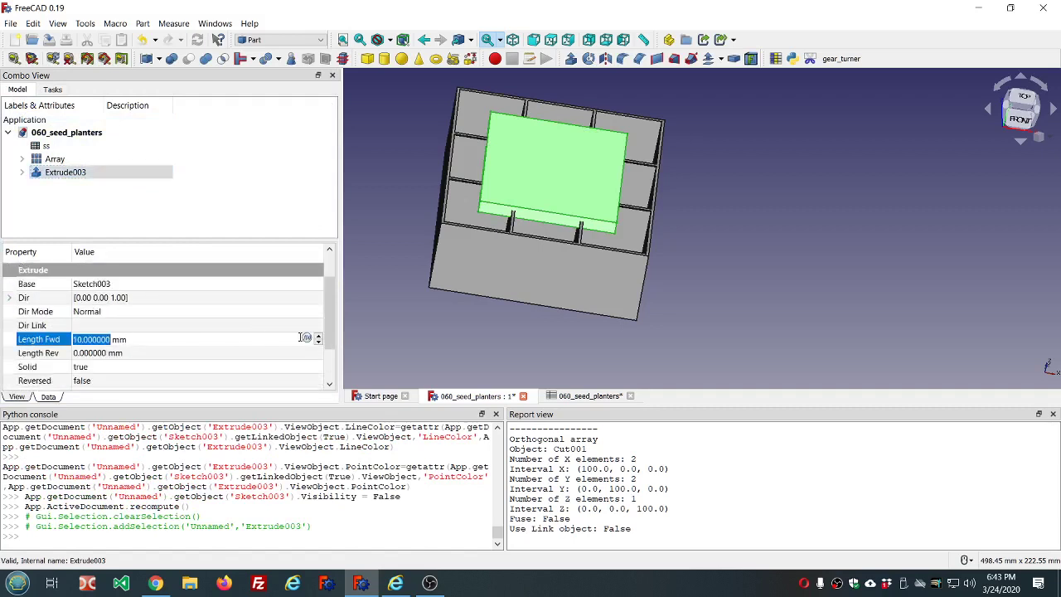
left_click(307, 338)
type("s")
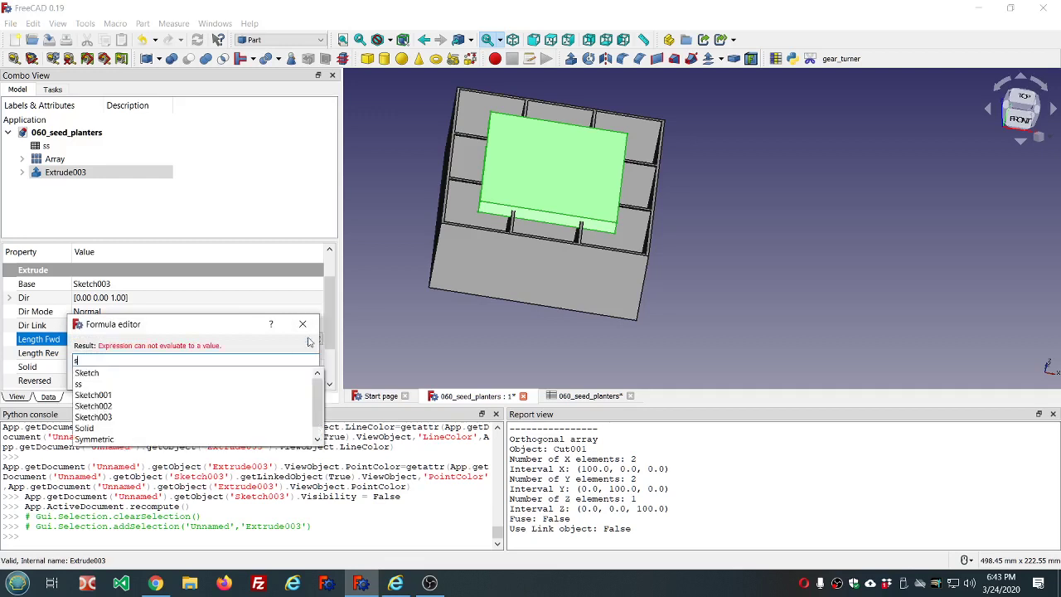
type("s.ss")
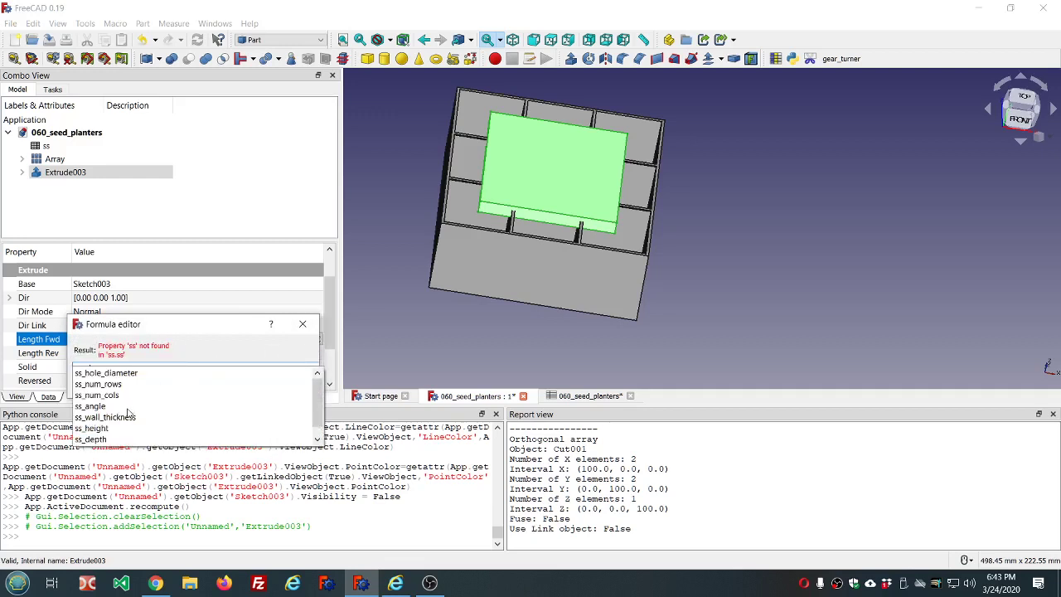
scroll(123, 398, "down", 1)
left_click(105, 417)
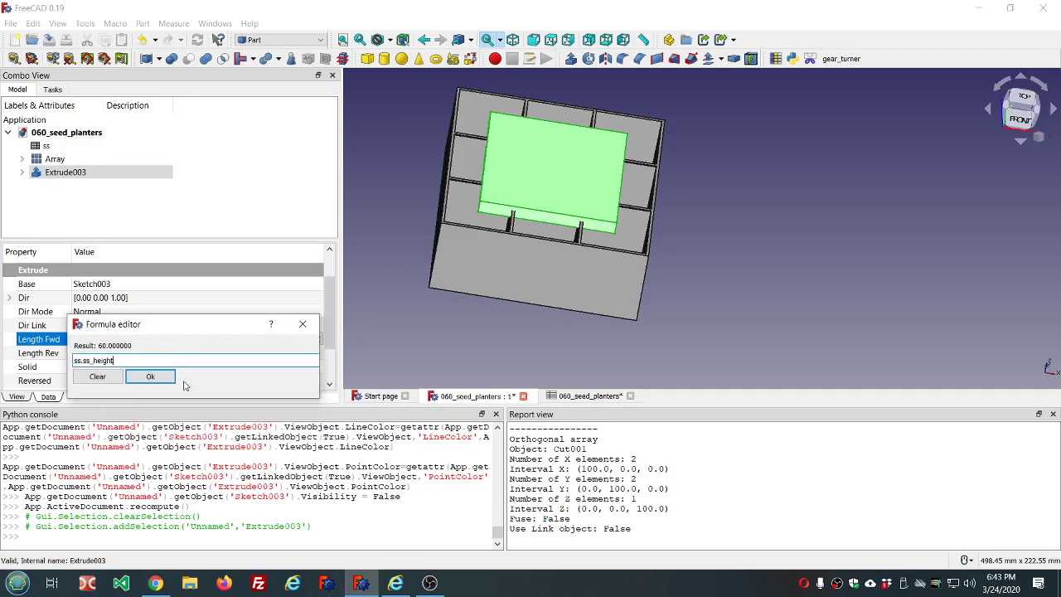
left_click(151, 377)
left_click(473, 356)
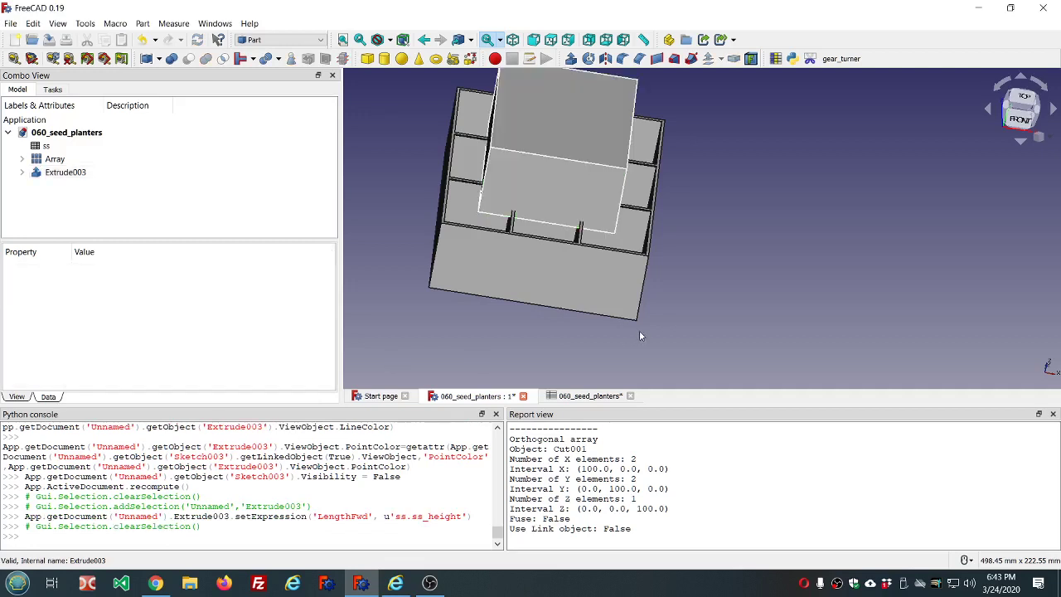
middle_click_drag(641, 334, 673, 304)
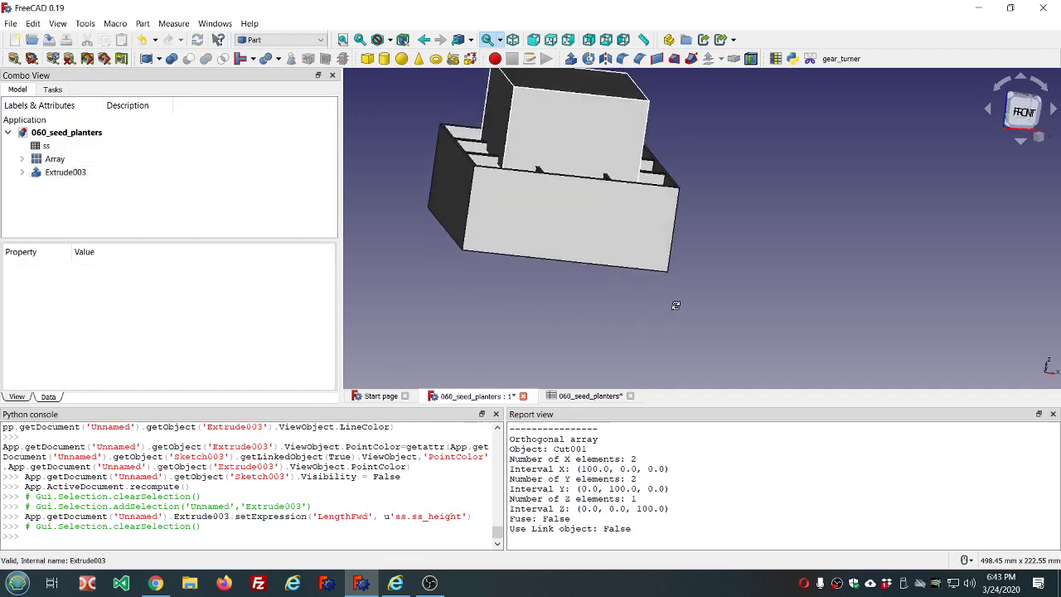
- Select Array and Extrude003, then inspect the notched cup walls of Cut002 from several angles
left_click(55, 159)
left_click(71, 172, "ctrl")
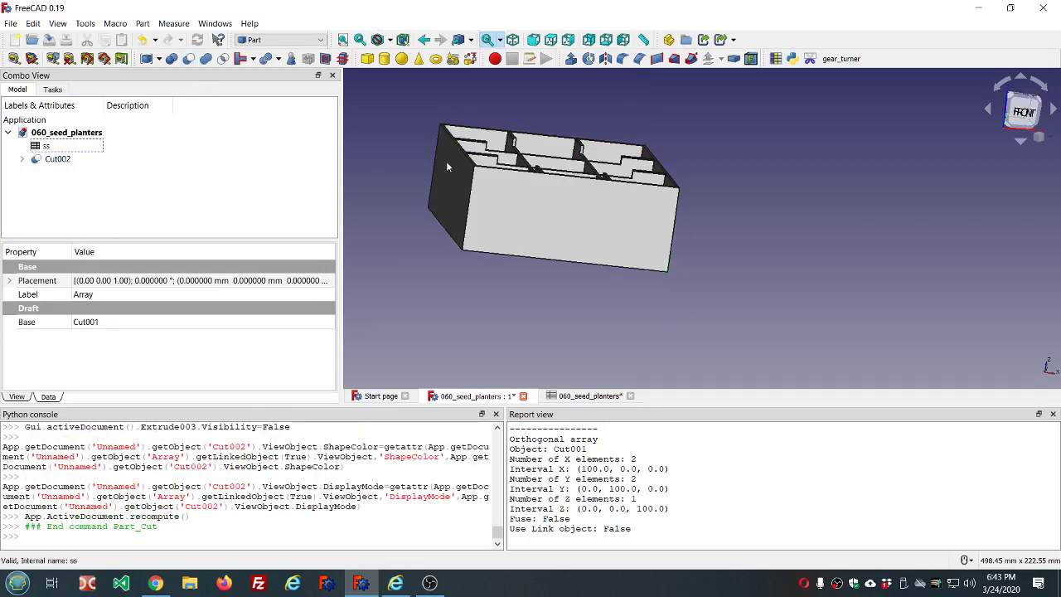
mouse_move(665, 129)
middle_mouse_down()
mouse_move(649, 149)
mouse_move(493, 182)
mouse_move(535, 253)
middle_mouse_up()
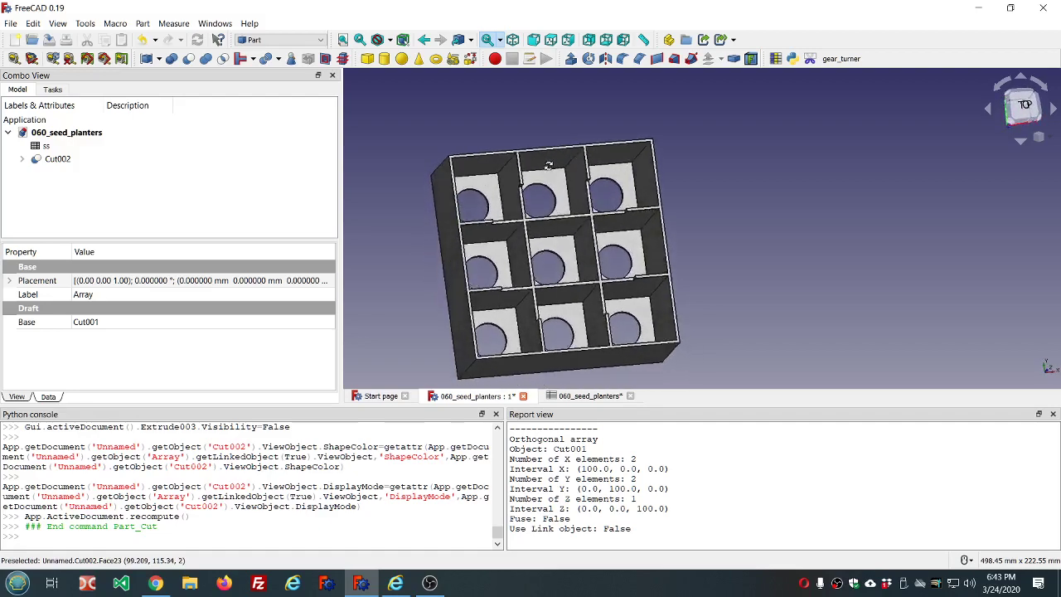
middle_click_drag(539, 309, 453, 320)
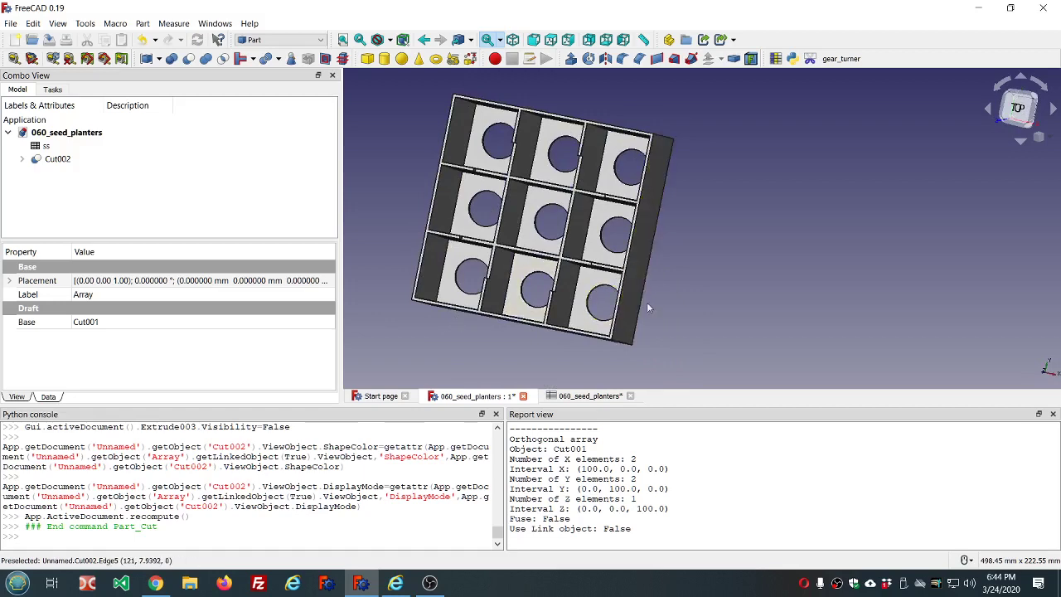
middle_click_drag(570, 204, 591, 192)
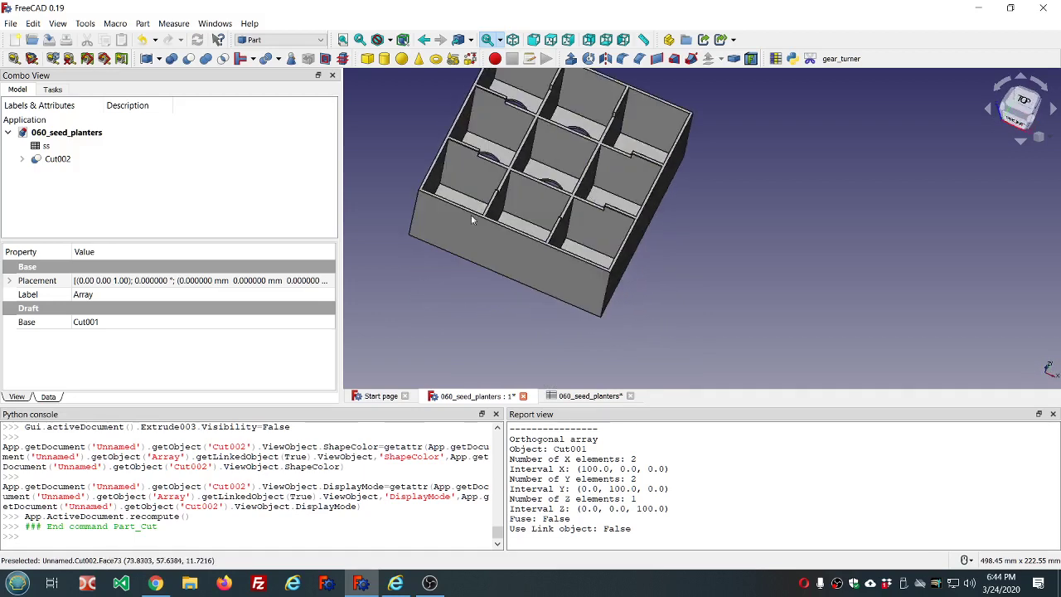
middle_click_drag(487, 302, 556, 293)
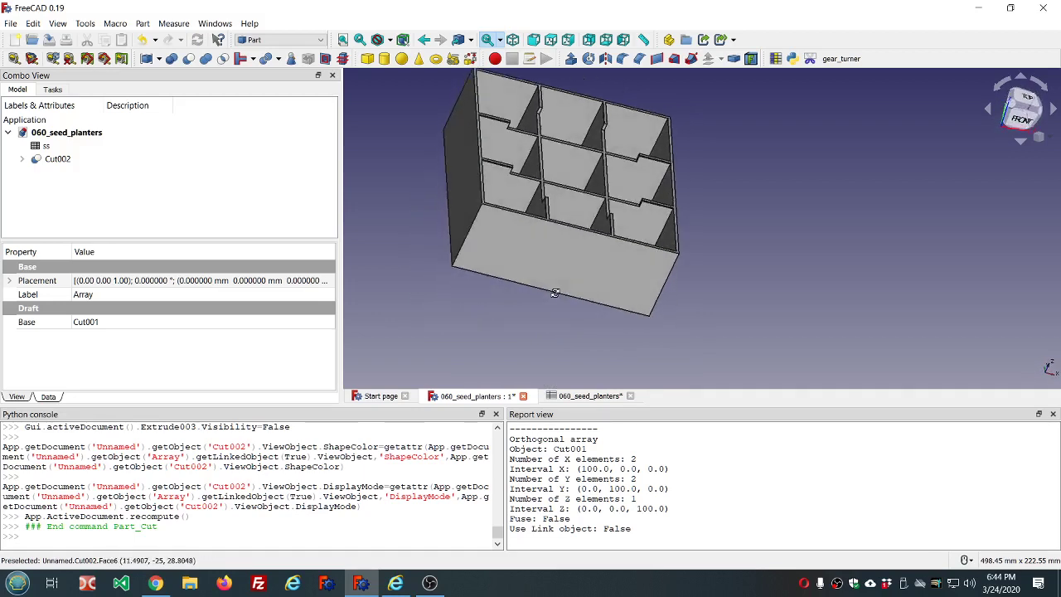
scroll(582, 165, "up", 2)
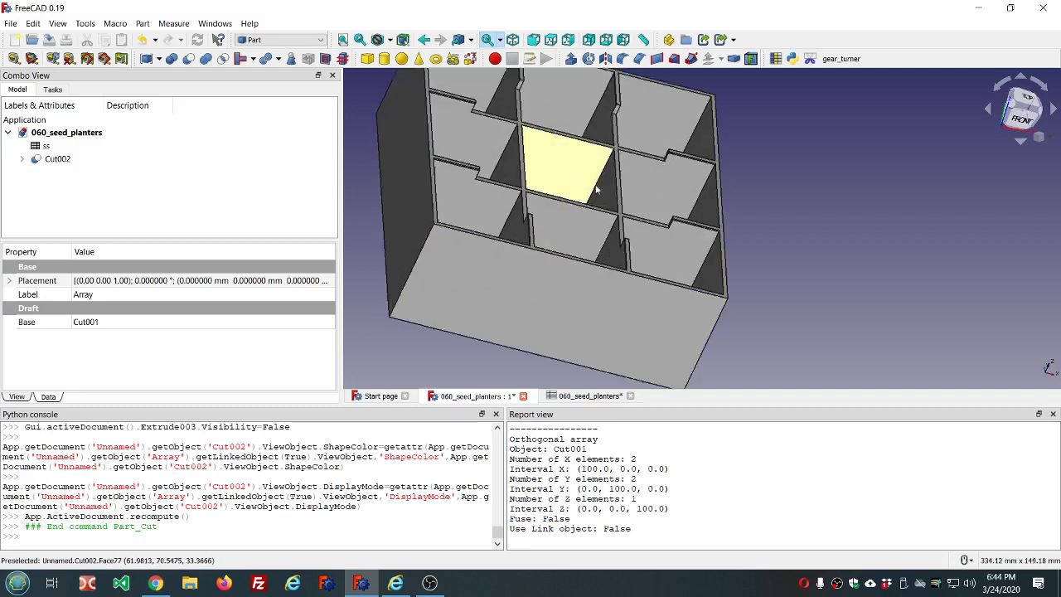
scroll(795, 285, "up", 2)
middle_click_drag(800, 284, 812, 284)
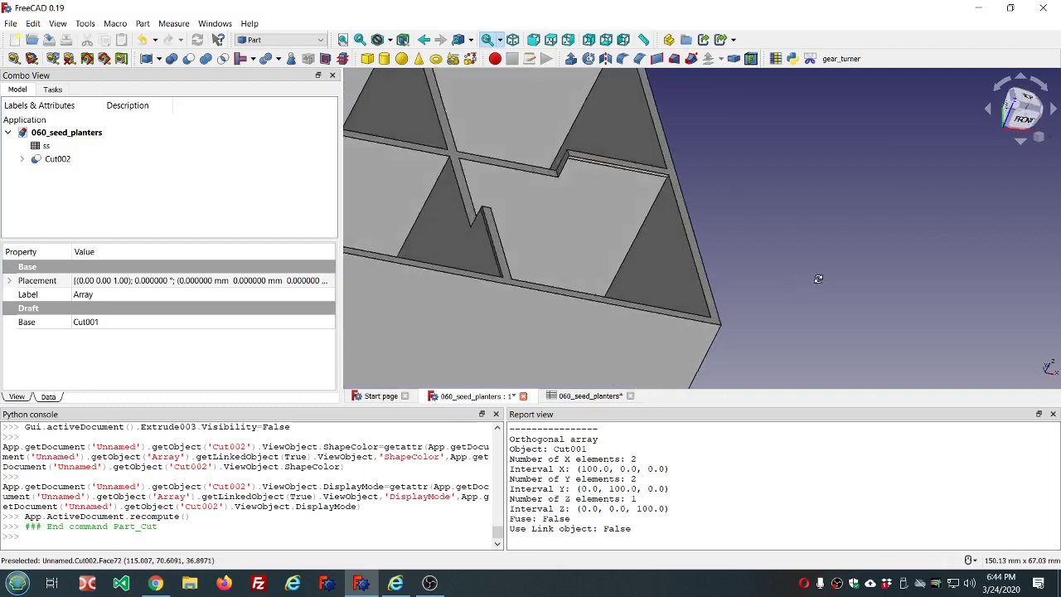
scroll(817, 284, "down", 5)
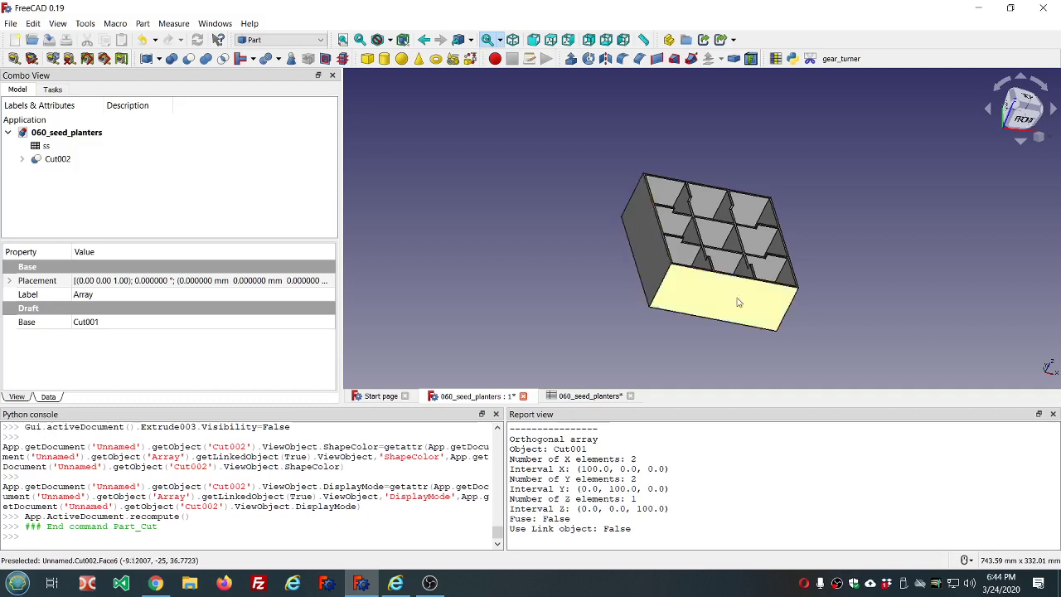
scroll(716, 254, "up", 2)
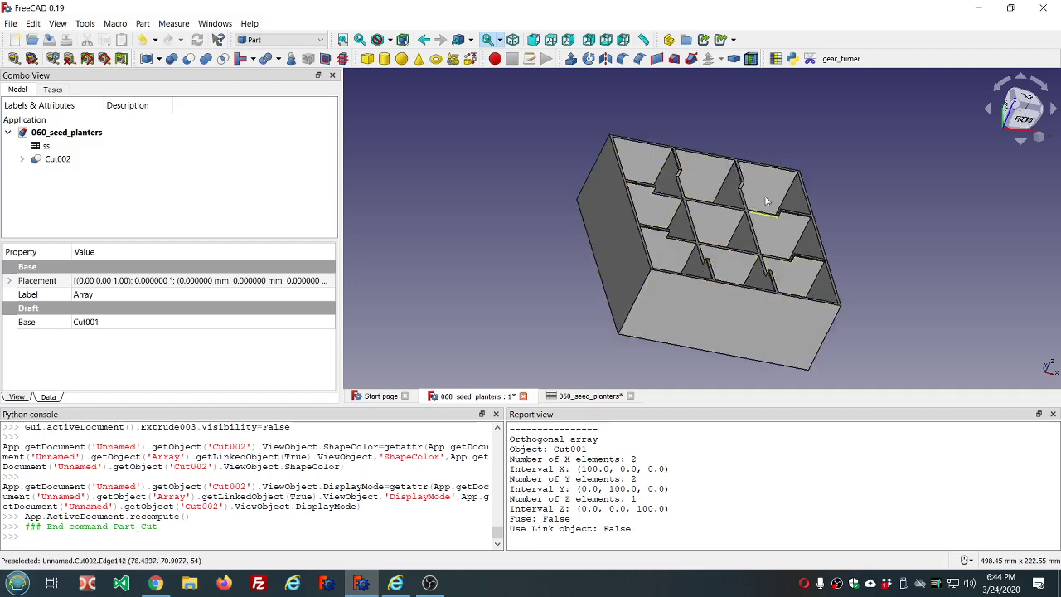
mouse_move(832, 206)
middle_mouse_down()
mouse_move(678, 187)
mouse_move(697, 181)
mouse_move(688, 199)
middle_mouse_up()
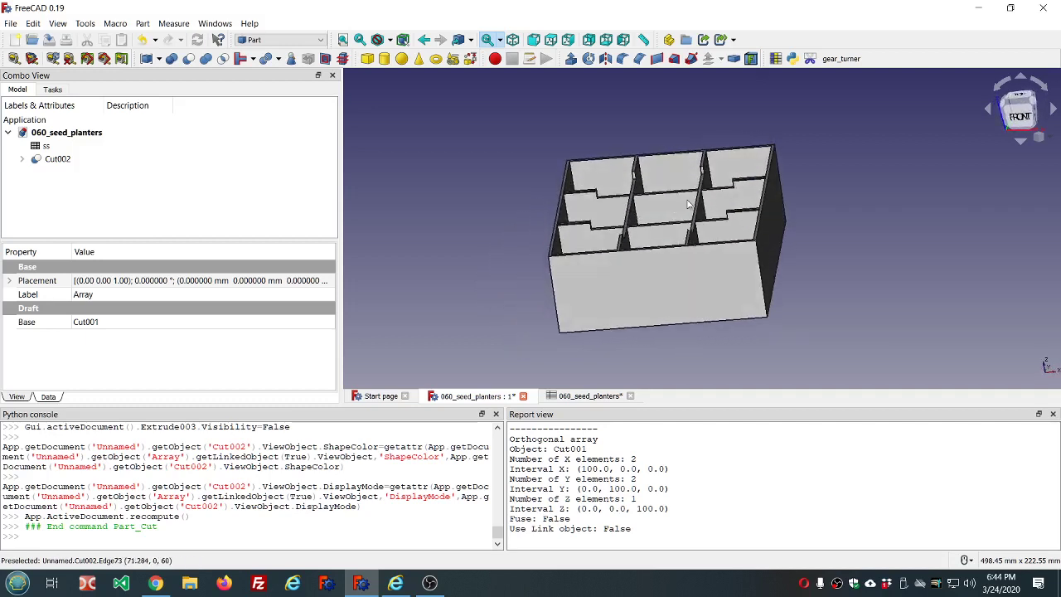
- Give Extrude003 a Taper Angle of 10° and inspect the compartments
left_click(22, 159)
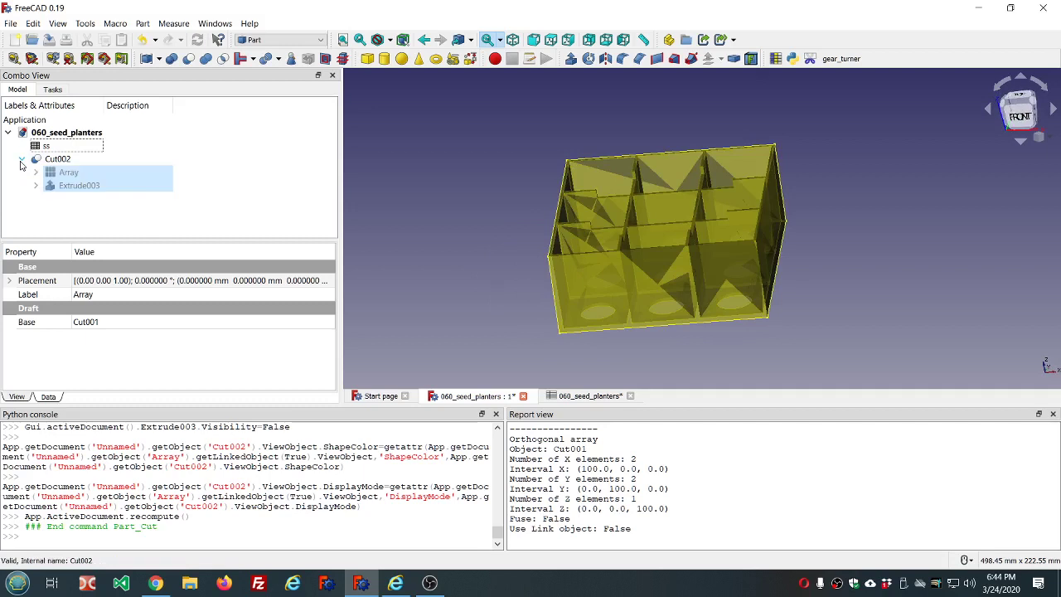
left_click(50, 186)
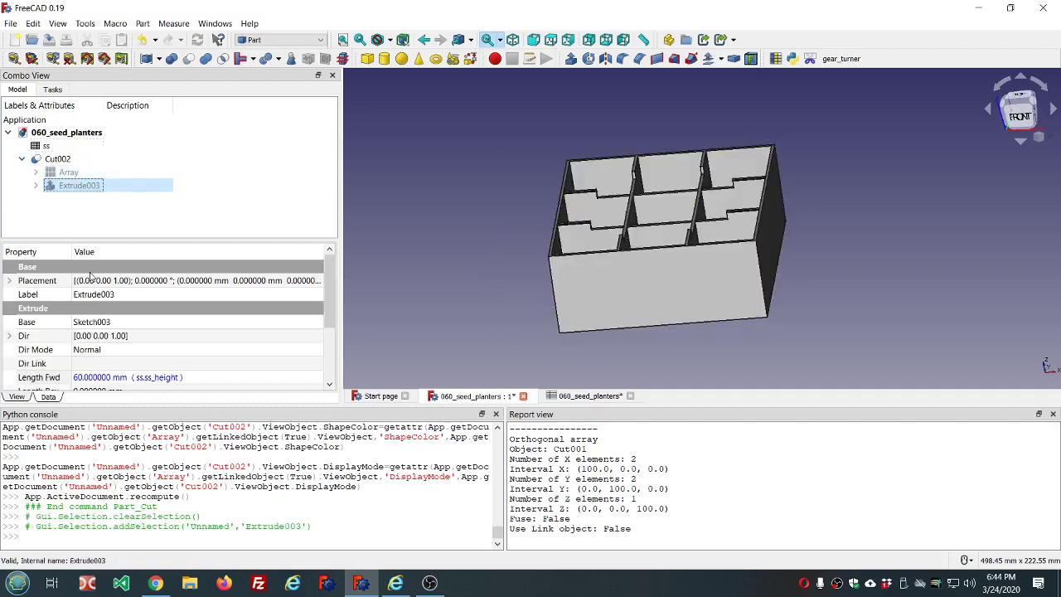
scroll(214, 353, "down", 1)
scroll(216, 354, "down", 1)
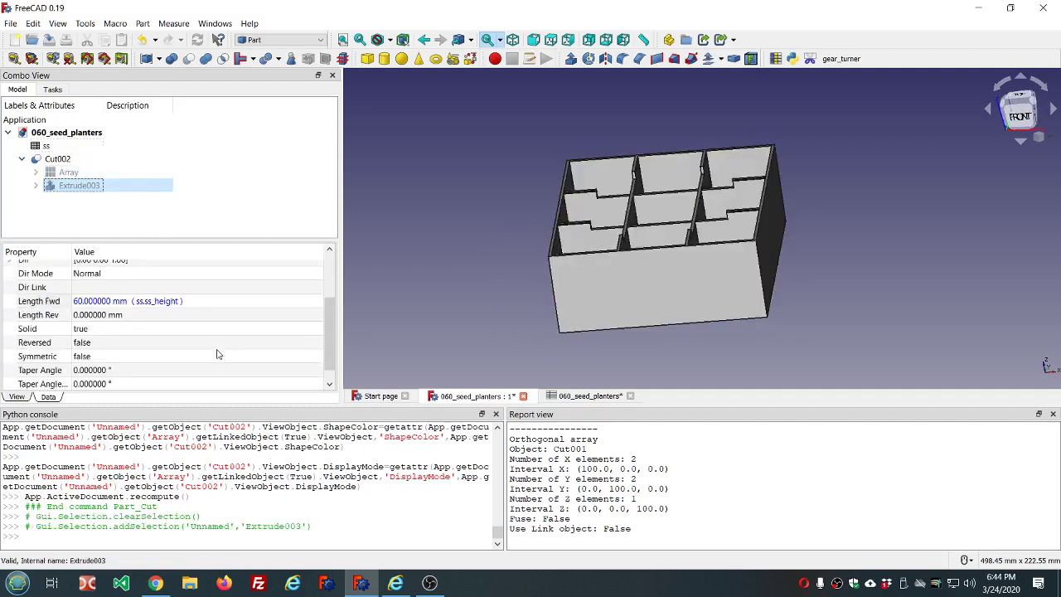
left_click(194, 370)
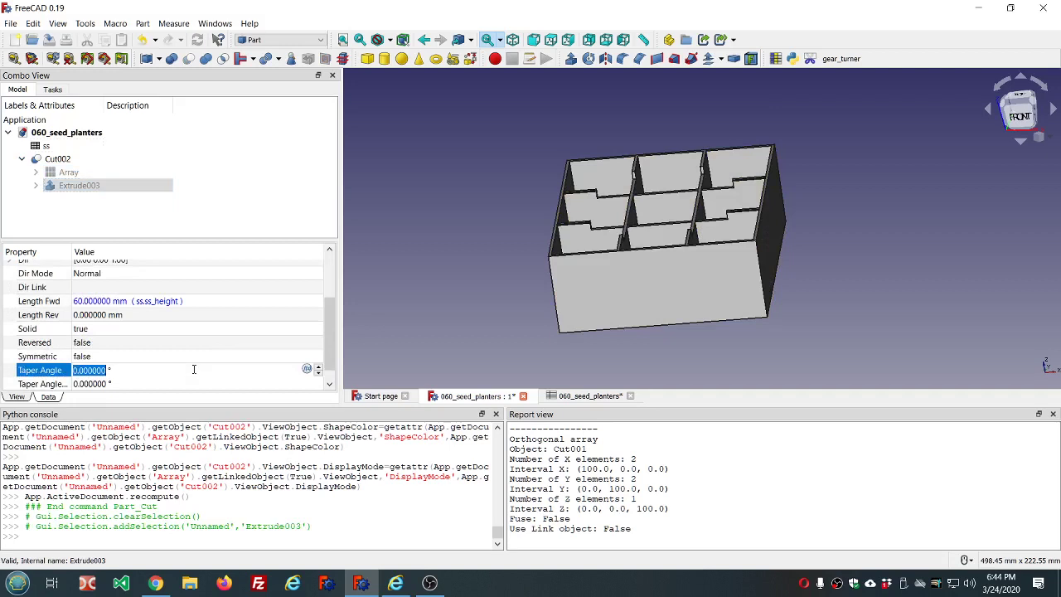
type("10")
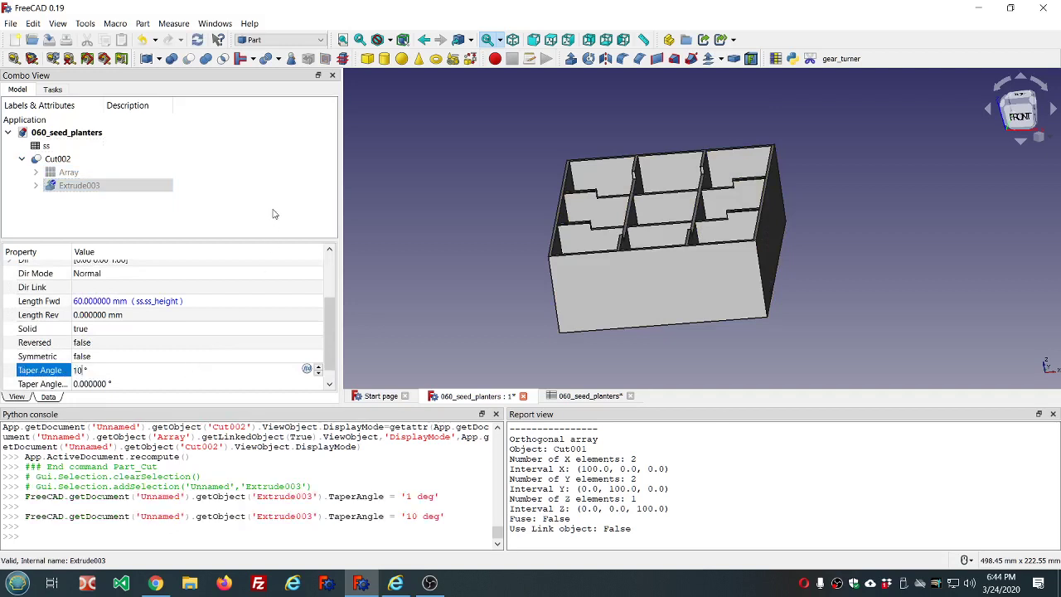
left_click(274, 214)
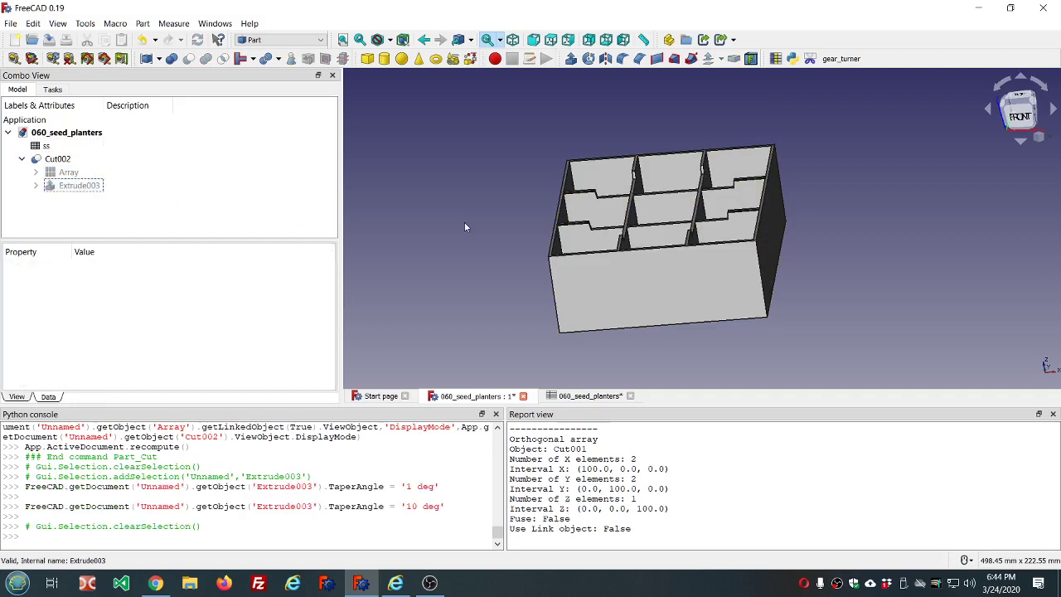
scroll(675, 177, "up", 5)
middle_click_drag(687, 178, 694, 167)
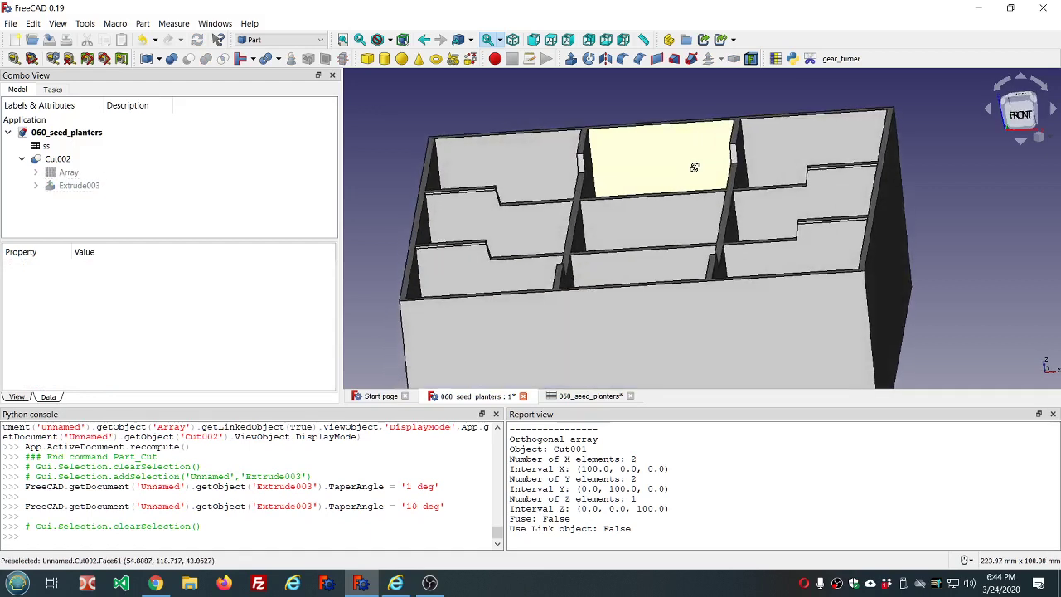
scroll(694, 167, "down", 5)
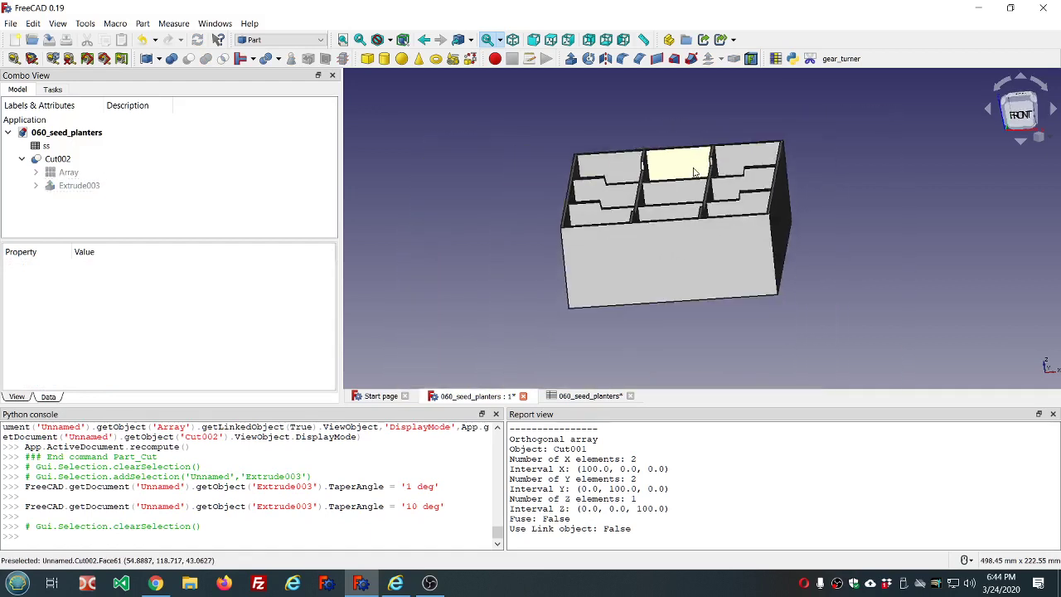
- Change Extrude003's Taper Angle to 45° and check the planter from above
left_click(63, 187)
scroll(217, 334, "down", 1)
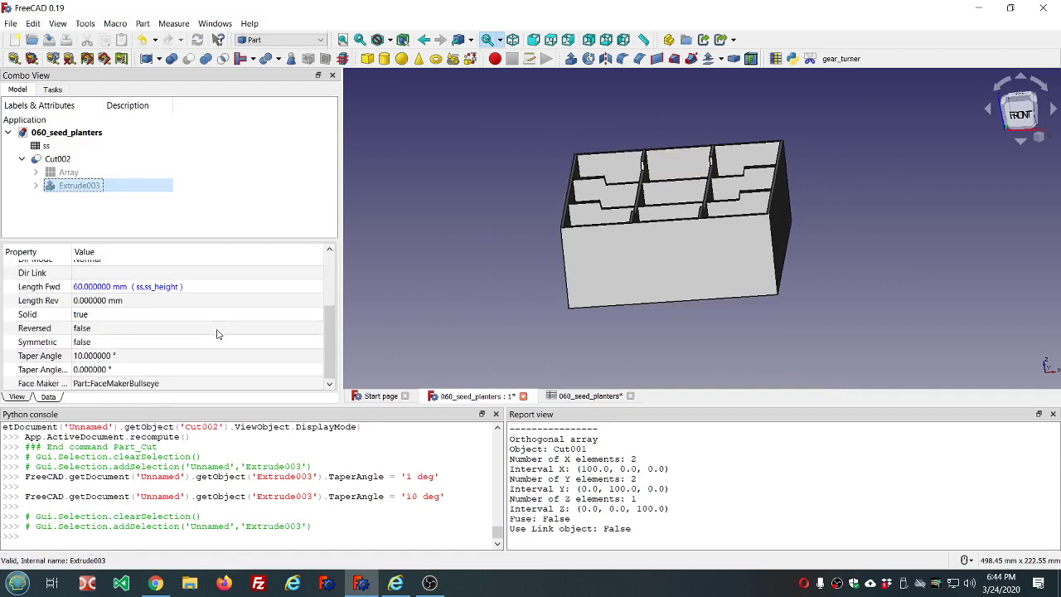
left_click(214, 355)
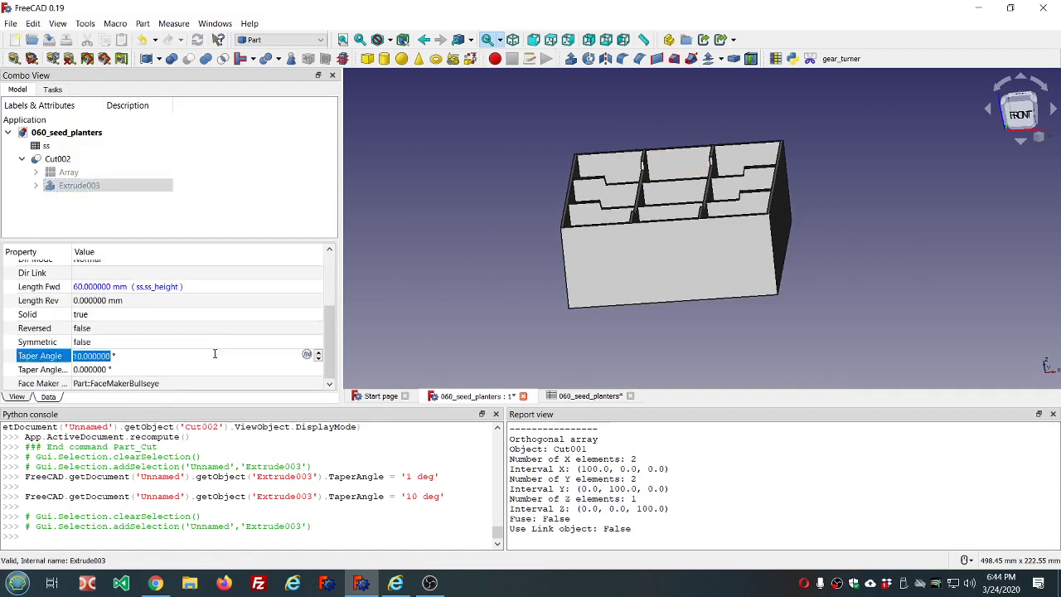
type("45")
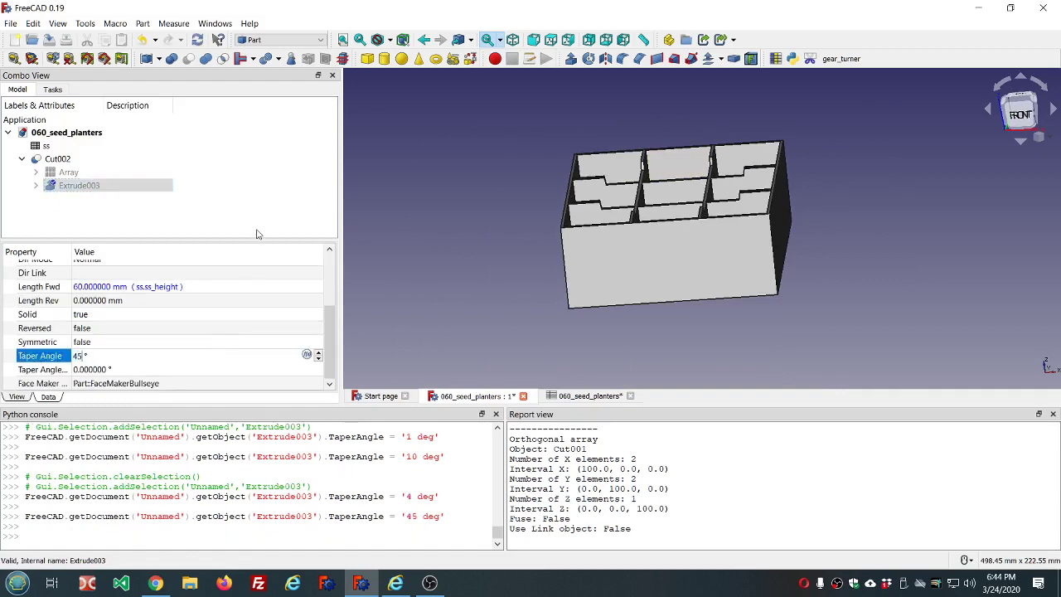
left_click(278, 192)
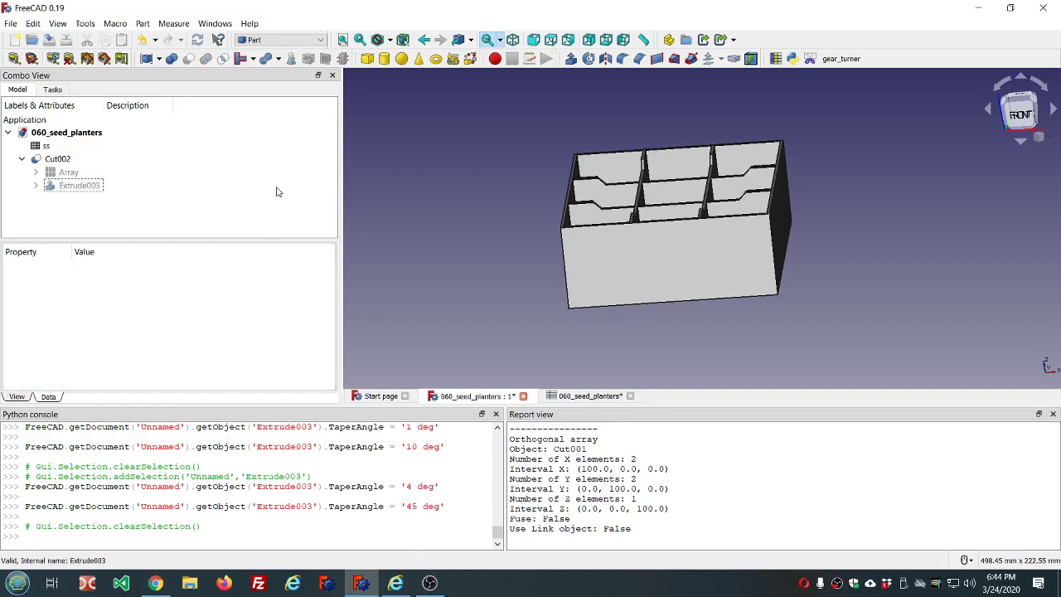
mouse_move(594, 152)
middle_mouse_down()
mouse_move(611, 186)
mouse_move(729, 174)
mouse_move(679, 230)
mouse_move(692, 281)
middle_mouse_up()
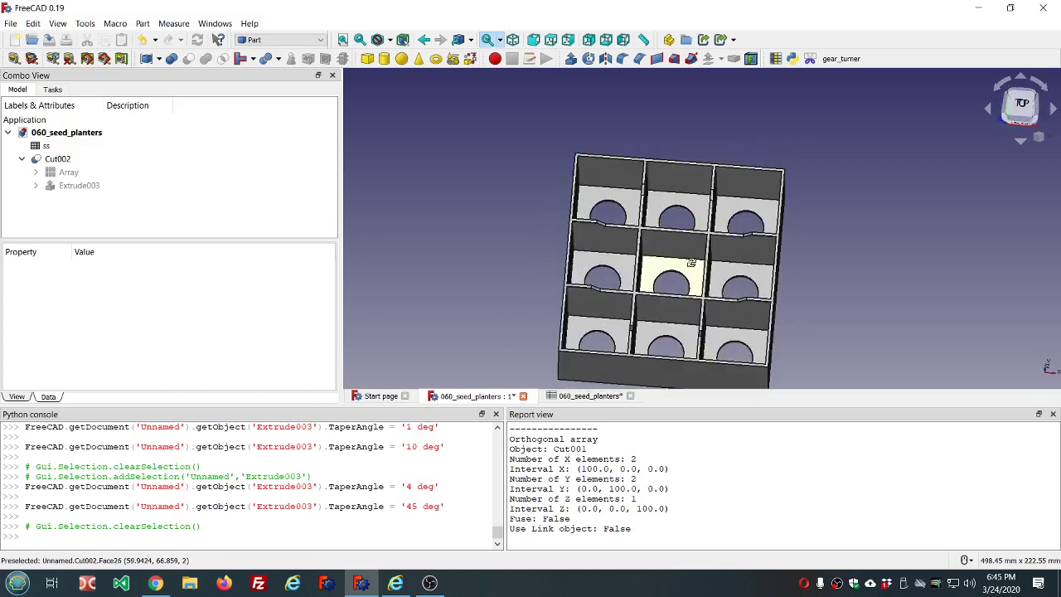
scroll(692, 280, "down", 5)
scroll(773, 323, "up", 3)
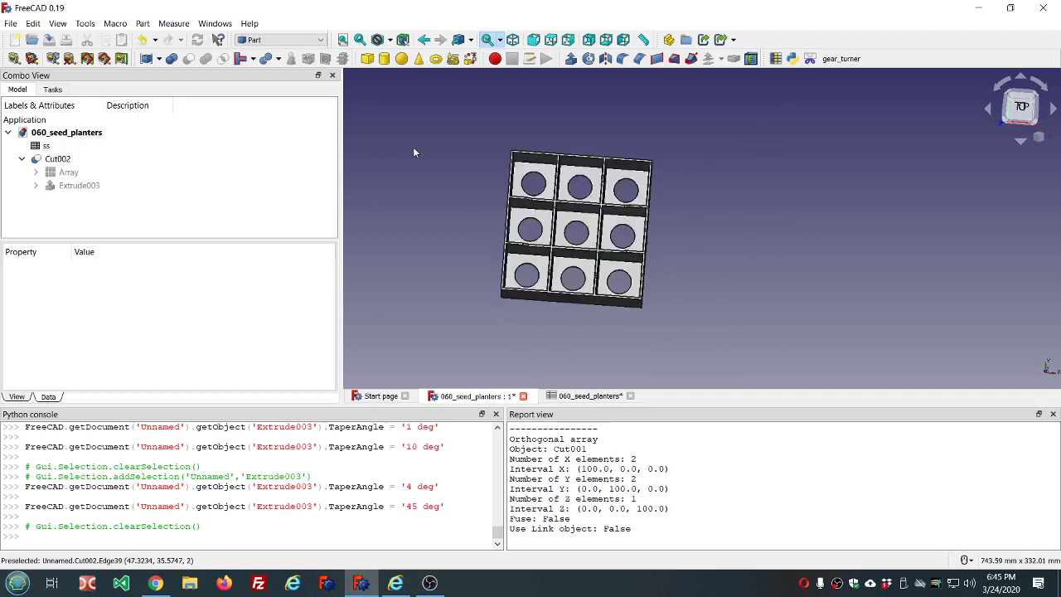
middle_click_drag(414, 151, 442, 158)
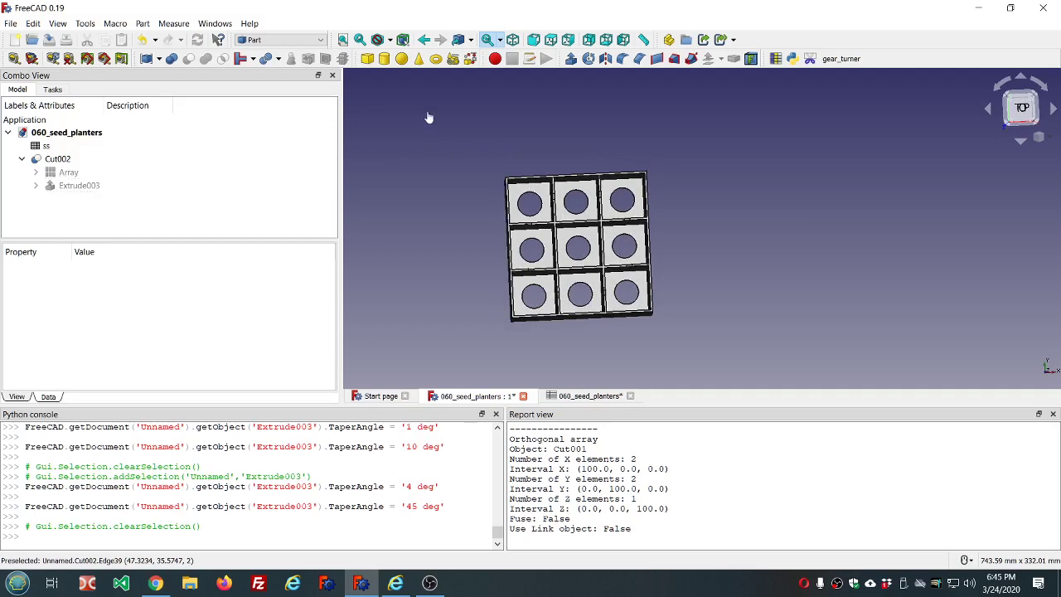
left_click(277, 40)
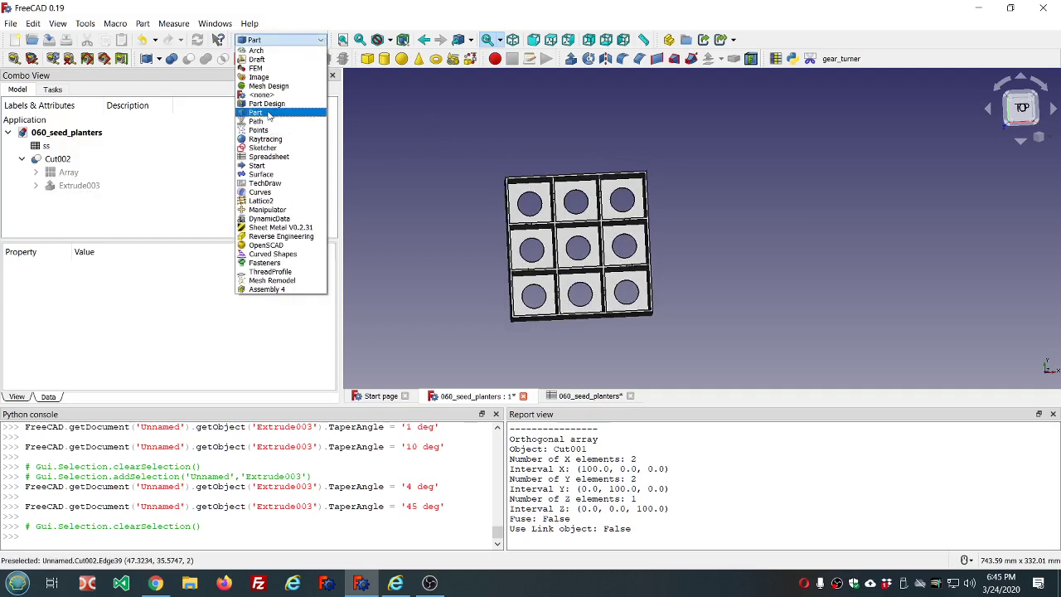
- Switch to Sketcher and create a new sketch on the XY plane
left_click(267, 113)
left_click(282, 40)
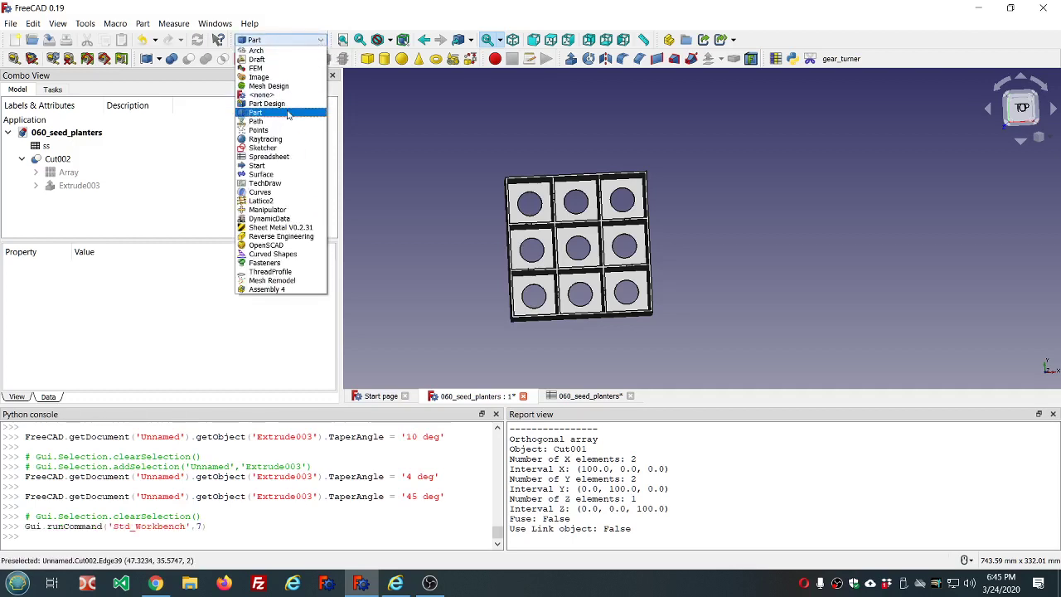
left_click(288, 149)
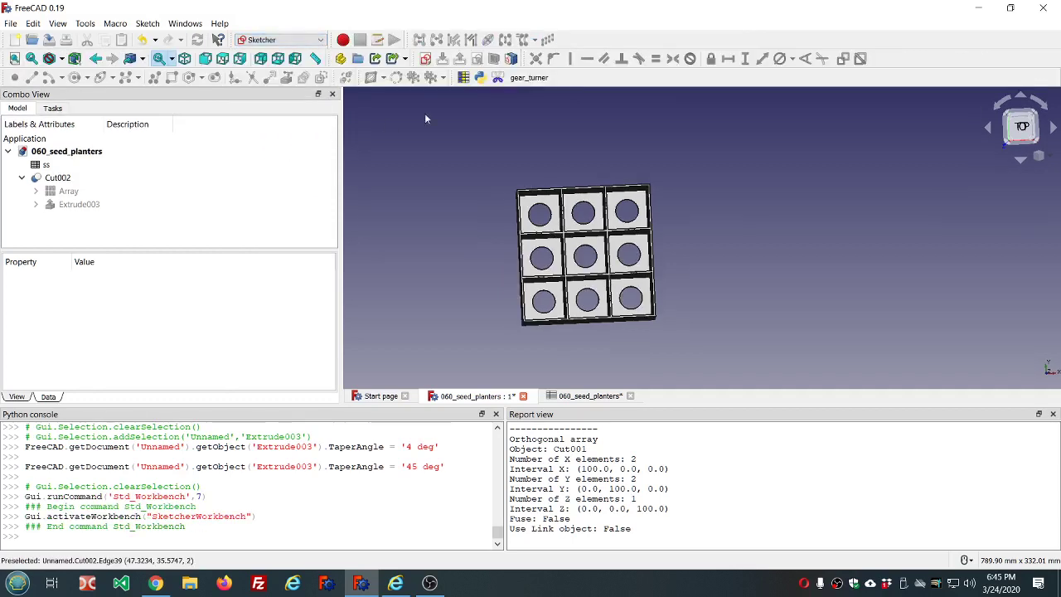
left_click(426, 58)
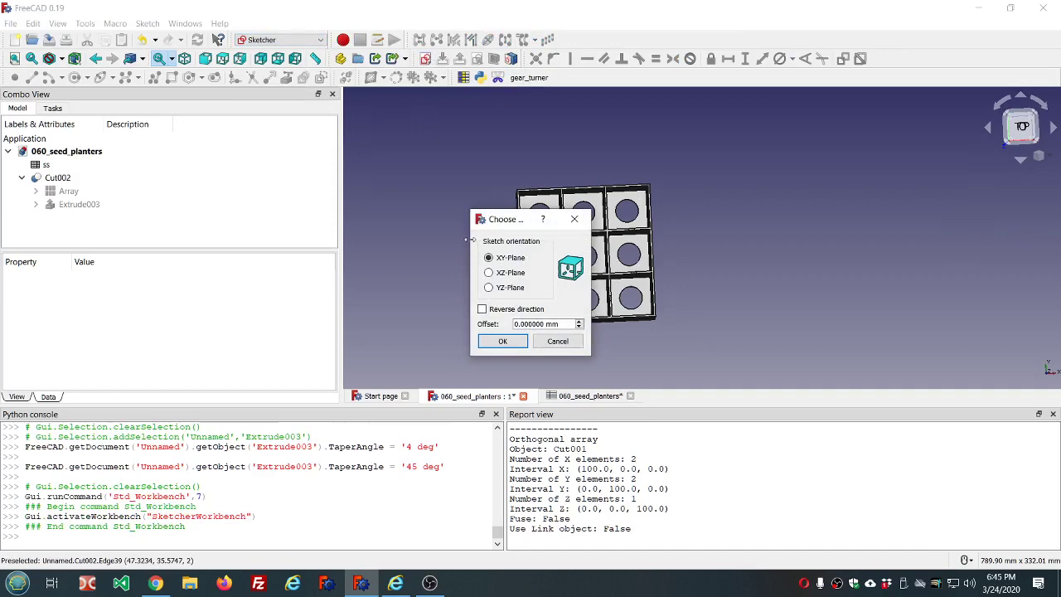
left_click(504, 341)
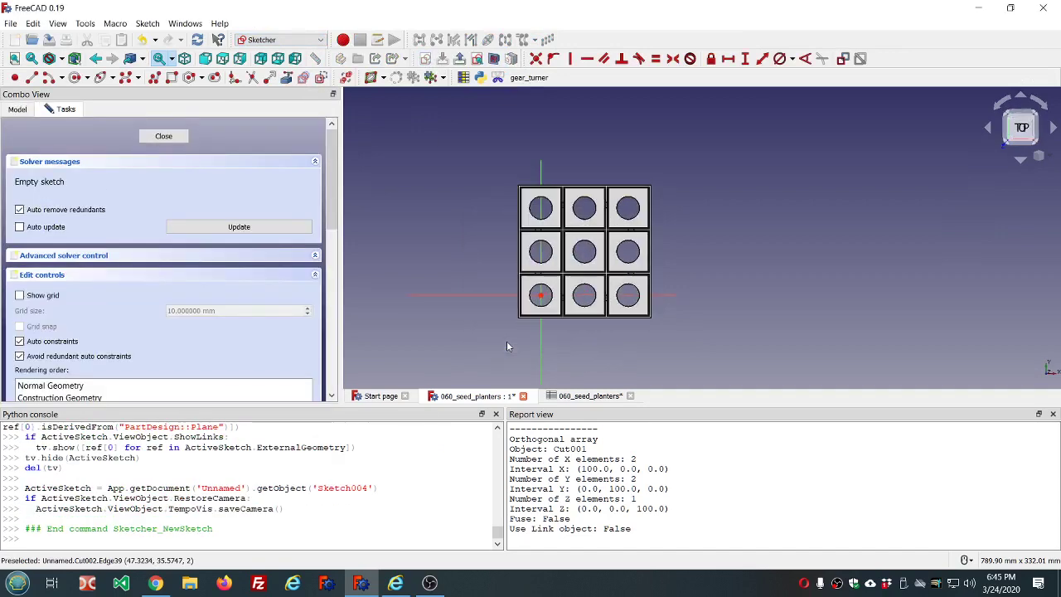
- Hide the Cut002 planter body
left_click(17, 109)
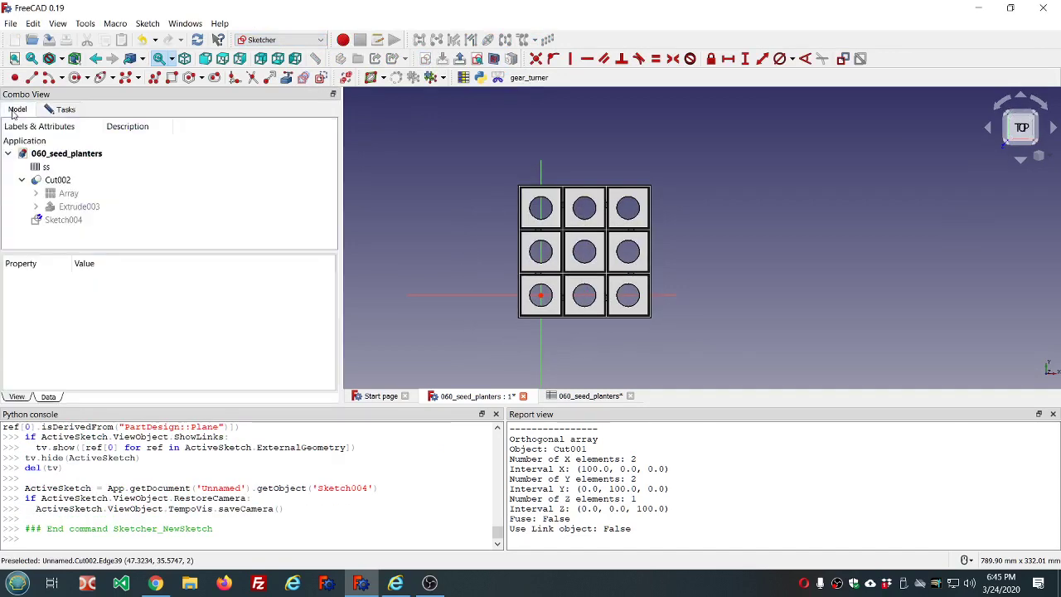
left_click(58, 180)
key("space")
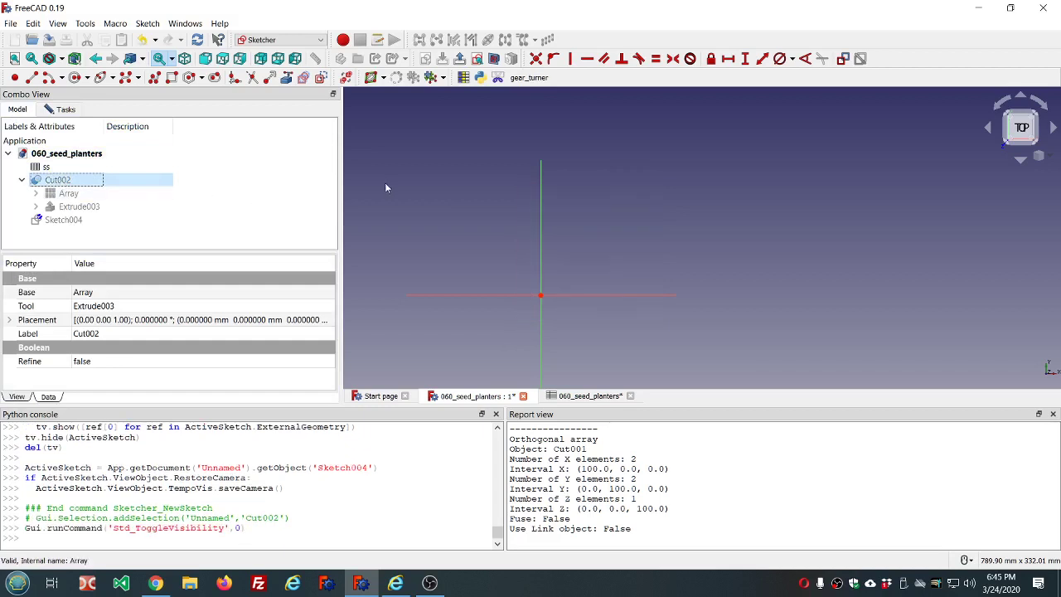
left_click(65, 110)
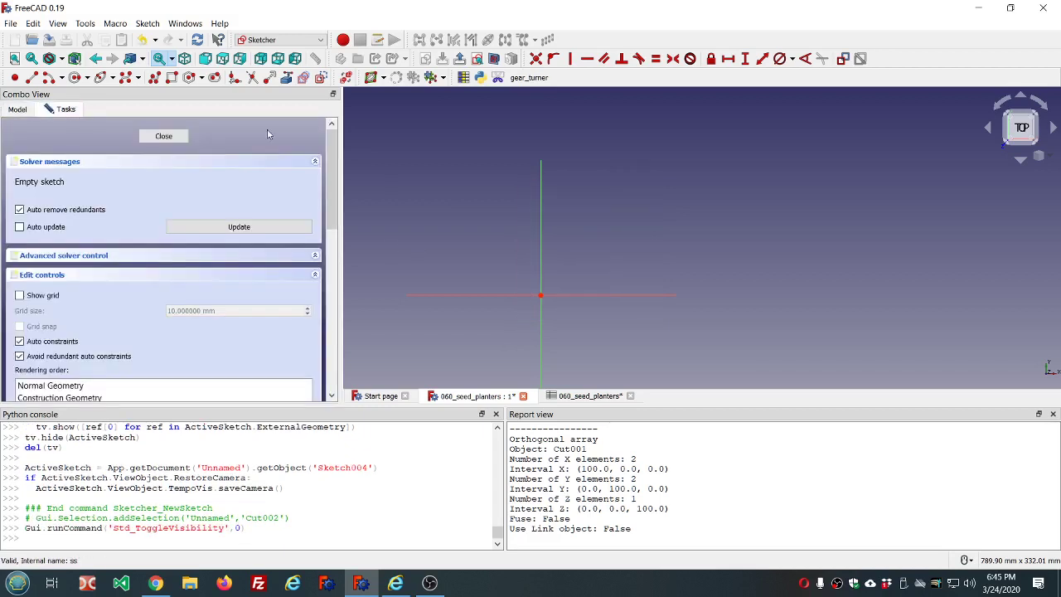
- Draw a rectangle and make its opposite corners symmetric about the origin
left_click(173, 79)
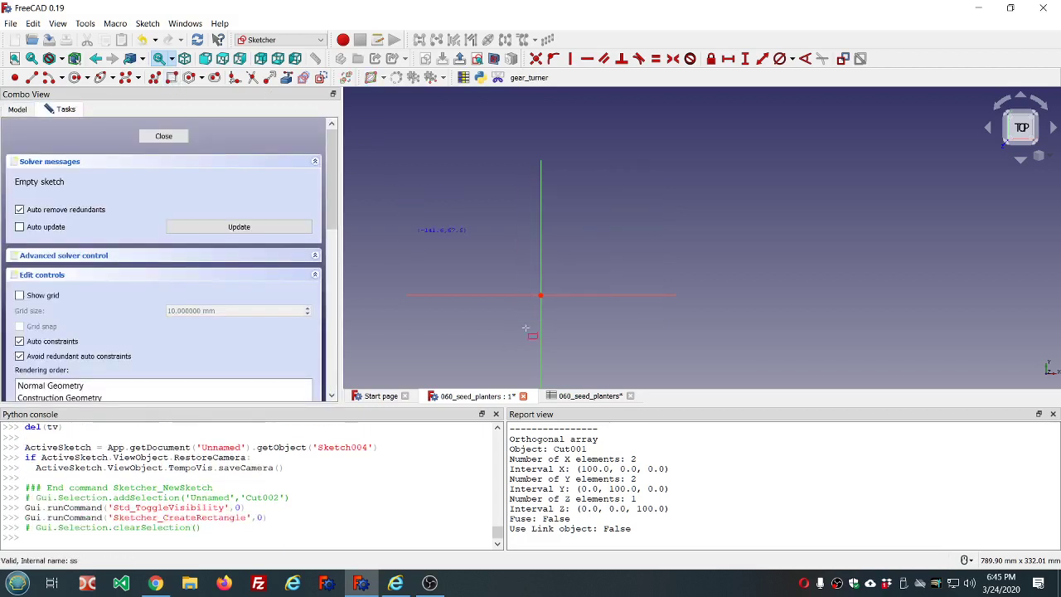
scroll(547, 340, "up", 3)
left_click(477, 200)
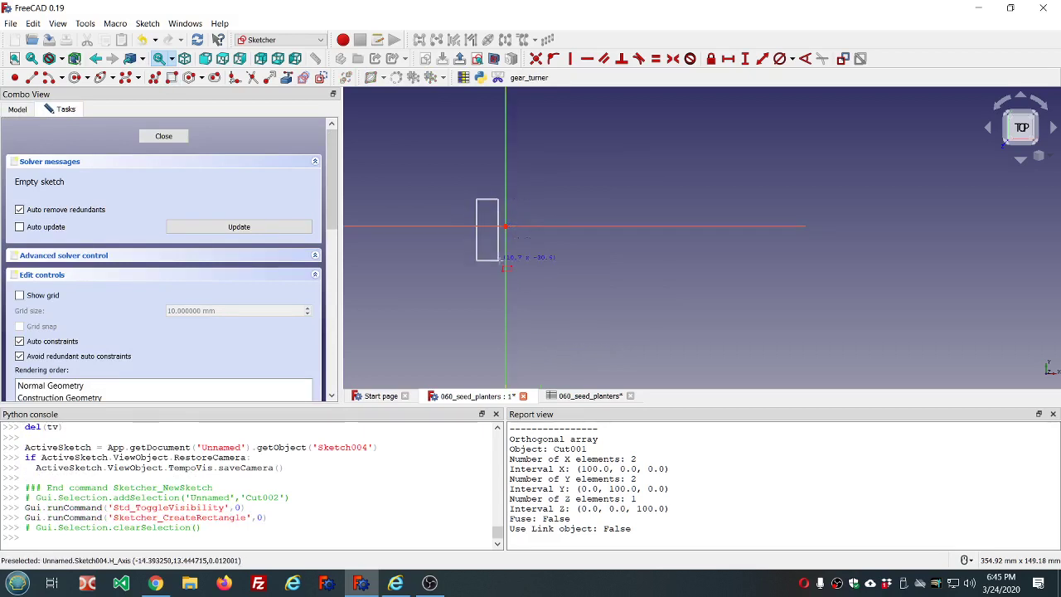
left_click(532, 253)
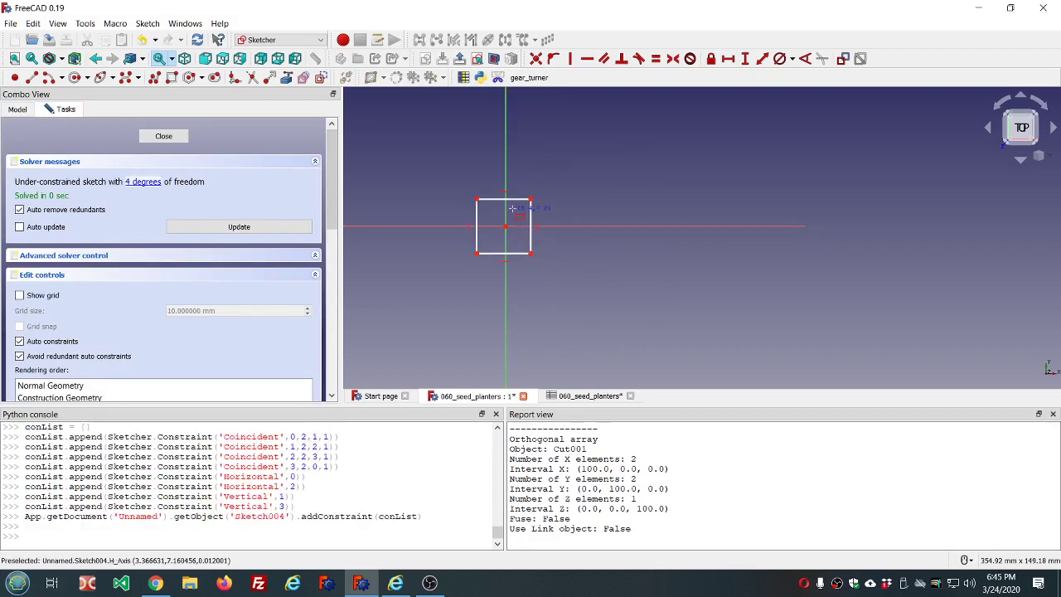
scroll(514, 212, "up", 2)
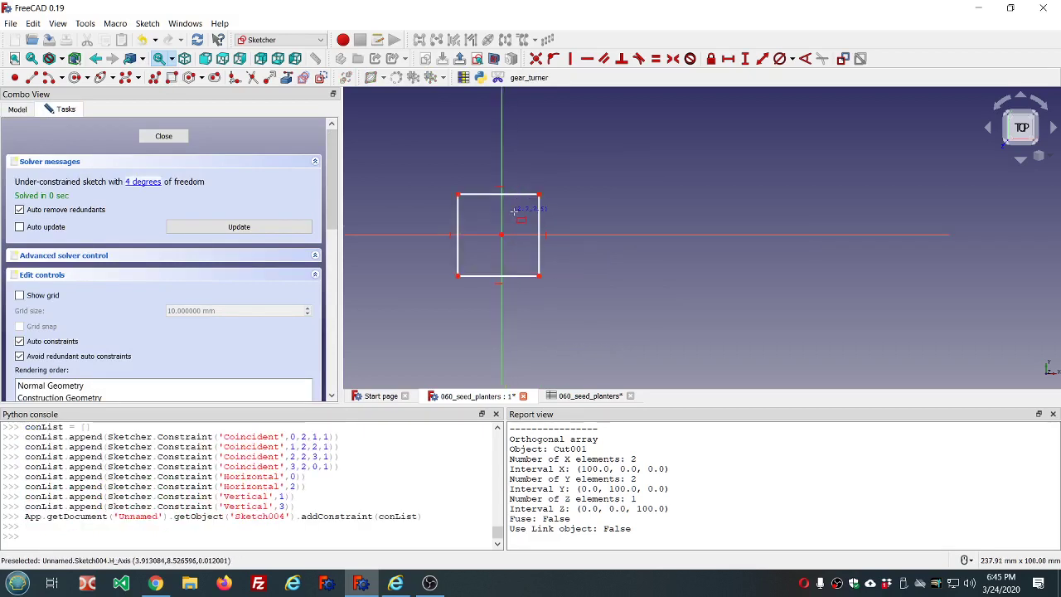
left_click(457, 195)
left_click(539, 276)
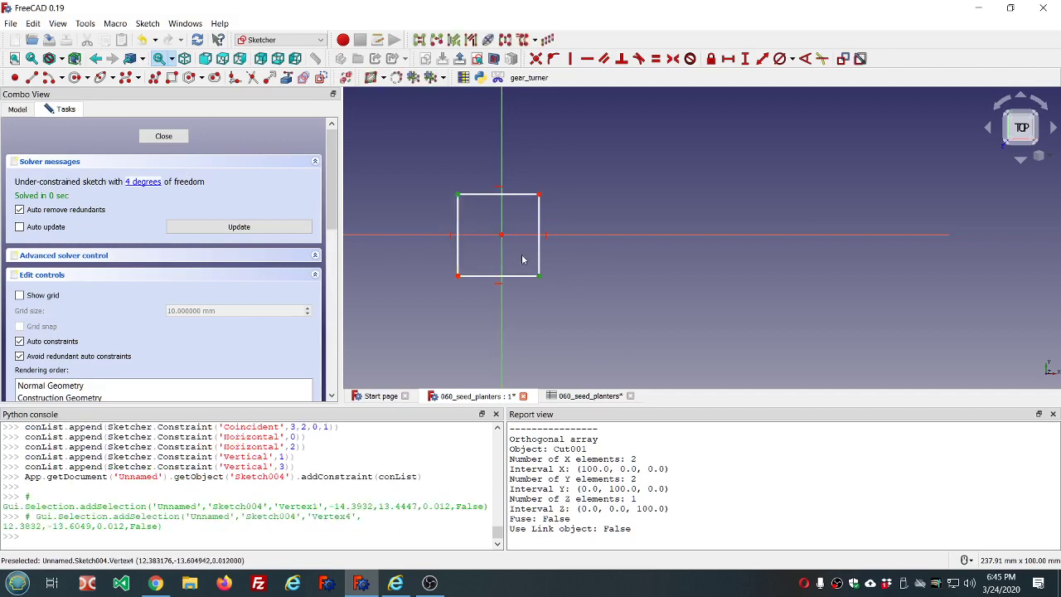
left_click(502, 237)
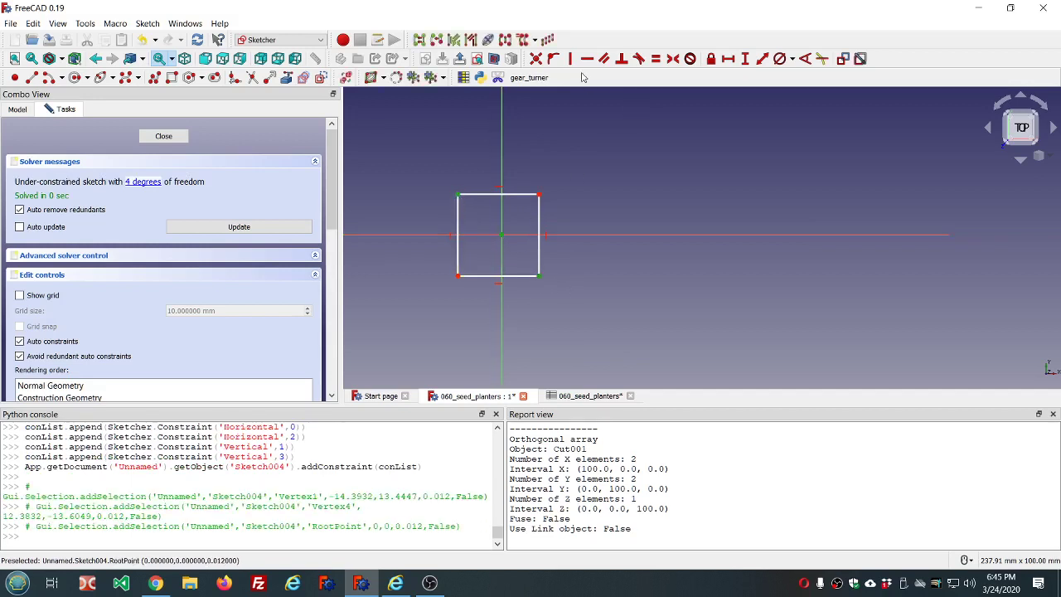
left_click(672, 58)
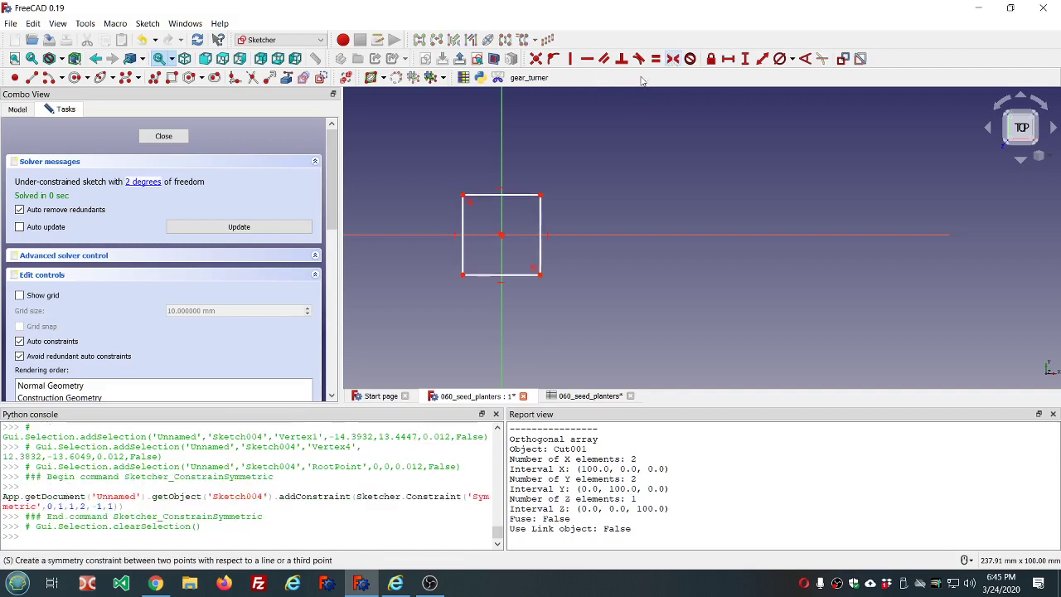
- Constrain the rectangle's top edge horizontally with the formula =ss.ss_width
left_click(500, 195)
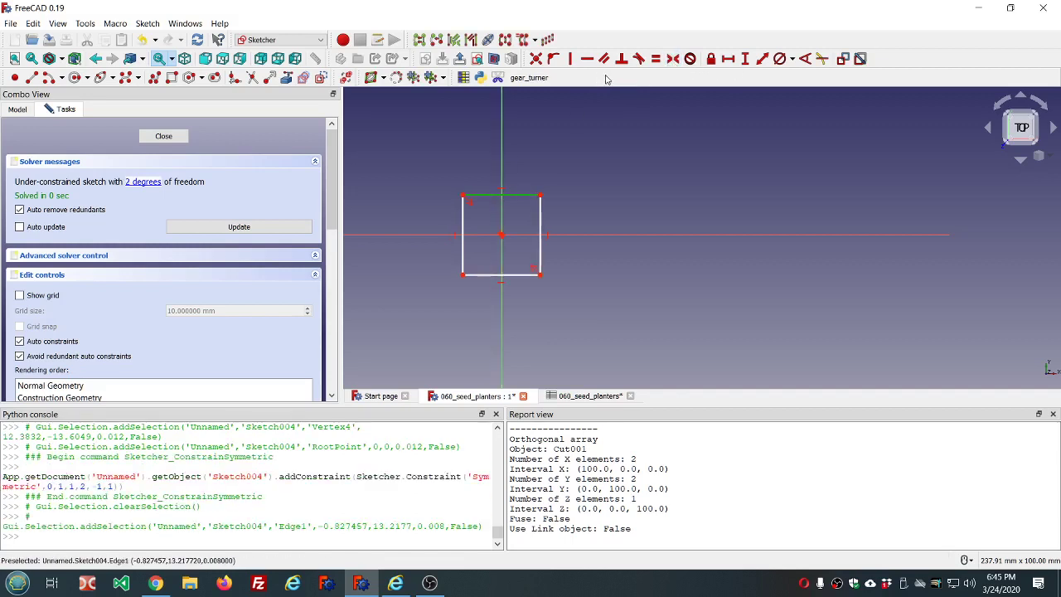
left_click(728, 58)
type("=")
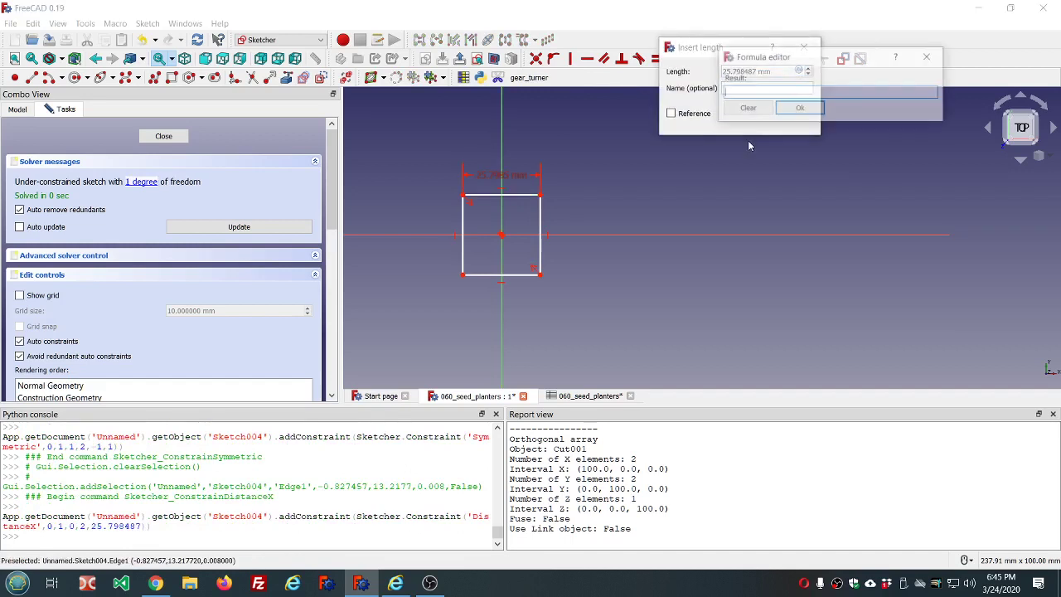
type("ss.ss")
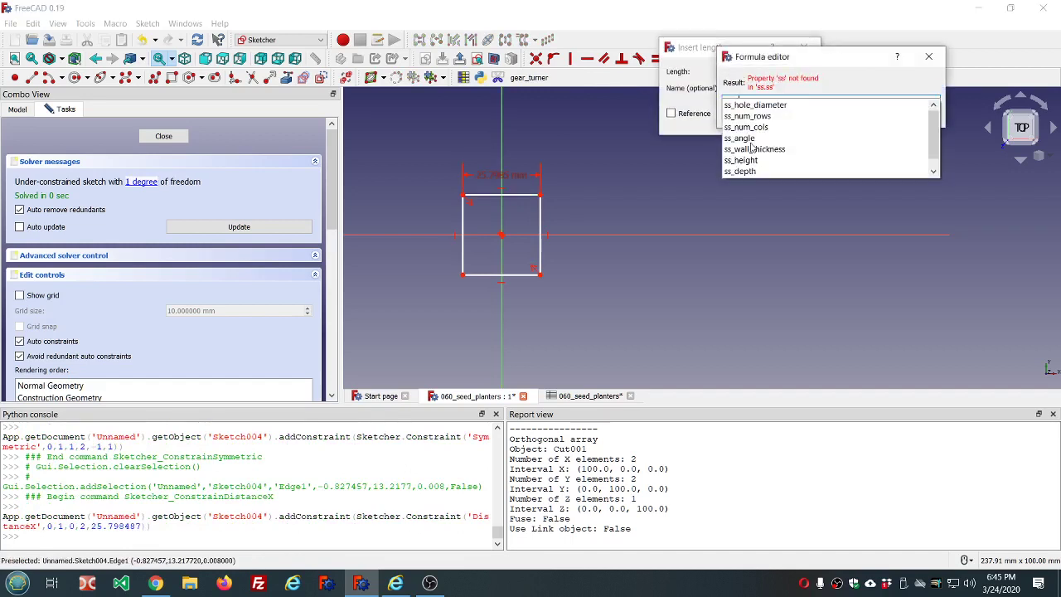
scroll(760, 158, "down", 1)
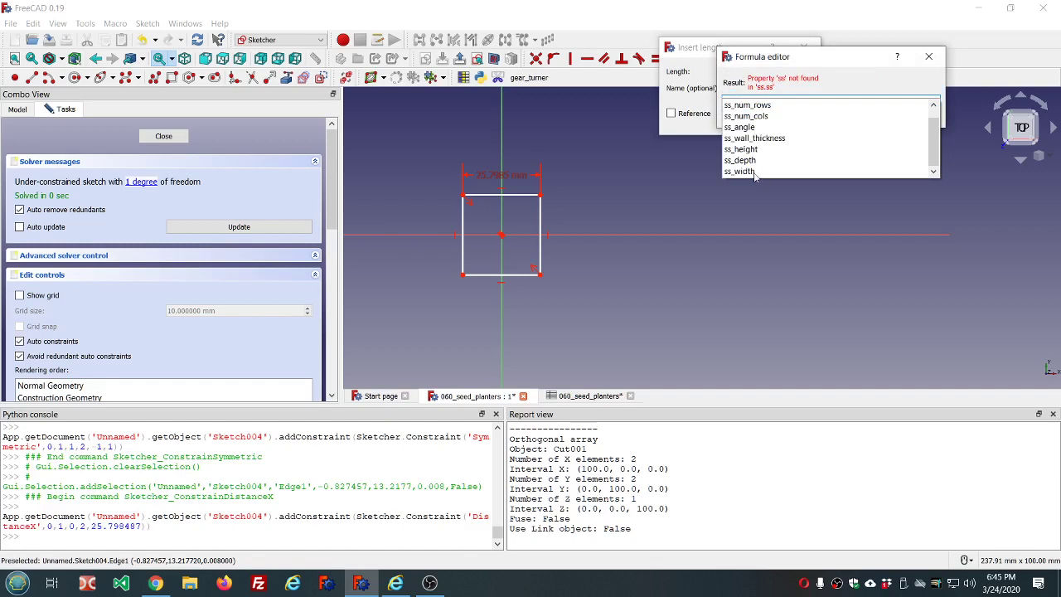
left_click(754, 171)
left_click(799, 110)
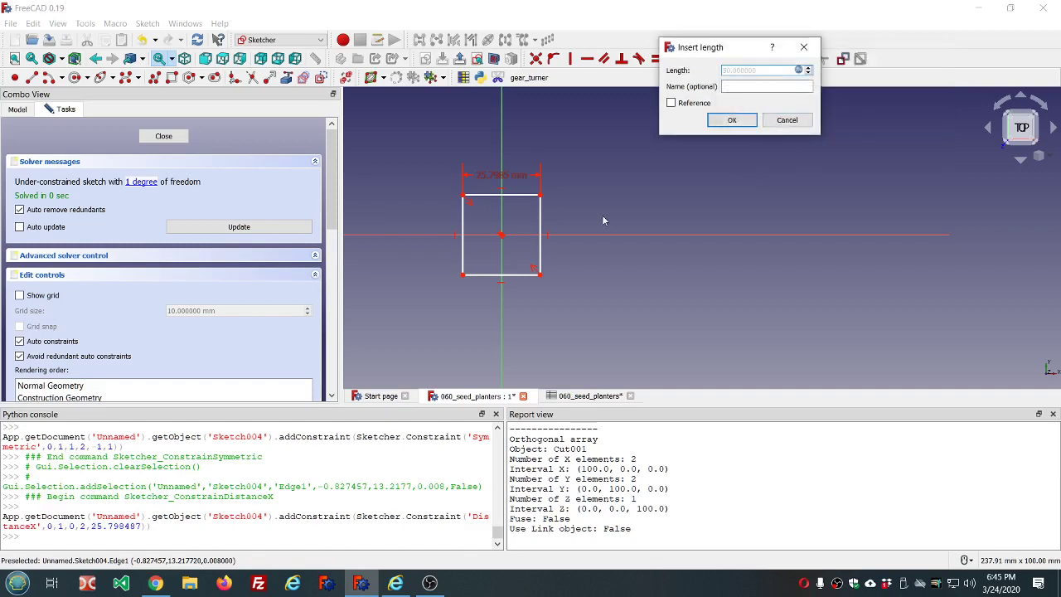
left_click(731, 121)
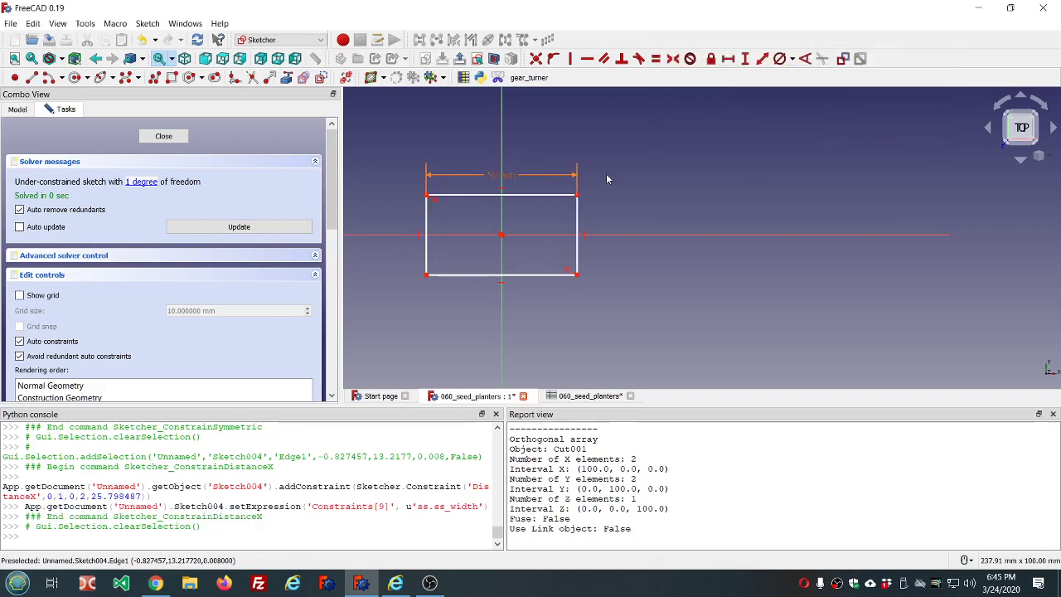
- Constrain the right edge vertically with ss.ss_depth for a 50 mm square and close the sketch
left_click(580, 225)
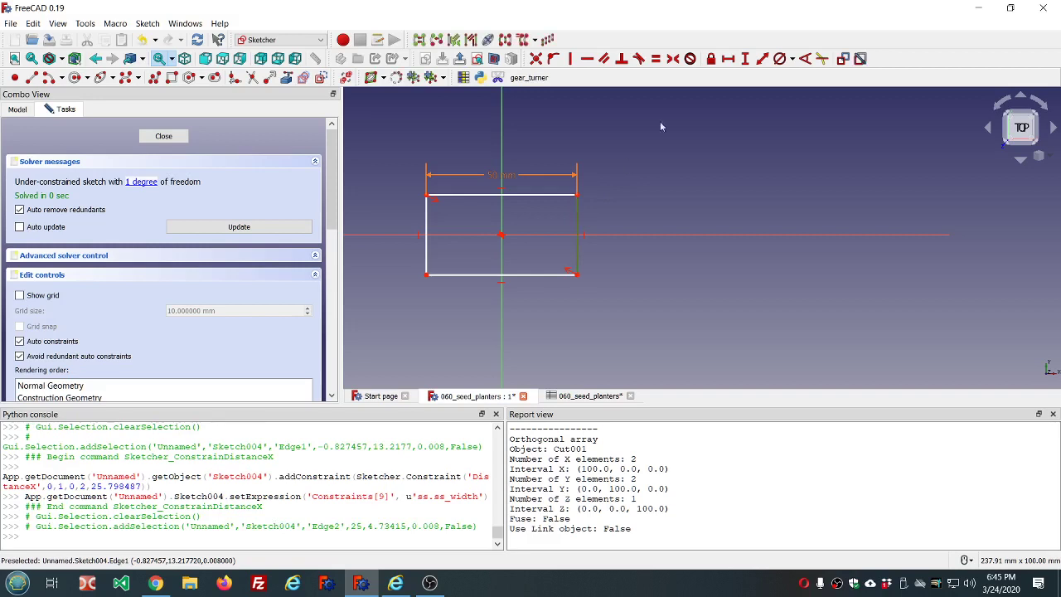
left_click(746, 58)
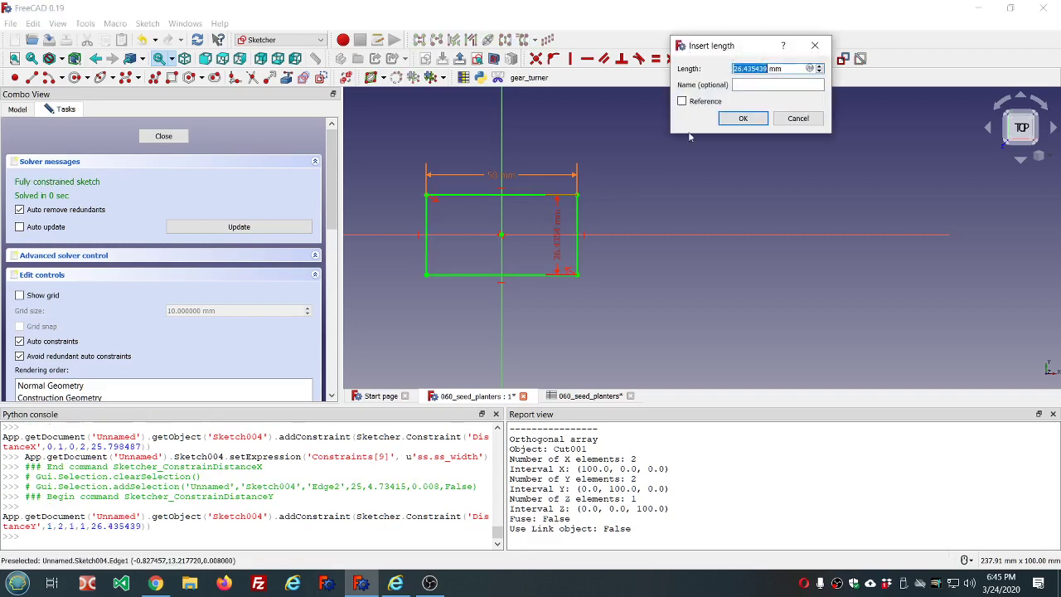
left_click(809, 68)
type("ss")
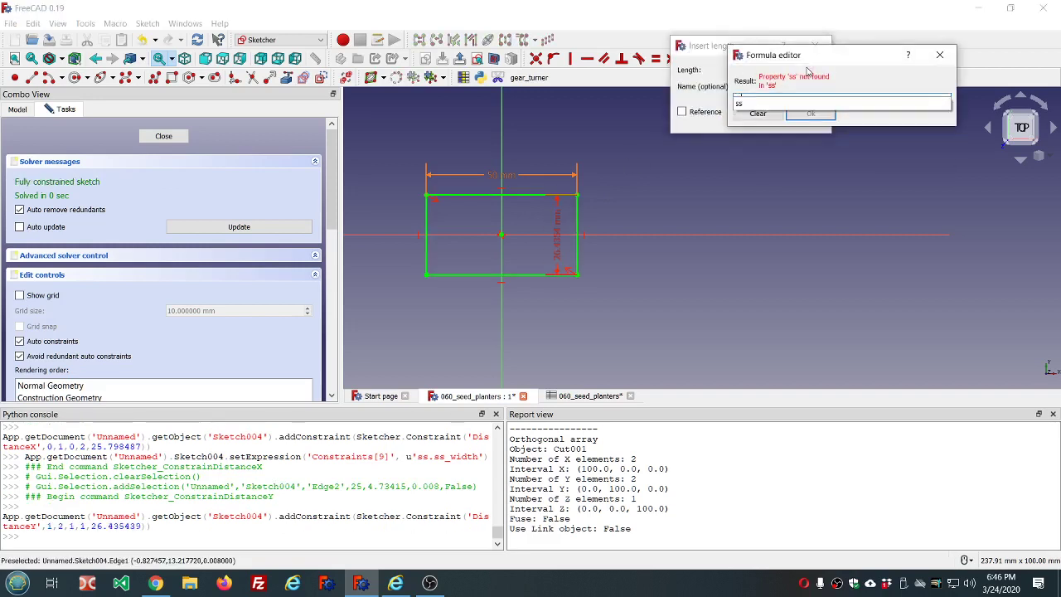
type(".ss")
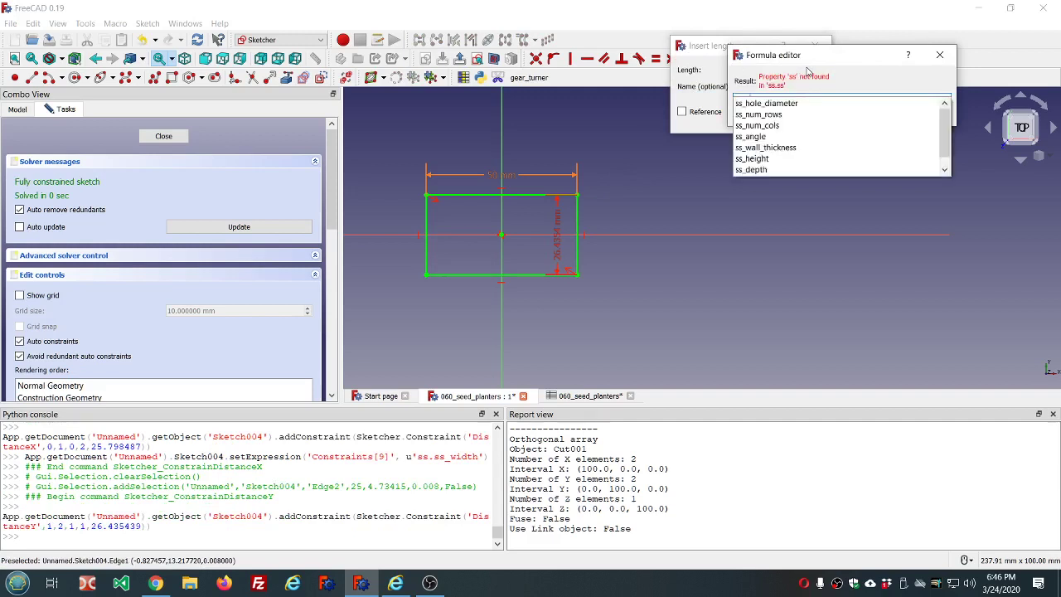
key("Up")
key("Return")
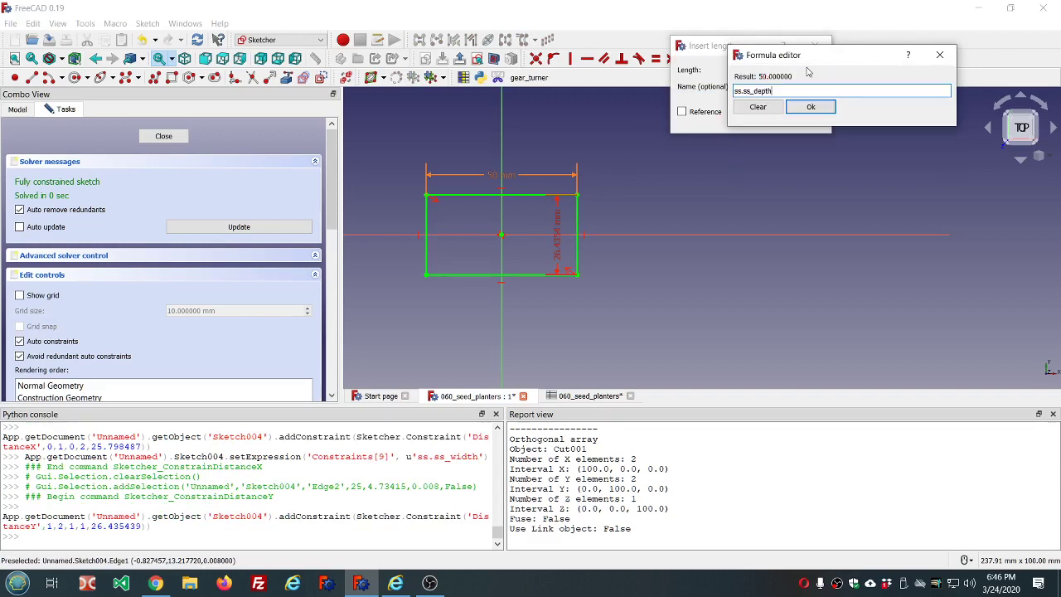
key("Return")
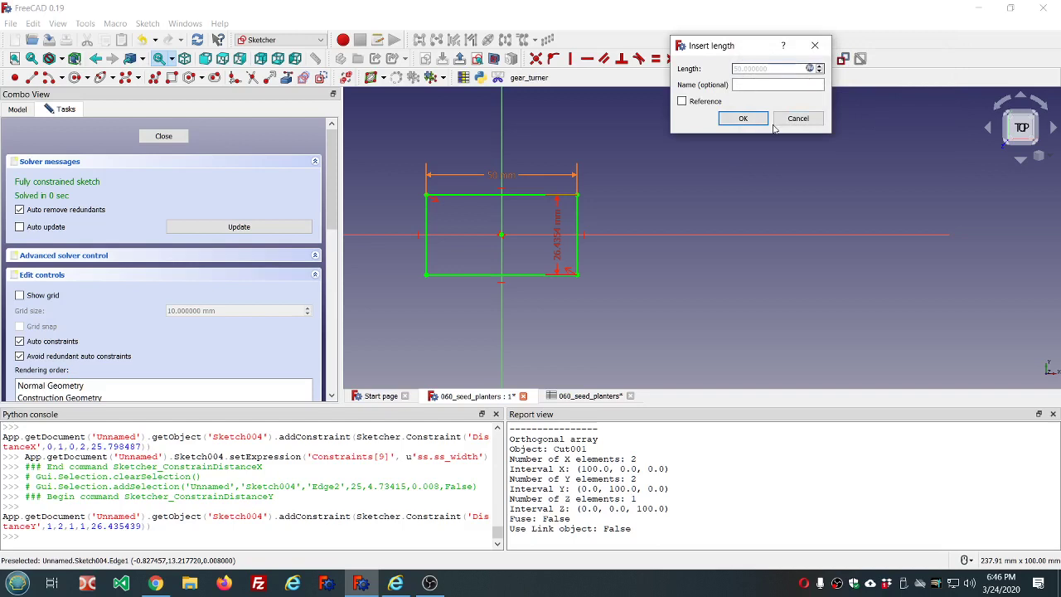
left_click(734, 118)
scroll(673, 136, "down", 1)
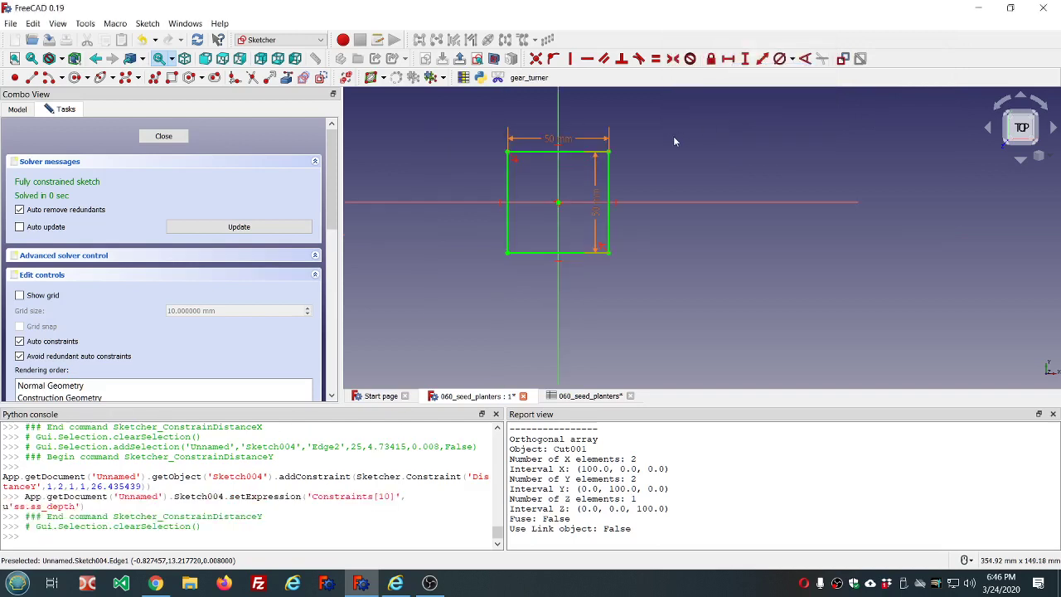
scroll(475, 137, "up", 1)
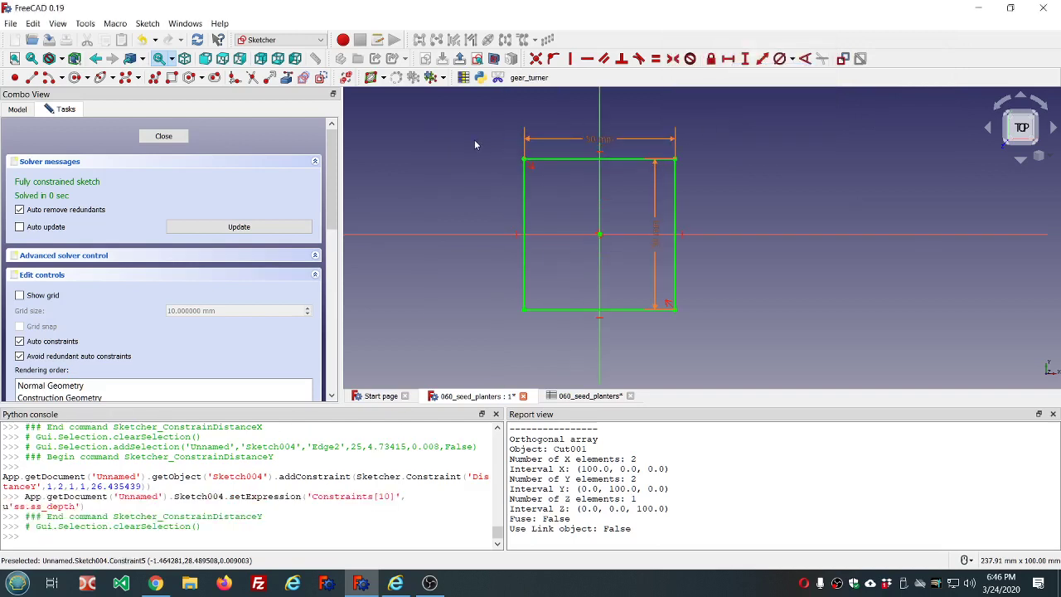
left_click(178, 141)
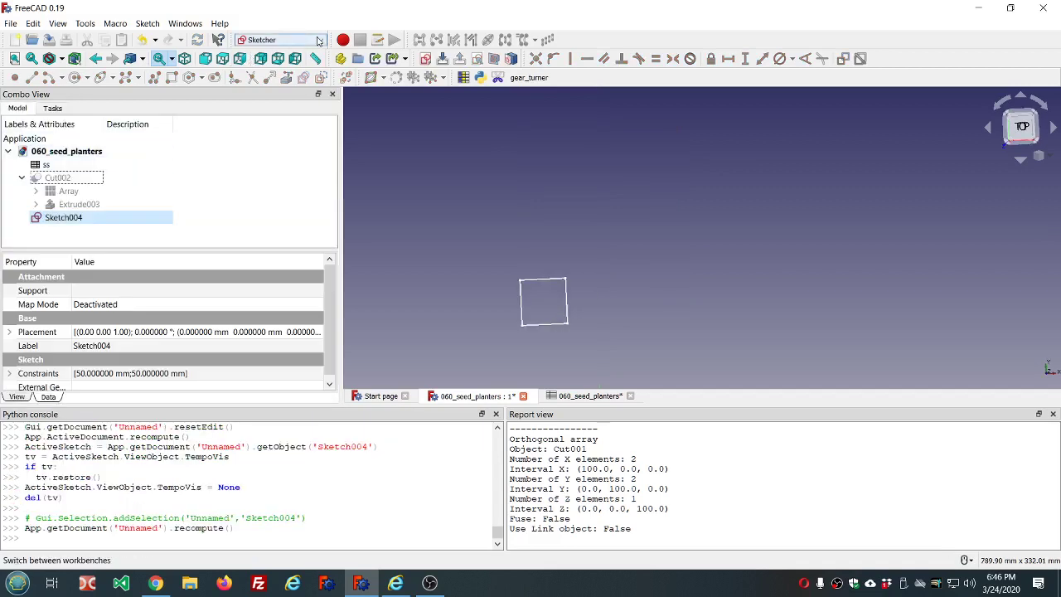
- Switch to the Part workbench and extrude the square sketch with default settings
left_click(281, 40)
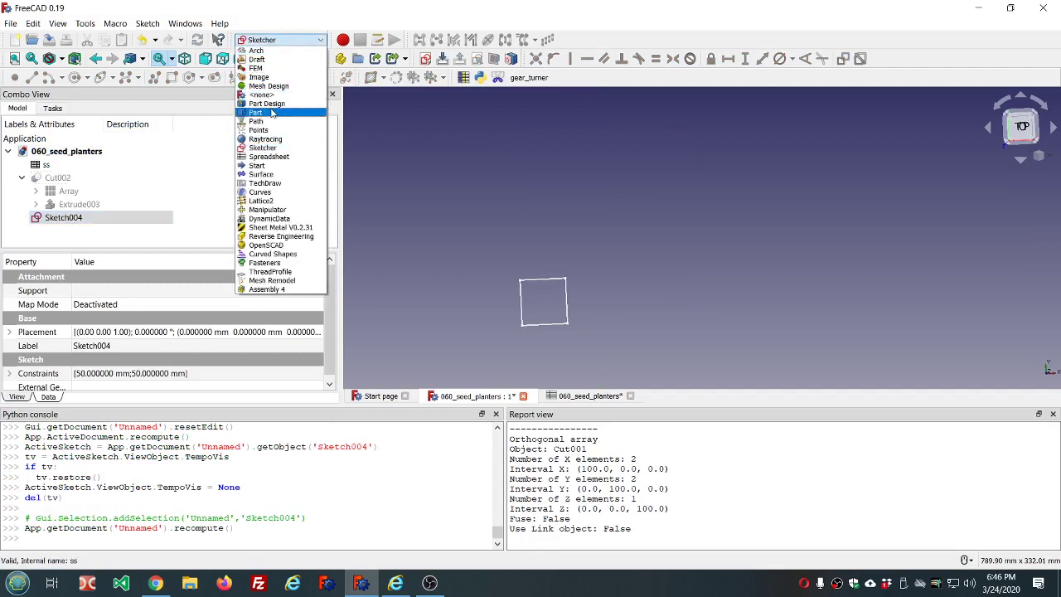
left_click(274, 113)
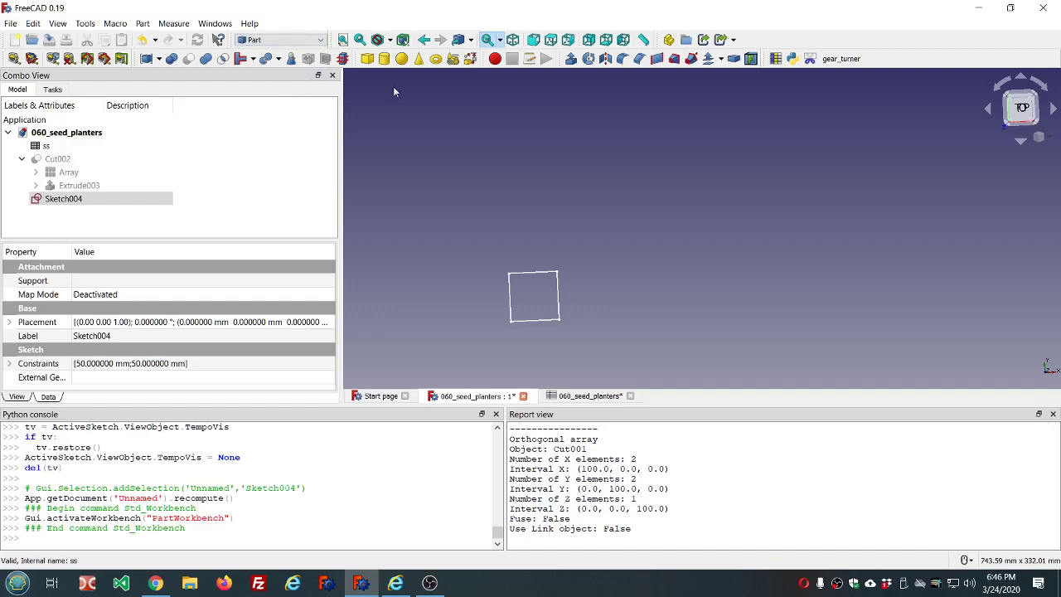
left_click(570, 58)
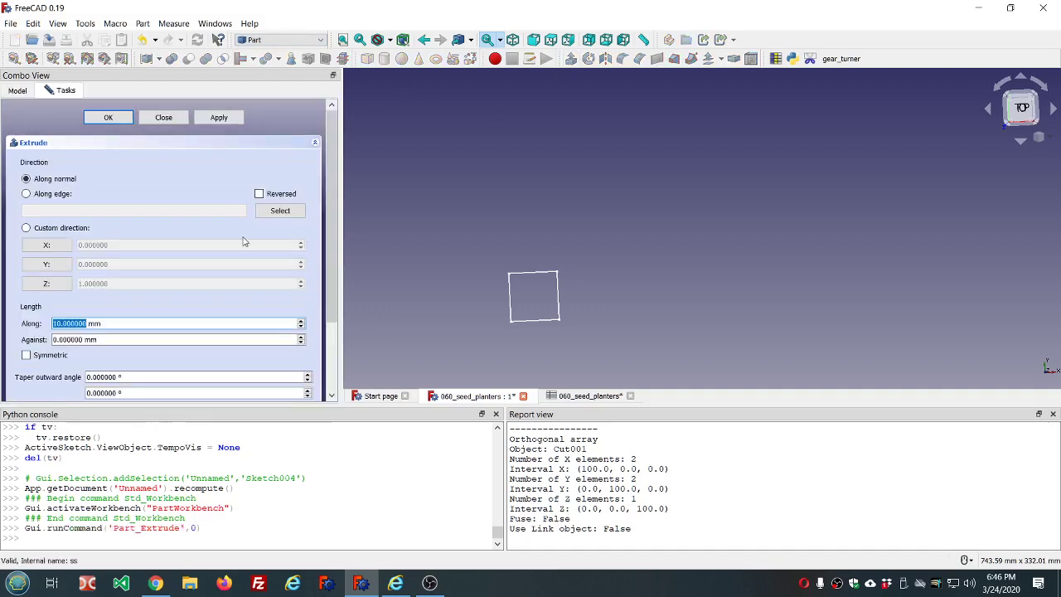
left_click(115, 120)
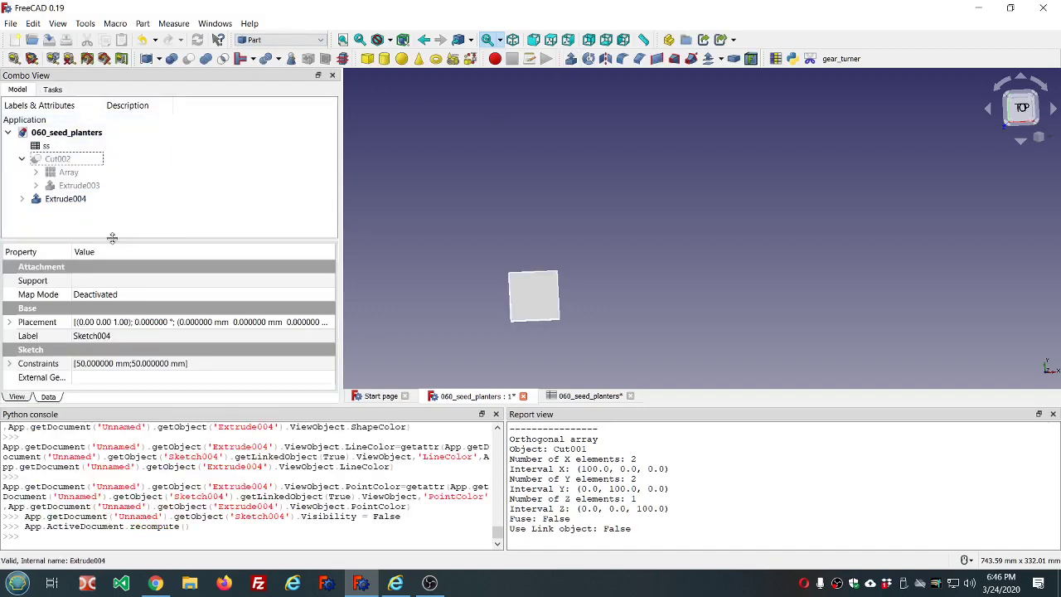
- Bind Extrude004's forward length to ss.ss_wall_thickness and orbit to inspect the thin plate
left_click(66, 199)
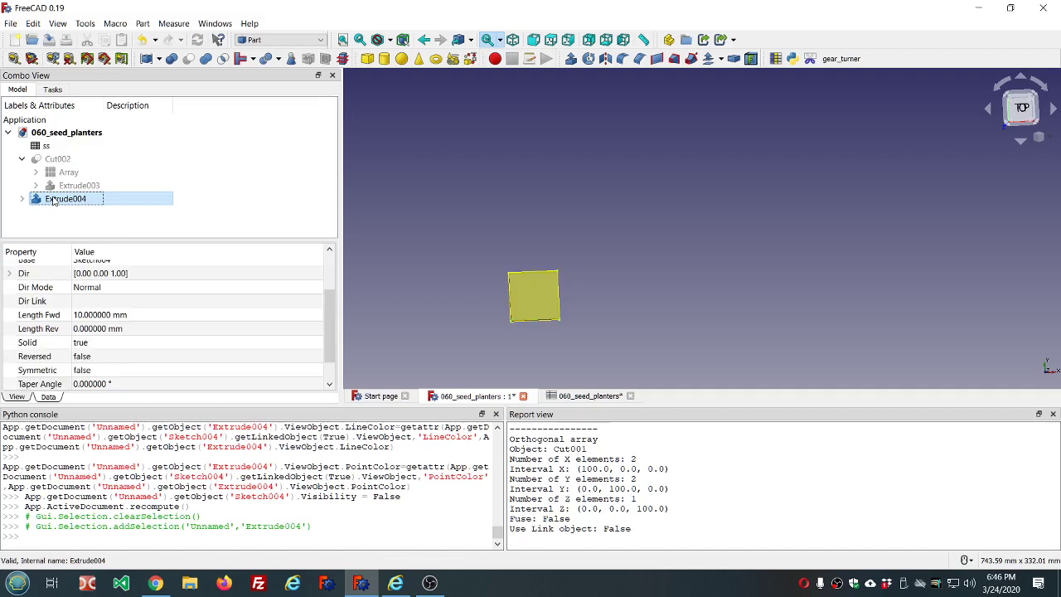
left_click(184, 315)
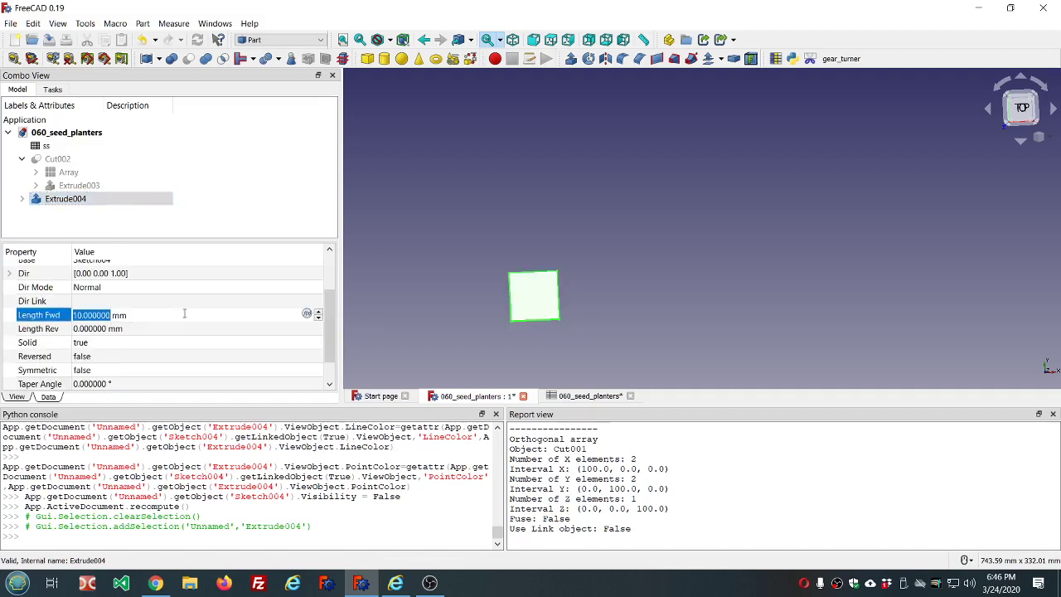
left_click(306, 315)
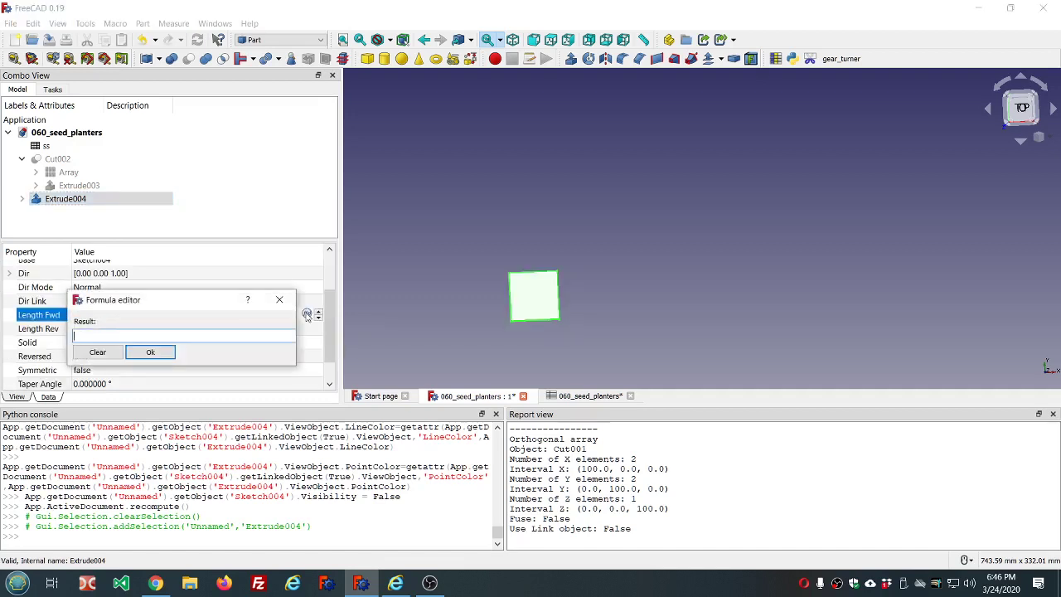
type("ss.")
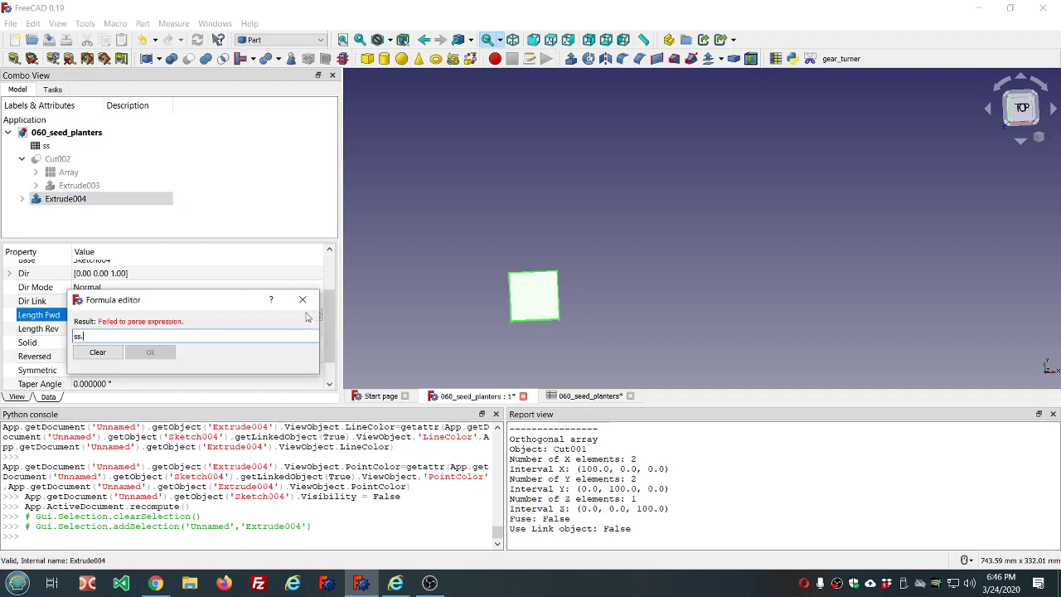
type("ss")
key("Up")
key("Up")
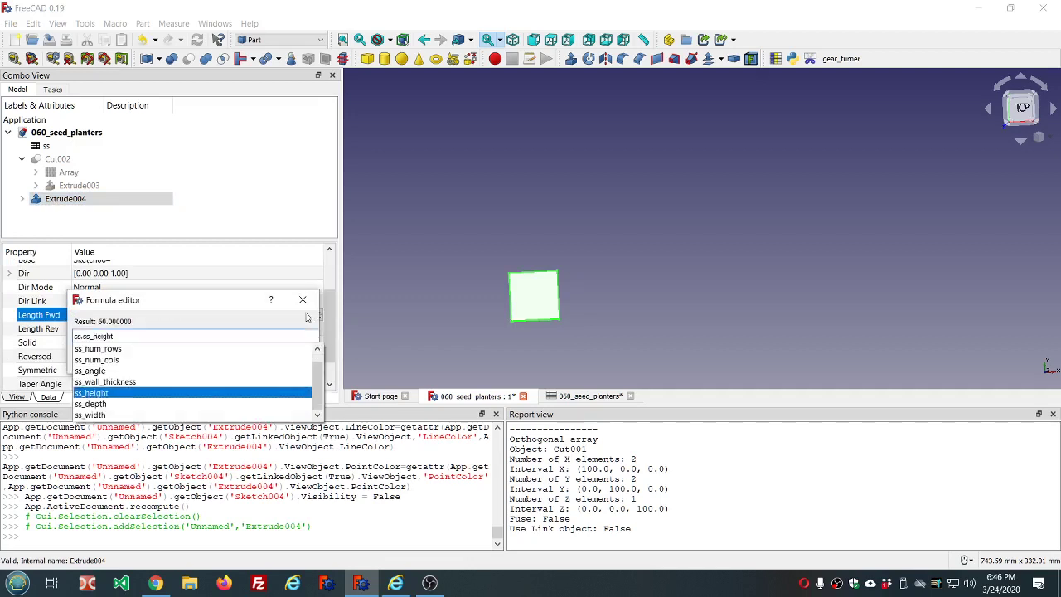
key("Up")
key("Return")
key("Return")
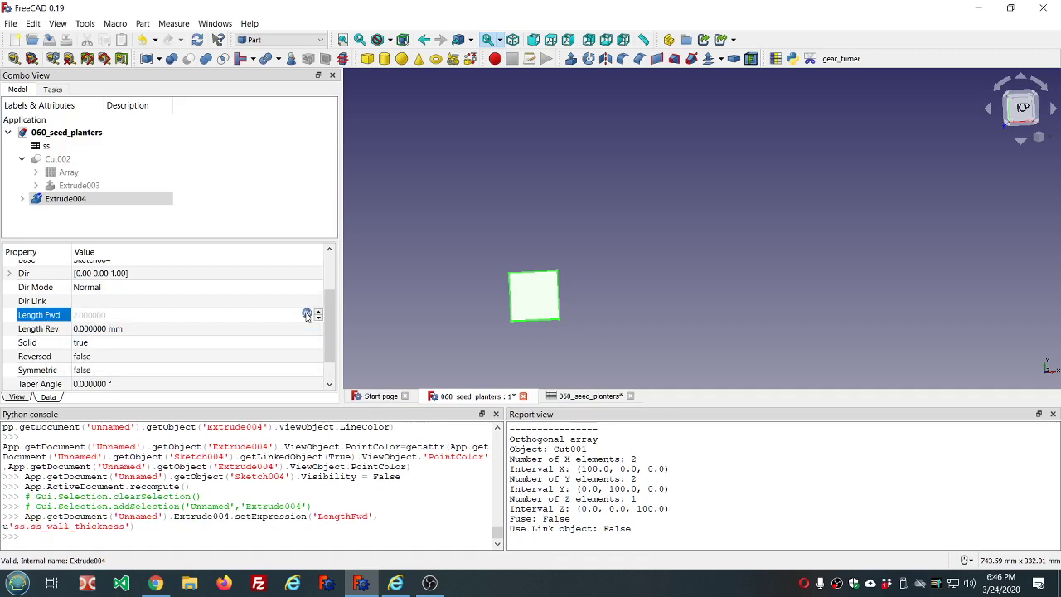
left_click(446, 222)
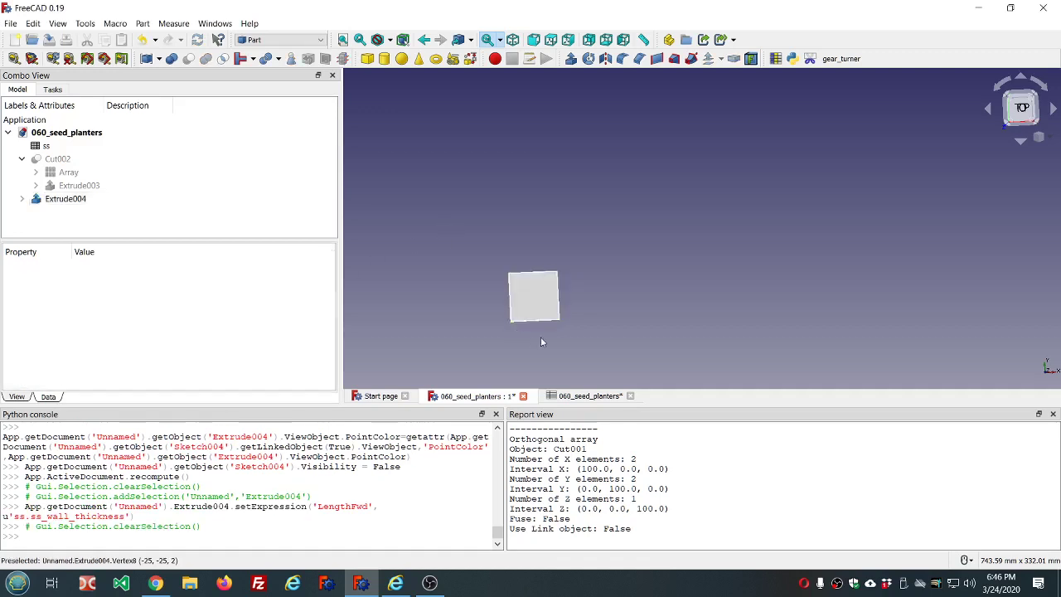
middle_click_drag(541, 337, 556, 171)
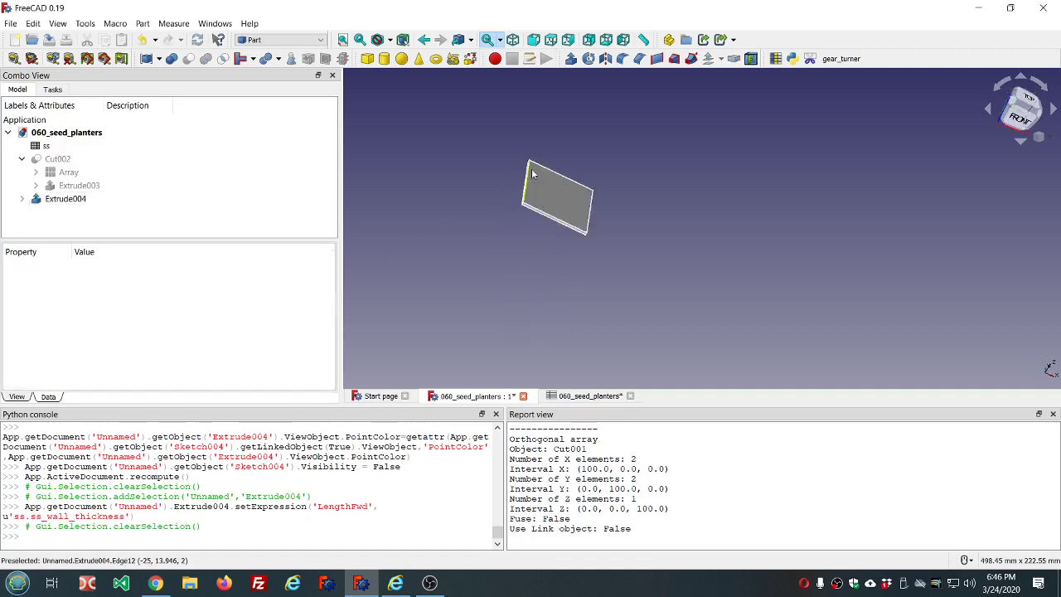
scroll(557, 171, "up", 2)
- Make the Cut002 planter grid visible again and inspect it from several angles
middle_click_drag(480, 157, 431, 190)
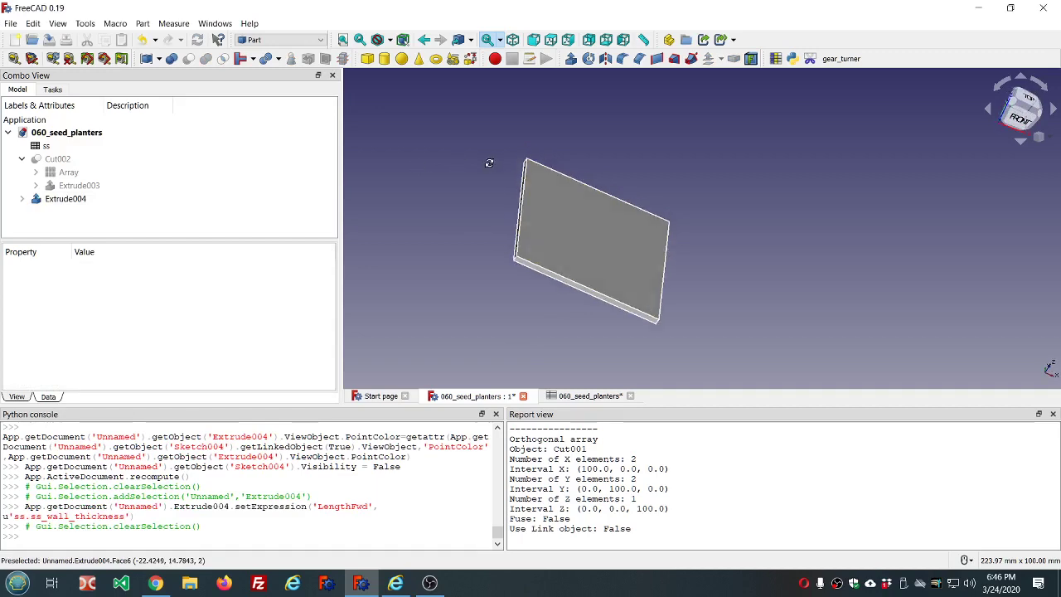
left_click(58, 159)
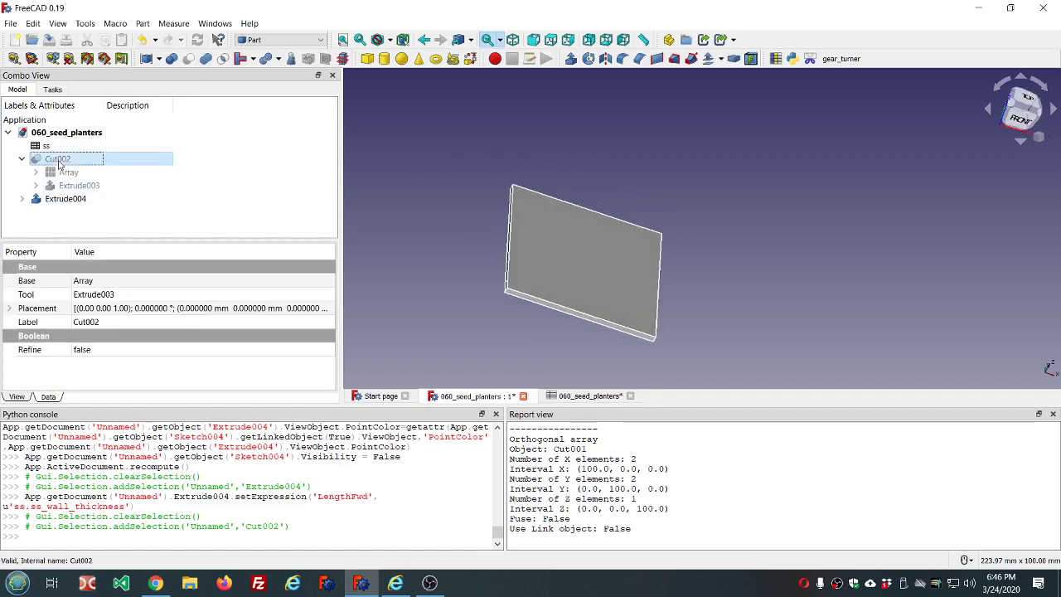
key("space")
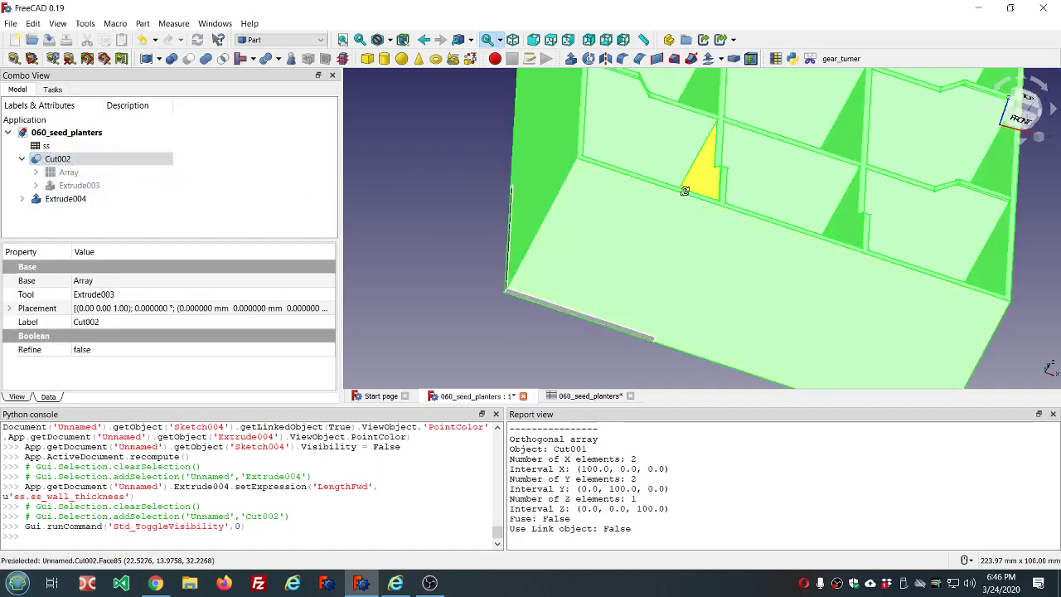
middle_click_drag(688, 191, 630, 251)
scroll(630, 250, "down", 3)
scroll(622, 282, "down", 1)
scroll(592, 311, "up", 3)
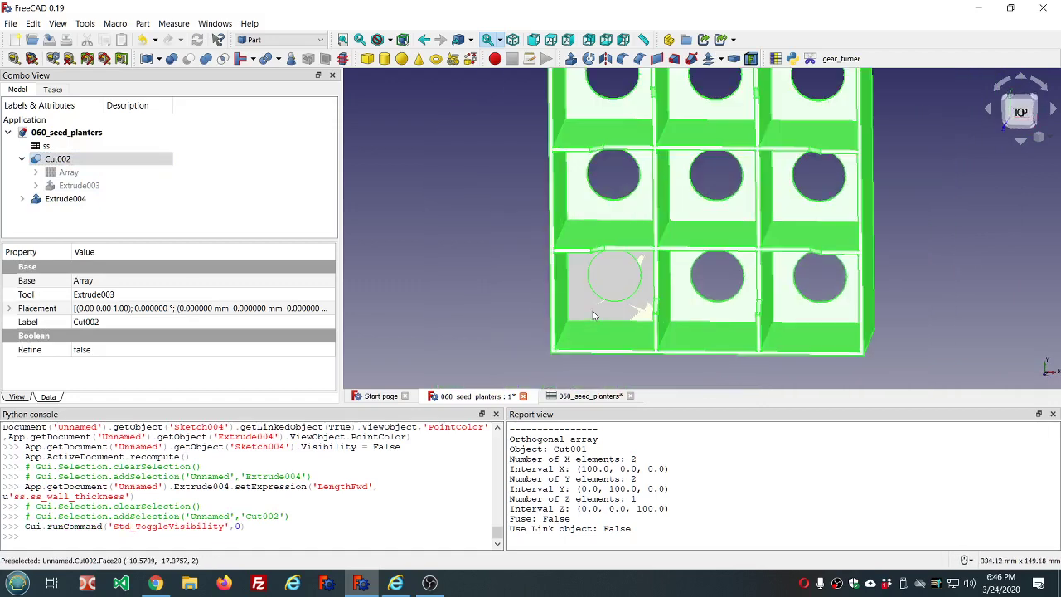
mouse_move(633, 299)
middle_mouse_down()
mouse_move(679, 235)
mouse_move(523, 198)
middle_mouse_up()
scroll(575, 159, "up", 3)
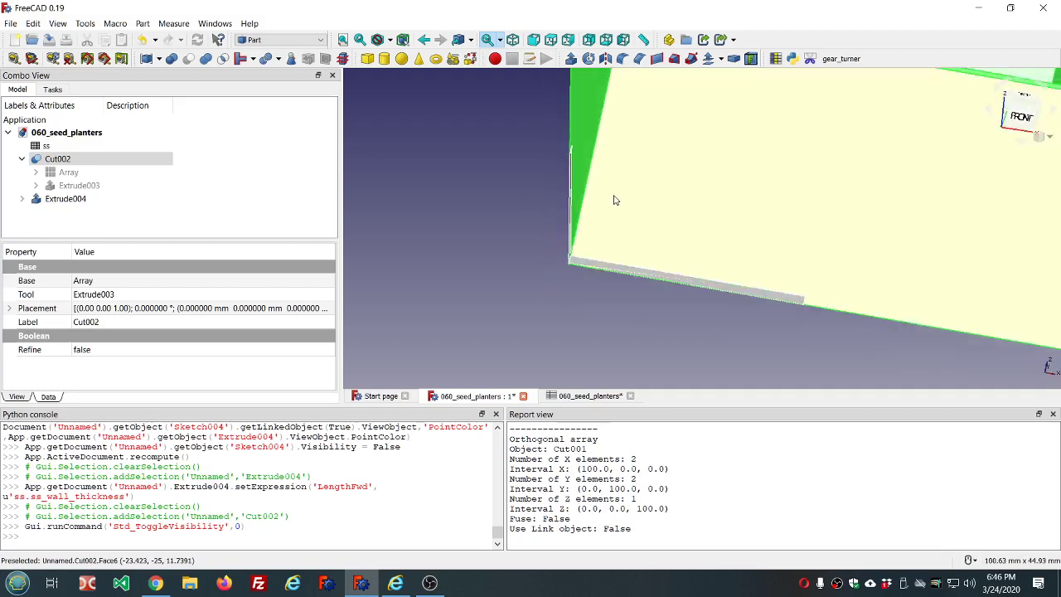
scroll(630, 193, "down", 3)
middle_click_drag(655, 188, 630, 226)
scroll(631, 231, "down", 4)
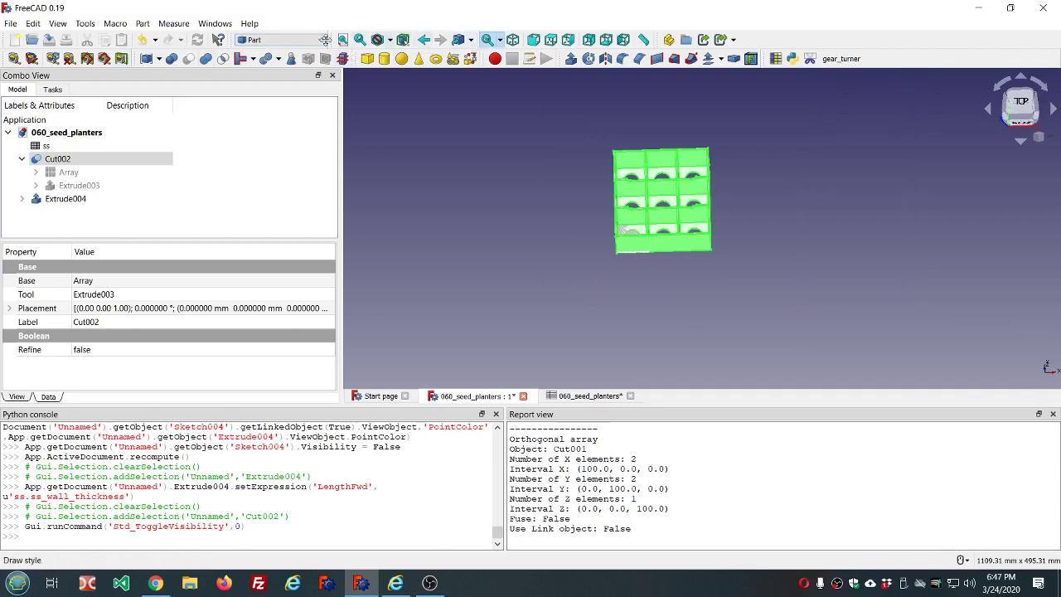
- Switch the display to wireframe, then open Extrude004's Sketch004 for editing
left_click(390, 40)
left_click(408, 86)
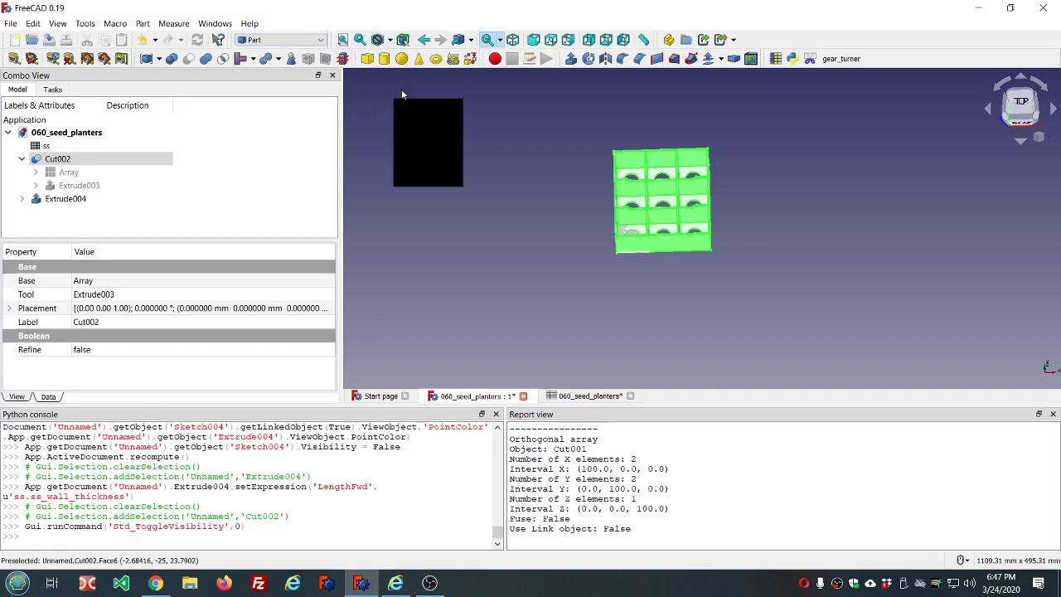
scroll(648, 240, "up", 5)
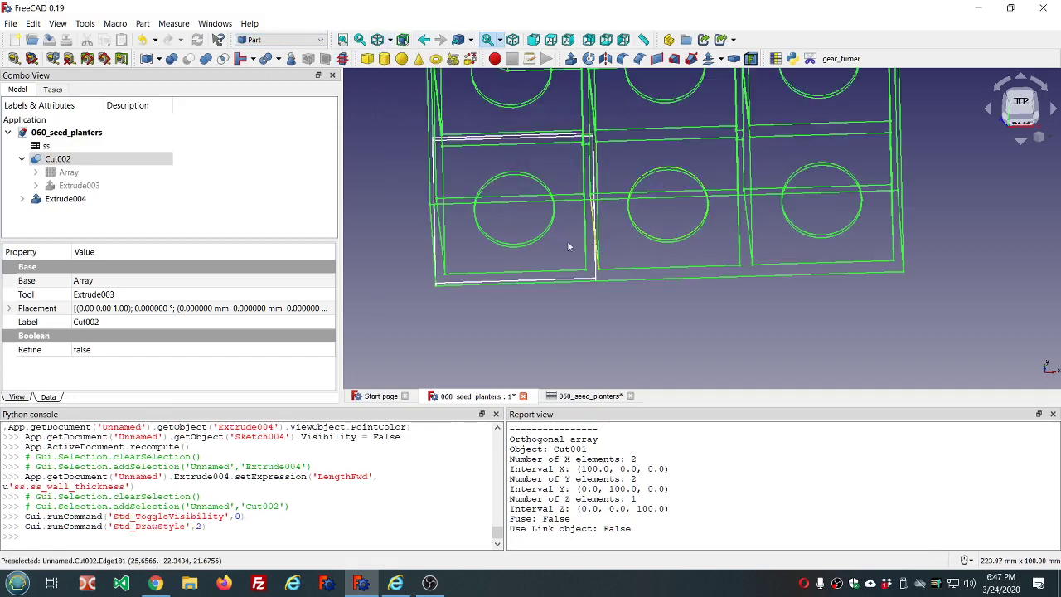
scroll(578, 223, "up", 2)
middle_click_drag(578, 224, 585, 247)
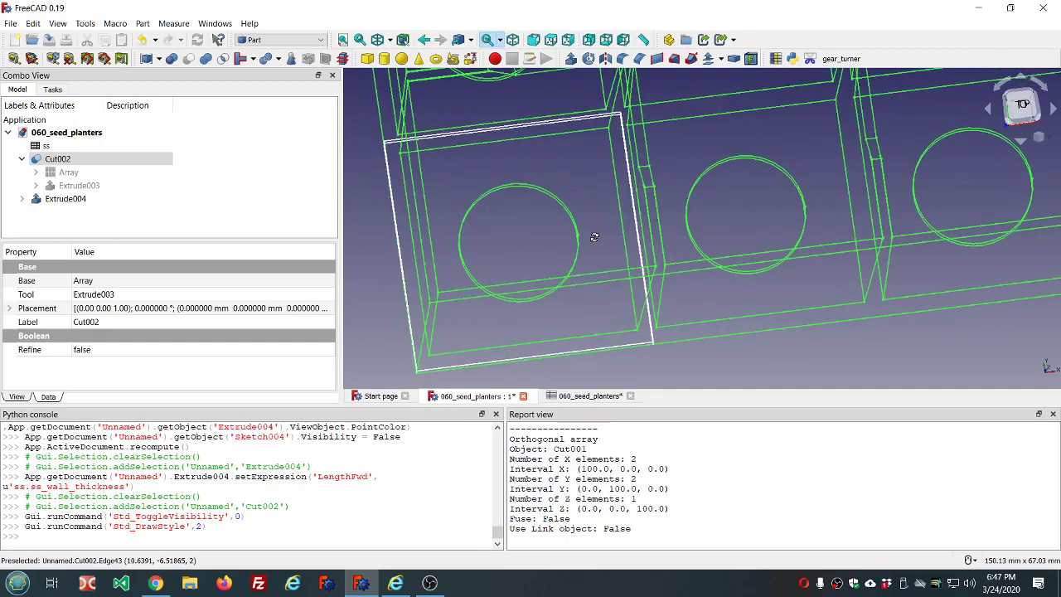
scroll(585, 247, "down", 2)
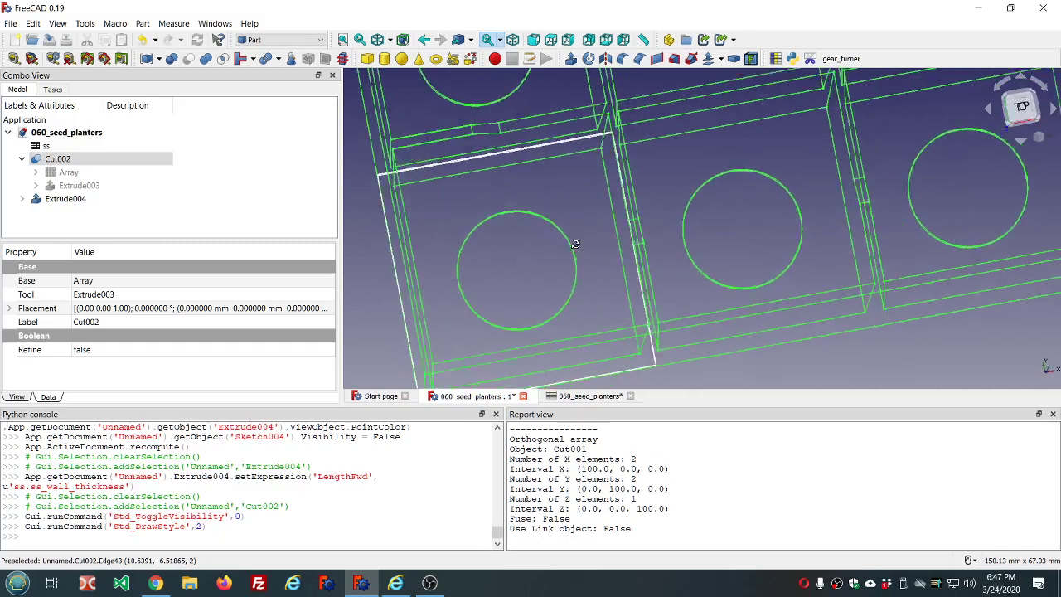
scroll(580, 246, "down", 2)
scroll(569, 242, "down", 4)
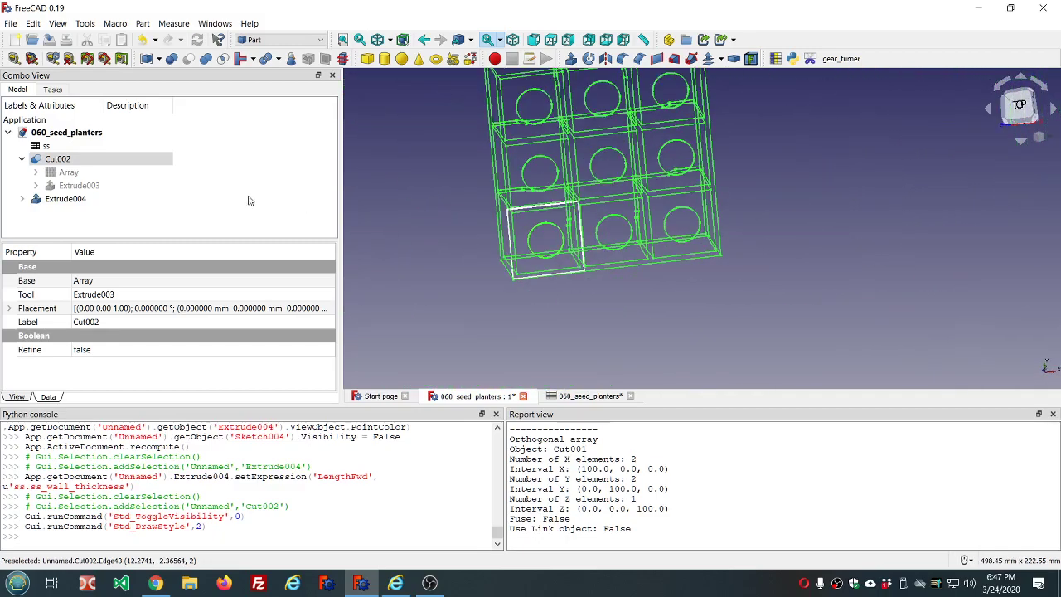
left_click(22, 199)
left_click(70, 213)
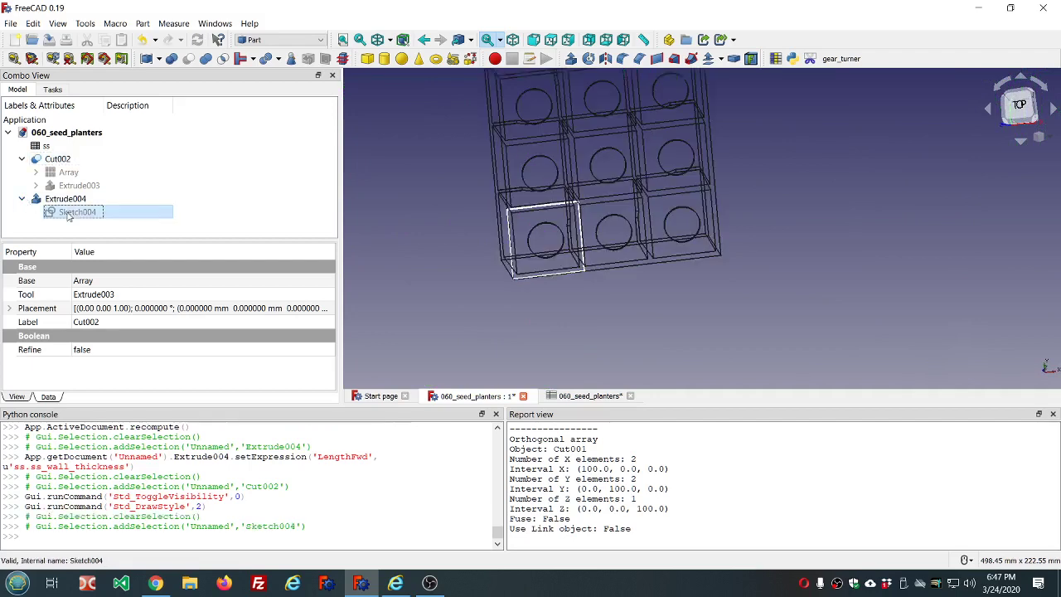
double_click(70, 213)
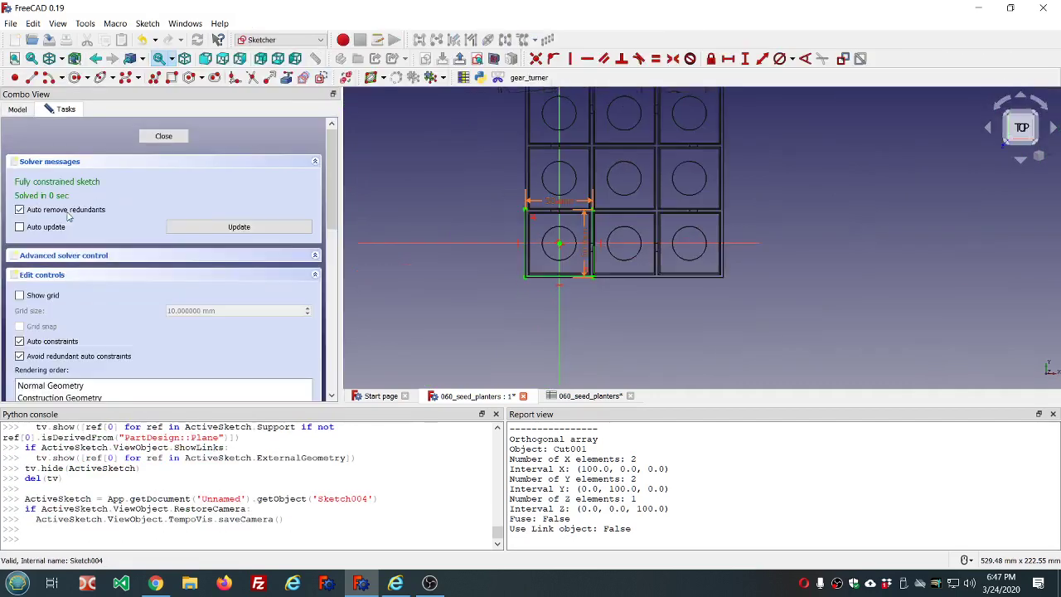
- Set the square's width to ss.ss_width - ss.ss_wall_thickness*4, giving 42 mm
scroll(560, 201, "up", 5)
double_click(576, 197)
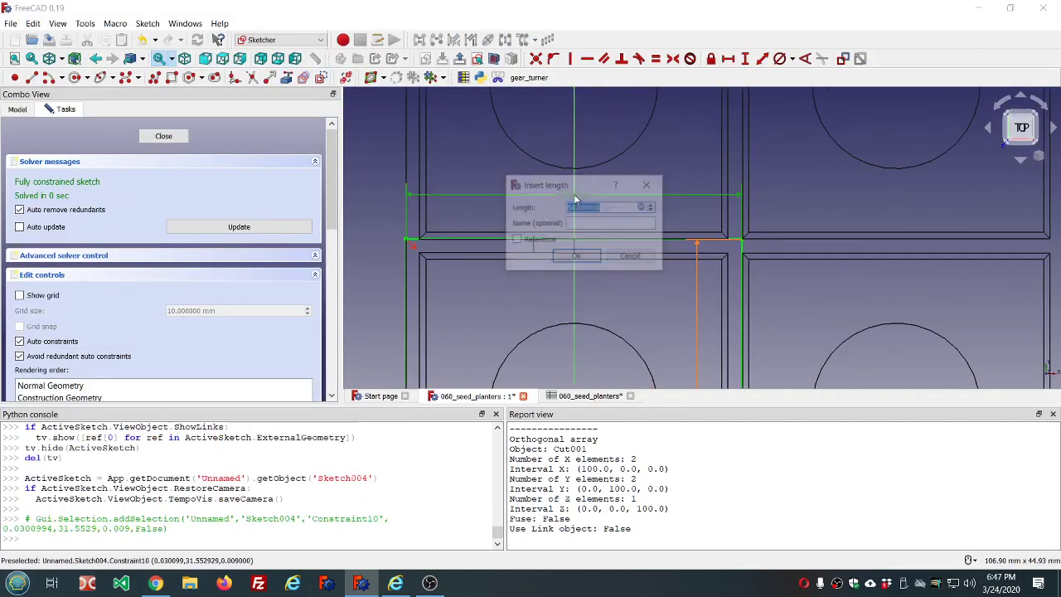
left_click(645, 209)
type("ss.ss_width")
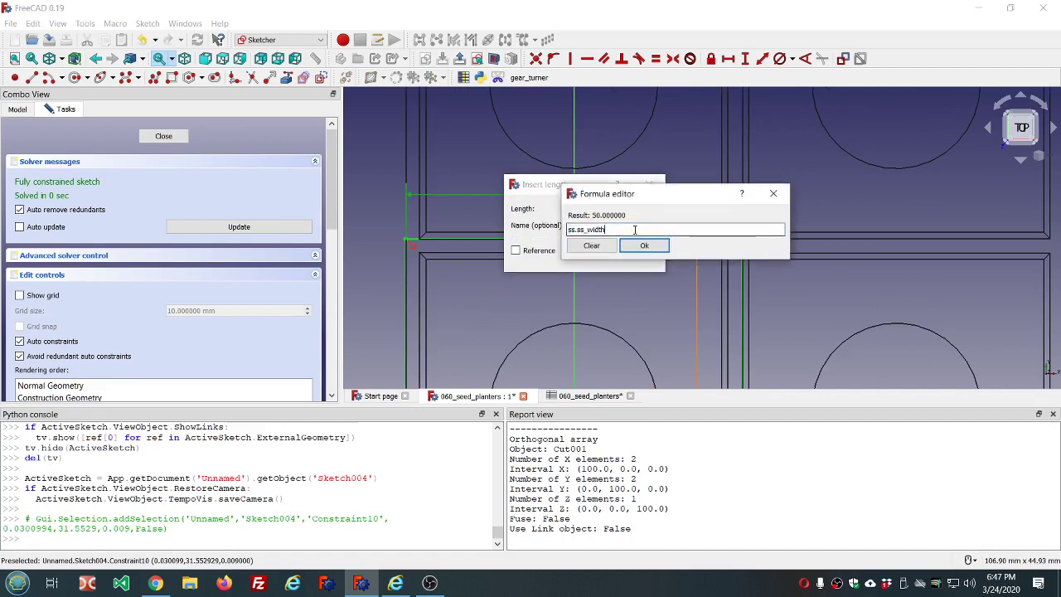
type("-")
key("BackSpace")
key("BackSpace")
key("BackSpace")
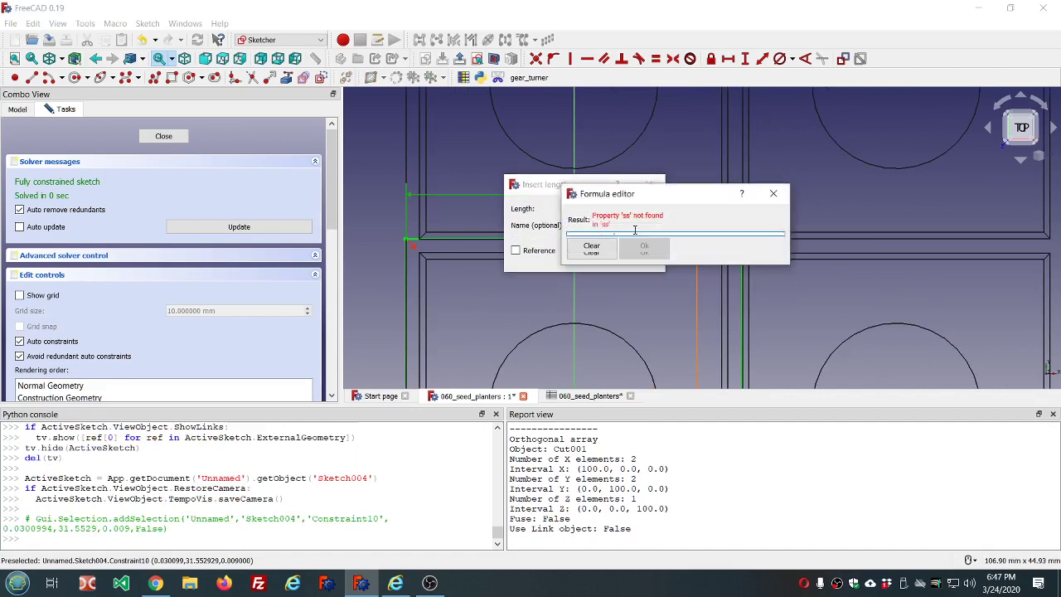
key("BackSpace")
key("BackSpace")
key("BackSpace")
key("Up")
key("Up")
key("Up")
key("Up")
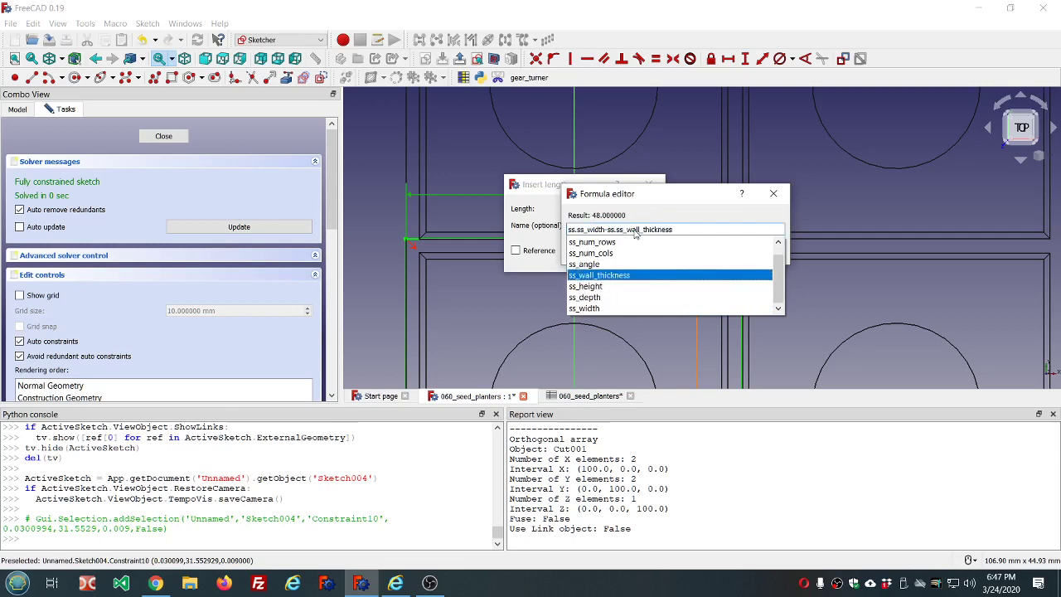
type("*4")
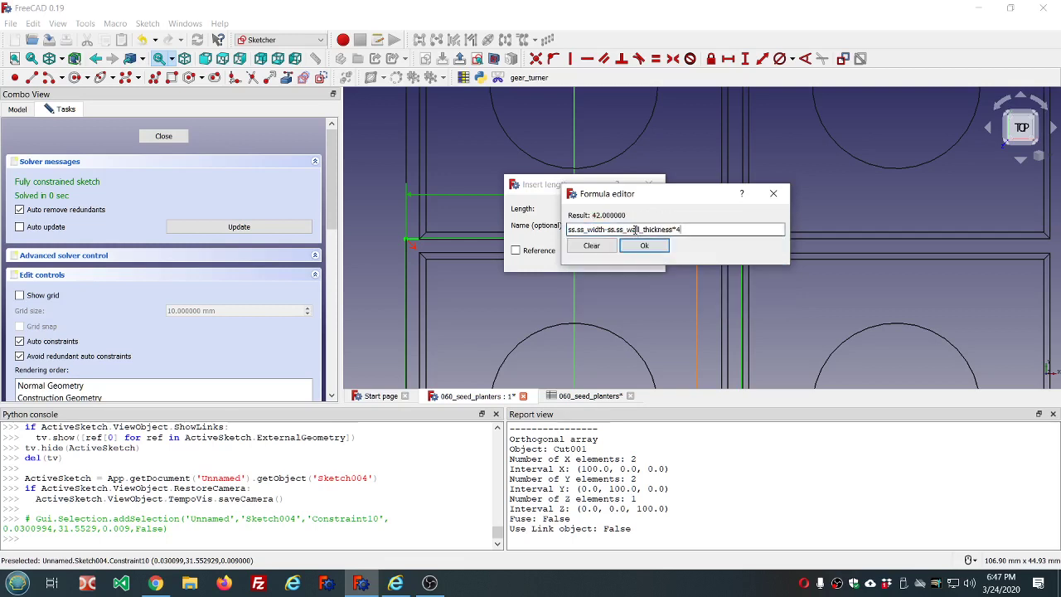
left_click(638, 246)
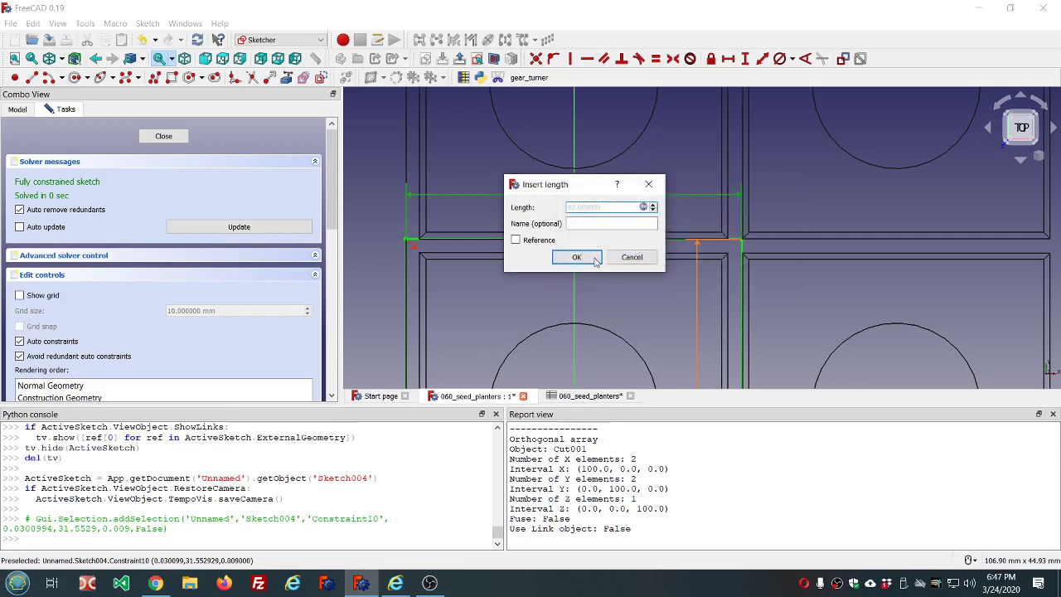
left_click(594, 257)
scroll(600, 260, "down", 4)
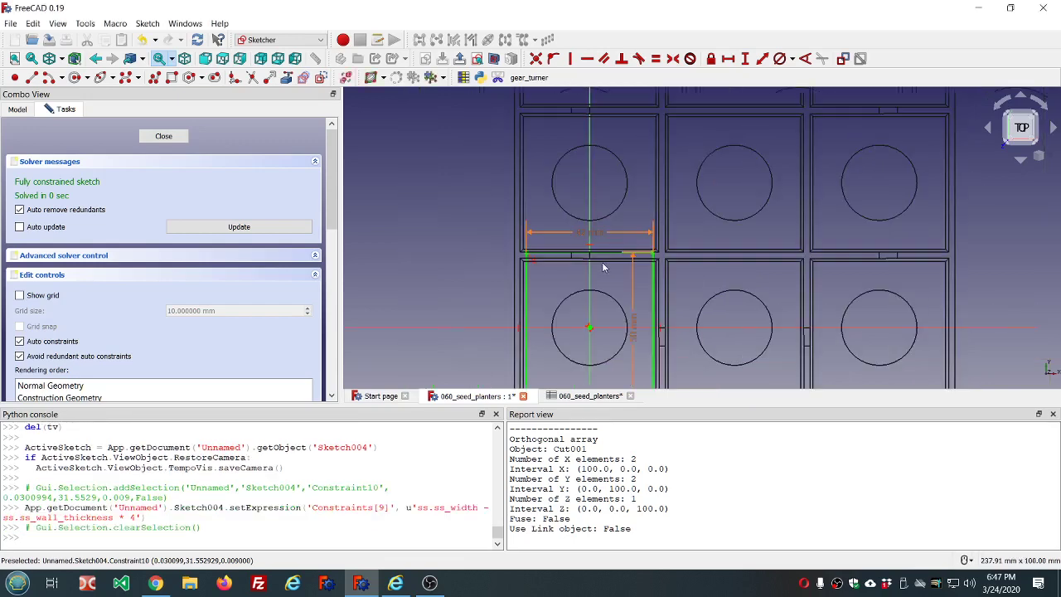
- Set the vertical dimension to ss.ss_depth - ss.ss_wall_thickness*4, giving 42 mm
double_click(632, 342)
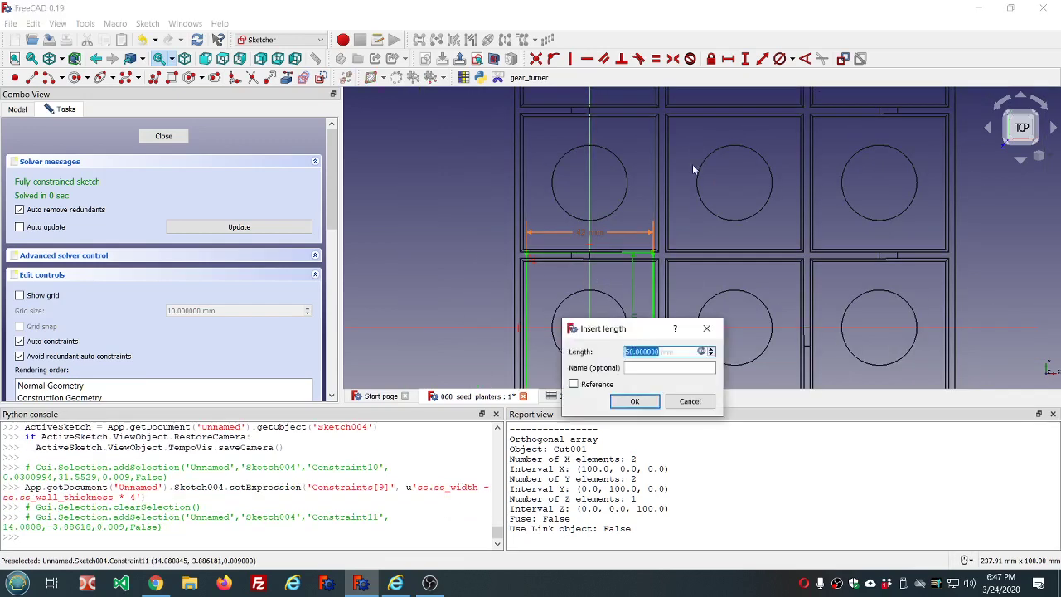
left_click(700, 351)
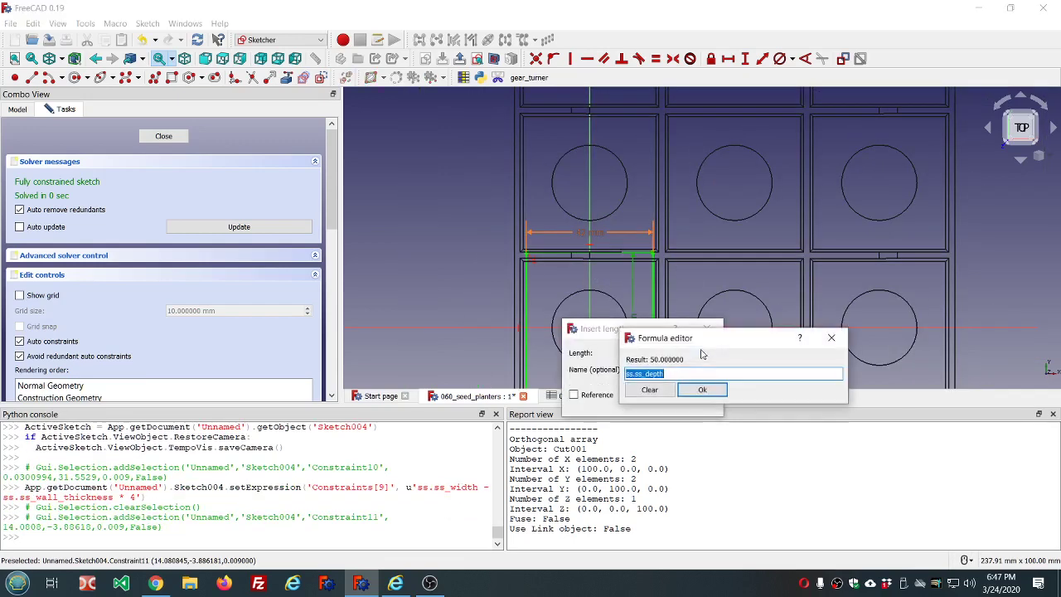
type("=")
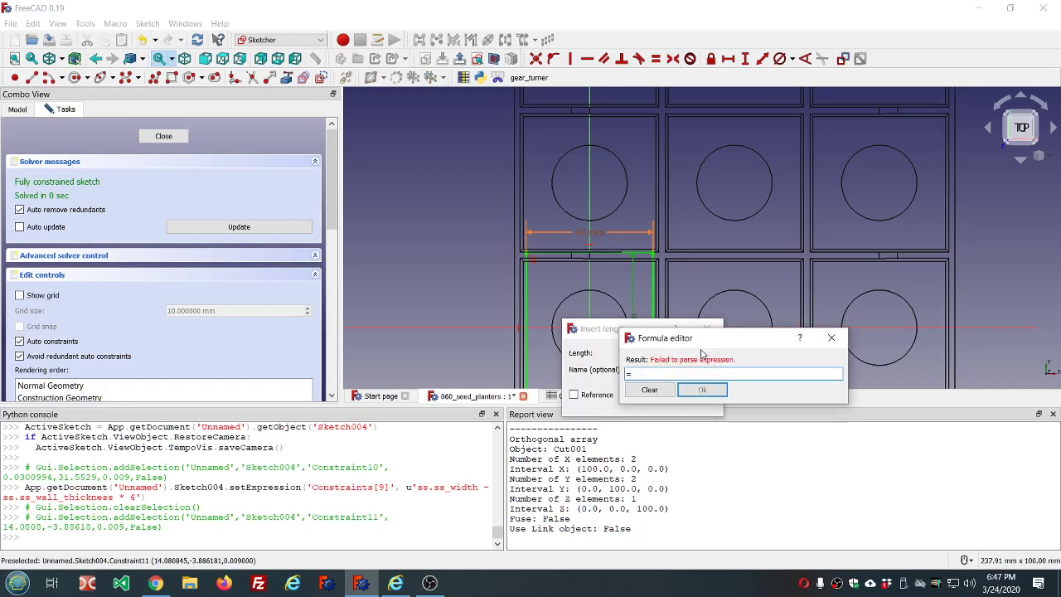
key("BackSpace")
type("ss.ss_")
key("Up")
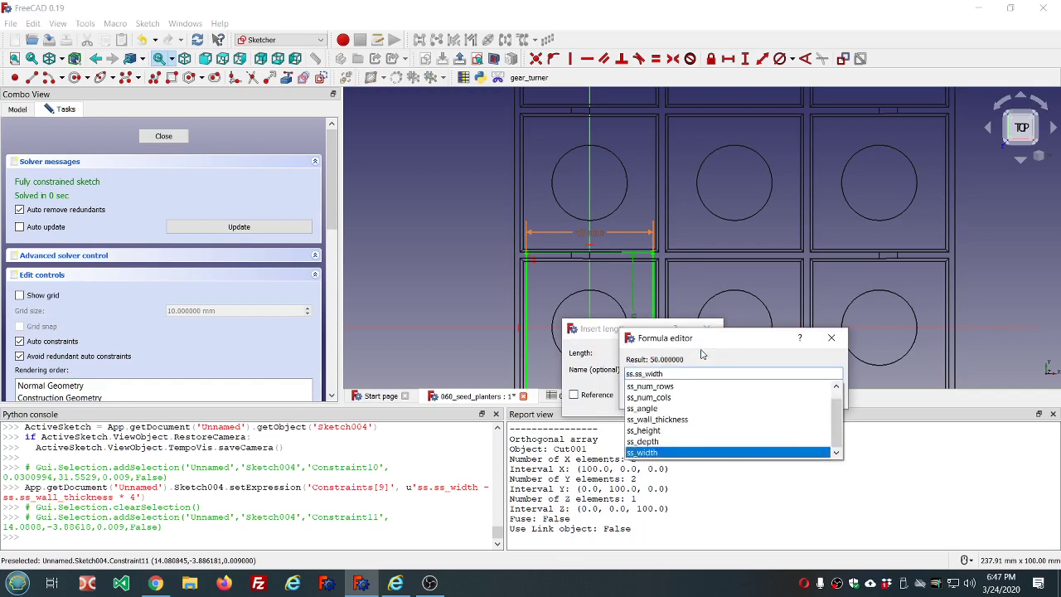
key("Up")
type("- ")
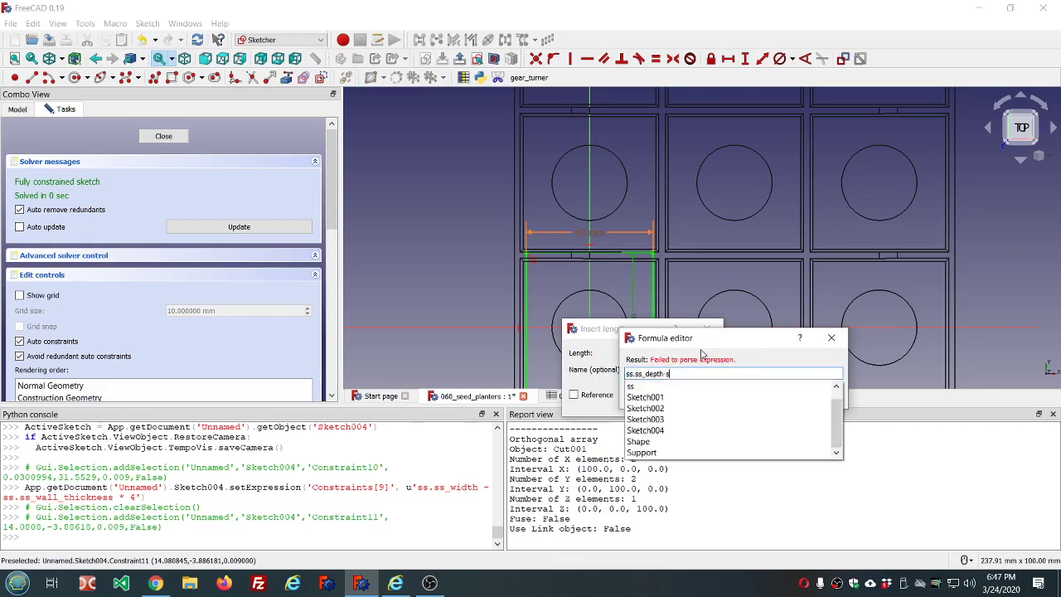
type("ss.")
key("Up")
key("Up")
key("Up")
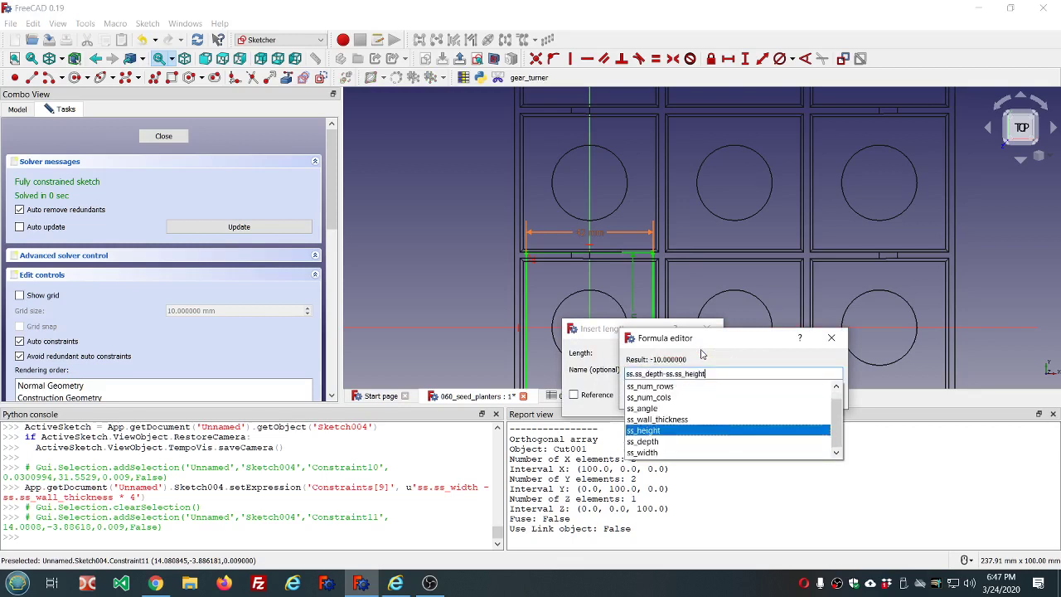
key("Up")
type("*4")
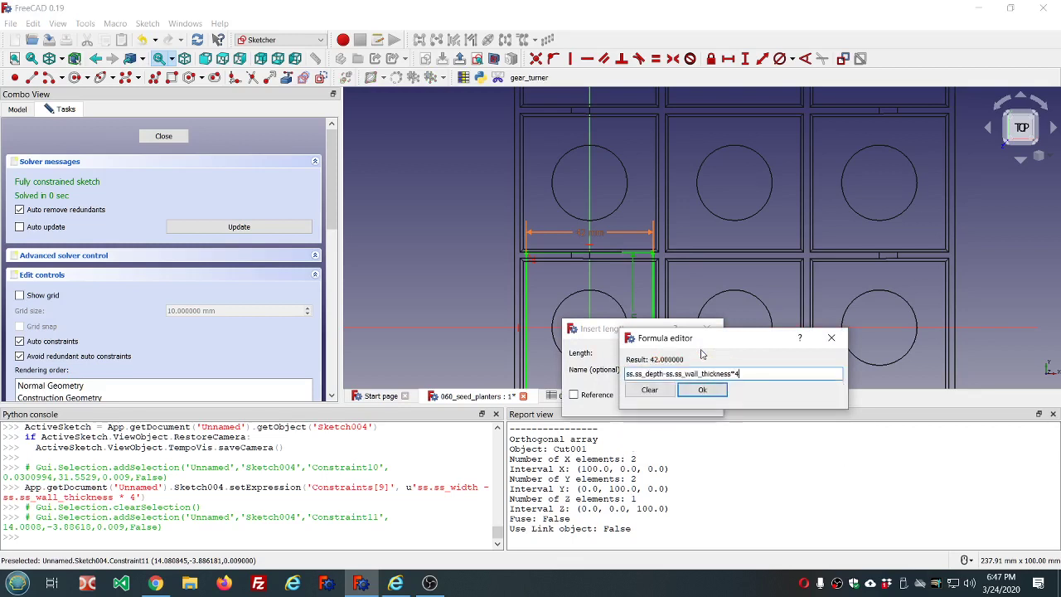
left_click(702, 389)
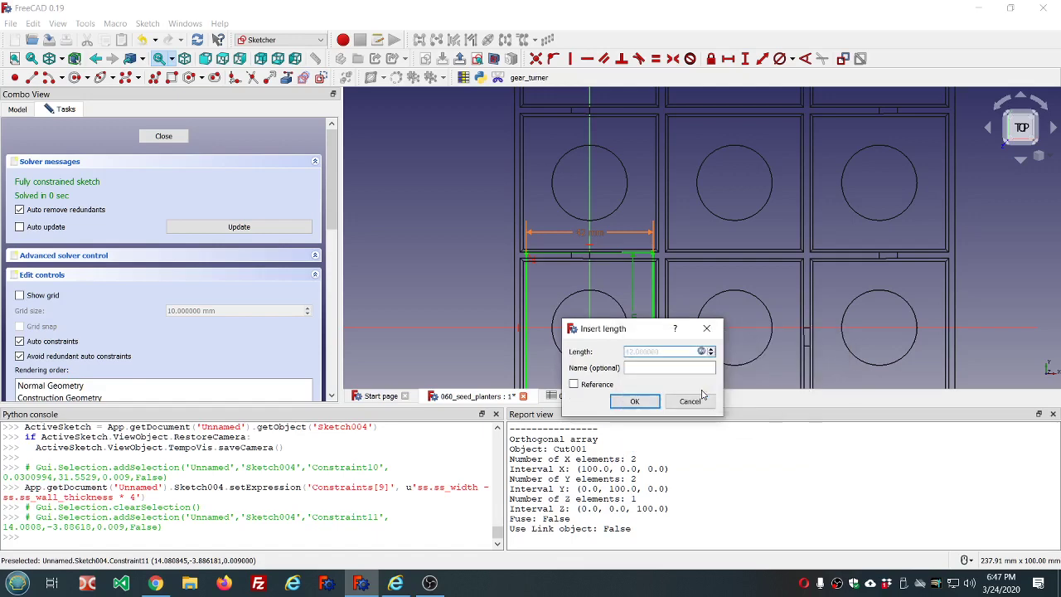
left_click(635, 403)
- Check the 42 × 42 mm inset square and close the sketch
scroll(659, 340, "down", 2)
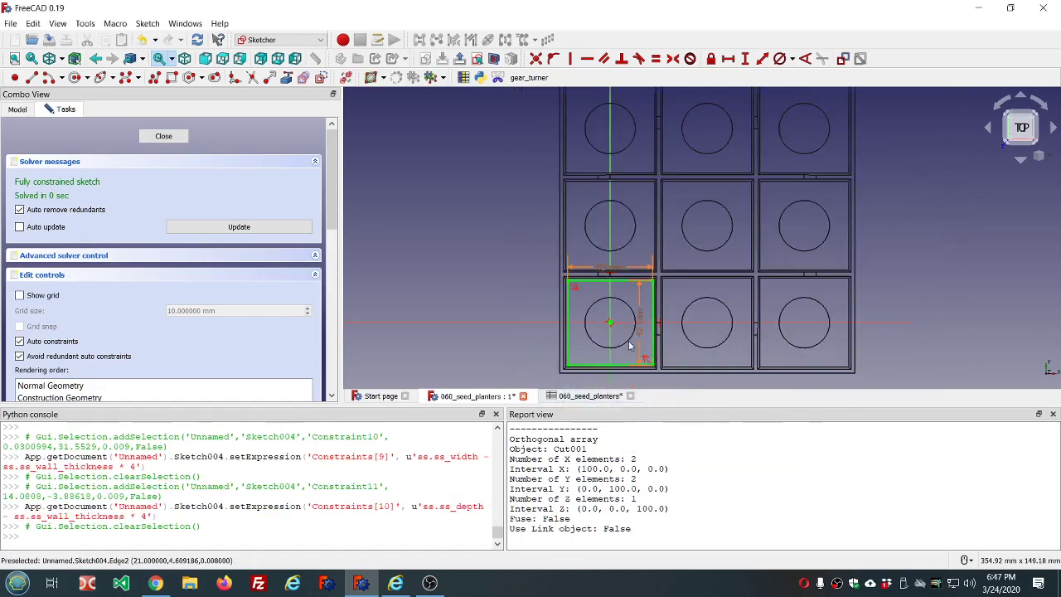
scroll(597, 359, "up", 3)
scroll(560, 360, "up", 2)
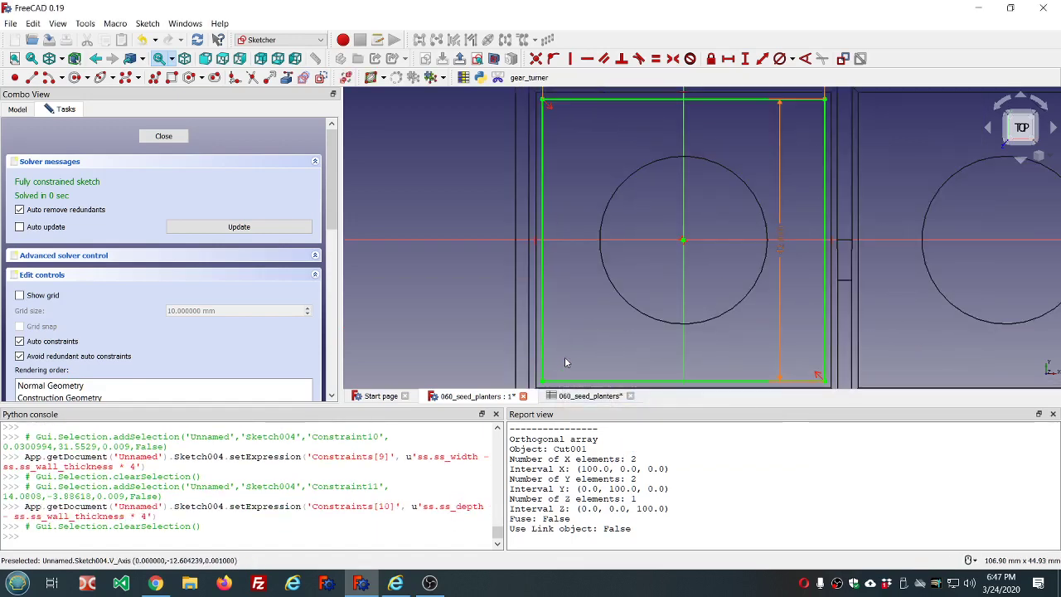
scroll(564, 356, "down", 2)
scroll(683, 231, "up", 2)
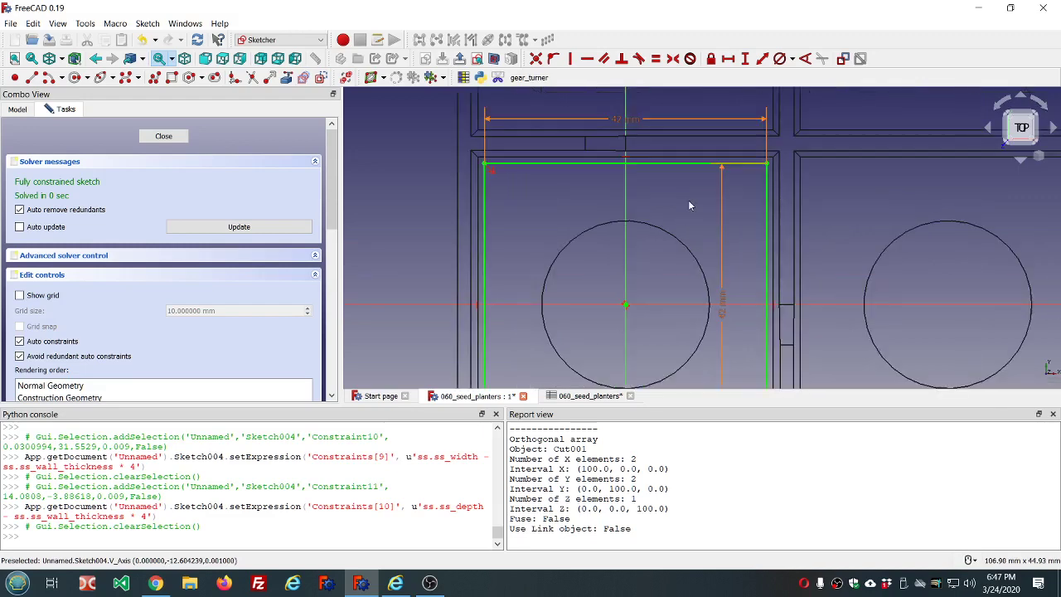
middle_click_drag(689, 201, 692, 202)
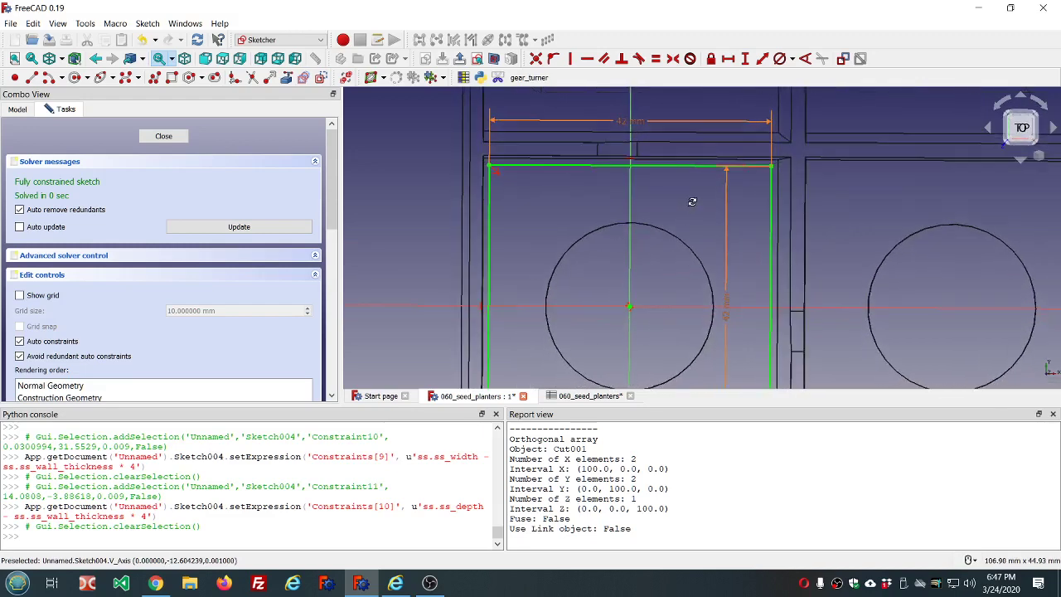
scroll(693, 202, "down", 1)
scroll(690, 201, "down", 1)
scroll(690, 201, "down", 1)
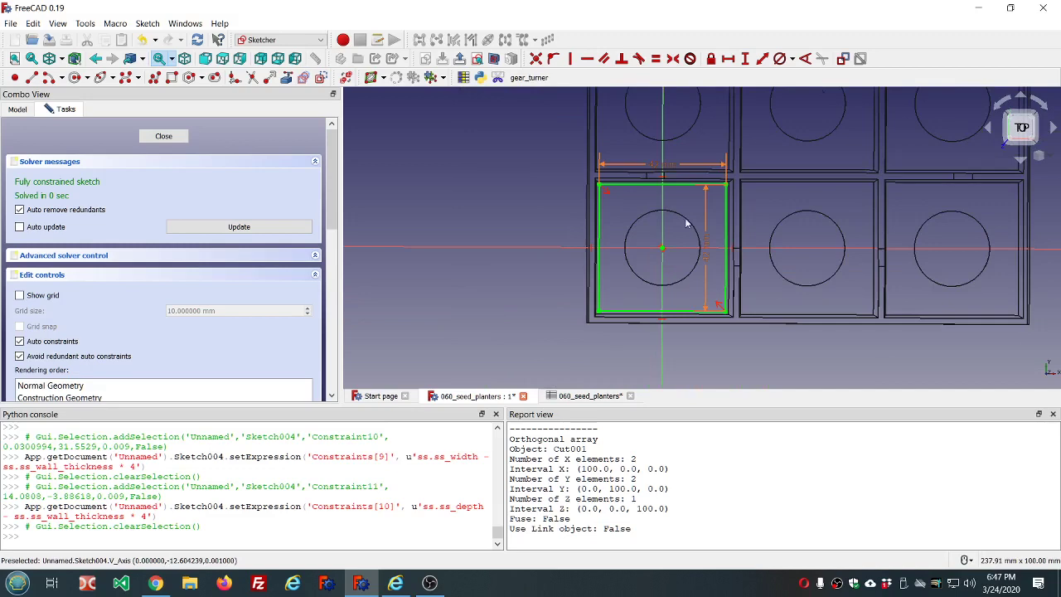
left_click(164, 136)
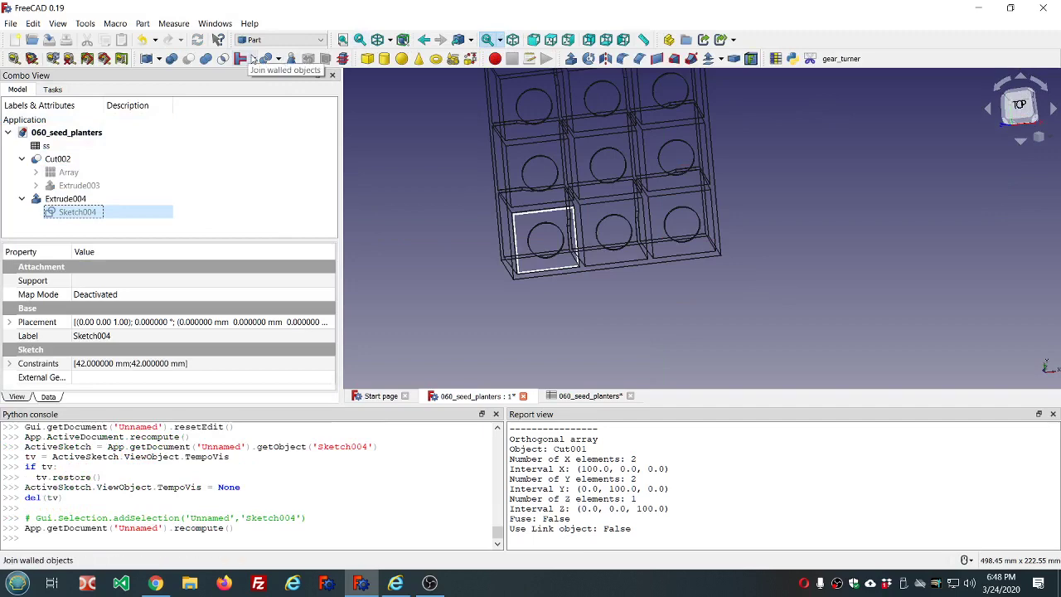
left_click(391, 41)
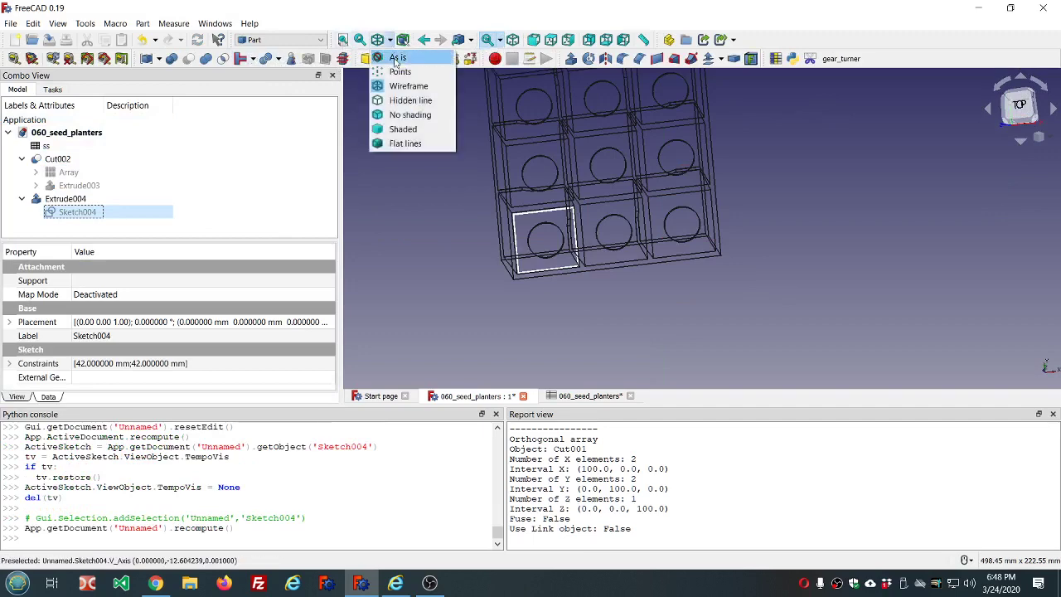
left_click(398, 57)
scroll(531, 224, "up", 5)
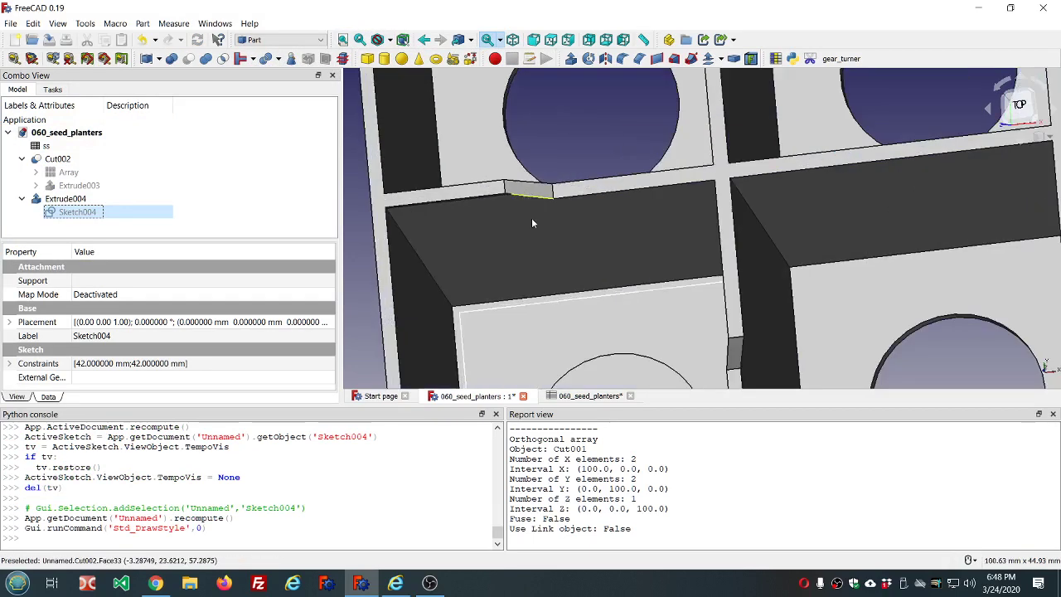
scroll(616, 320, "down", 5)
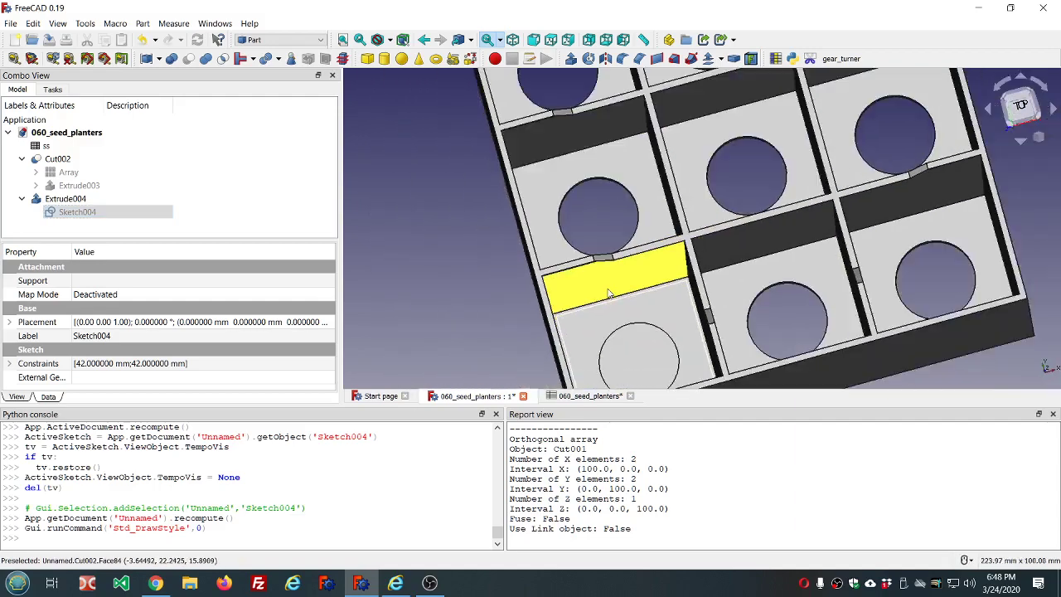
scroll(710, 330, "up", 6)
scroll(710, 330, "down", 6)
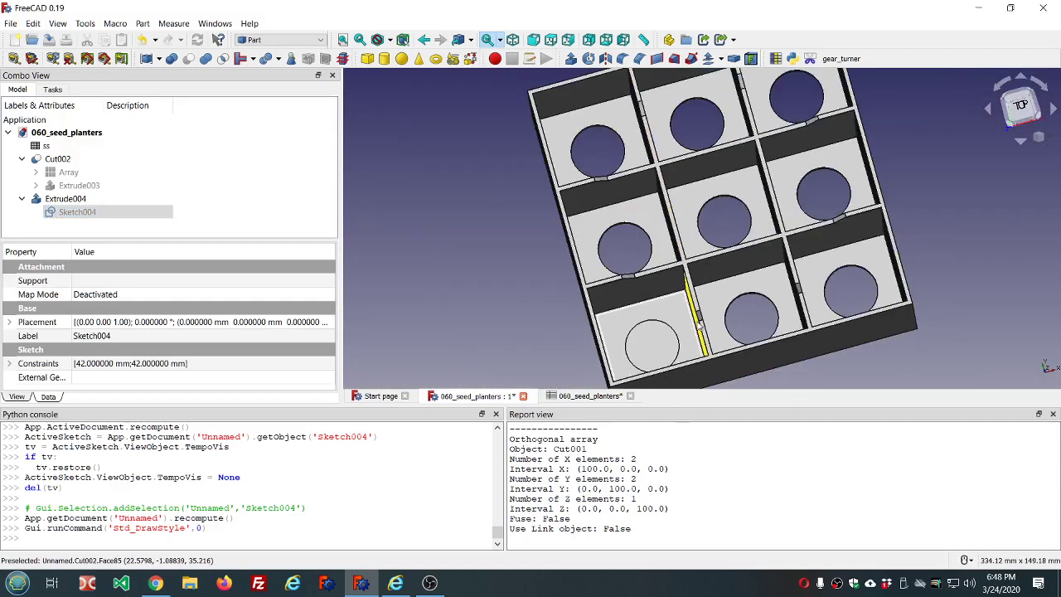
scroll(705, 349, "down", 3)
mouse_move(700, 376)
middle_mouse_down()
mouse_move(689, 338)
mouse_move(647, 330)
mouse_move(655, 248)
mouse_move(693, 191)
middle_mouse_up()
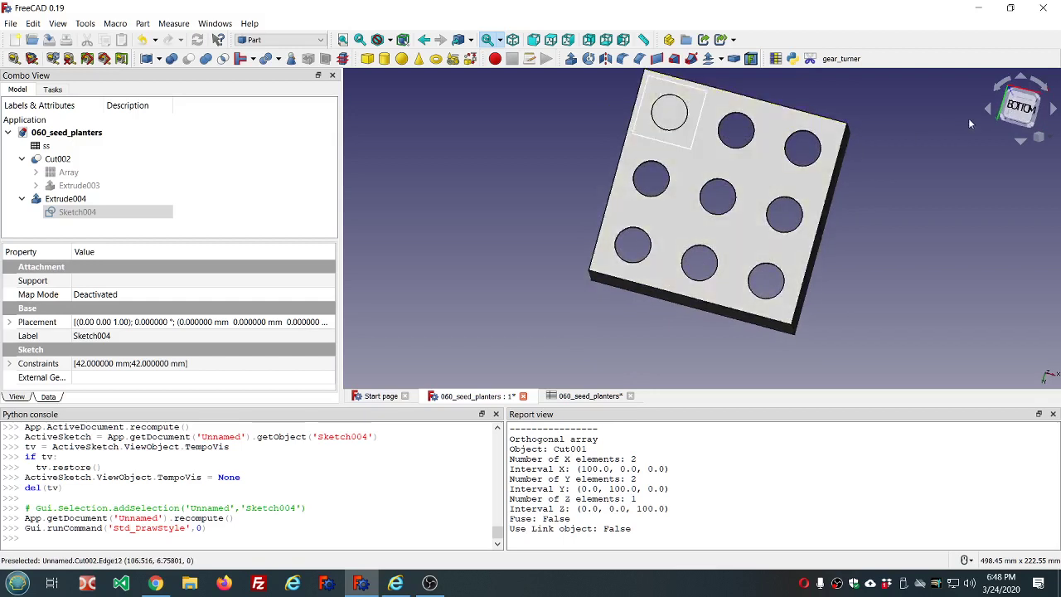
left_click(1021, 108)
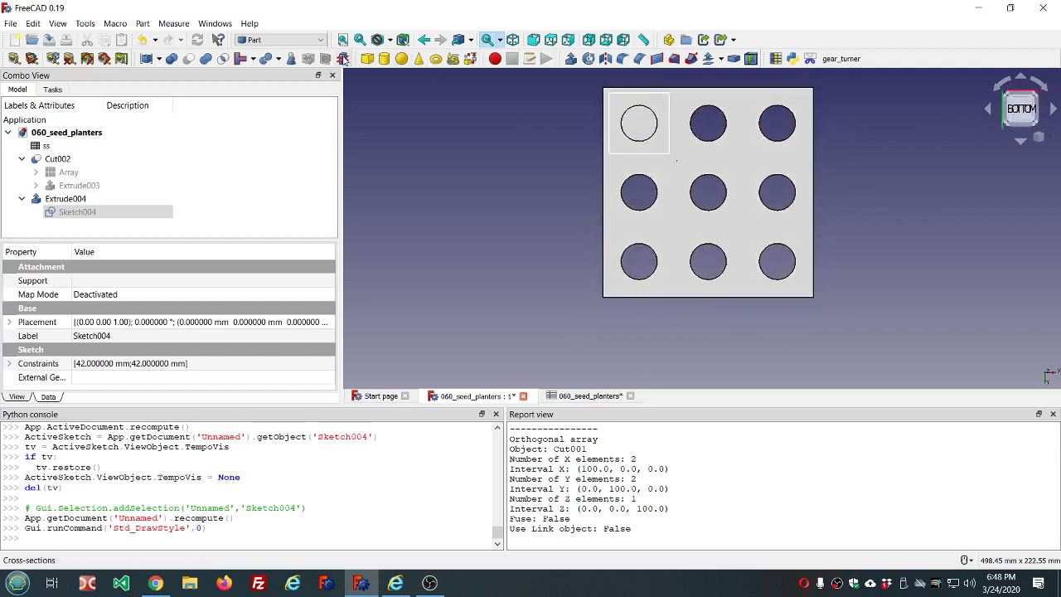
left_click(389, 40)
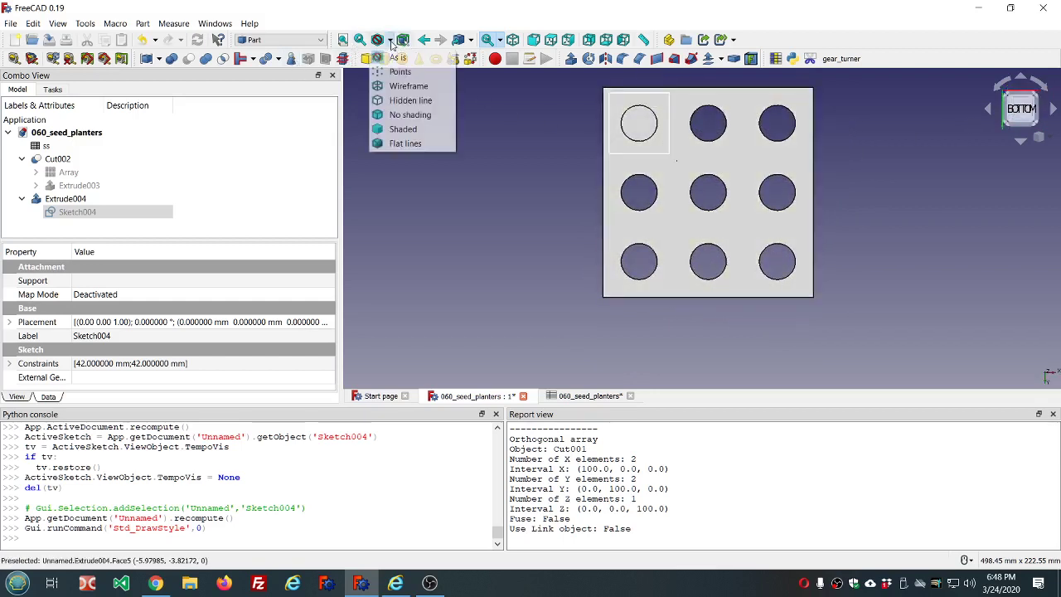
left_click(400, 84)
scroll(655, 84, "up", 5)
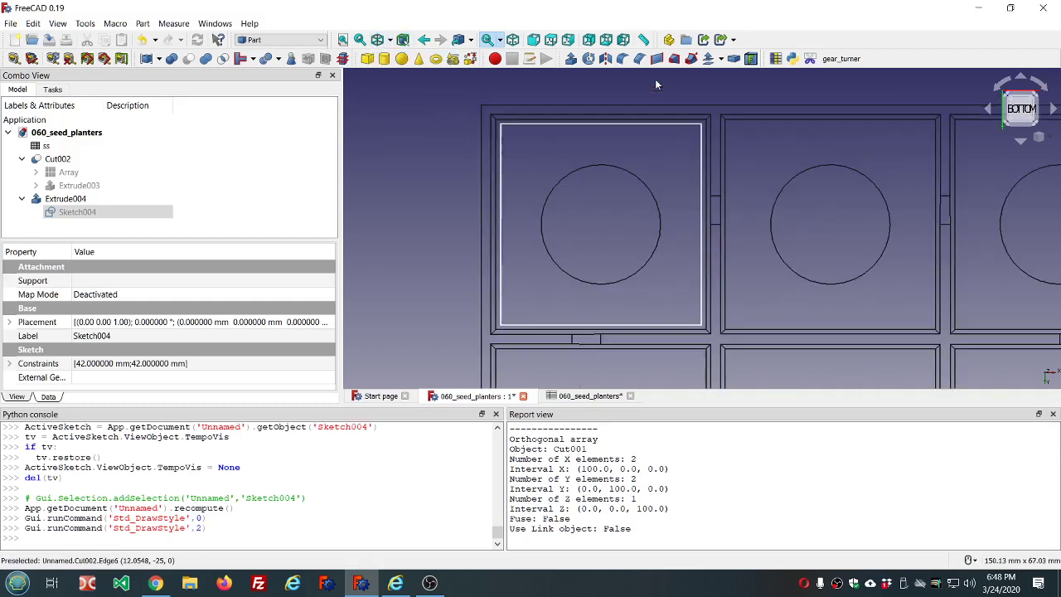
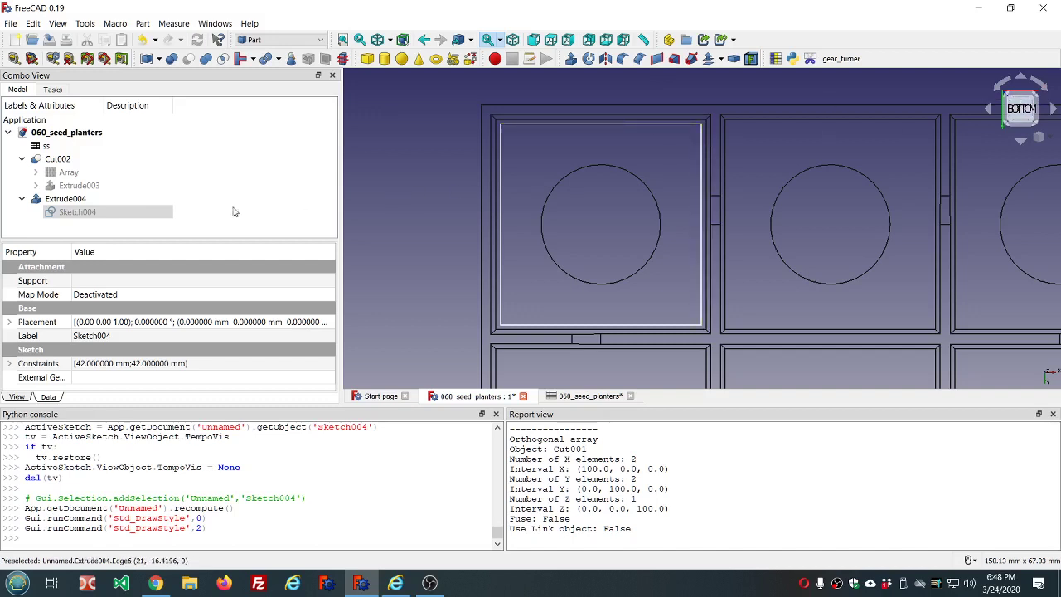
- Deselect Sketch004 in the tree and activate the Sketcher workbench
left_click(112, 225)
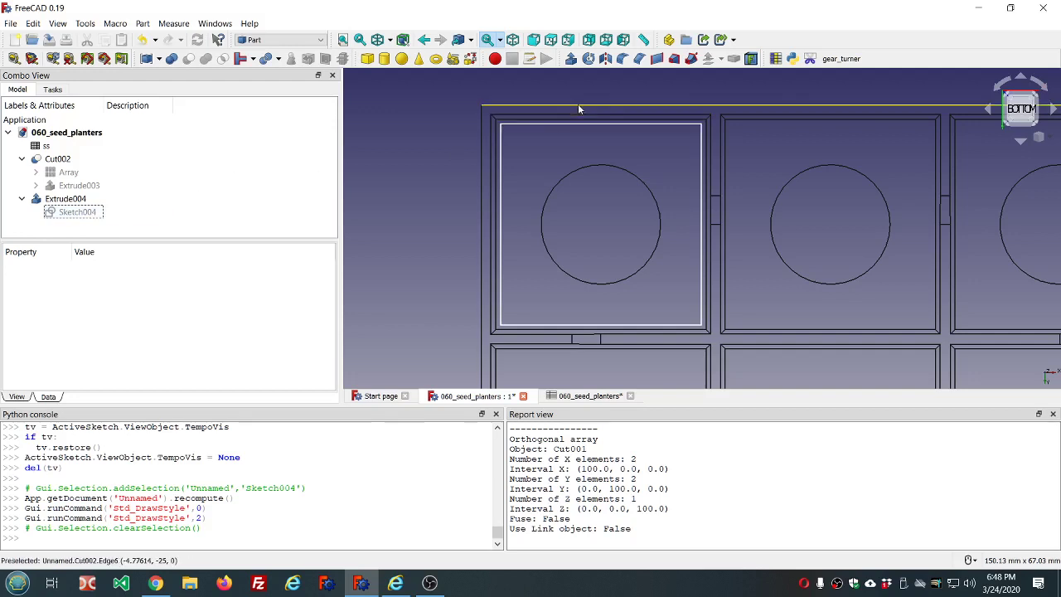
left_click(314, 40)
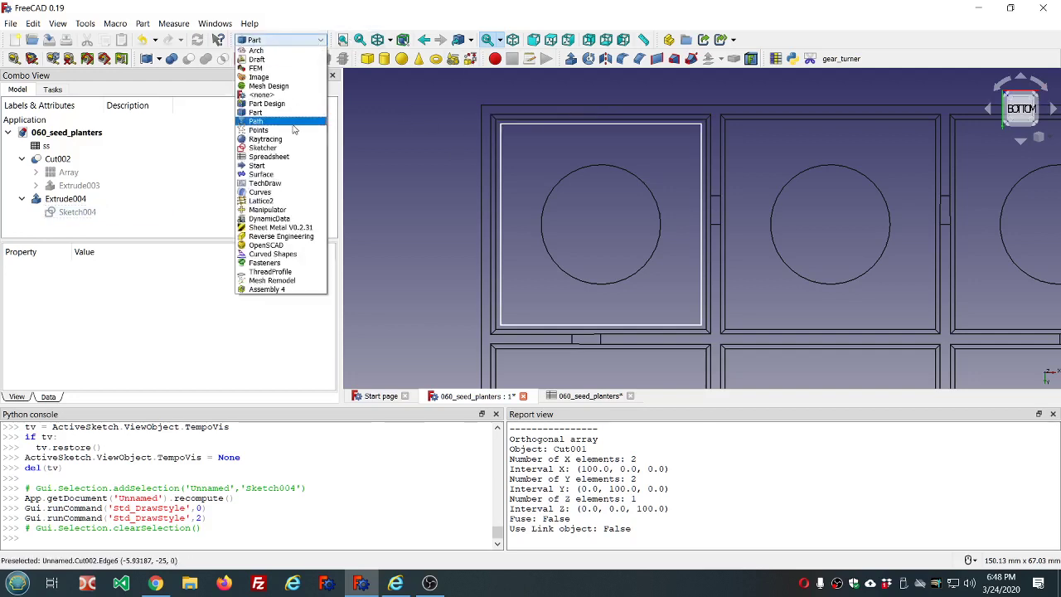
left_click(286, 152)
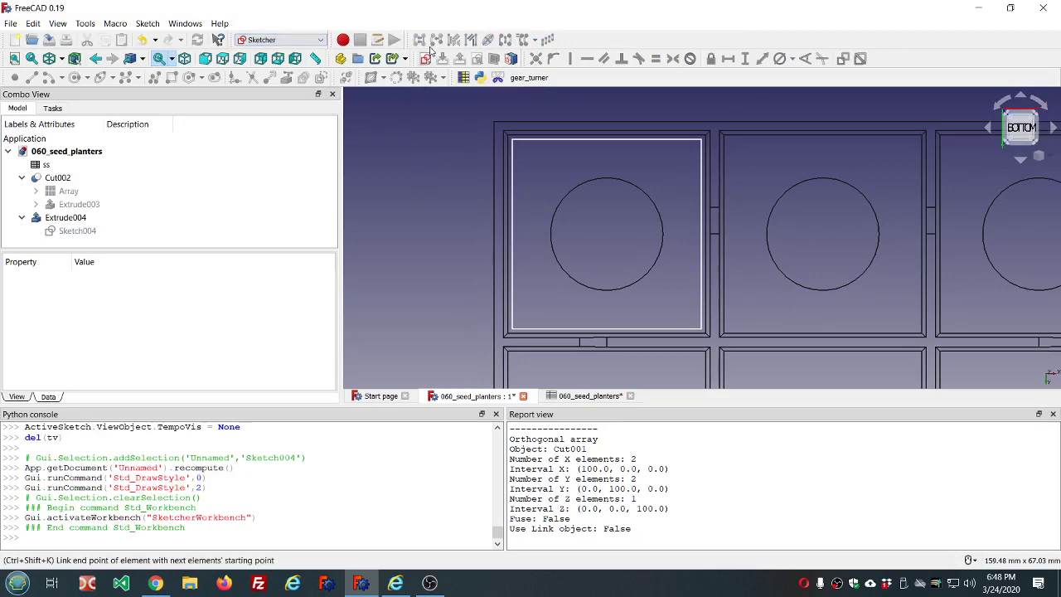
- Create a new sketch, Sketch005, on the XY-Plane
left_click(425, 58)
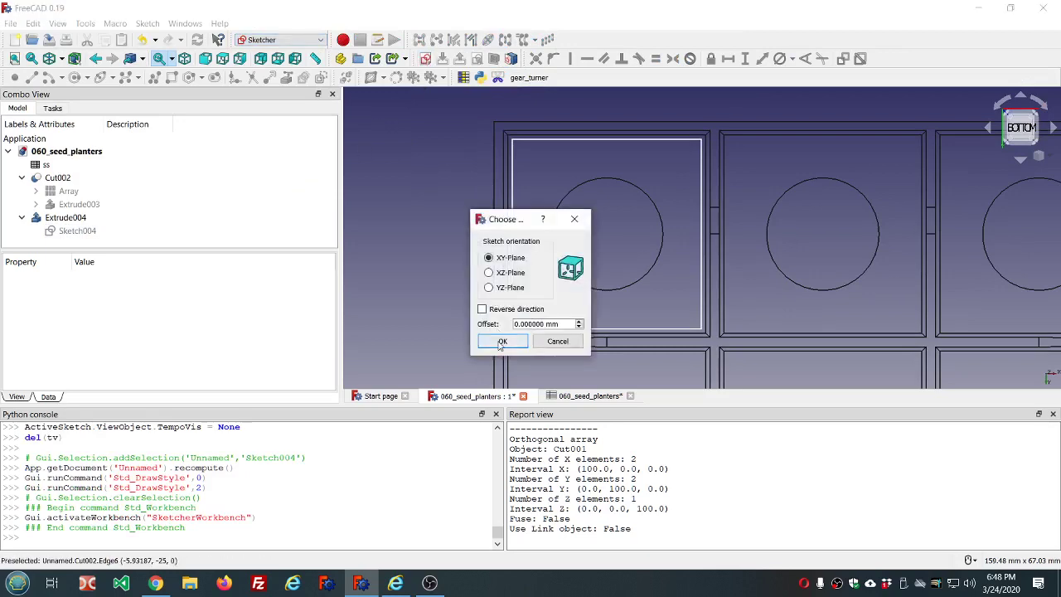
left_click(500, 341)
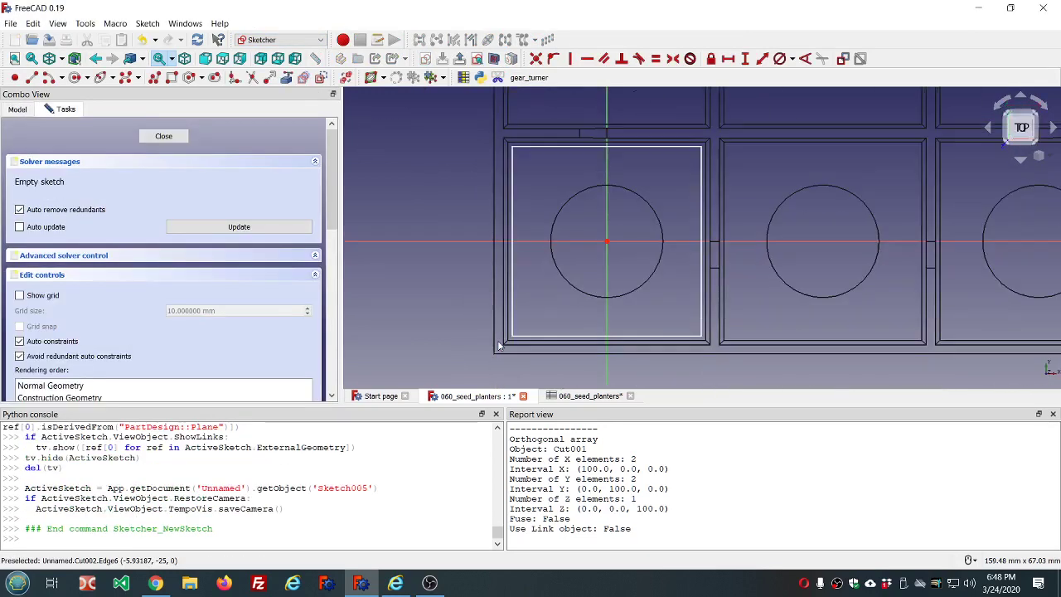
scroll(500, 345, "down", 2)
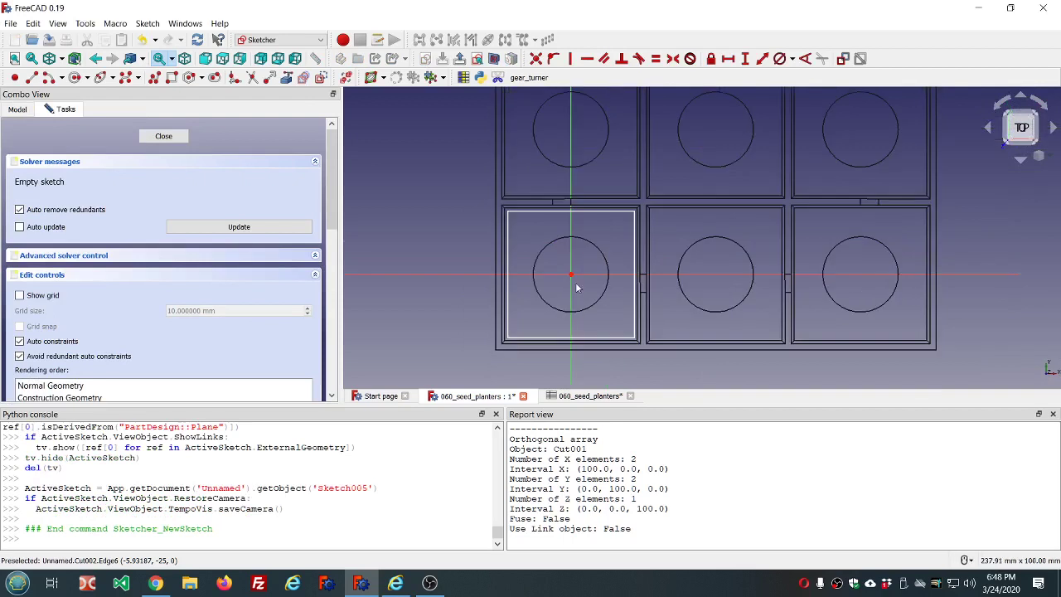
scroll(577, 288, "up", 2)
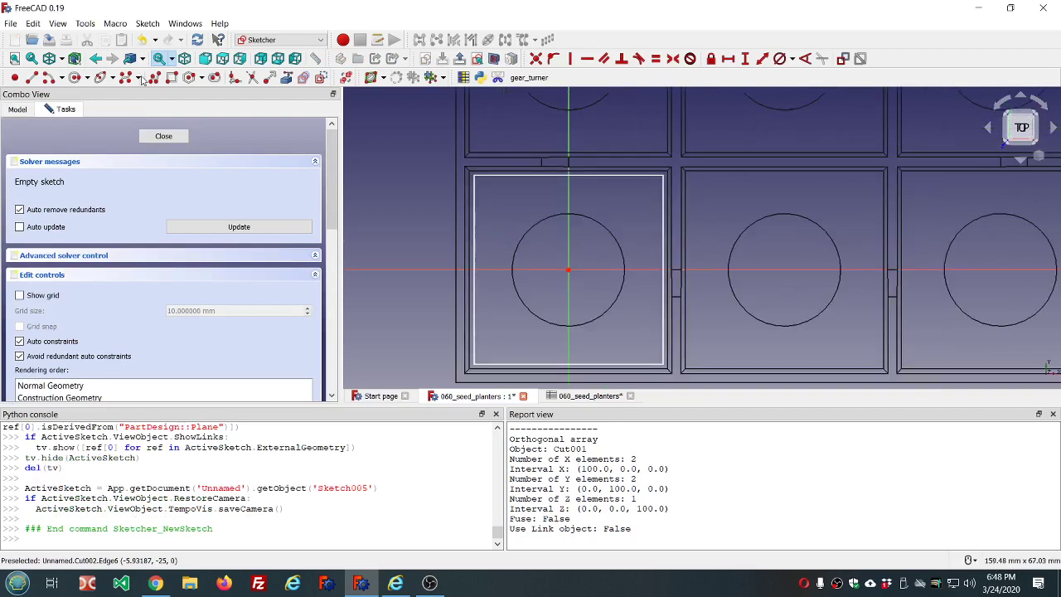
- Draw a small circle centred on the horizontal axis just right of the first pot hole
left_click(81, 79)
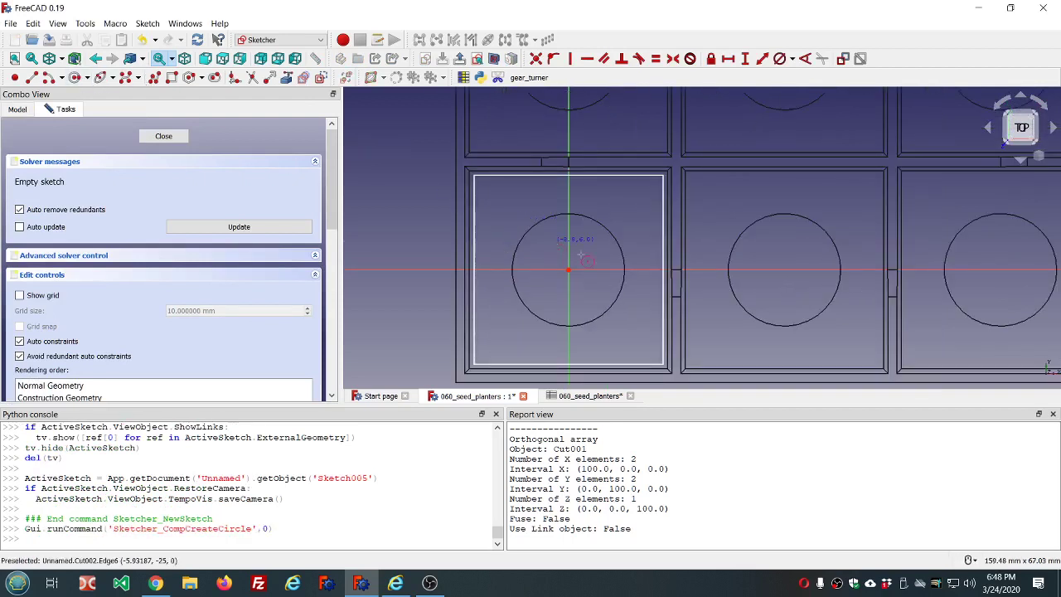
left_click(646, 269)
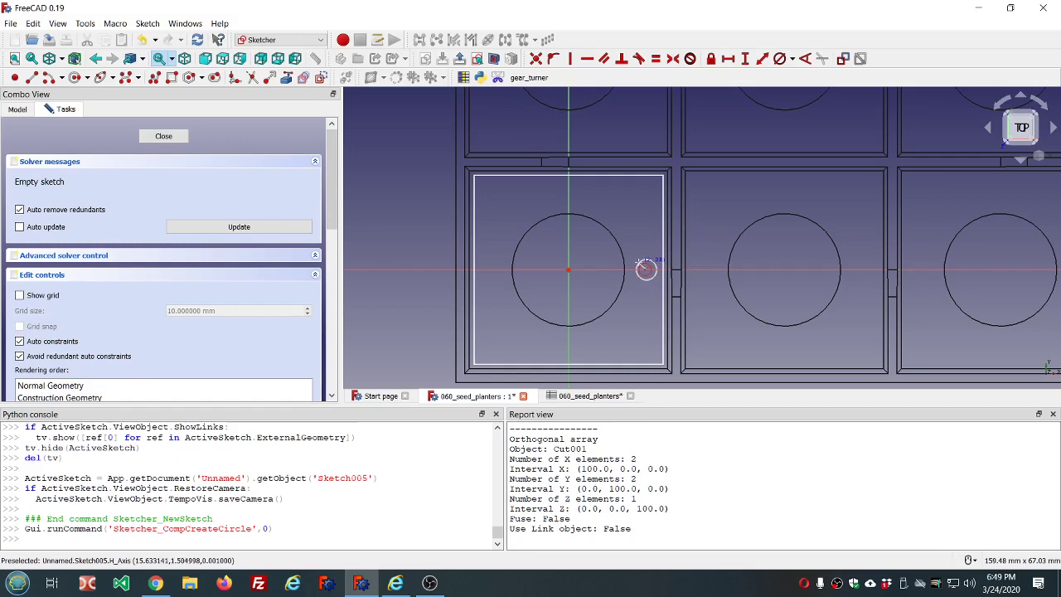
left_click(645, 267)
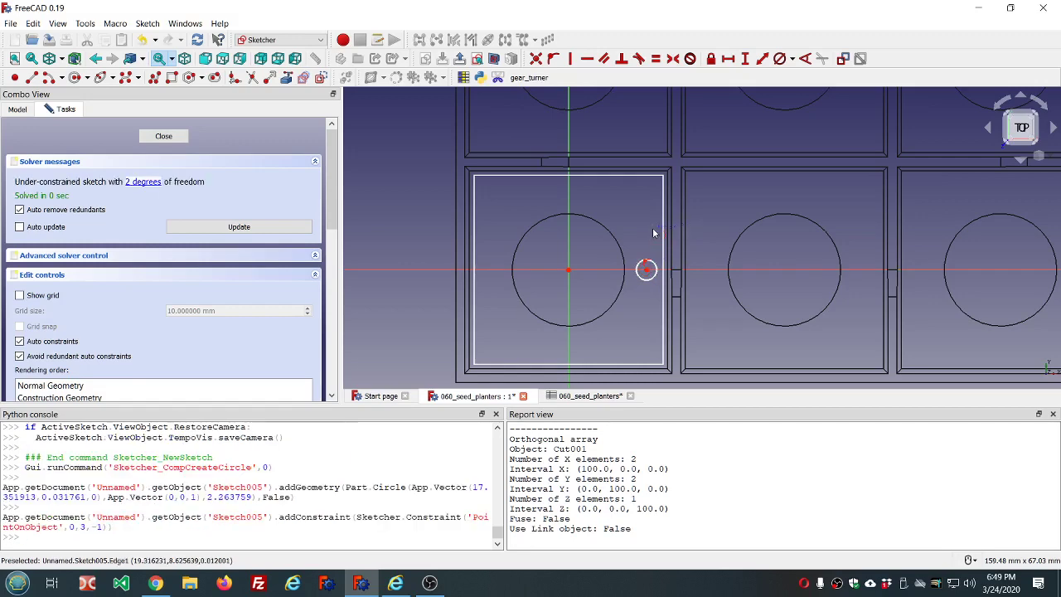
scroll(656, 239, "up", 3)
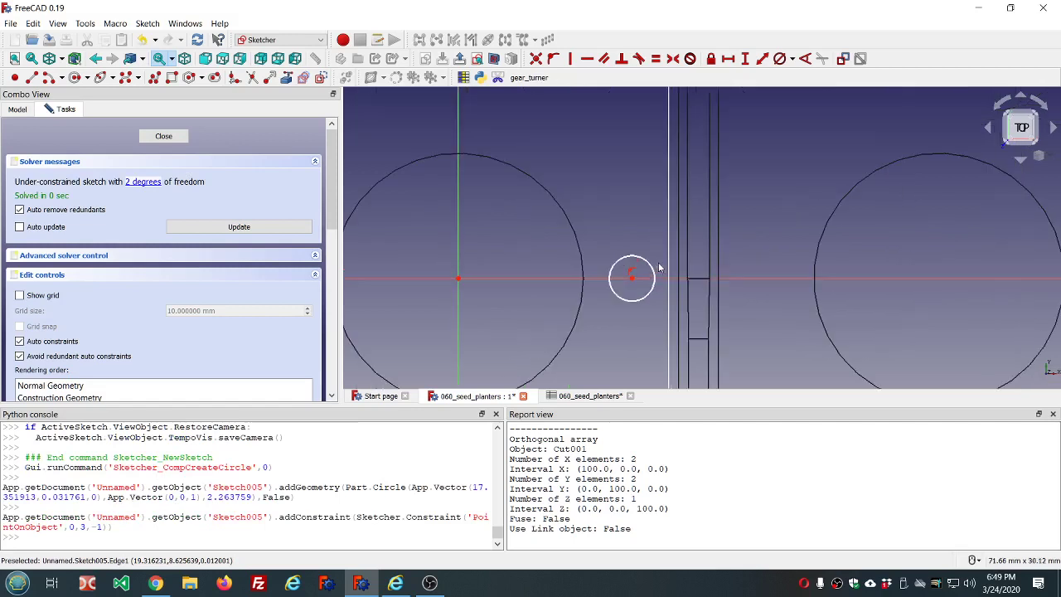
left_click(654, 269)
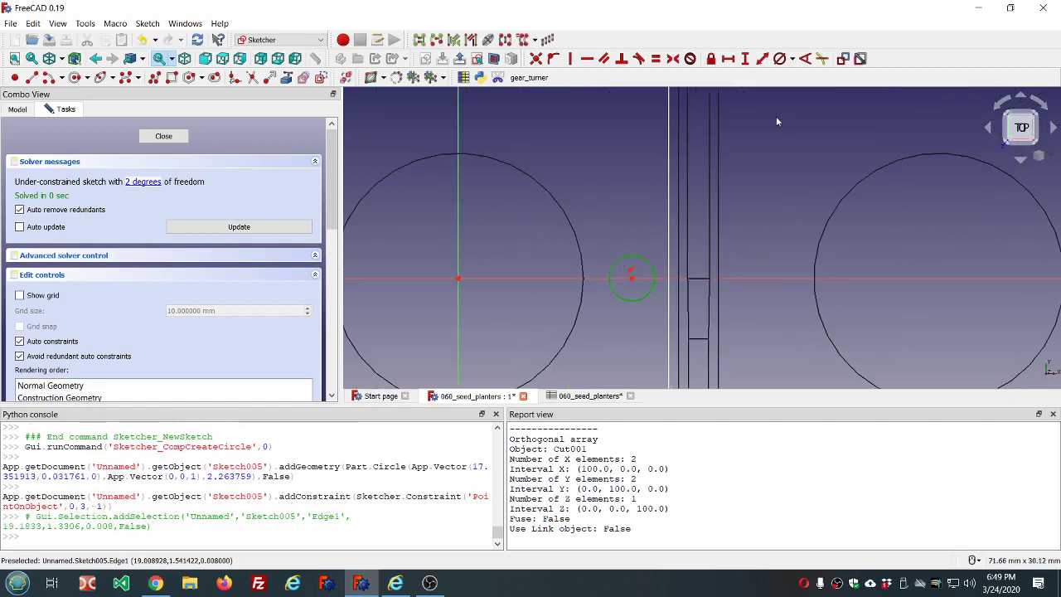
- Constrain the small circle's diameter to the formula ss.ss_hole_diameter/5, giving 5 mm
left_click(779, 58)
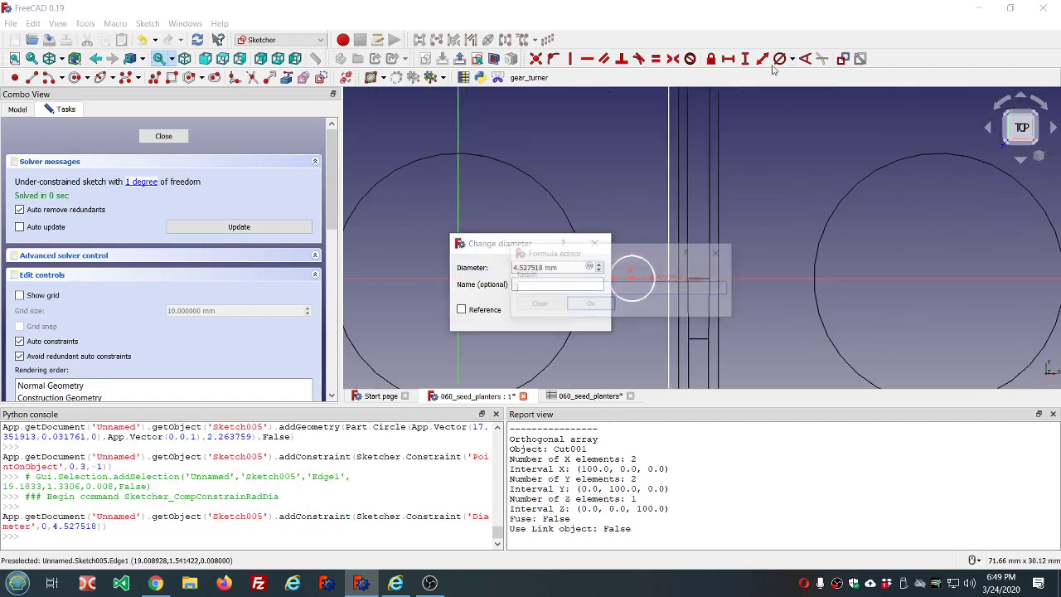
type("=ss.ss")
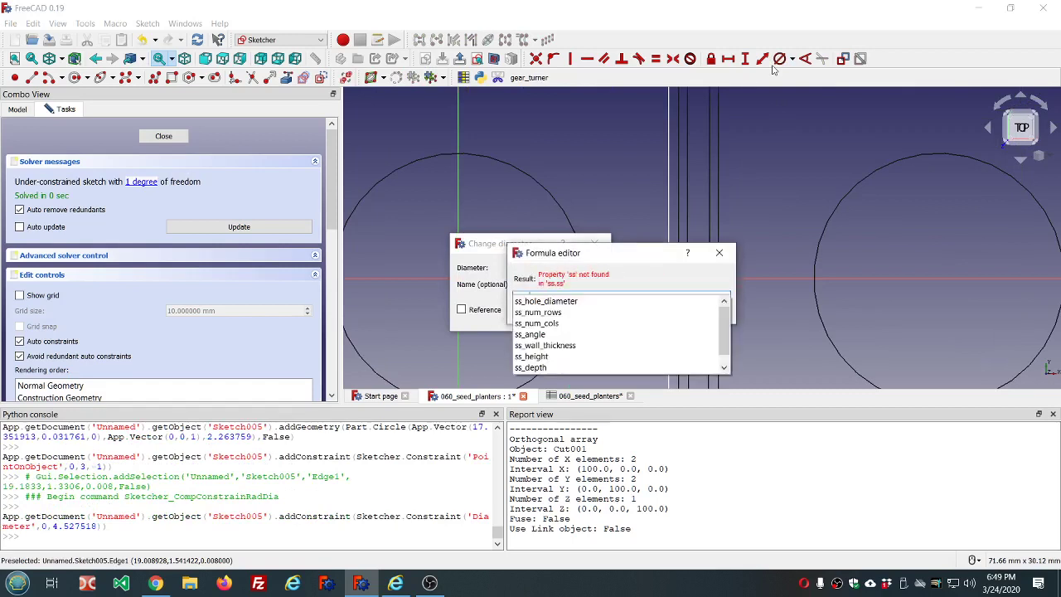
key("Up")
key("Up")
key("Up")
key("Up")
key("Up")
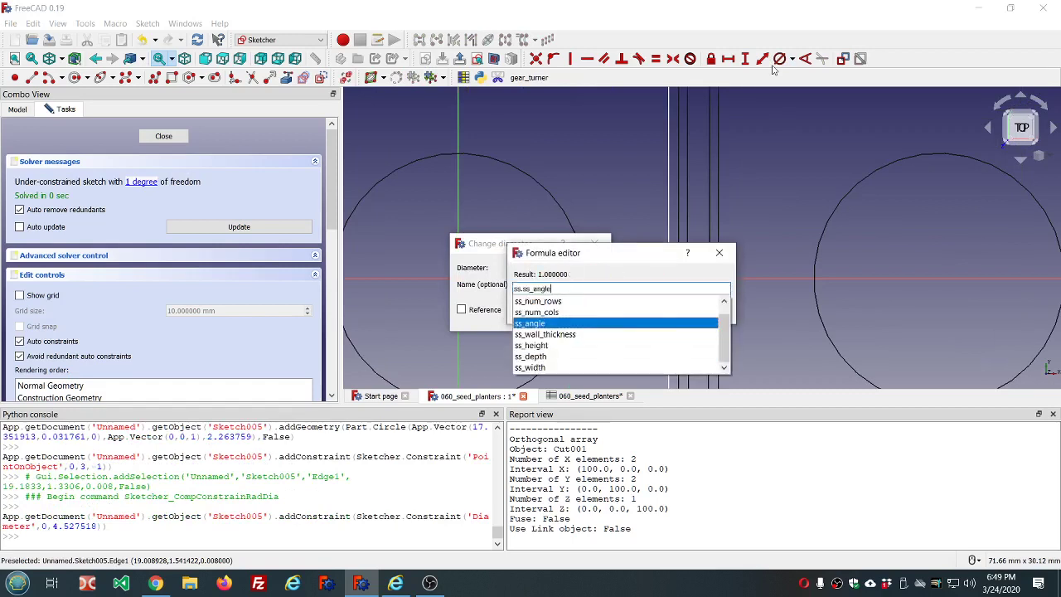
key("Up")
key("Up")
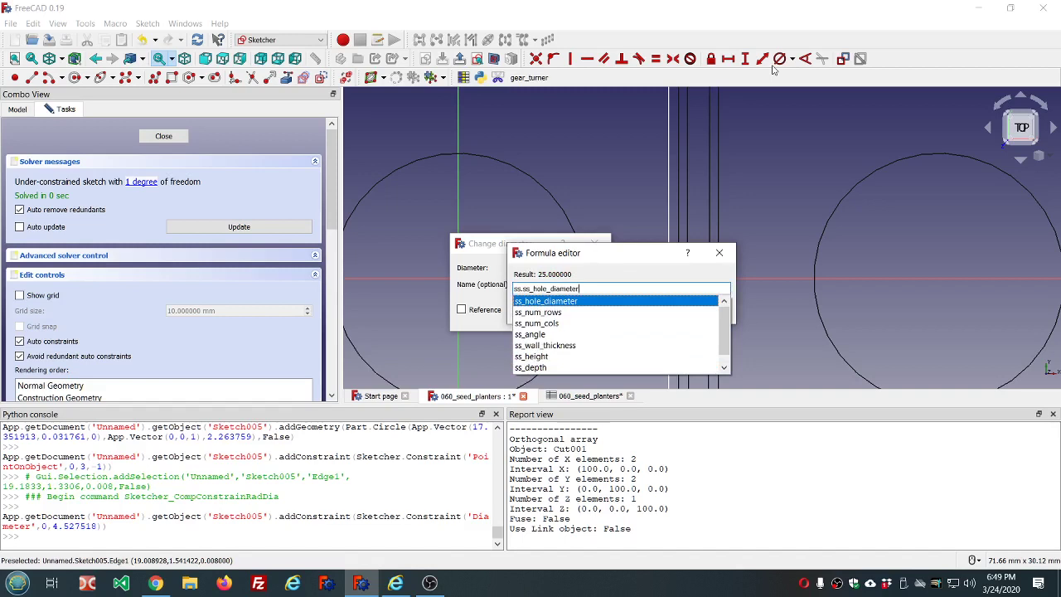
type("/5")
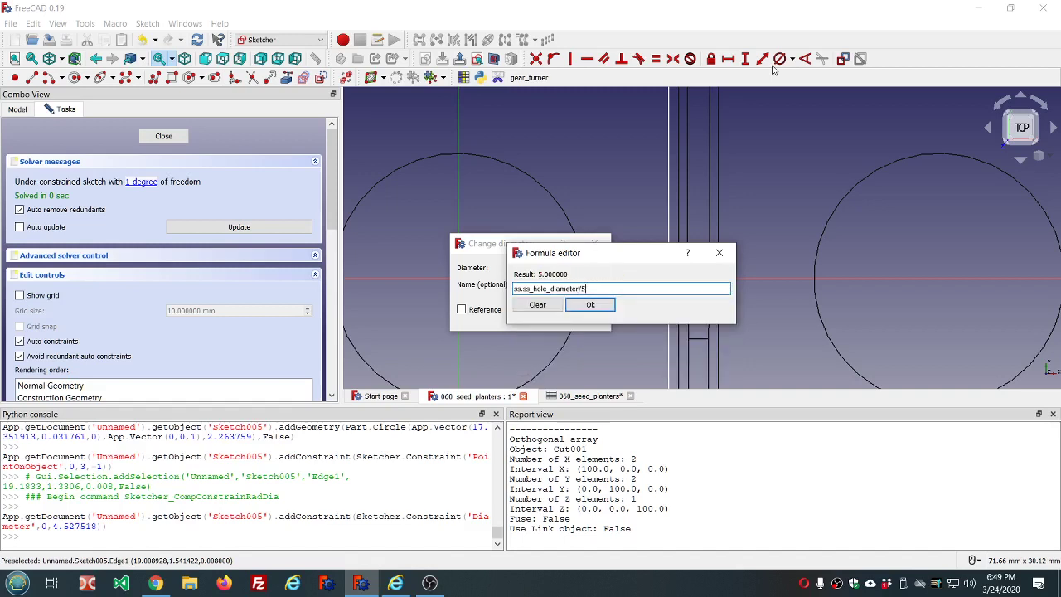
left_click(589, 304)
left_click(529, 316)
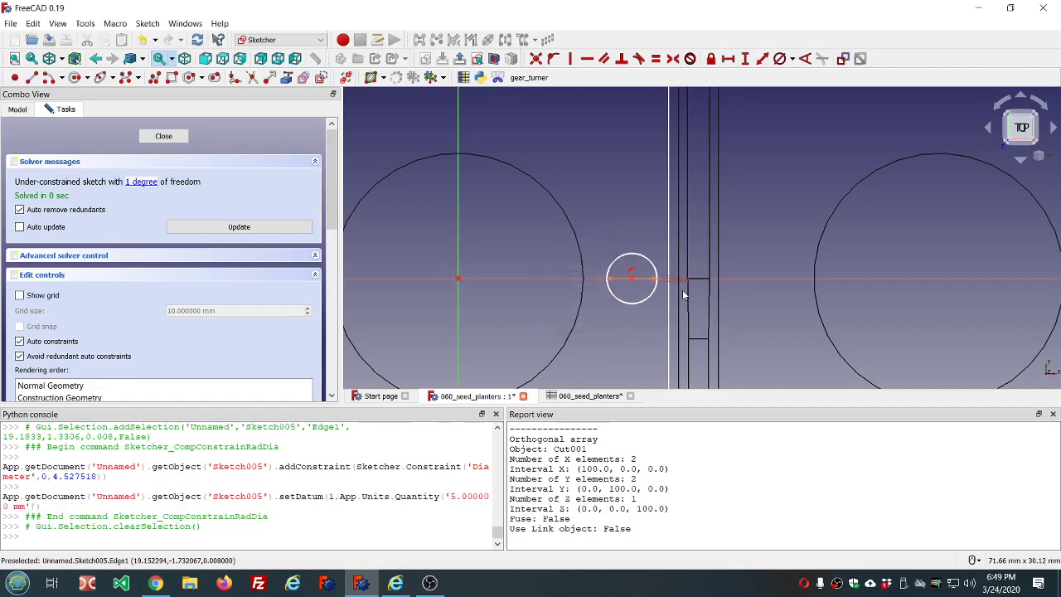
scroll(682, 290, "down", 2)
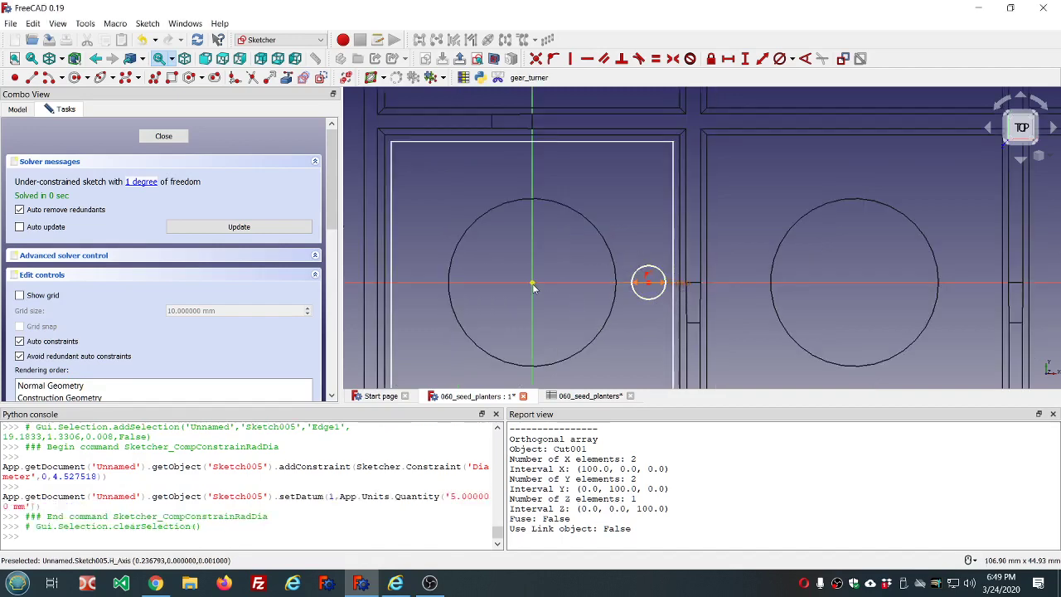
- Set the circle centre's horizontal distance from the origin to ss.ss_hole_diameter*1.25 (31.25 mm)
left_click(533, 284)
left_click(648, 283)
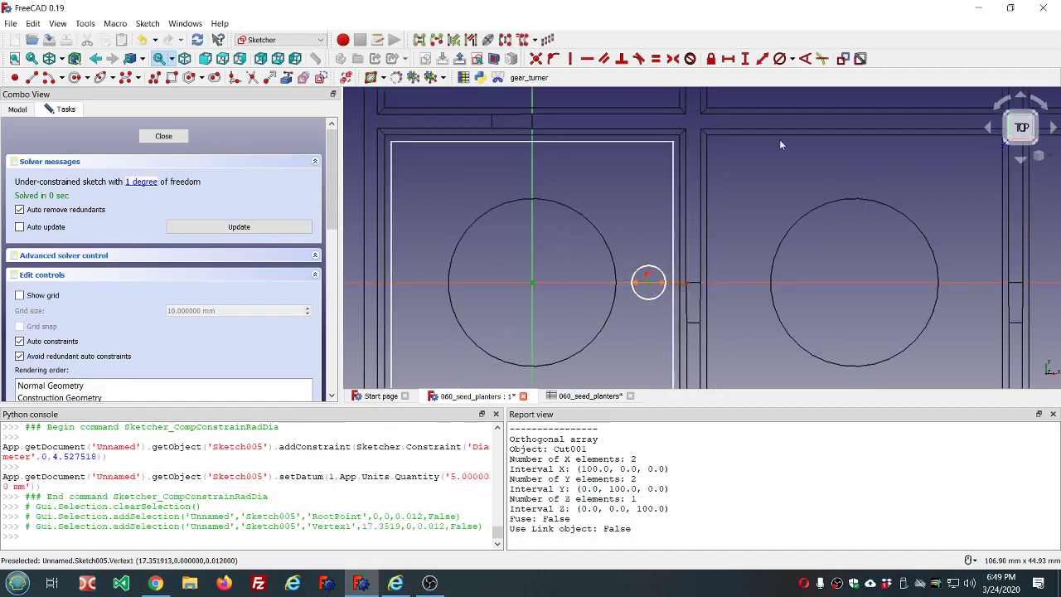
left_click(729, 59)
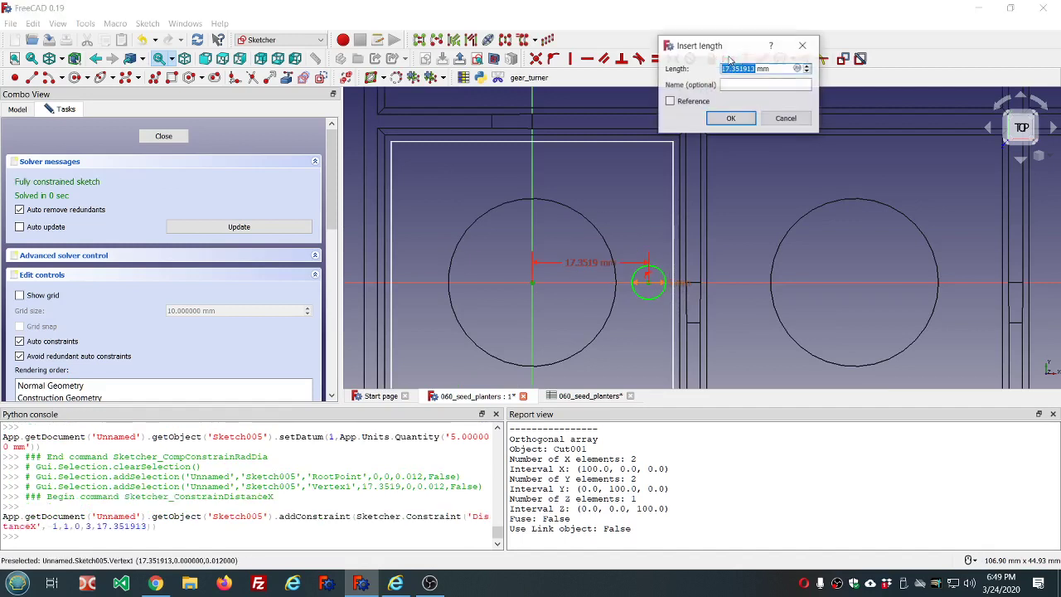
key("equal")
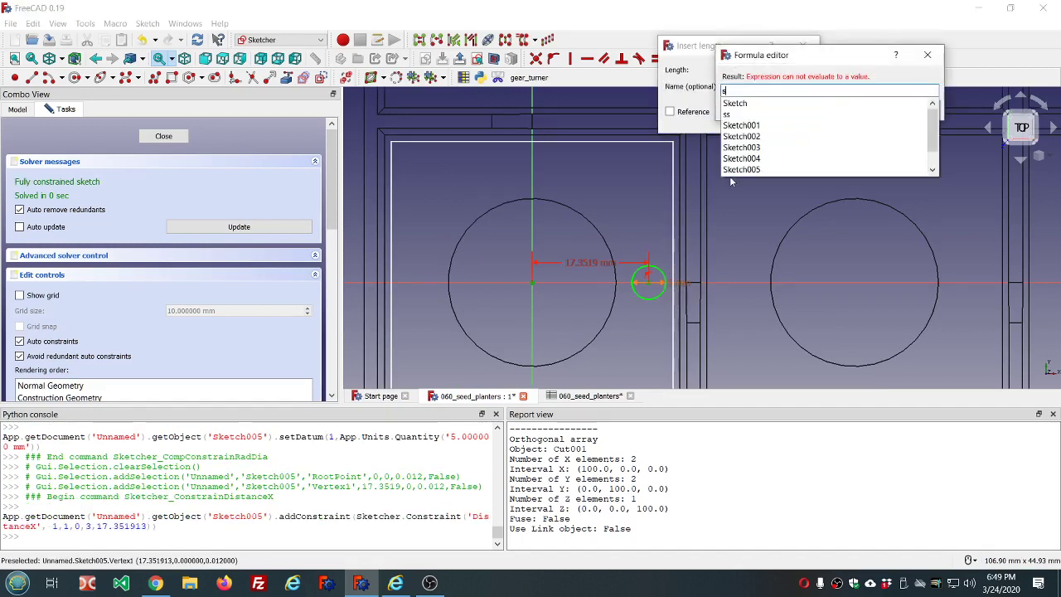
type("ss.ss")
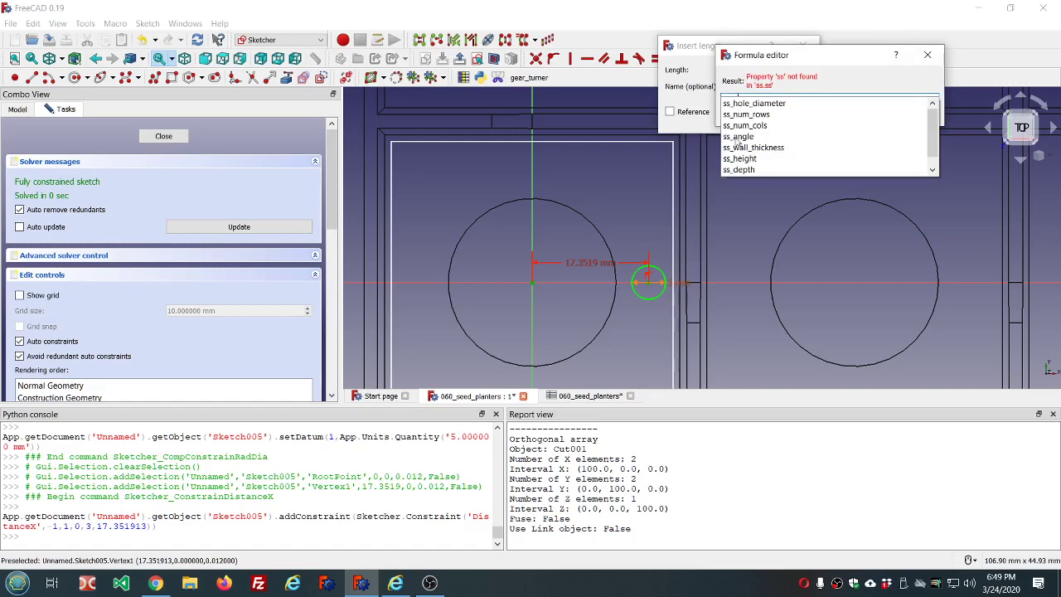
left_click(744, 104)
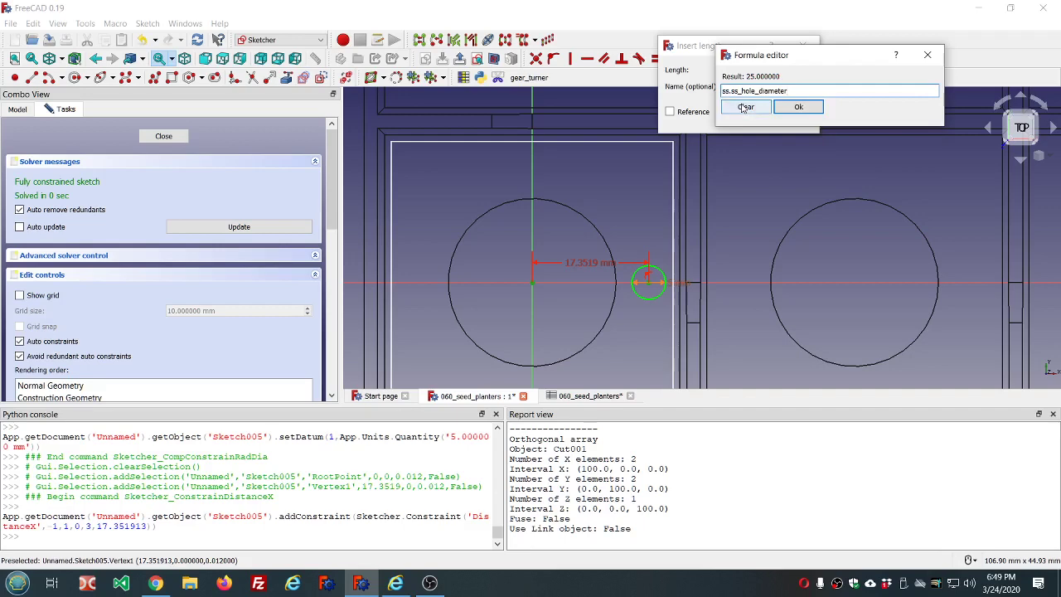
type("+")
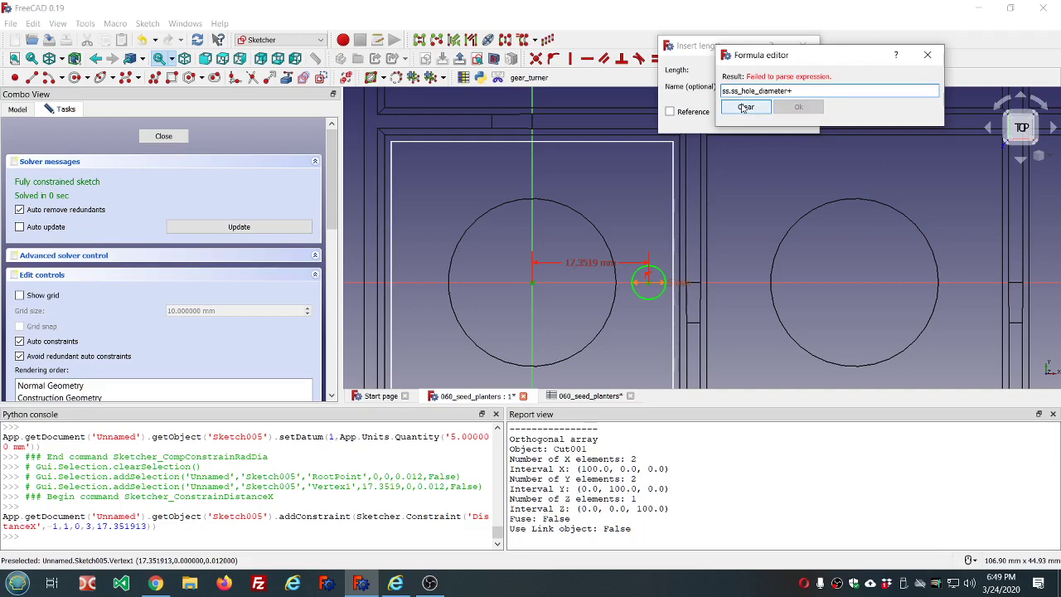
key("BackSpace")
type("*1.25")
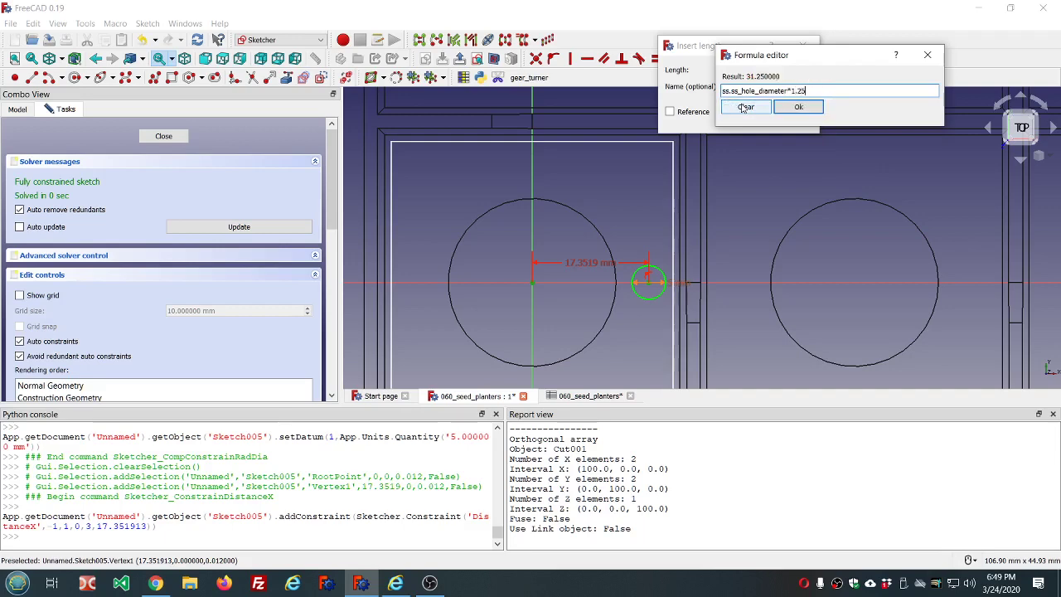
left_click(801, 108)
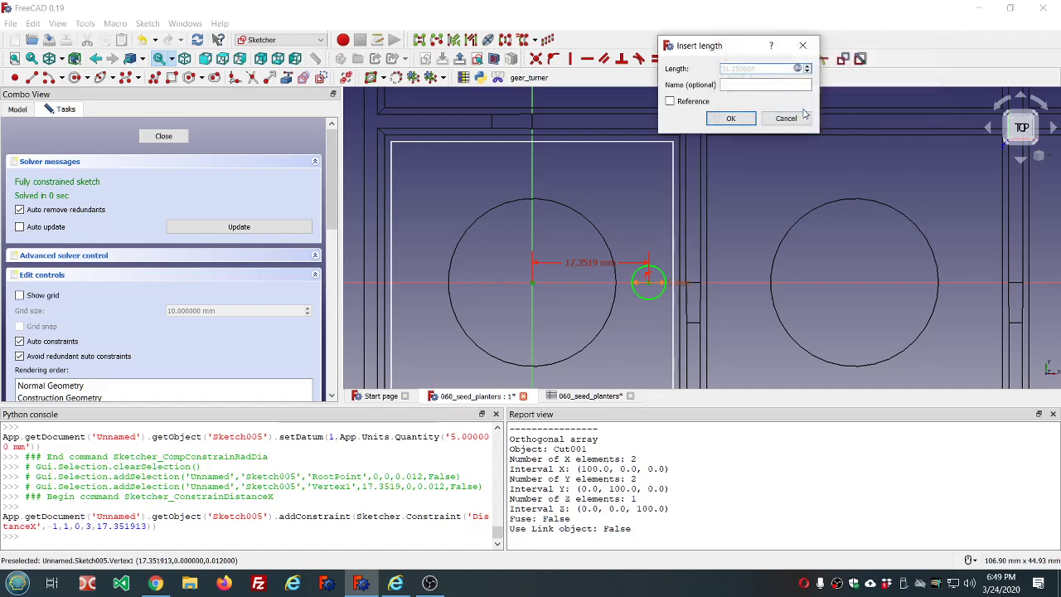
left_click(746, 117)
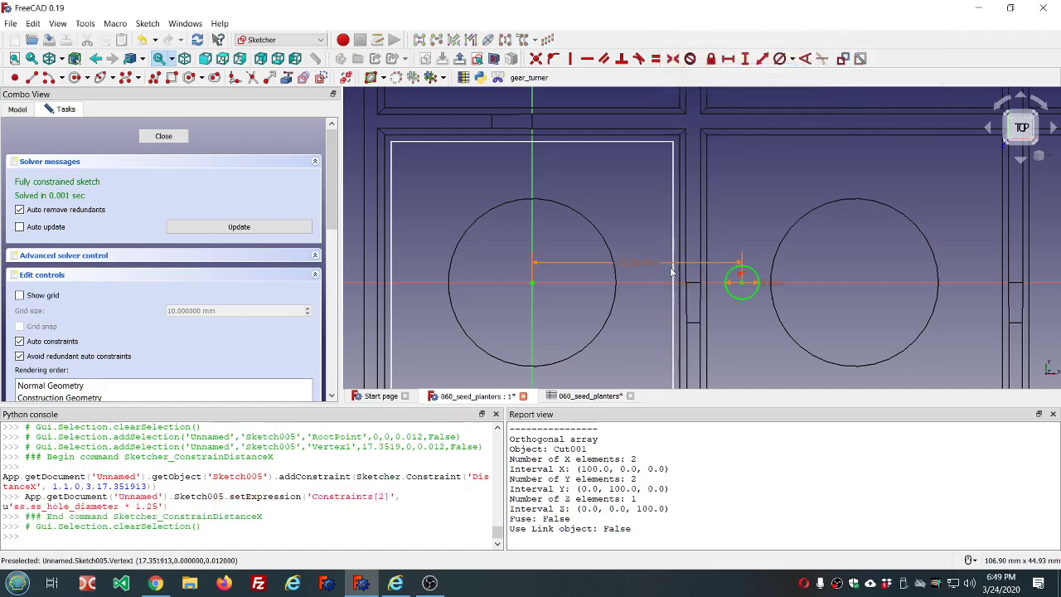
- Change the offset formula's multiplier to 0.75, making the distance 18.75 mm
double_click(645, 266)
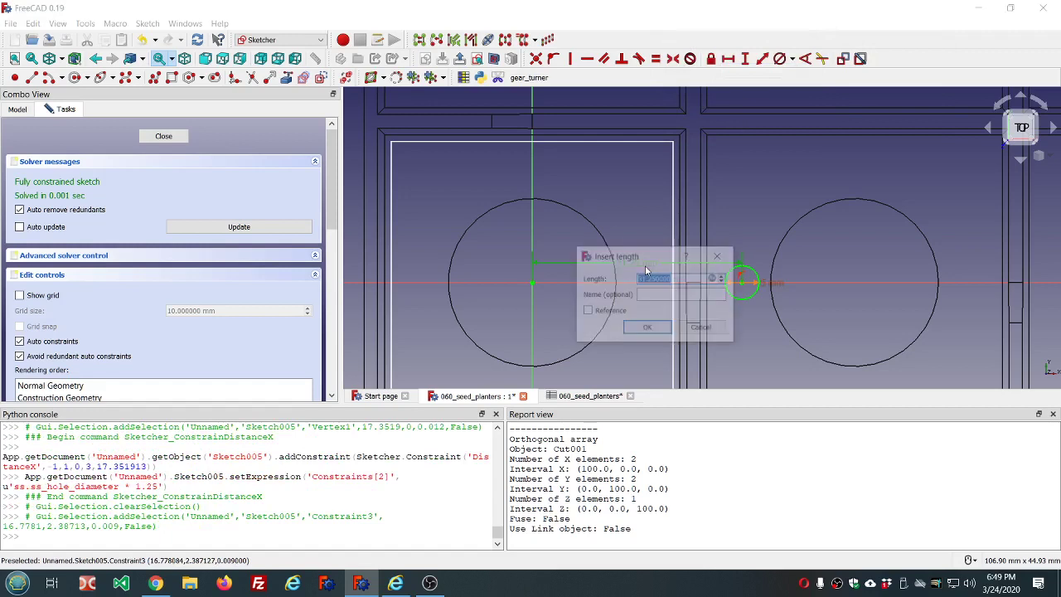
left_click(711, 278)
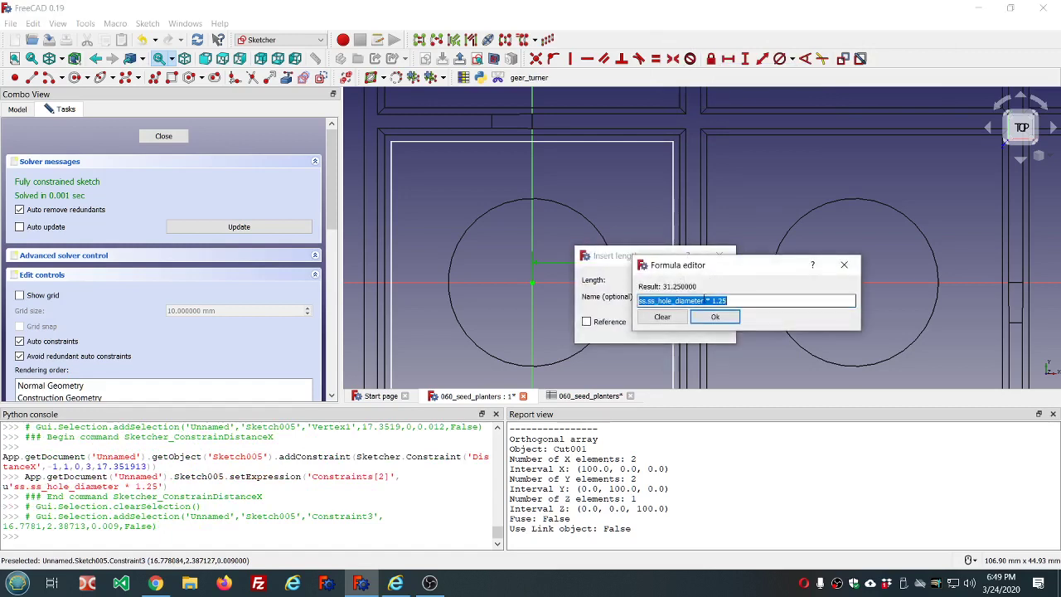
left_click(705, 300)
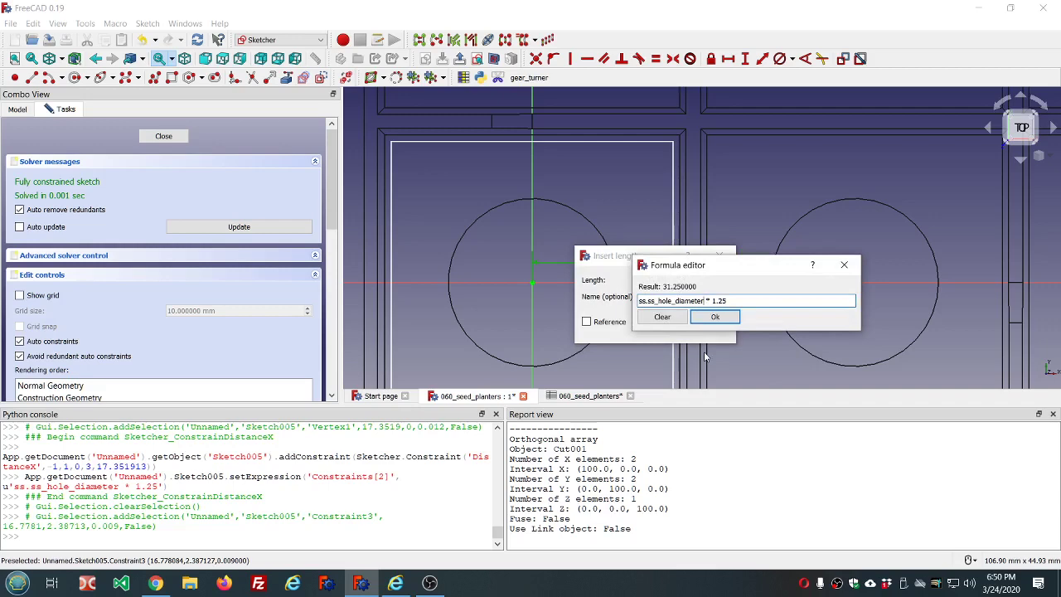
key("Right")
key("Right")
key("Right")
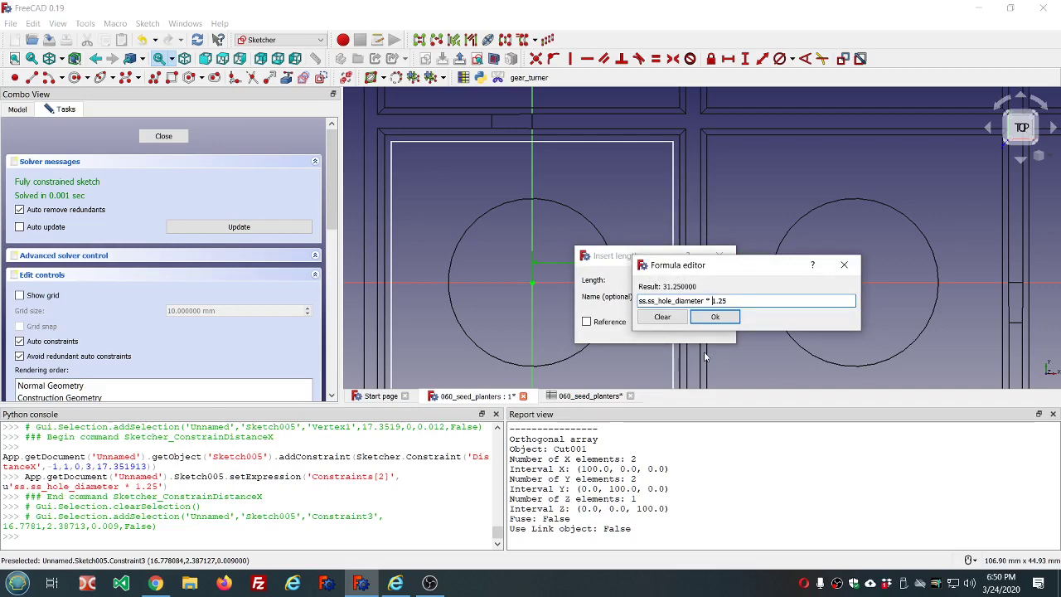
key("Delete")
key("Delete")
key("Delete")
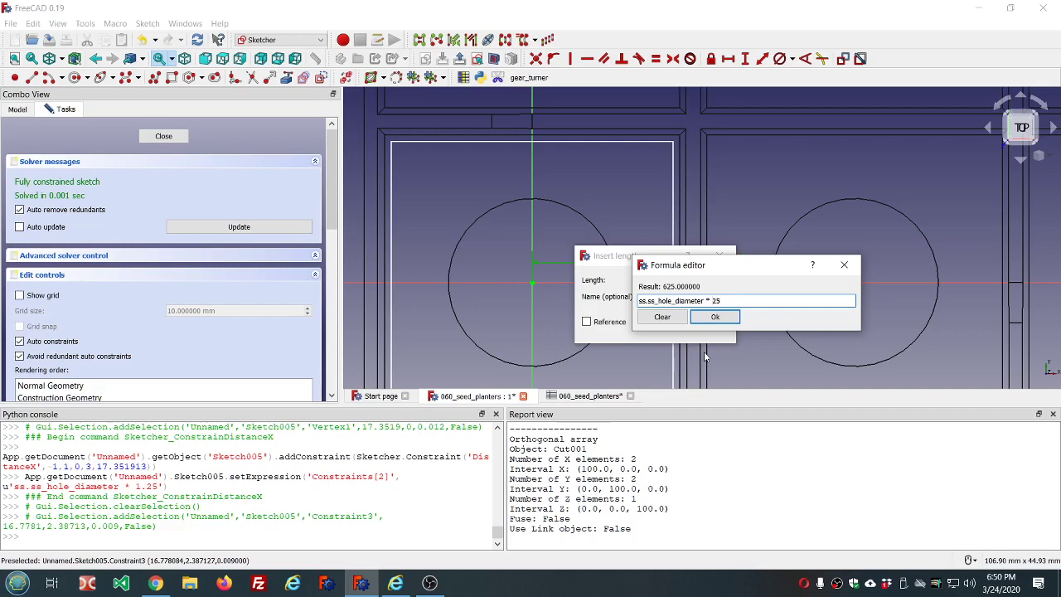
type("7")
type(".")
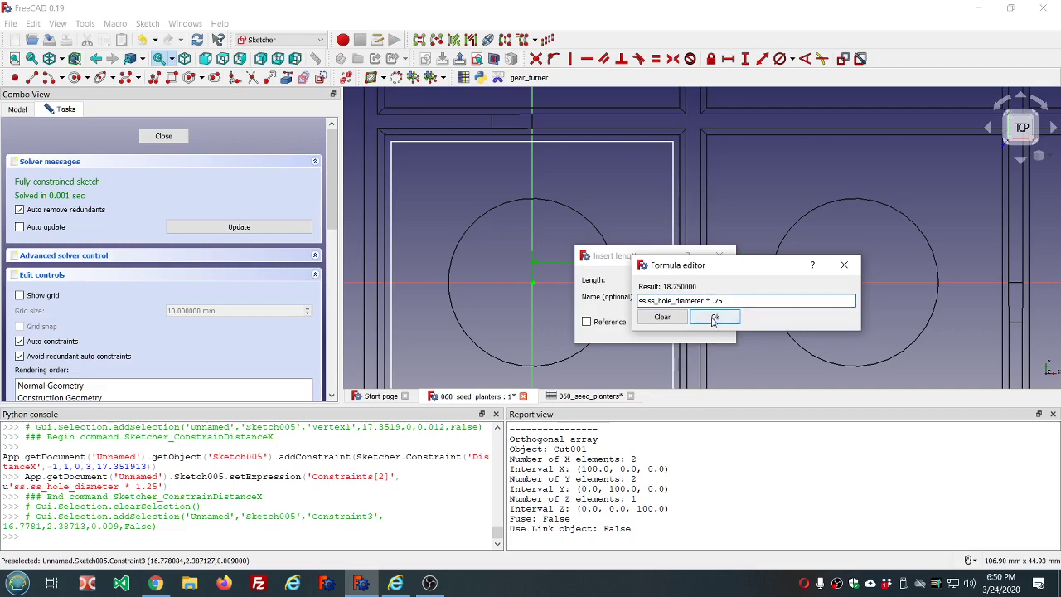
left_click(714, 318)
left_click(656, 331)
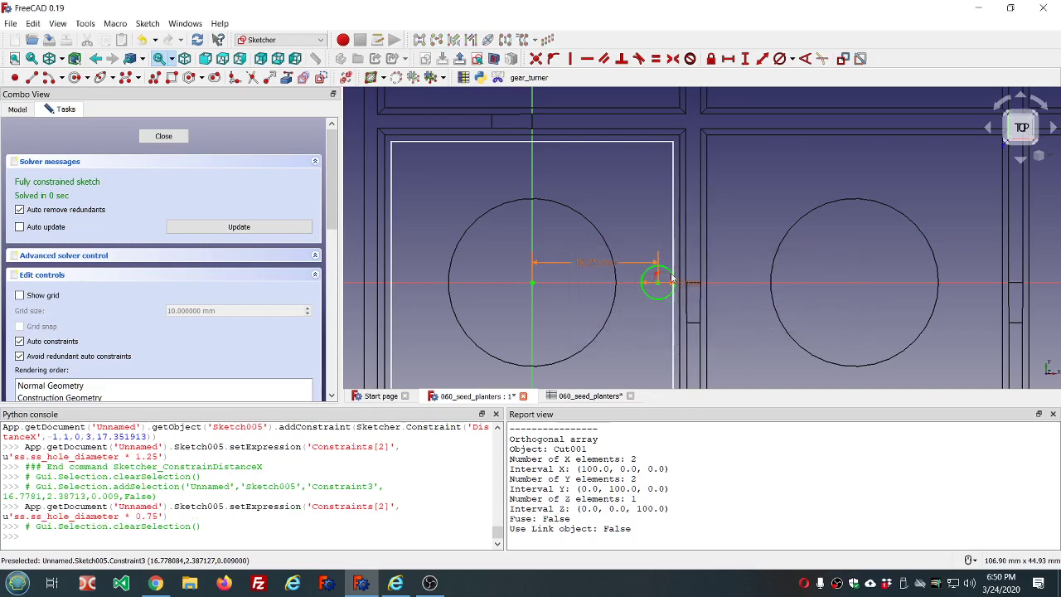
scroll(663, 282, "up", 1)
scroll(667, 278, "down", 1)
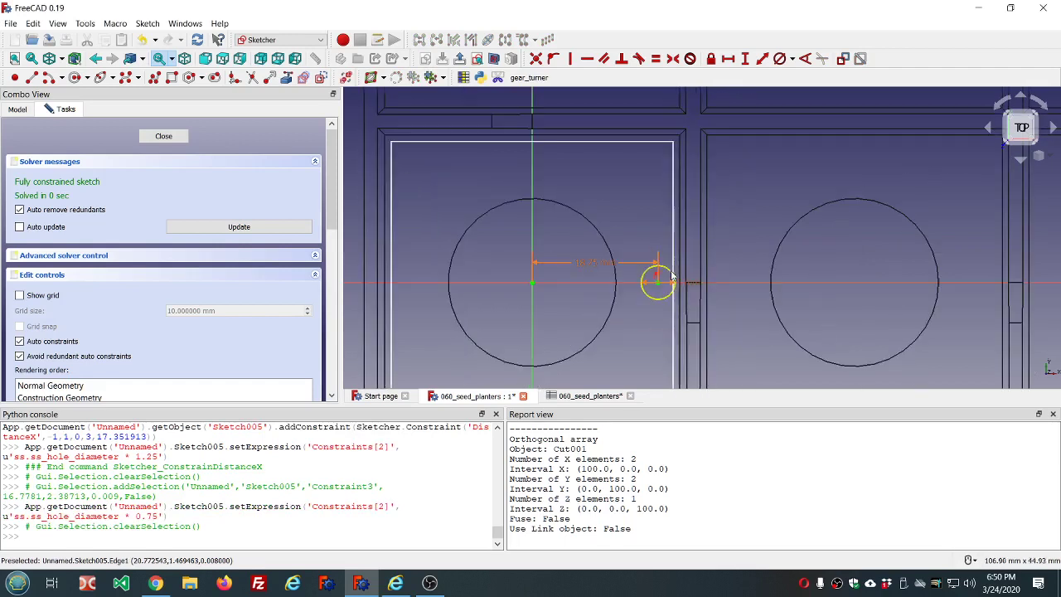
- Change the multiplier to 0.65, so the circle sits 16.25 mm from the origin
double_click(605, 270)
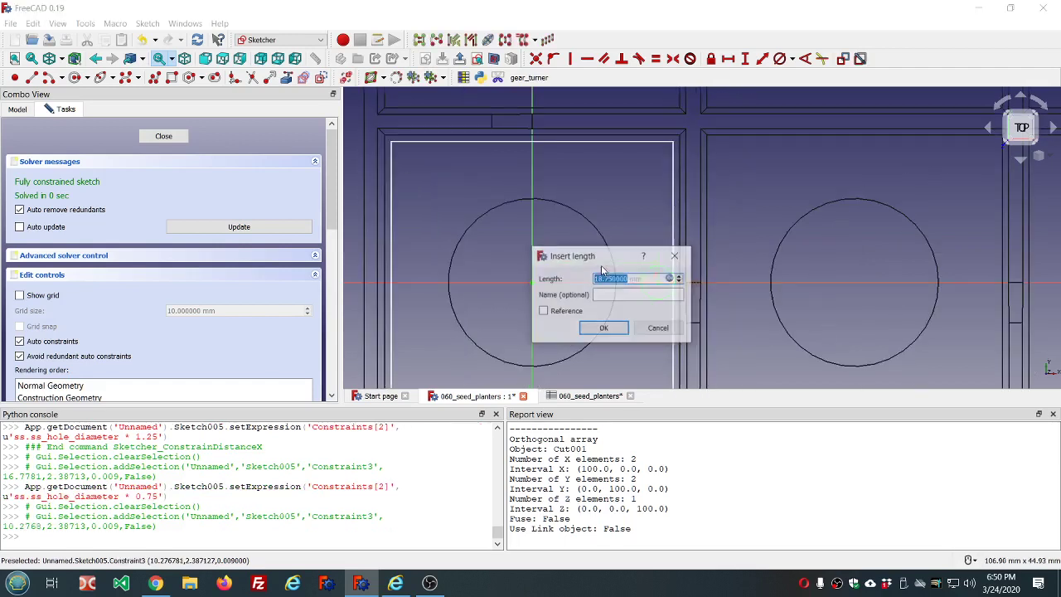
left_click(670, 278)
left_click(675, 301)
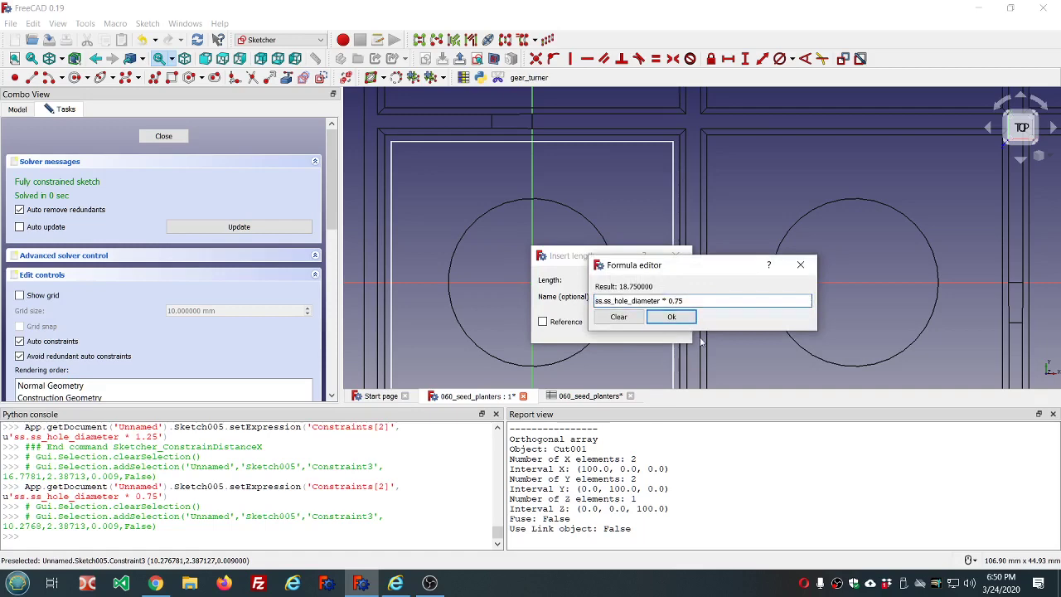
type("6")
key("Delete")
left_click(672, 316)
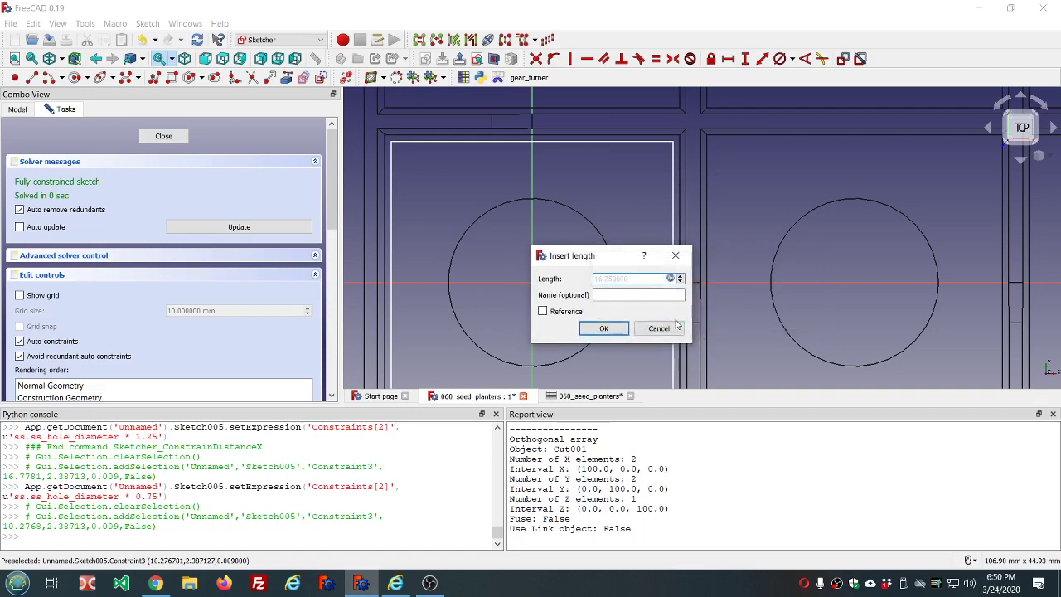
left_click(615, 331)
scroll(639, 278, "up", 3)
scroll(639, 278, "up", 2)
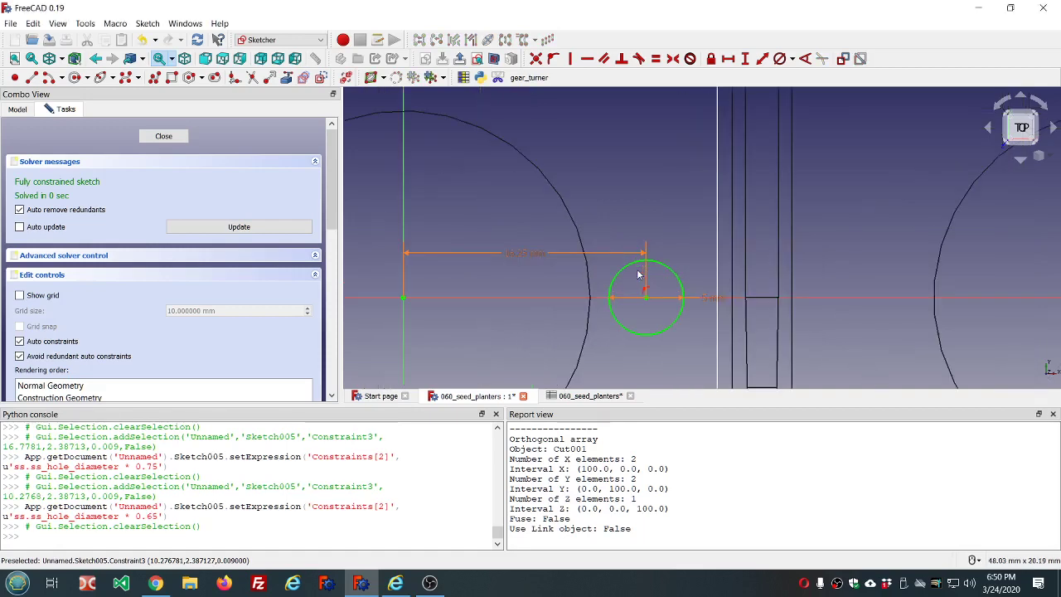
scroll(638, 276, "down", 2)
scroll(638, 275, "down", 2)
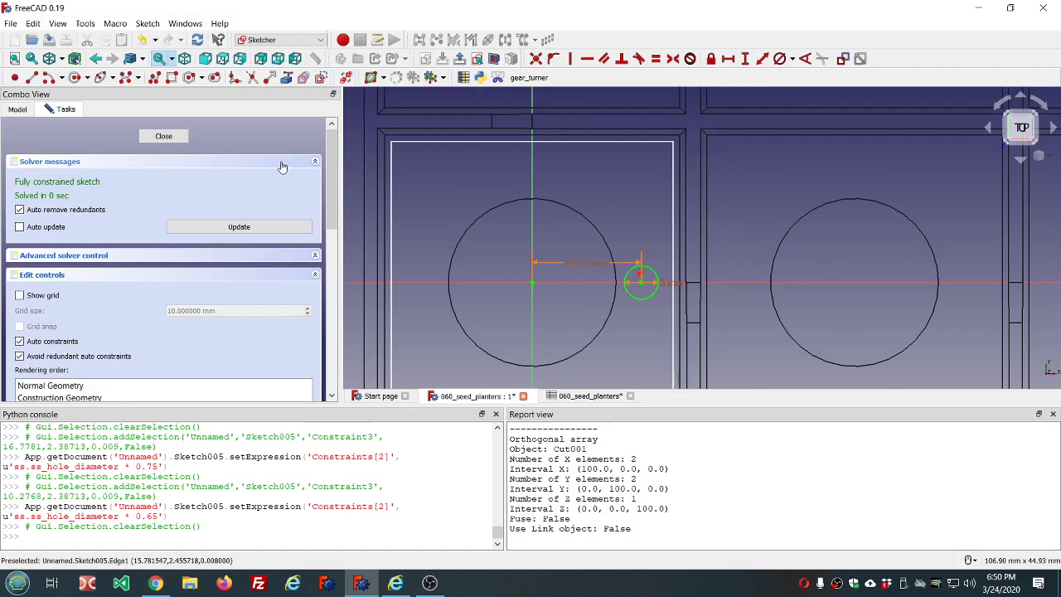
- Close Sketch005 and switch to the Part workbench
left_click(164, 136)
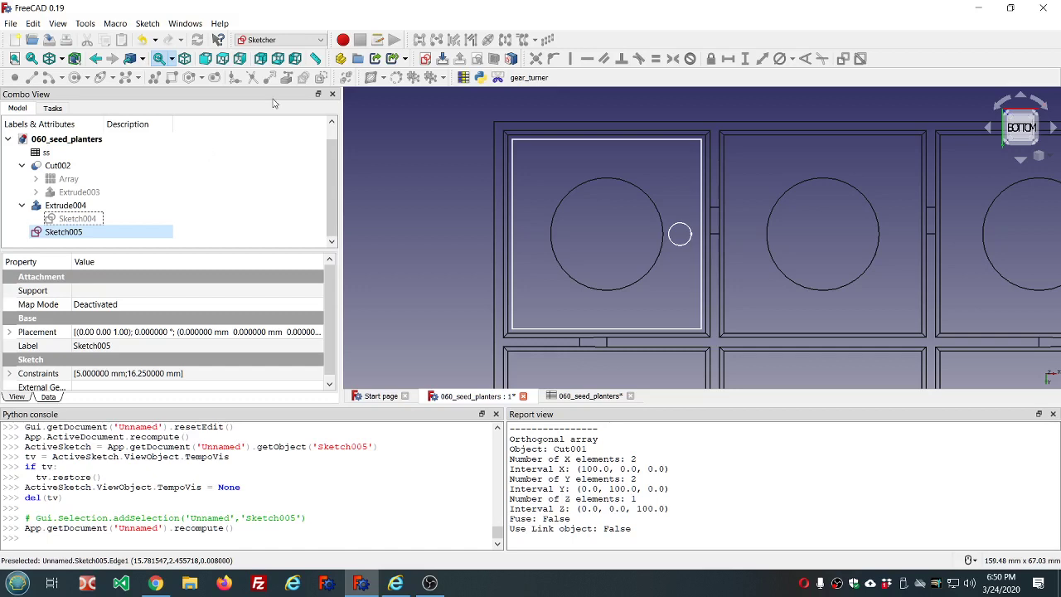
left_click(320, 39)
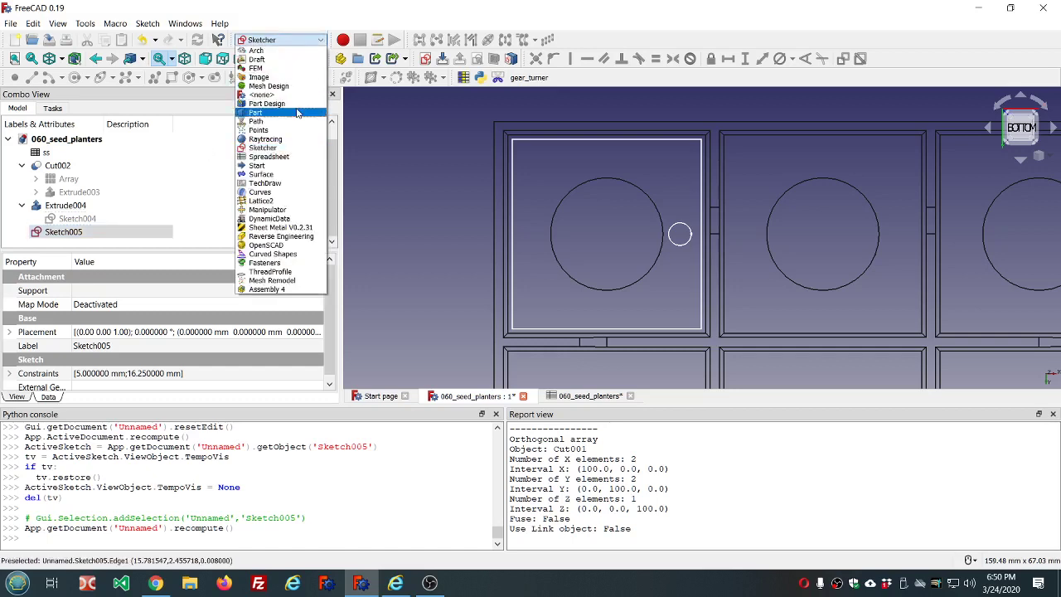
left_click(298, 110)
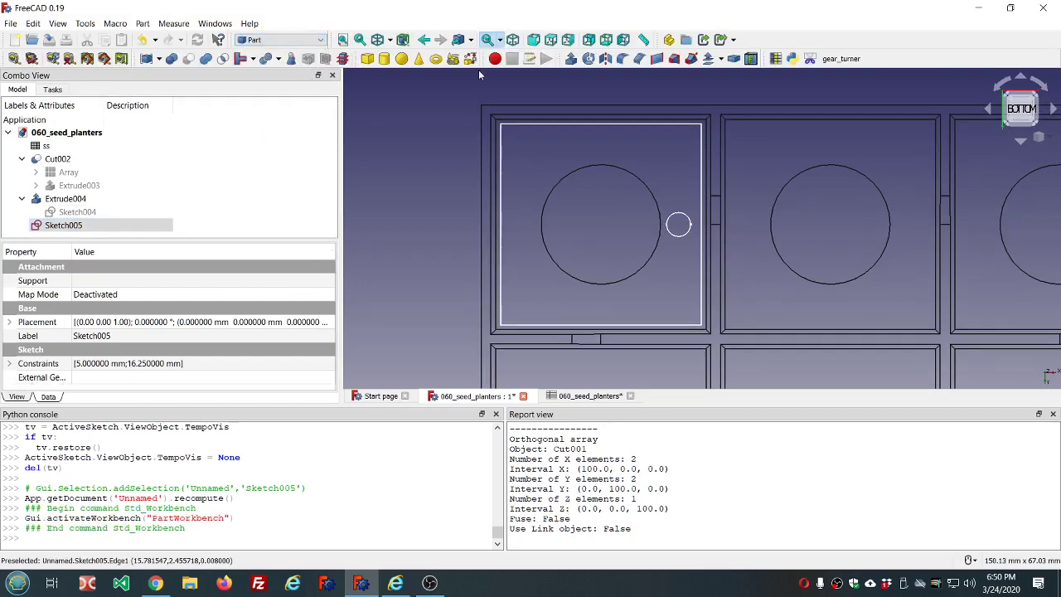
- Extrude the small circle 10 mm in the reversed direction as Extrude005
left_click(571, 59)
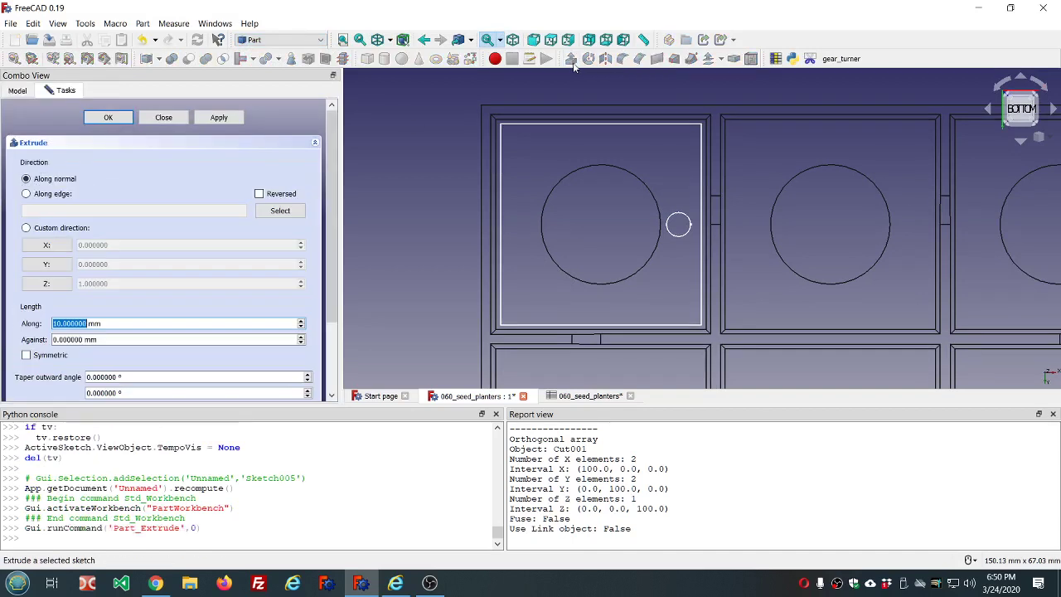
left_click(259, 195)
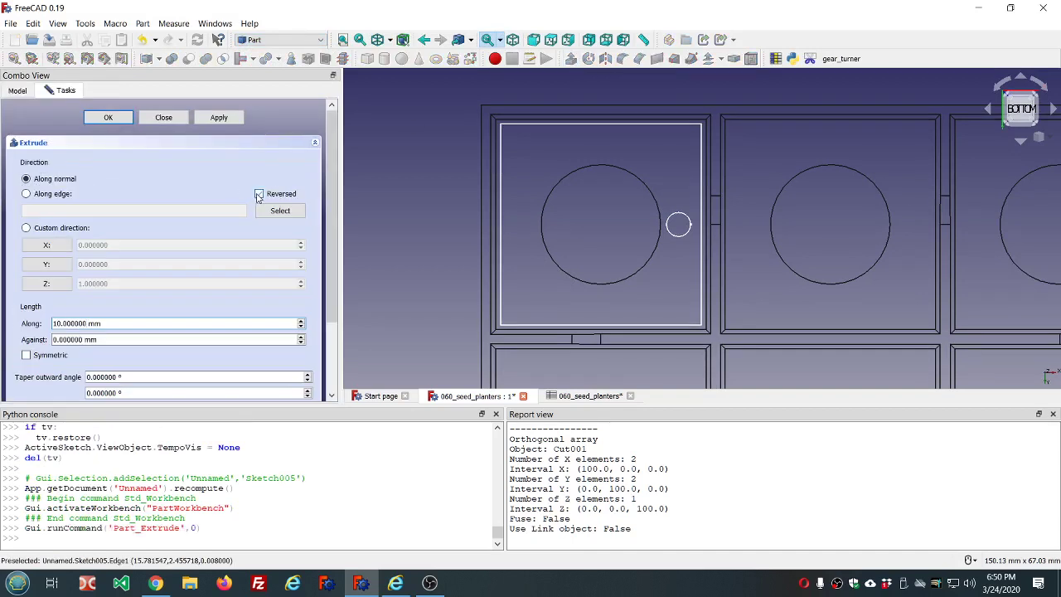
left_click(113, 118)
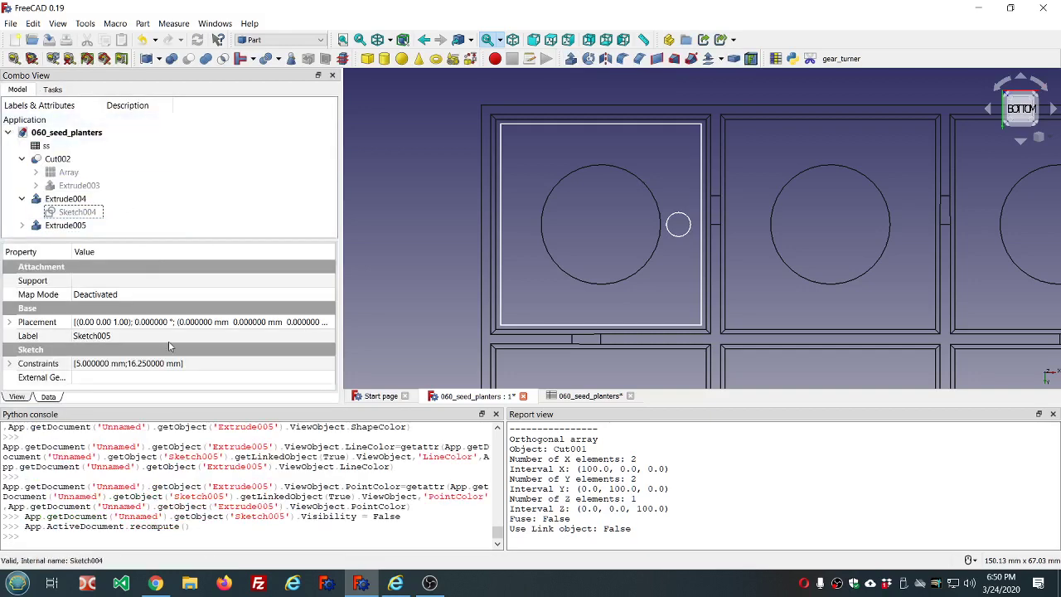
left_click(58, 226)
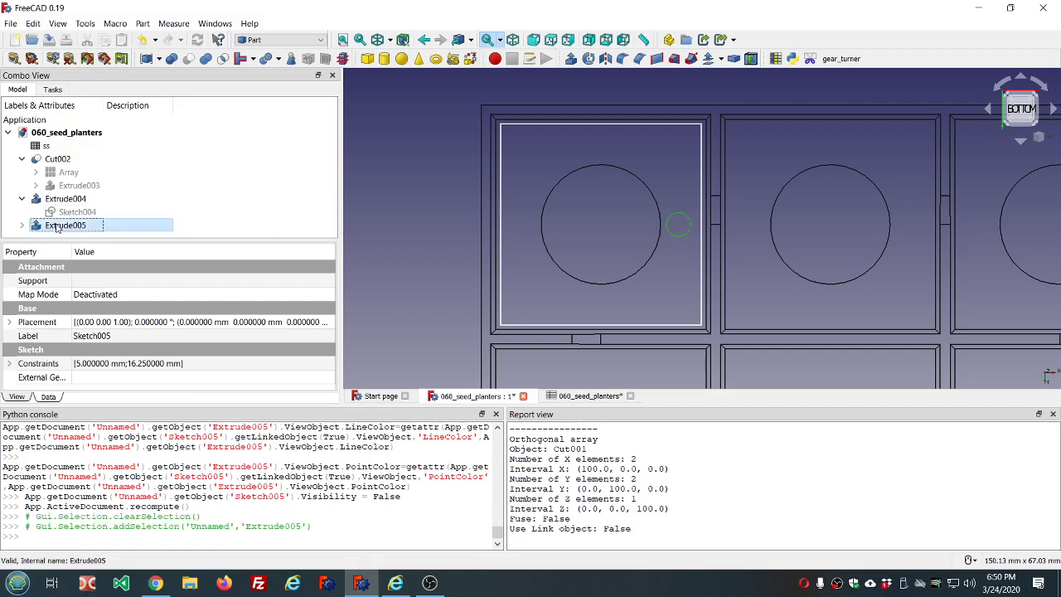
scroll(212, 341, "down", 2)
scroll(213, 342, "down", 1)
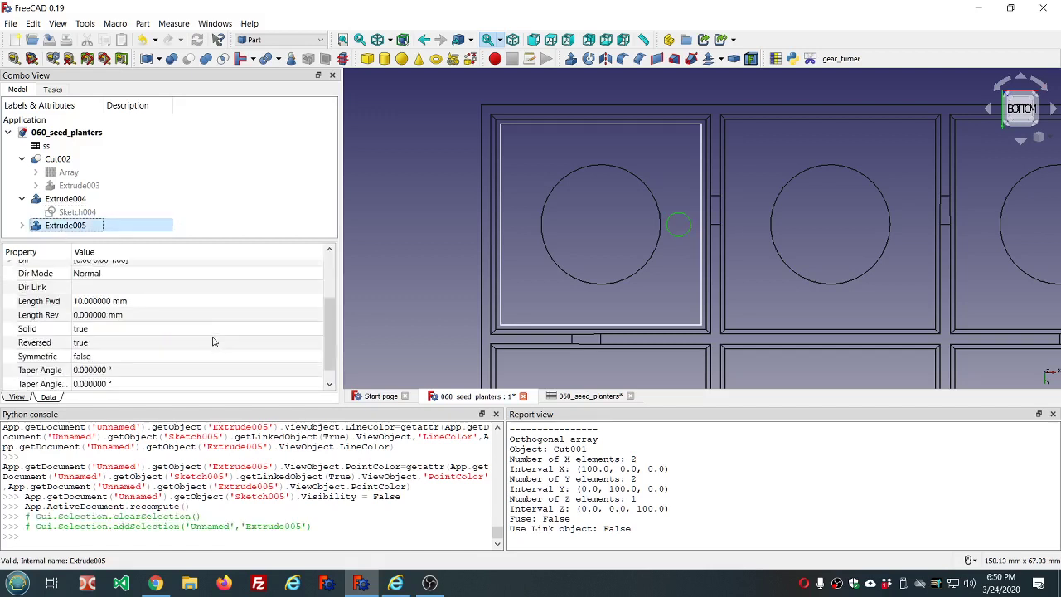
- Drive Extrude005's Length Fwd with the expression ss.ss_wall_thickness, giving 2 mm
left_click(287, 303)
left_click(307, 301)
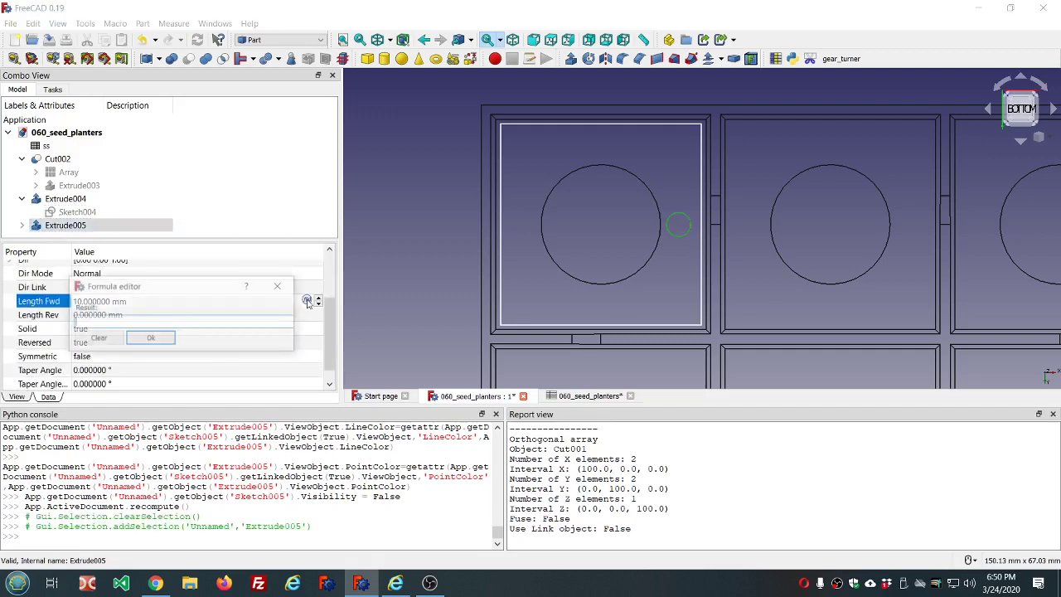
type("=ss.s")
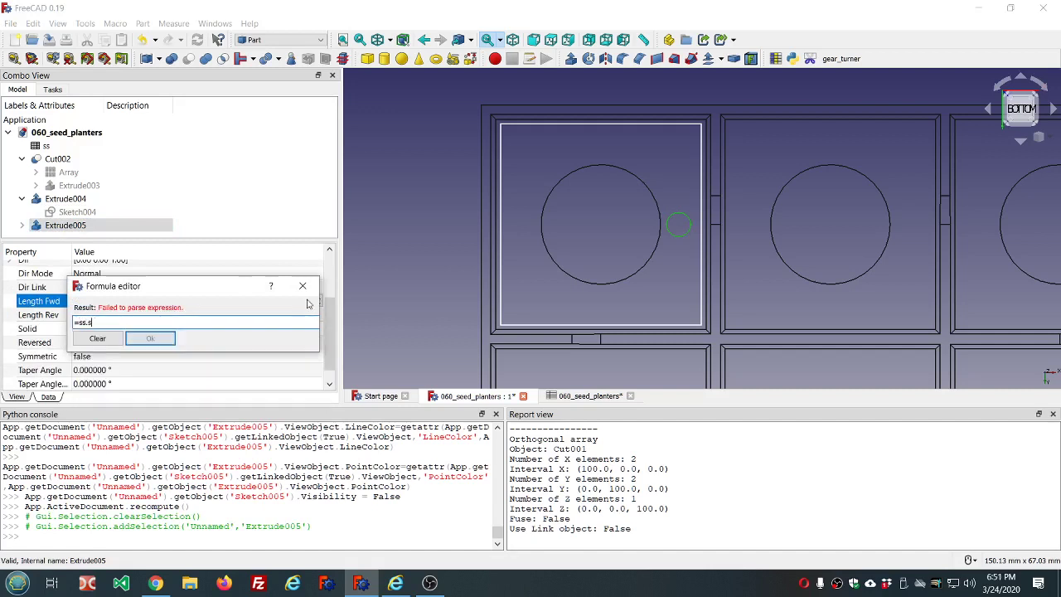
type("s")
key("Down")
key("Down")
key("Down")
key("Up")
key("Up")
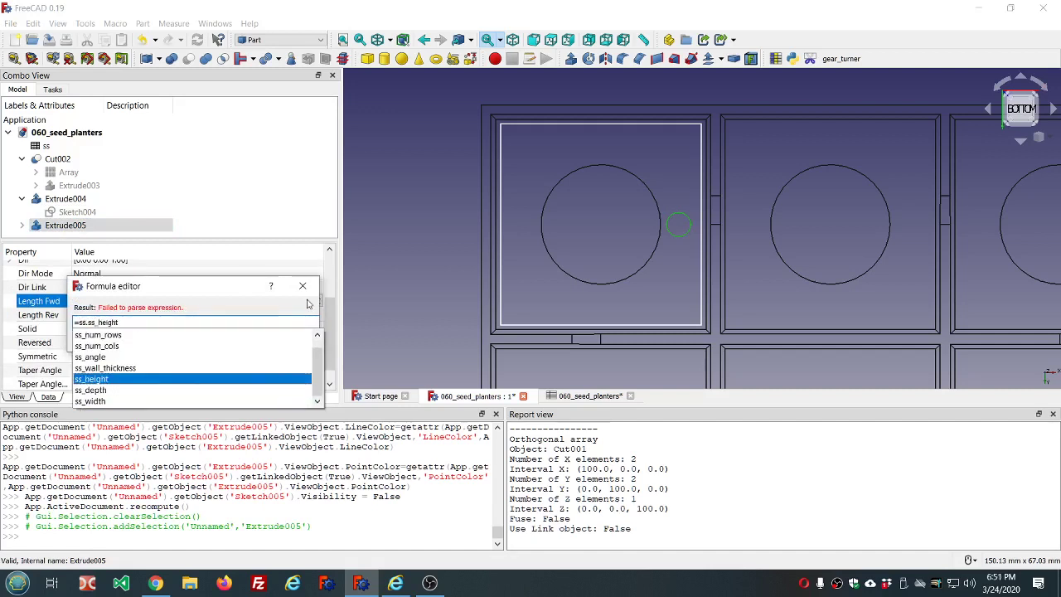
key("Up")
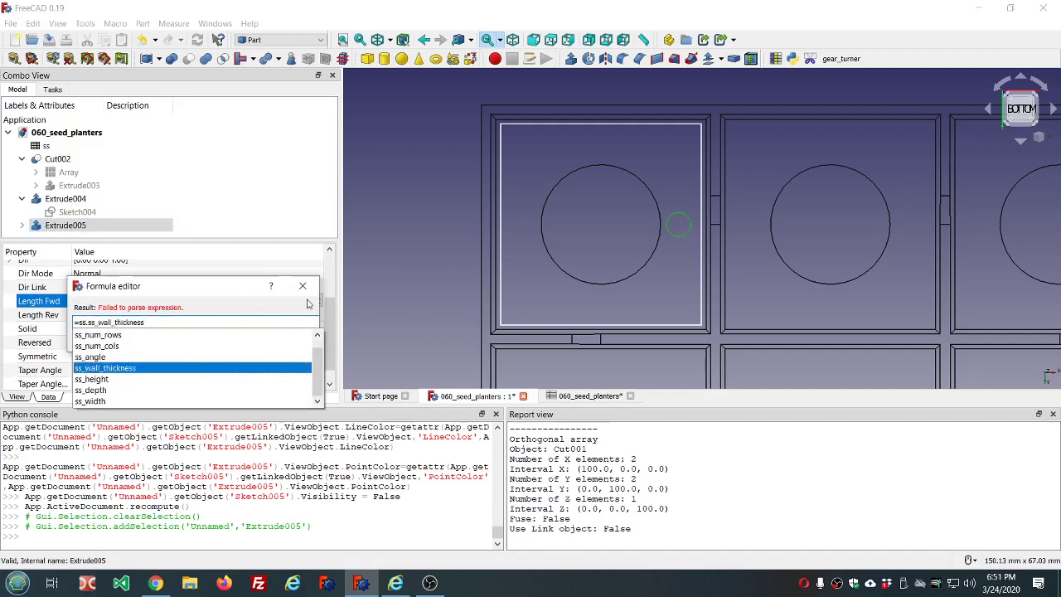
key("Return")
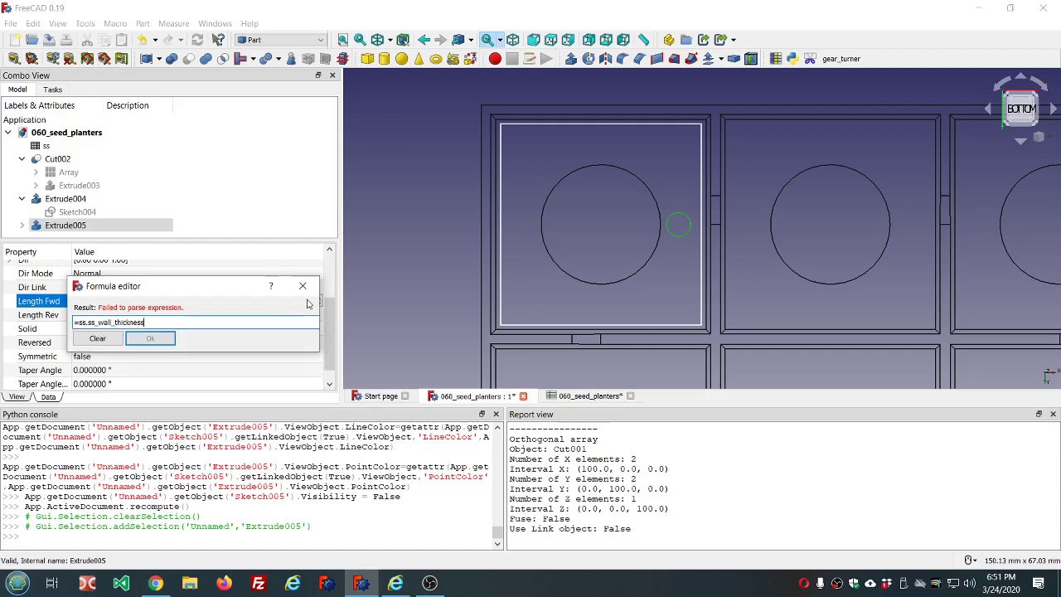
key("Delete")
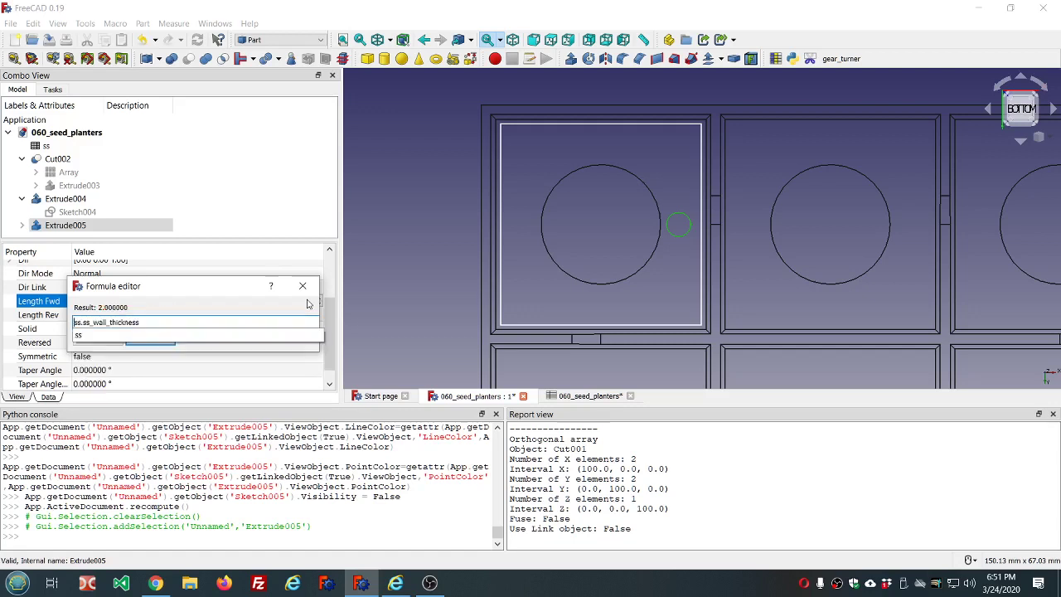
key("Return")
key("Return")
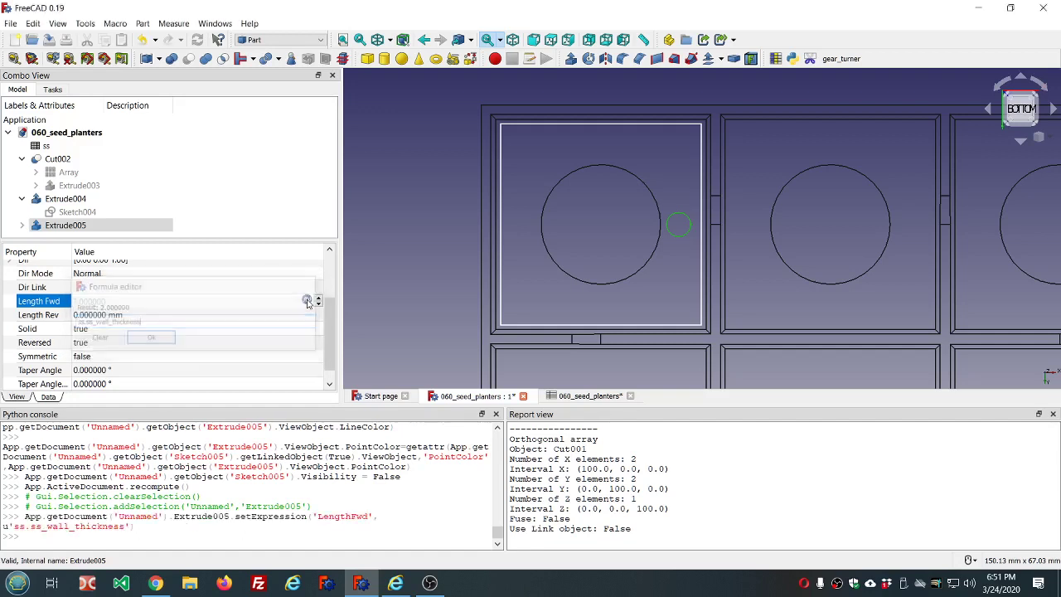
left_click(284, 181)
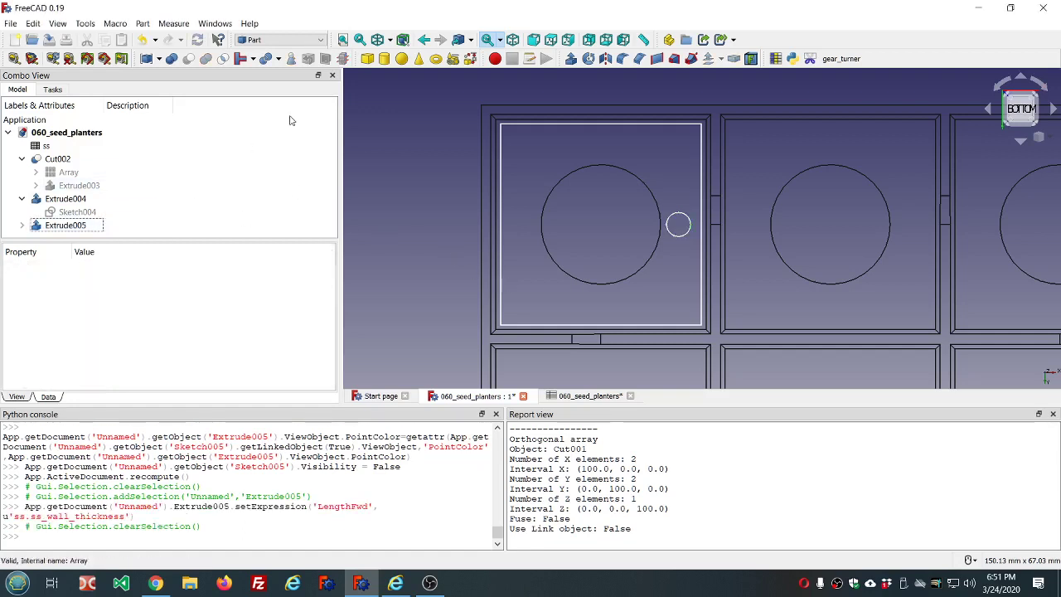
- Set Draw Style to As is, hide Cut002, and select the small cylinder Extrude005
left_click(399, 40)
left_click(402, 73)
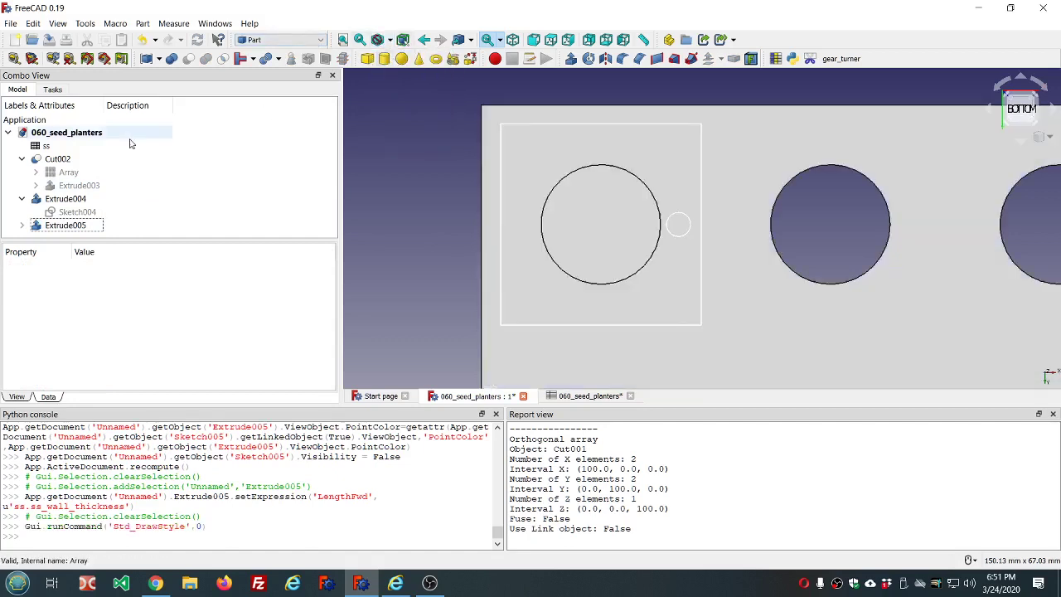
left_click(74, 160)
key("space")
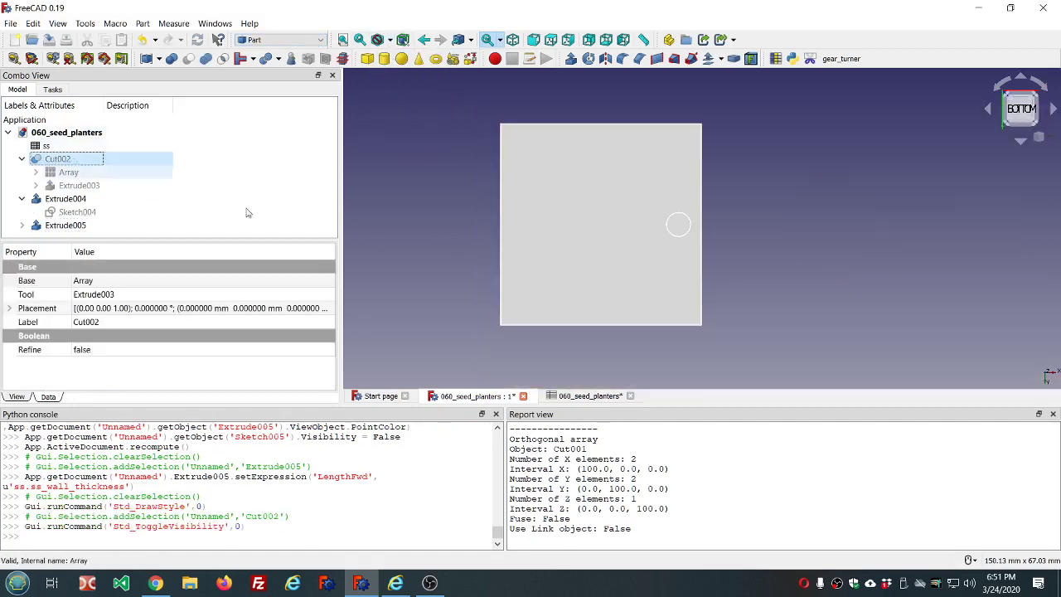
mouse_move(540, 315)
middle_mouse_down()
mouse_move(621, 311)
mouse_move(619, 290)
mouse_move(646, 271)
mouse_move(630, 319)
middle_mouse_up()
left_click(69, 226)
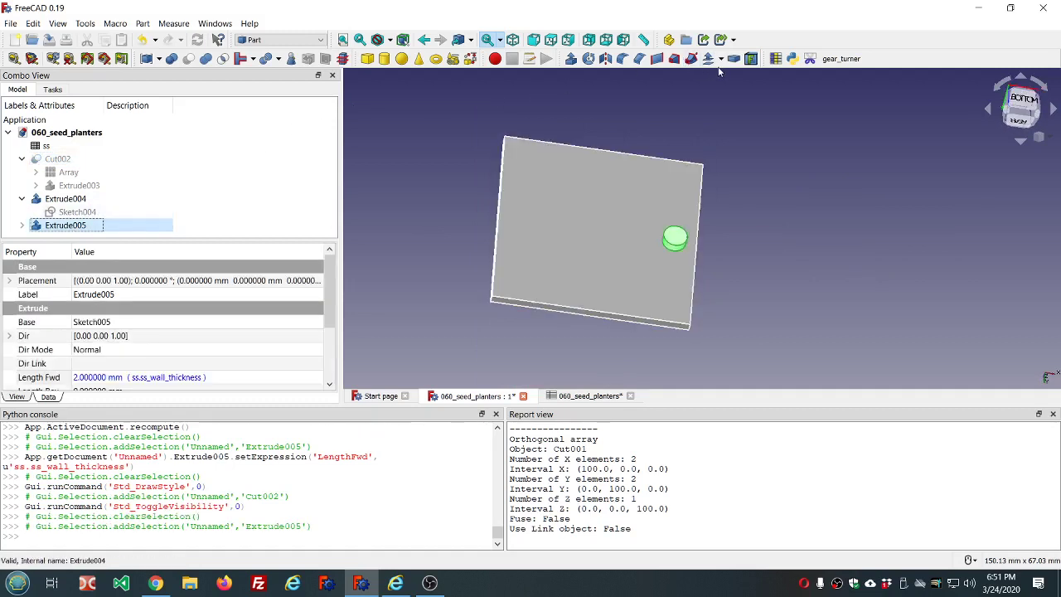
left_click(322, 40)
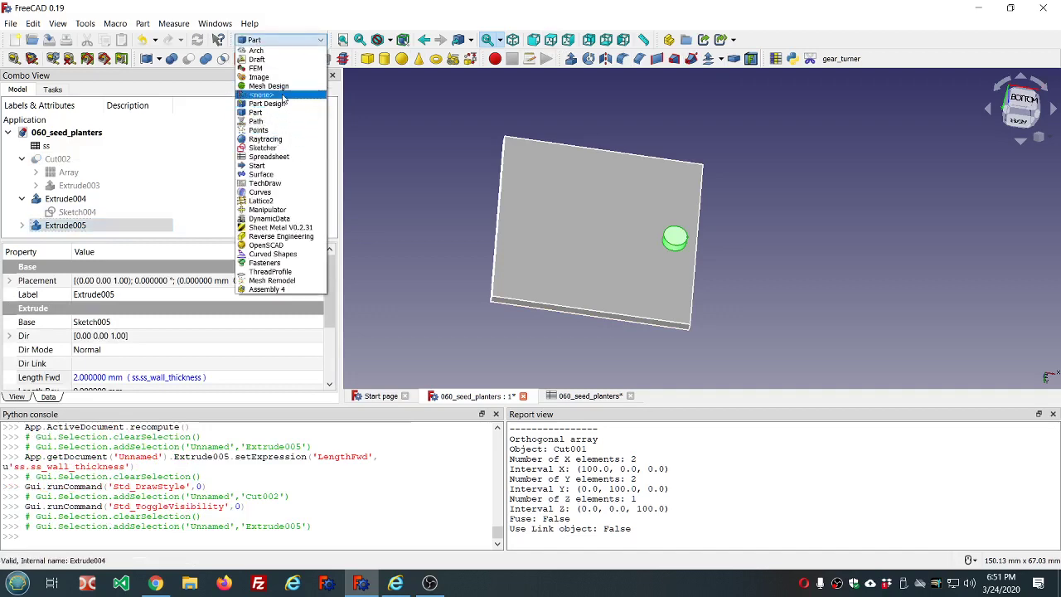
- Create a Draft polar array of Extrude005 around the origin with a 360° angle
left_click(279, 63)
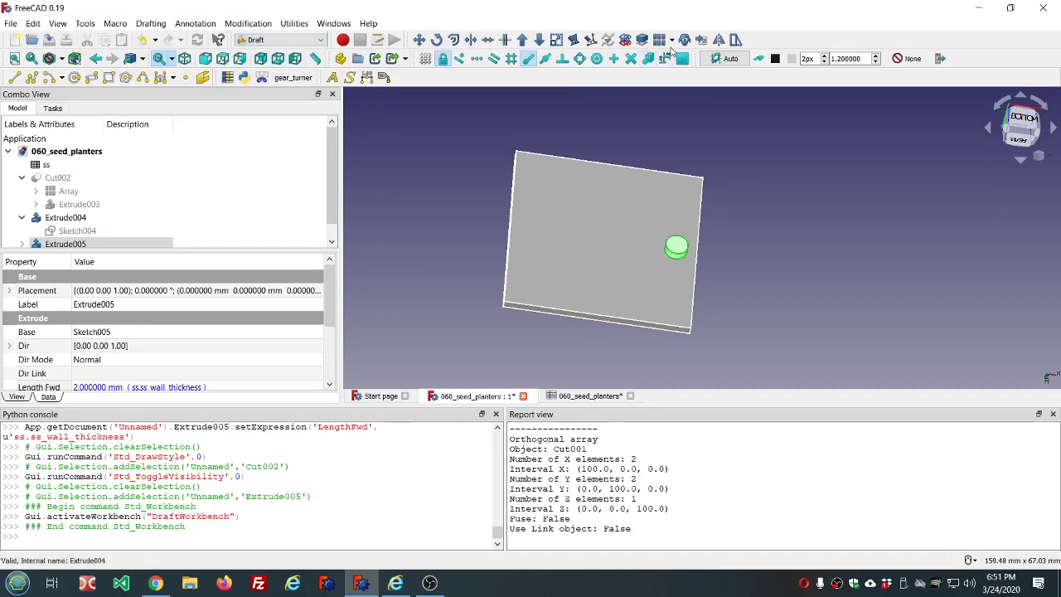
left_click(671, 40)
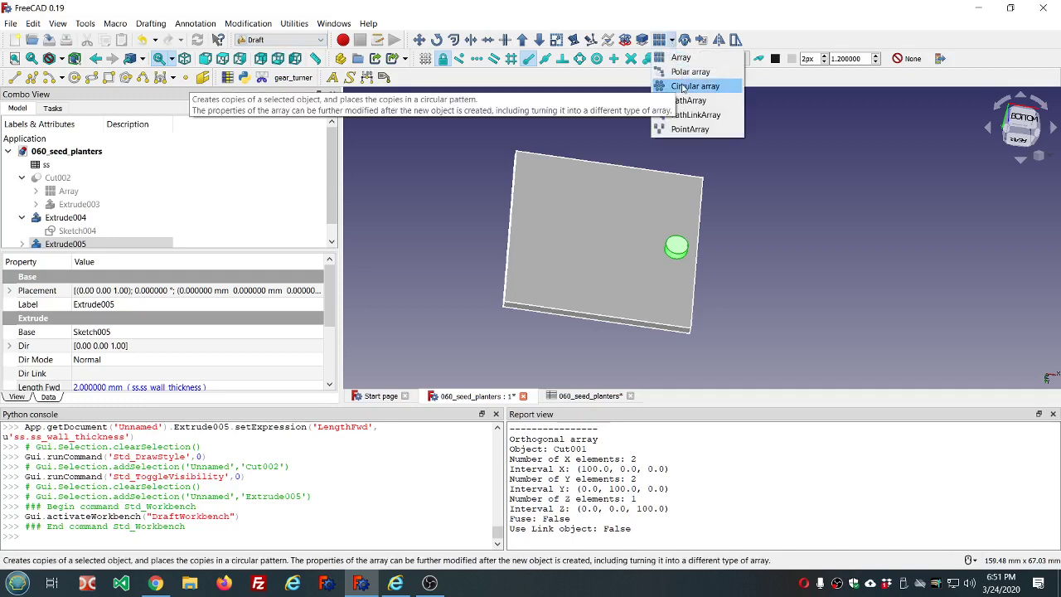
left_click(684, 72)
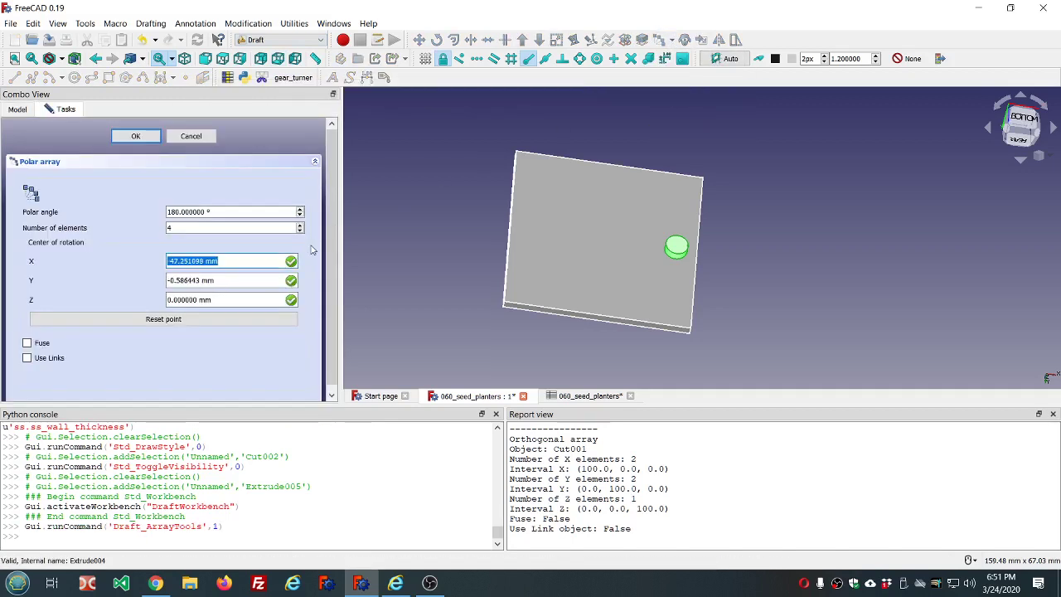
left_click(157, 321)
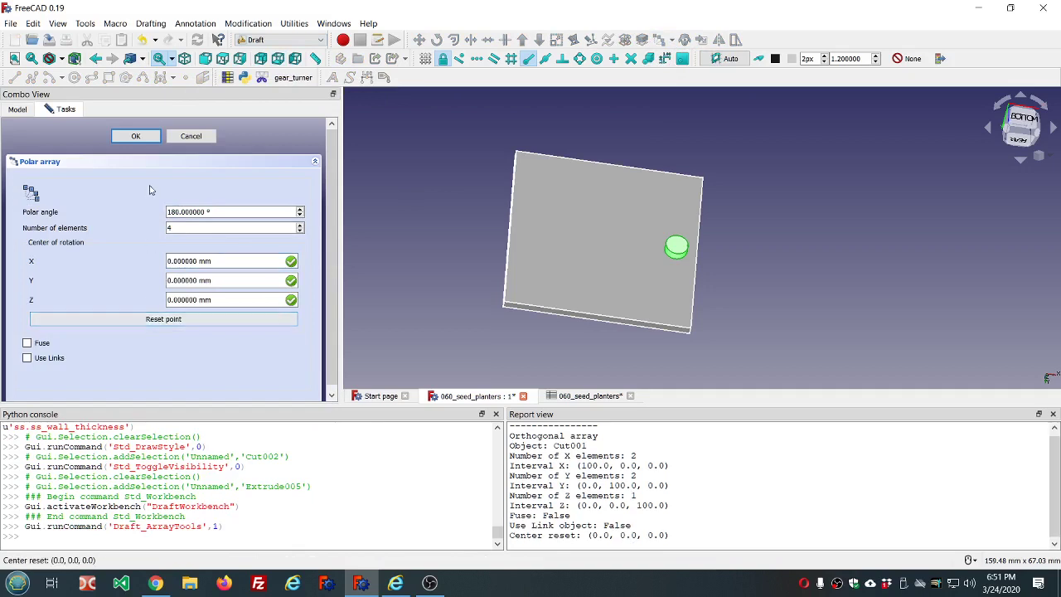
left_click(137, 136)
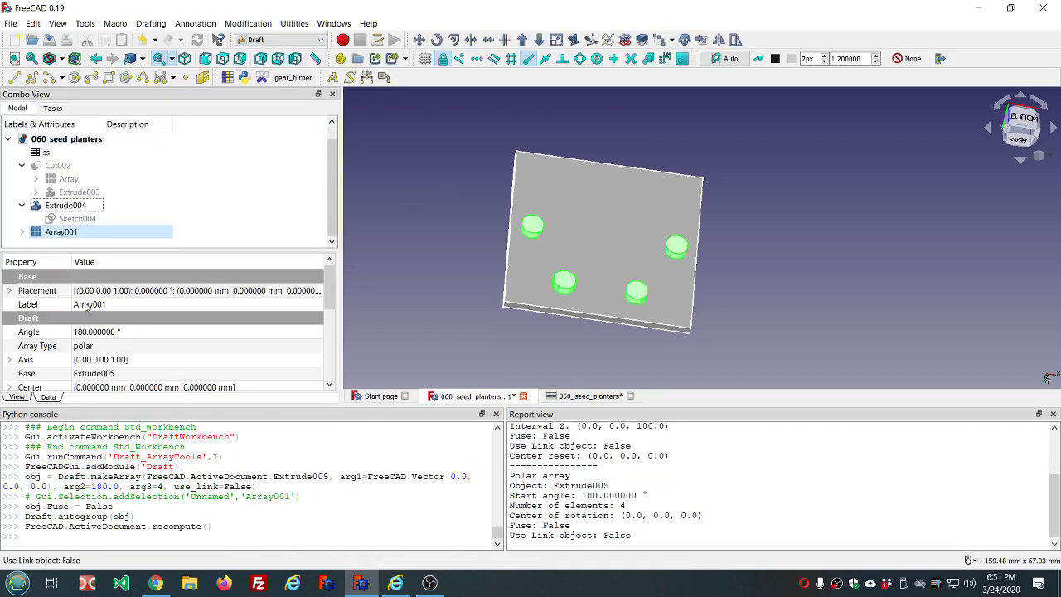
left_click(148, 330)
type("360")
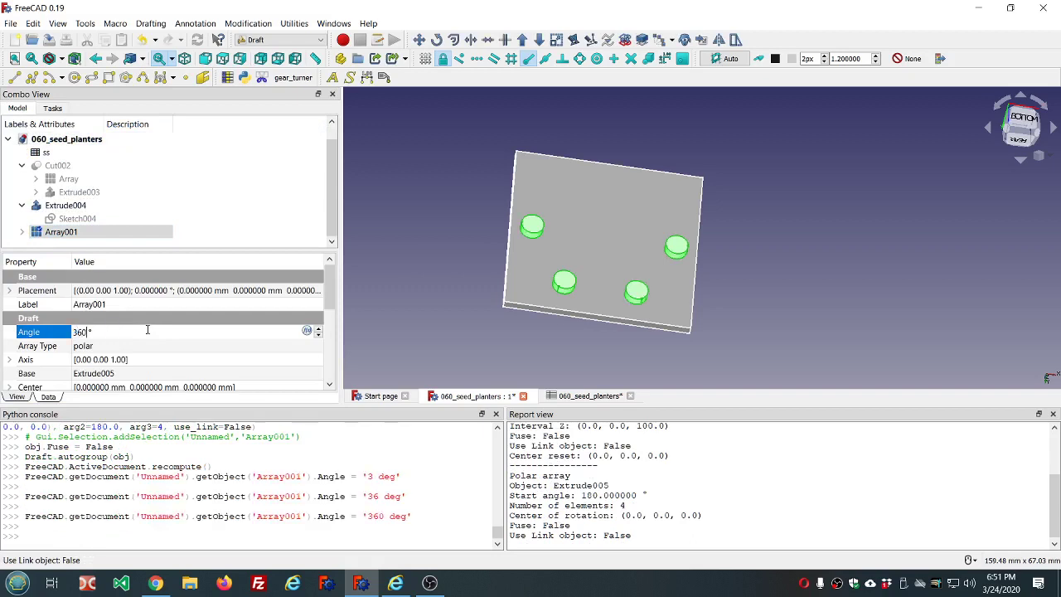
left_click(145, 349)
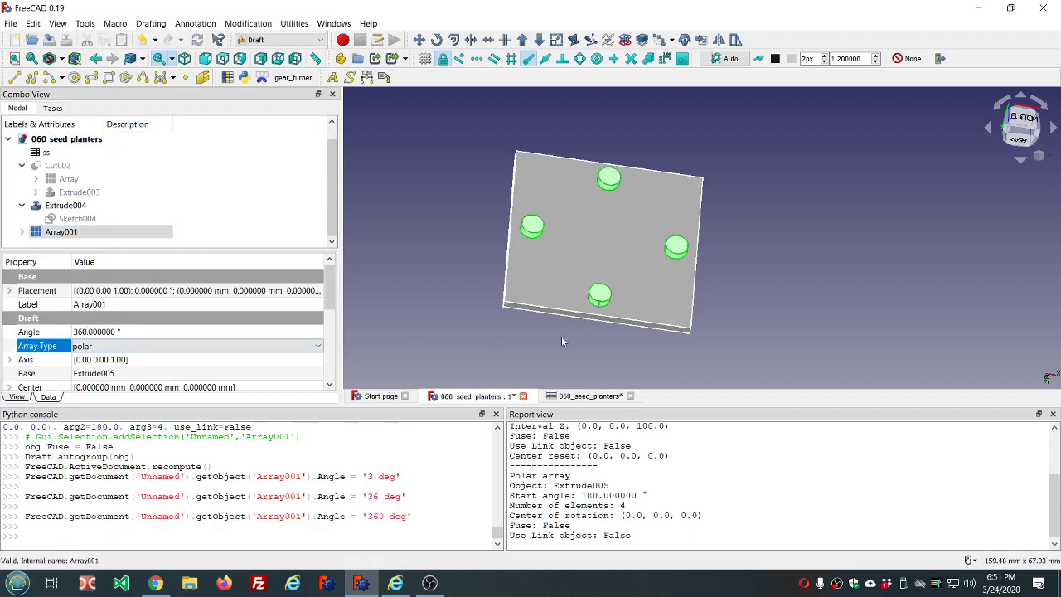
- Fuse the Extrude004 insert plate and Array001 cylinders into one Fusion with Part Union
middle_click_drag(636, 351, 656, 305)
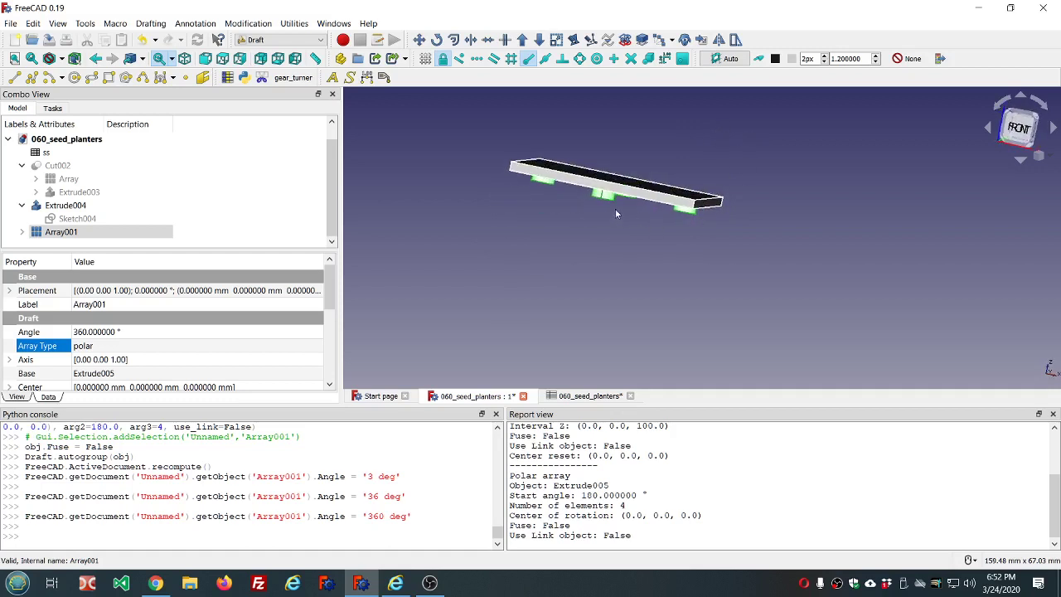
mouse_move(529, 144)
middle_mouse_down()
mouse_move(548, 174)
mouse_move(537, 141)
mouse_move(552, 133)
mouse_move(704, 104)
mouse_move(547, 178)
middle_mouse_up()
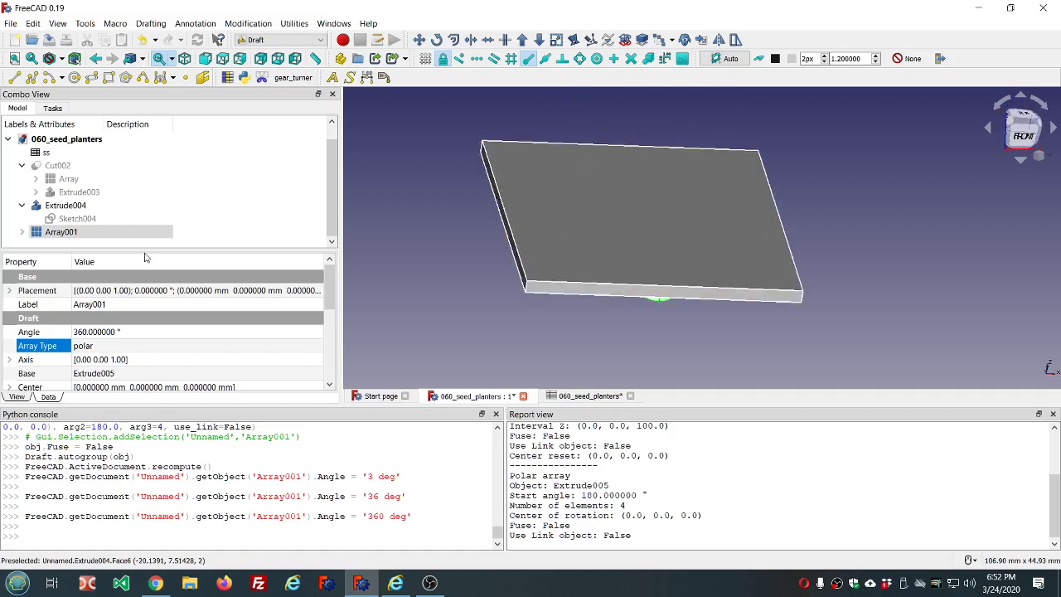
left_click(55, 213)
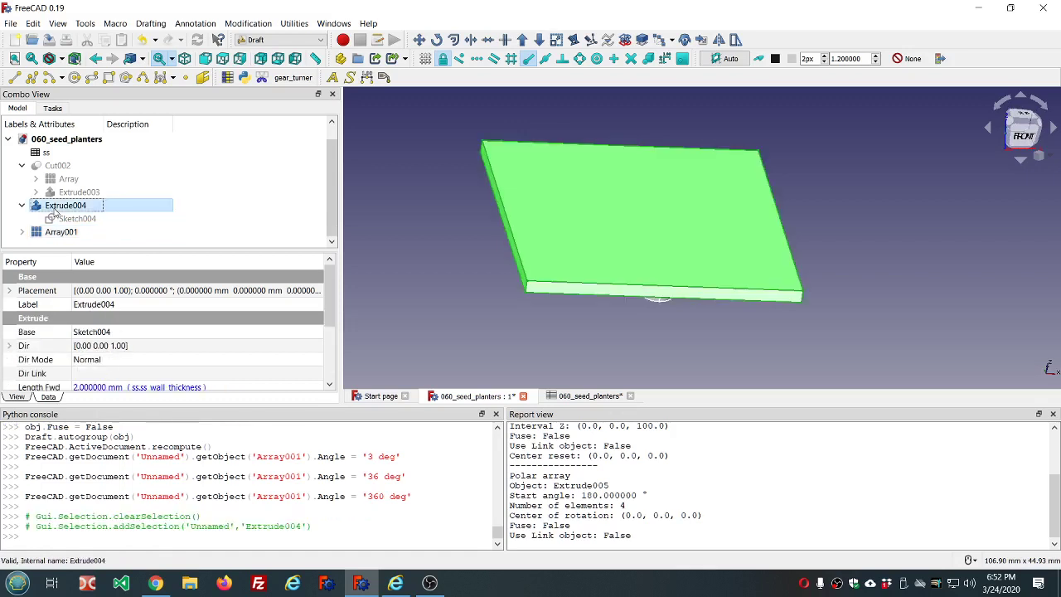
left_click(62, 232, "ctrl")
left_click(314, 41)
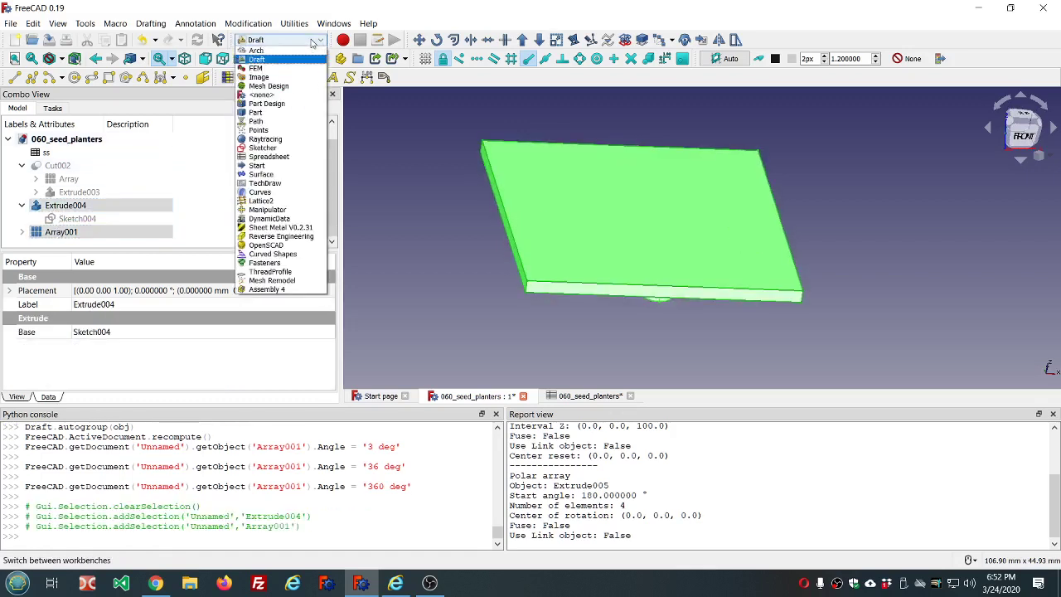
left_click(261, 112)
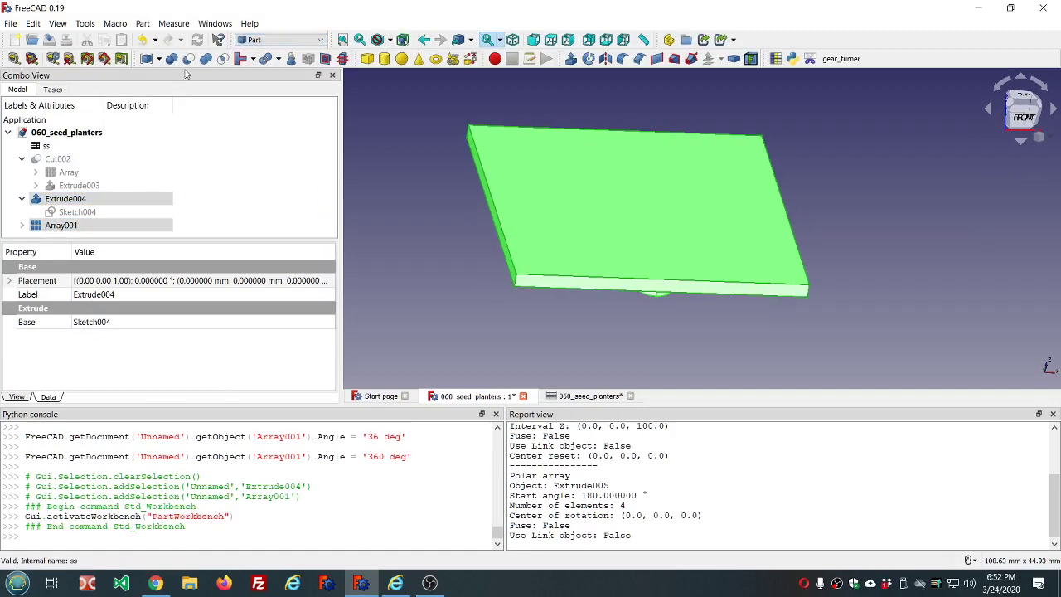
left_click(206, 58)
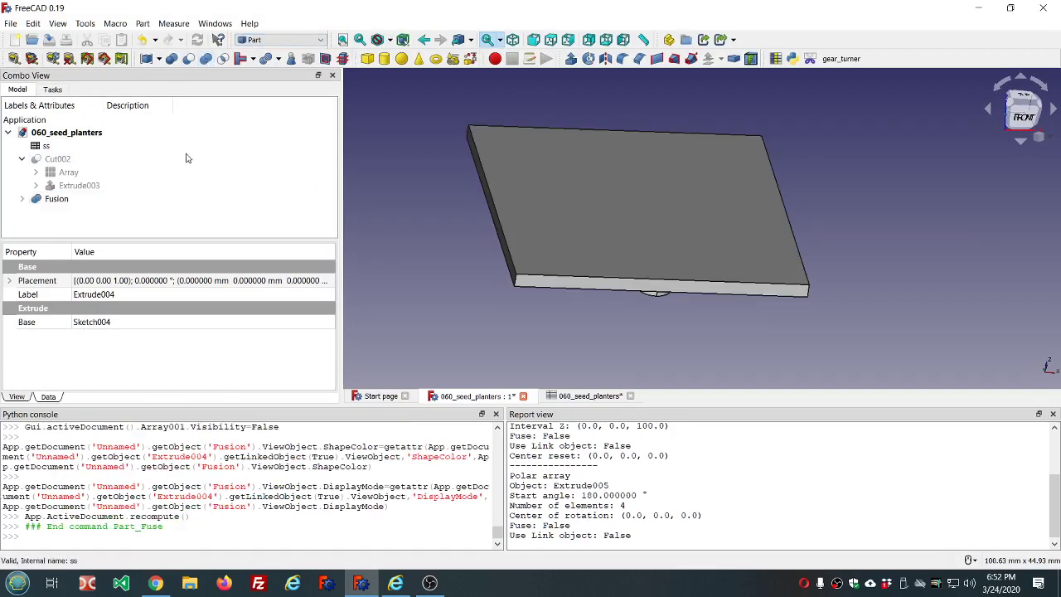
- Make the Cut002 tray visible again and select the new Fusion object
left_click(75, 158)
key("space")
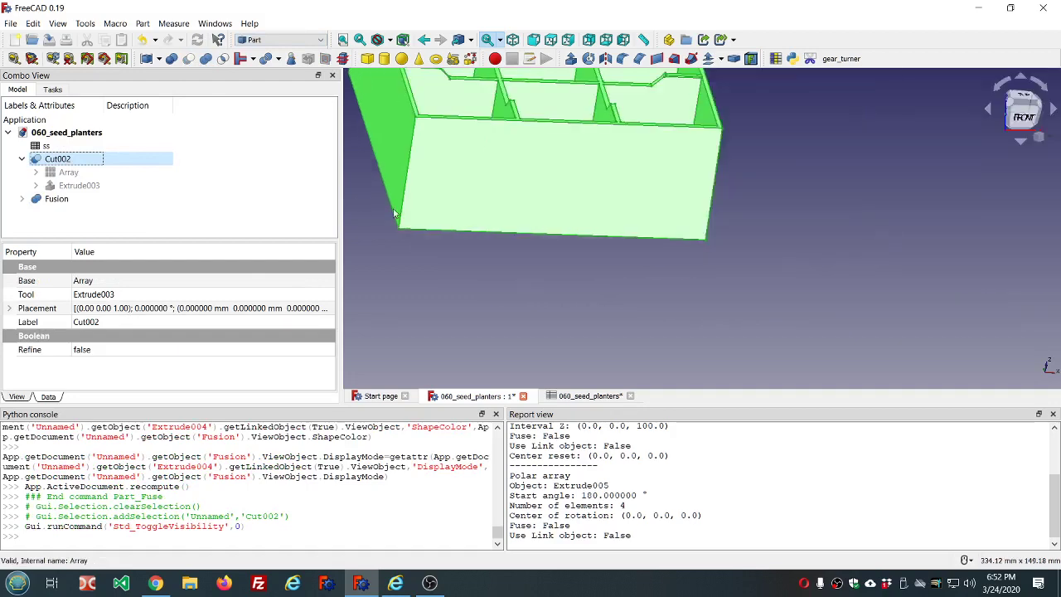
middle_click_drag(395, 214, 549, 179)
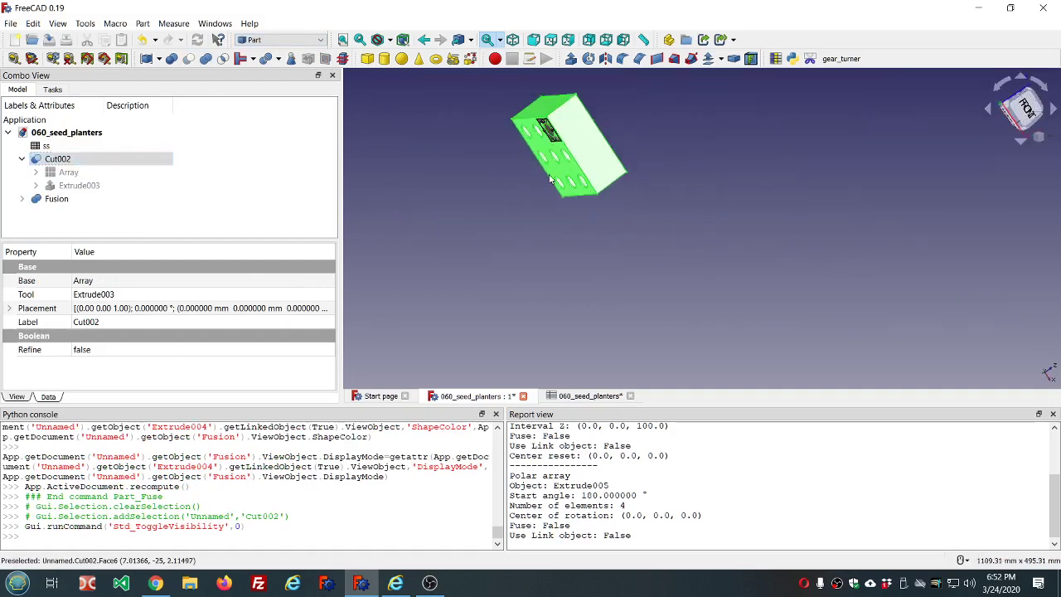
scroll(549, 180, "up", 5)
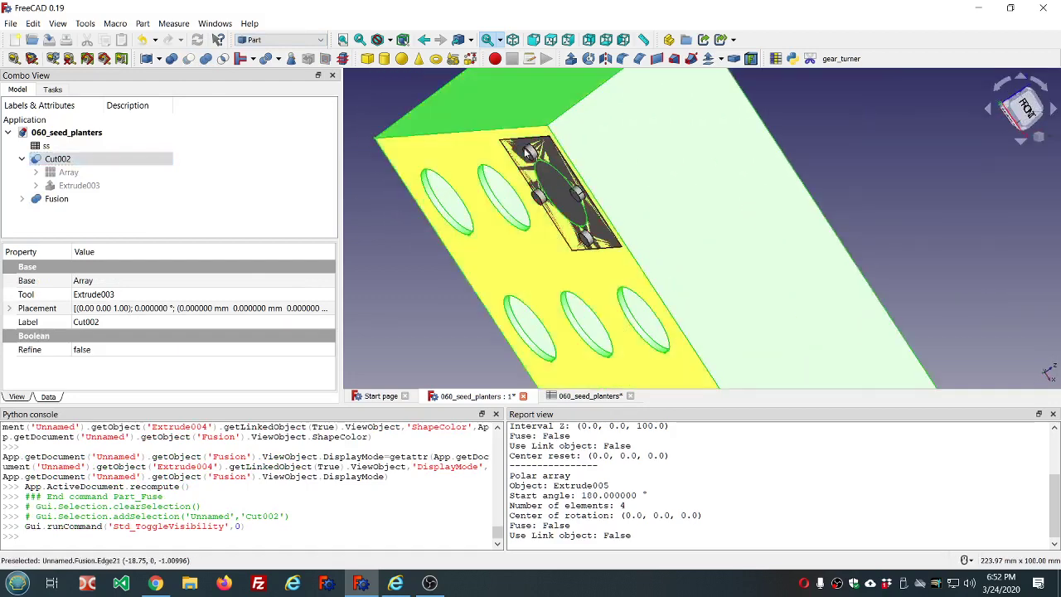
left_click(70, 202)
- Raise the Fusion's Placement z position to 3 mm
left_click(10, 297)
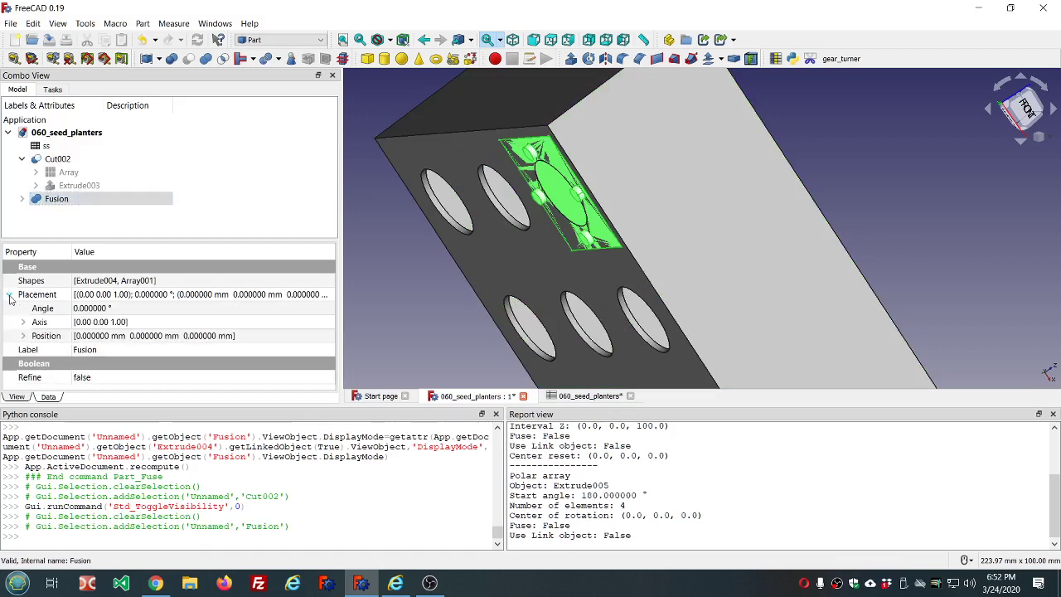
left_click(23, 337)
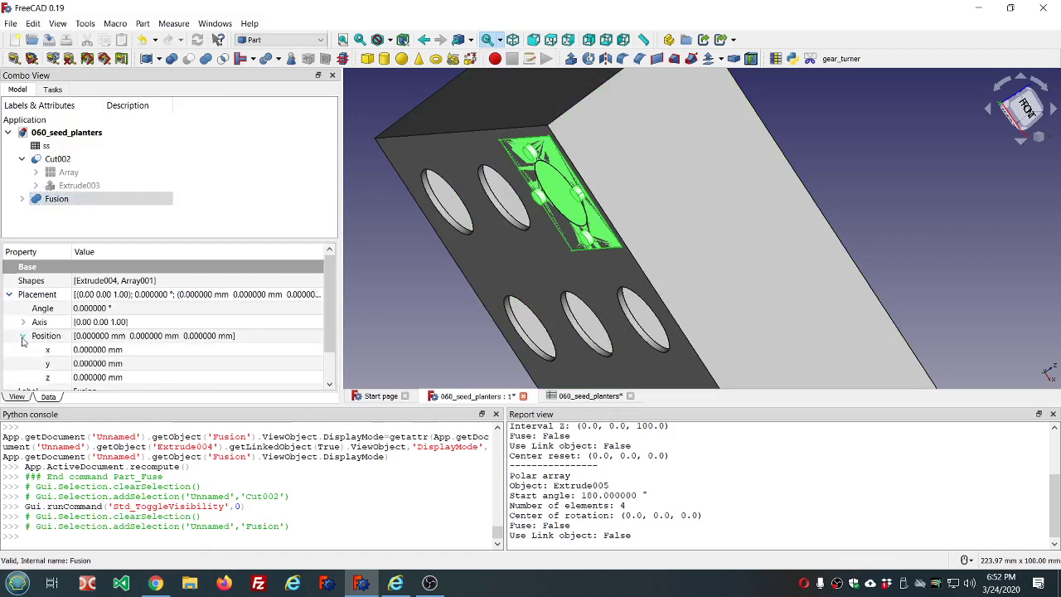
left_click(148, 377)
type("1")
key("Up")
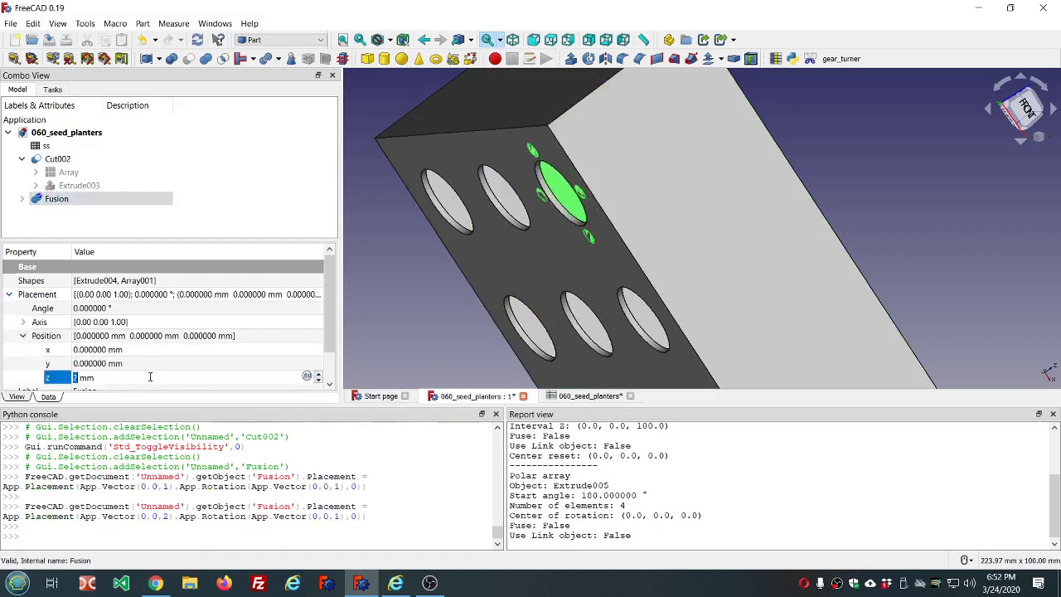
key("Up")
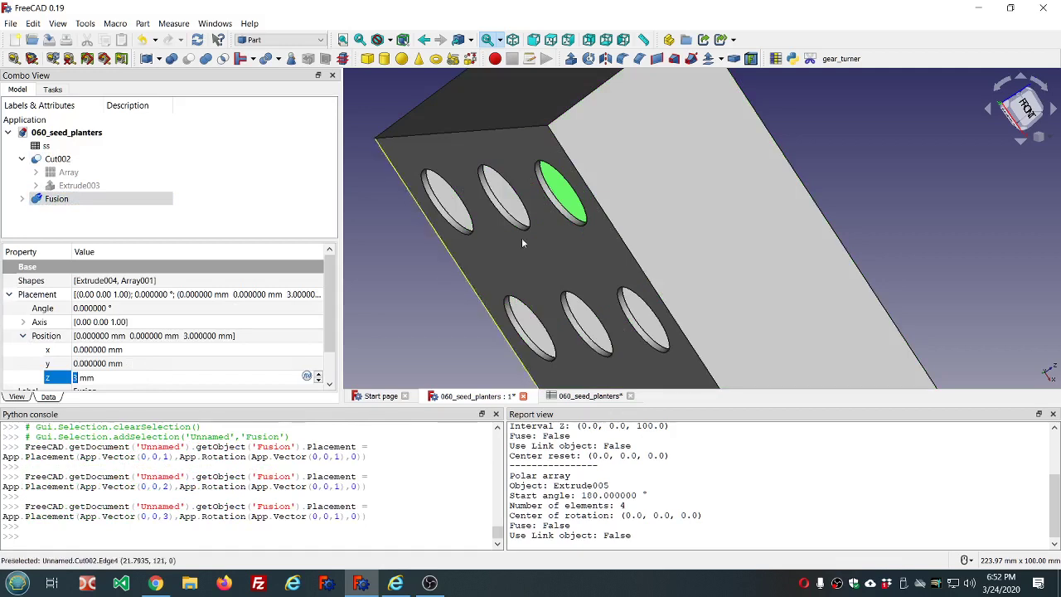
- Switch the draw style to Wireframe and look at the model from the front
middle_click_drag(622, 185, 602, 204)
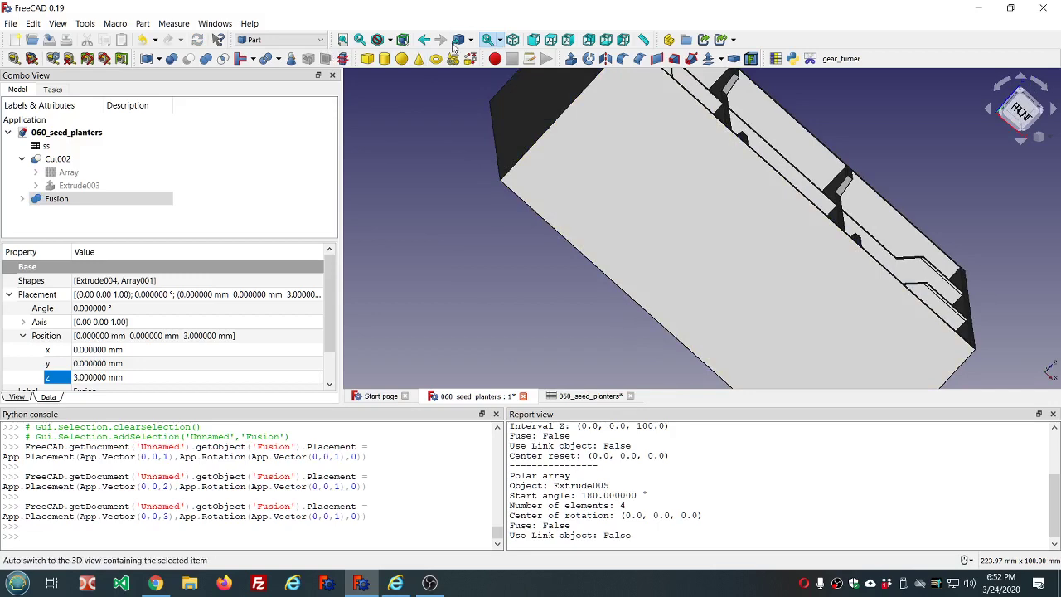
left_click(392, 41)
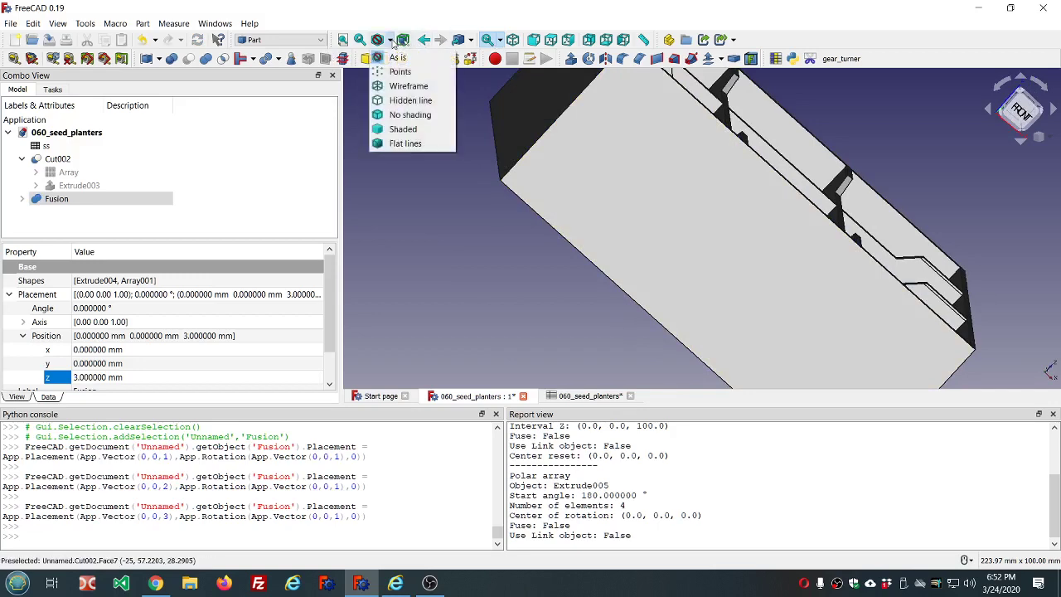
left_click(393, 86)
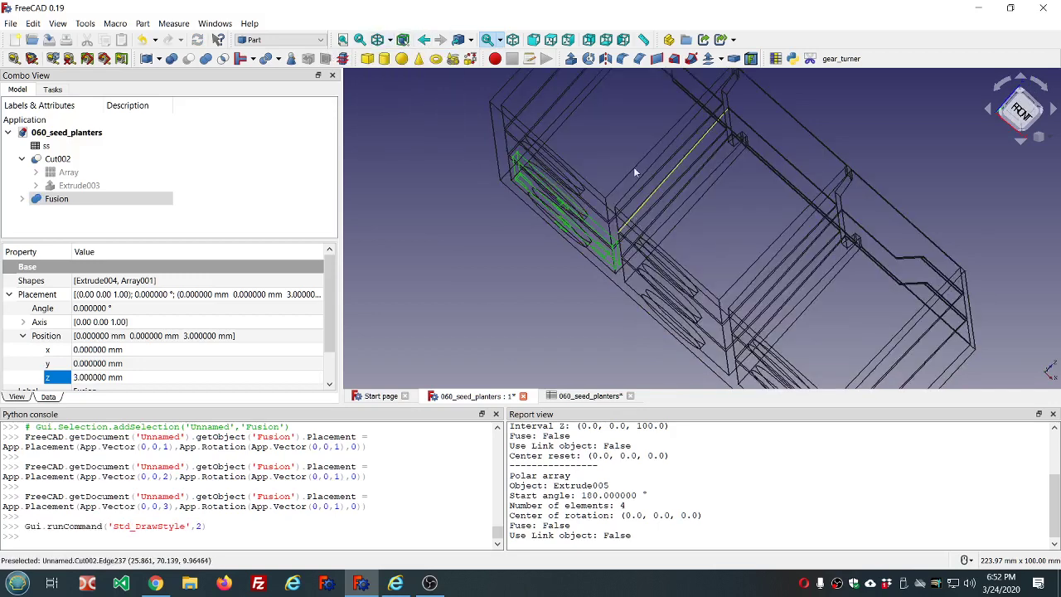
mouse_move(633, 167)
middle_mouse_down()
mouse_move(624, 150)
mouse_move(635, 182)
middle_mouse_up()
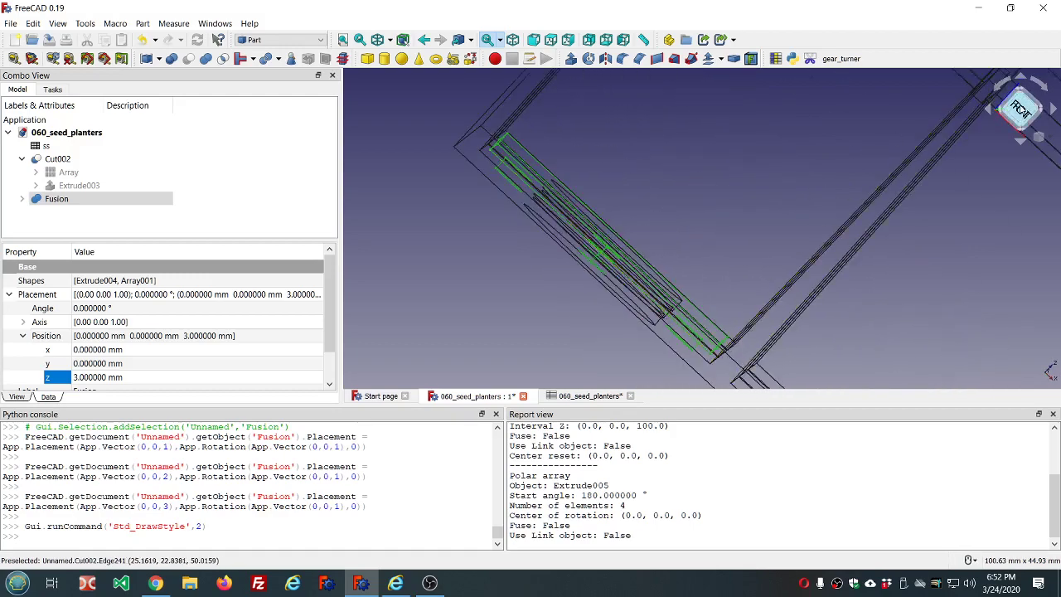
left_click(1020, 108)
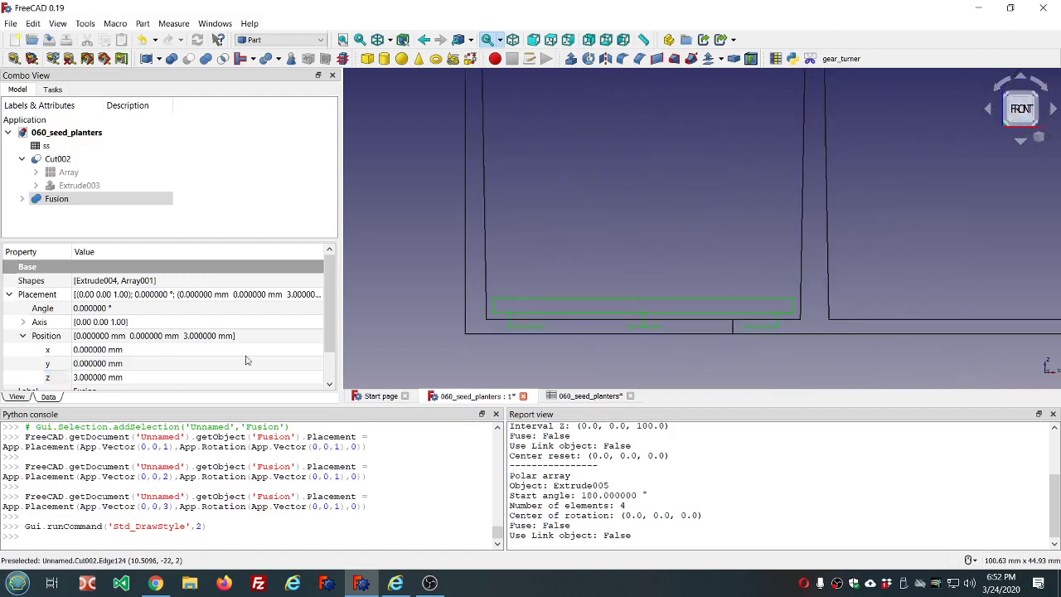
- Adjust the Fusion's z position to 4 mm, then clear the selection
left_click(153, 380)
scroll(154, 377, "up", 1)
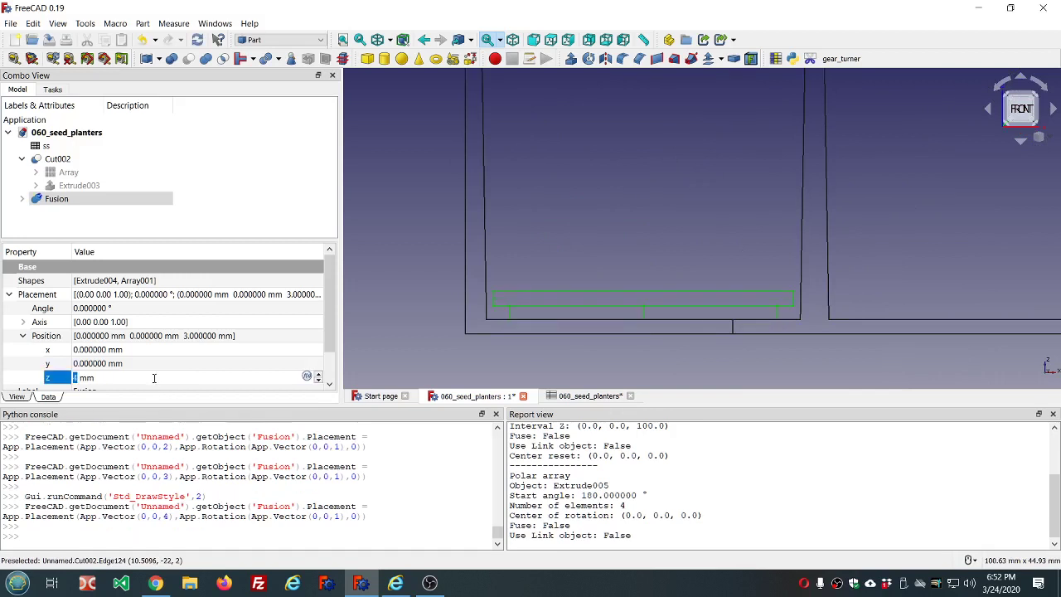
scroll(154, 378, "up", 1)
scroll(154, 378, "down", 1)
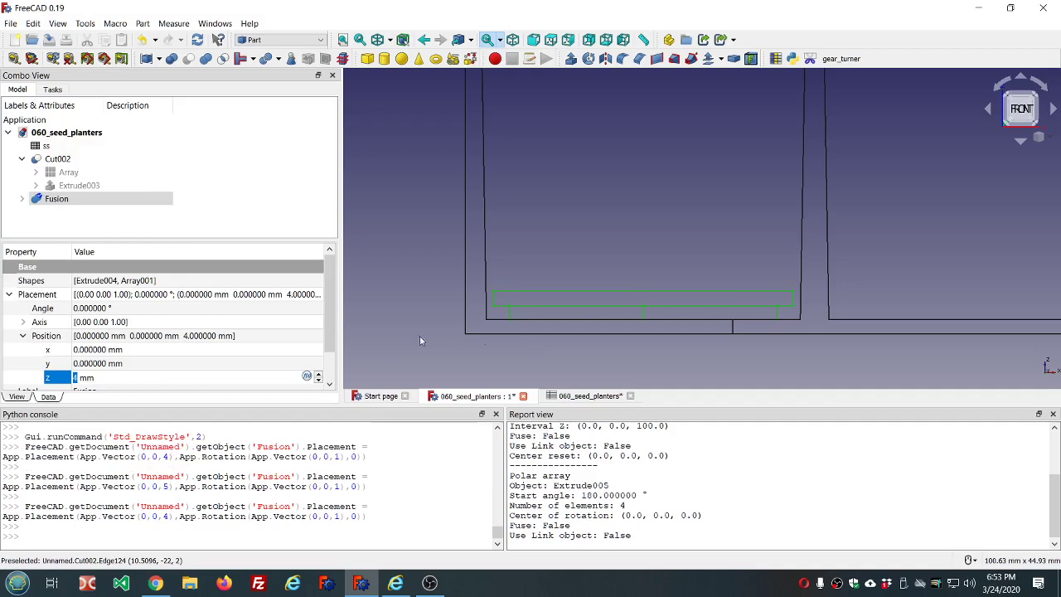
left_click(400, 265)
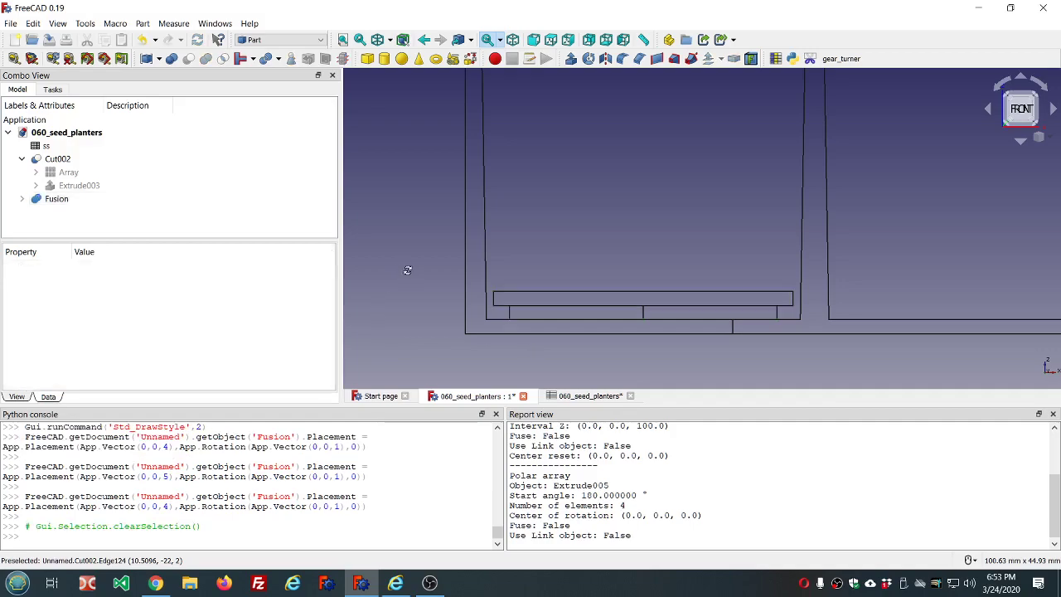
mouse_move(397, 265)
middle_mouse_down()
mouse_move(422, 270)
mouse_move(407, 268)
mouse_move(407, 230)
mouse_move(387, 239)
mouse_move(413, 275)
middle_mouse_up()
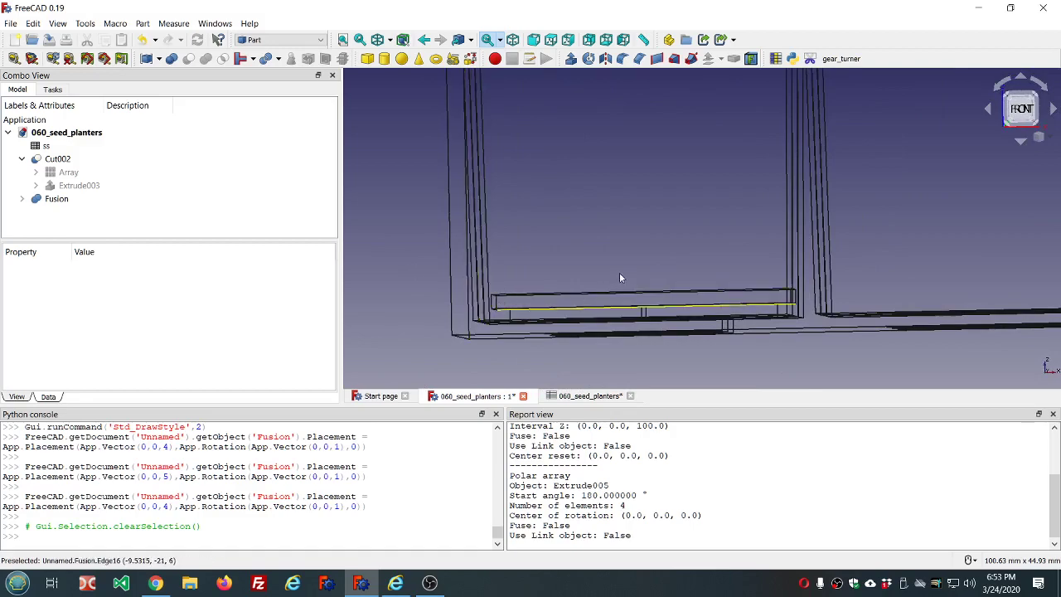
mouse_move(620, 272)
middle_mouse_down()
mouse_move(625, 232)
mouse_move(616, 272)
mouse_move(611, 254)
mouse_move(543, 222)
mouse_move(520, 252)
mouse_move(658, 164)
middle_mouse_up()
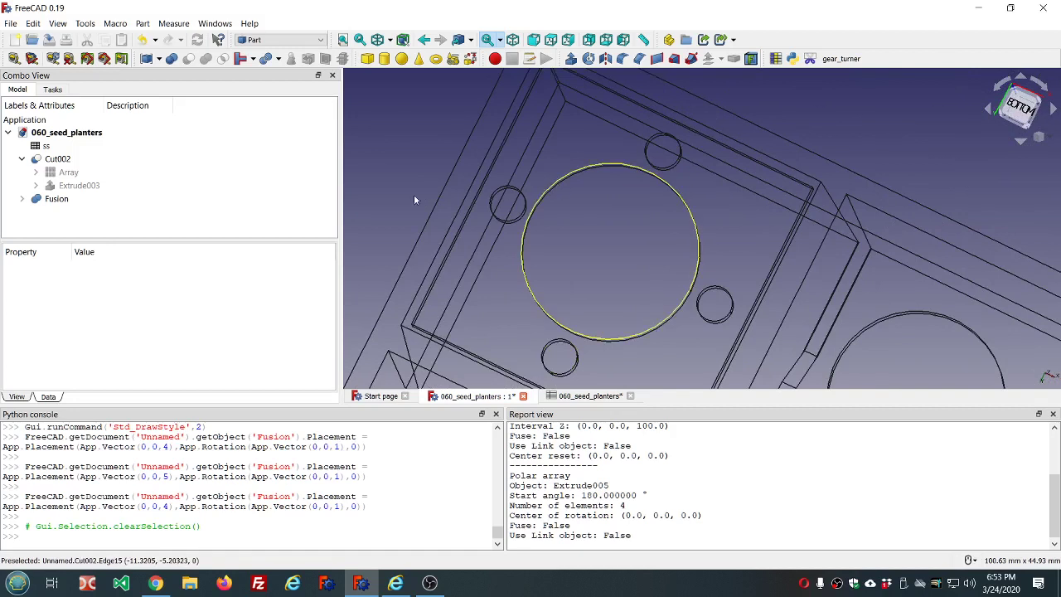
- Set Array001's Number Polar to 6 in its Data properties
left_click(22, 198)
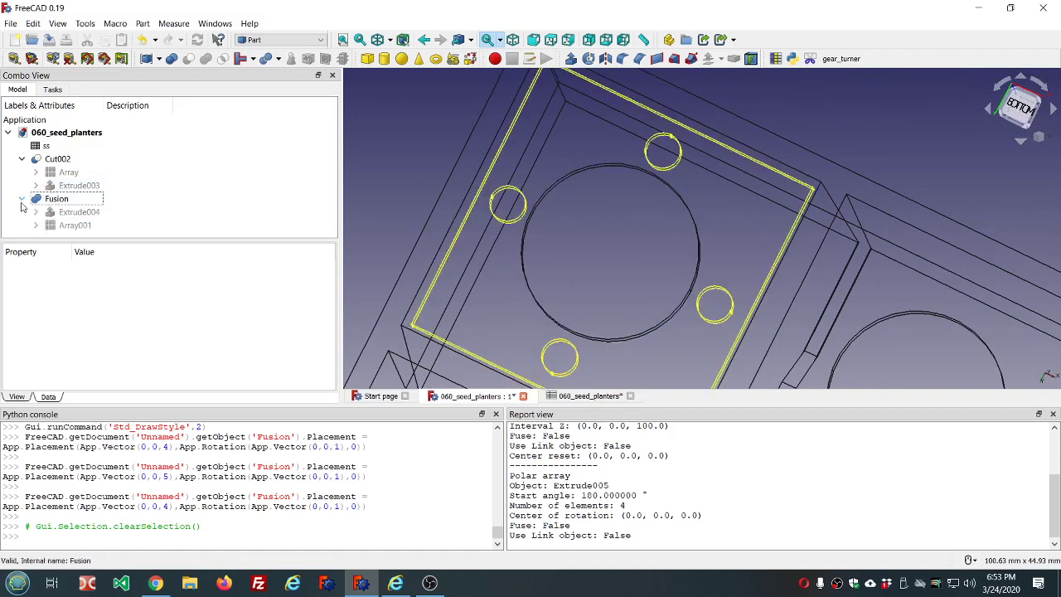
left_click(71, 225)
scroll(236, 343, "down", 2)
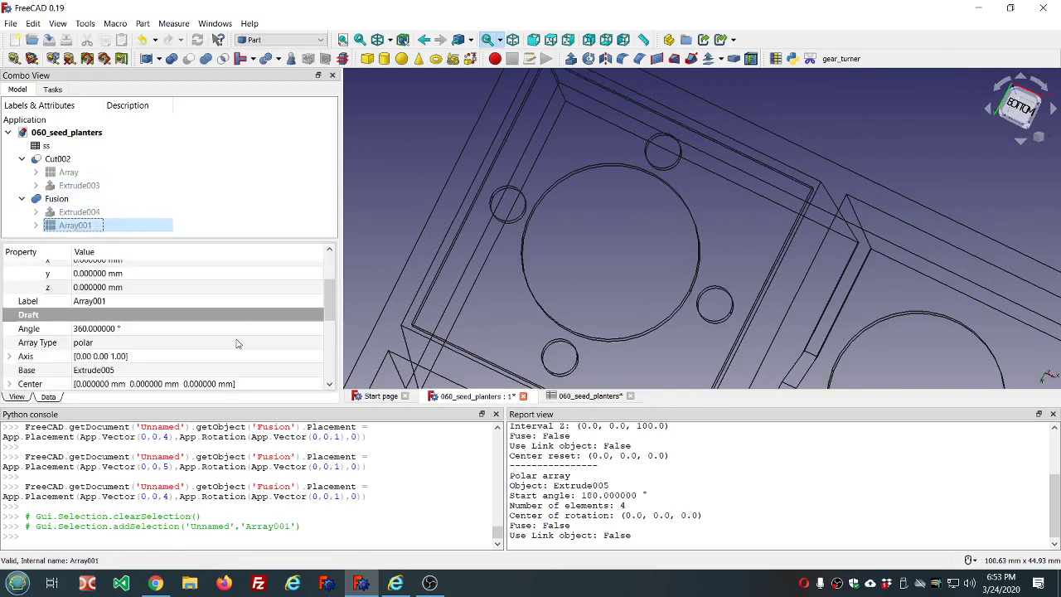
scroll(236, 343, "down", 2)
scroll(236, 343, "down", 1)
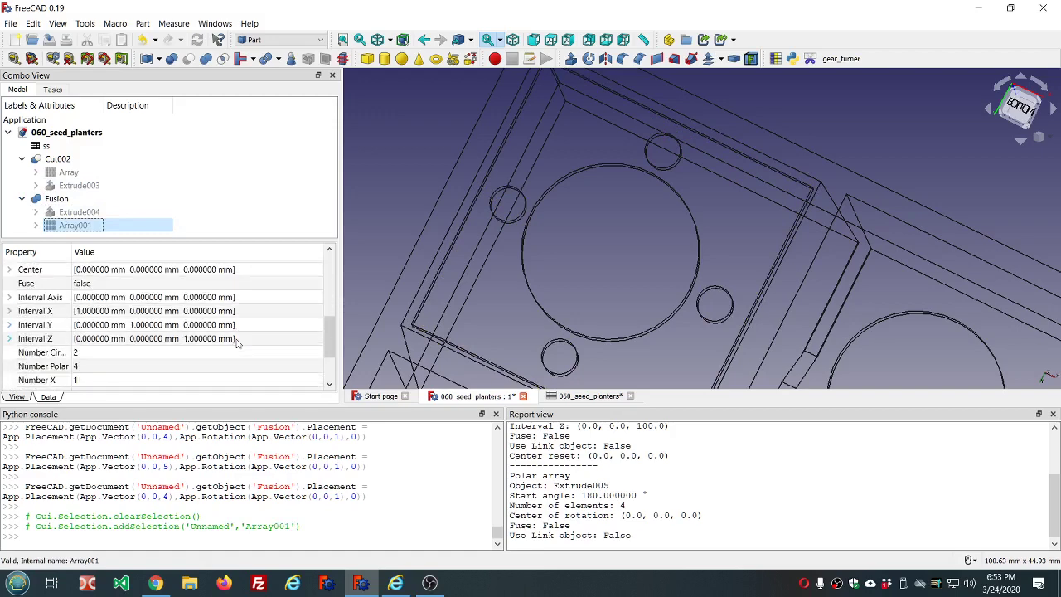
scroll(236, 343, "down", 1)
left_click(236, 331)
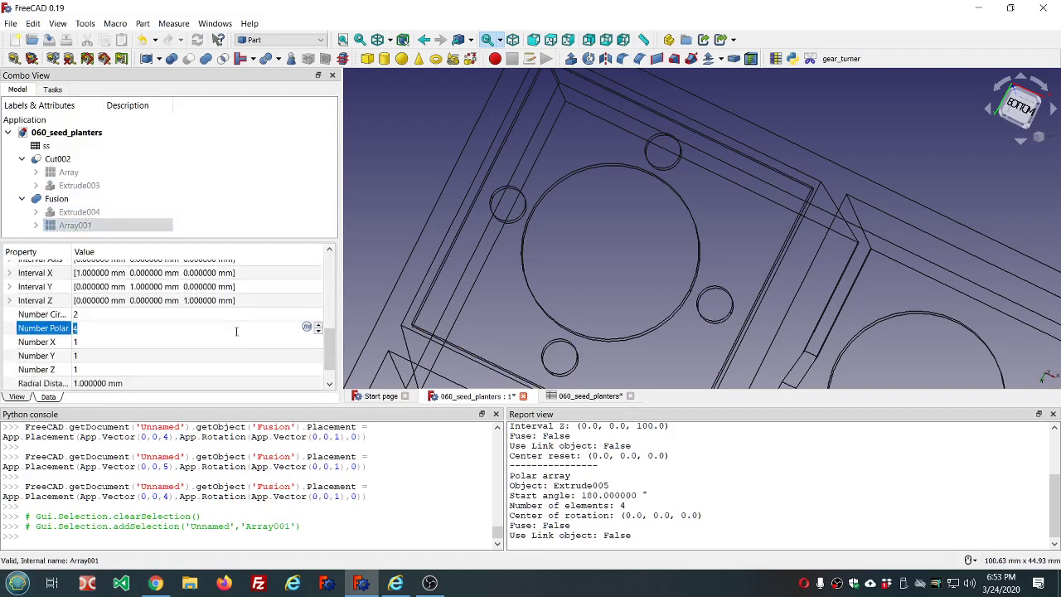
scroll(237, 330, "up", 1)
scroll(236, 331, "up", 1)
- Deselect and orbit below the front to check the six pegs around the pot hole
left_click(264, 166)
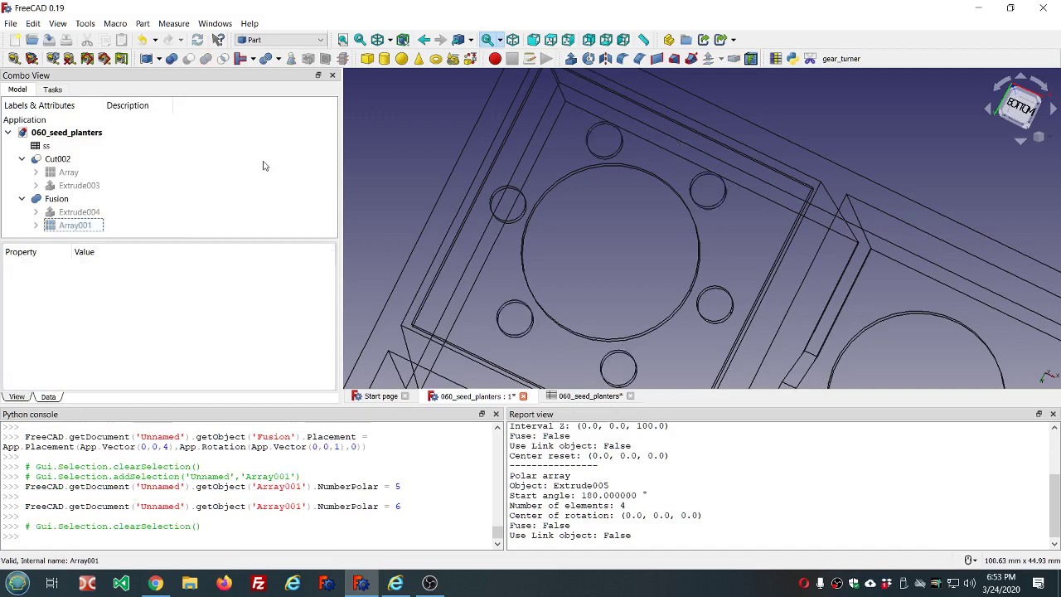
scroll(570, 192, "down", 3)
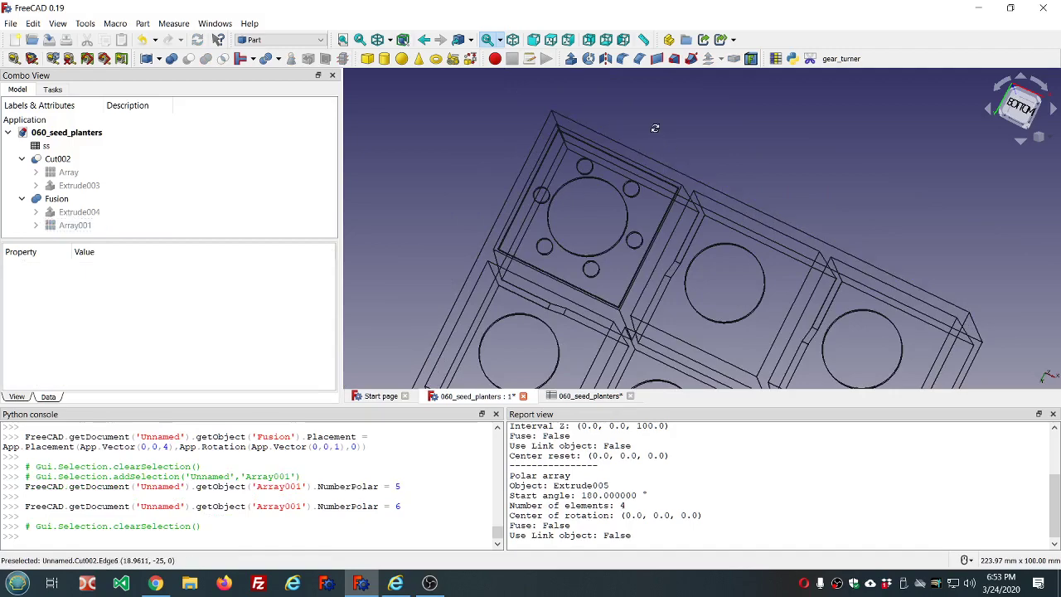
mouse_move(655, 128)
middle_mouse_down()
mouse_move(652, 170)
mouse_move(614, 261)
middle_mouse_up()
- Set Cut002's Draw Style back to As is for normal shaded display
left_click(137, 159)
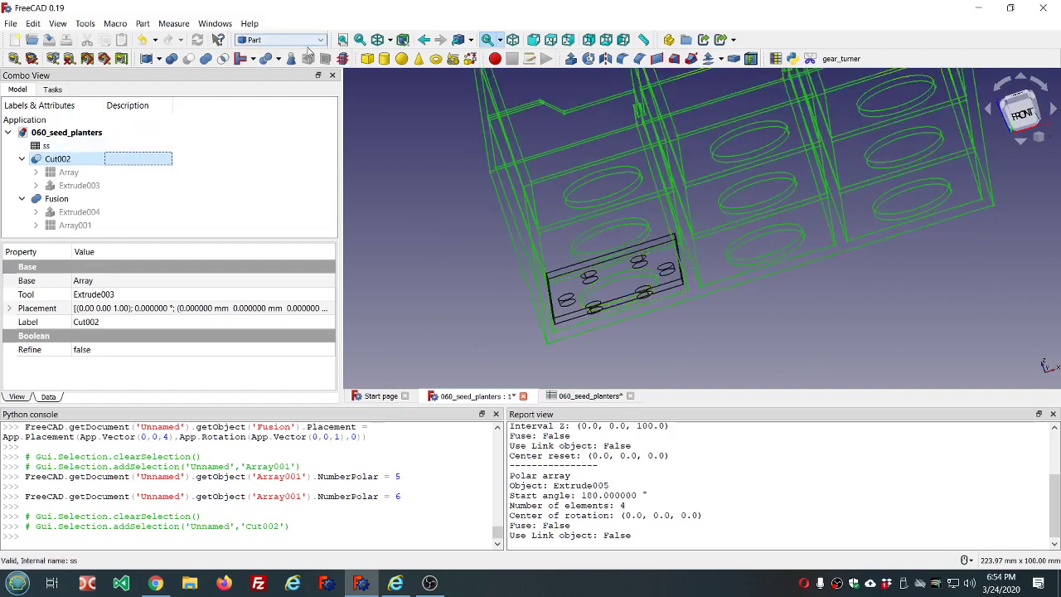
left_click(389, 42)
left_click(402, 52)
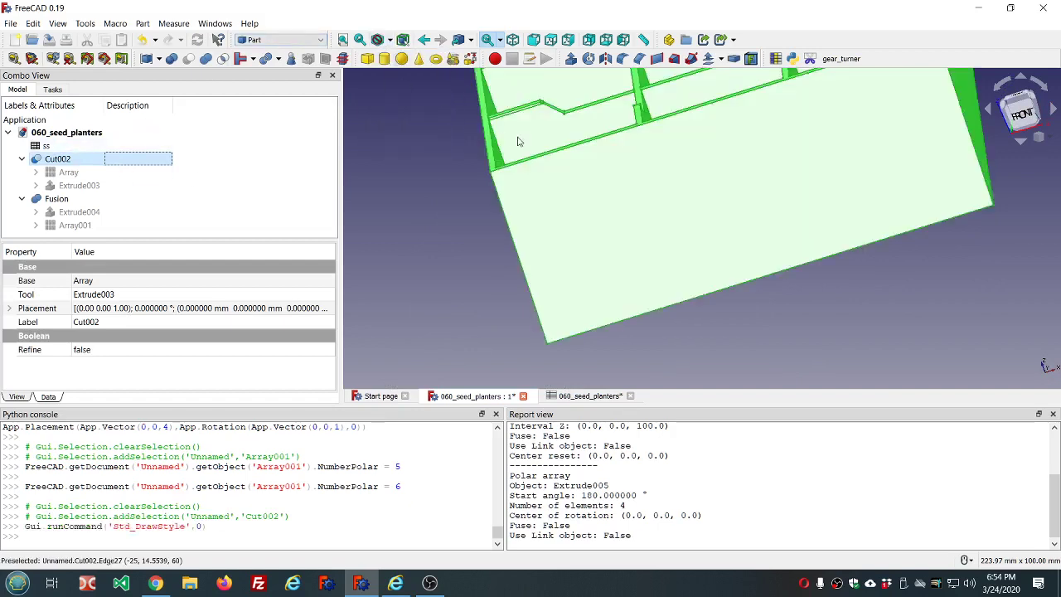
scroll(760, 141, "down", 5)
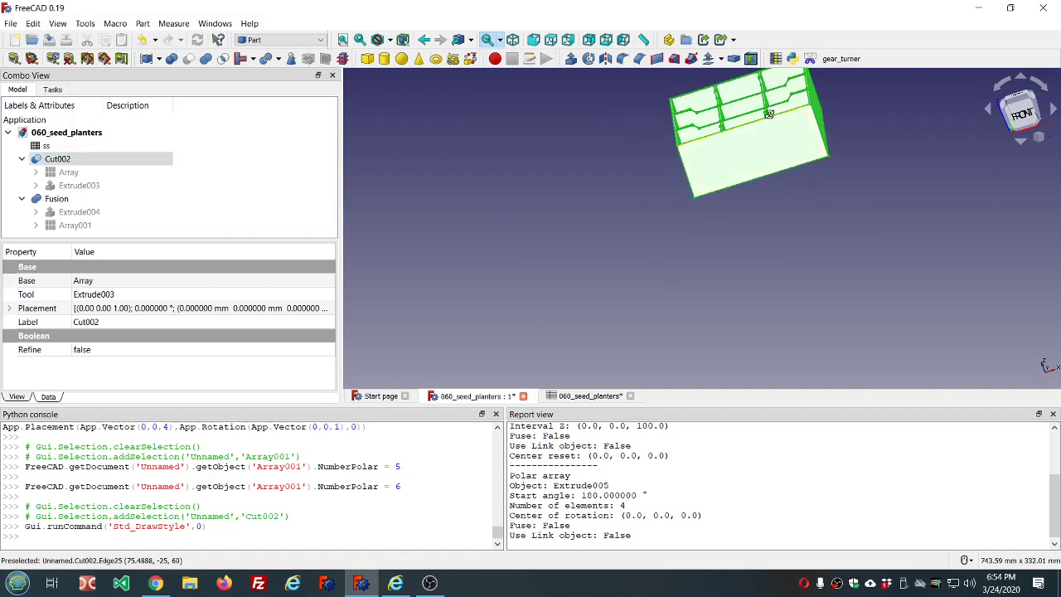
mouse_move(761, 141)
middle_mouse_down()
mouse_move(778, 171)
mouse_move(747, 162)
mouse_move(773, 151)
middle_mouse_up()
- Zoom and orbit to inspect the shaded tray's side walls from low angles
scroll(777, 155, "up", 3)
scroll(772, 150, "up", 5)
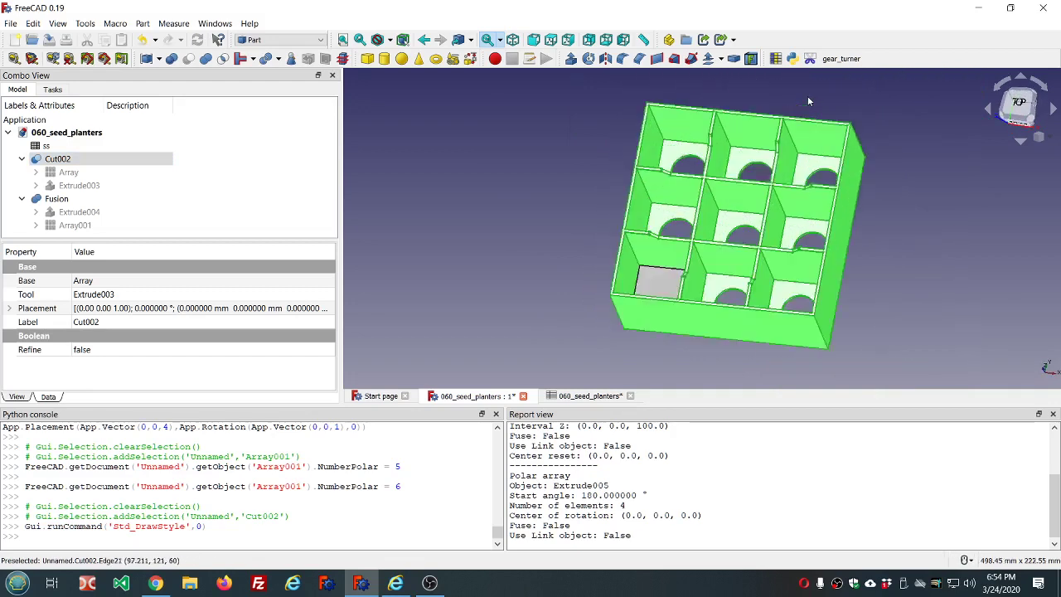
scroll(773, 149, "up", 2)
mouse_move(772, 149)
middle_mouse_down()
mouse_move(805, 149)
mouse_move(810, 217)
middle_mouse_up()
scroll(805, 148, "down", 5)
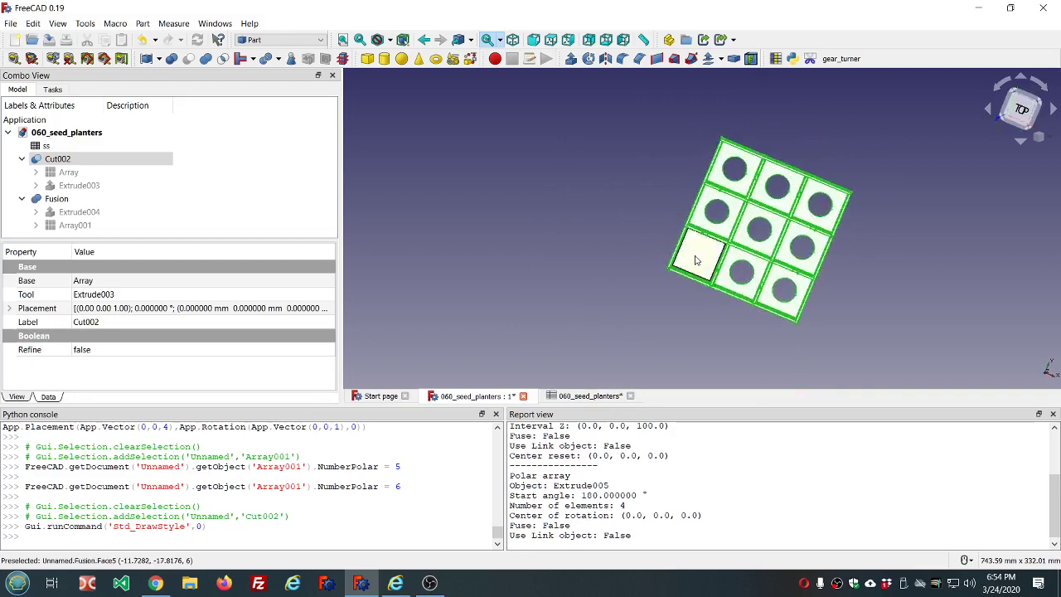
scroll(696, 261, "up", 5)
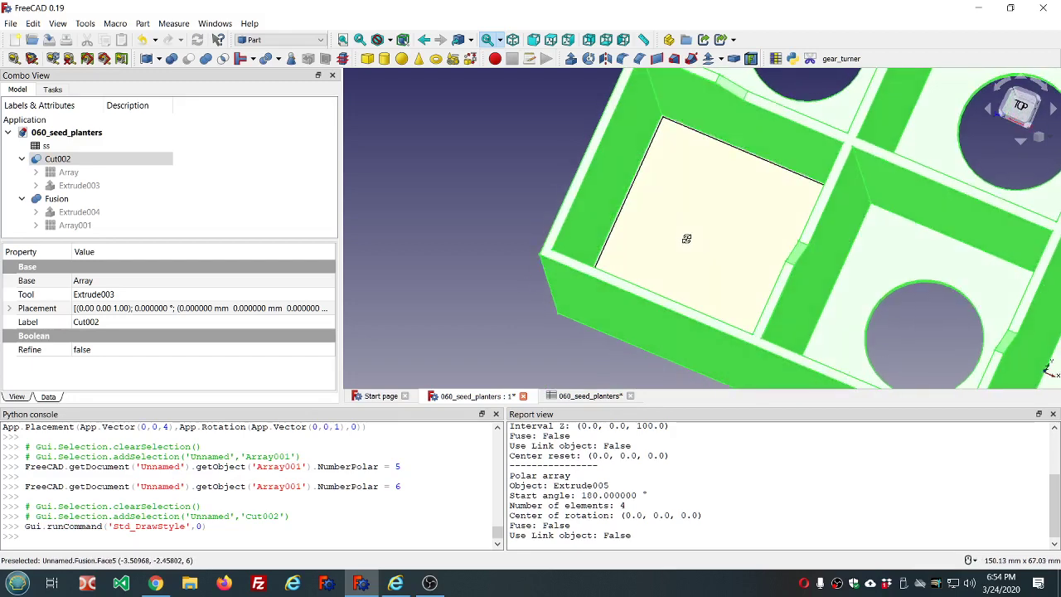
middle_click_drag(696, 253, 692, 251)
scroll(692, 250, "down", 2)
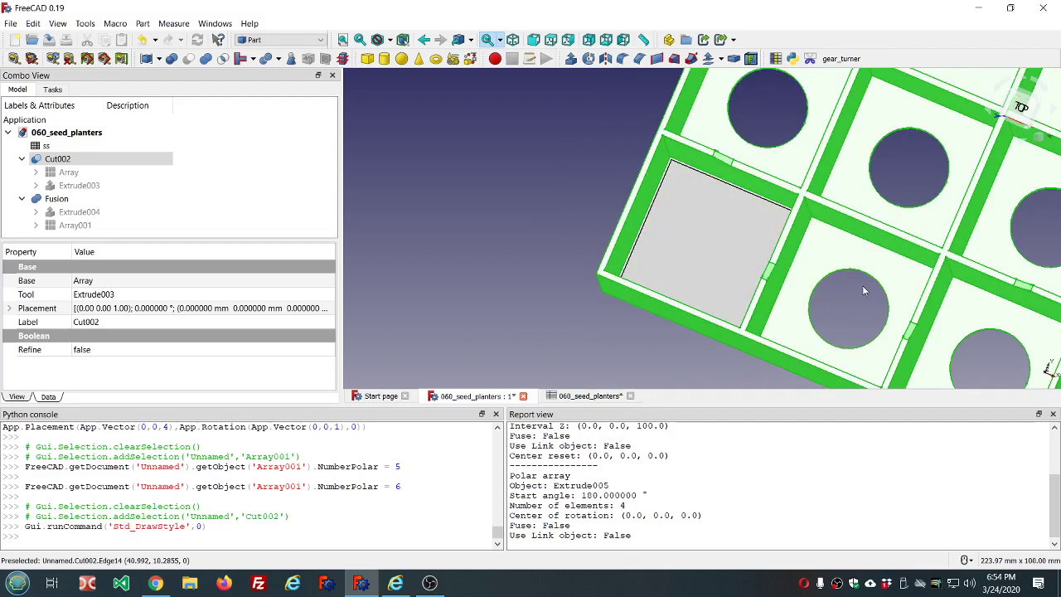
mouse_move(862, 285)
middle_mouse_down()
mouse_move(743, 219)
mouse_move(713, 109)
middle_mouse_up()
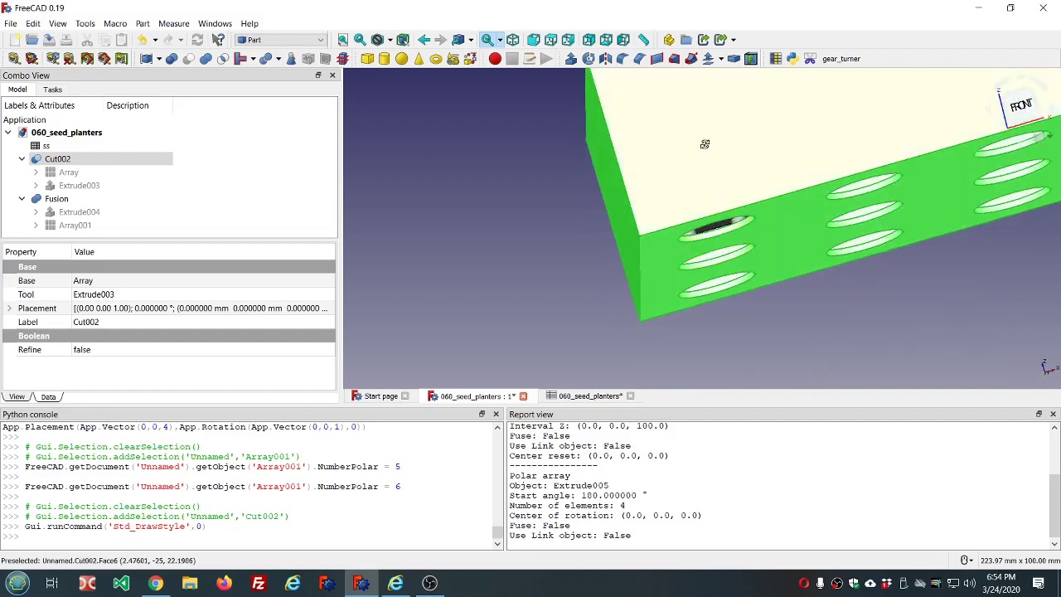
- Orbit down onto the nine cells and the underside, zooming to inspect the pot holes
mouse_move(704, 144)
middle_mouse_down()
mouse_move(731, 237)
mouse_move(750, 236)
middle_mouse_up()
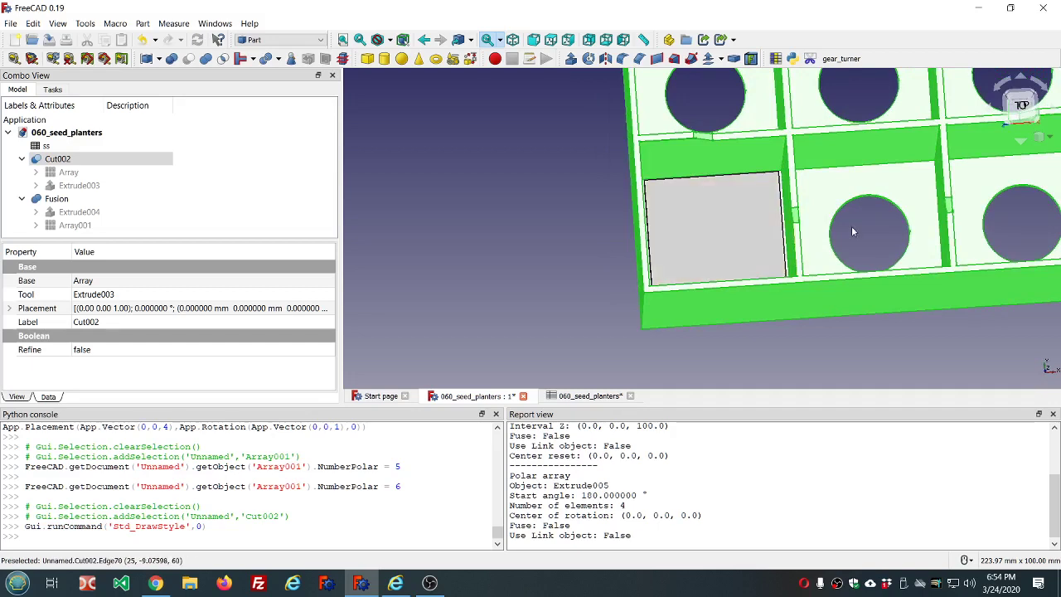
mouse_move(851, 225)
middle_mouse_down()
mouse_move(756, 191)
mouse_move(762, 185)
mouse_move(846, 234)
mouse_move(868, 223)
mouse_move(697, 160)
mouse_move(687, 213)
middle_mouse_up()
scroll(697, 160, "down", 3)
scroll(687, 213, "down", 2)
scroll(743, 168, "down", 2)
scroll(744, 168, "up", 2)
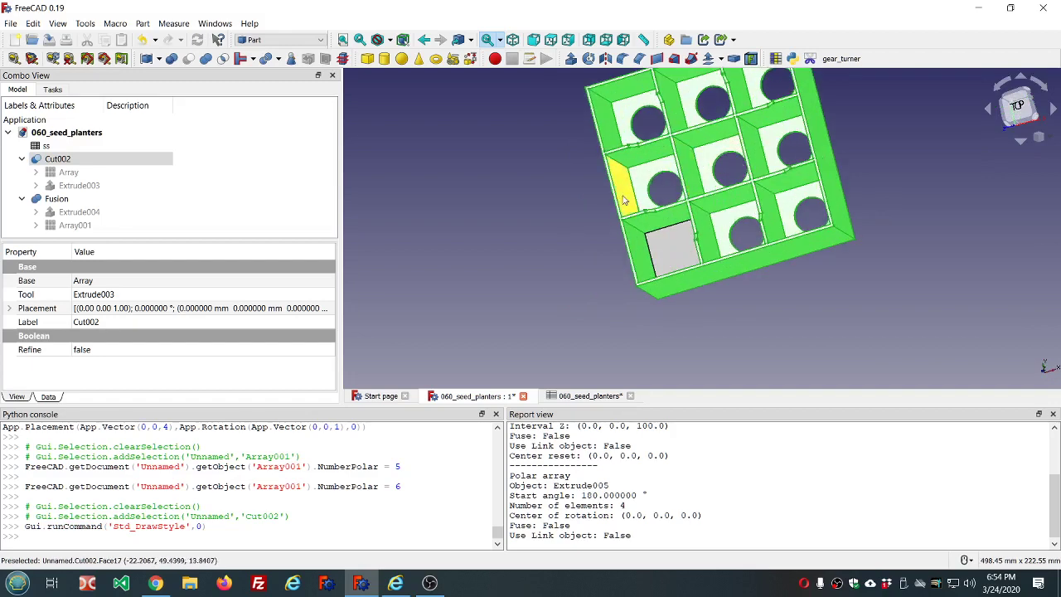
scroll(626, 176, "down", 2)
scroll(622, 202, "up", 3)
scroll(581, 315, "down", 3)
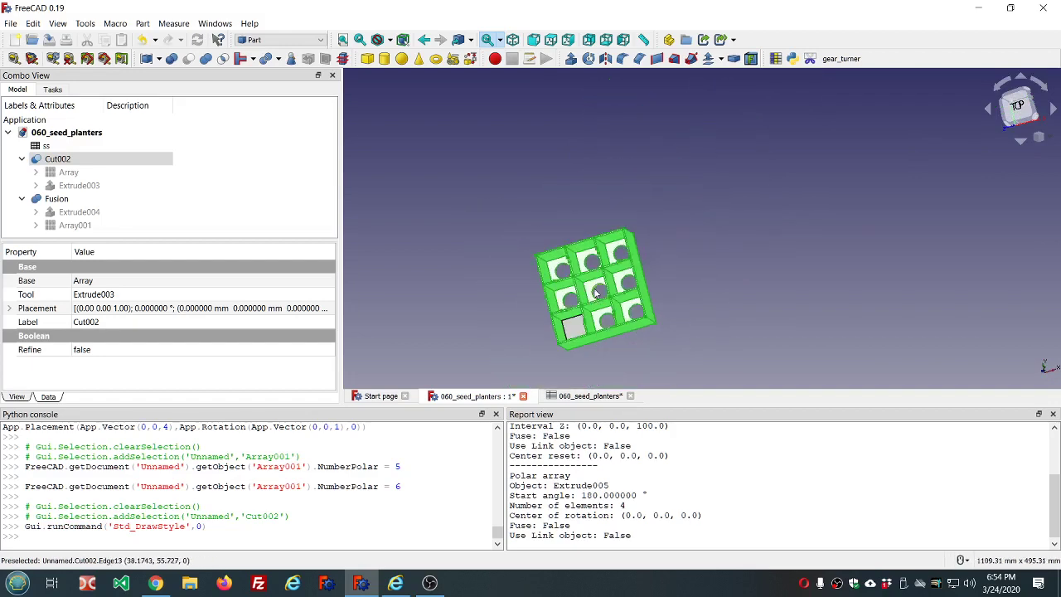
scroll(591, 331, "up", 1)
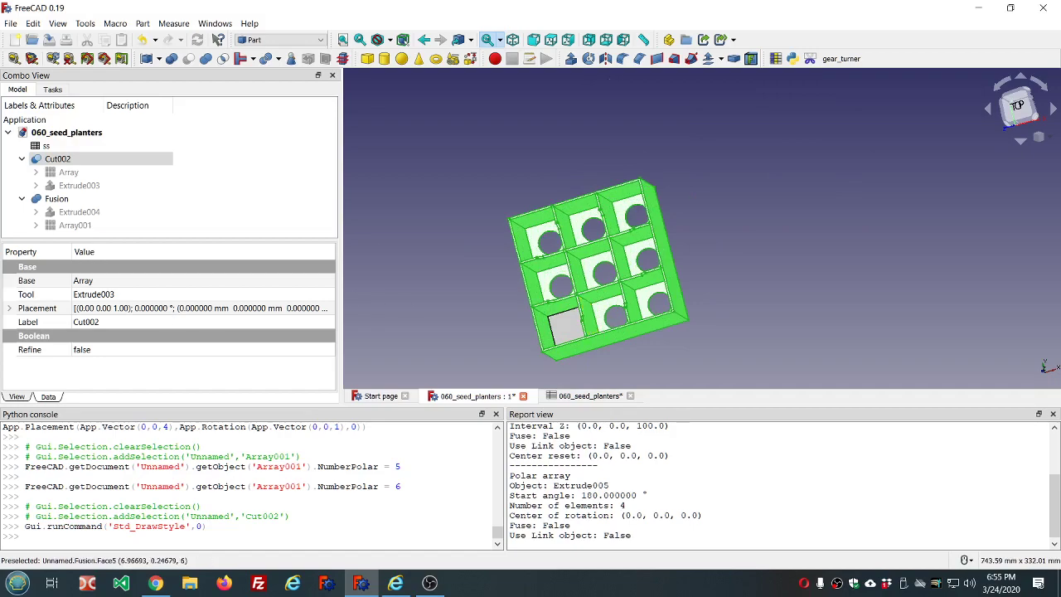